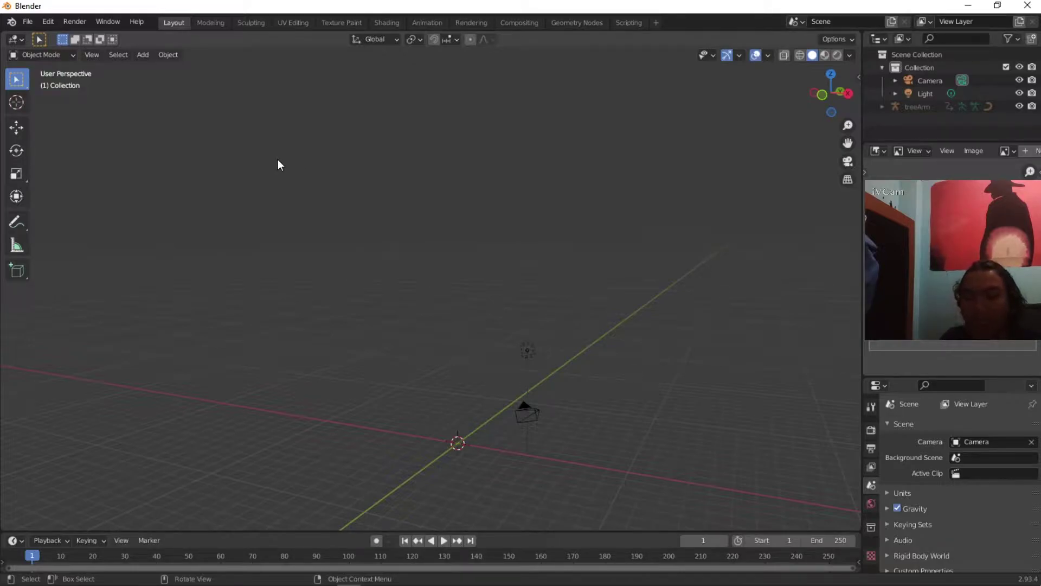
Step: Add a mesh plane at the world origin
shift+middle_drag(516, 214, 496, 174)
middle_drag(451, 300, 434, 261)
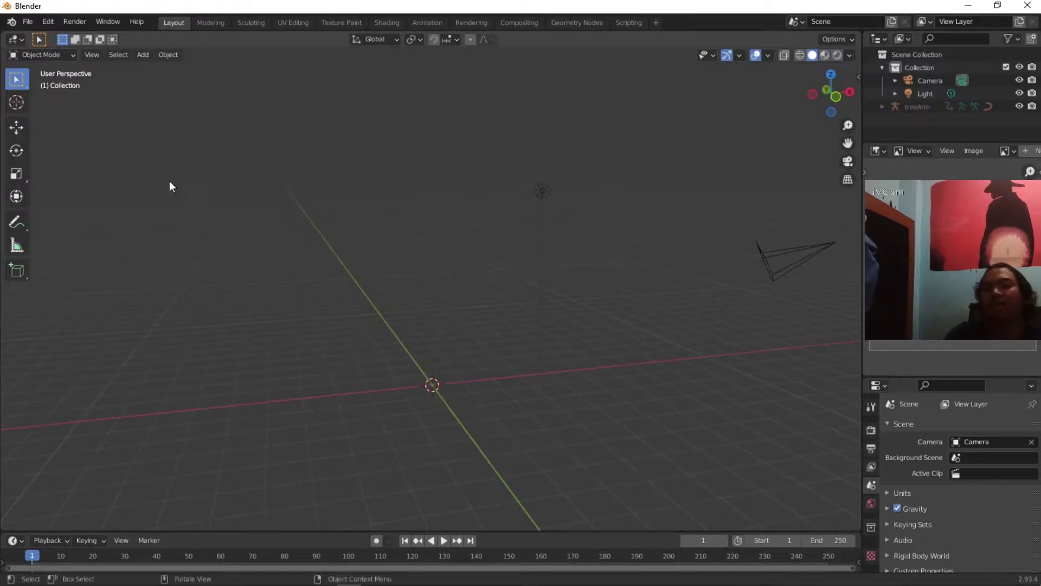
click(140, 53)
mouse_move(159, 72)
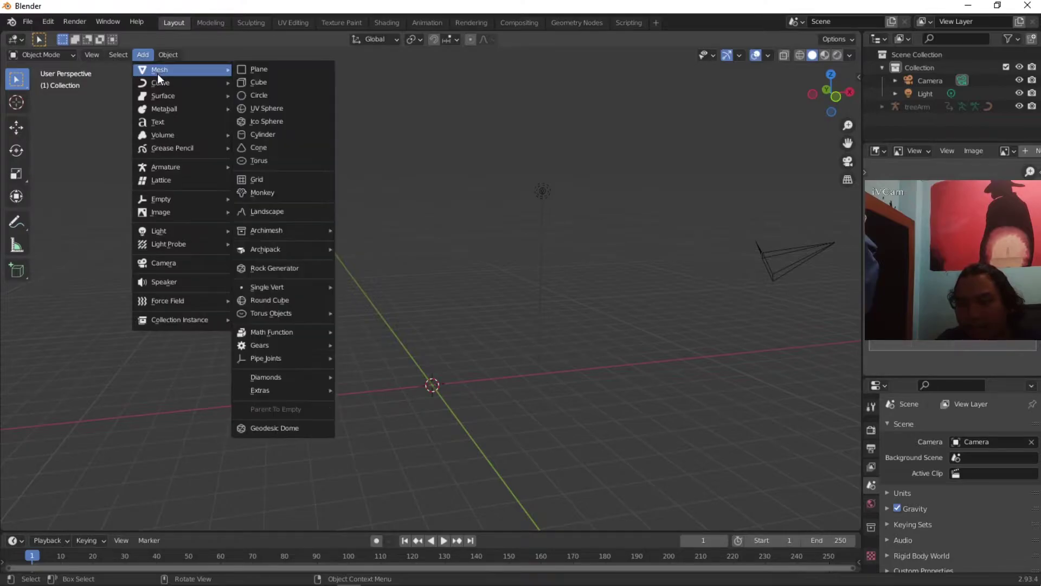
click(258, 71)
middle_drag(487, 344, 488, 343)
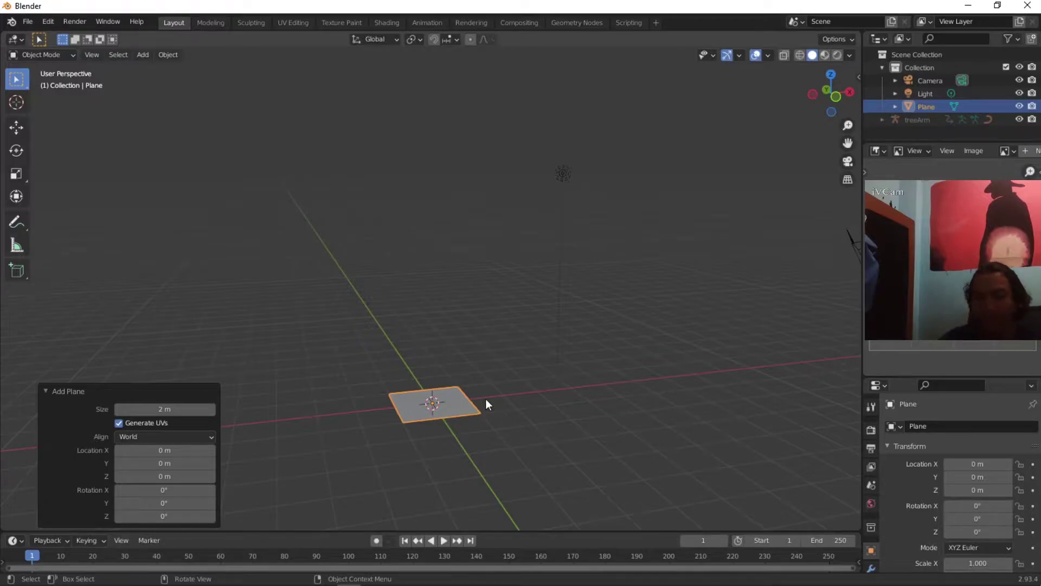
Step: Scale the plane uniformly by a factor of 20
text(s)
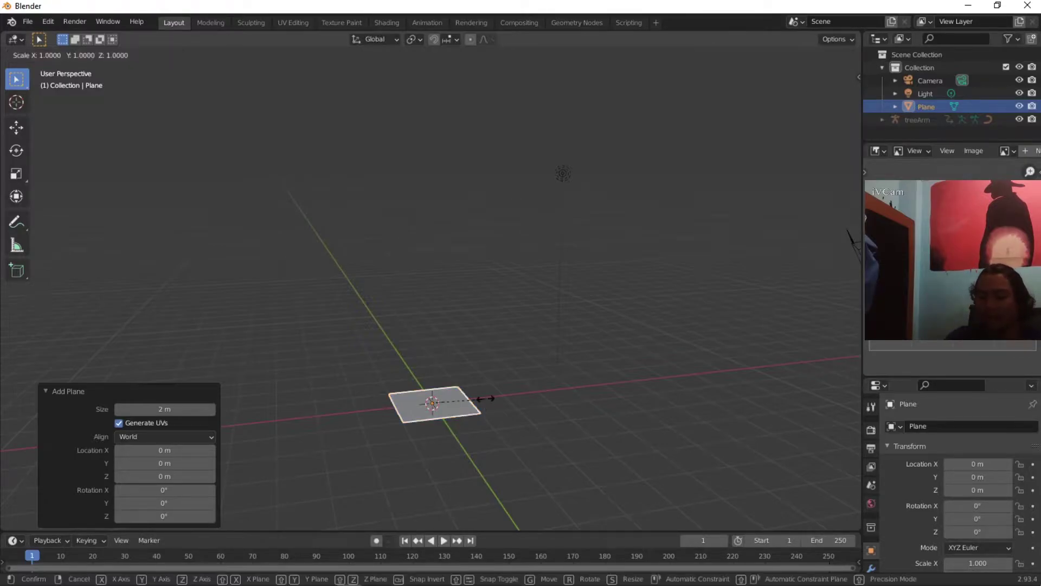
text(20)
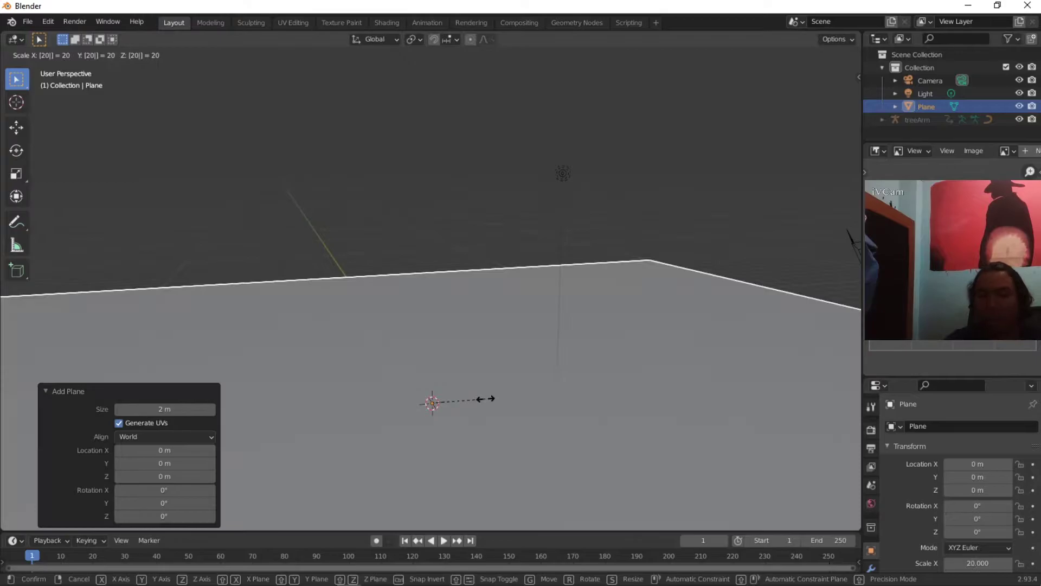
key(Return)
scroll(555, 315, down, 5)
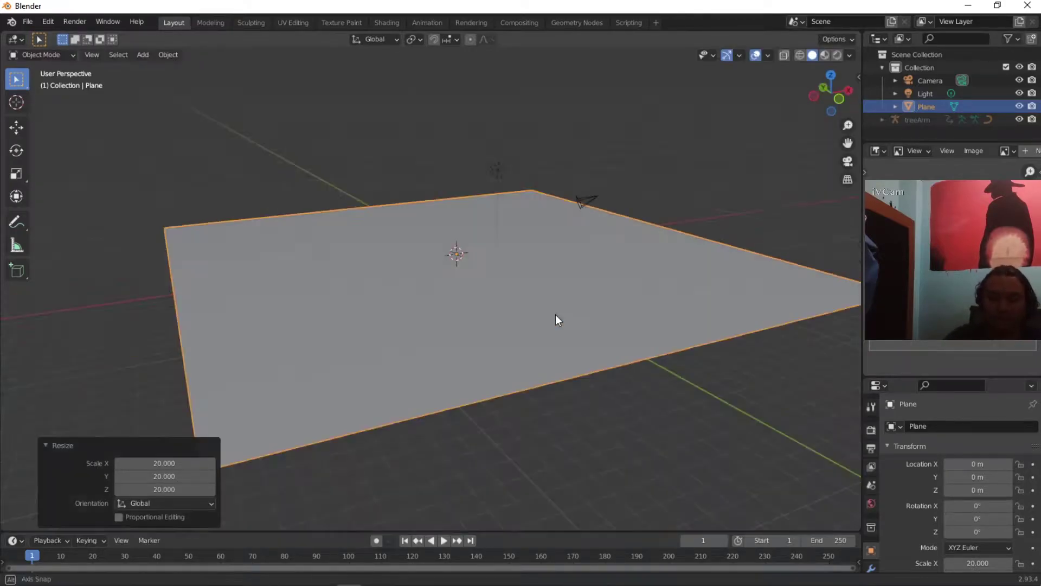
scroll(569, 326, up, 3)
middle_drag(488, 335, 442, 339)
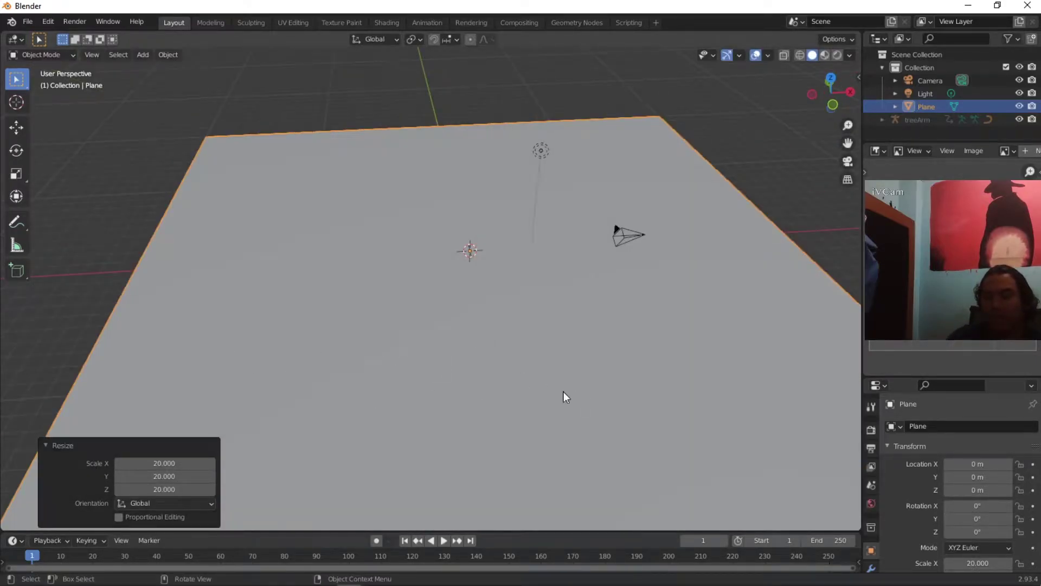
click(46, 445)
Step: Enter Edit Mode on the scaled plane and subdivide its whole mesh
scroll(533, 311, up, 3)
middle_drag(534, 312, 502, 372)
scroll(534, 394, down, 3)
scroll(472, 367, down, 2)
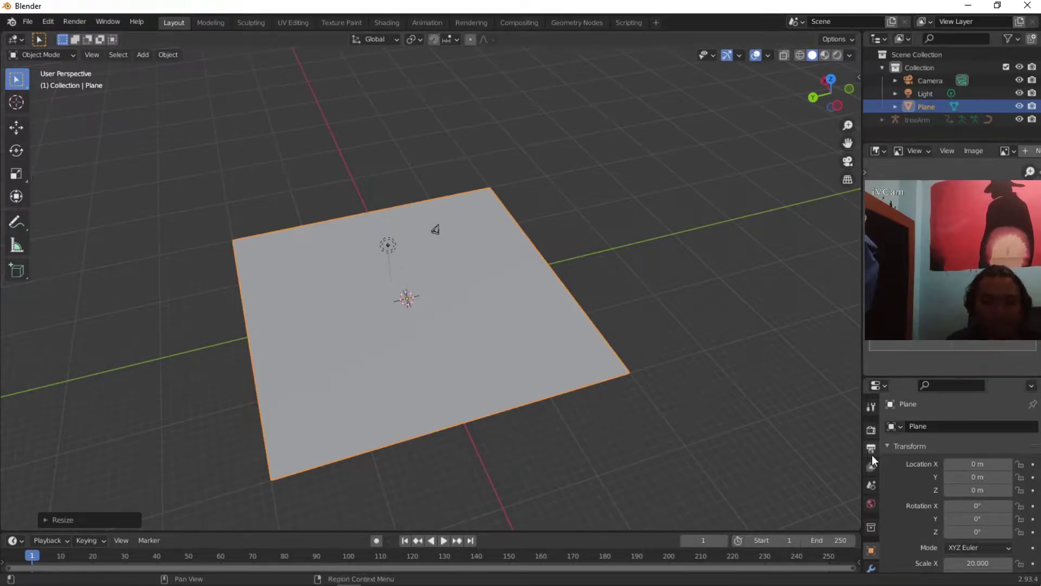
scroll(972, 504, down, 2)
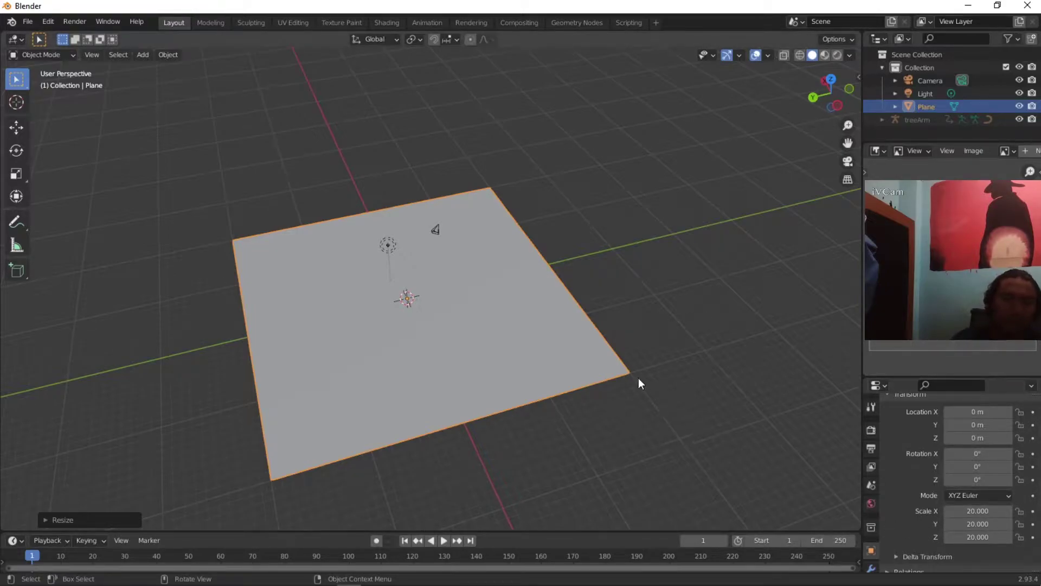
middle_drag(639, 378, 443, 272)
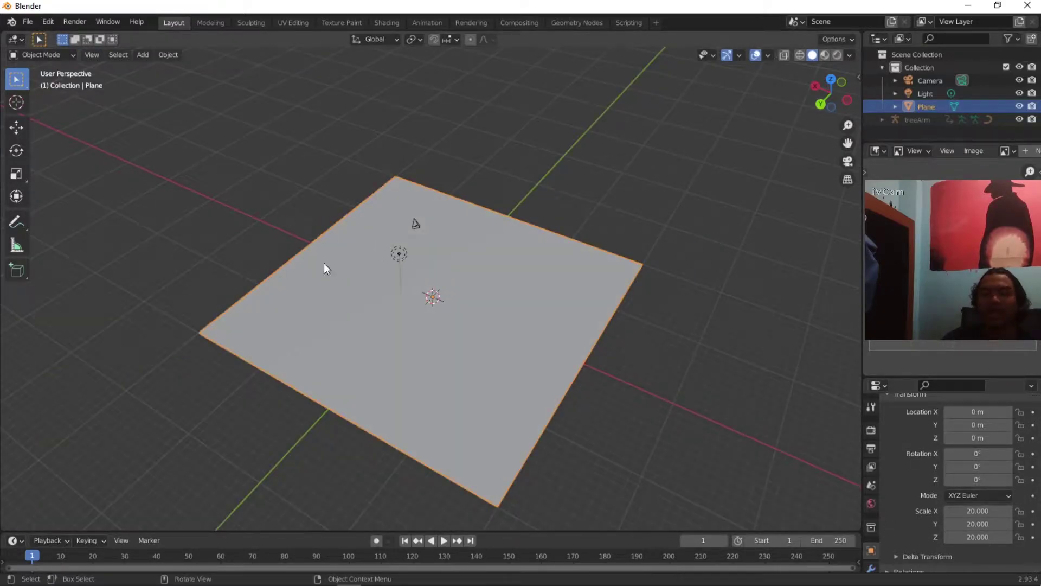
key(Tab)
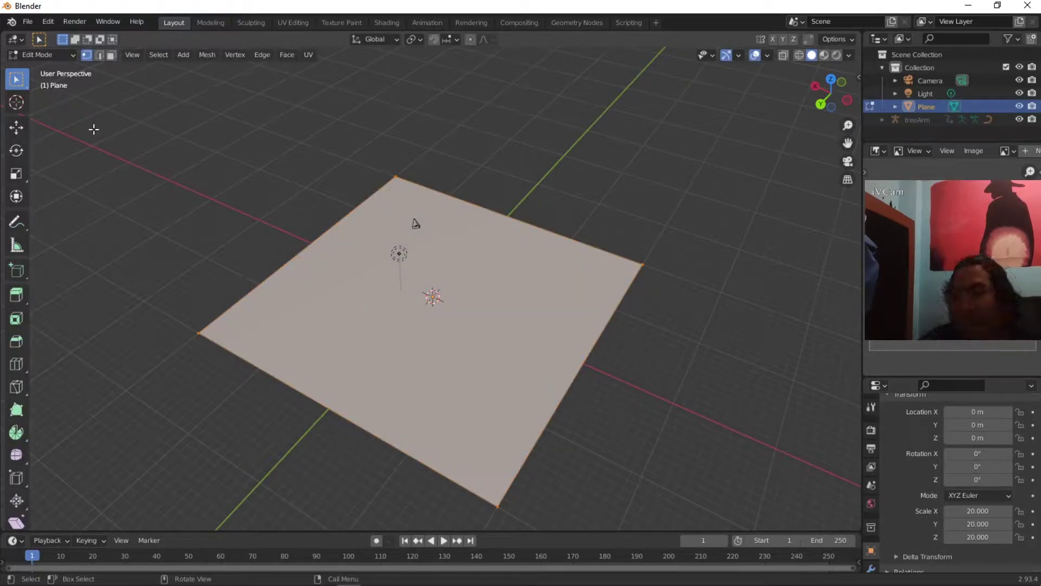
right_click(411, 226)
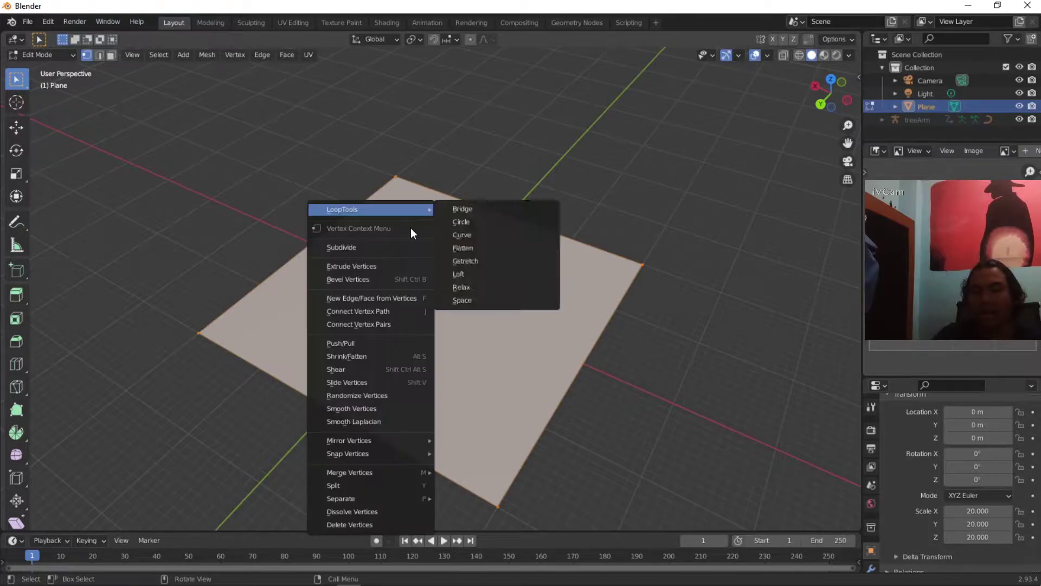
click(356, 249)
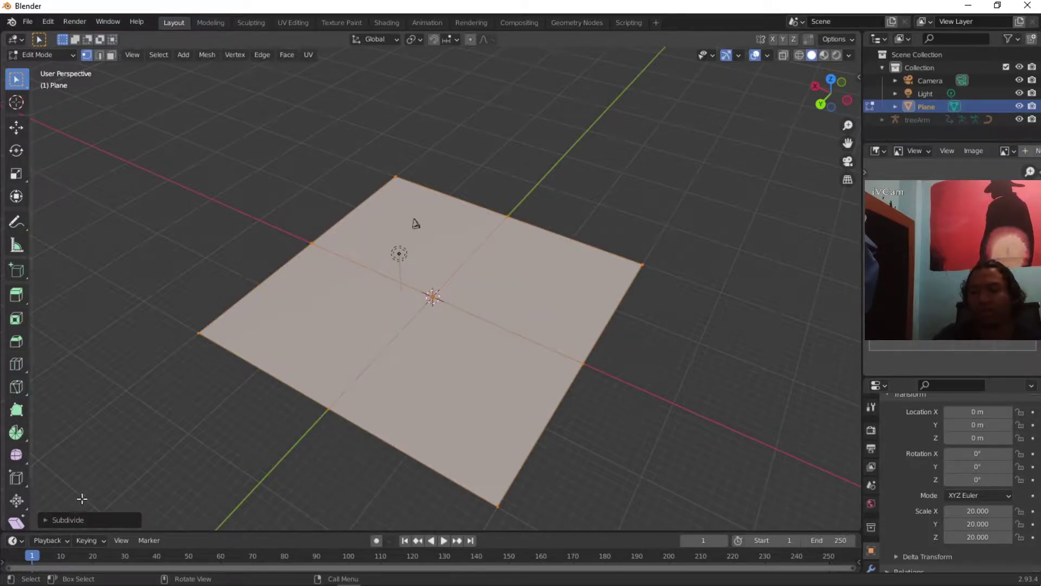
Step: Set the subdivision's number of cuts to 100
click(71, 519)
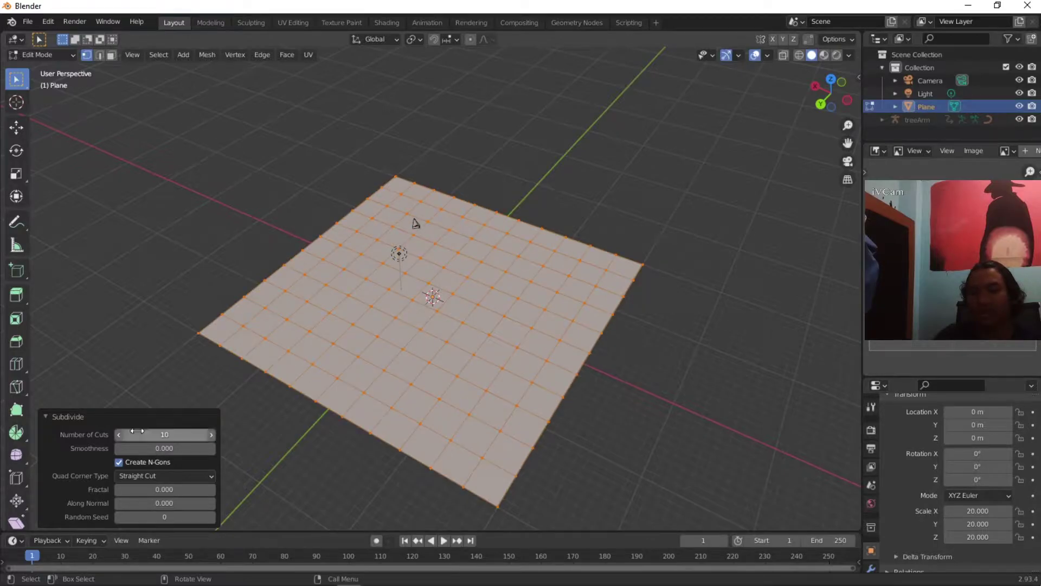
click(161, 436)
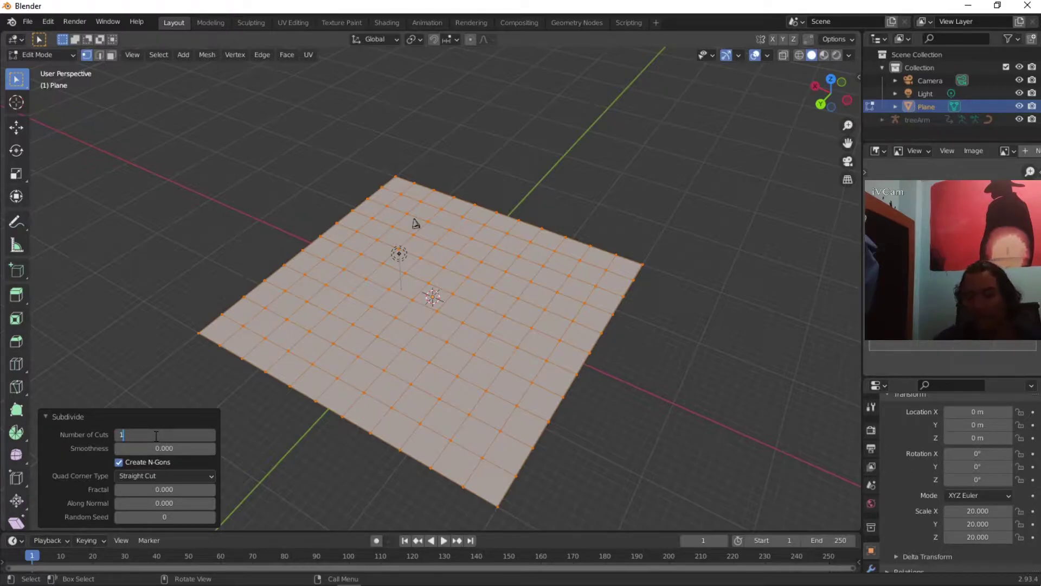
key(Return)
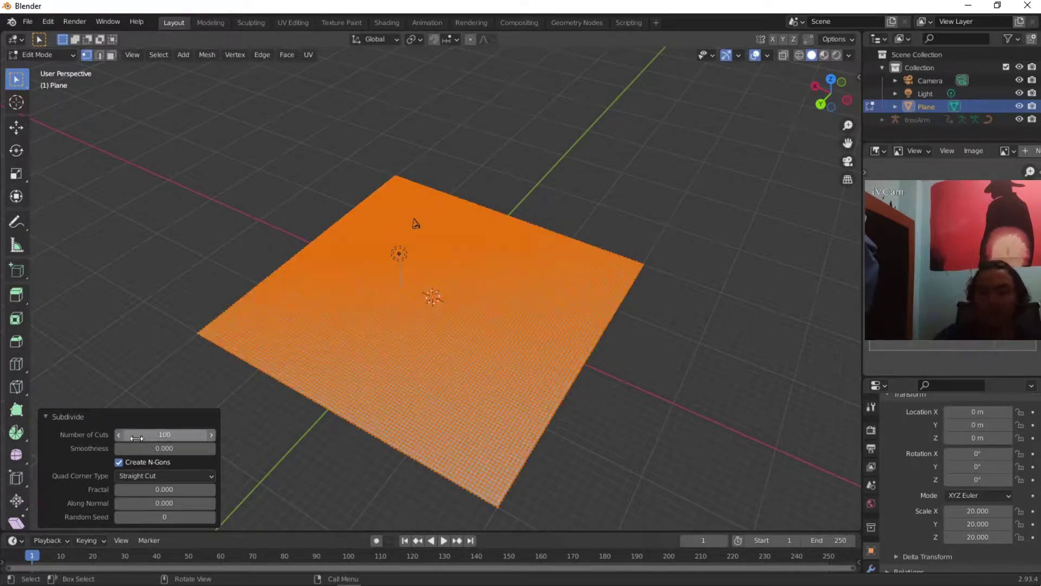
click(50, 417)
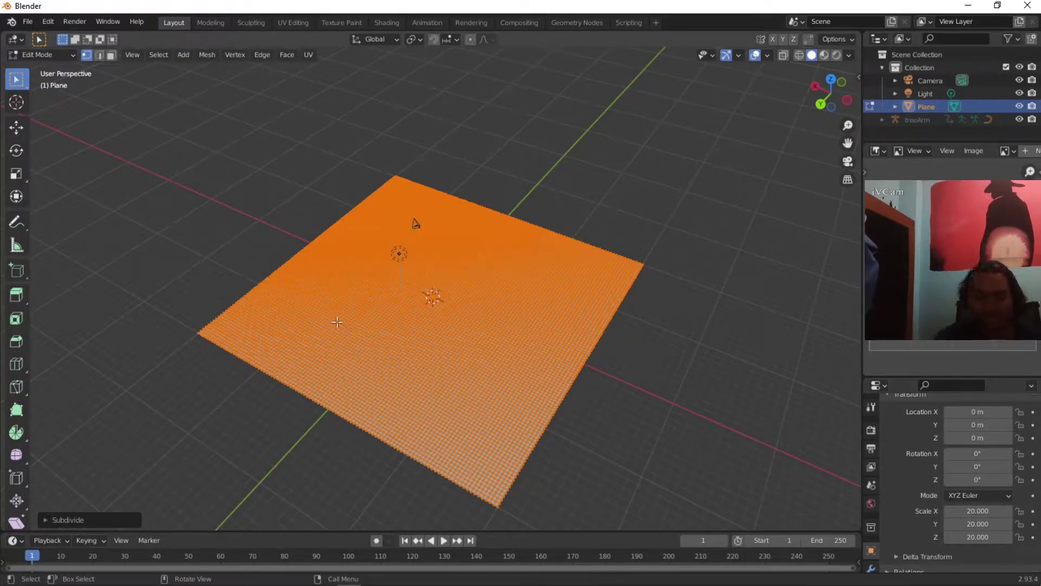
Step: Return to Object Mode and add a Displace modifier to the subdivided plane
scroll(411, 332, up, 3)
middle_drag(360, 333, 466, 295)
scroll(423, 325, up, 3)
key(Tab)
scroll(391, 302, down, 3)
scroll(470, 302, up, 3)
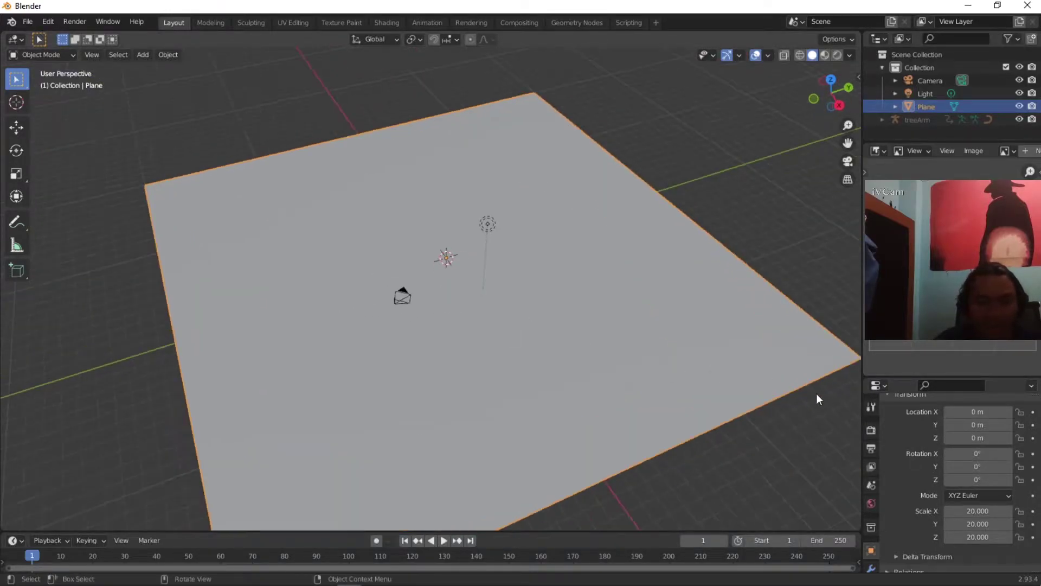
scroll(870, 523, down, 3)
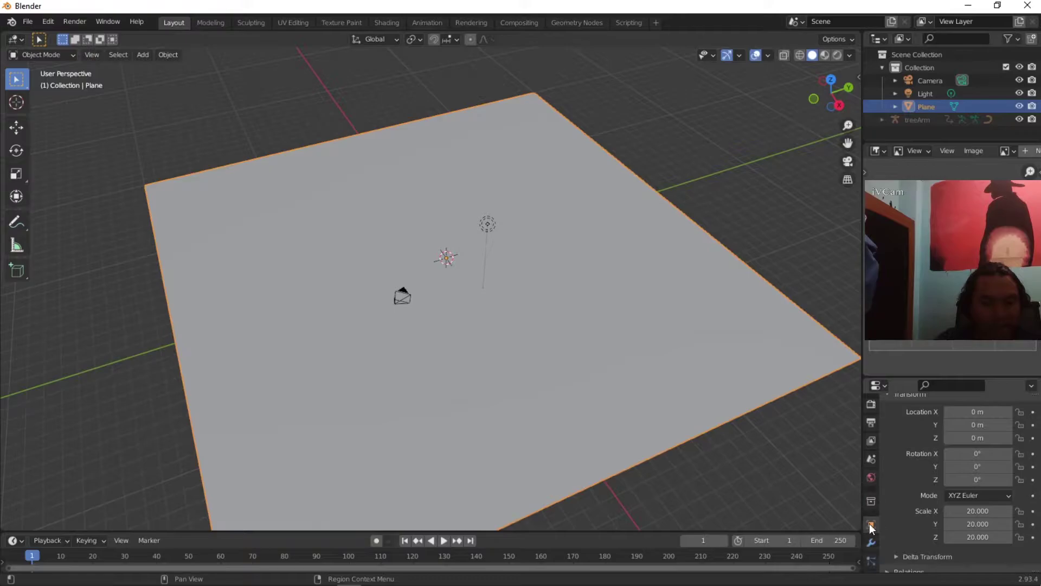
click(867, 519)
click(908, 428)
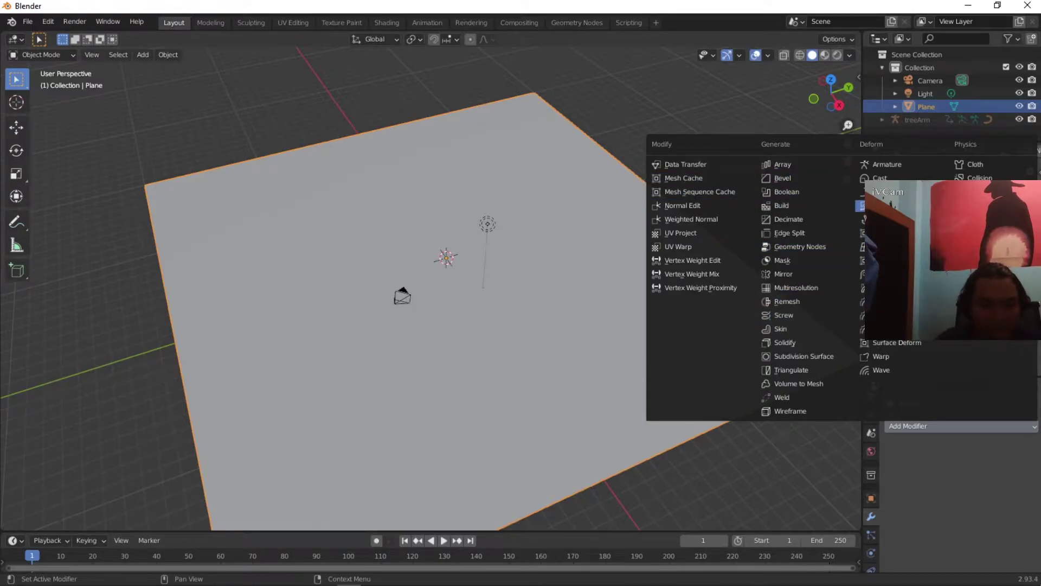
click(881, 206)
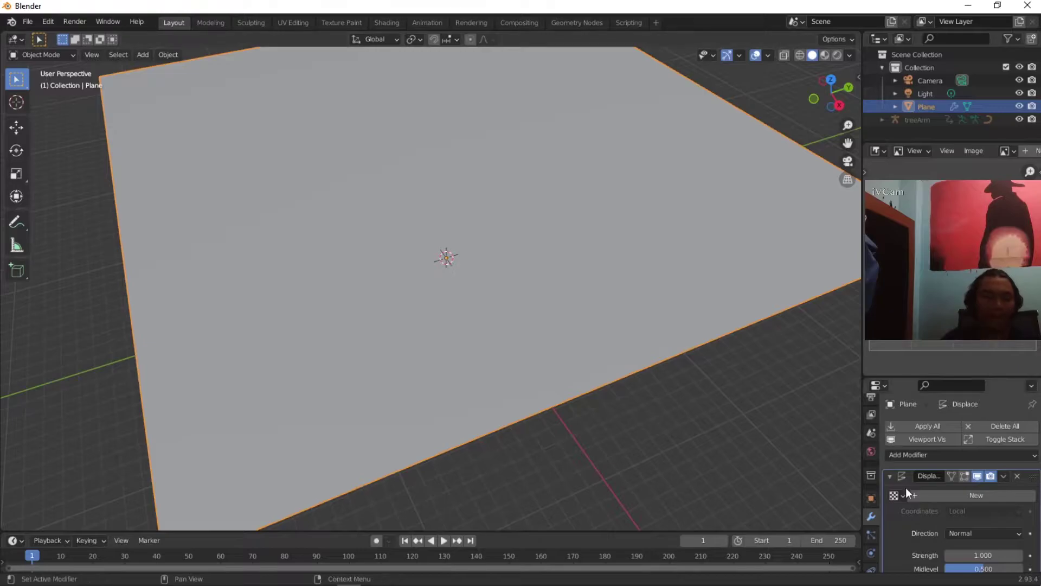
Step: Create a new texture for the Displace modifier and set its type to Clouds
click(952, 498)
scroll(871, 485, down, 3)
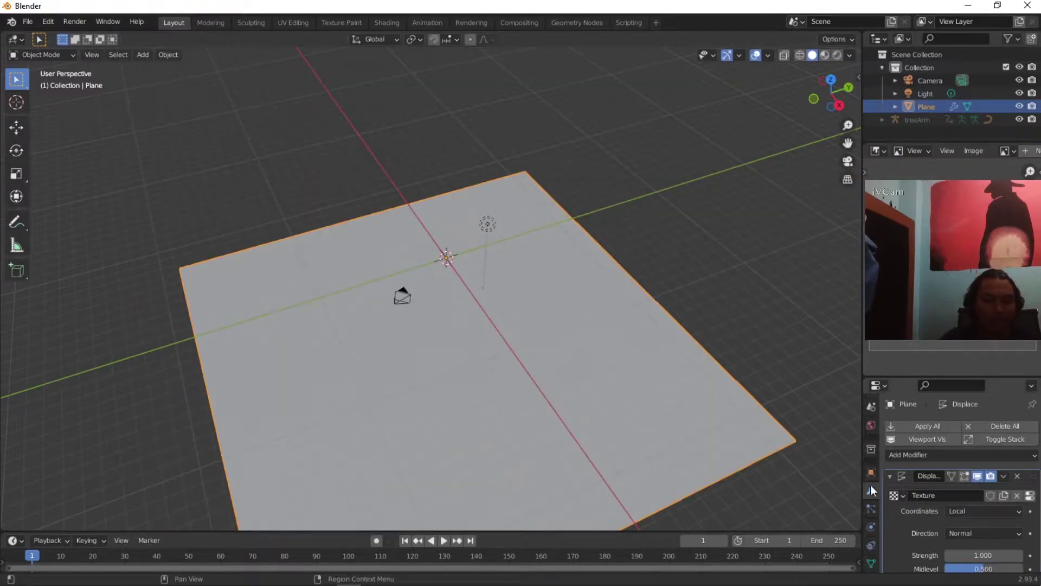
click(871, 559)
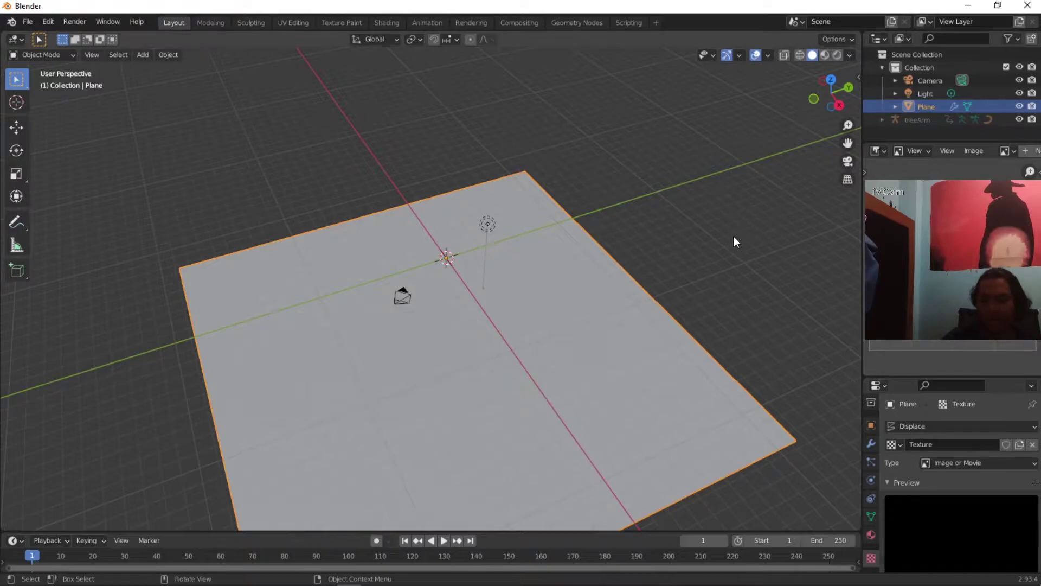
shift+middle_drag(746, 233, 782, 106)
scroll(975, 463, down, 2)
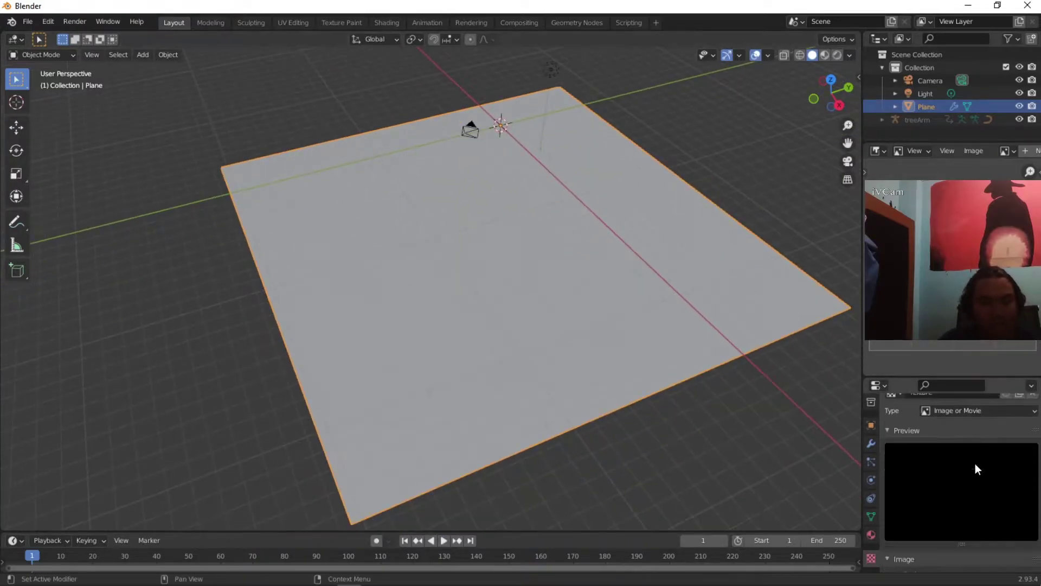
middle_drag(401, 300, 380, 301)
scroll(377, 301, down, 2)
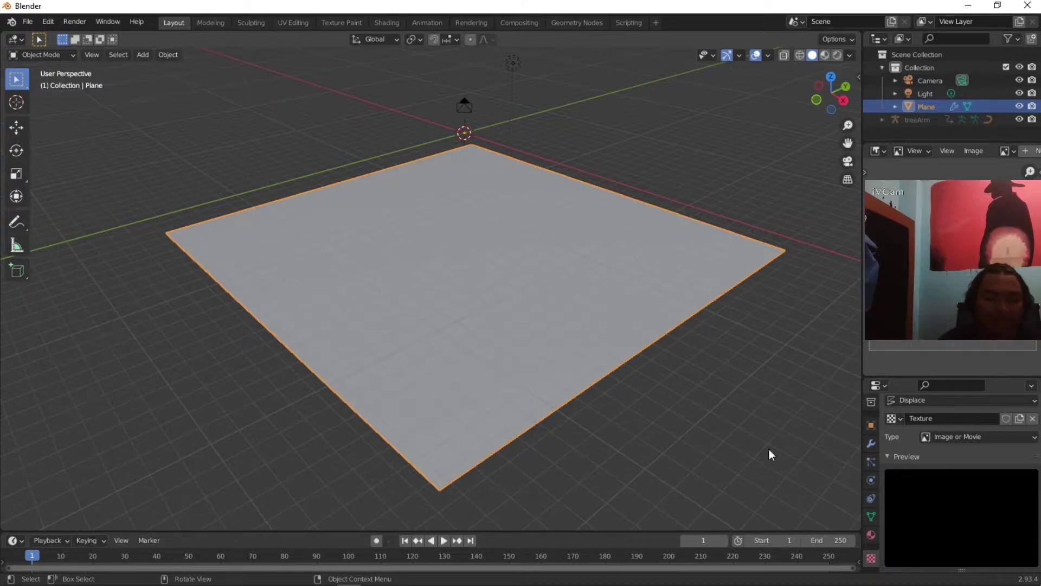
click(946, 436)
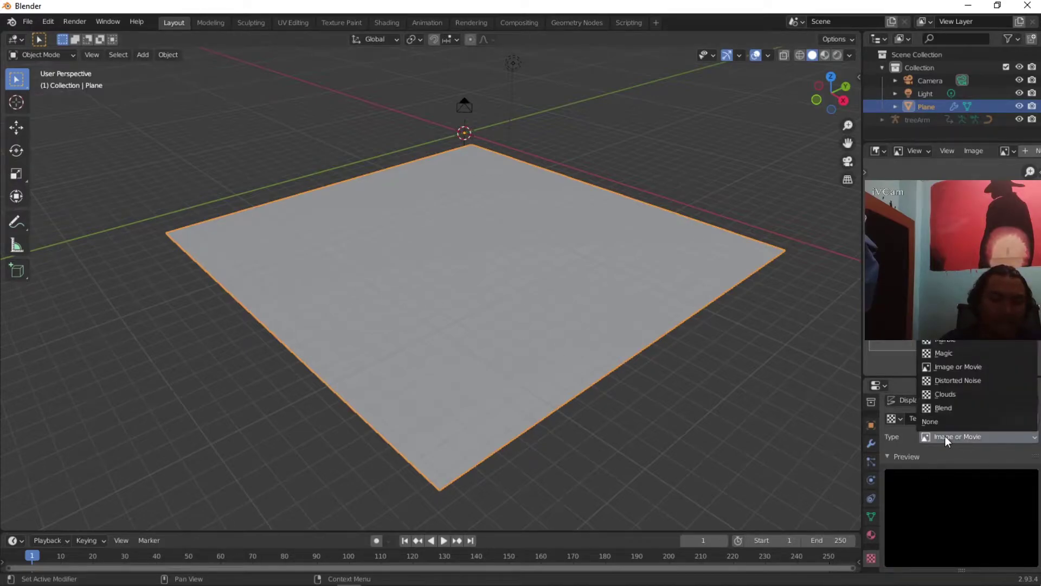
click(959, 457)
click(949, 438)
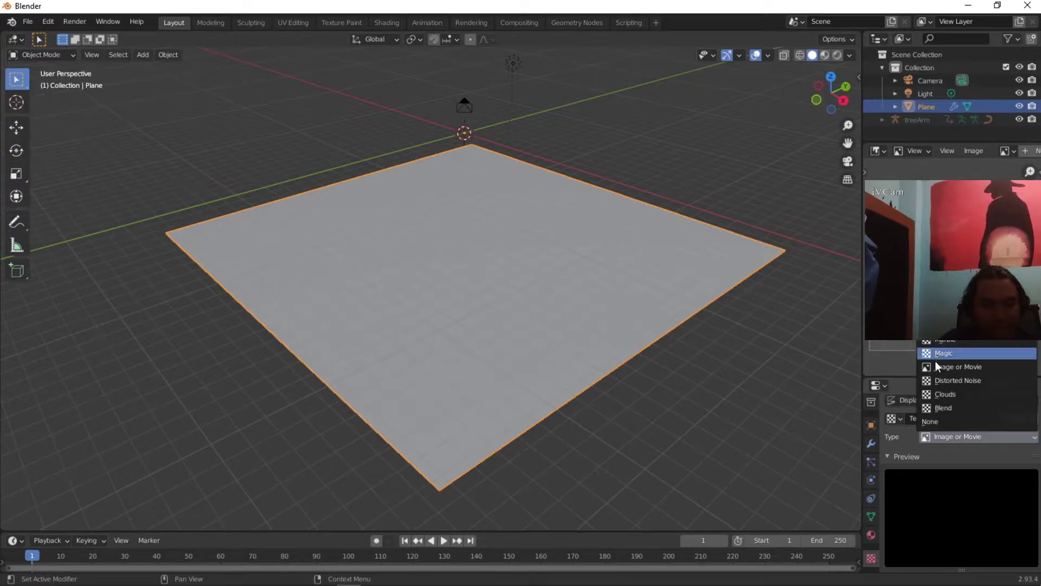
click(945, 394)
Step: Switch the viewport to orthographic projection and view the displaced terrain at an angle
middle_drag(585, 232, 548, 322)
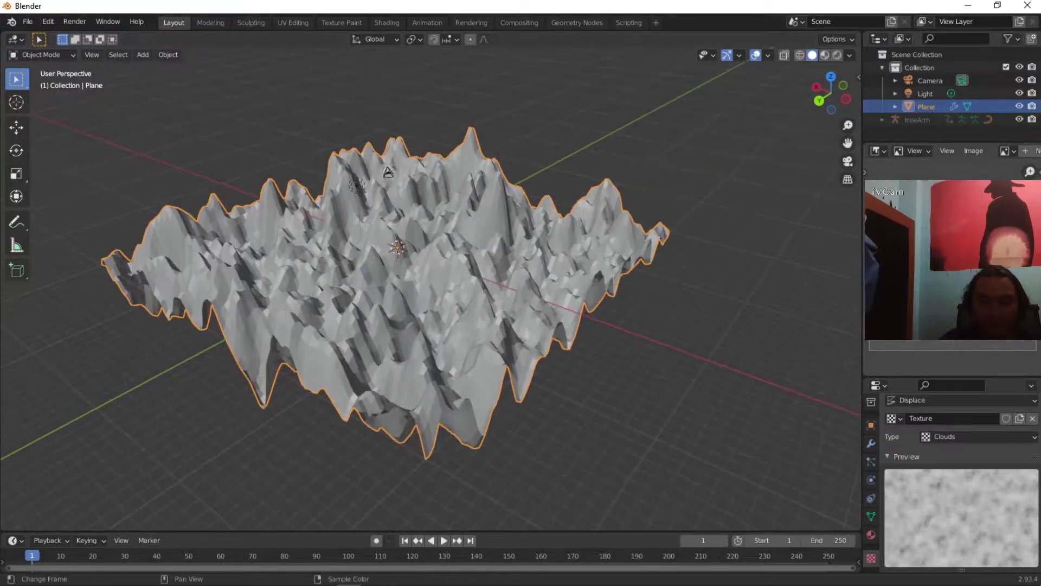
click(848, 179)
mouse_move(484, 296)
middle_down()
mouse_move(564, 268)
mouse_move(509, 282)
mouse_move(470, 365)
mouse_move(483, 302)
mouse_move(543, 301)
mouse_move(468, 316)
mouse_move(359, 305)
mouse_move(494, 282)
middle_up()
Step: Increase the Clouds texture's noise size to 0.78 to smooth the terrain into broader hills
scroll(510, 283, down, 3)
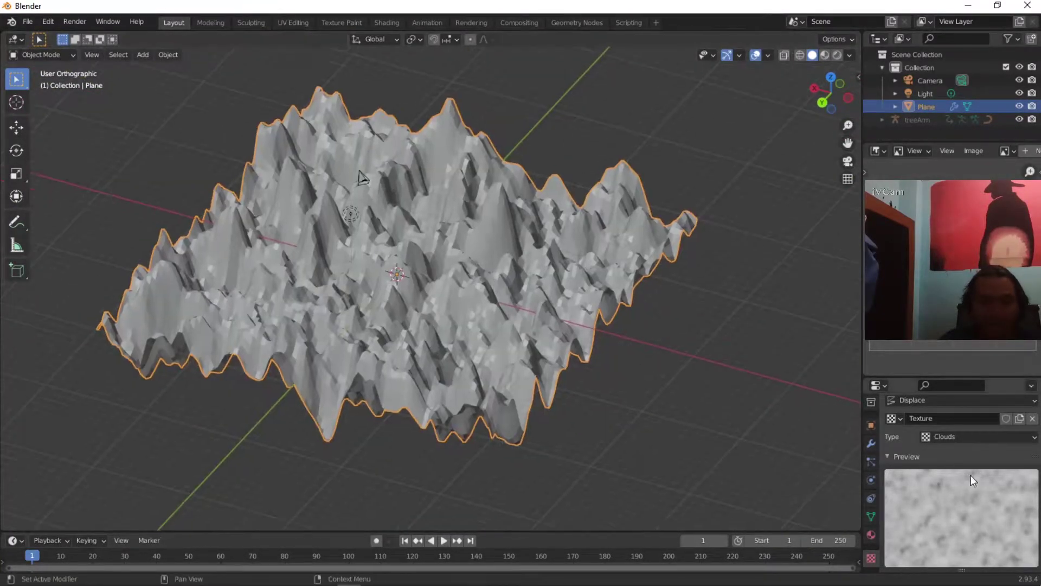
scroll(965, 487, down, 3)
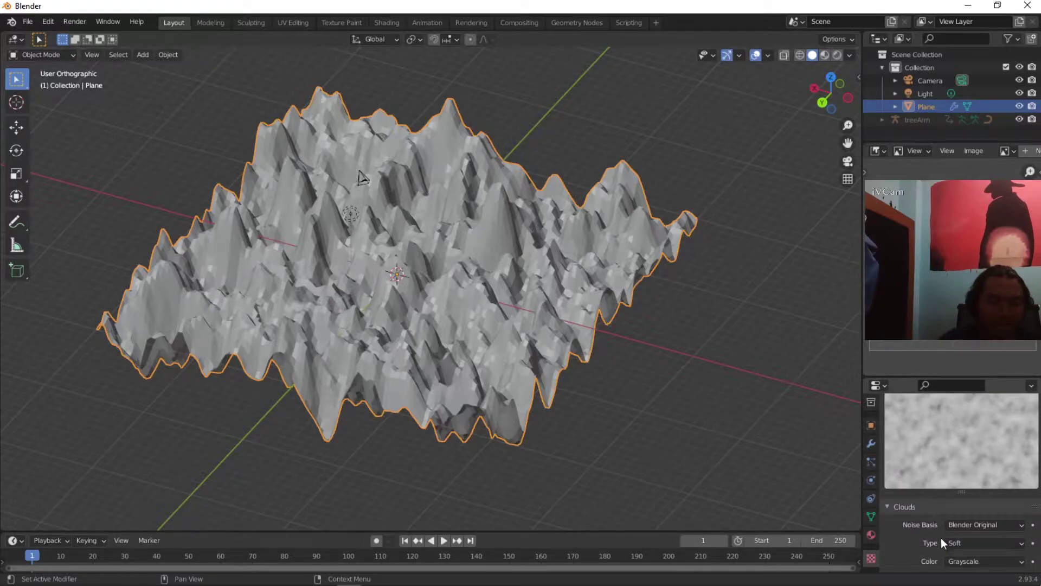
scroll(941, 538, down, 4)
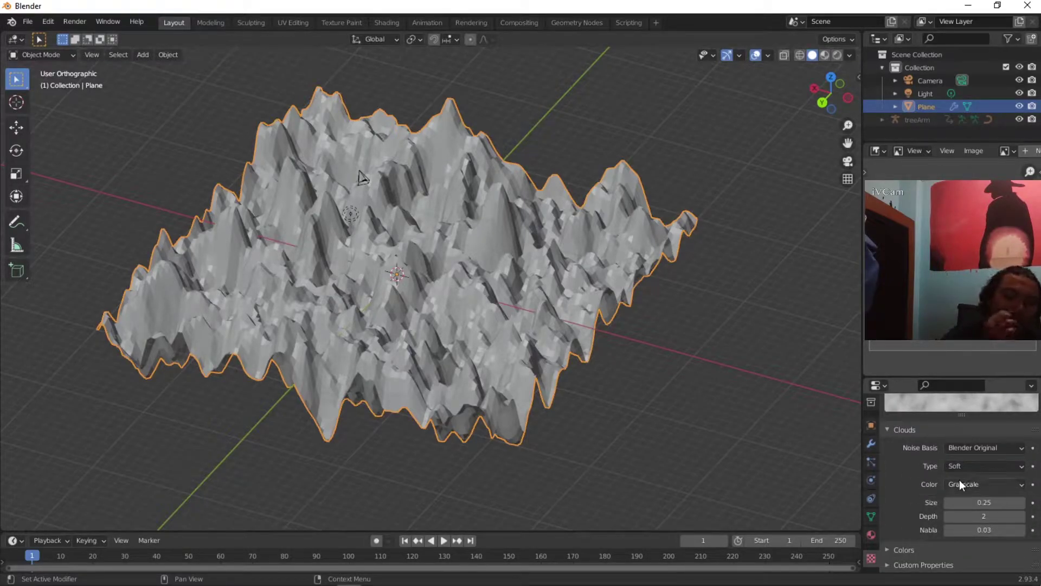
drag(976, 502, 999, 502)
scroll(932, 415, up, 4)
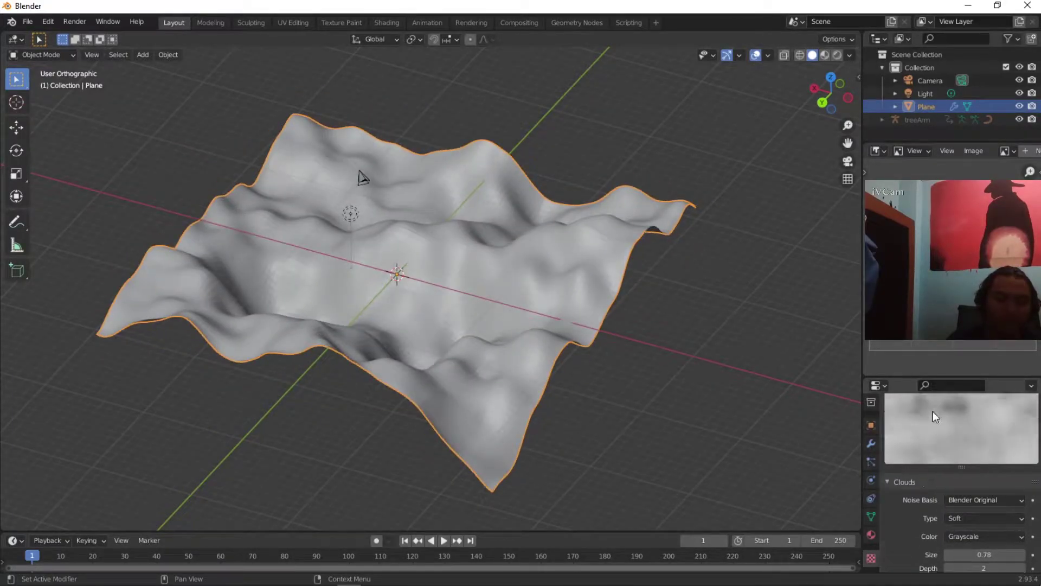
scroll(946, 491, down, 4)
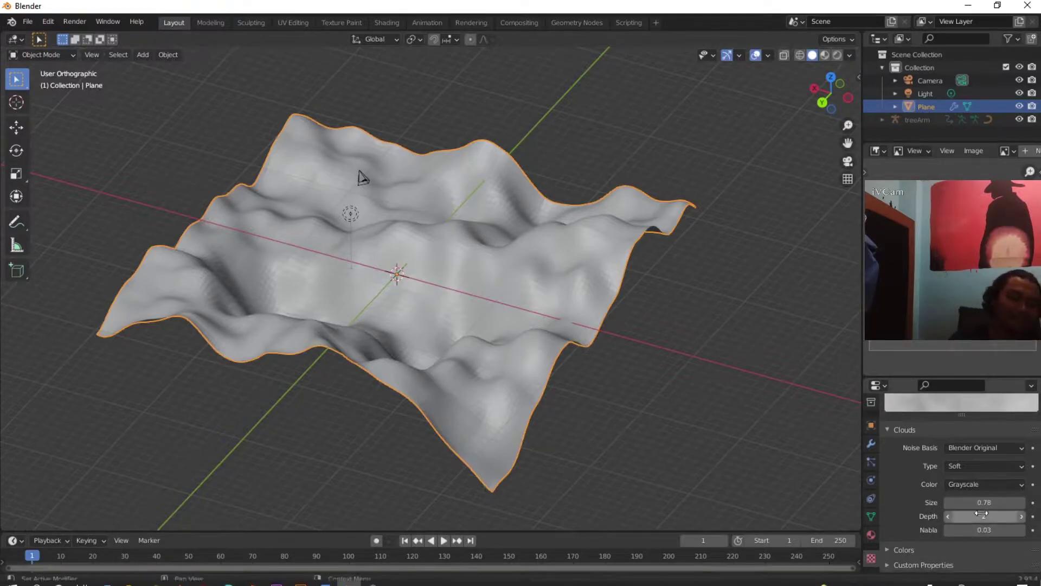
Step: Flatten the hills by reducing the Displace modifier's strength to 0.4
mouse_move(575, 333)
middle_down()
mouse_move(671, 333)
mouse_move(643, 344)
mouse_move(717, 326)
mouse_move(483, 342)
mouse_move(535, 345)
middle_up()
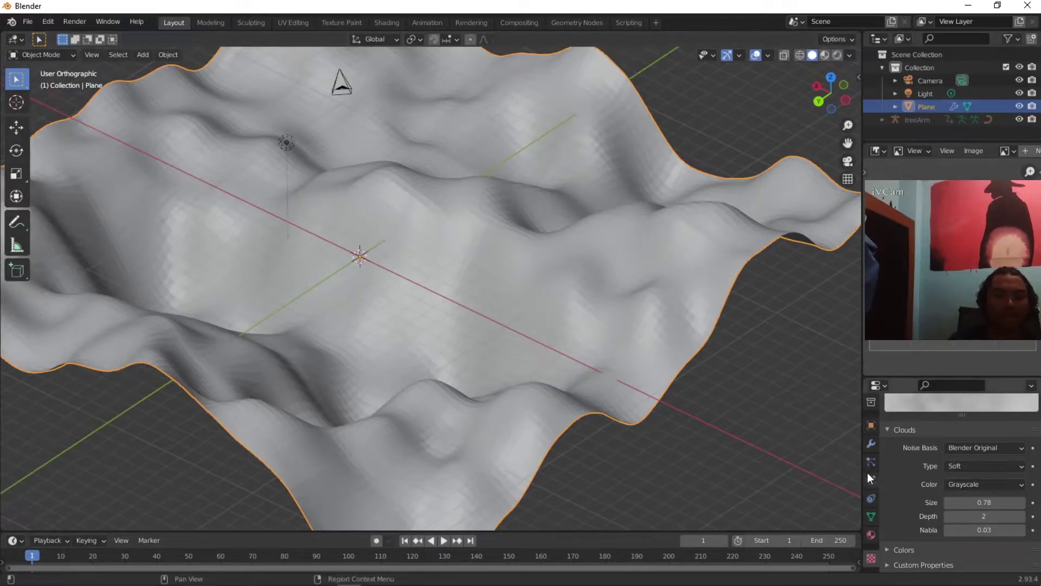
click(871, 442)
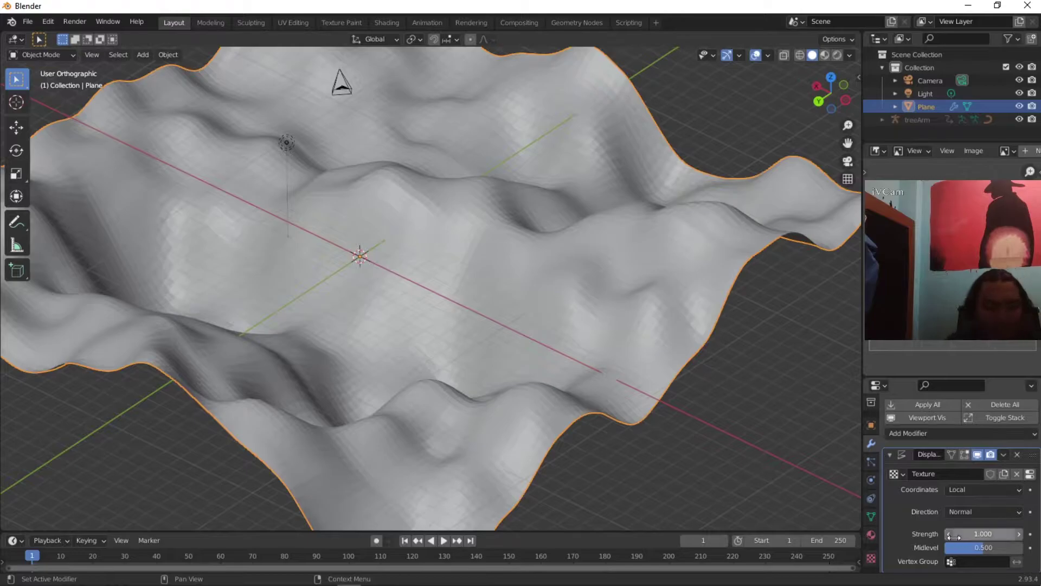
mouse_move(979, 536)
mouse_down()
mouse_move(948, 535)
mouse_move(971, 536)
mouse_move(959, 536)
mouse_up()
middle_drag(548, 357, 570, 390)
scroll(574, 386, down, 4)
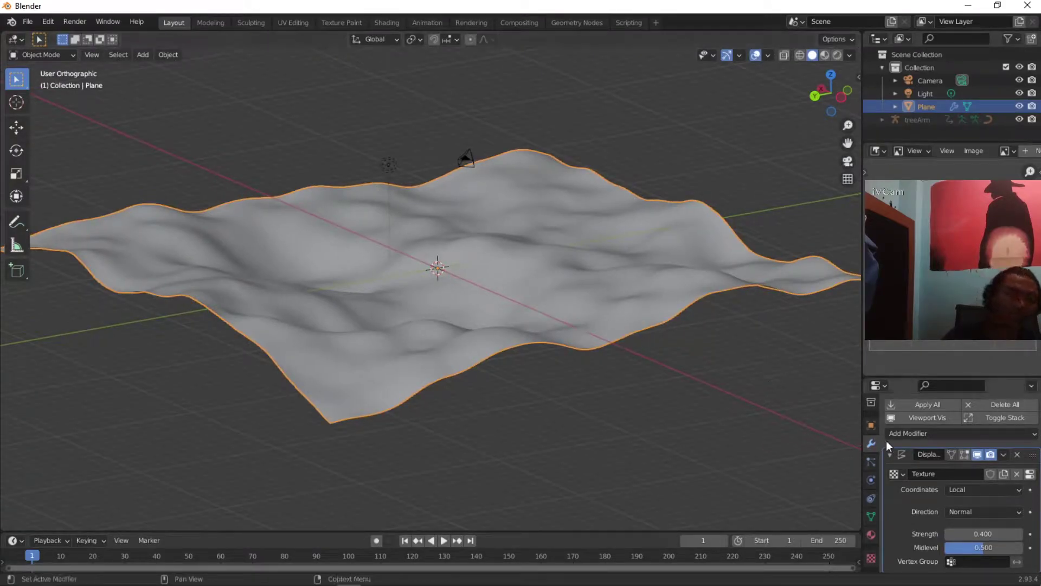
Step: Add finer bumps to the terrain by raising the Clouds texture's depth to 4
click(868, 559)
scroll(926, 506, down, 8)
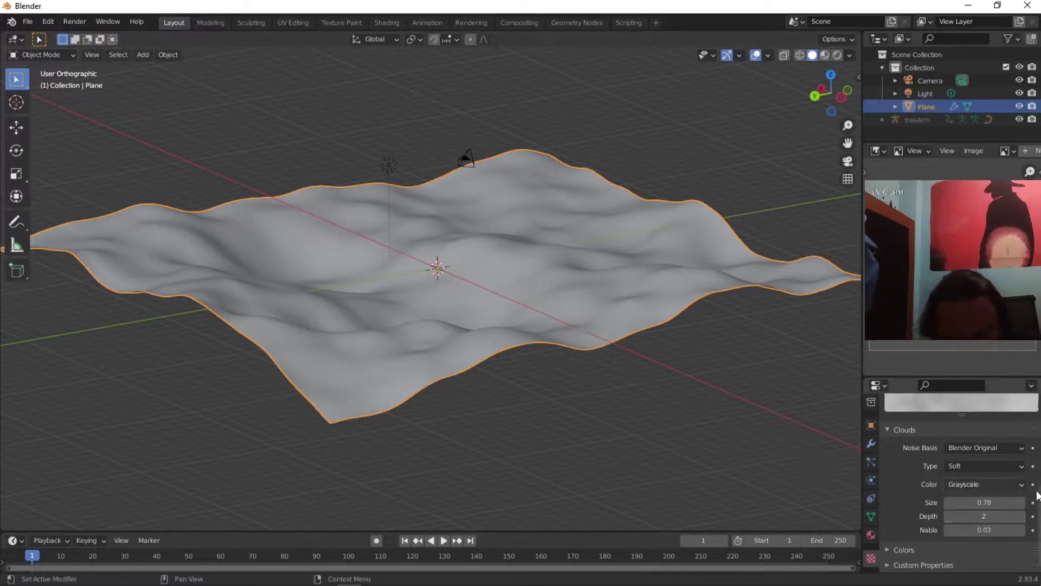
drag(977, 517, 1000, 518)
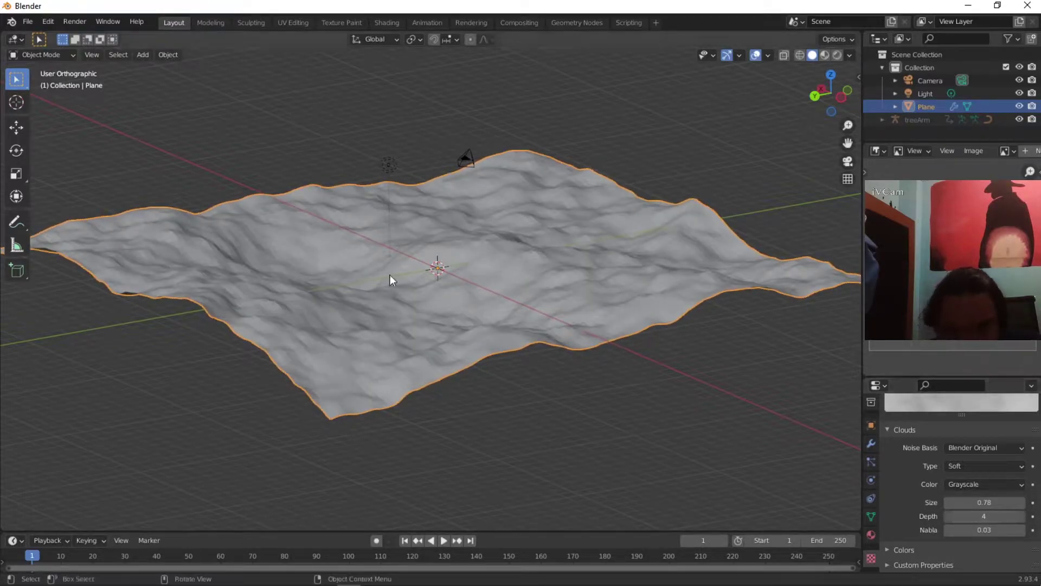
middle_drag(392, 274, 476, 282)
right_click(454, 280)
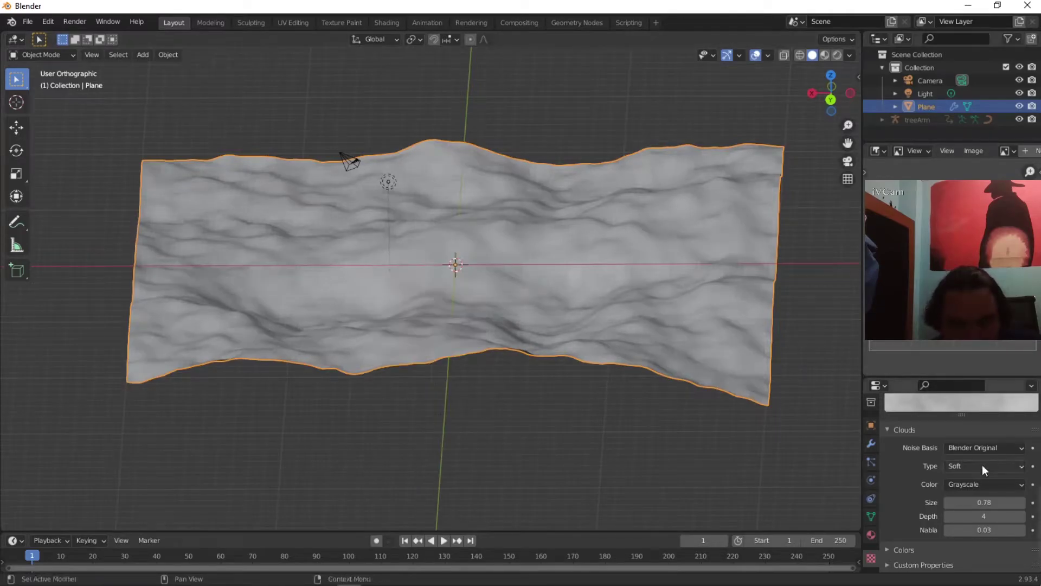
scroll(989, 461, up, 5)
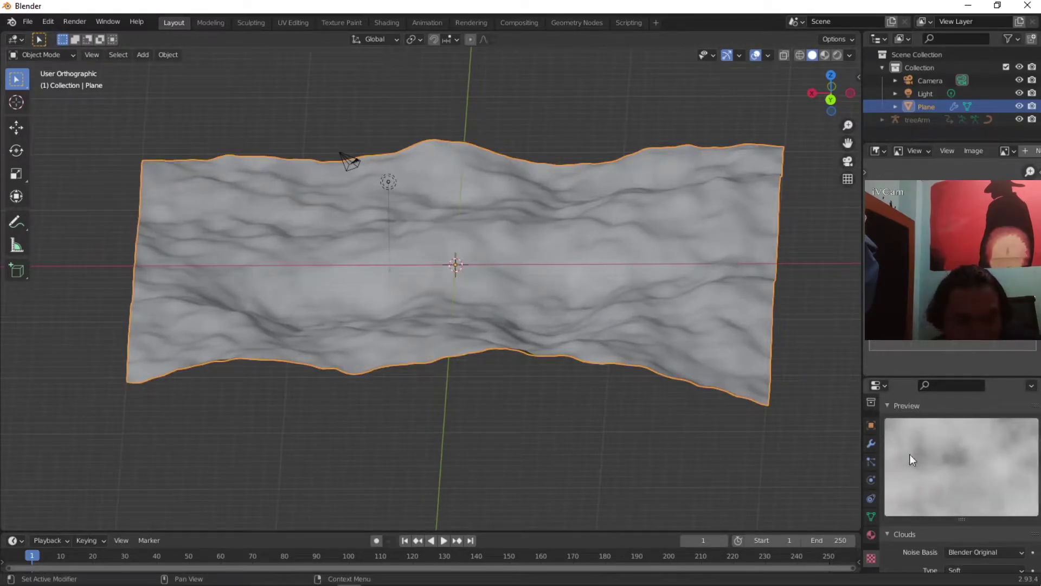
Step: Frame the terrain from a low perspective viewpoint and align the active camera to that view
mouse_move(340, 261)
middle_down()
mouse_move(453, 251)
mouse_move(532, 264)
mouse_move(361, 281)
mouse_move(419, 284)
middle_up()
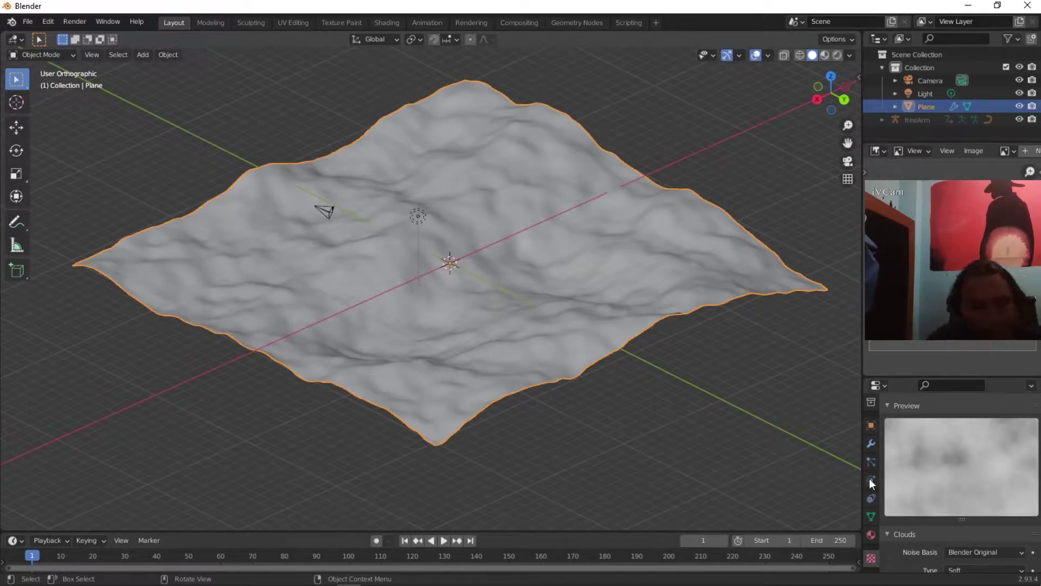
scroll(960, 488, down, 5)
mouse_move(759, 412)
middle_down()
mouse_move(628, 323)
mouse_move(509, 311)
mouse_move(639, 313)
mouse_move(604, 308)
middle_up()
mouse_move(541, 319)
middle_down()
mouse_move(548, 359)
mouse_move(559, 362)
mouse_move(497, 358)
mouse_move(802, 193)
mouse_move(559, 302)
mouse_move(600, 359)
mouse_move(474, 328)
mouse_move(528, 327)
mouse_move(558, 375)
mouse_move(574, 302)
mouse_move(588, 332)
middle_up()
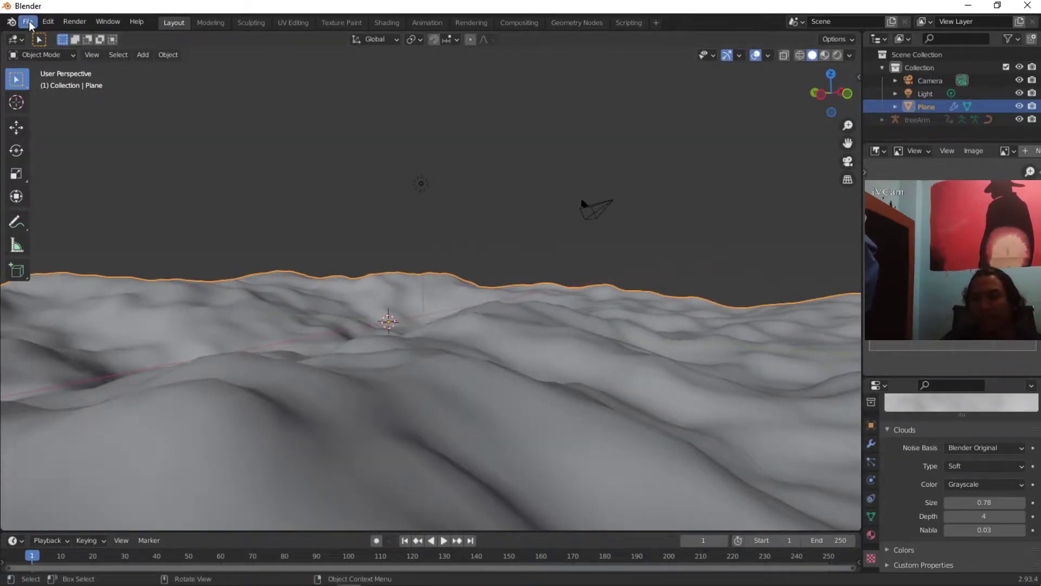
click(92, 55)
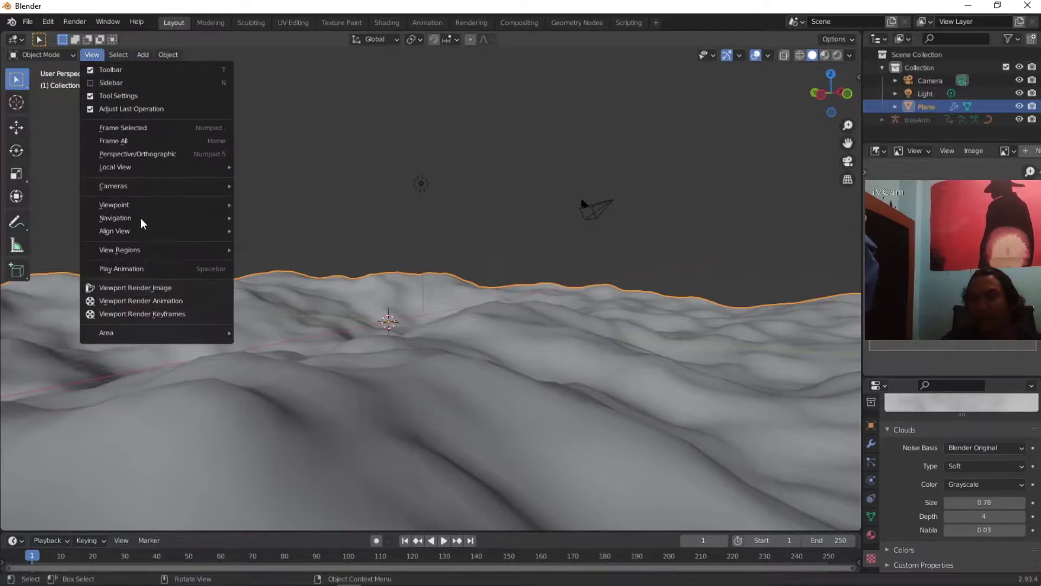
mouse_move(139, 236)
mouse_move(275, 232)
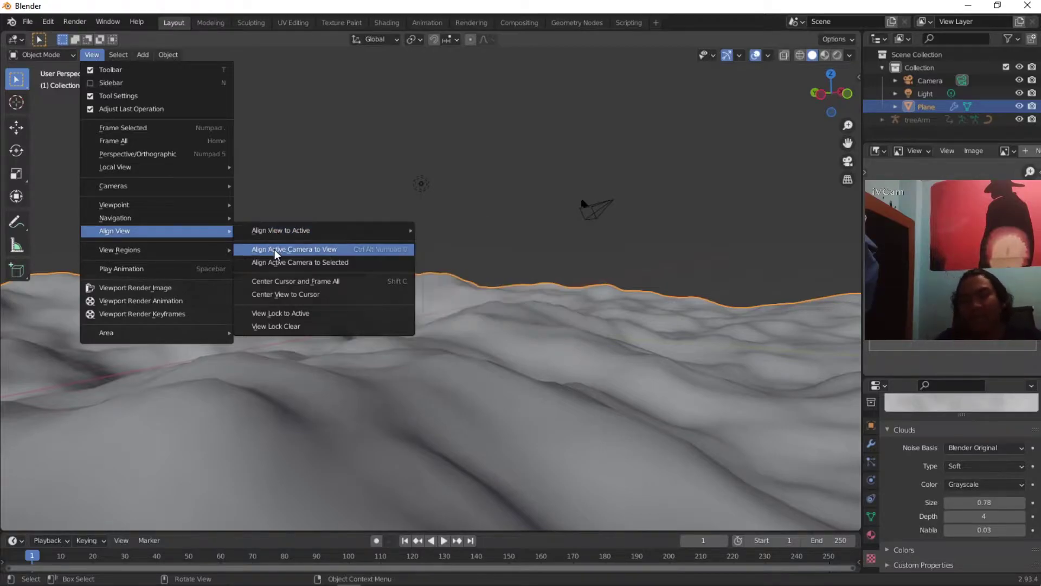
click(276, 250)
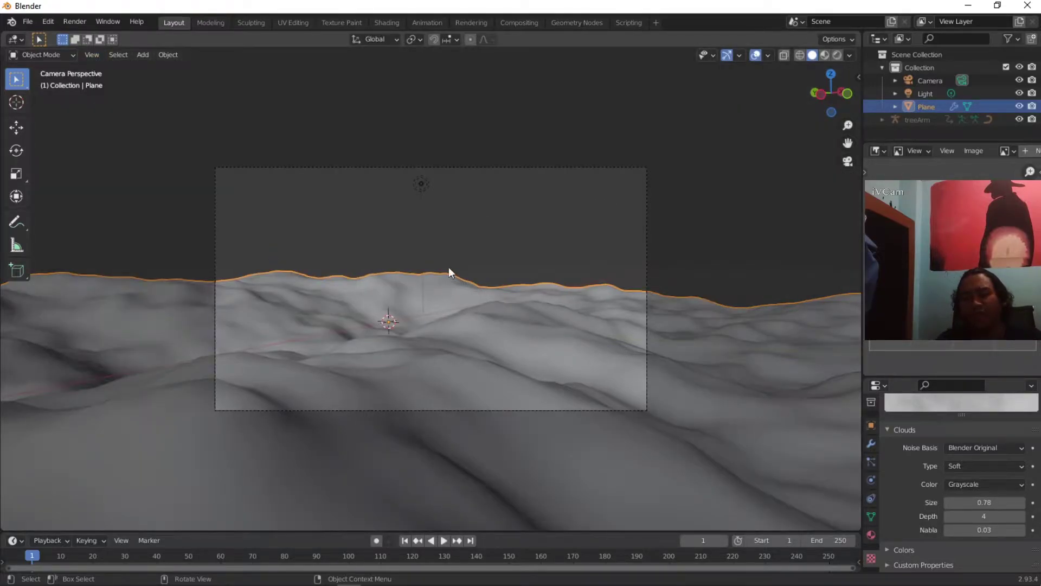
Step: Select the camera and widen its lens to a focal length of 33 mm
click(477, 178)
click(538, 310)
click(646, 240)
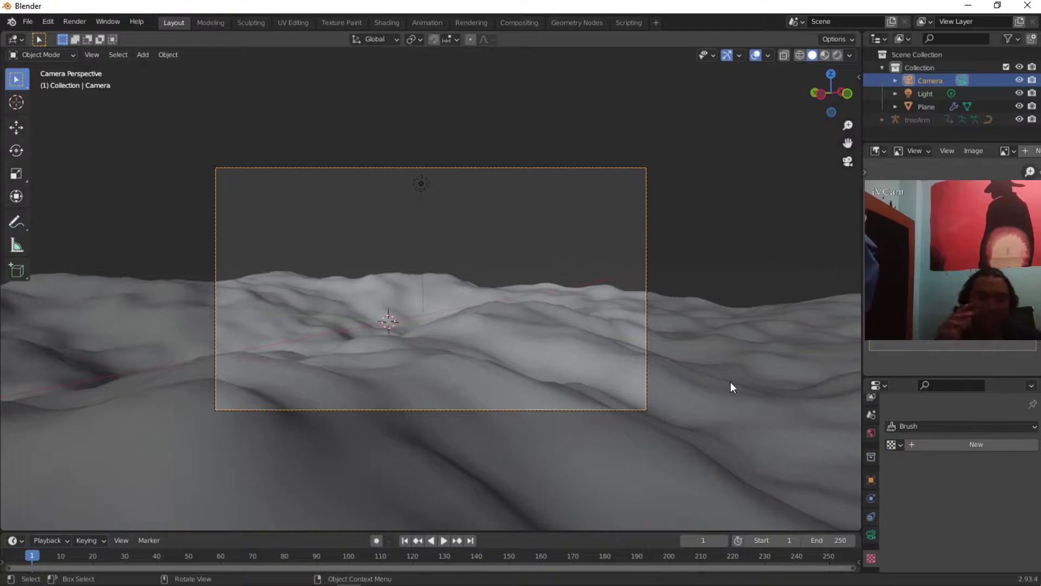
click(872, 534)
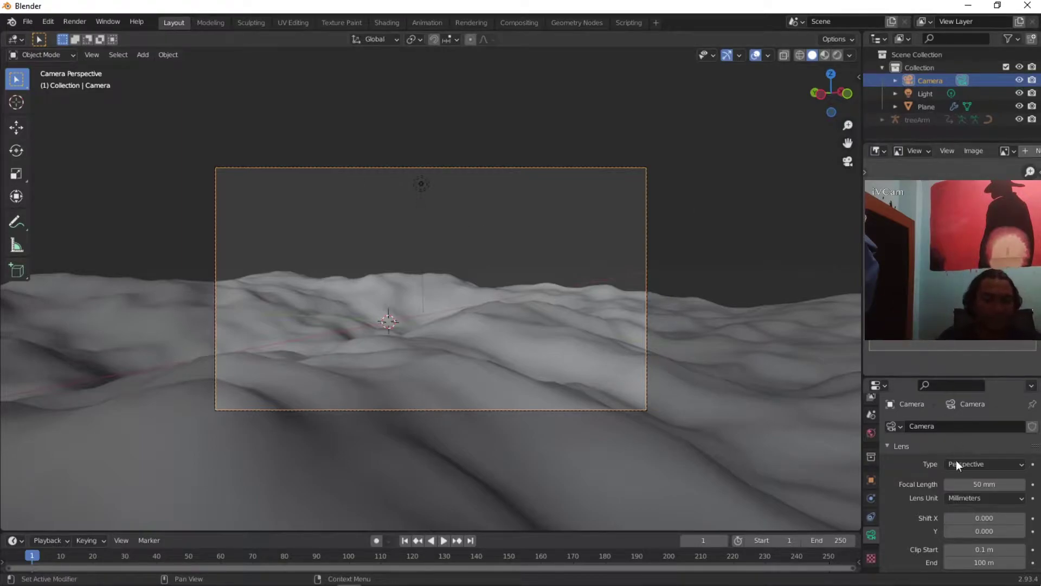
drag(987, 486, 938, 486)
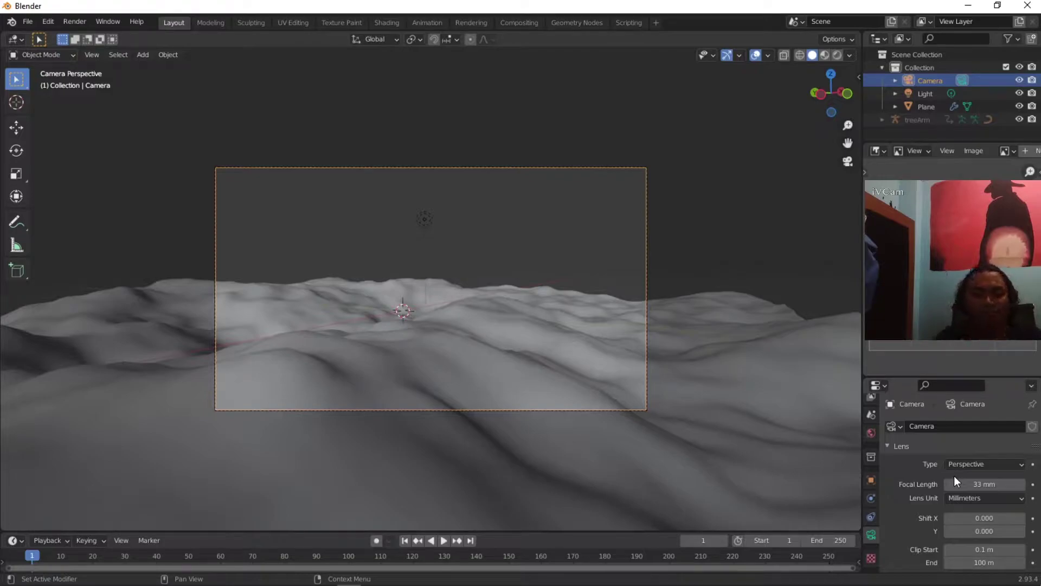
scroll(952, 475, down, 1)
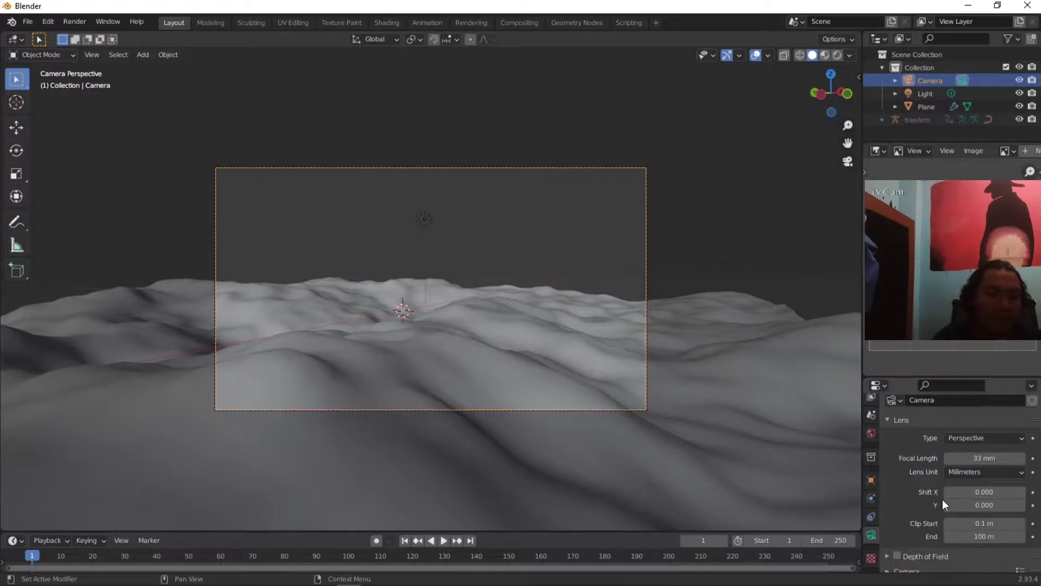
scroll(942, 499, down, 2)
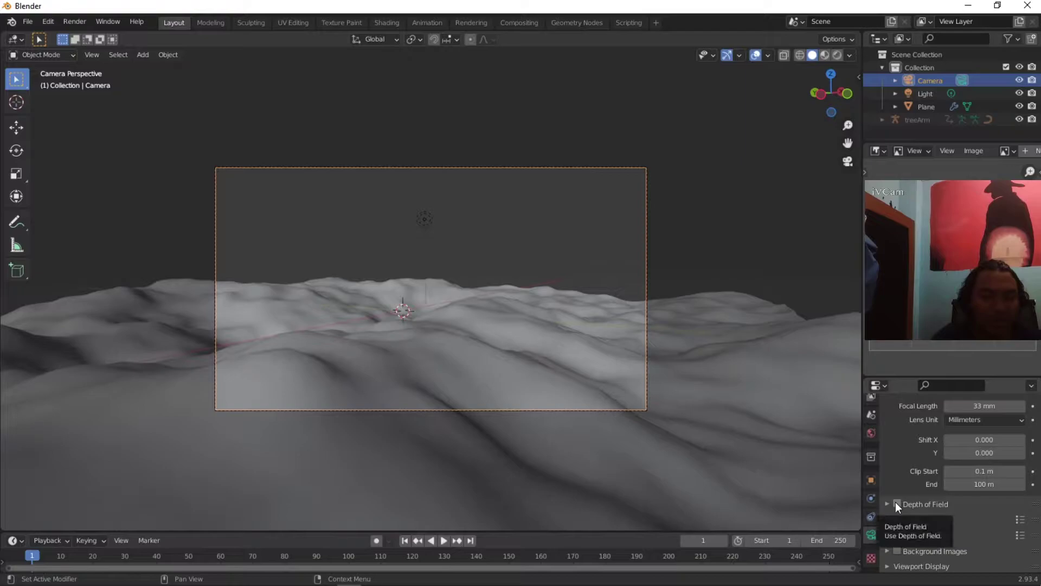
scroll(892, 531, down, 3)
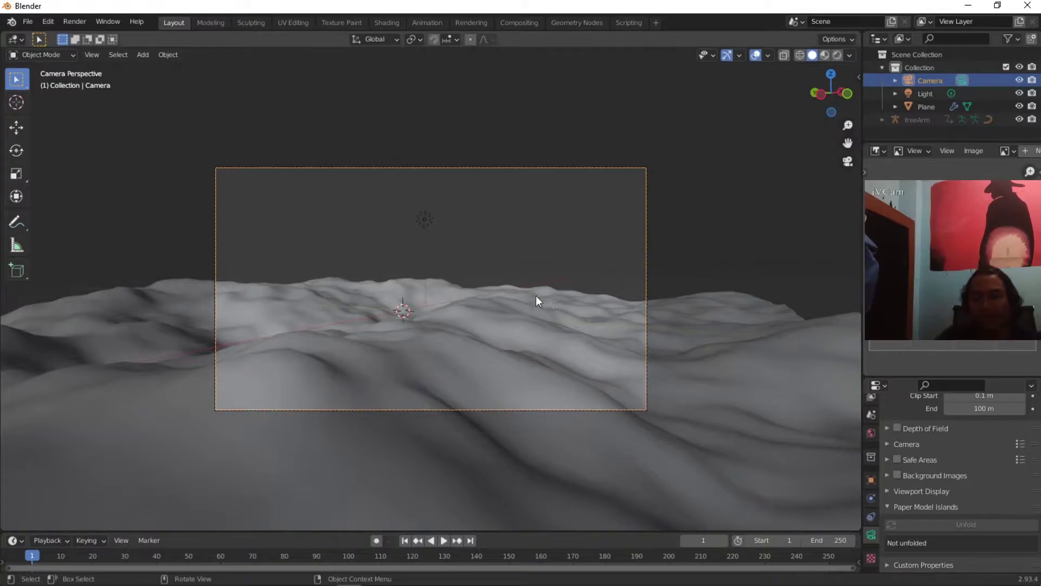
scroll(402, 295, up, 2)
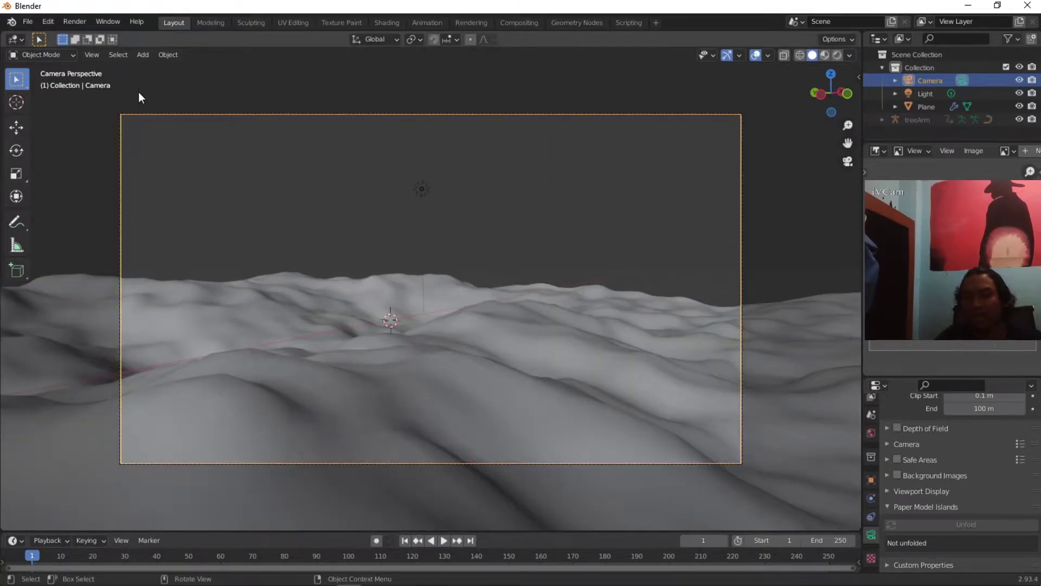
Step: Leave the camera view, then select the camera, light and terrain plane and hide them all
key(KP_0)
key(a)
scroll(493, 231, up, 3)
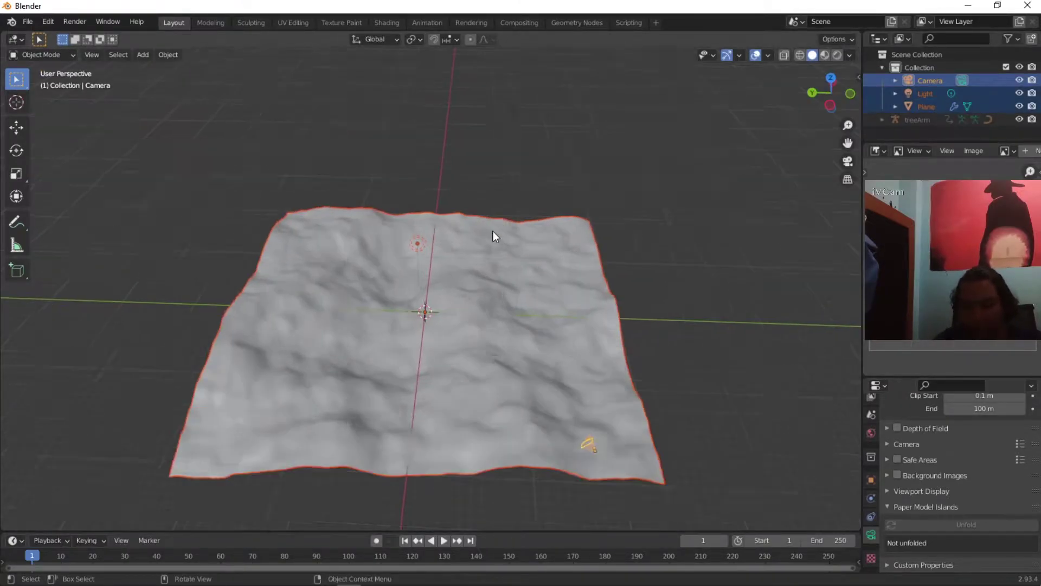
key(shift)
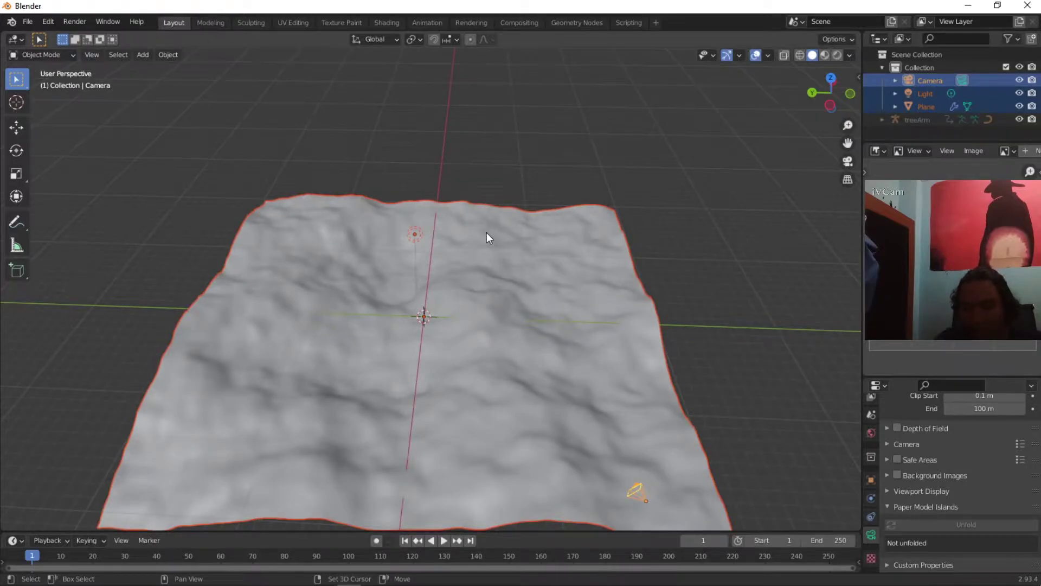
key(h)
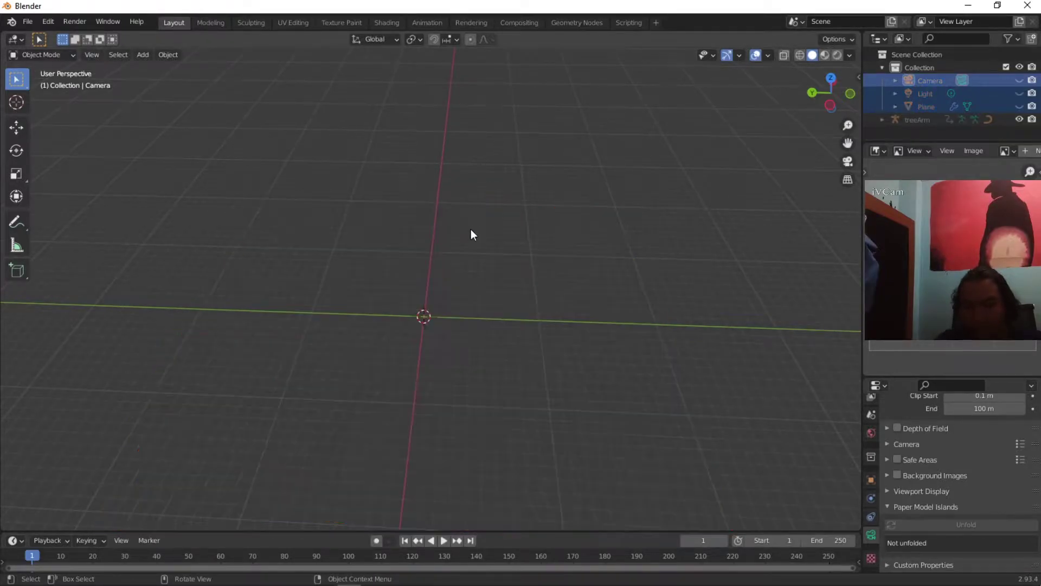
Step: Add a tree at the world origin with the Sapling Tree Gen curve generator
middle_drag(442, 270, 563, 255)
click(143, 55)
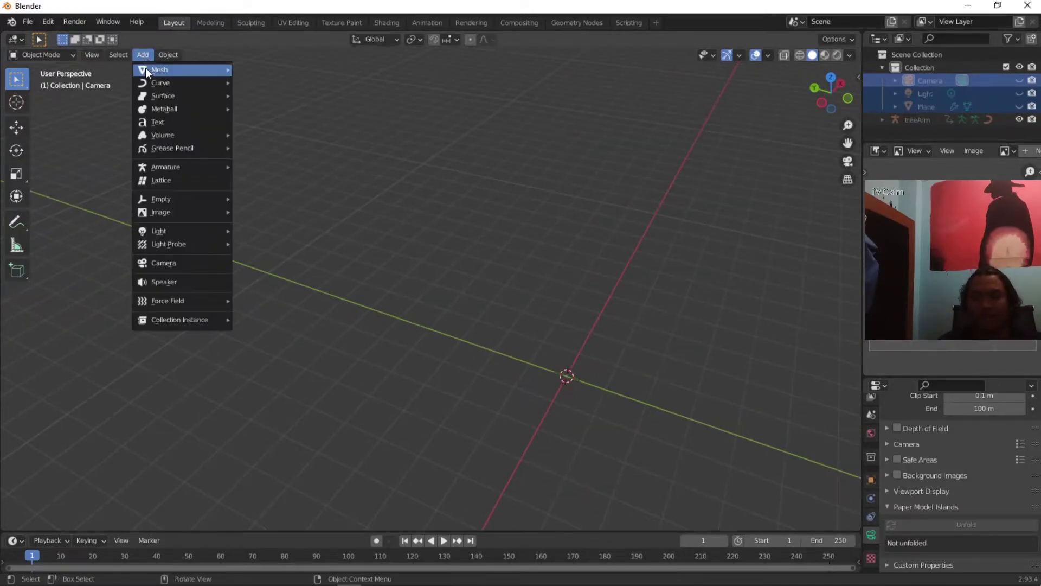
mouse_move(147, 84)
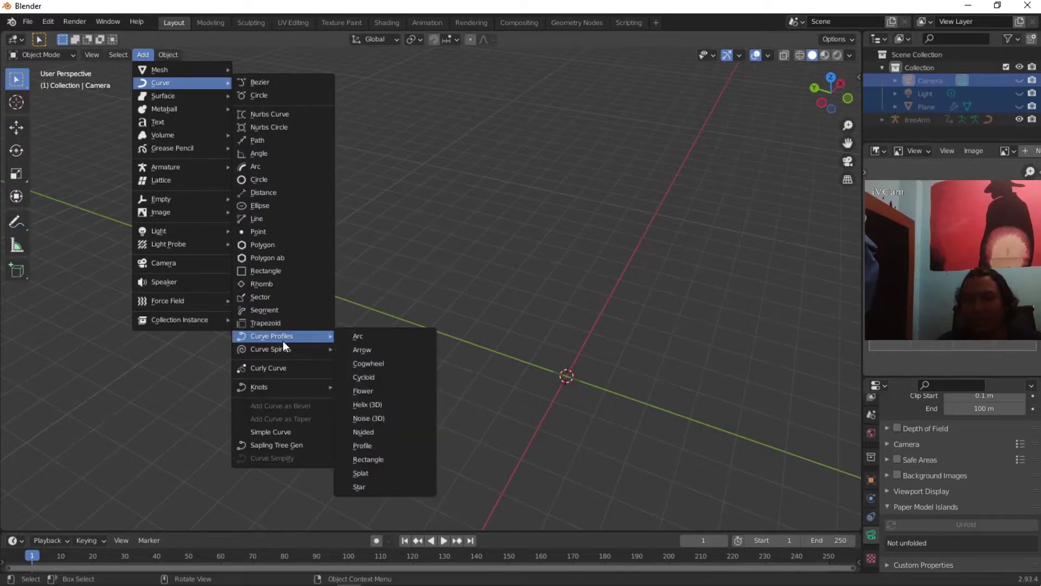
mouse_move(273, 392)
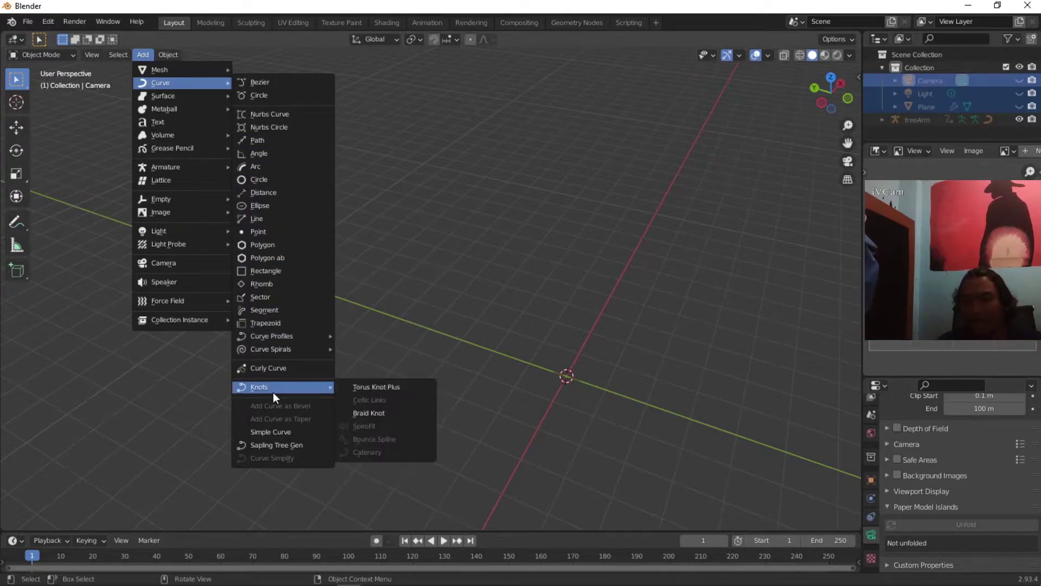
click(270, 445)
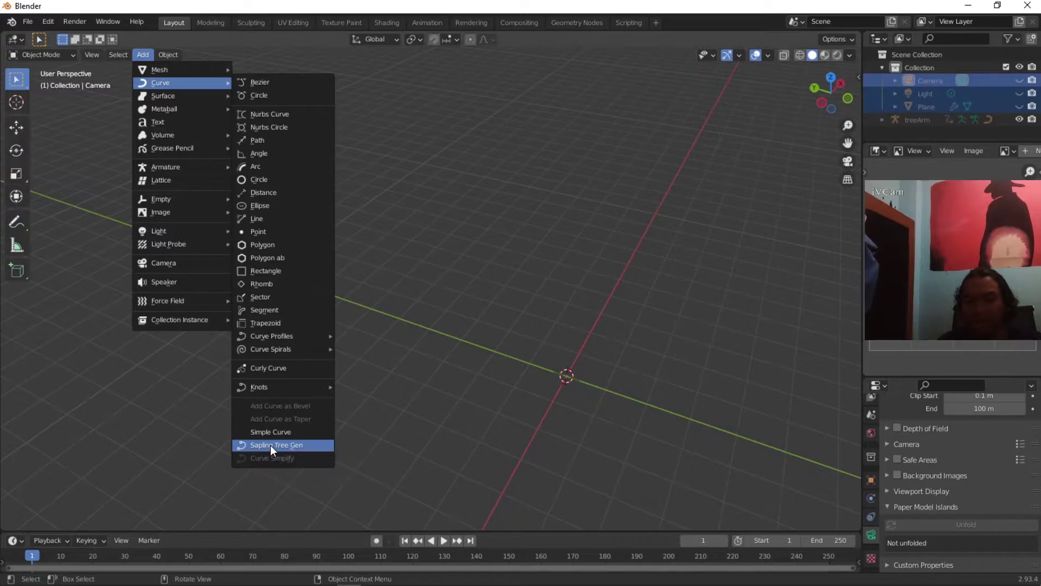
middle_drag(561, 334, 514, 303)
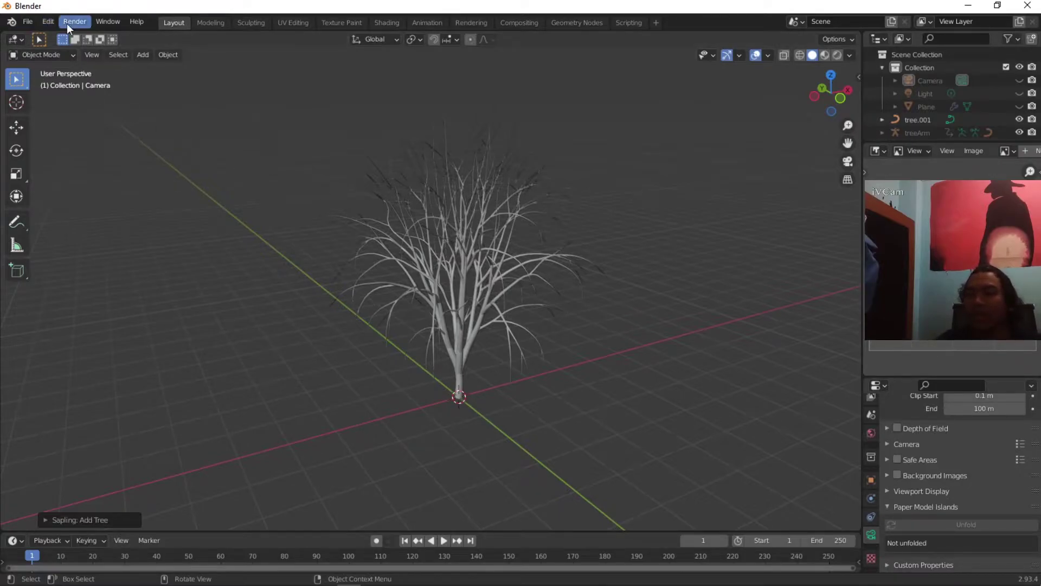
Step: Search the add-on preferences for "tree" to check that Sapling Tree Gen is enabled, then close the preferences
click(51, 24)
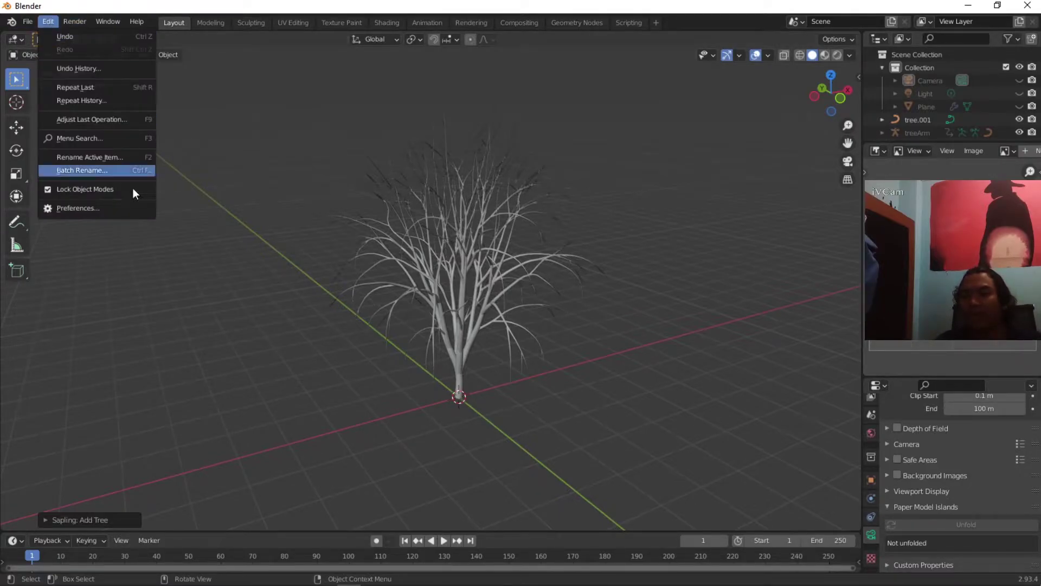
click(86, 209)
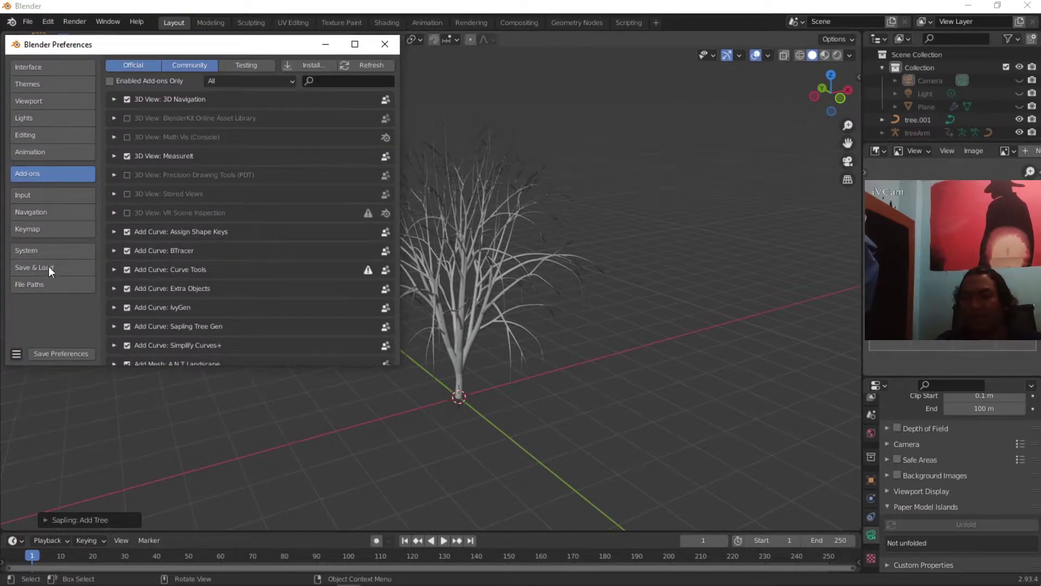
click(359, 86)
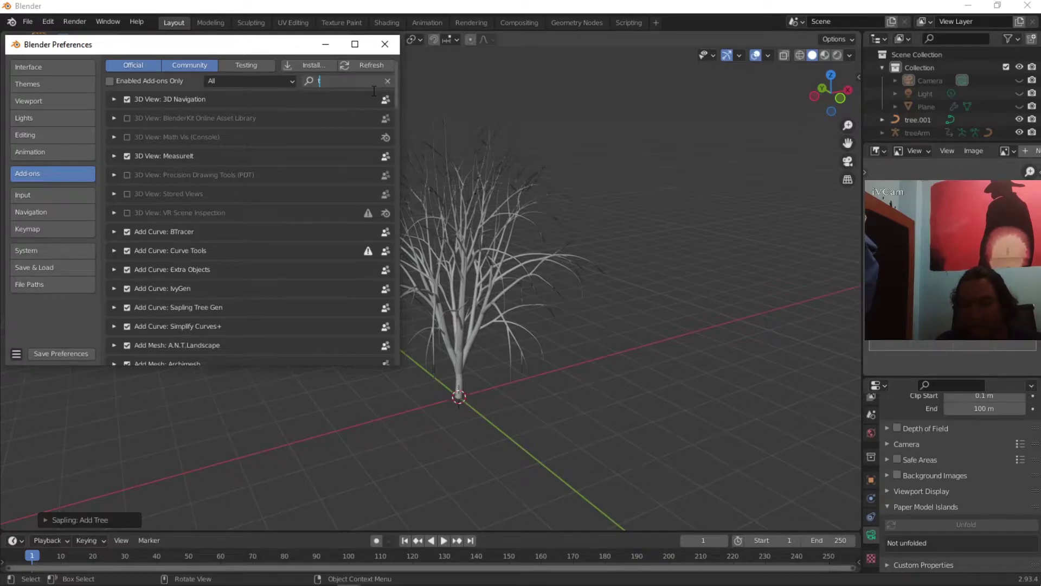
text(tree)
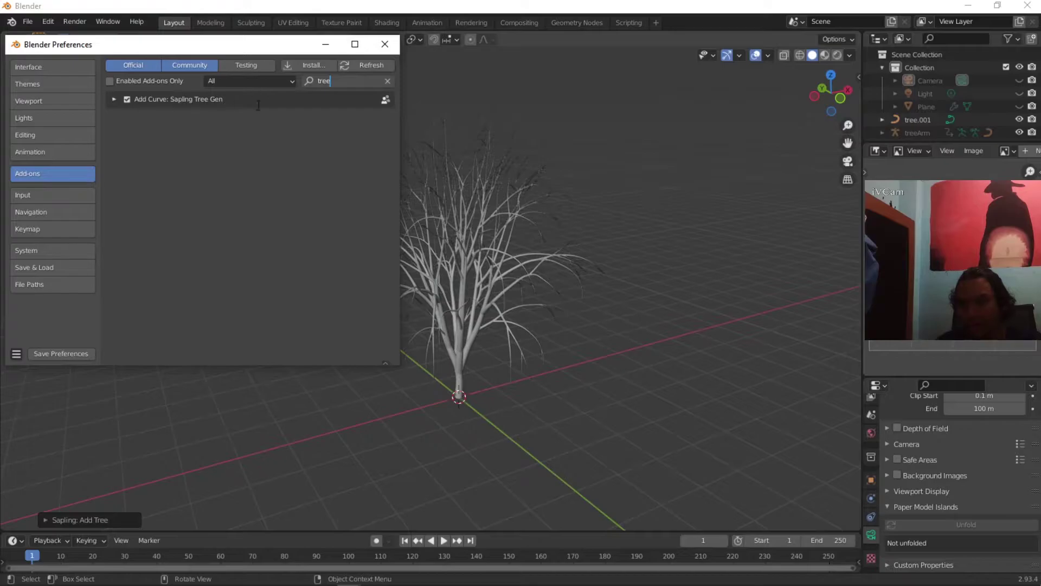
click(383, 45)
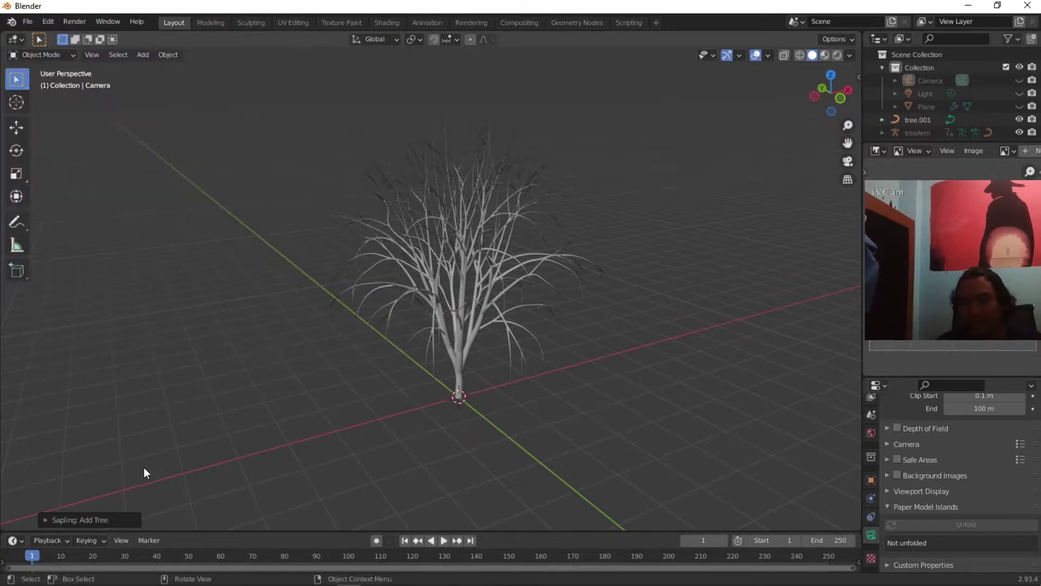
Step: Load the small_pine preset from the Geometry settings of the new Sapling tree
click(68, 519)
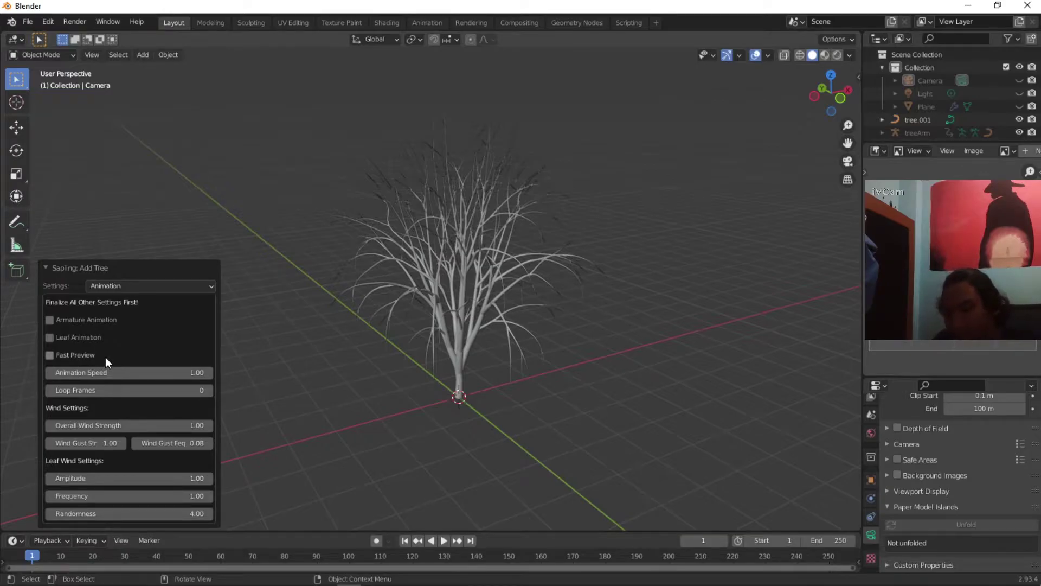
click(120, 268)
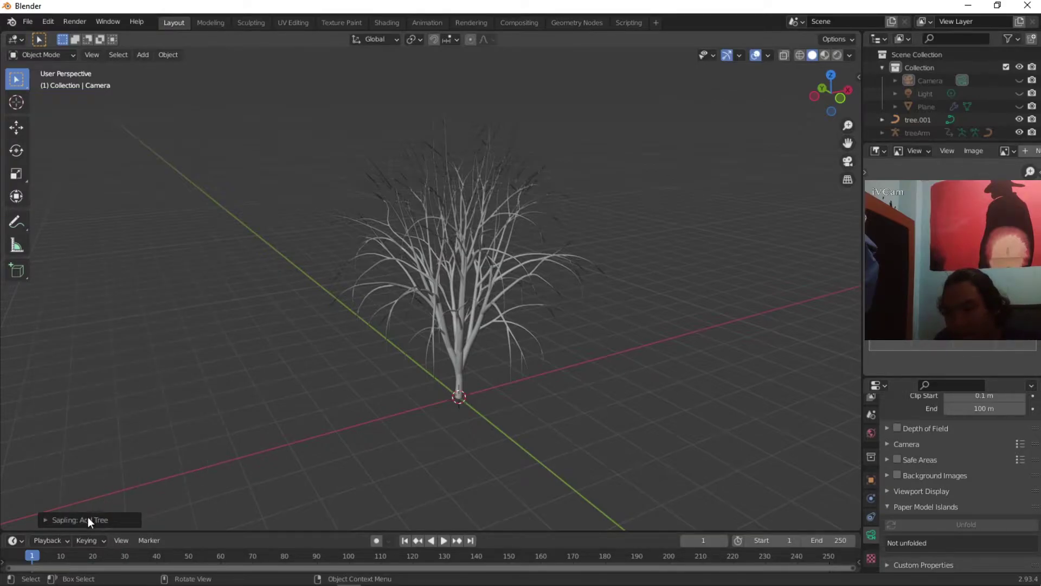
click(89, 519)
click(129, 285)
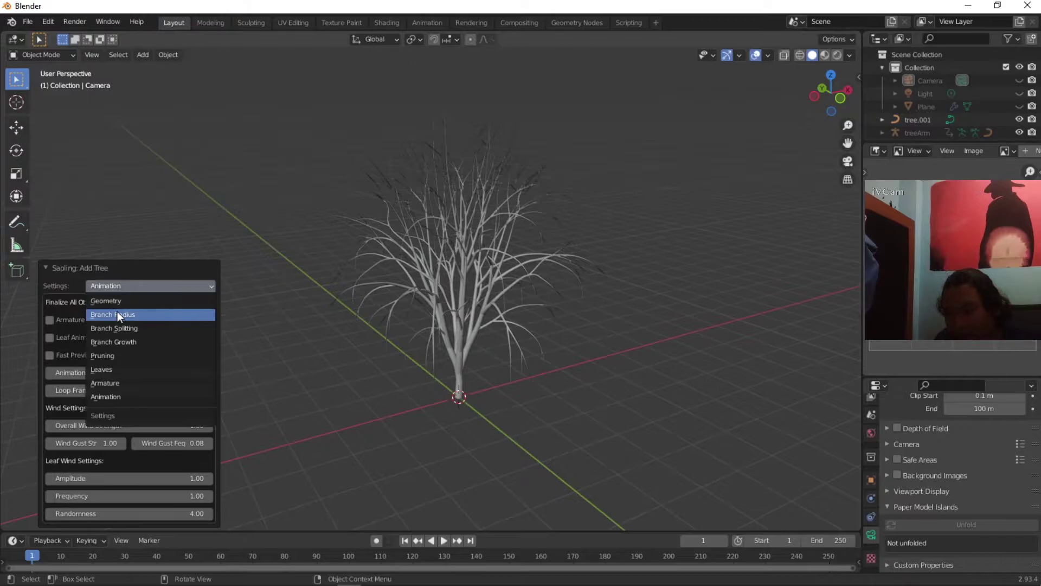
click(114, 301)
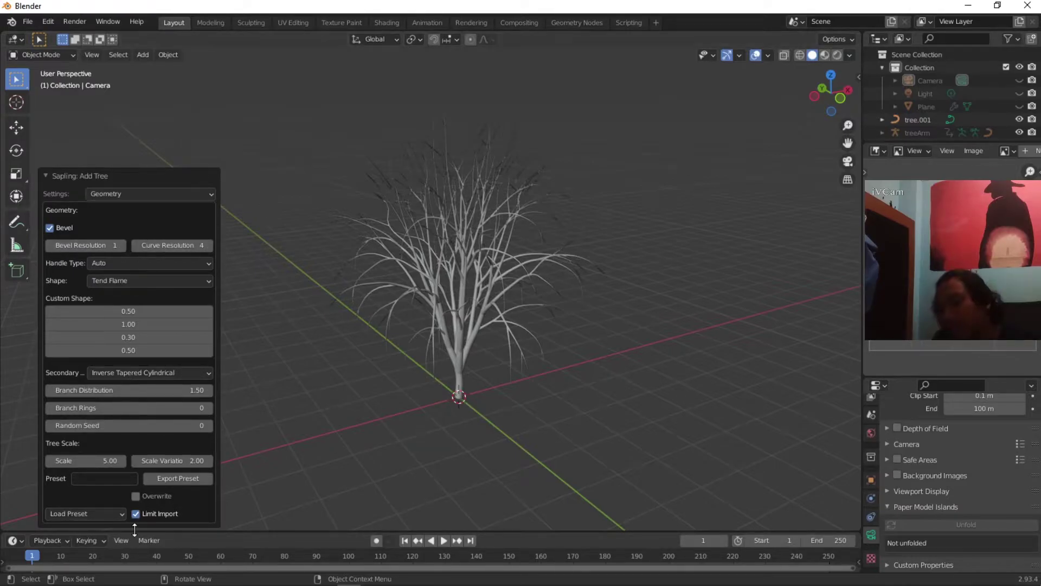
click(112, 519)
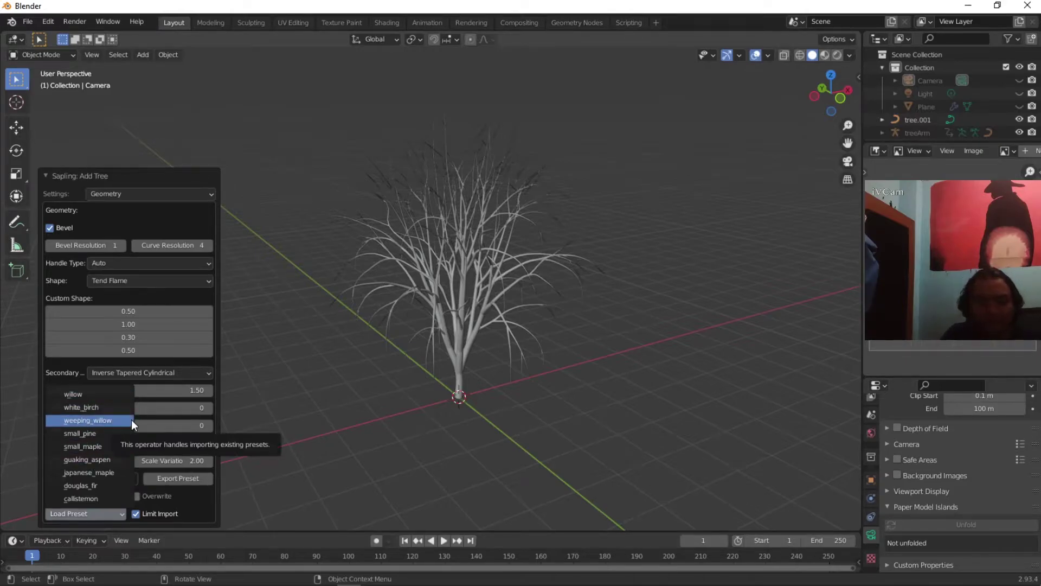
click(86, 435)
scroll(488, 356, up, 3)
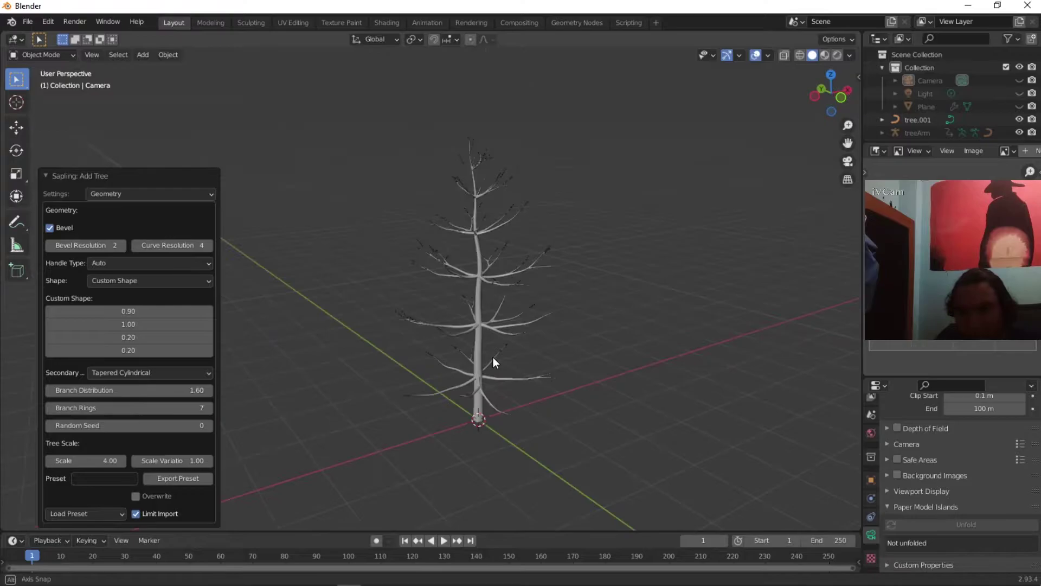
Step: Set the tree's four Custom Shape values in the Geometry settings to 0.36, 0.97, 0.38 and 0.35
click(112, 195)
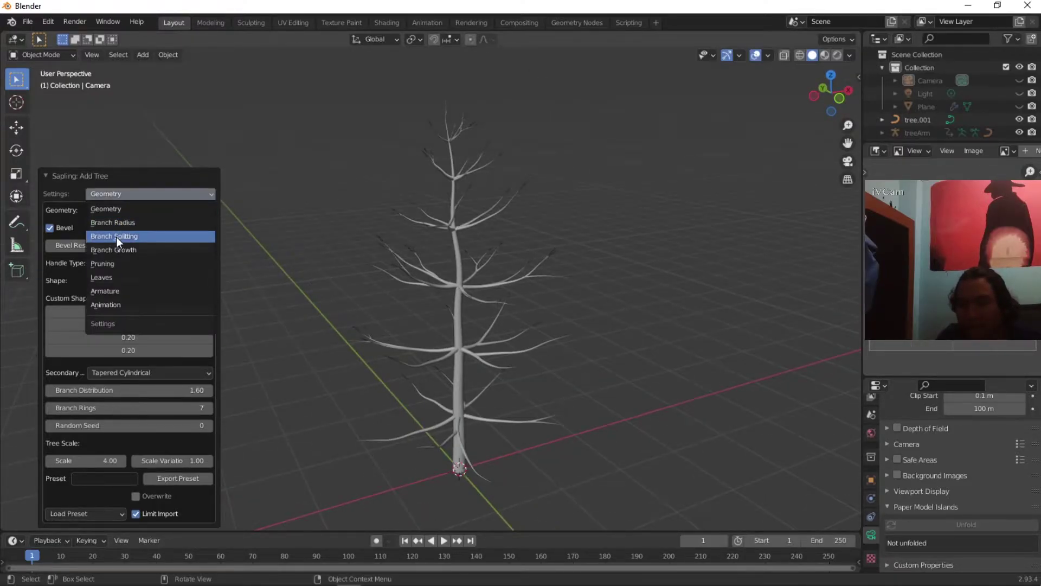
click(116, 237)
scroll(216, 216, down, 1)
scroll(99, 225, up, 1)
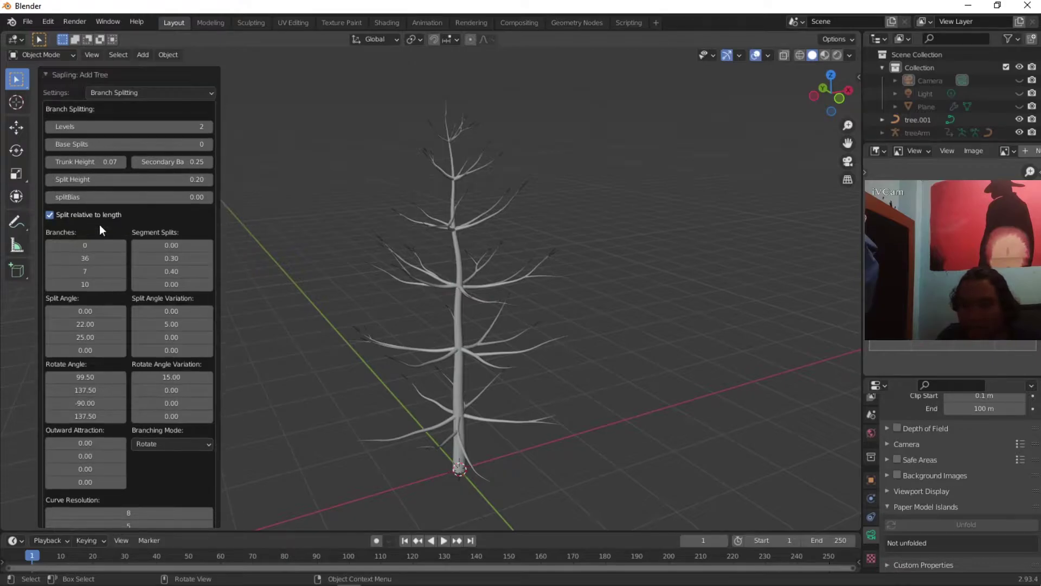
click(121, 93)
click(117, 109)
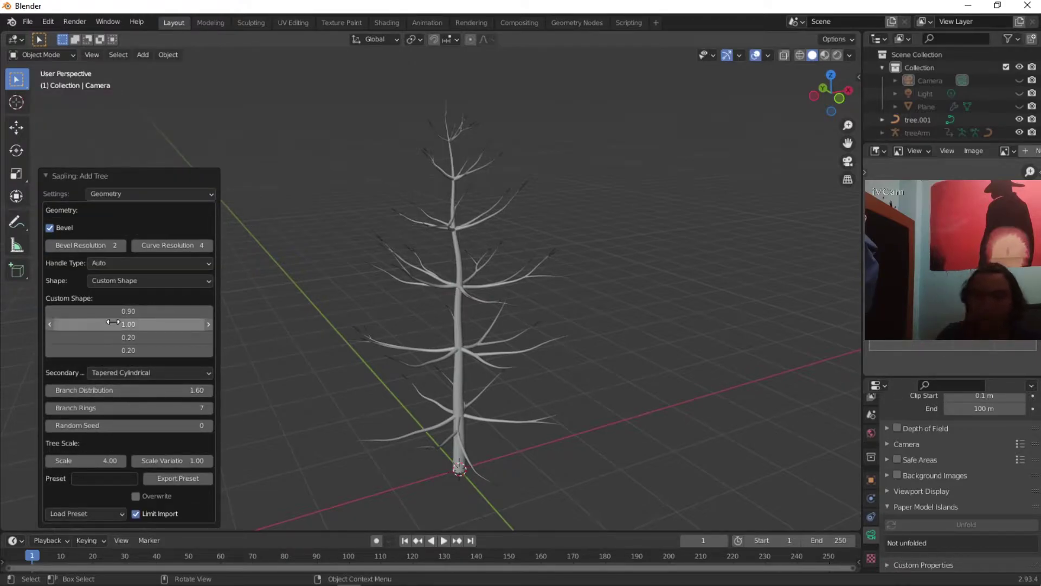
drag(155, 313, 135, 349)
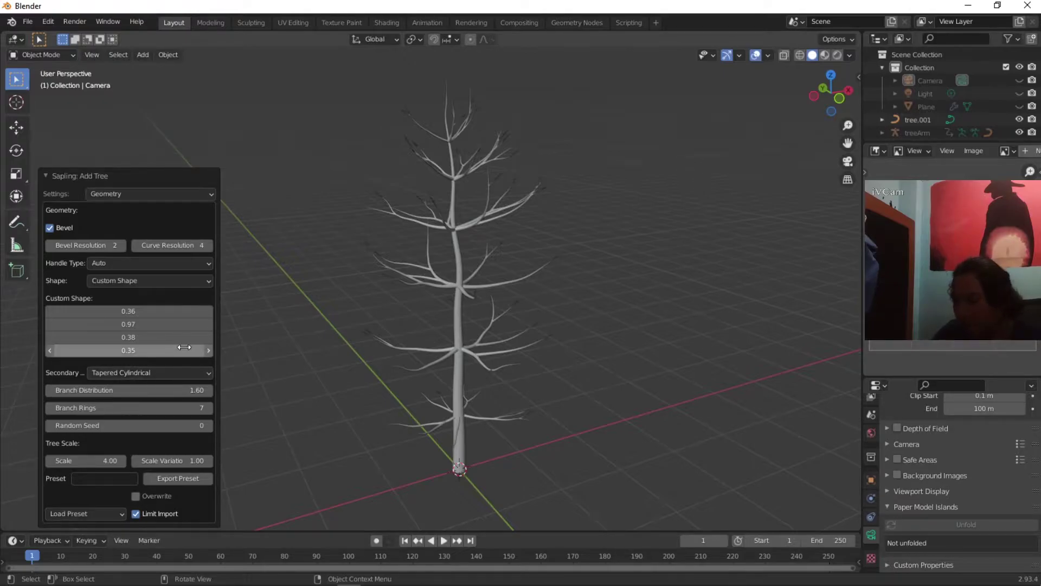
Step: Set the second-level Branches count to 80 in the tree's Branch Splitting settings
click(100, 196)
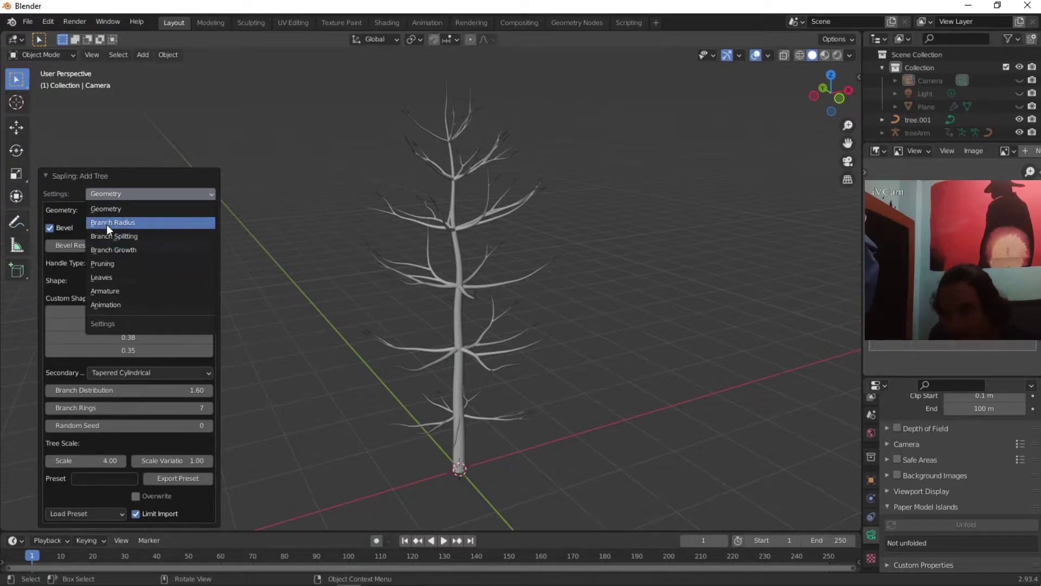
click(111, 237)
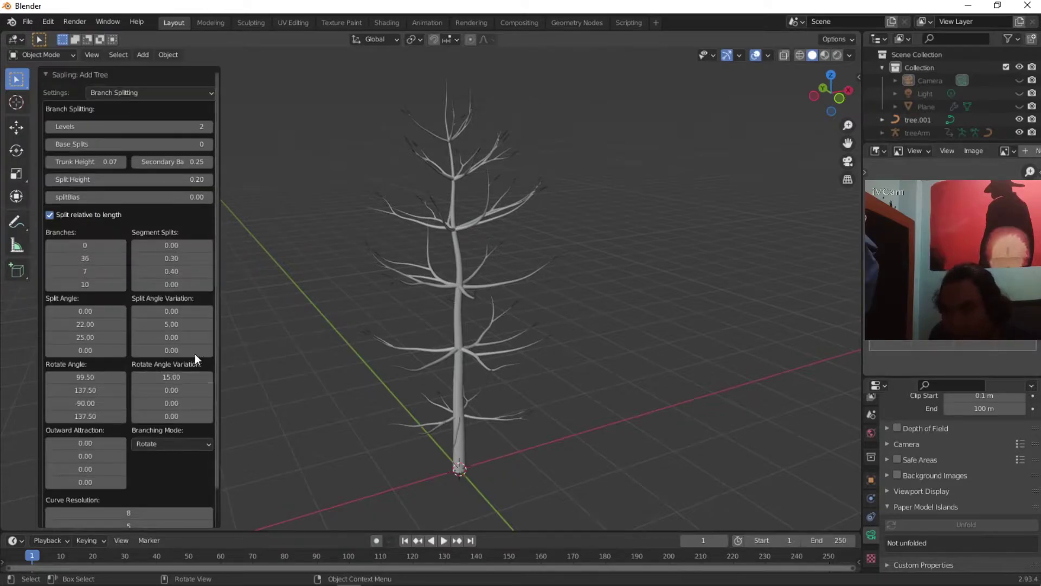
click(87, 259)
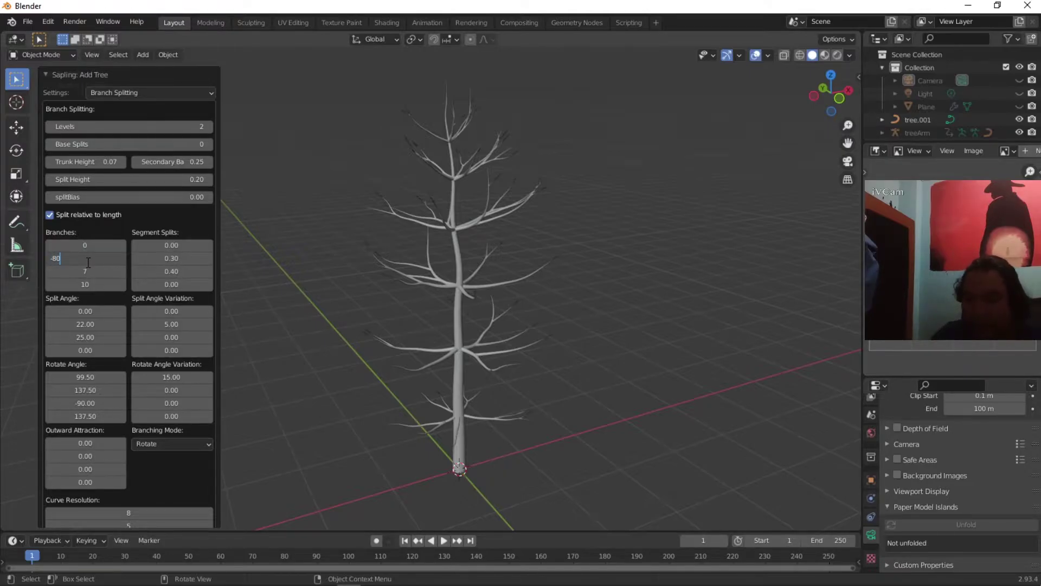
key(Return)
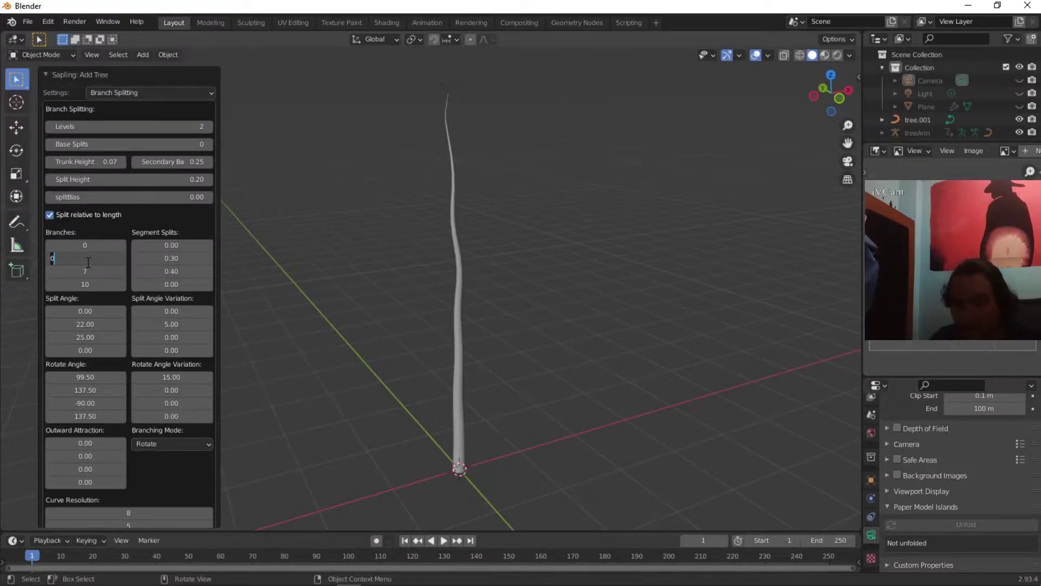
click(87, 258)
text(0)
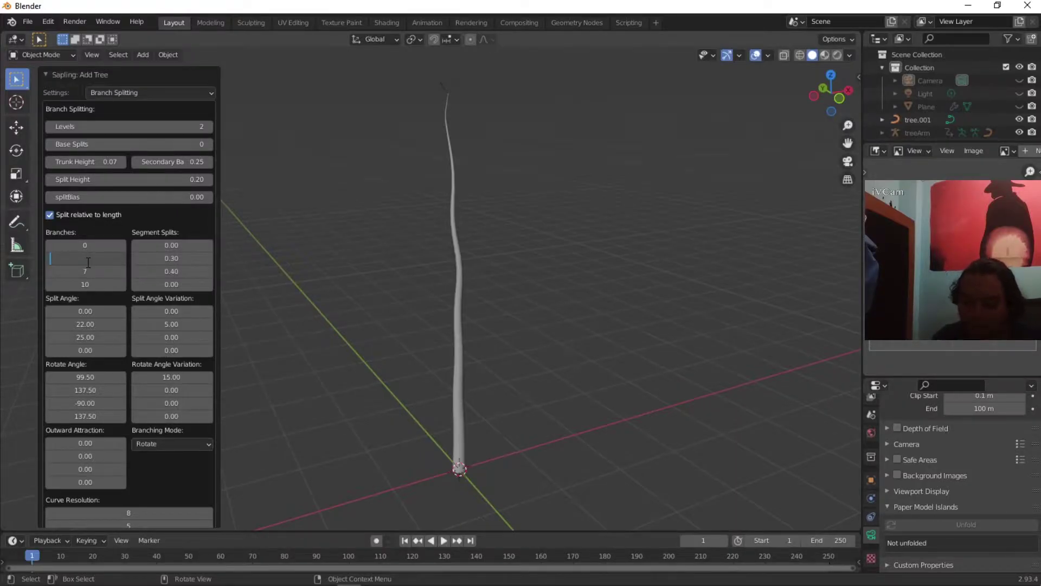
key(Return)
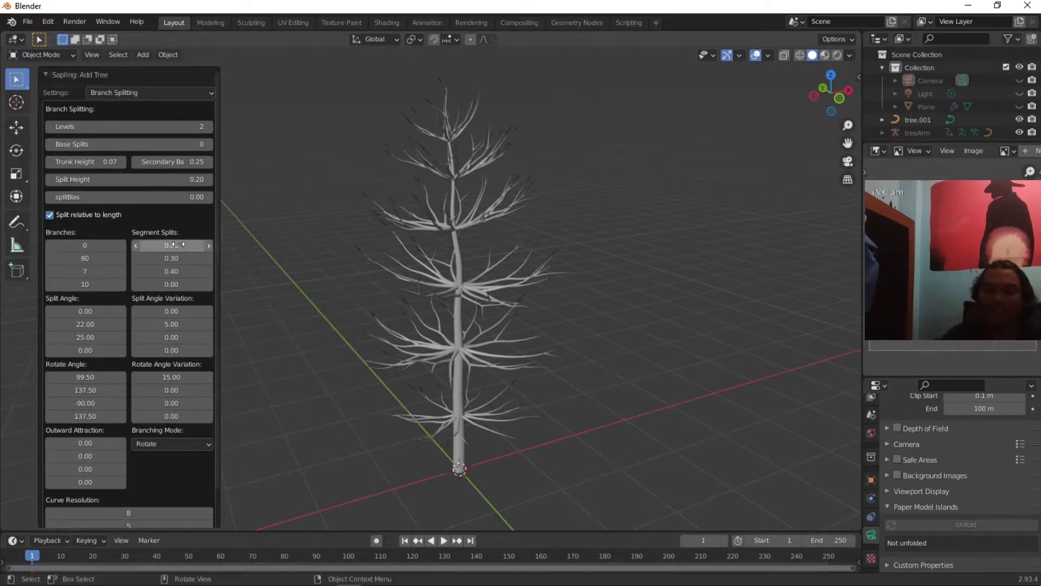
scroll(370, 275, up, 3)
scroll(369, 272, up, 2)
scroll(500, 307, down, 5)
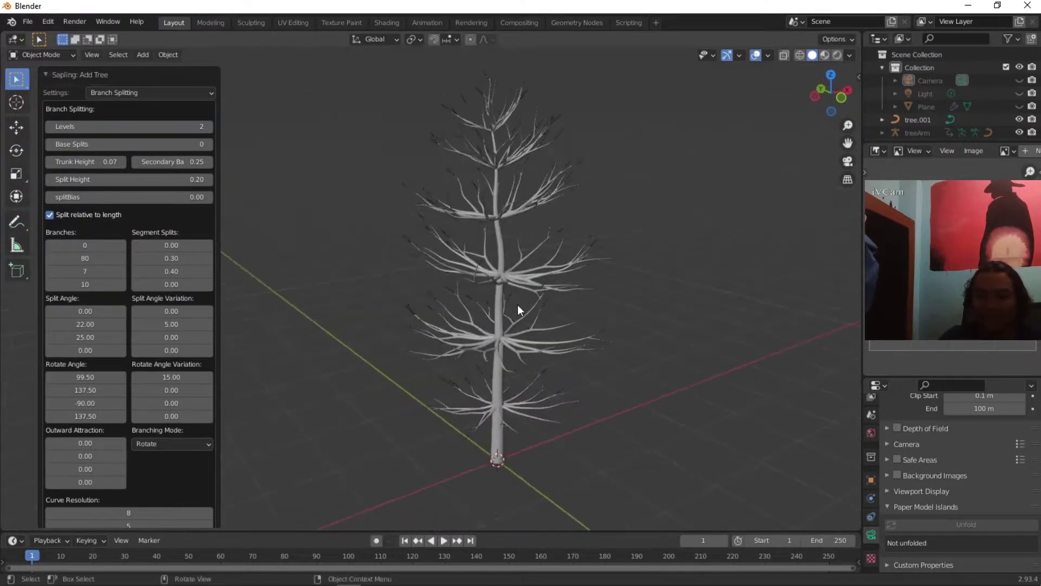
Step: Raise the tree's Base Splits to 2 and set the third Branches value to 30
click(209, 143)
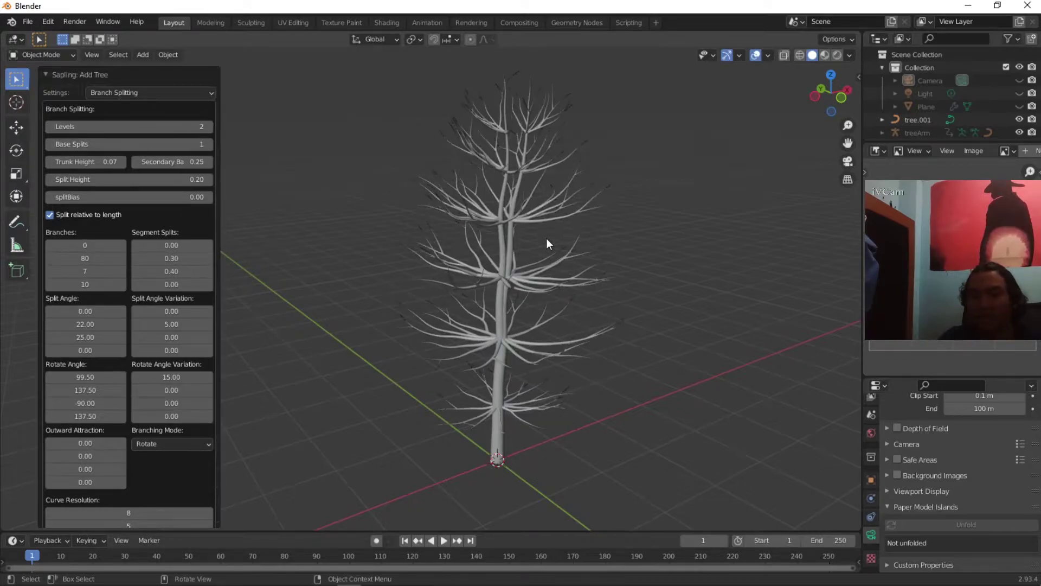
scroll(543, 239, up, 3)
middle_drag(534, 227, 430, 255)
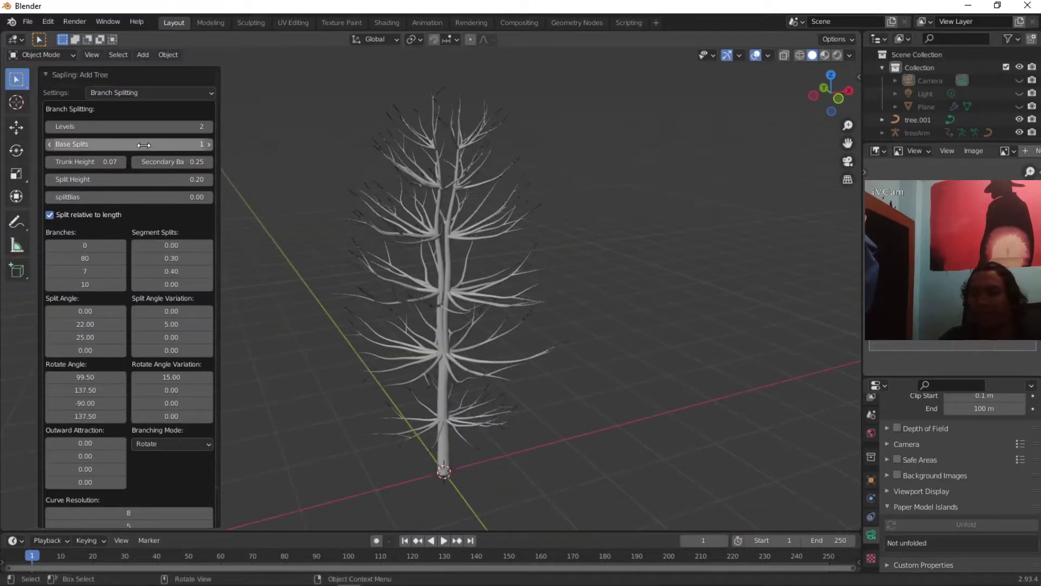
click(207, 142)
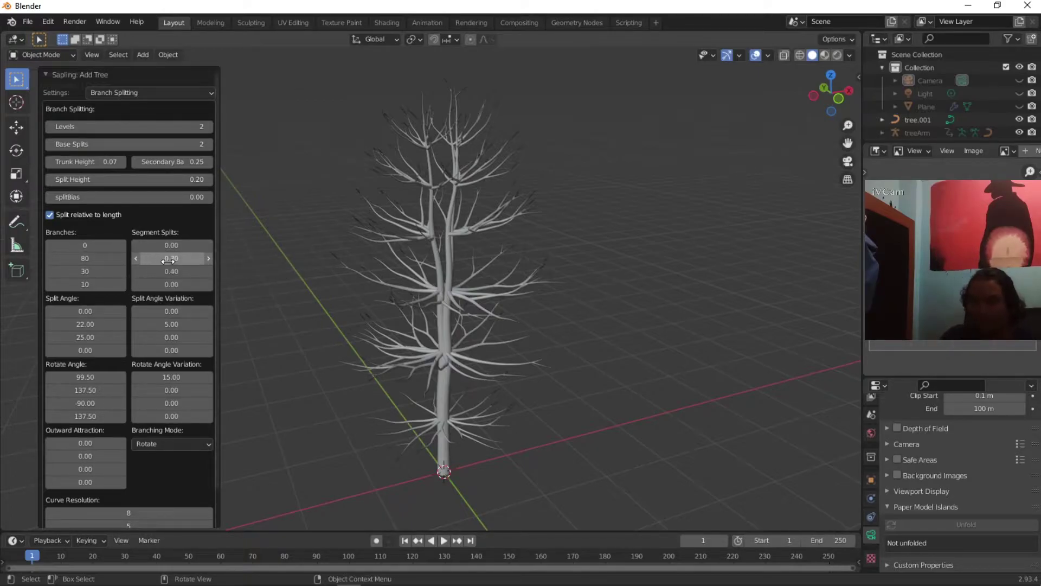
Step: Adjust the second Segment Splits value to 0.48 and inspect the branches up close
click(207, 258)
click(207, 258)
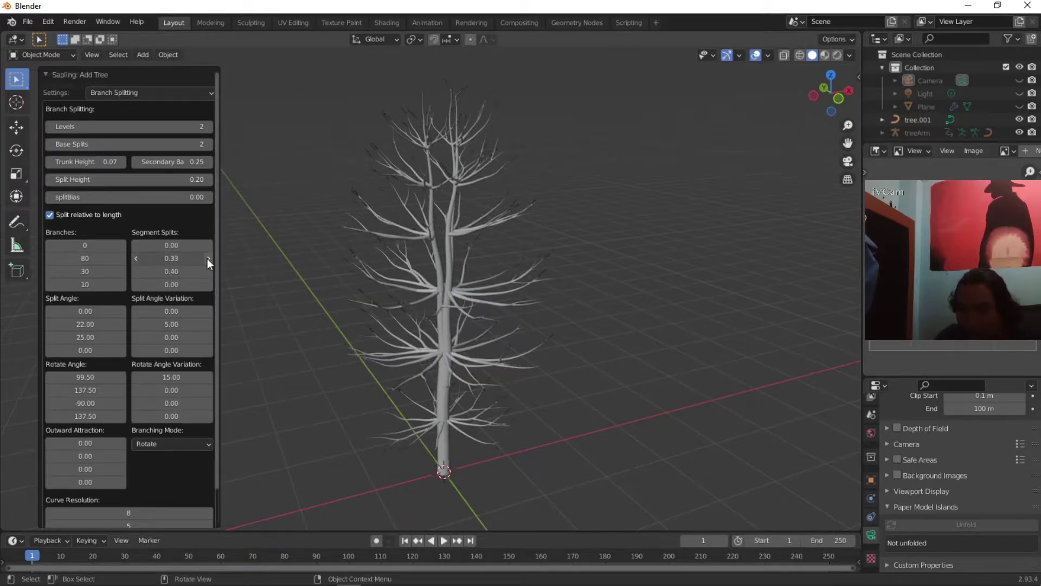
click(207, 258)
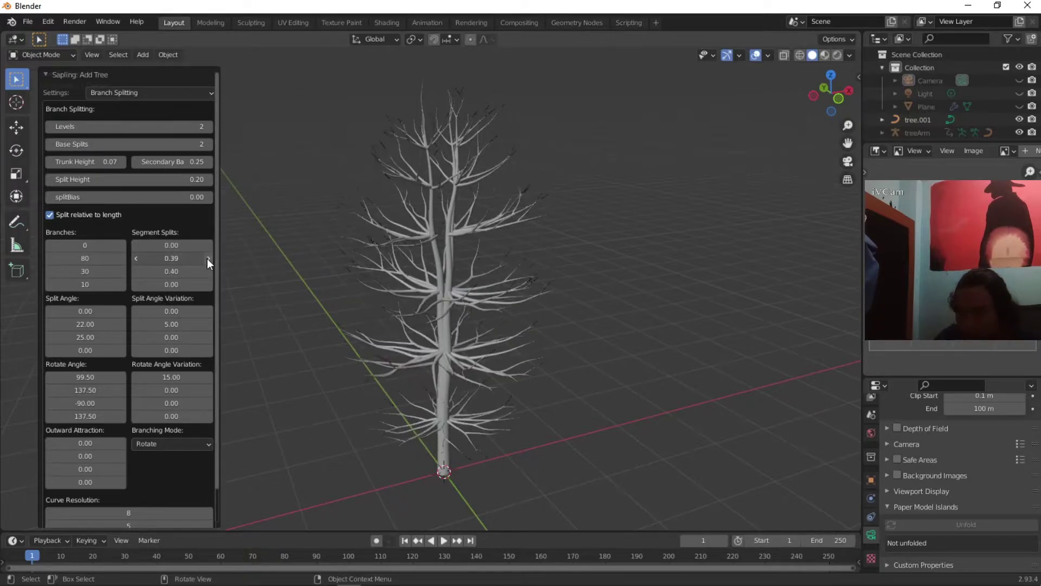
click(208, 258)
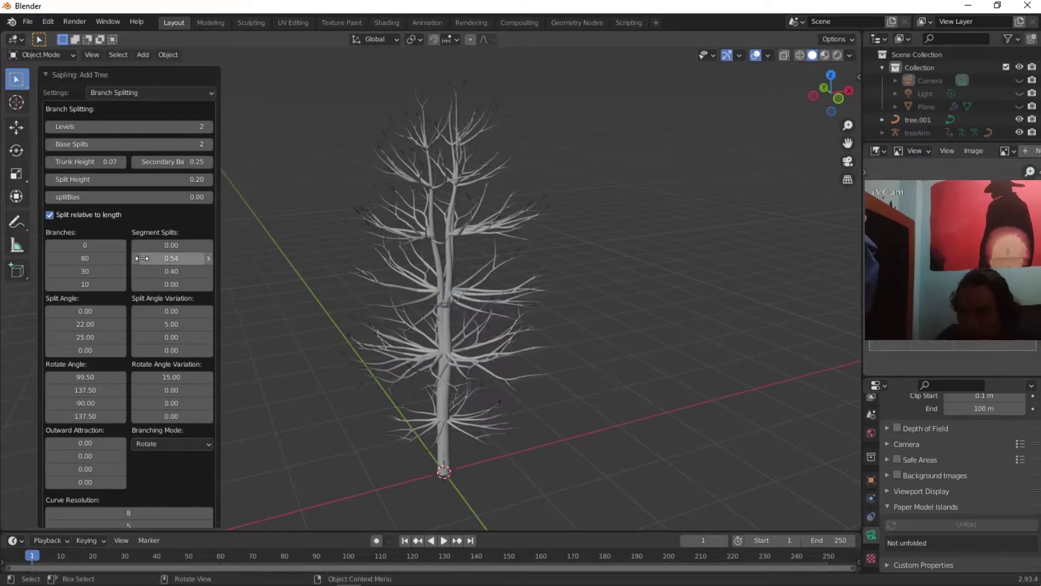
click(135, 258)
click(135, 258)
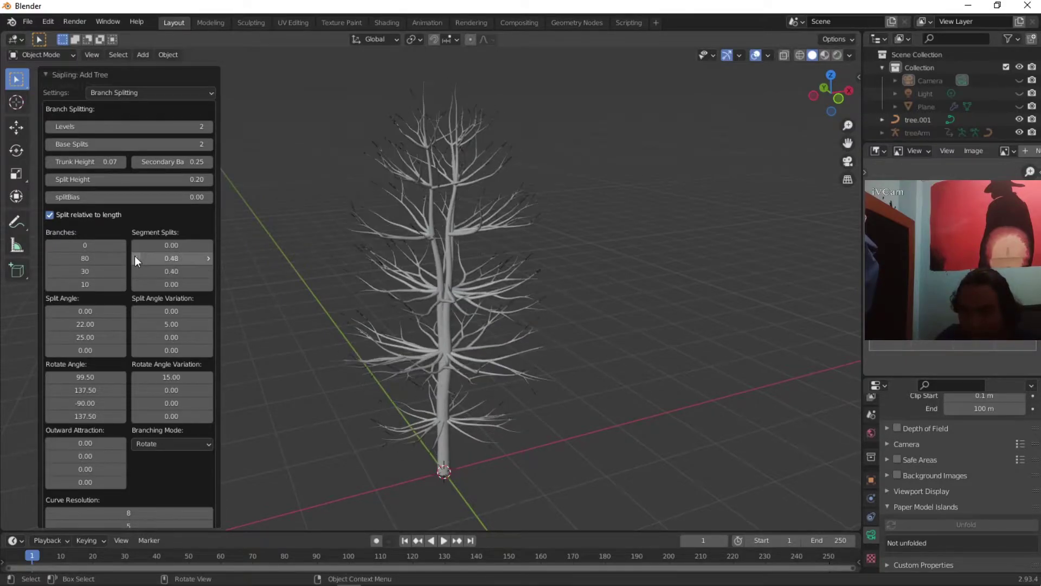
middle_drag(458, 280, 433, 270)
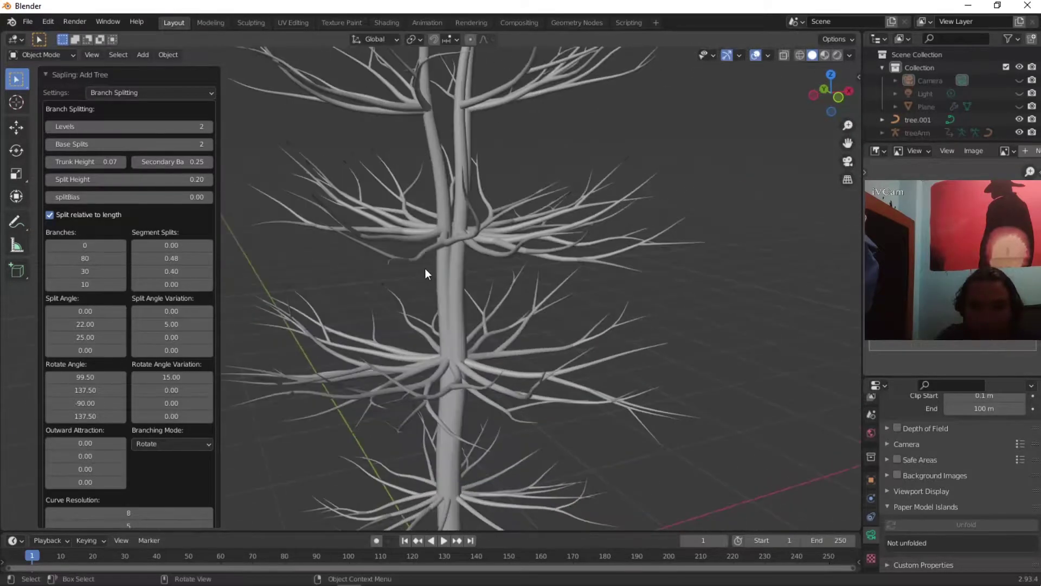
scroll(386, 260, down, 5)
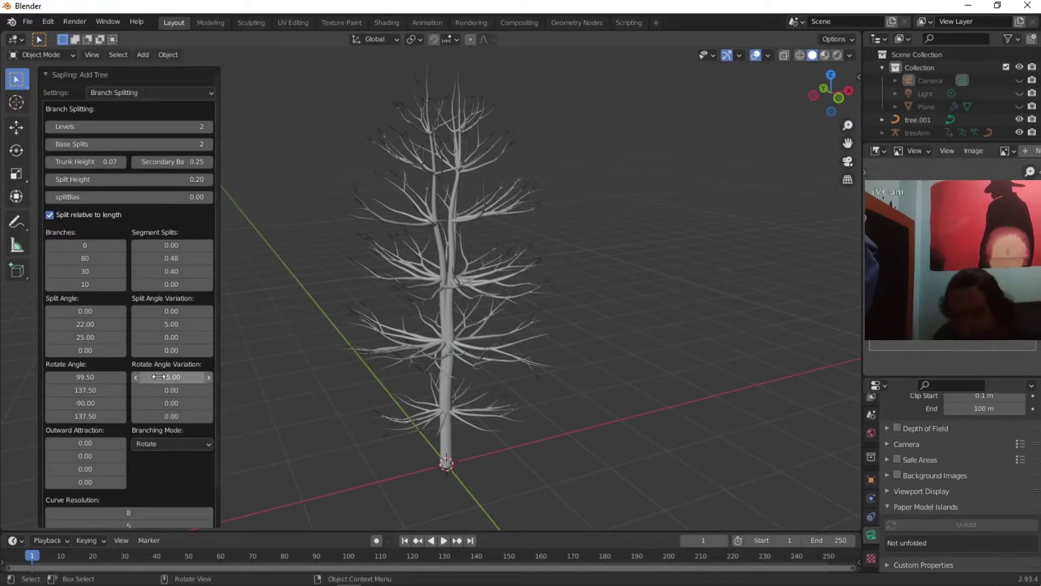
Step: Set the first two Split Angle Variation values to 9.36 and -12.43, and the first two Rotate Angle values to 146.21 and 137.53
mouse_move(167, 324)
mouse_down()
mouse_move(117, 324)
mouse_move(206, 311)
mouse_move(177, 311)
mouse_up()
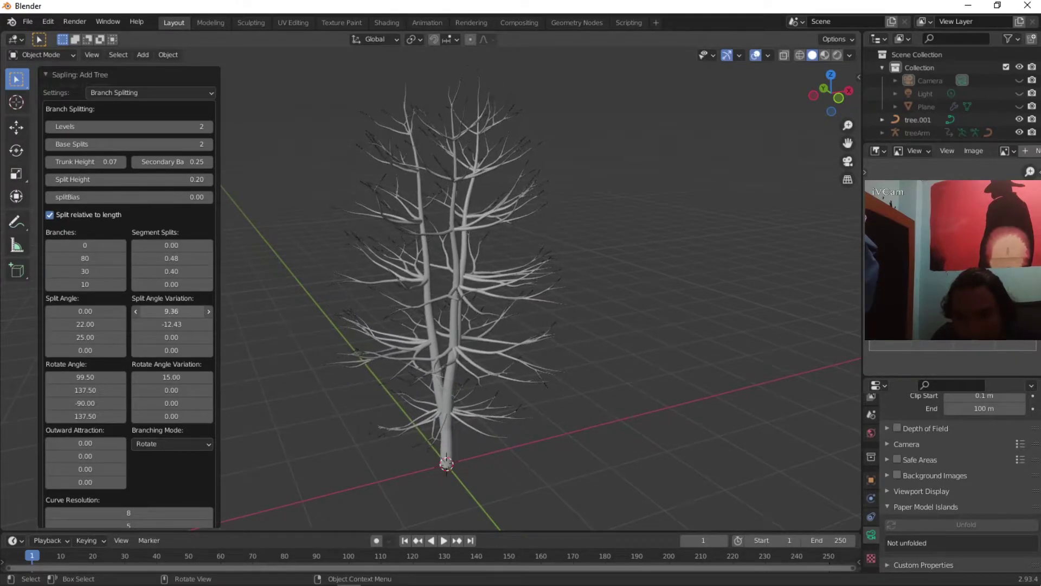
middle_drag(542, 334, 545, 332)
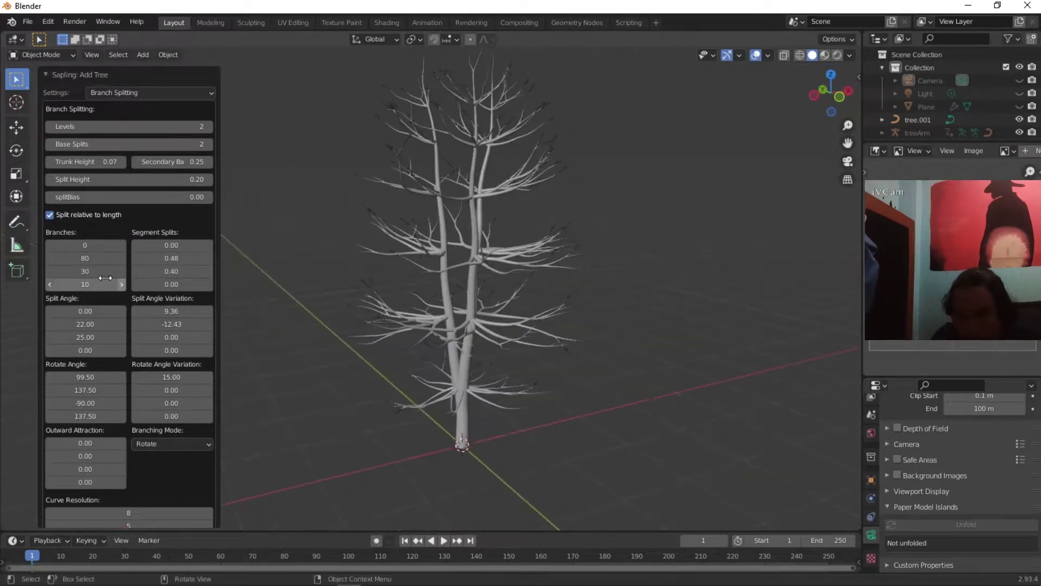
mouse_move(81, 389)
mouse_down()
mouse_move(75, 377)
mouse_move(93, 377)
mouse_up()
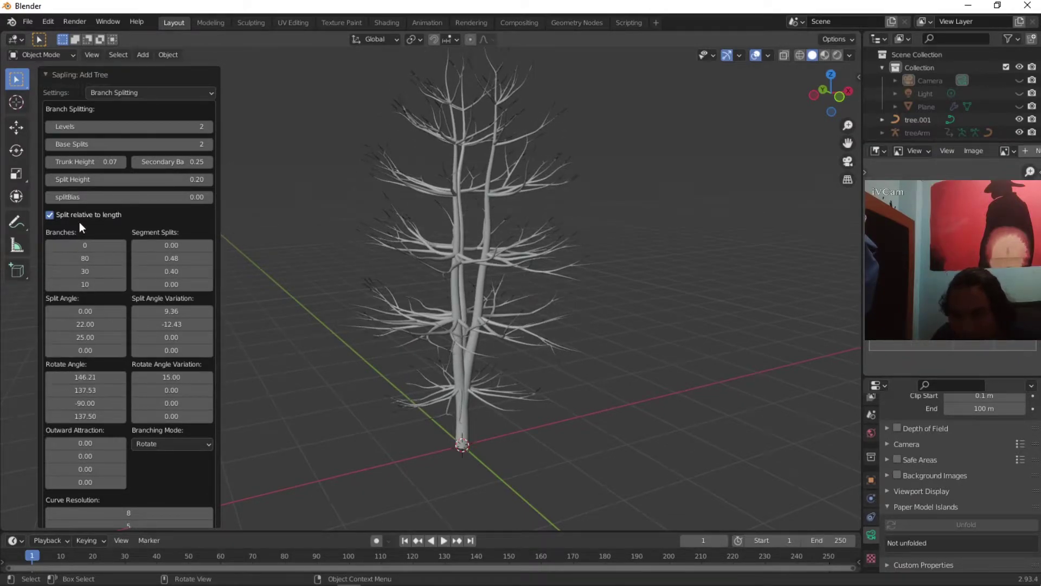
Step: In the Branch Growth settings, set the second Length Variation value to 0.54 and the second Length value to 0.29
click(134, 94)
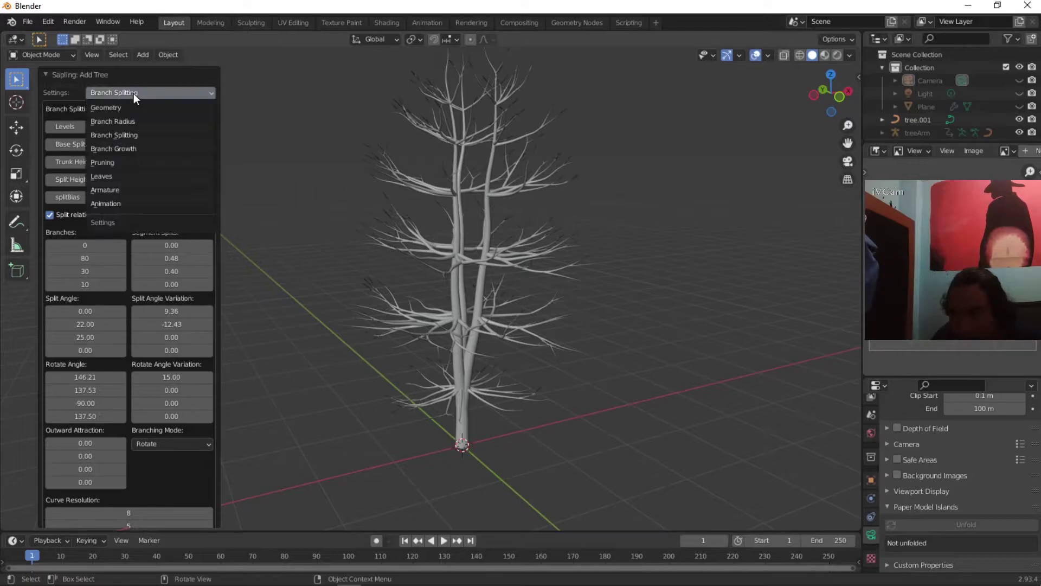
click(128, 149)
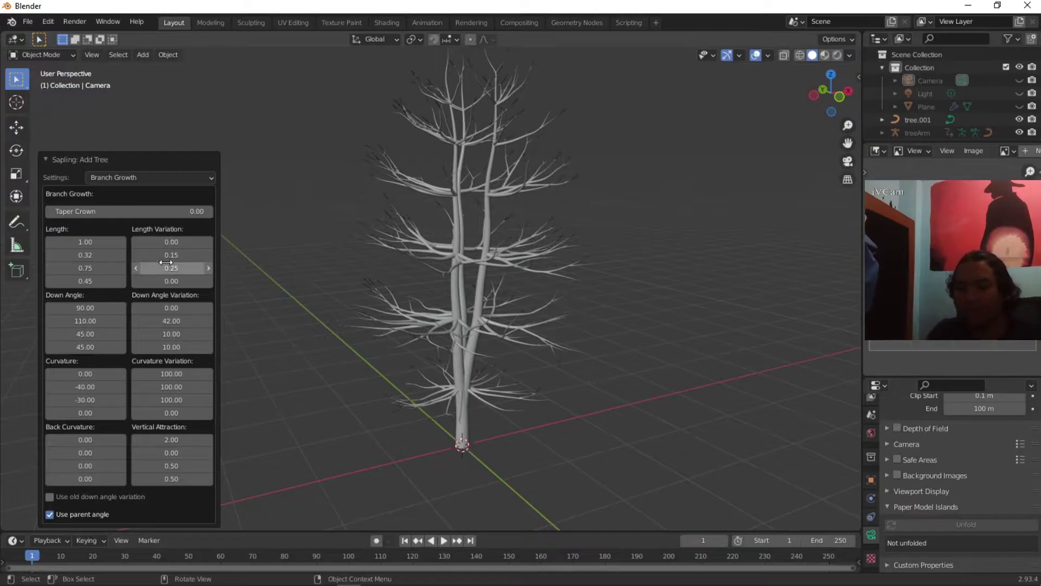
drag(171, 255, 228, 254)
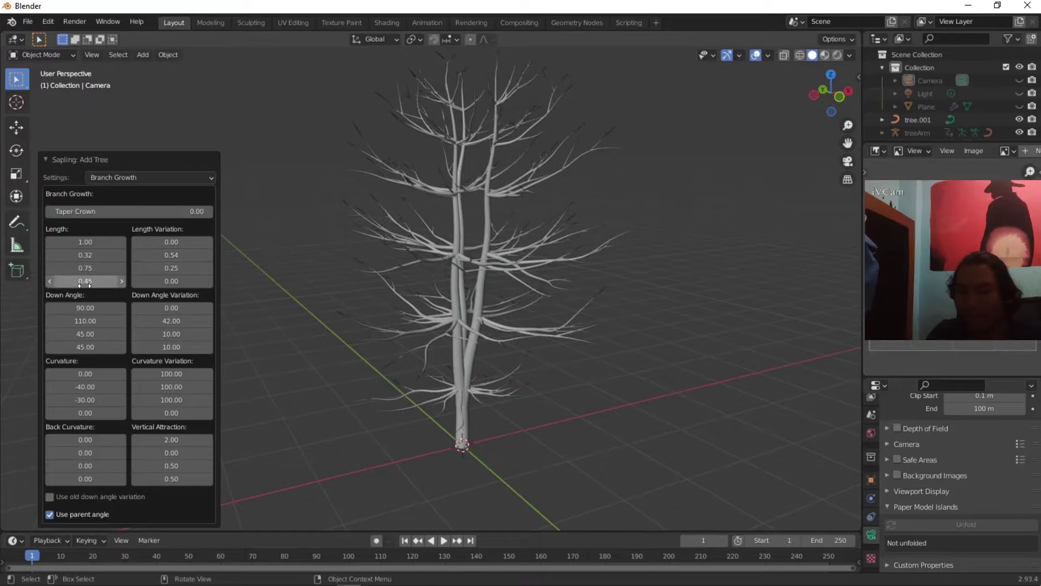
mouse_move(85, 255)
mouse_down()
mouse_move(109, 255)
mouse_move(83, 255)
mouse_up()
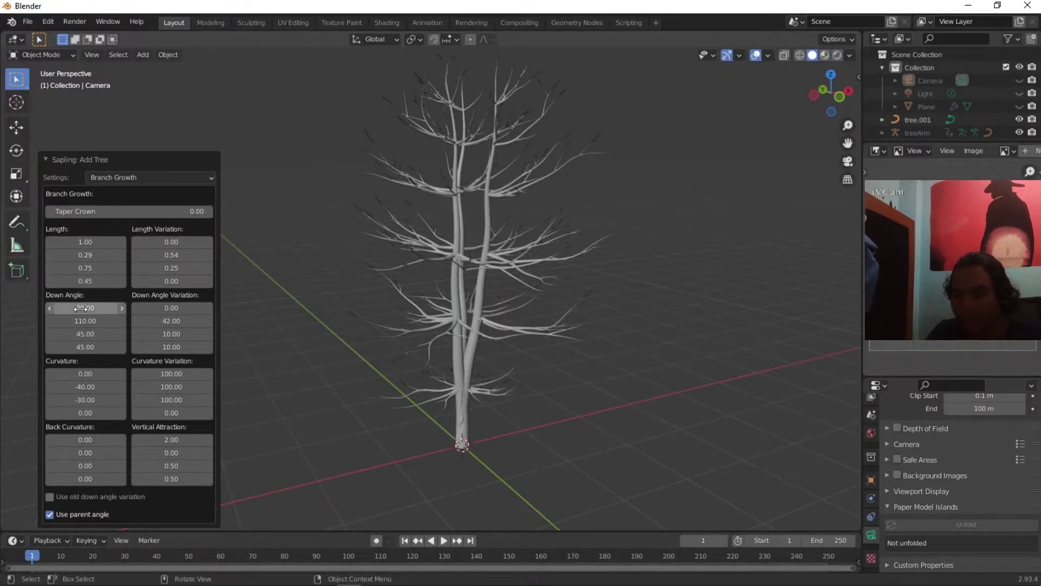
Step: Set the second Down Angle to 92.42, its variations to 41.76 and 22.36, Curvature to -3.63, -40, -27.03, 2.16 and Curvature Variation to 68.86, 99.28, 100, 1.32
drag(85, 321, 71, 320)
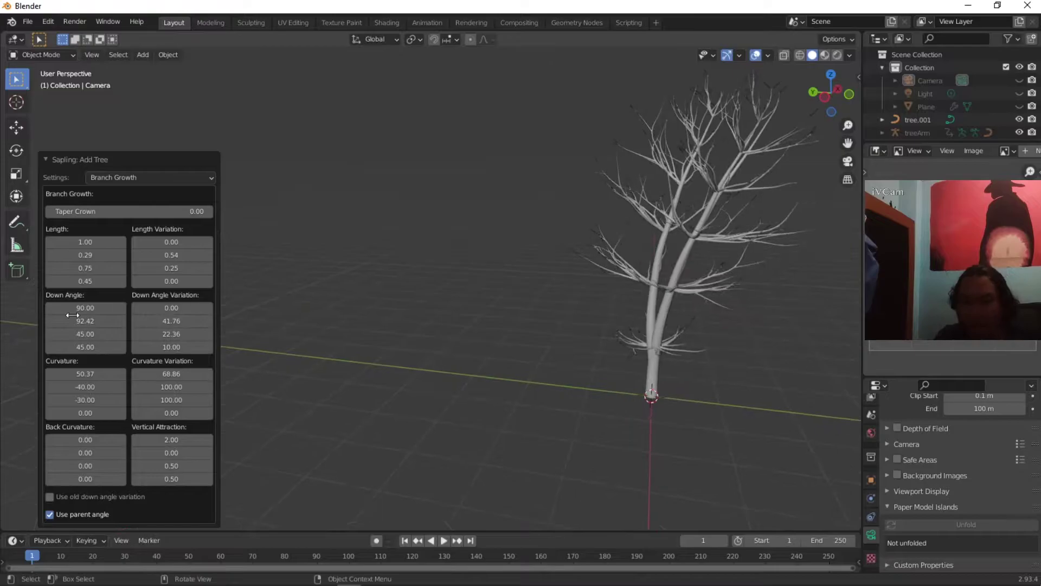
drag(52, 374, 25, 373)
middle_drag(795, 321, 551, 289)
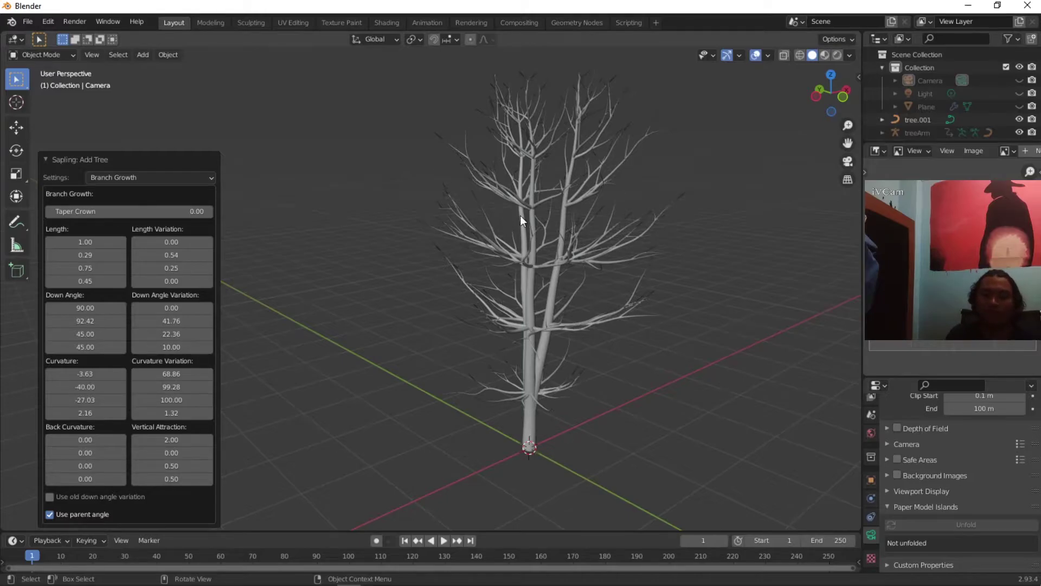
Step: In the Geometry settings, set Branch Distribution to 1.66, Branch Rings to 26 and Random Seed to 80
scroll(588, 275, up, 3)
click(119, 178)
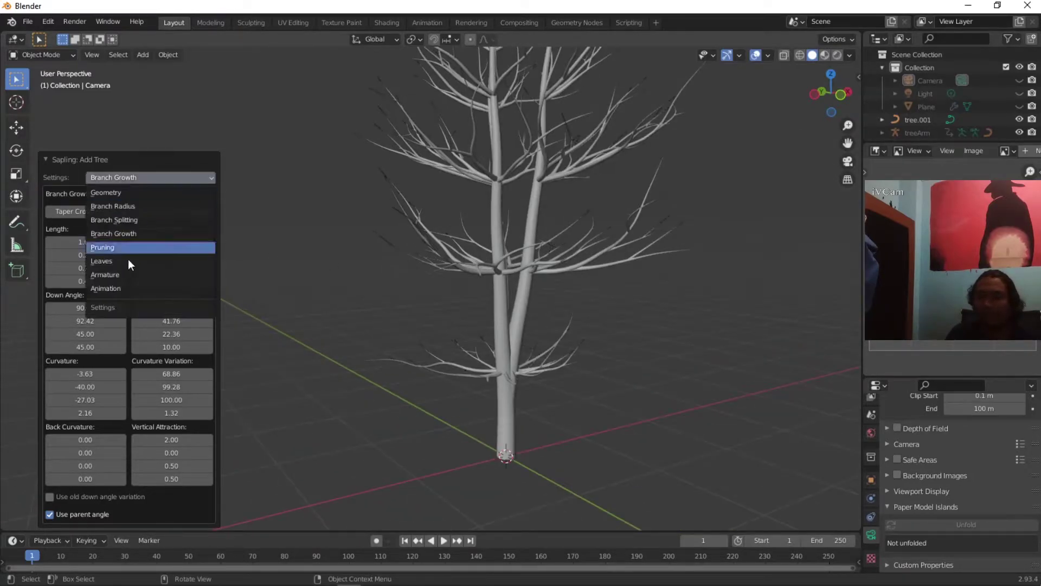
click(119, 195)
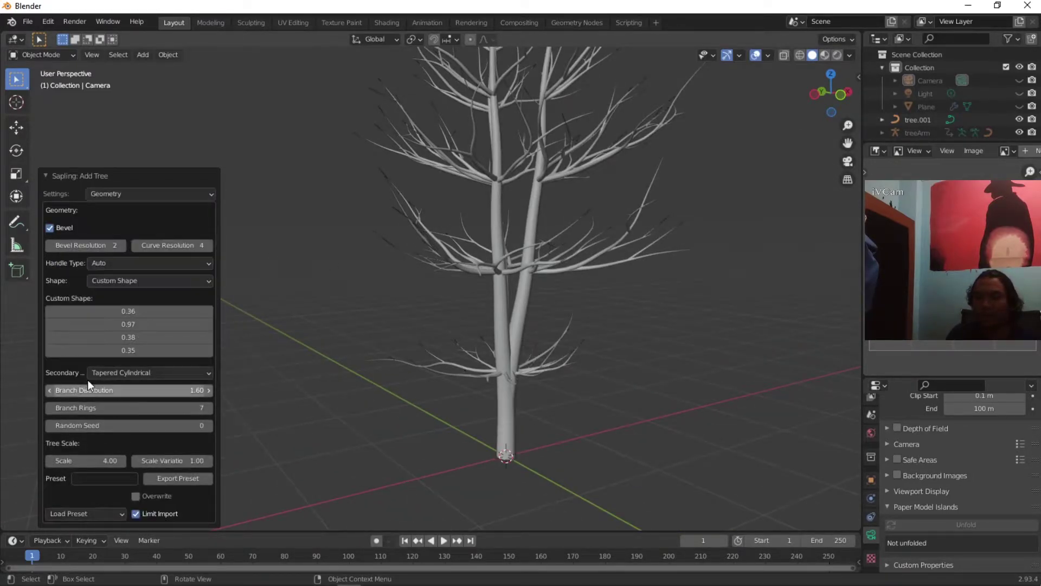
drag(130, 390, 142, 390)
scroll(695, 315, down, 4)
middle_drag(695, 316, 673, 320)
drag(82, 407, 124, 425)
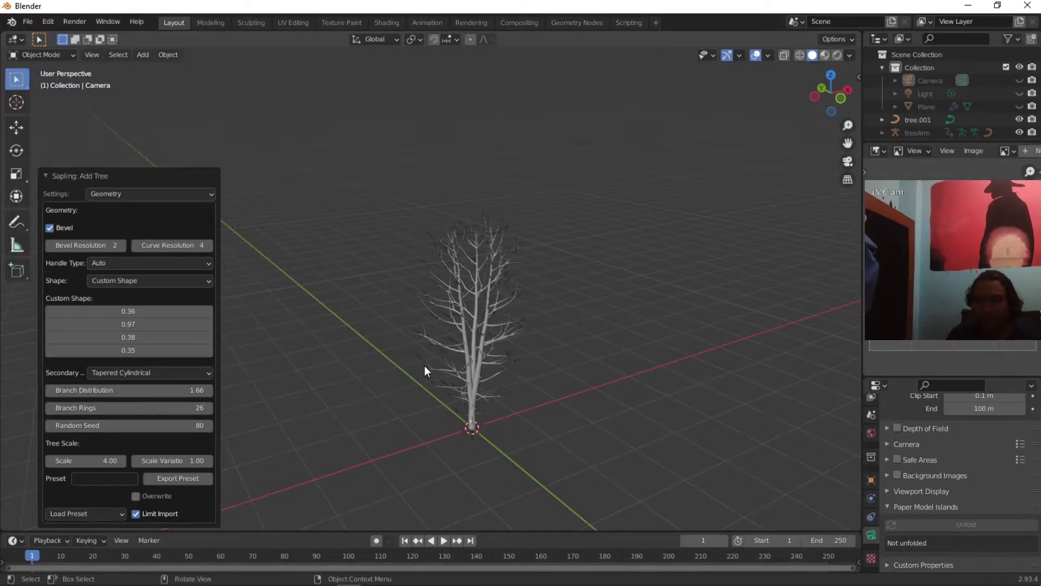
Step: Raise the tree's Random Seed step by step to 84
scroll(424, 366, up, 5)
click(208, 425)
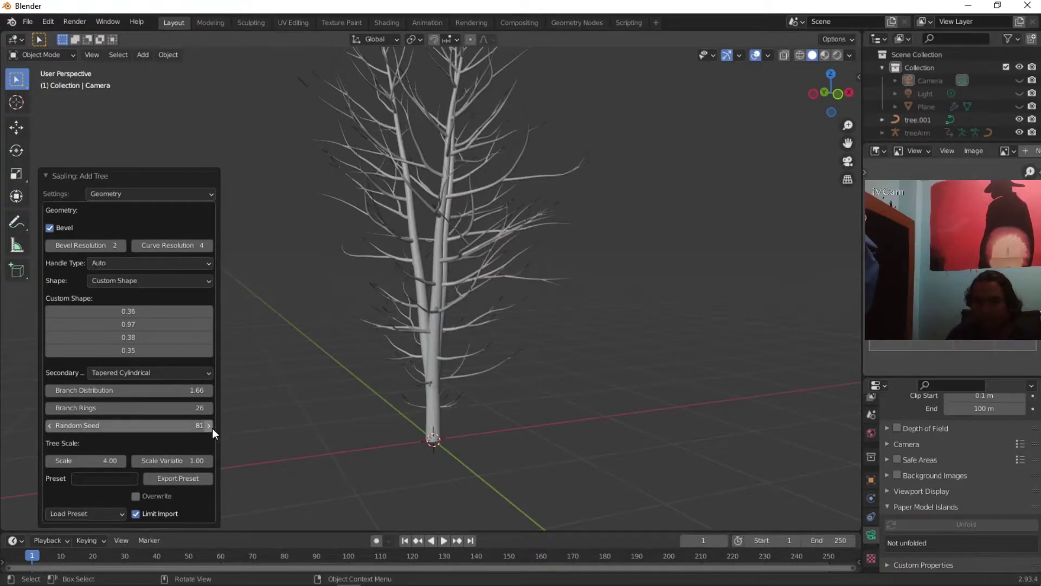
click(209, 425)
click(209, 425)
click(210, 425)
scroll(455, 413, down, 4)
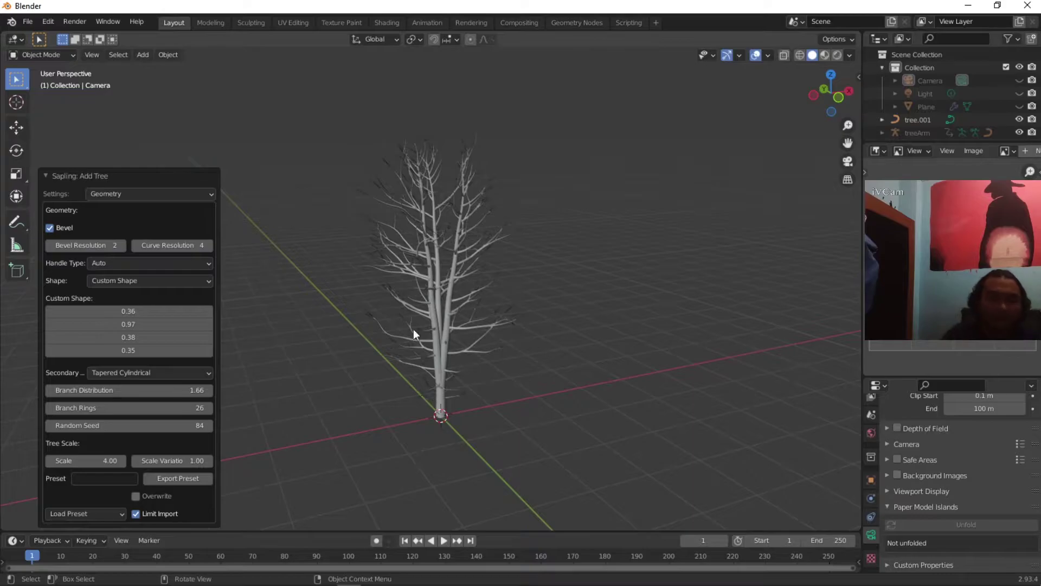
Step: Reveal all hidden objects and select the pine tree so it shows together with the terrain, camera and light
click(422, 271)
middle_drag(538, 376, 639, 255)
click(529, 374)
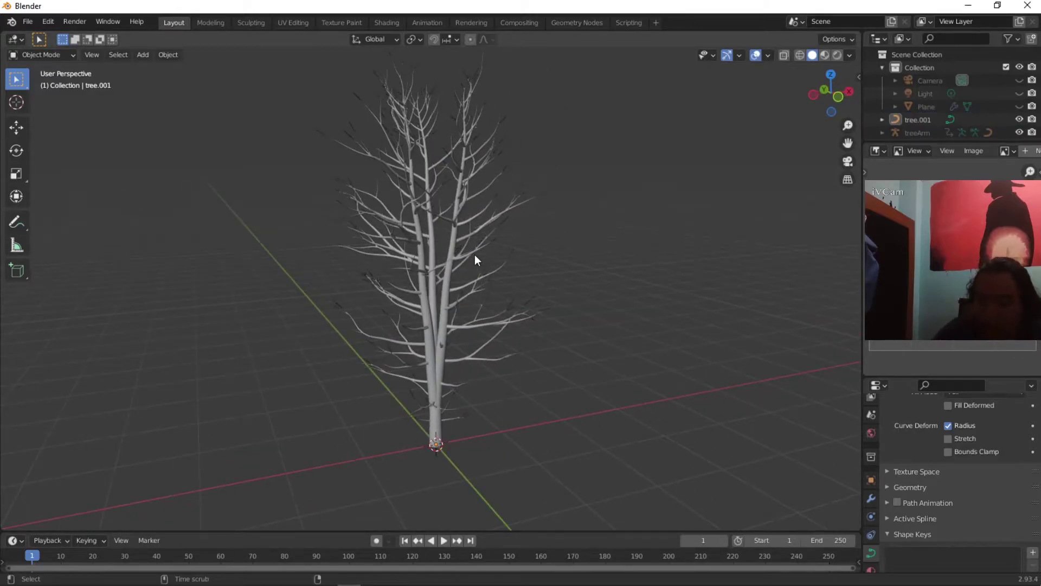
key(alt+h)
middle_drag(507, 297, 262, 226)
click(265, 232)
middle_drag(280, 271, 506, 297)
scroll(470, 330, down, 5)
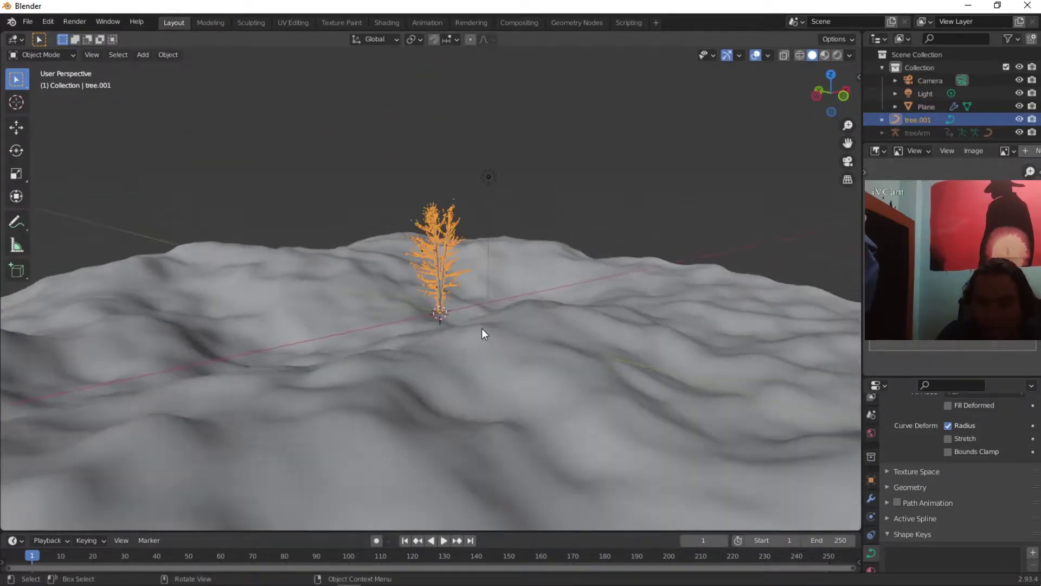
Step: Examine the pine tree's size and position on the terrain relative to the camera, including from the front view
scroll(562, 334, down, 5)
scroll(565, 335, up, 4)
middle_drag(379, 337, 366, 367)
mouse_move(506, 337)
middle_down()
mouse_move(473, 350)
mouse_move(506, 320)
middle_up()
scroll(506, 319, up, 3)
scroll(535, 195, down, 2)
middle_drag(535, 195, 444, 257)
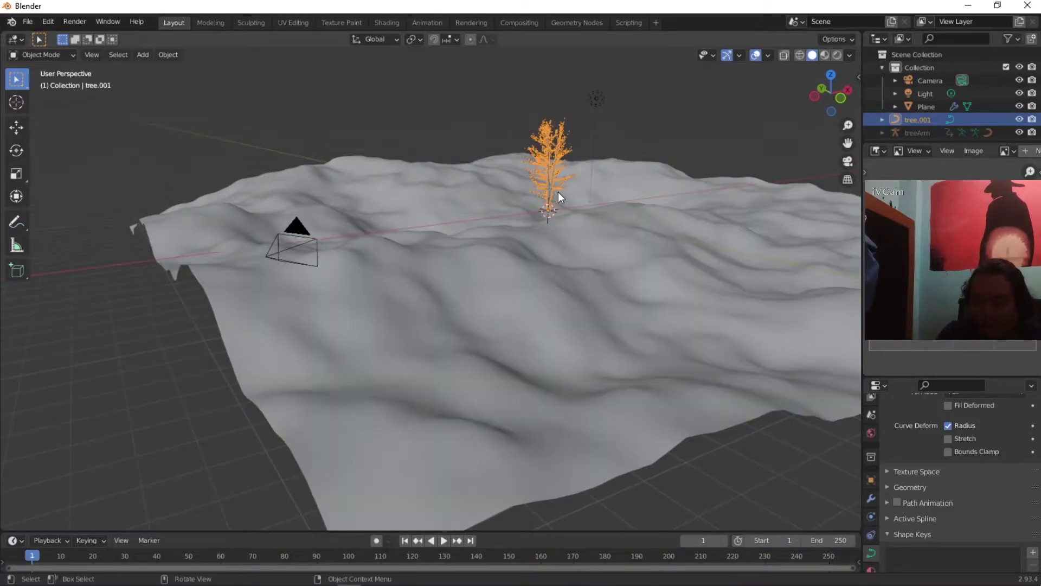
key(s)
key(Escape)
middle_drag(655, 279, 494, 316)
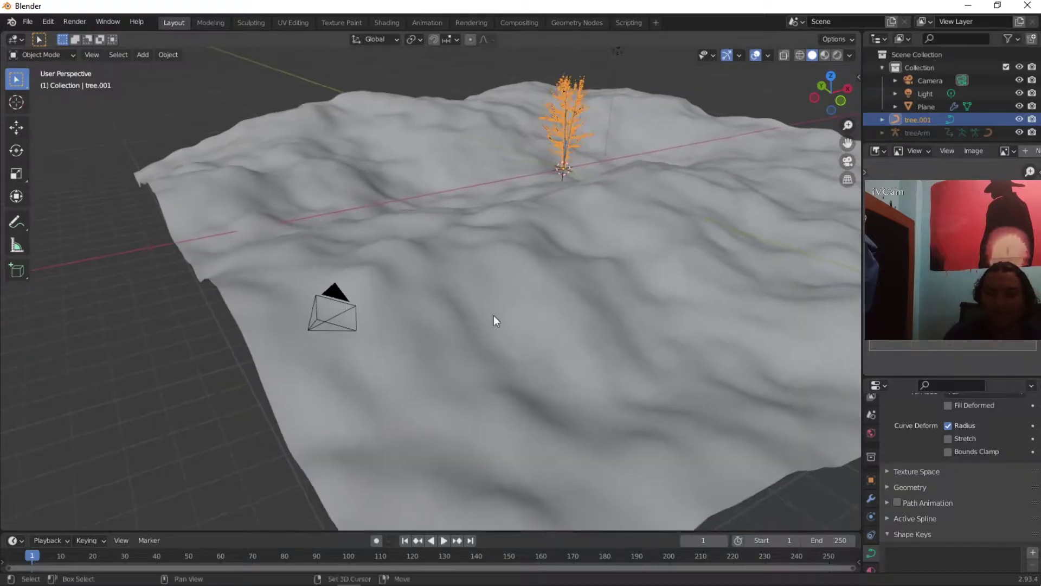
click(839, 103)
scroll(478, 245, up, 3)
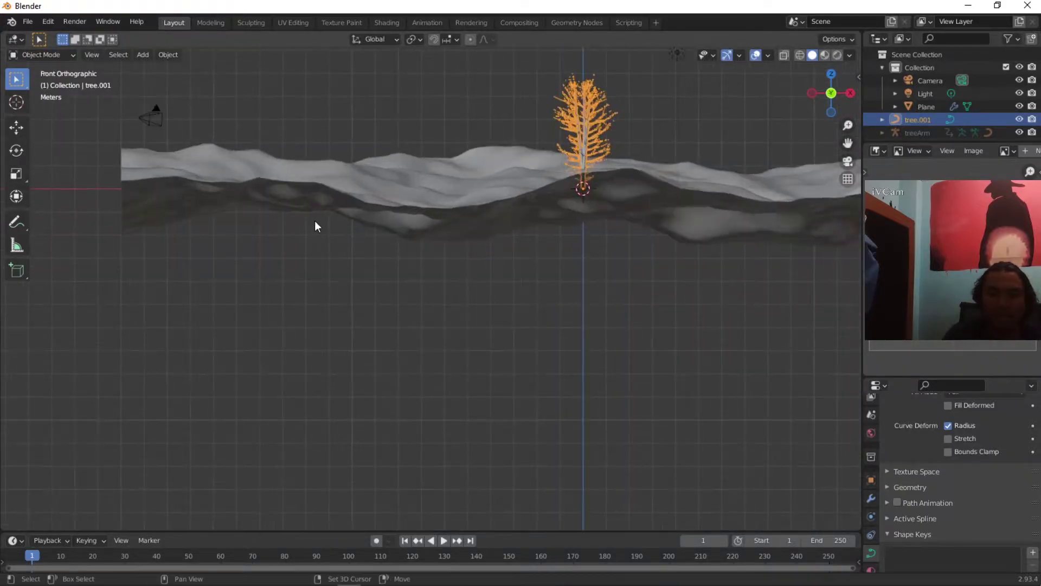
shift+middle_drag(309, 220, 788, 241)
shift+middle_drag(534, 202, 497, 342)
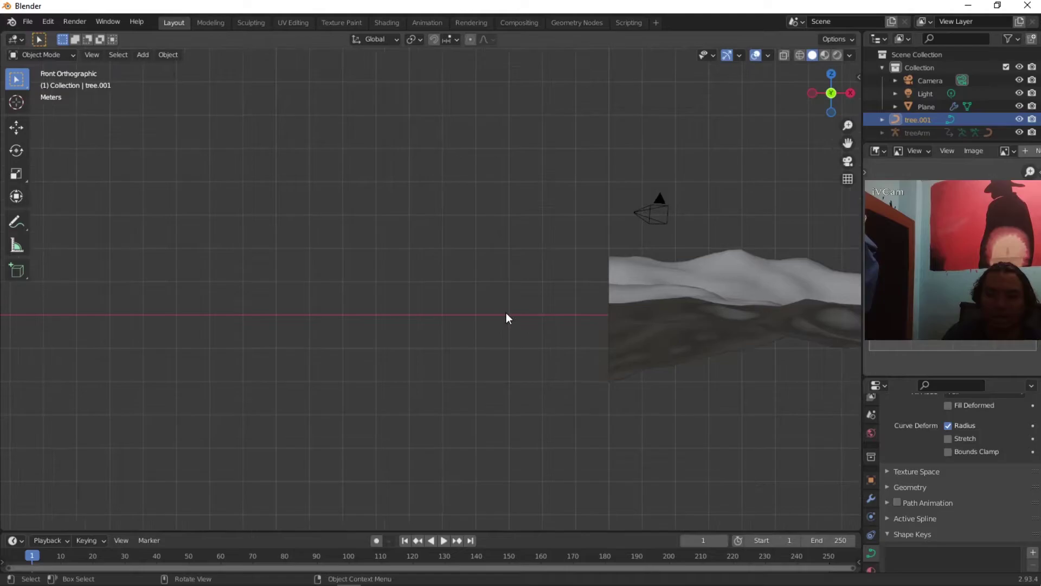
middle_drag(545, 261, 583, 326)
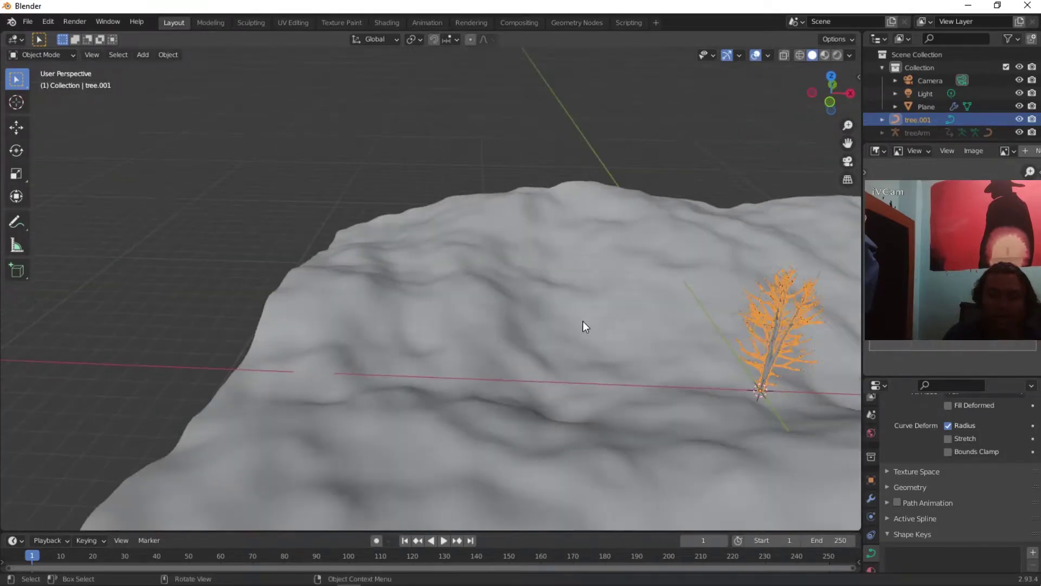
Step: Move the pine tree from the 3D cursor onto a nearby hill, deselect it and look through the camera
key(grave)
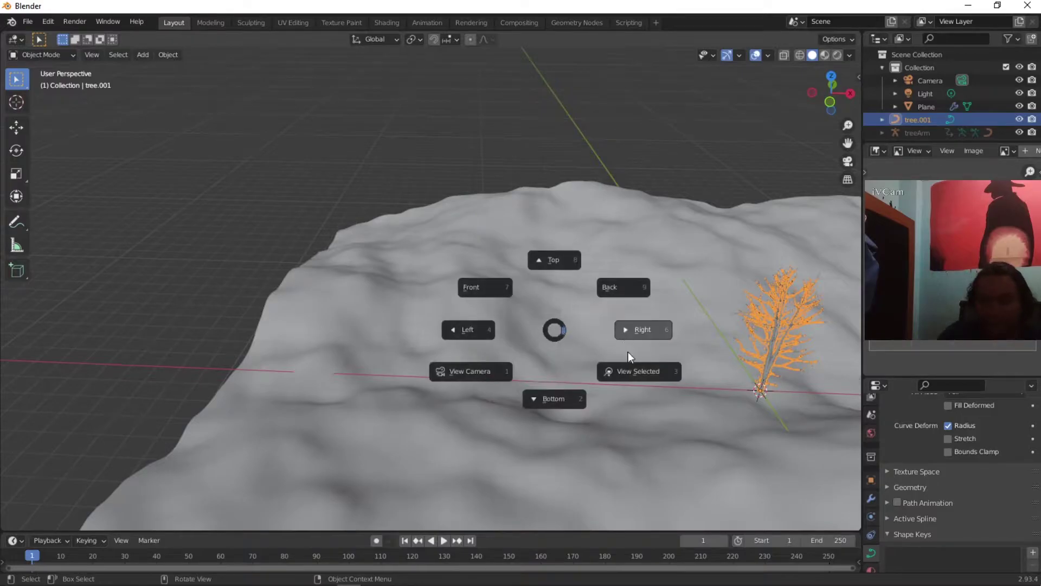
click(593, 376)
middle_drag(593, 376, 520, 327)
scroll(559, 319, down, 5)
middle_drag(597, 316, 502, 318)
key(alt+a)
key(KP_0)
Step: Add a second tree with Sapling Tree Gen and load the japanese_maple preset
click(143, 54)
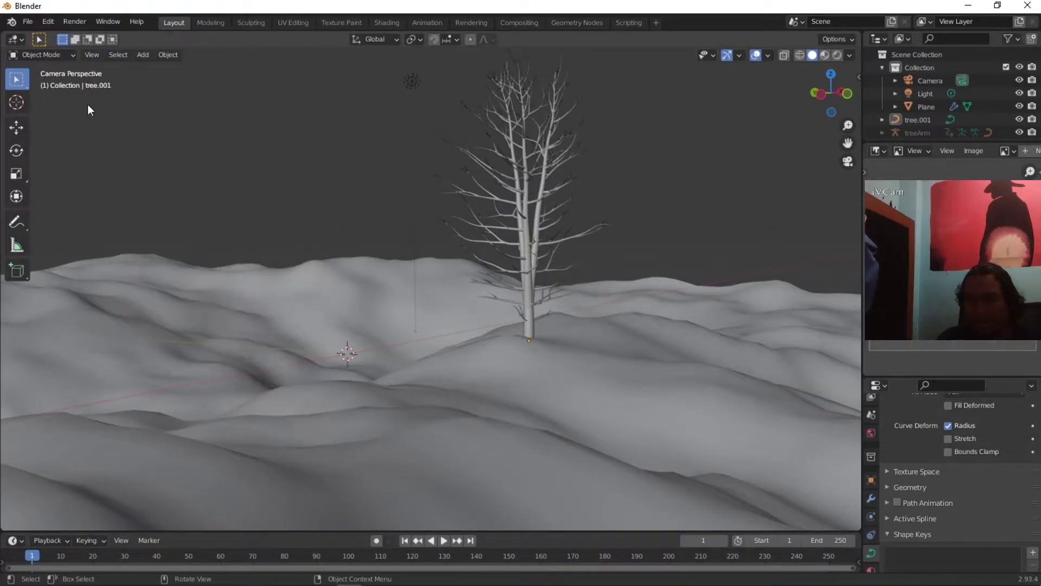
click(151, 58)
mouse_move(149, 65)
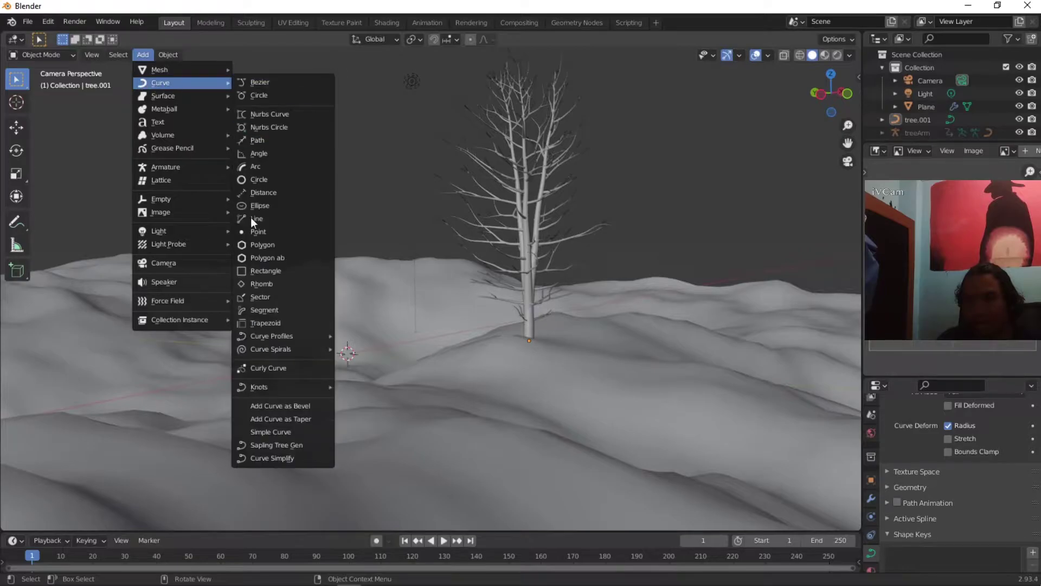
click(266, 445)
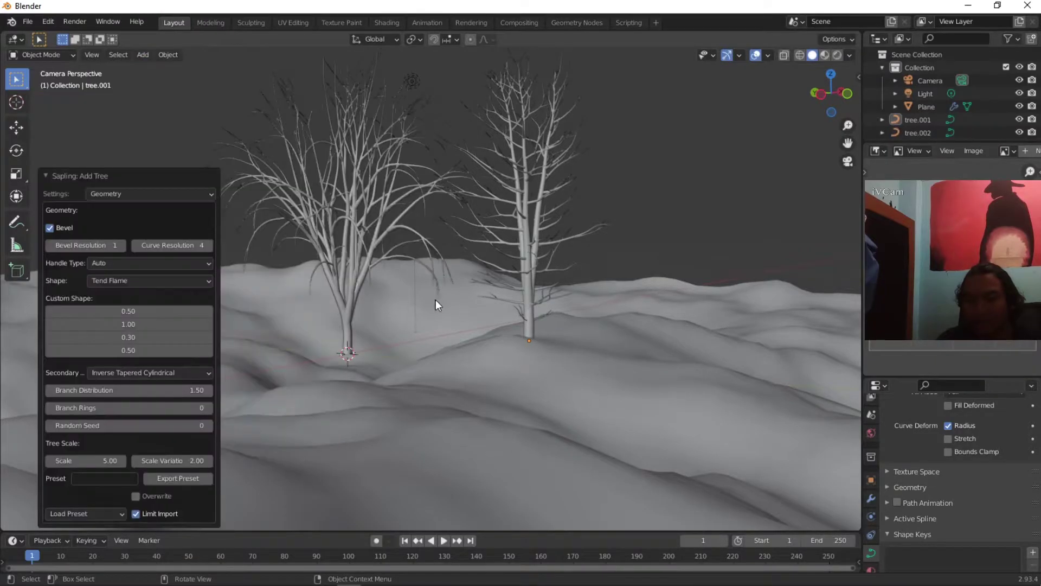
scroll(461, 306, up, 4)
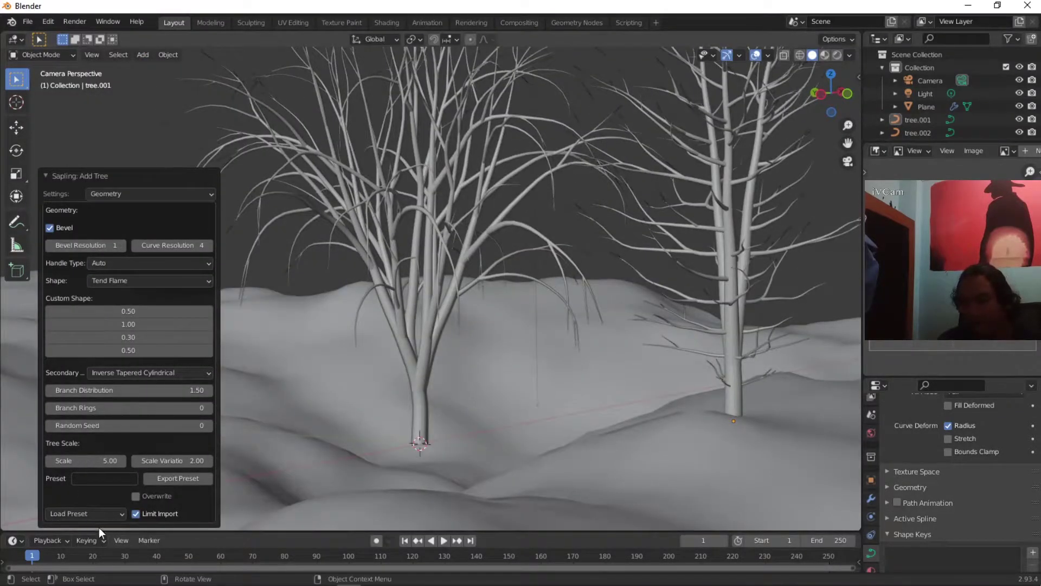
click(105, 516)
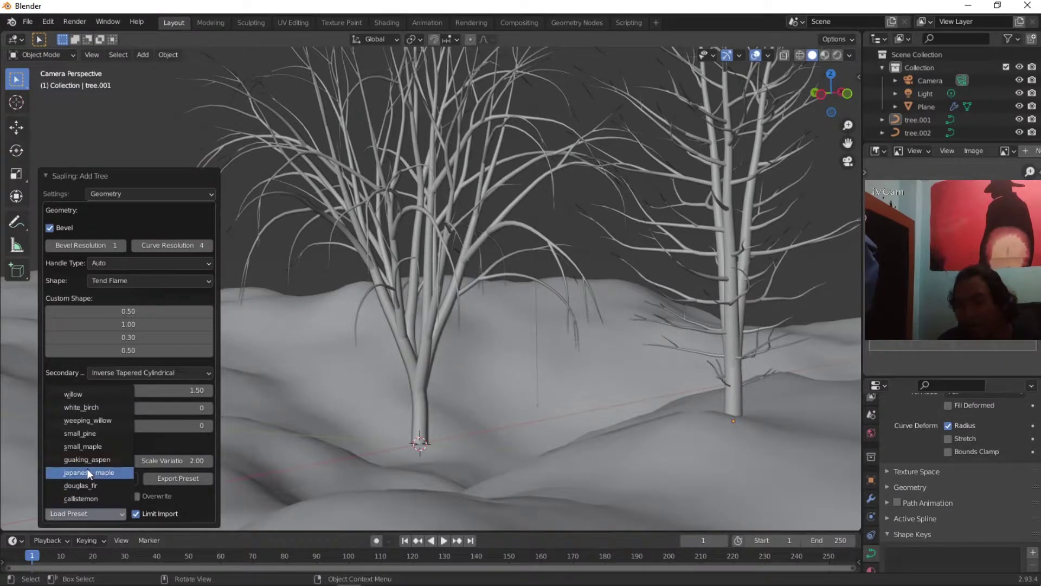
click(88, 472)
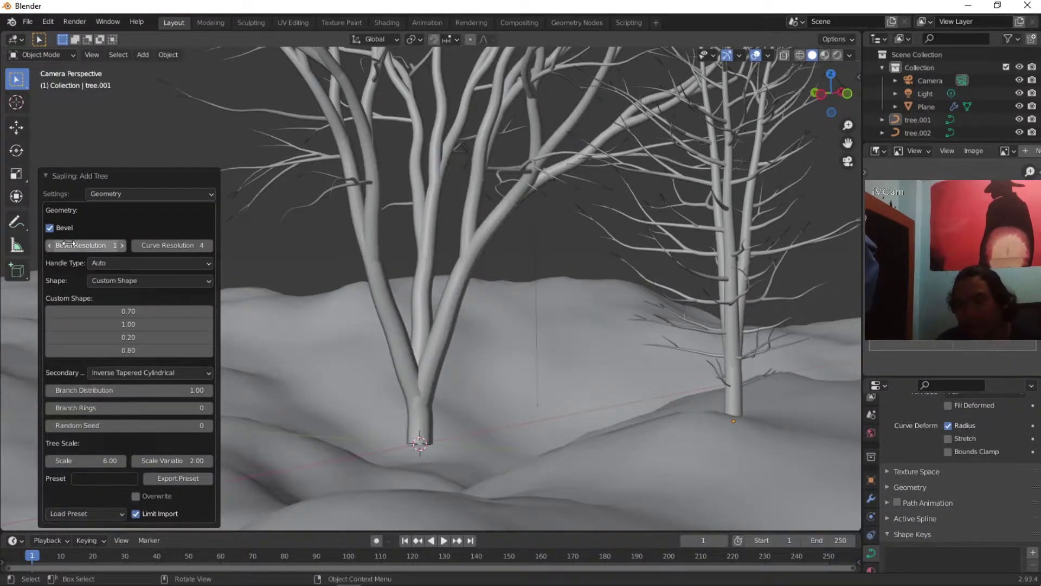
Step: In the Branch Splitting settings of the new tree, set Levels to 1 and Base Splits to 1
click(116, 199)
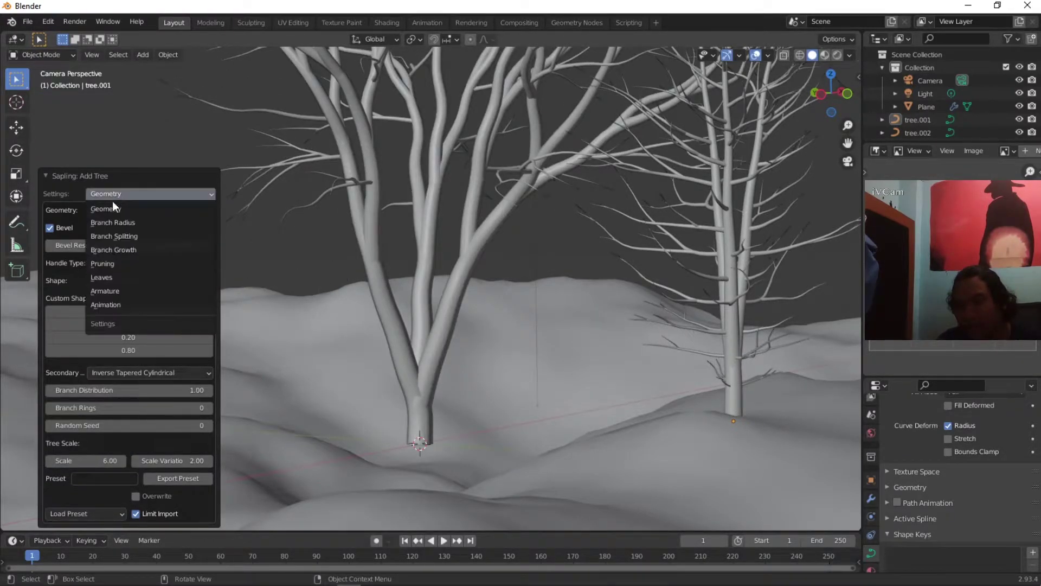
click(111, 237)
click(49, 126)
click(49, 144)
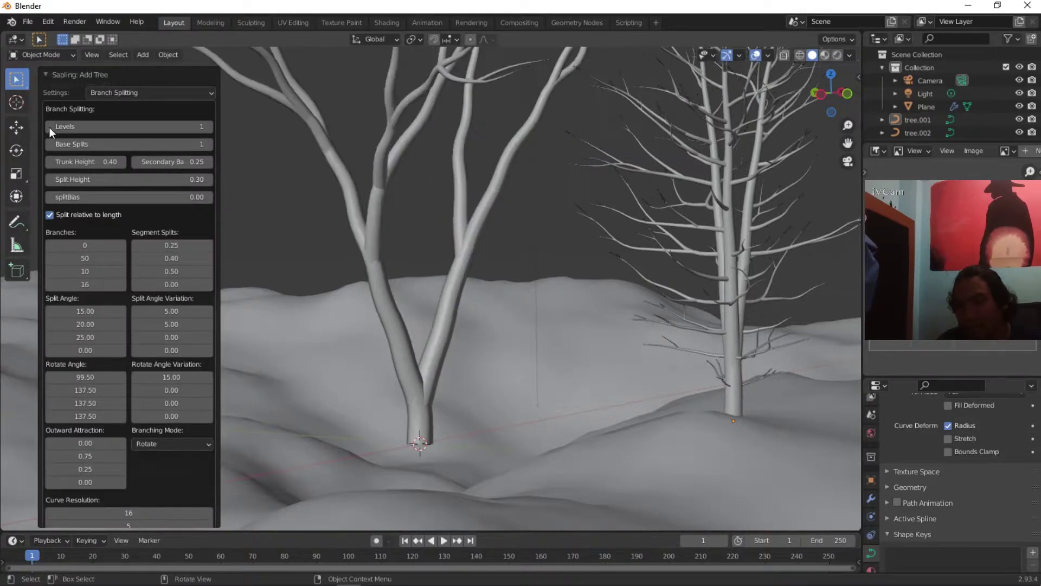
click(49, 143)
scroll(464, 203, down, 3)
middle_drag(457, 211, 518, 243)
scroll(519, 242, up, 2)
shift+middle_drag(323, 221, 459, 232)
scroll(459, 232, up, 2)
shift+middle_drag(532, 232, 444, 239)
Step: Select the new tree, enter Edit Mode and shift one of its trunk control points slightly sideways
click(393, 223)
scroll(463, 230, down, 2)
key(Tab)
click(404, 317)
key(g)
click(396, 320)
key(g)
click(403, 319)
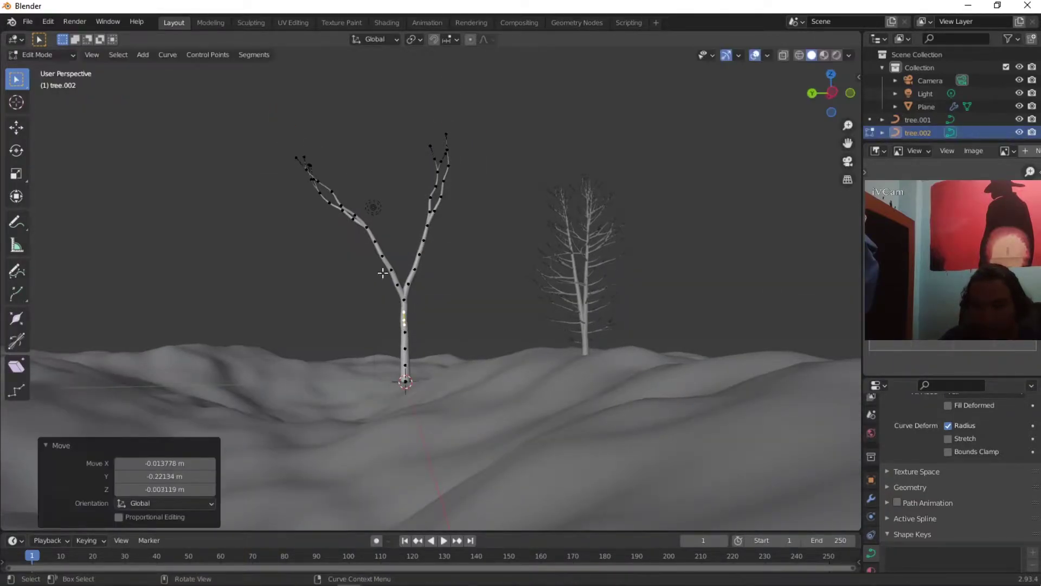
Step: Enable Proportional Editing and move the left branch tips inward and about 1.59 m up with a proportional size of about 5.05
drag(260, 129, 342, 176)
click(470, 39)
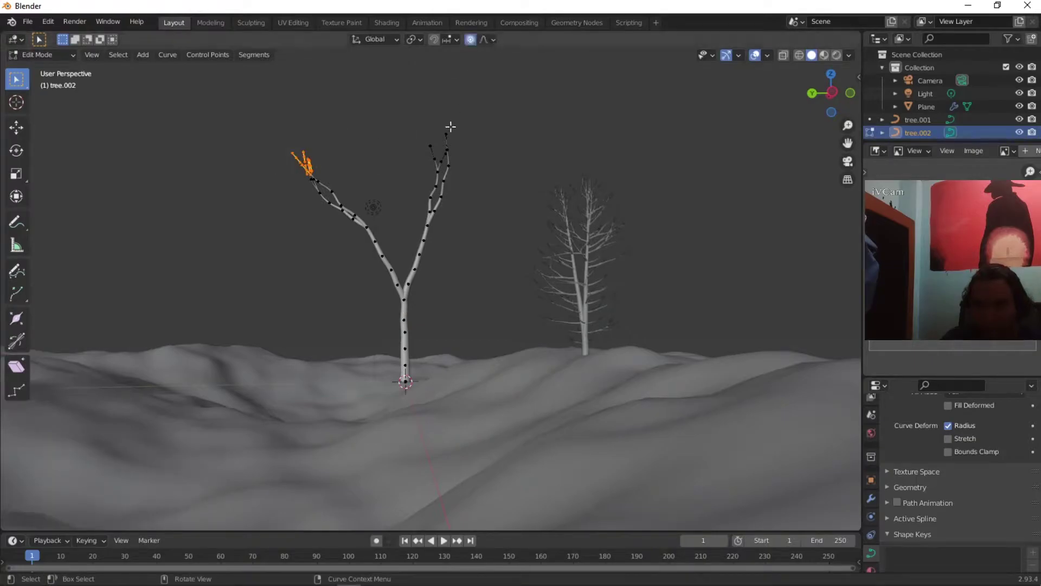
key(g)
scroll(451, 94, down, 17)
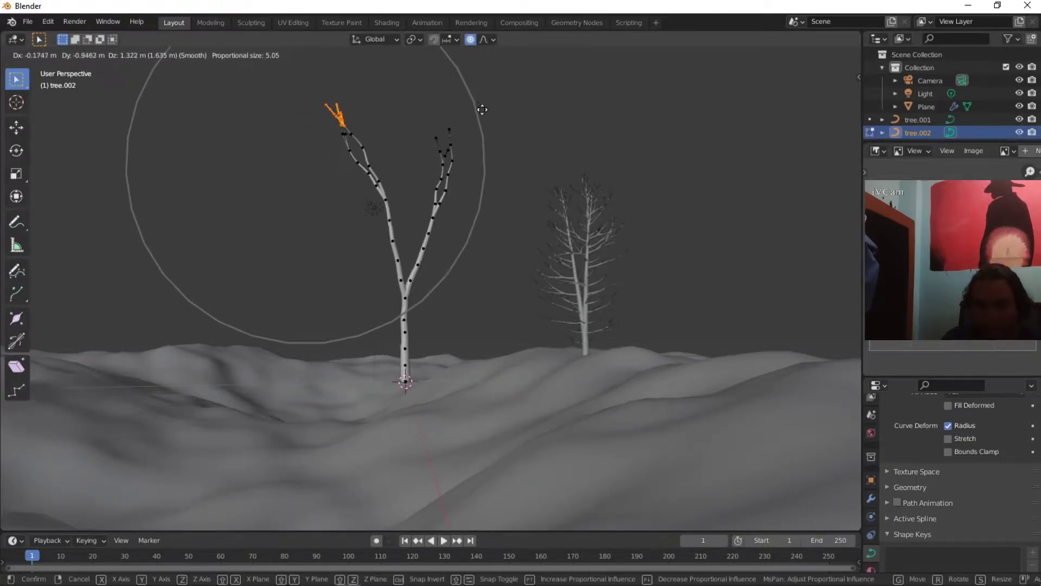
click(477, 94)
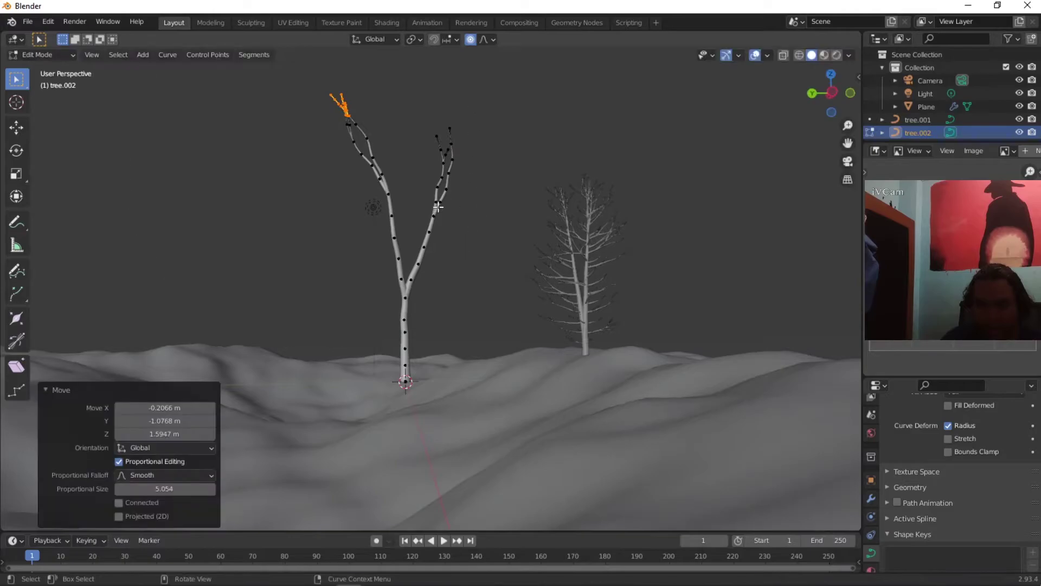
Step: Reshape the right branch and trunk of the new tree with proportional moves, then return to Object Mode and deselect it
click(425, 206)
key(g)
scroll(415, 235, up, 9)
click(406, 318)
key(g)
click(418, 297)
middle_drag(417, 298, 428, 258)
key(Tab)
click(542, 138)
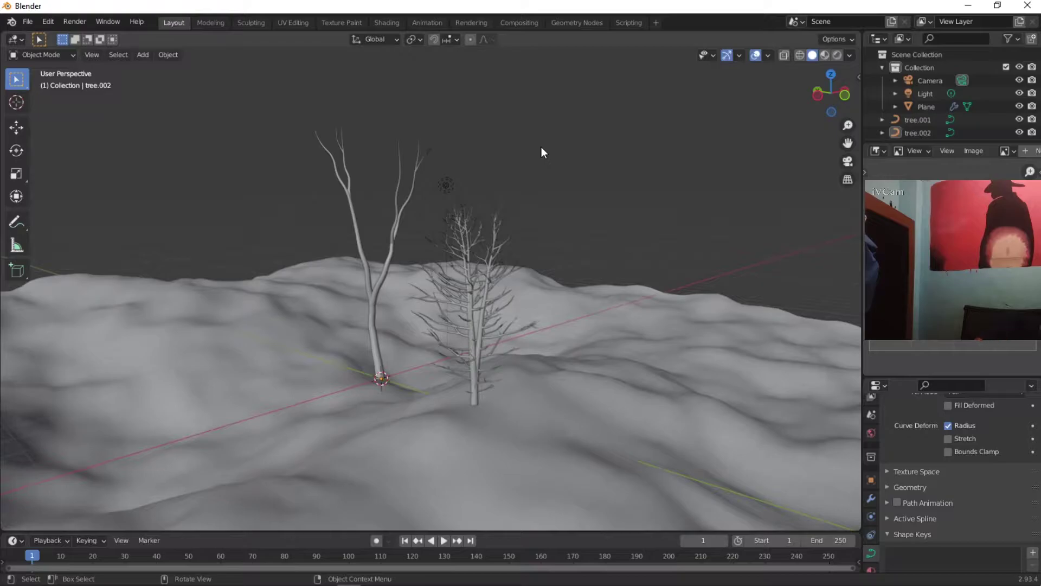
Step: Select the bare two-branched tree and scale it down uniformly
middle_drag(414, 220, 450, 216)
scroll(450, 215, up, 3)
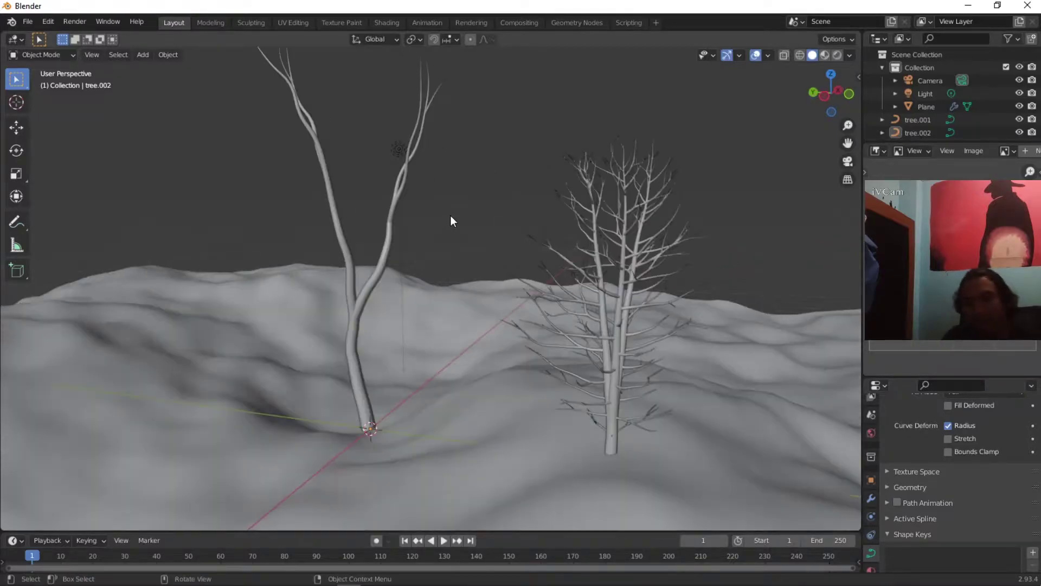
click(394, 208)
key(s)
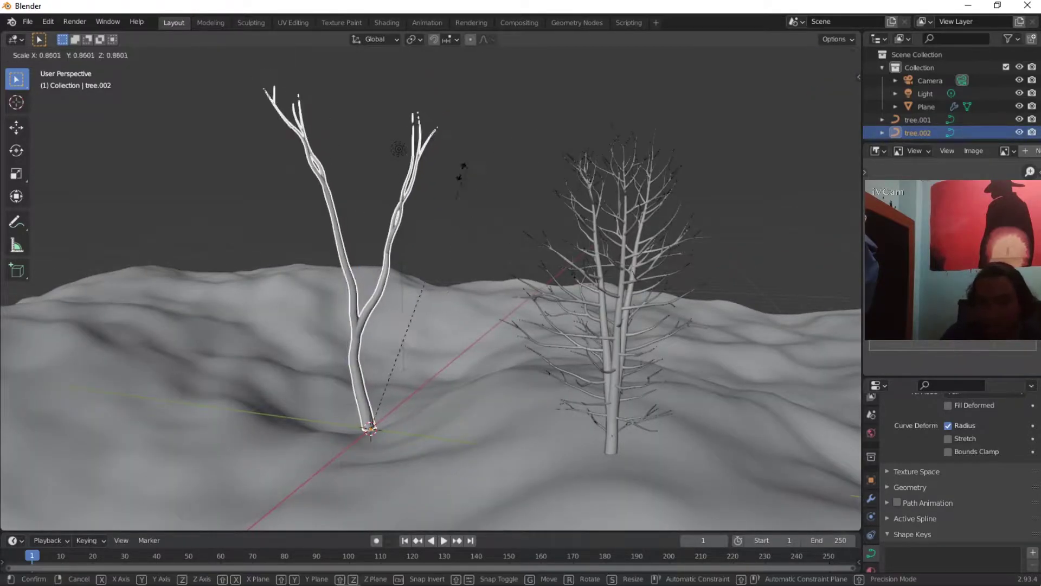
click(423, 318)
middle_drag(423, 319, 590, 261)
Step: Lower the two-branched tree about 0.77 m along the Z axis and frame it in the view
key(g)
key(z)
click(486, 464)
key(KP_Decimal)
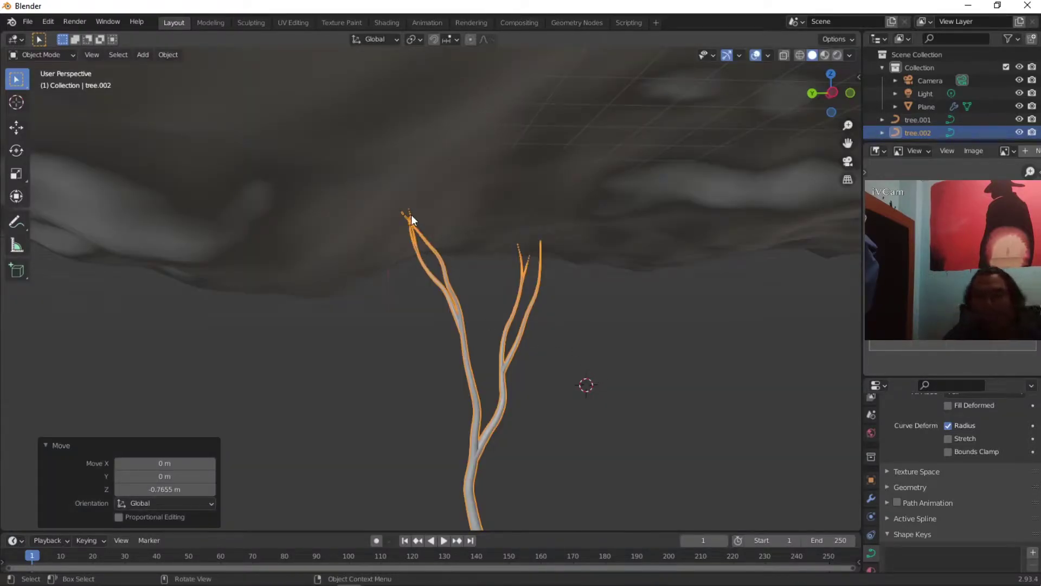
middle_drag(422, 265, 405, 265)
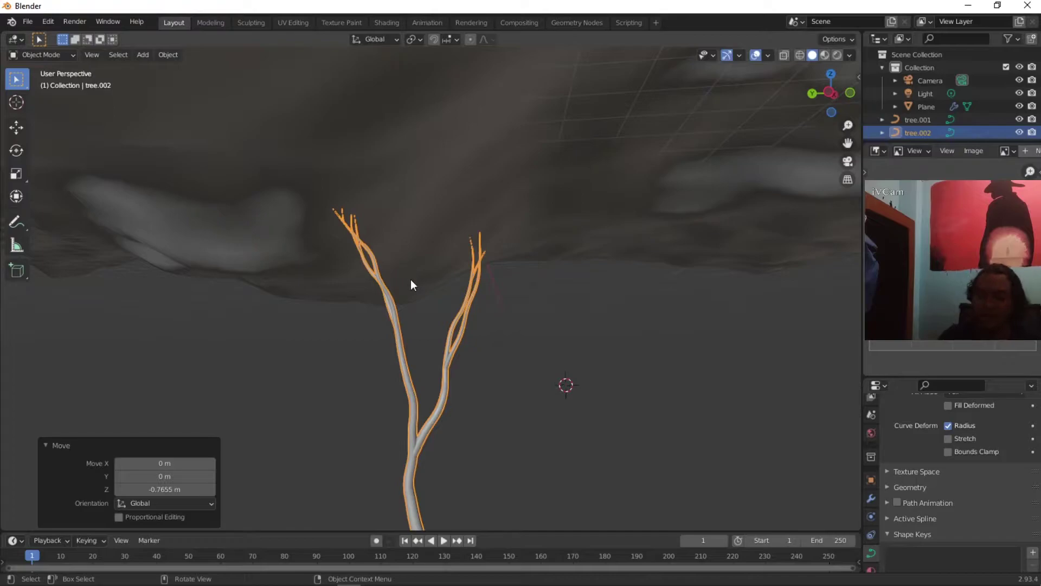
Step: Start an Images as Planes import and look through the folders on drive D: for textures
click(138, 56)
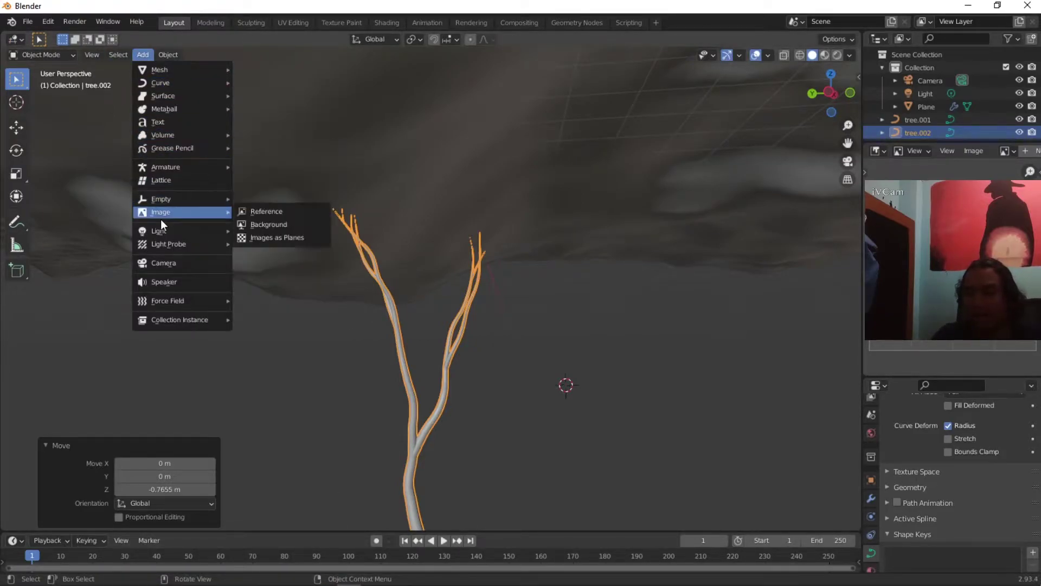
mouse_move(183, 214)
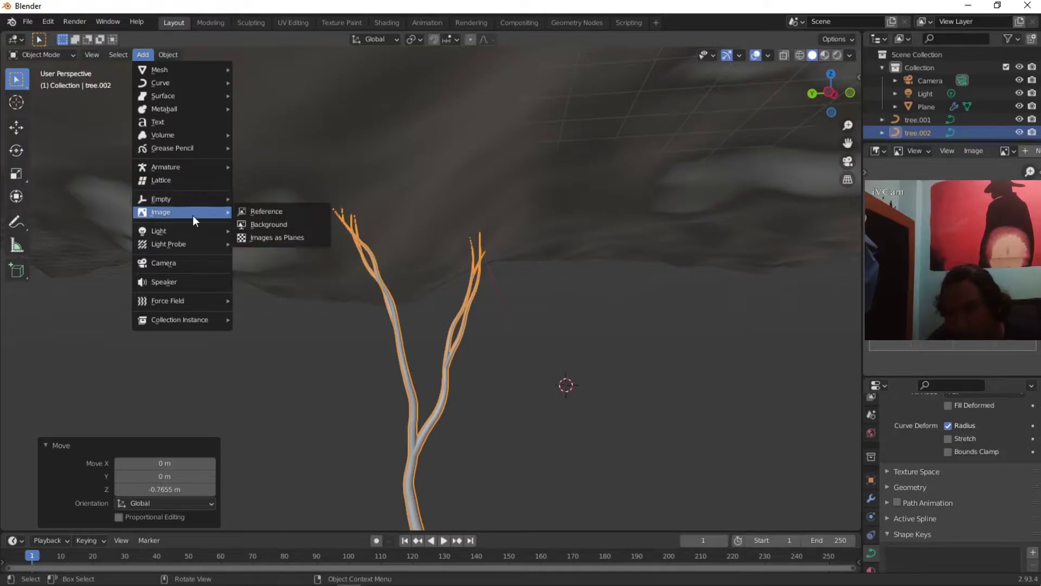
click(255, 237)
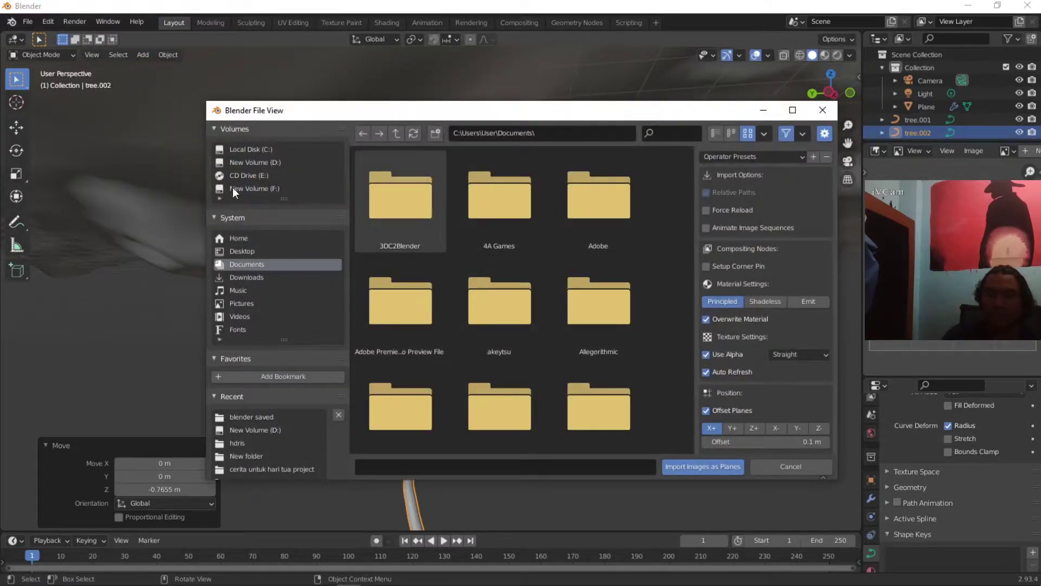
click(255, 161)
scroll(488, 254, down, 2)
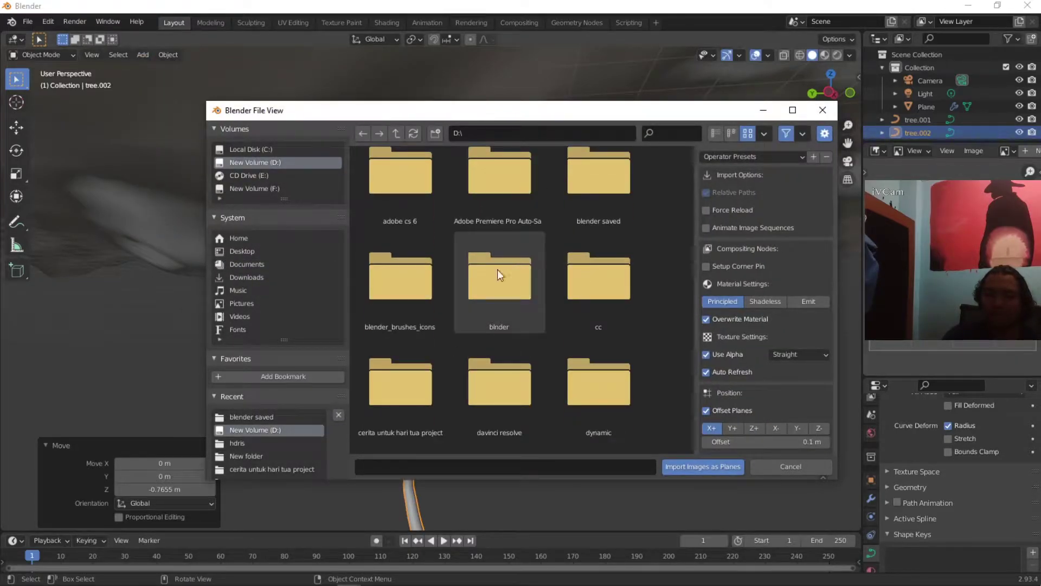
scroll(508, 266, down, 5)
scroll(494, 255, down, 2)
Step: Browse drive F: through the texture folders and open the leaf folder
click(255, 188)
scroll(507, 292, down, 2)
scroll(518, 313, down, 2)
double_click(522, 311)
double_click(485, 307)
double_click(401, 296)
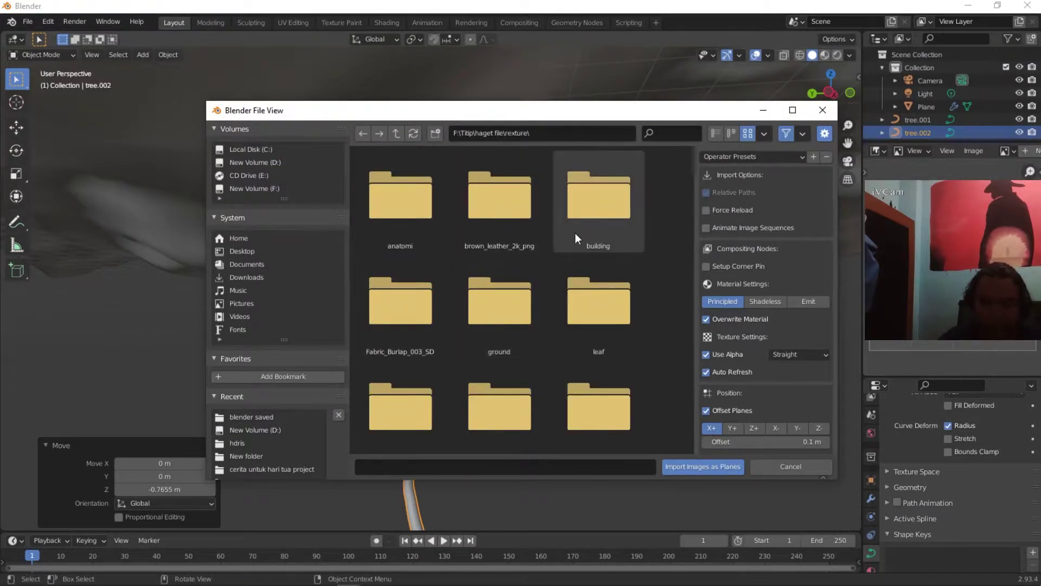
double_click(599, 302)
Step: Choose the green leaf branch image images (3).png and import it as a plane
scroll(434, 255, down, 10)
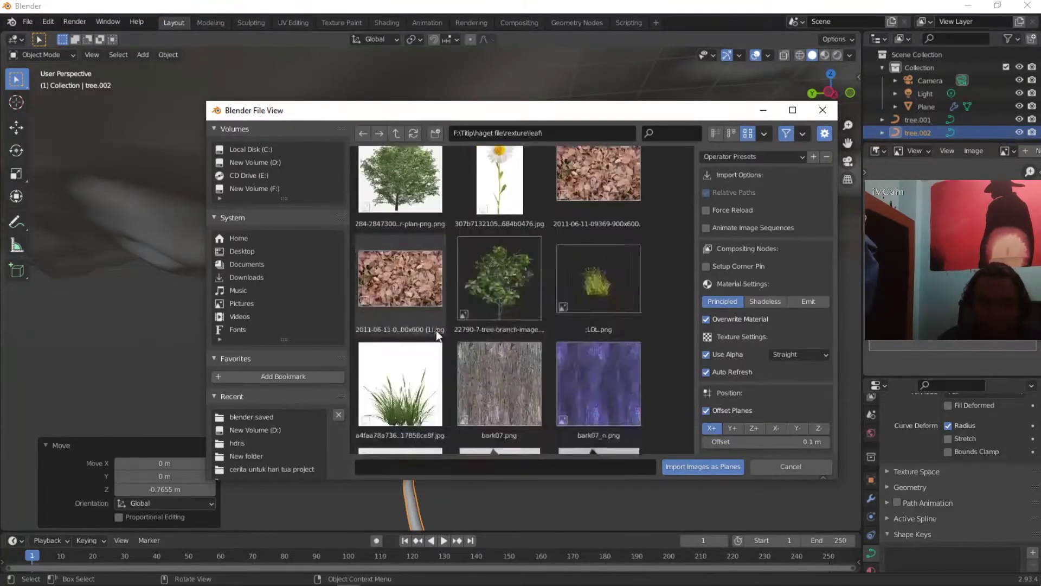
scroll(438, 339, down, 5)
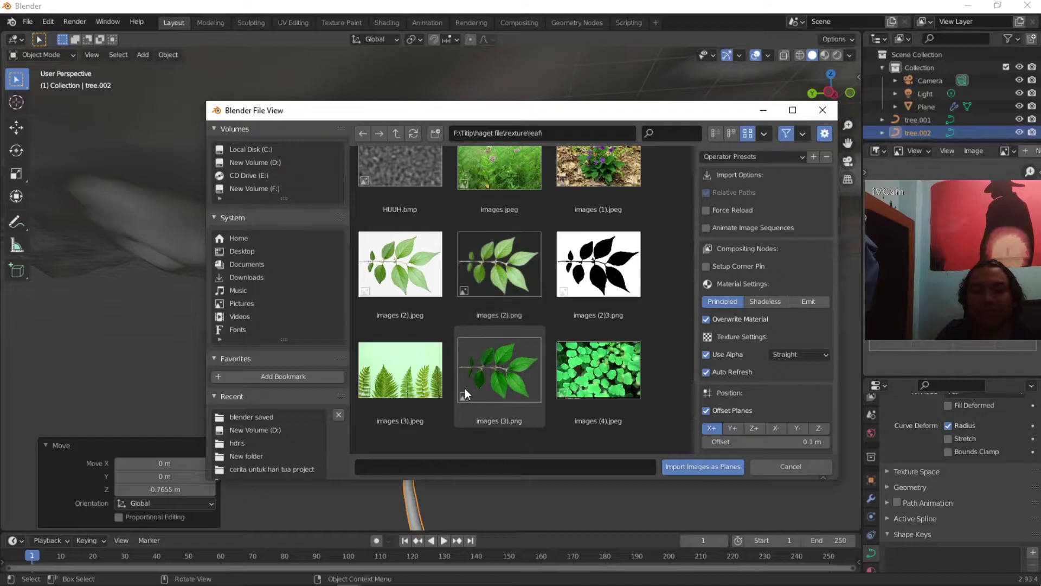
click(510, 395)
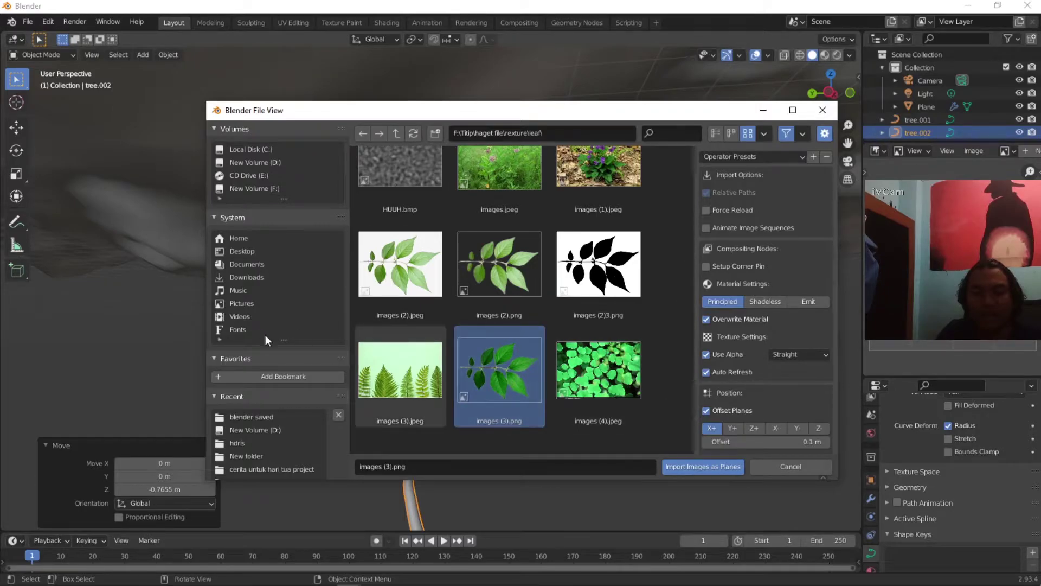
click(689, 466)
Step: Switch the viewport shading to Material Preview so the leaf texture is displayed on the imported plane
middle_drag(582, 363, 549, 333)
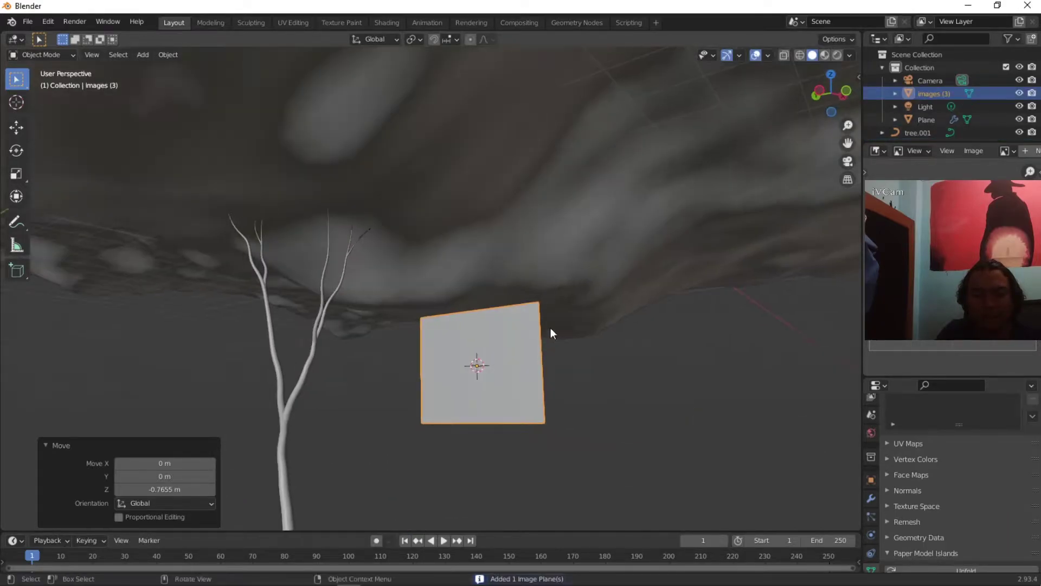
key(z)
click(545, 344)
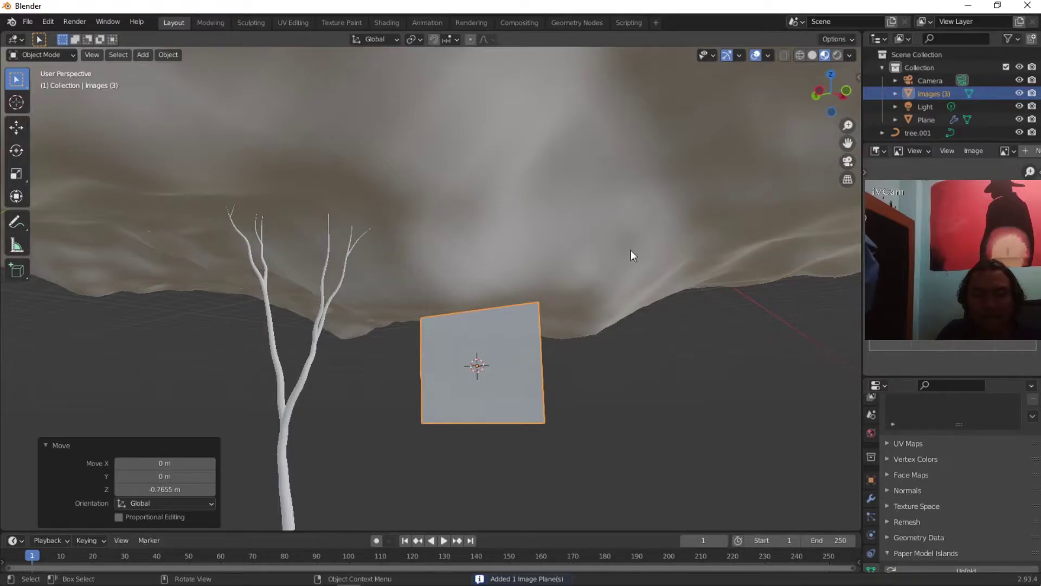
middle_drag(640, 255, 609, 260)
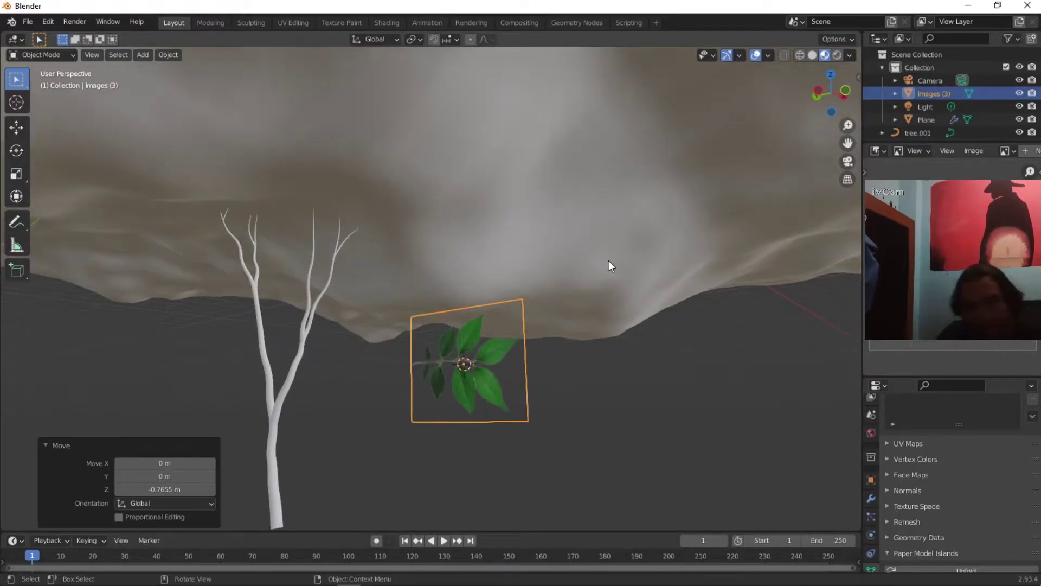
middle_drag(530, 279, 502, 289)
Step: Subdivide the leaf plane's mesh twice into a 4 by 4 grid and return to Object Mode
key(Tab)
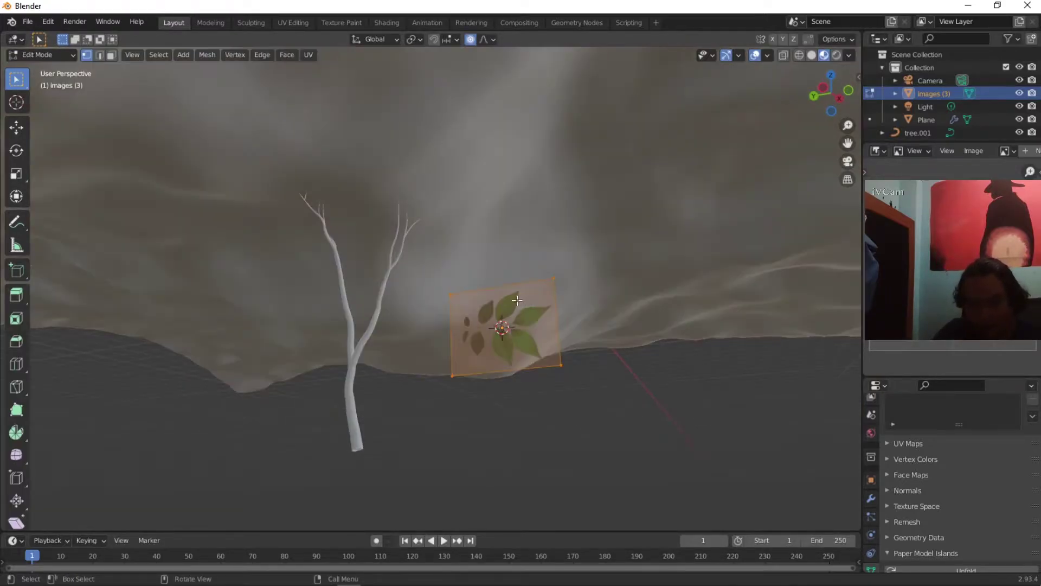
right_click(488, 292)
click(488, 293)
right_click(494, 294)
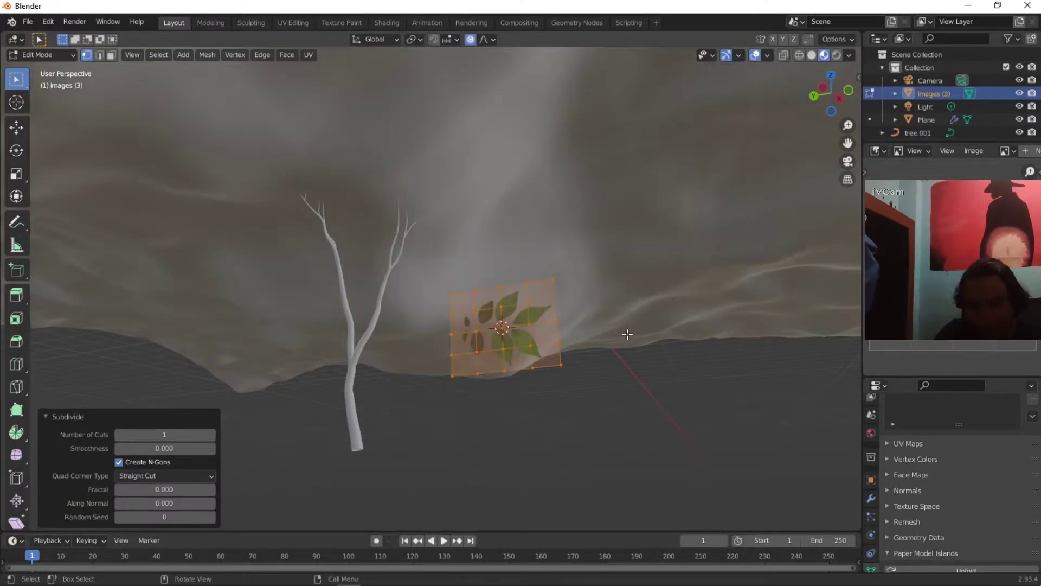
key(Tab)
Step: Add a Displace modifier to the leaf plane and create a new texture for it
click(871, 498)
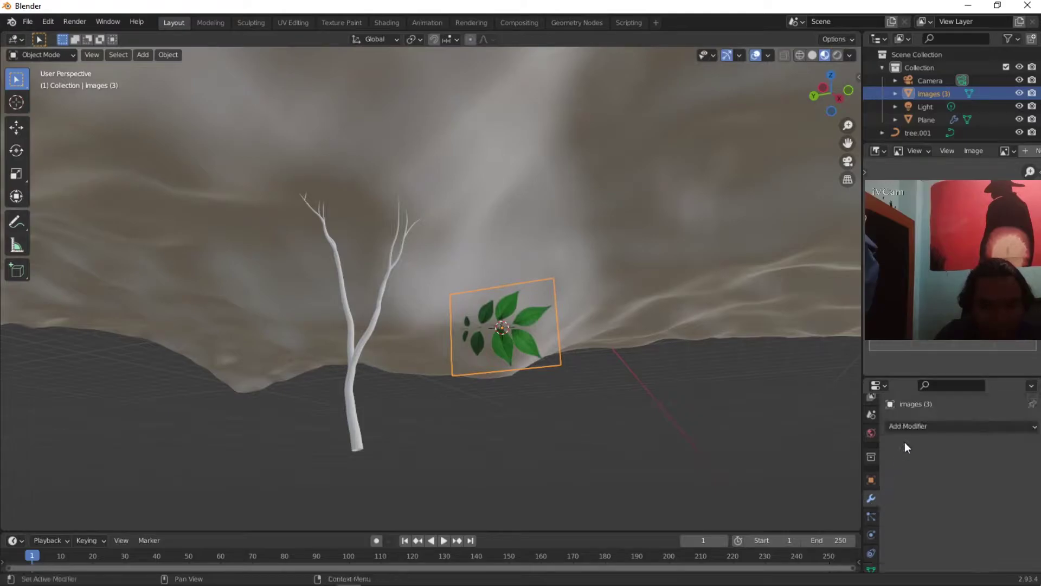
click(907, 427)
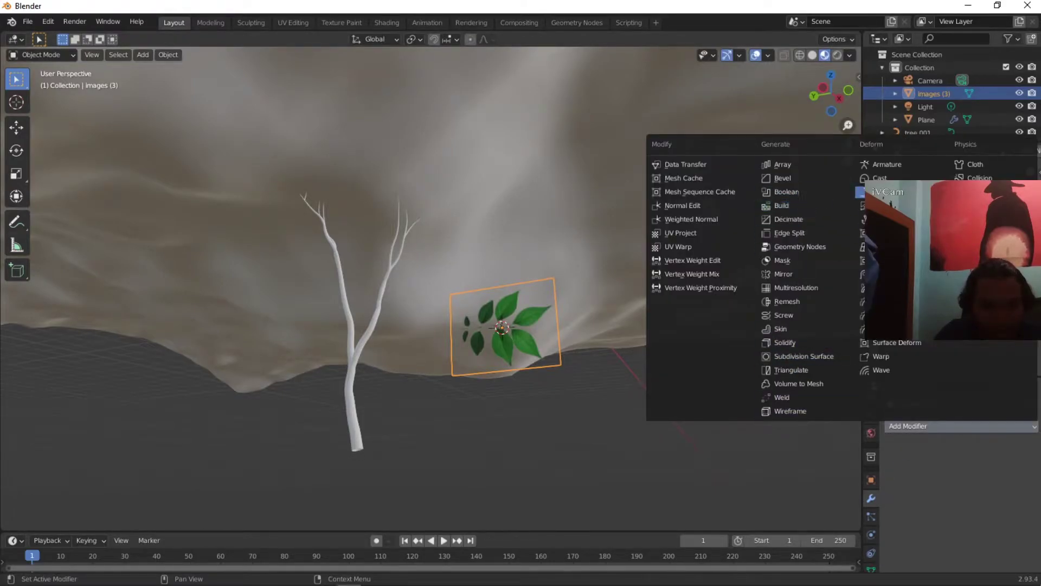
click(889, 205)
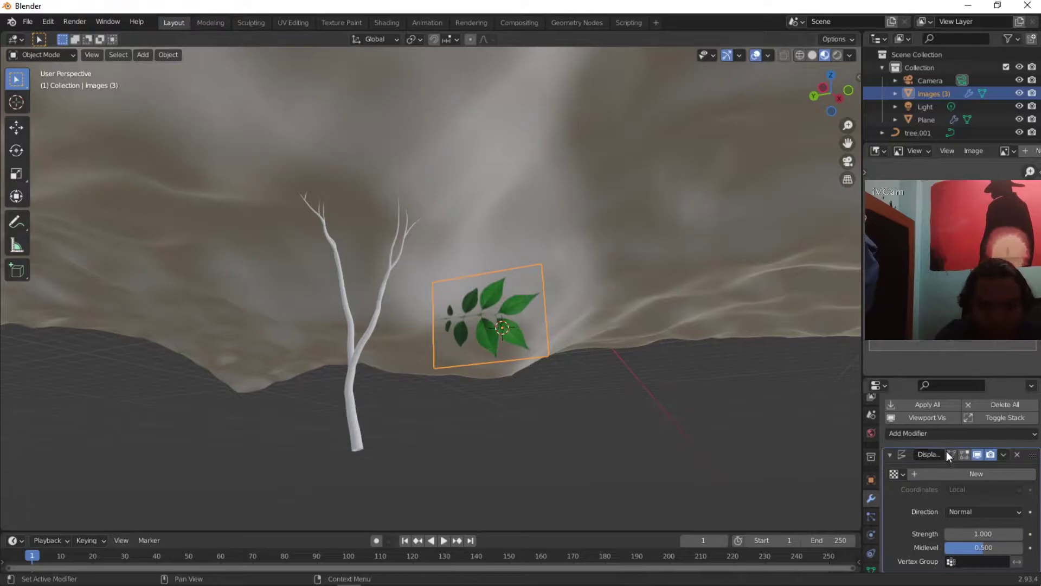
click(941, 473)
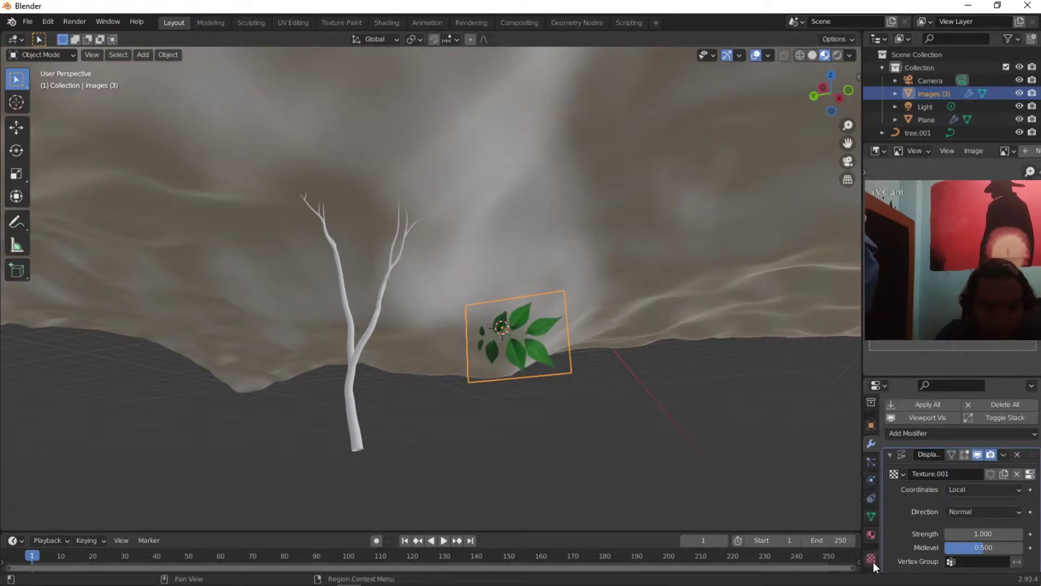
Step: Set the displacement texture's type to Clouds and its noise size to 0.35
click(871, 559)
click(943, 439)
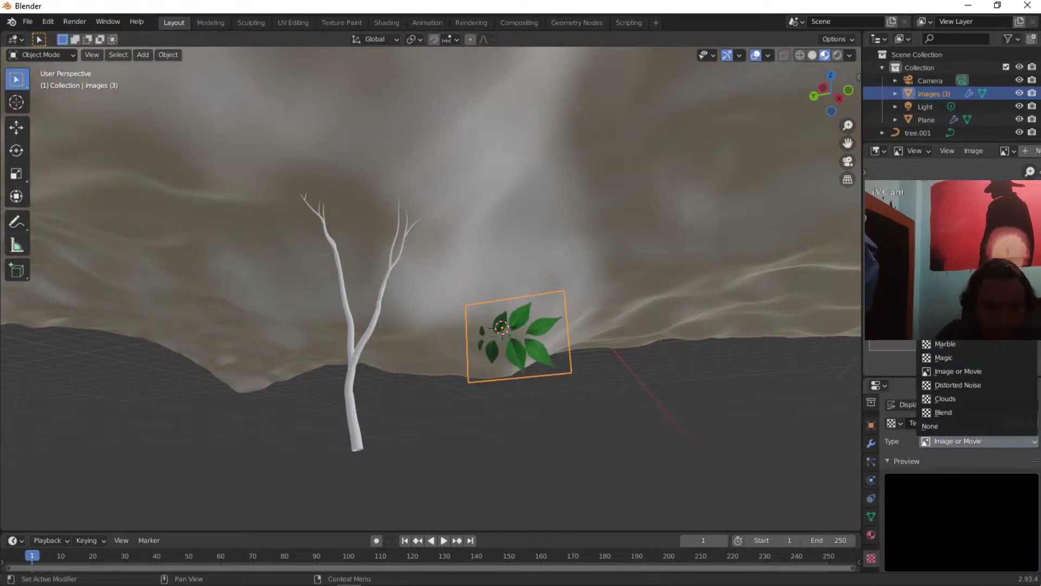
click(945, 399)
middle_drag(630, 329, 545, 299)
scroll(955, 476, down, 6)
drag(961, 506, 993, 505)
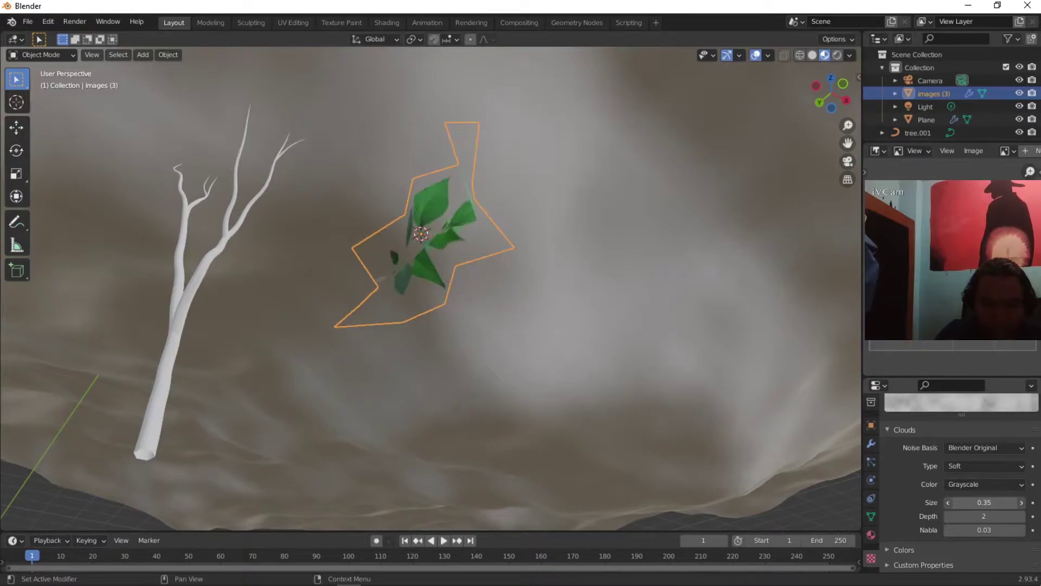
Step: Apply smooth shading to the displaced leaf plane
middle_drag(611, 291, 535, 251)
right_click(495, 204)
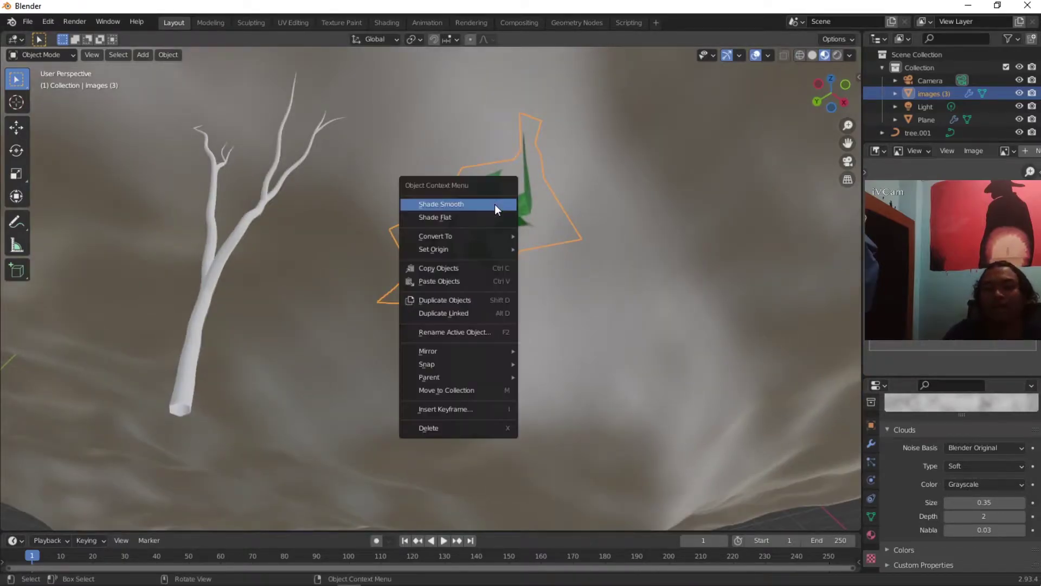
click(492, 204)
Step: Try to reshape the leaf plane by moving an edge vertex with a reduced proportional editing influence
middle_drag(656, 254, 603, 232)
key(Tab)
click(575, 209)
key(g)
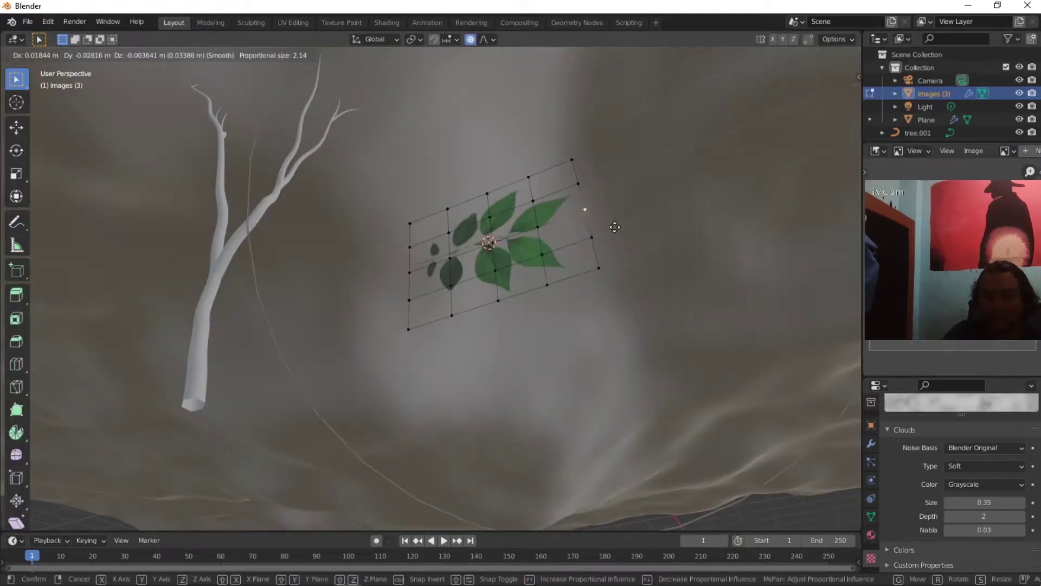
scroll(624, 247, up, 15)
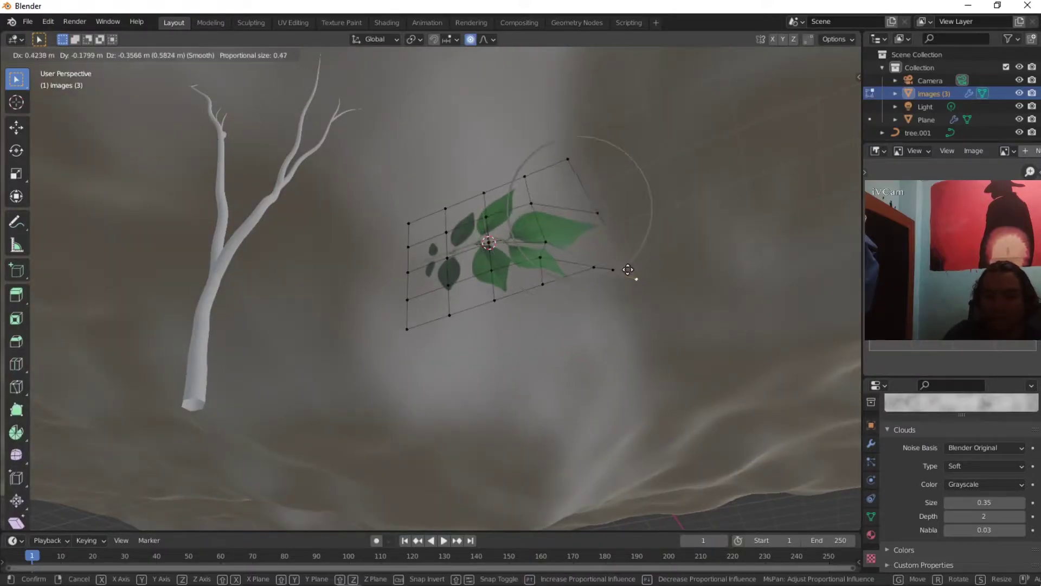
click(597, 255)
key(Tab)
middle_drag(562, 251, 418, 270)
scroll(572, 279, up, 5)
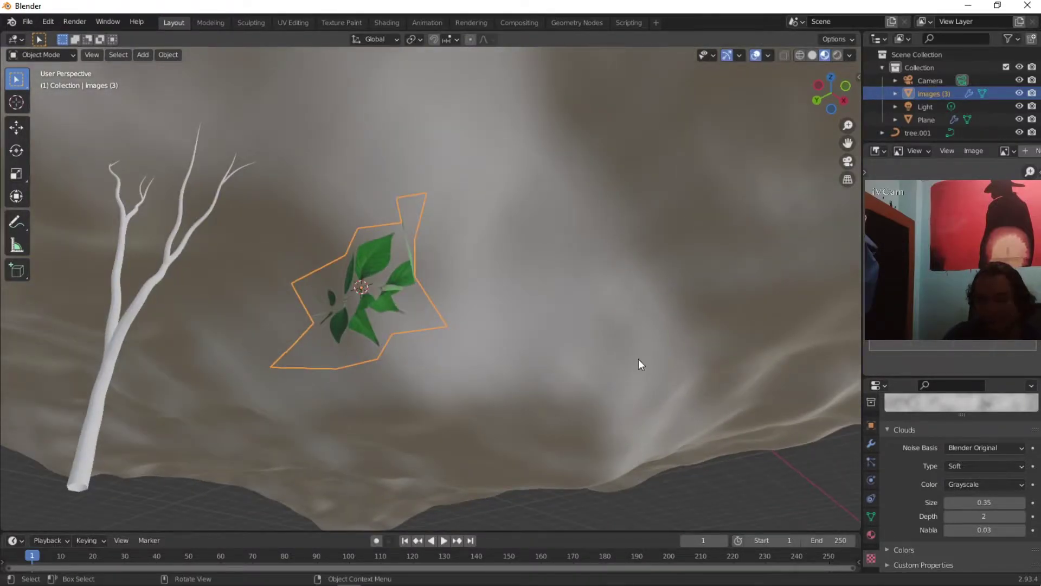
Step: Set the strength of the leaf plane's Displace modifier to -0.5
click(871, 443)
click(982, 534)
text(0)
key(Return)
drag(982, 534, 949, 533)
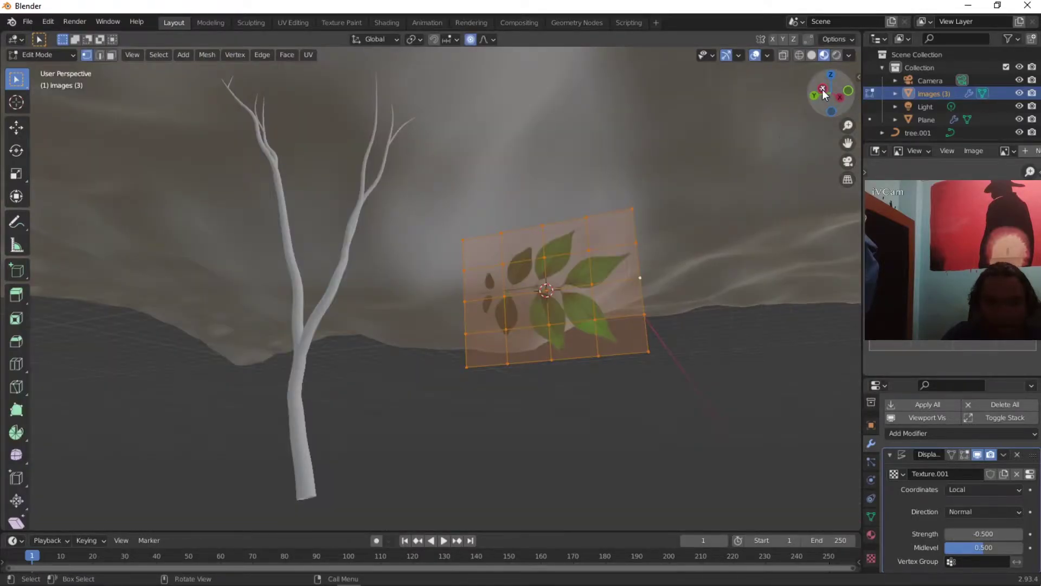
Step: In the left orthographic view, move the whole leaf mesh about -0.62 m along Y so its stem starts at the origin
click(822, 93)
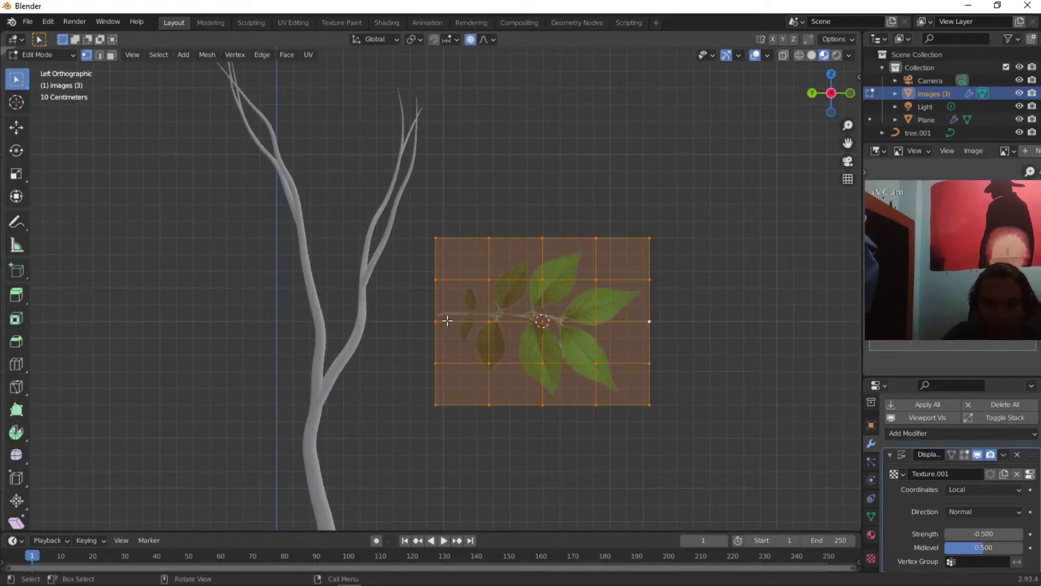
key(g)
key(y)
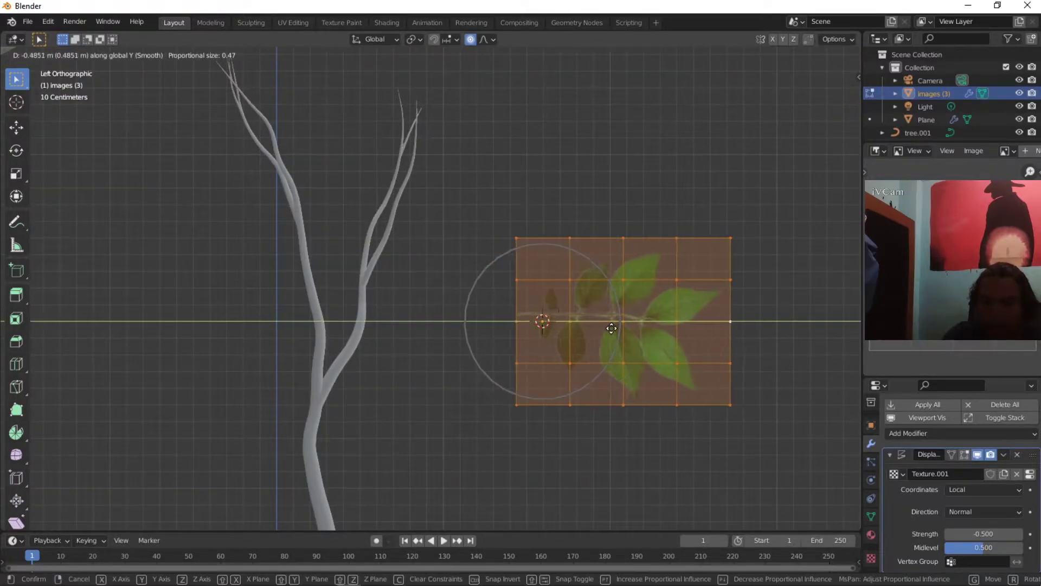
click(627, 329)
key(g)
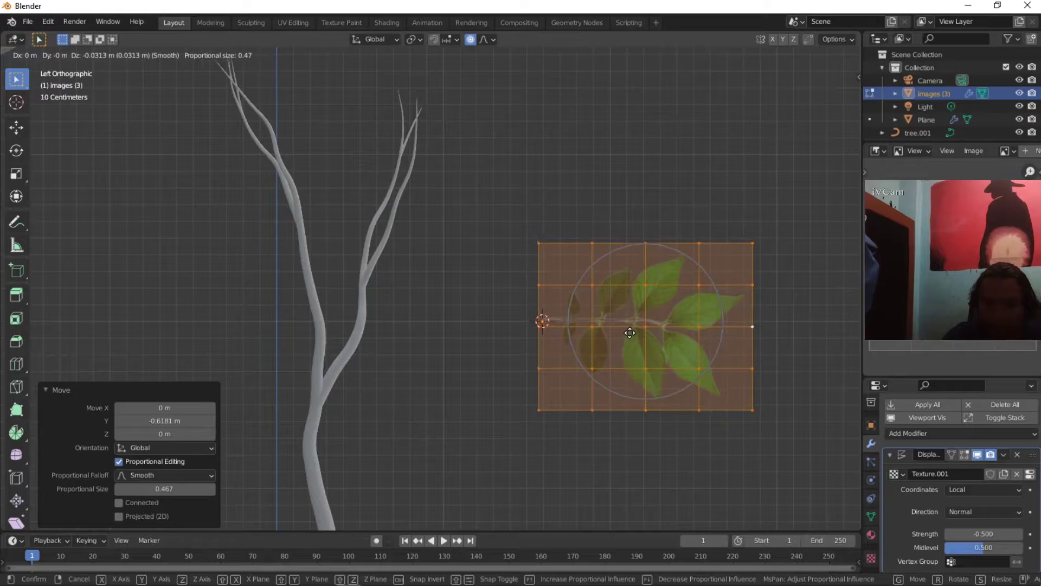
right_click(629, 332)
key(Tab)
Step: Select the bare two-branched tree and convert it from a curve to a mesh
middle_drag(630, 327, 298, 203)
click(299, 204)
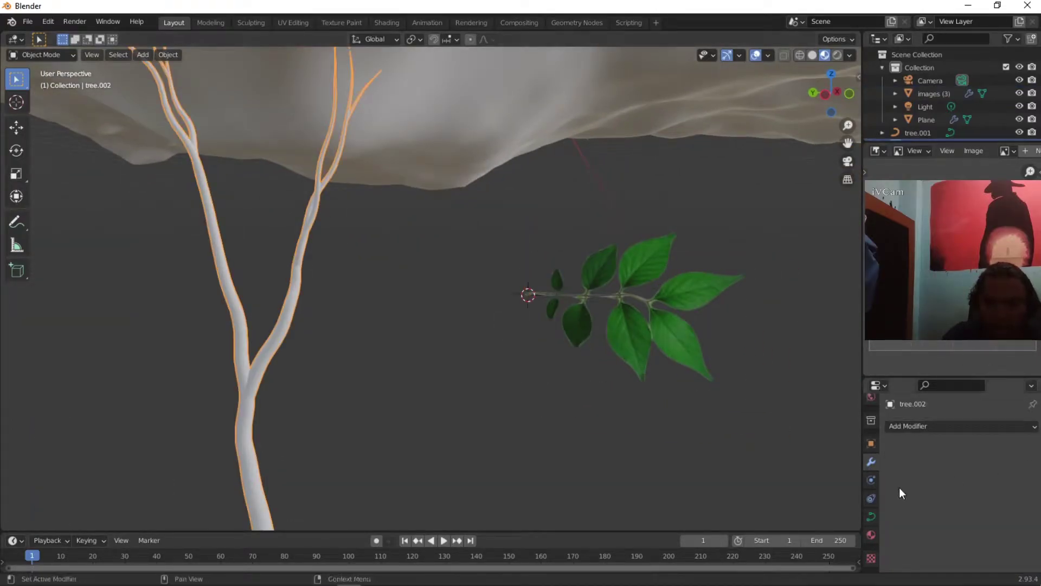
click(169, 55)
mouse_move(194, 398)
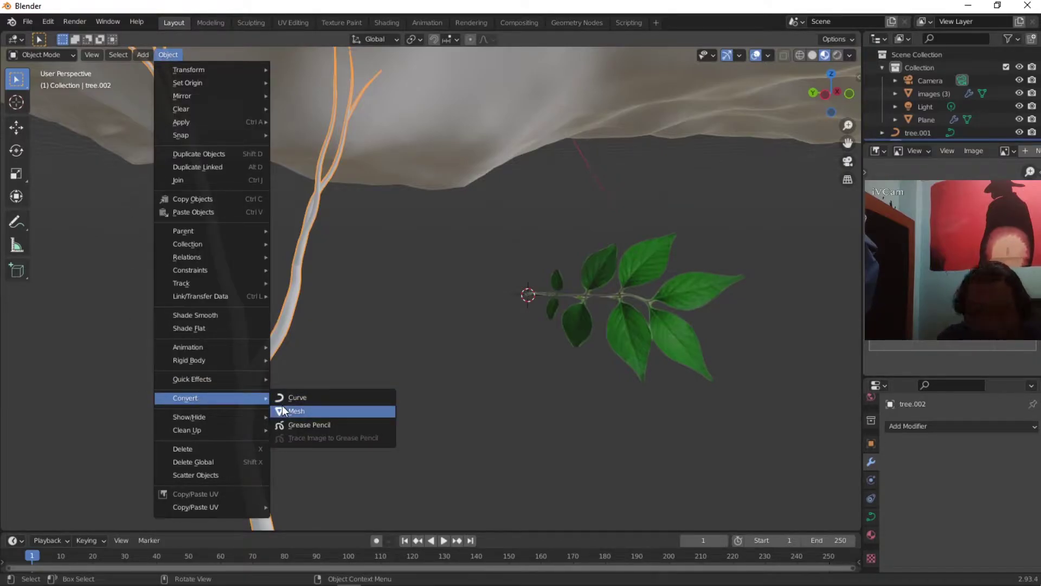
click(282, 410)
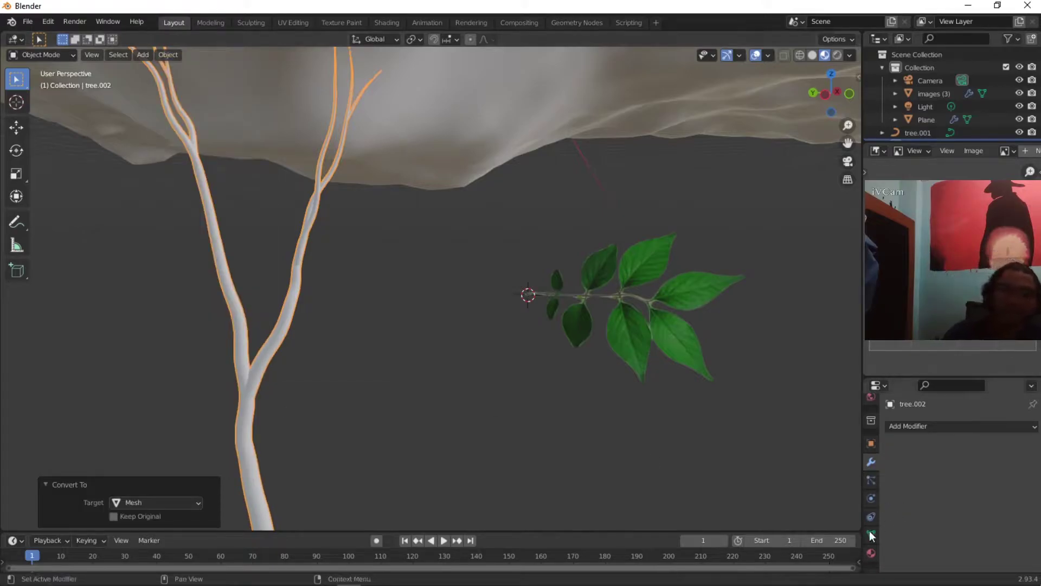
Step: Add a Hair particle system to the two-branched tree and turn off its viewport display
click(871, 480)
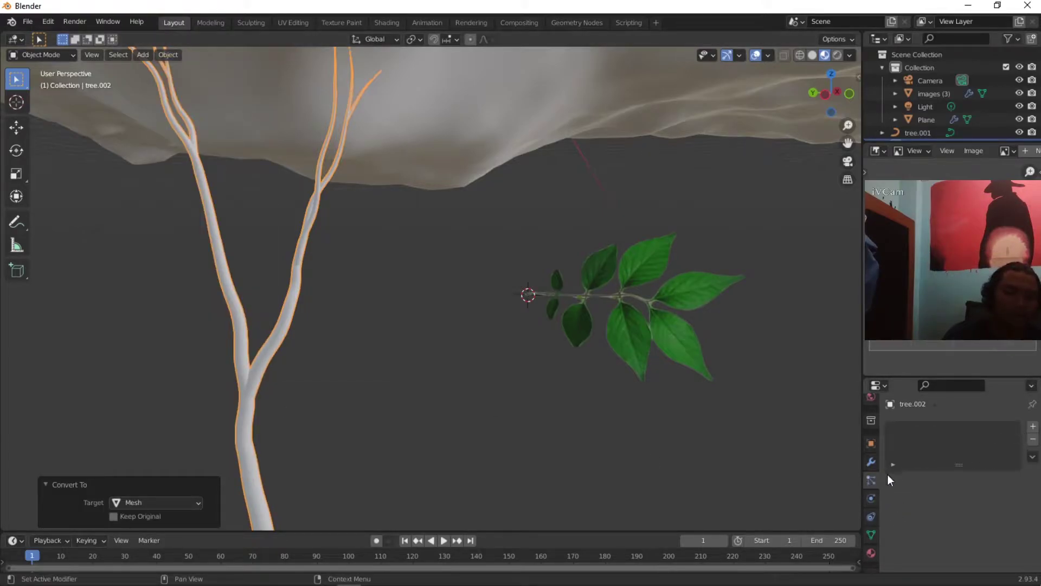
click(1033, 426)
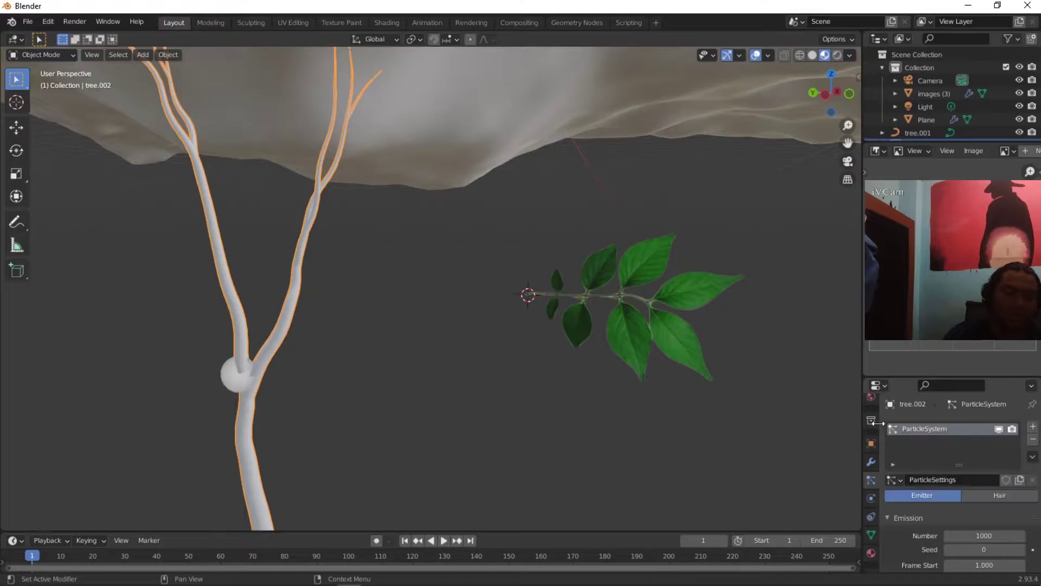
scroll(204, 333, down, 2)
middle_drag(204, 333, 428, 386)
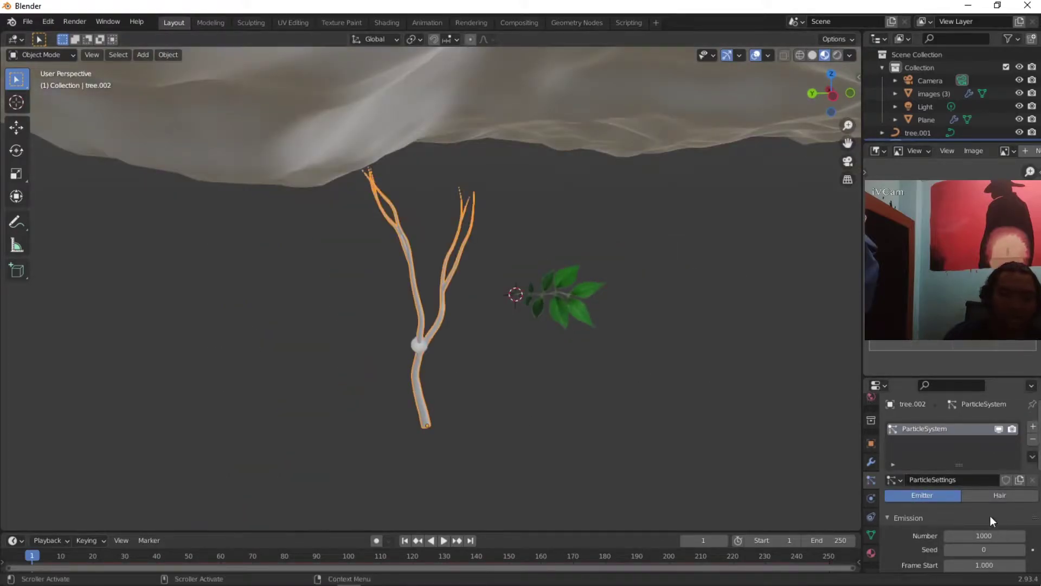
click(990, 495)
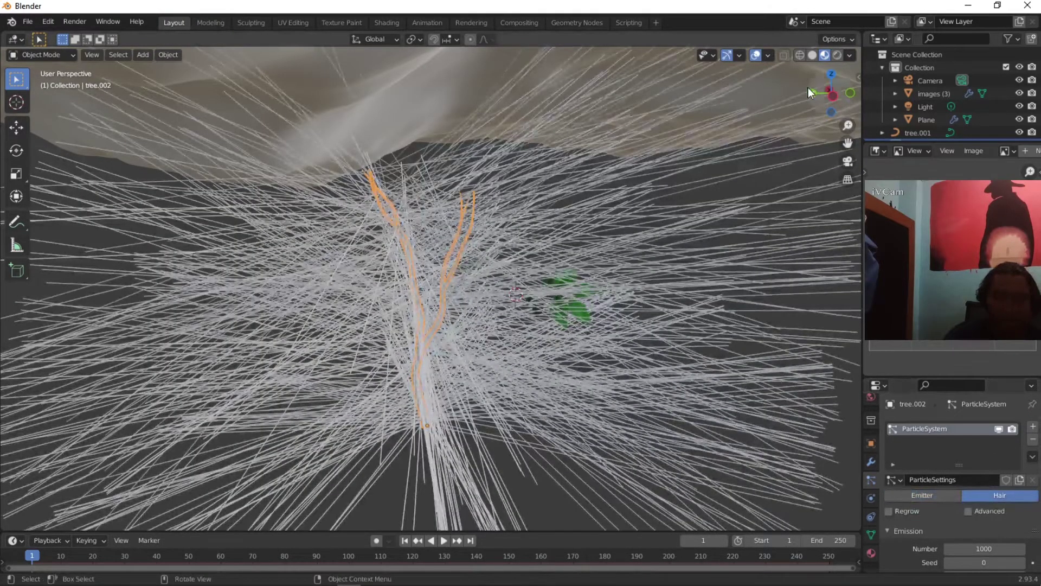
click(998, 429)
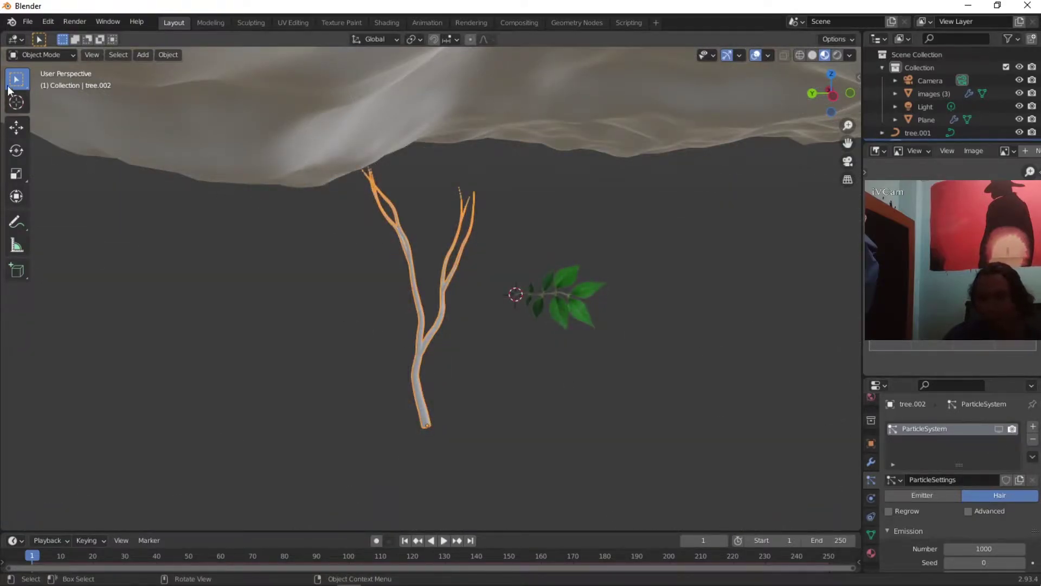
Step: Switch the two-branched tree to Weight Paint mode and set the Draw brush weight to 1
click(51, 53)
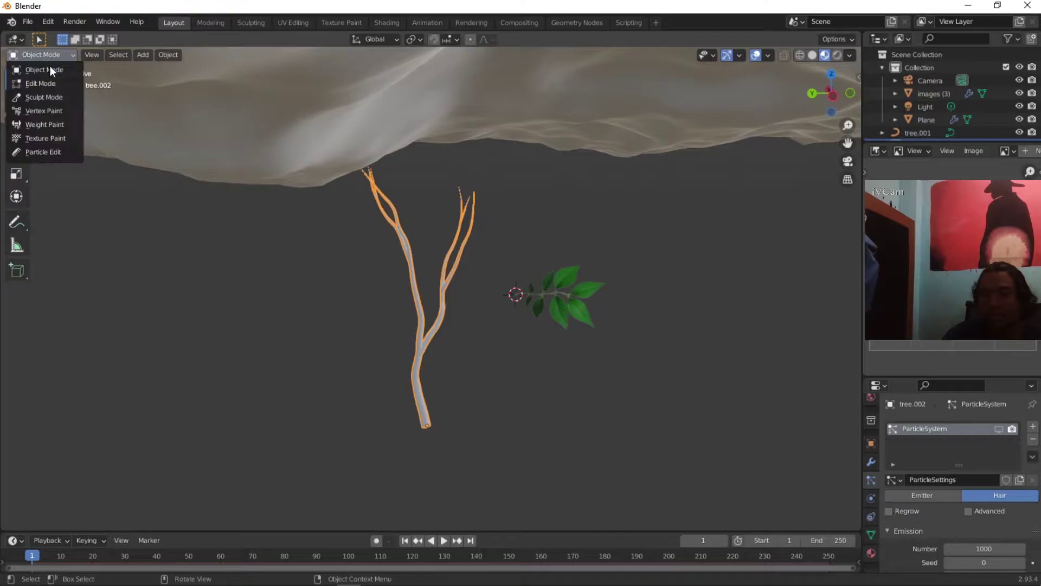
click(45, 123)
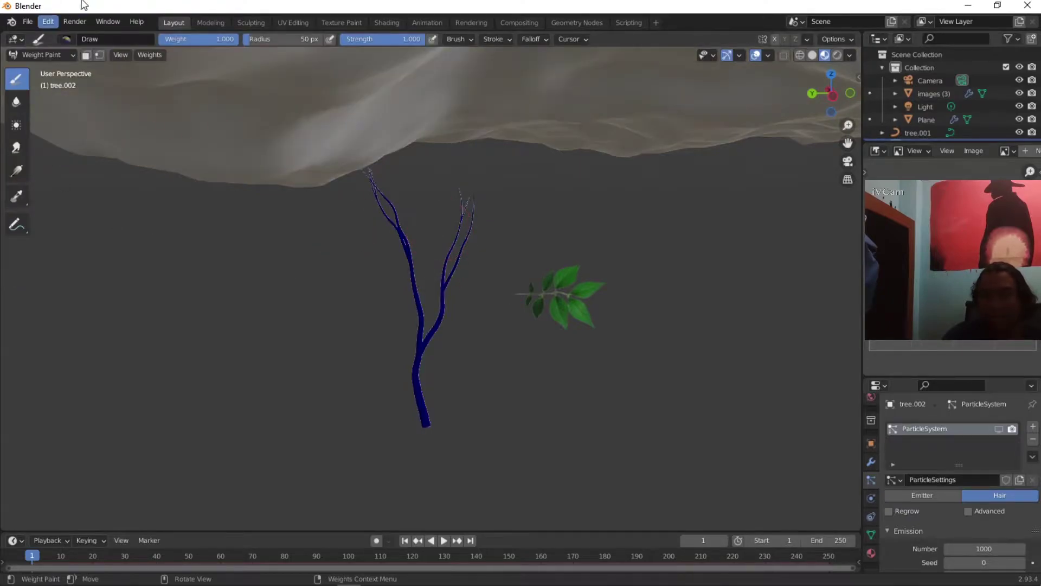
drag(217, 34, 160, 37)
mouse_move(440, 298)
middle_down()
mouse_move(326, 326)
mouse_move(383, 248)
middle_up()
middle_drag(444, 194, 377, 225)
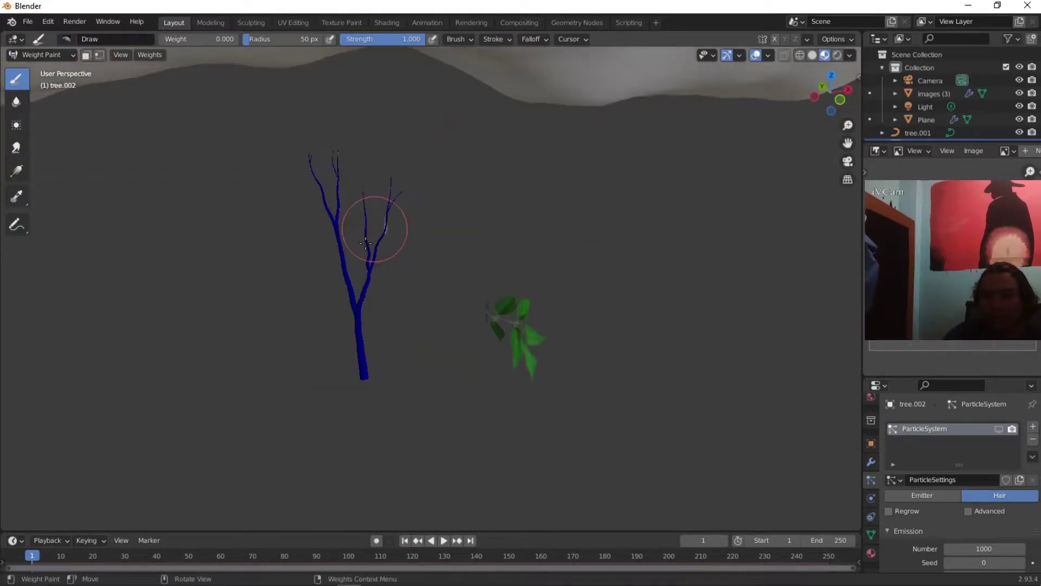
drag(179, 39, 233, 39)
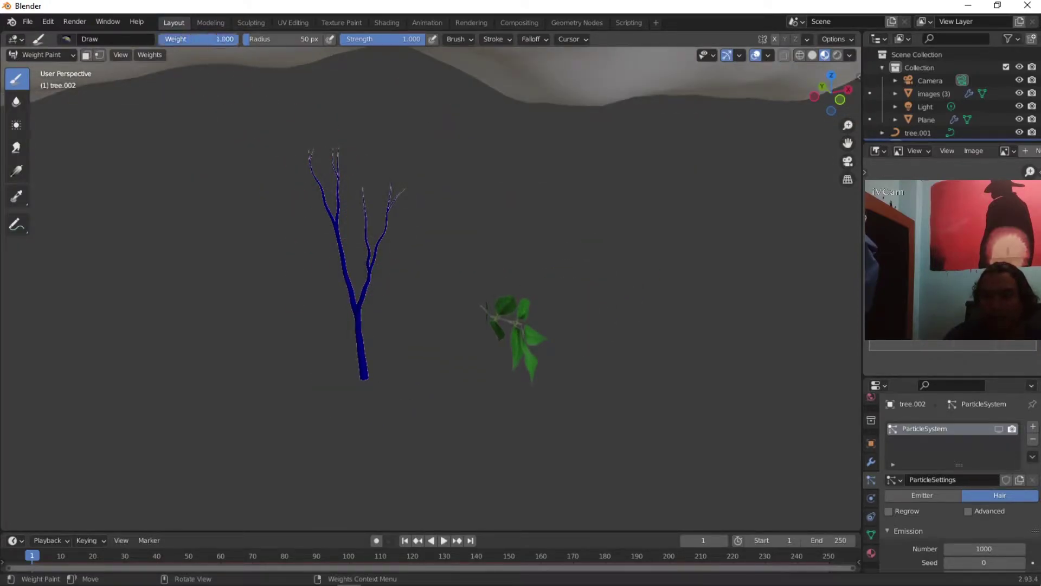
Step: Weight-paint both main branches and their upper twigs with full weight, leaving the lower trunk unpainted, and return to Object Mode
mouse_move(374, 364)
mouse_down()
mouse_move(325, 185)
mouse_move(355, 223)
mouse_up()
key(ctrl+z)
mouse_move(326, 274)
mouse_down()
mouse_move(343, 260)
mouse_move(325, 179)
mouse_move(374, 185)
mouse_move(383, 263)
mouse_move(309, 251)
mouse_up()
mouse_move(309, 251)
middle_down()
mouse_move(467, 262)
mouse_move(546, 255)
mouse_move(551, 228)
middle_up()
mouse_move(550, 228)
mouse_down()
mouse_move(591, 174)
mouse_move(616, 168)
mouse_up()
middle_drag(615, 168, 547, 163)
mouse_move(548, 163)
mouse_down()
mouse_move(569, 143)
mouse_move(537, 141)
mouse_move(532, 239)
mouse_move(559, 217)
mouse_up()
middle_drag(597, 181, 537, 149)
drag(530, 144, 561, 131)
shift+middle_drag(561, 131, 535, 188)
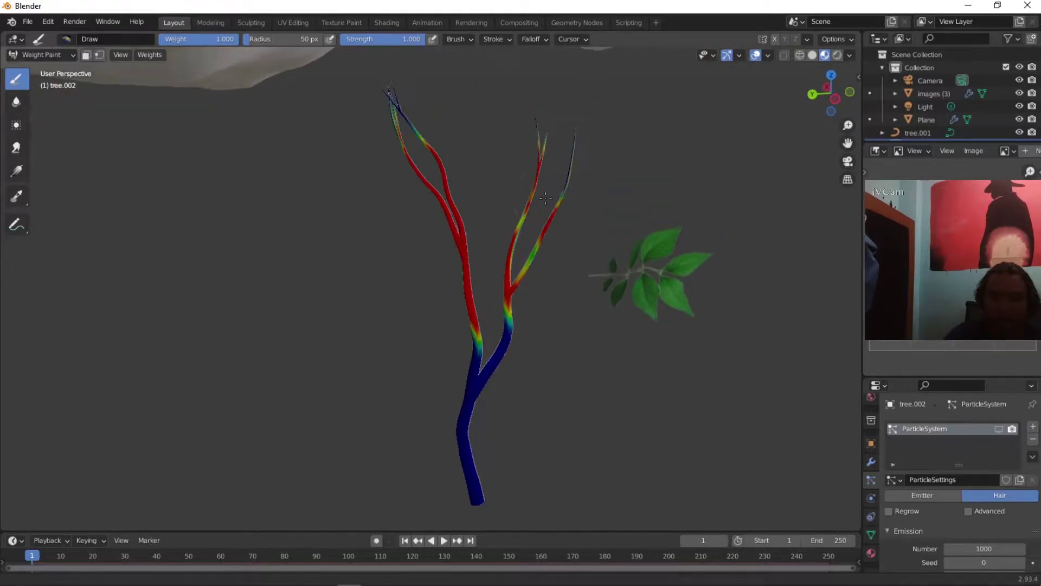
drag(588, 130, 545, 152)
drag(424, 111, 388, 116)
middle_drag(545, 187, 358, 220)
mouse_move(368, 190)
mouse_down()
mouse_move(309, 225)
mouse_move(315, 212)
mouse_move(233, 187)
mouse_up()
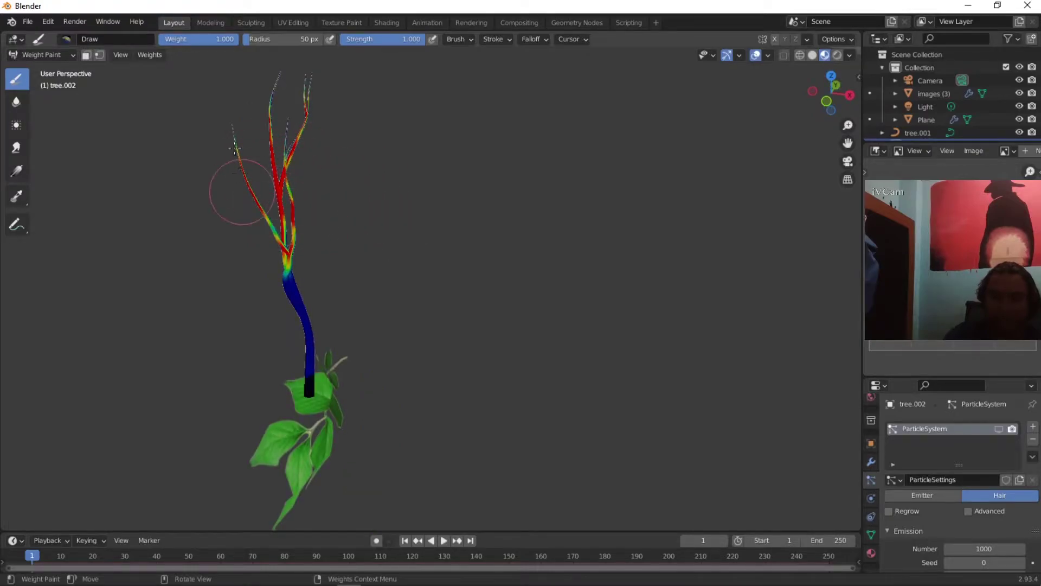
click(70, 55)
click(54, 66)
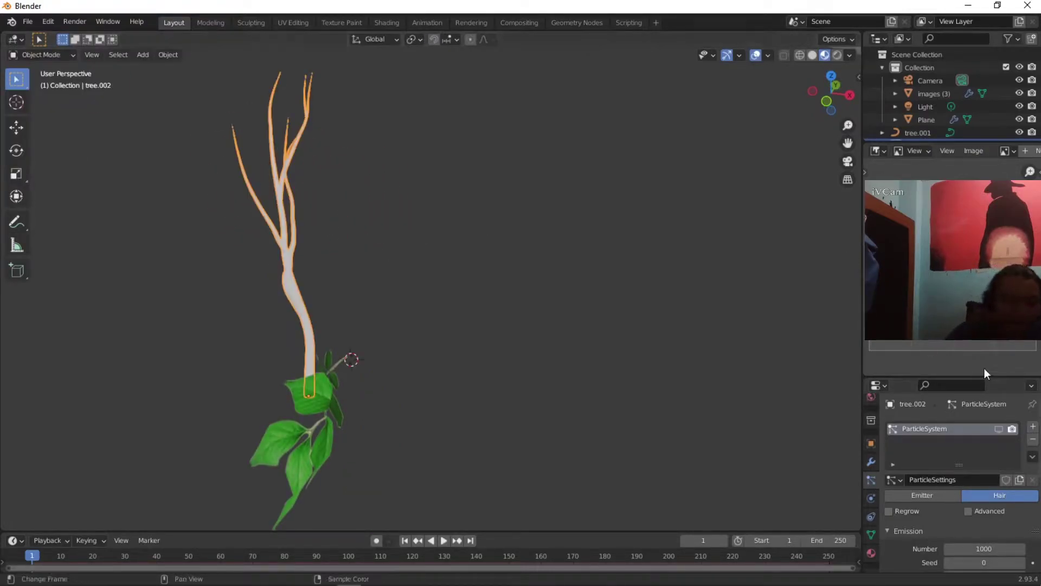
Step: Render the tree's hair particles as Object, using the leaf plane images (3) as the instance object
scroll(965, 433, down, 2)
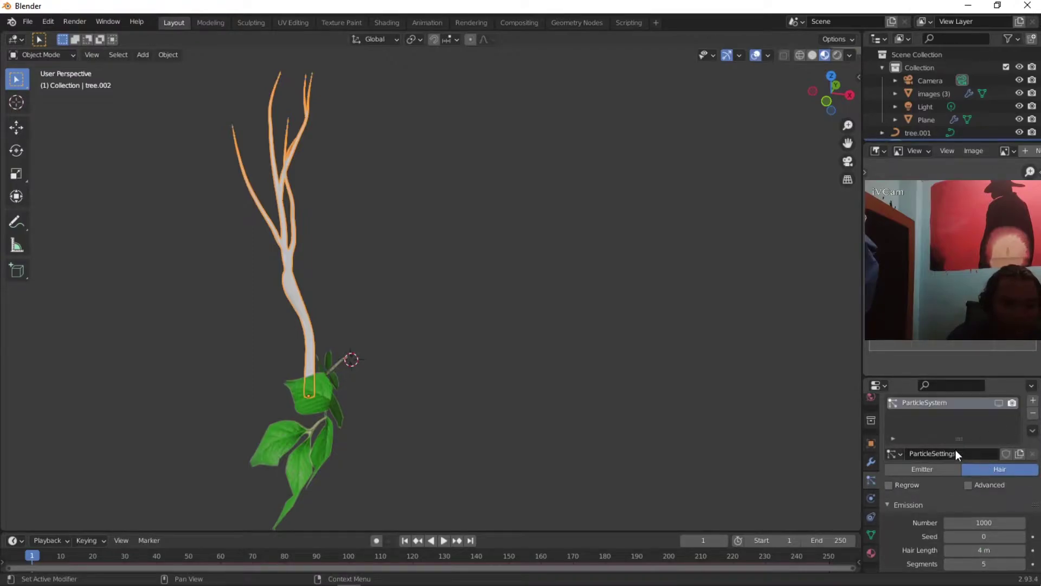
scroll(961, 439, down, 6)
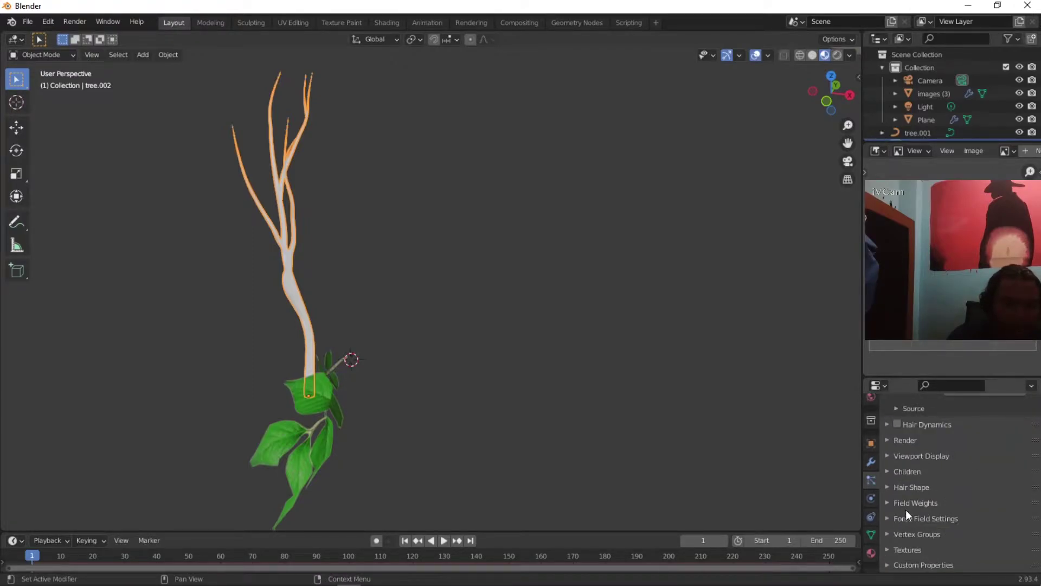
click(904, 439)
click(988, 458)
click(968, 500)
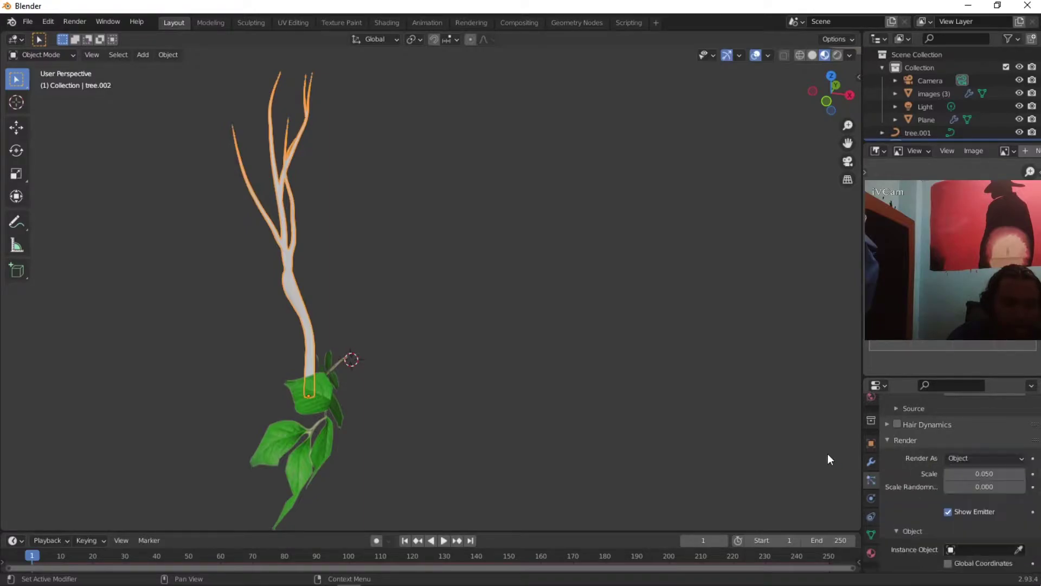
click(1019, 549)
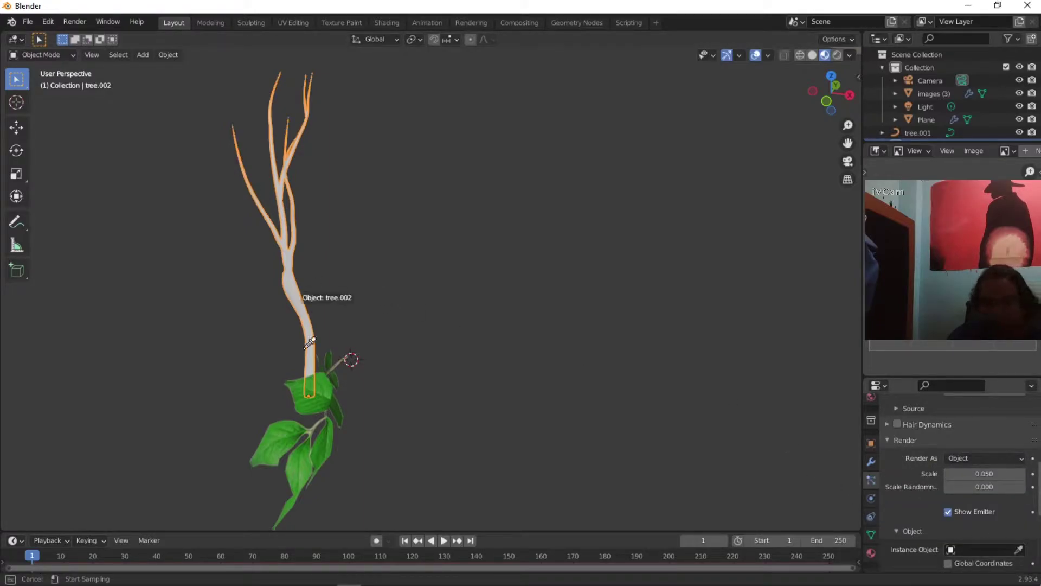
click(317, 397)
Step: Clear the particle instance object and pick the leaf plane images (3) again
middle_drag(503, 401, 616, 393)
scroll(984, 485, down, 3)
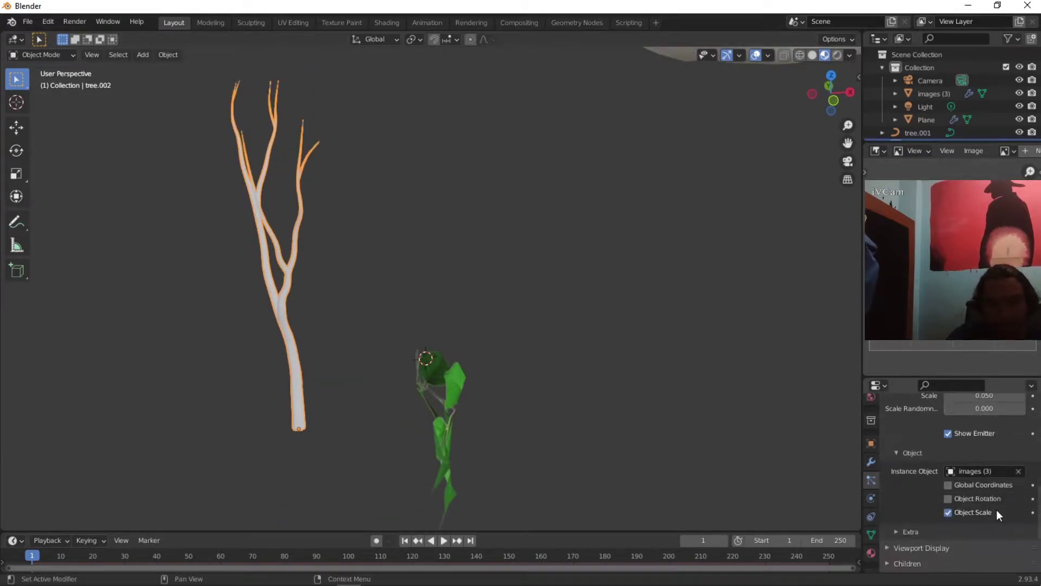
scroll(983, 482, up, 3)
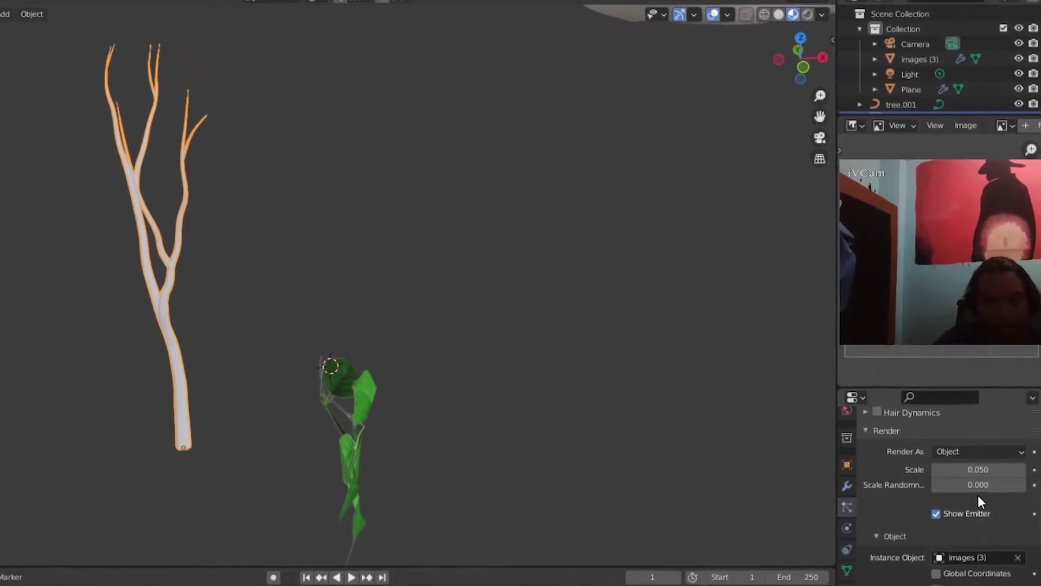
scroll(977, 495, down, 5)
scroll(969, 512, up, 5)
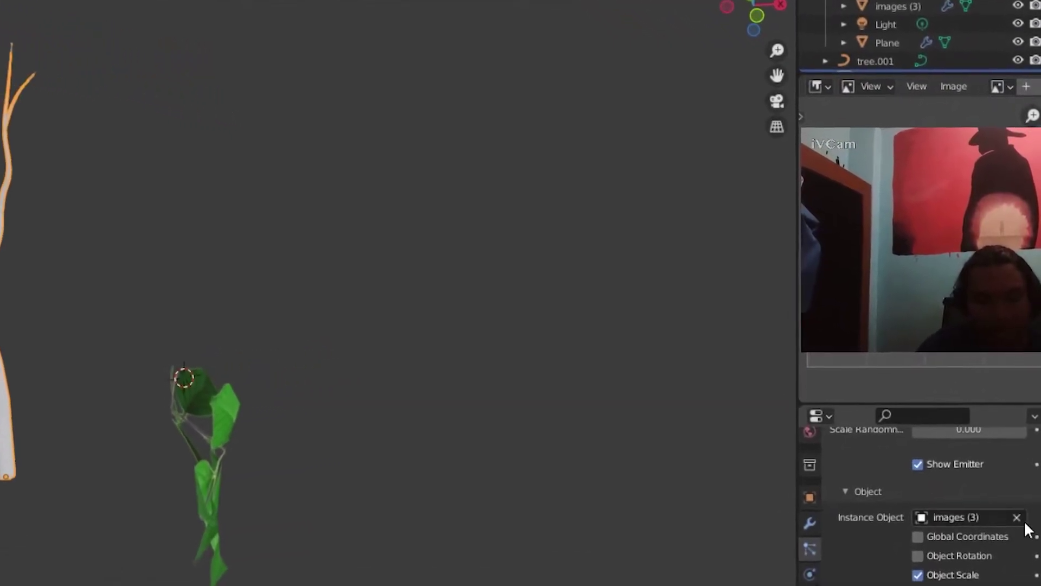
click(1017, 507)
click(1016, 508)
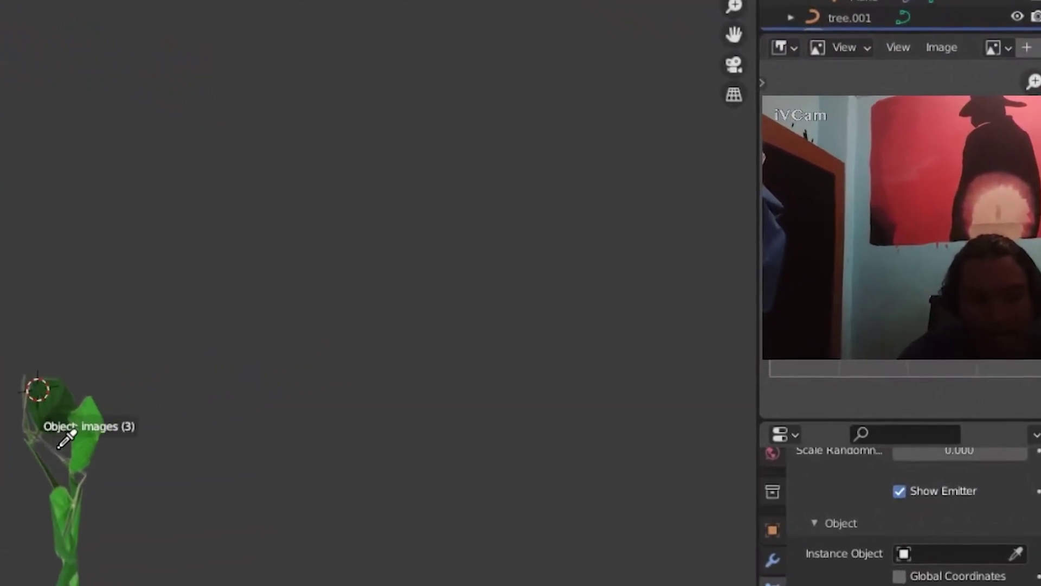
click(60, 434)
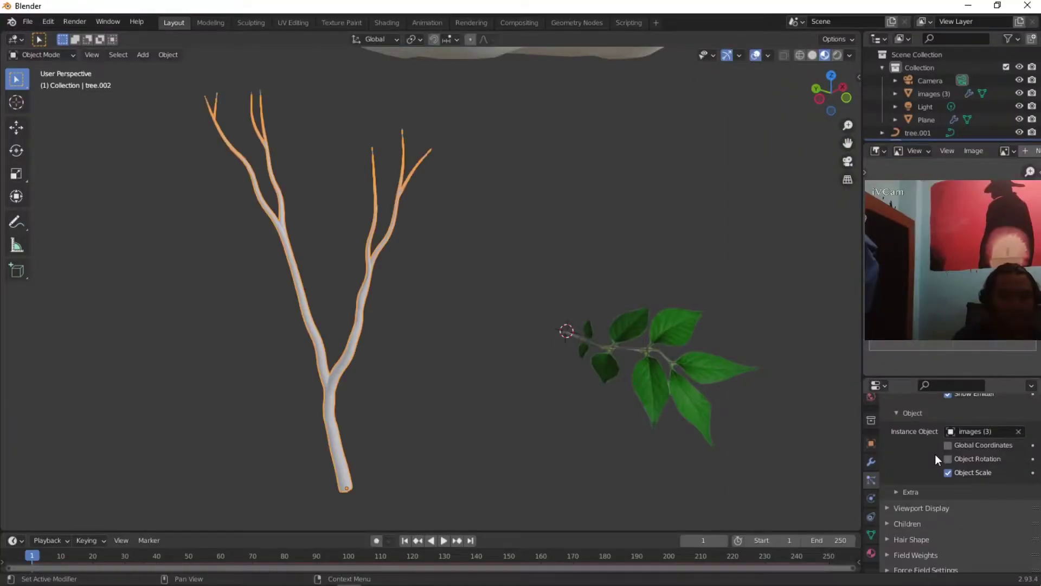
Step: Turn the tree's particle system back on in the viewport display
scroll(933, 463, down, 2)
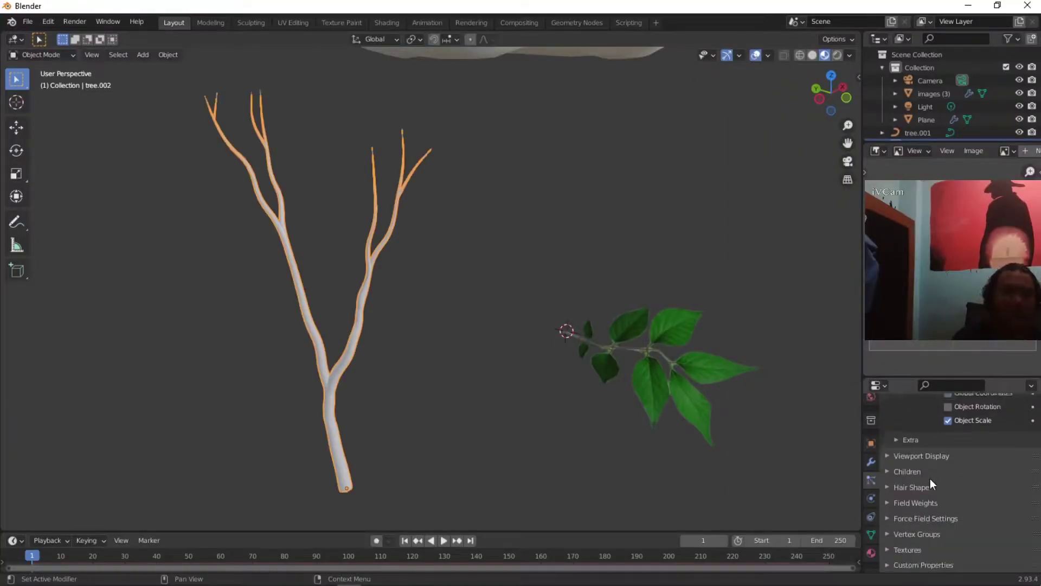
scroll(924, 480, up, 3)
scroll(705, 272, up, 4)
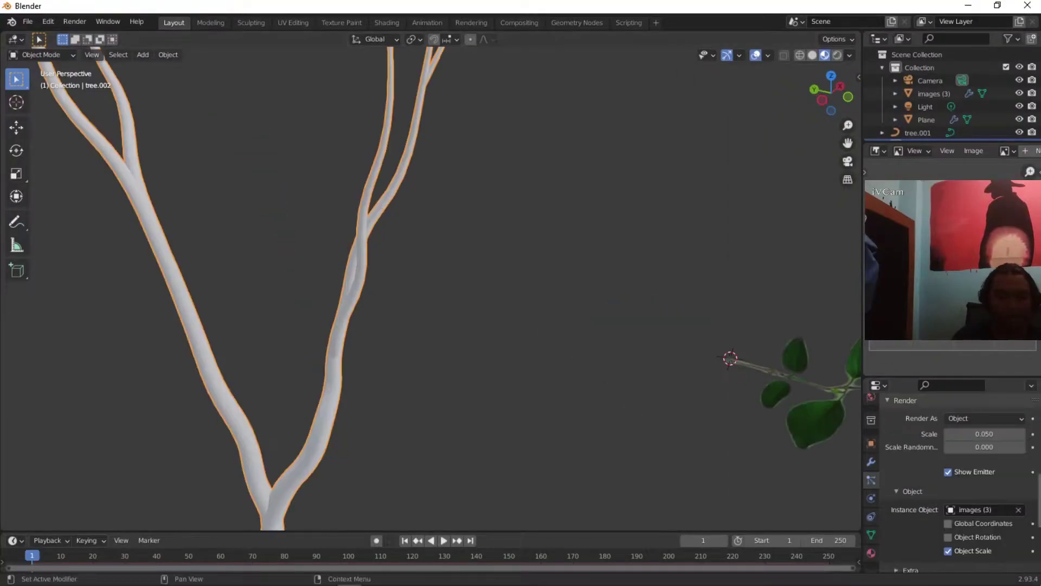
scroll(994, 455, up, 10)
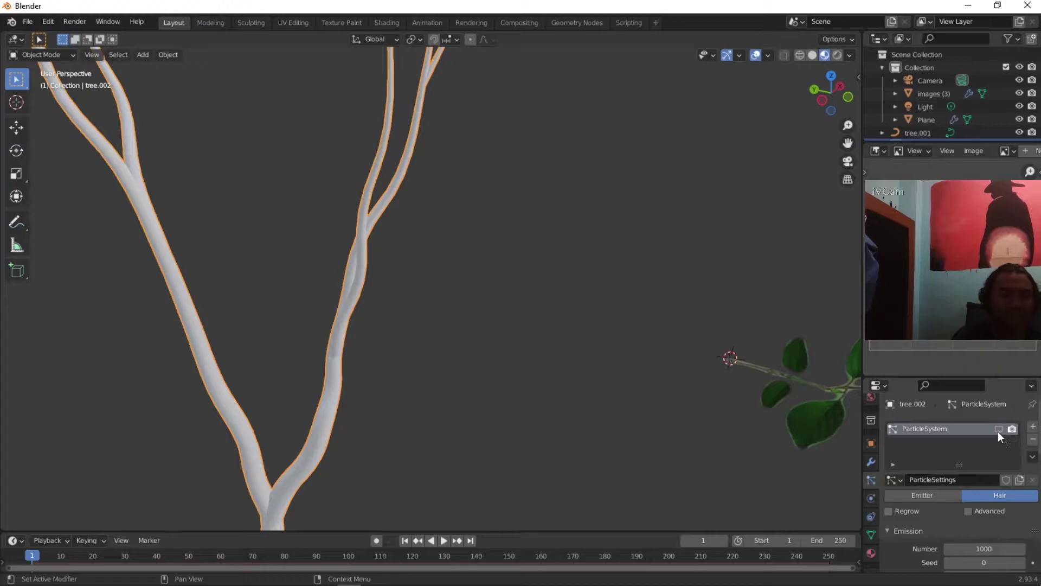
click(999, 430)
Step: Limit the leaf particles' density to the painted vertex group named Group
scroll(386, 329, down, 3)
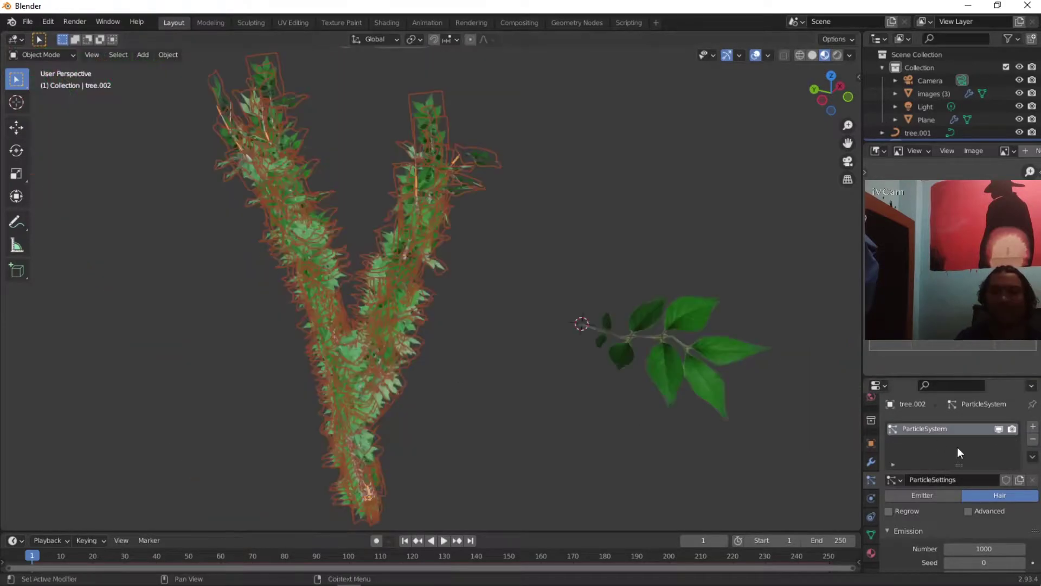
scroll(992, 467, down, 12)
scroll(986, 473, down, 2)
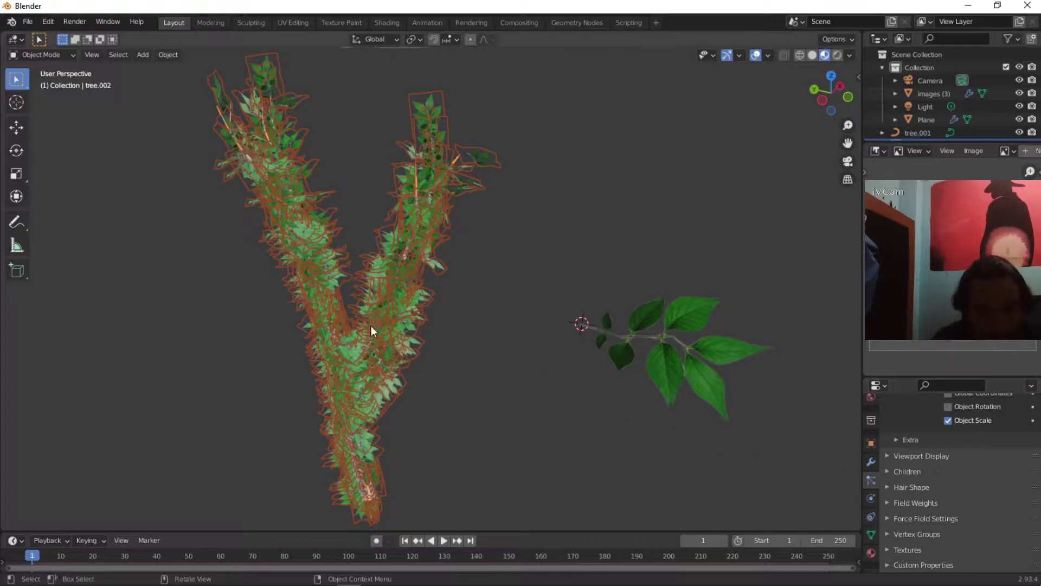
click(909, 535)
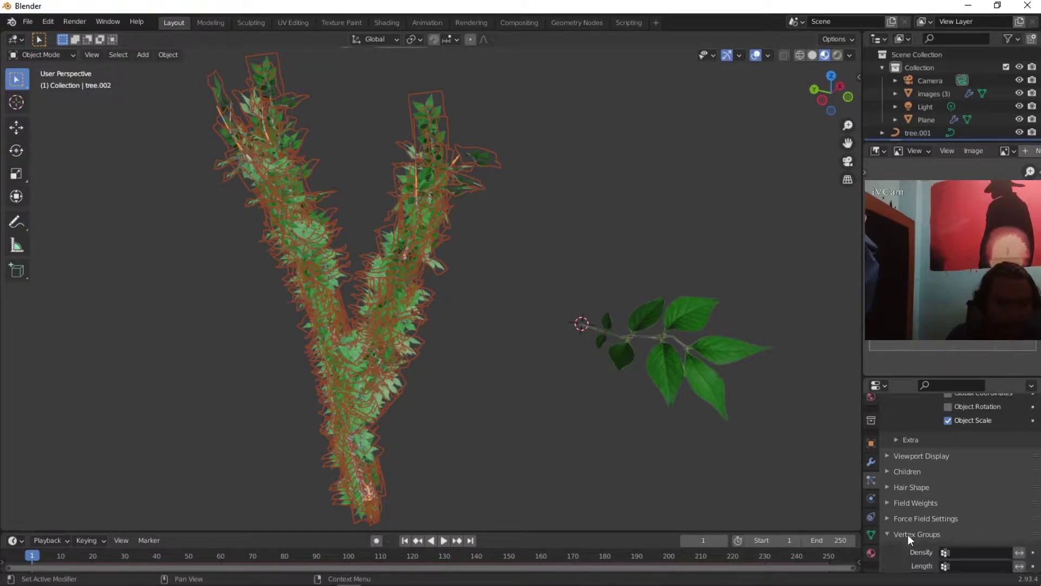
click(958, 552)
click(915, 418)
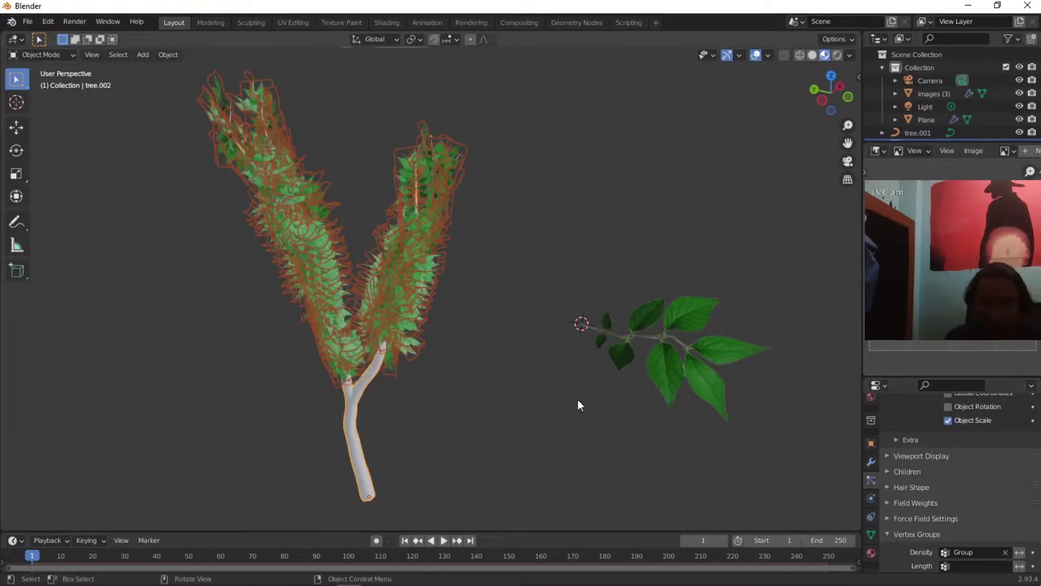
Step: Inspect the tree's painted weights in Weight Paint mode and return to Object Mode
scroll(959, 465, up, 6)
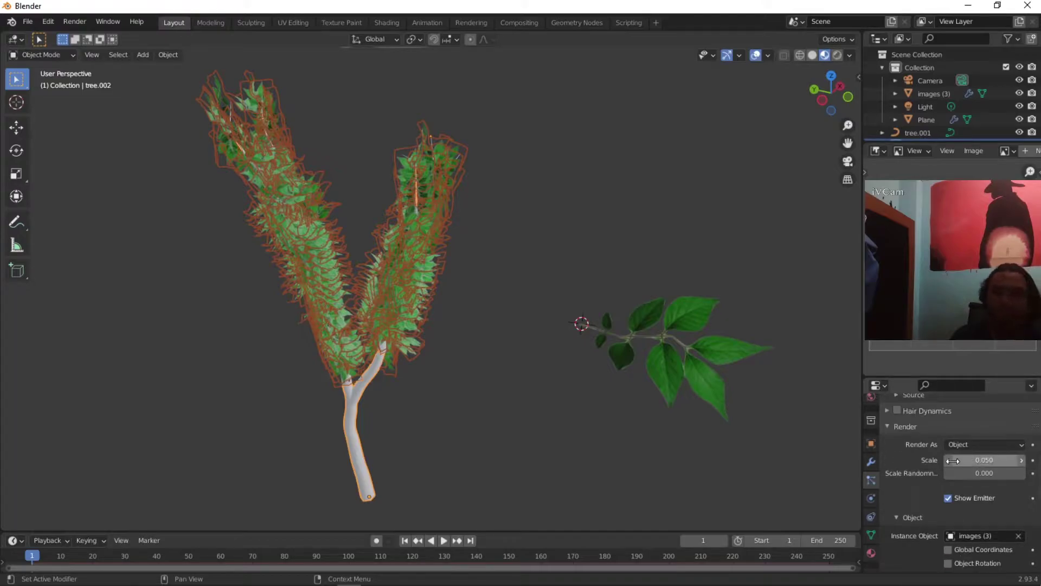
click(39, 55)
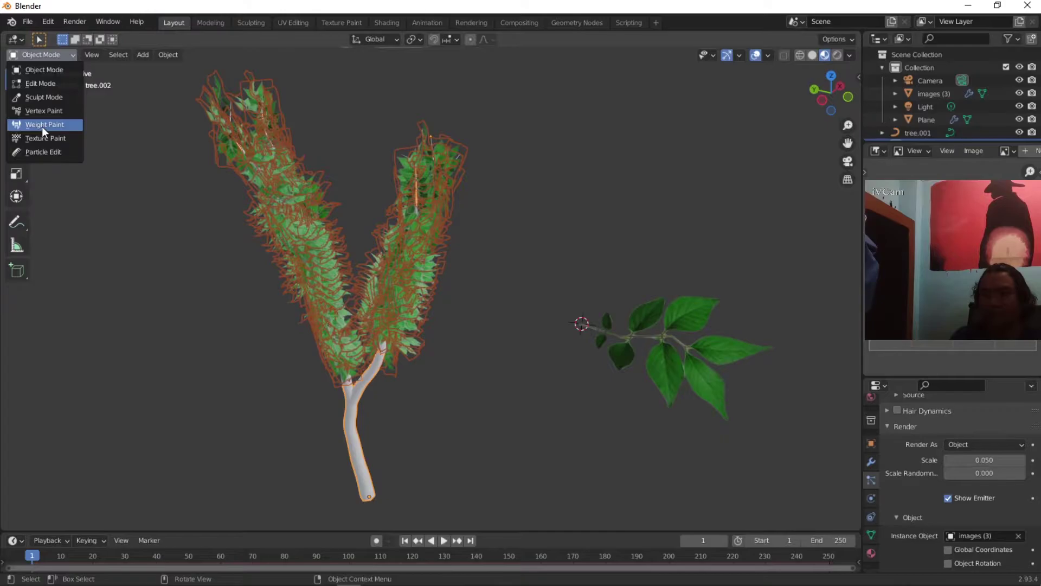
click(41, 125)
mouse_move(449, 309)
middle_down()
mouse_move(483, 299)
mouse_move(389, 242)
middle_up()
click(336, 138)
middle_drag(529, 274, 522, 220)
click(22, 52)
click(32, 69)
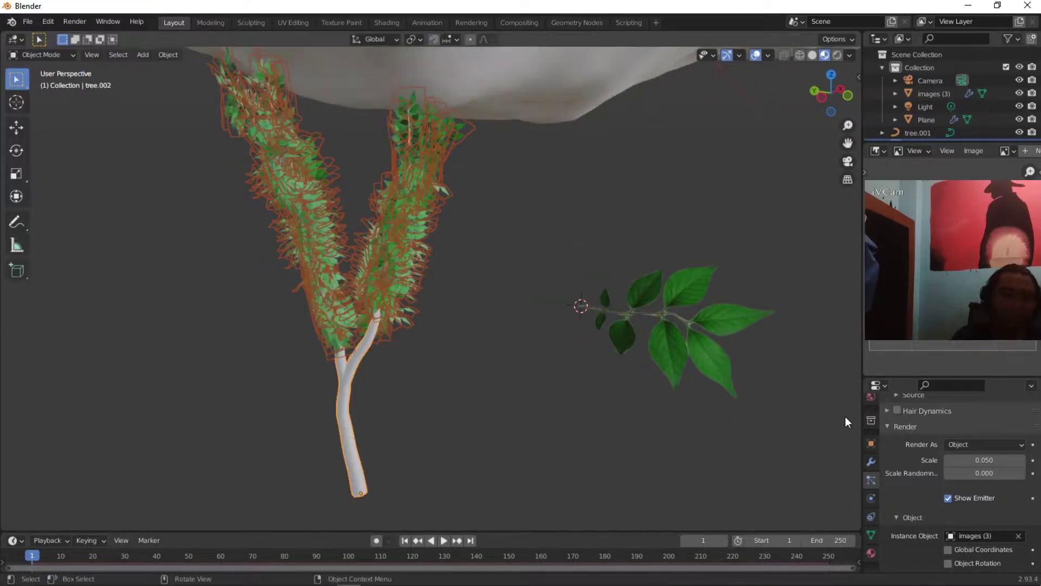
Step: Set the leaf particles' render scale to 0.090 and reduce the emission number to 15
mouse_move(984, 459)
mouse_down()
mouse_move(1014, 459)
mouse_move(970, 459)
mouse_move(992, 459)
mouse_up()
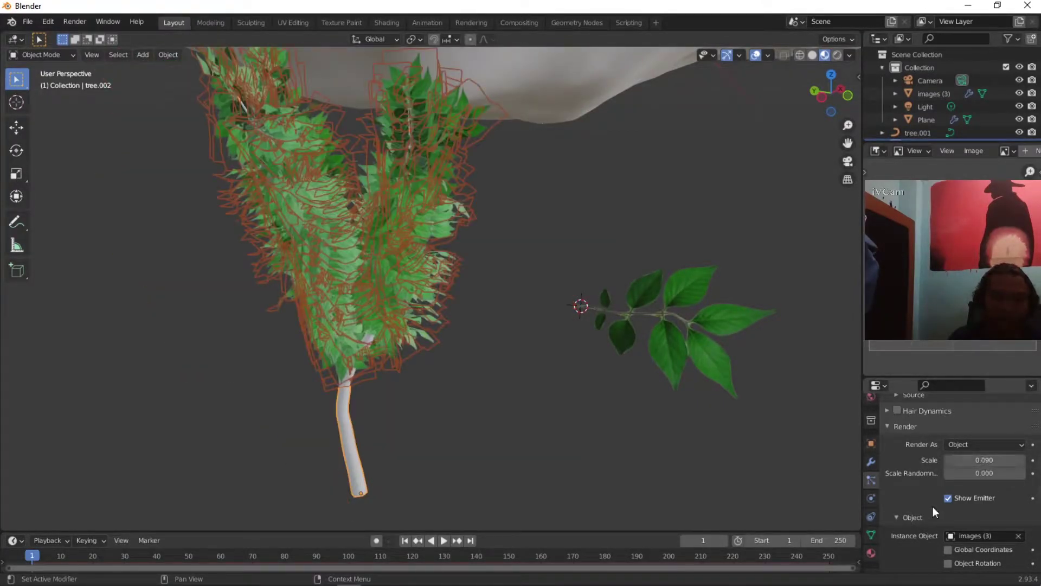
scroll(929, 502, up, 10)
click(997, 517)
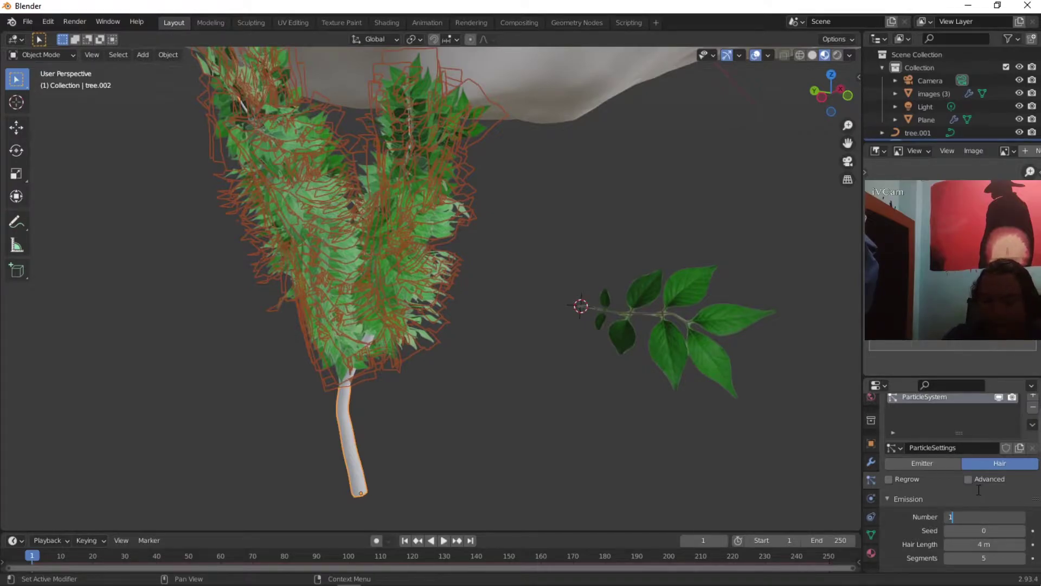
text(15)
key(Return)
middle_drag(459, 310, 521, 303)
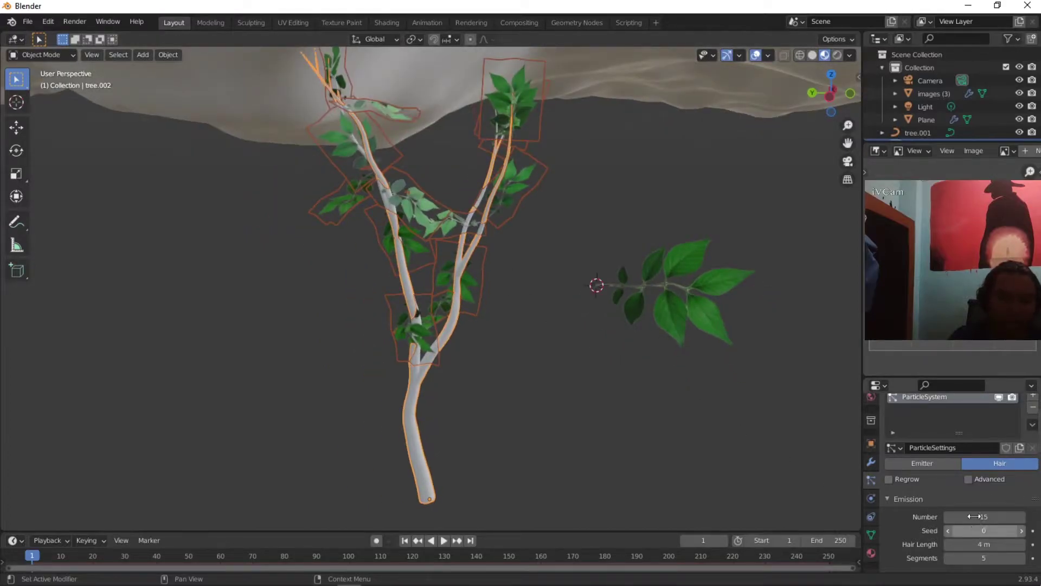
Step: Set the leaf particles' render scale to 0.290 and their scale randomness to 0.575
scroll(974, 515, down, 6)
drag(971, 485, 1016, 485)
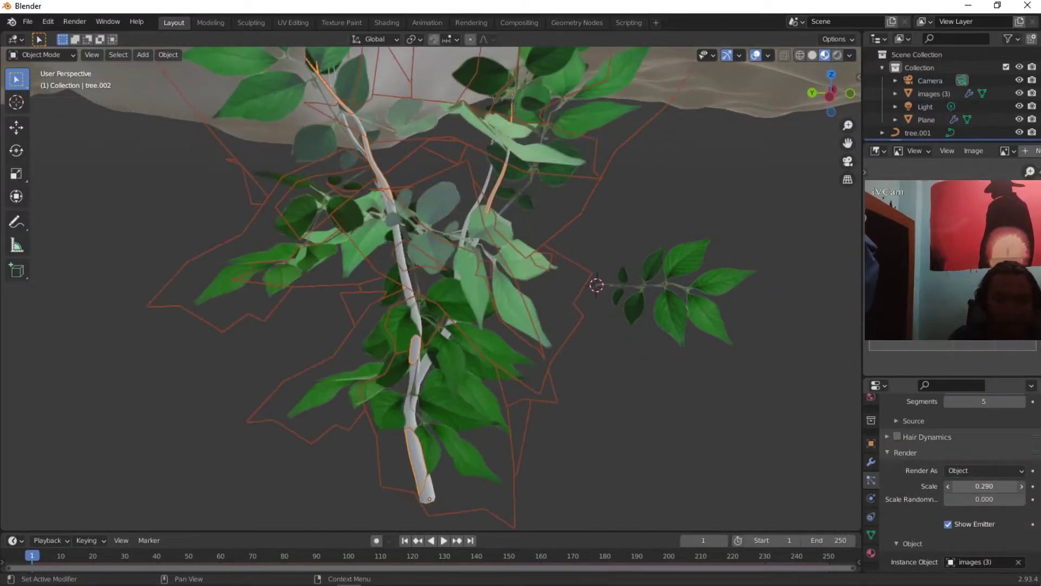
scroll(520, 367, down, 3)
middle_drag(521, 367, 458, 312)
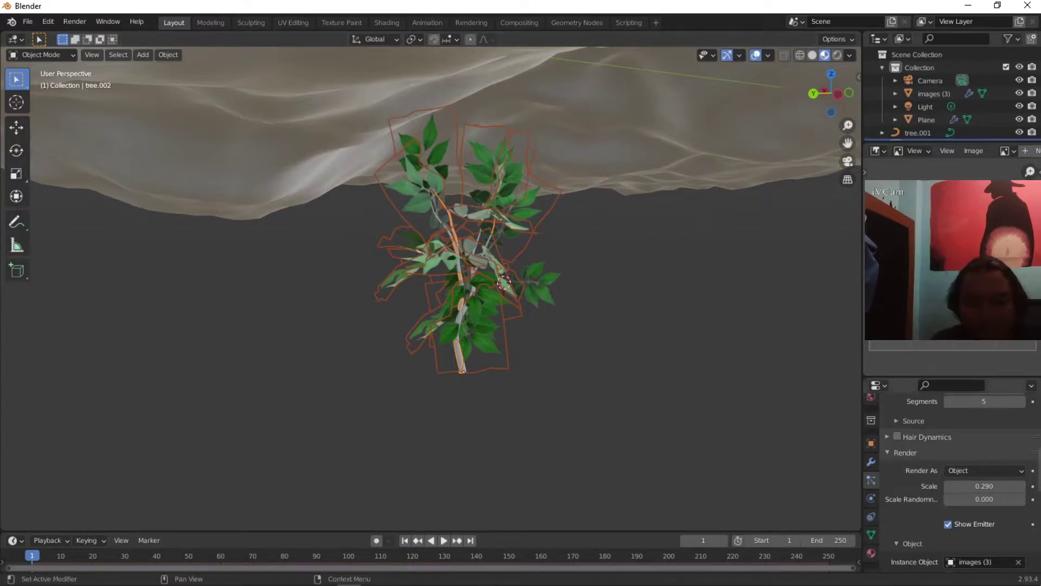
scroll(997, 490, down, 1)
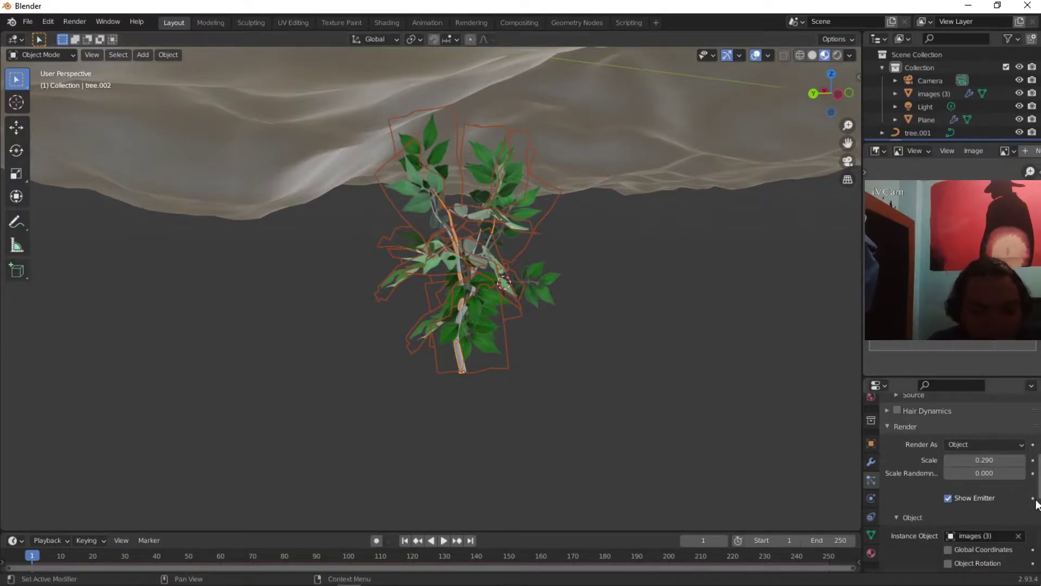
drag(1003, 474, 1038, 474)
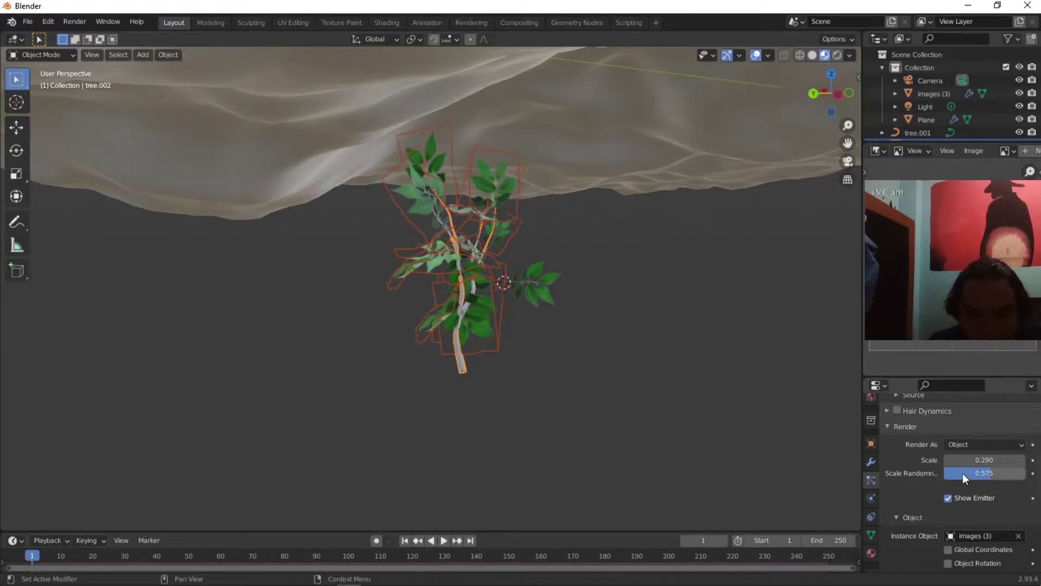
scroll(971, 475, up, 3)
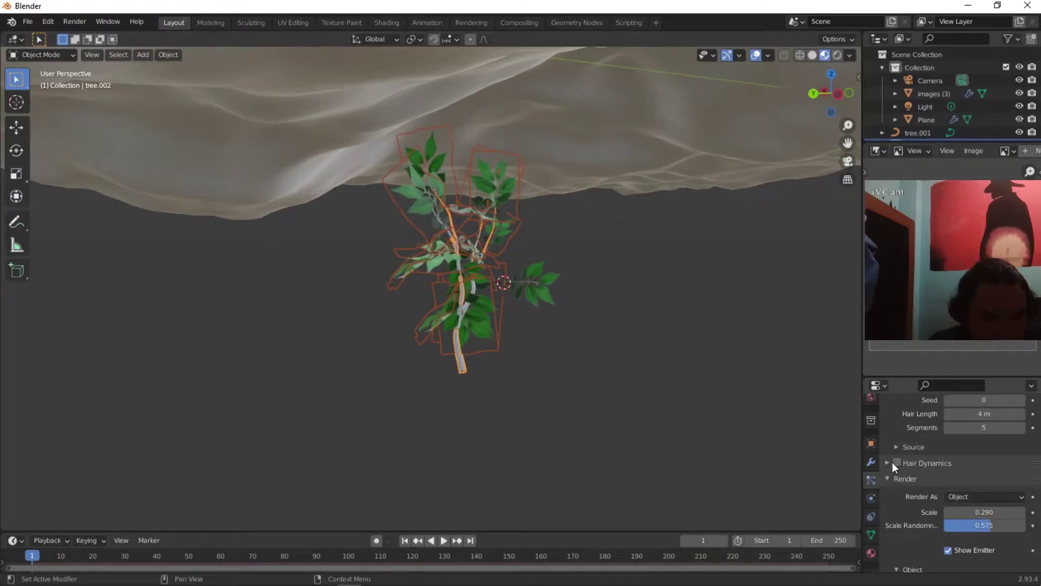
Step: Enable the advanced hair options and rotation for the leaf particles, and adjust the rotation settings
scroll(900, 458, up, 4)
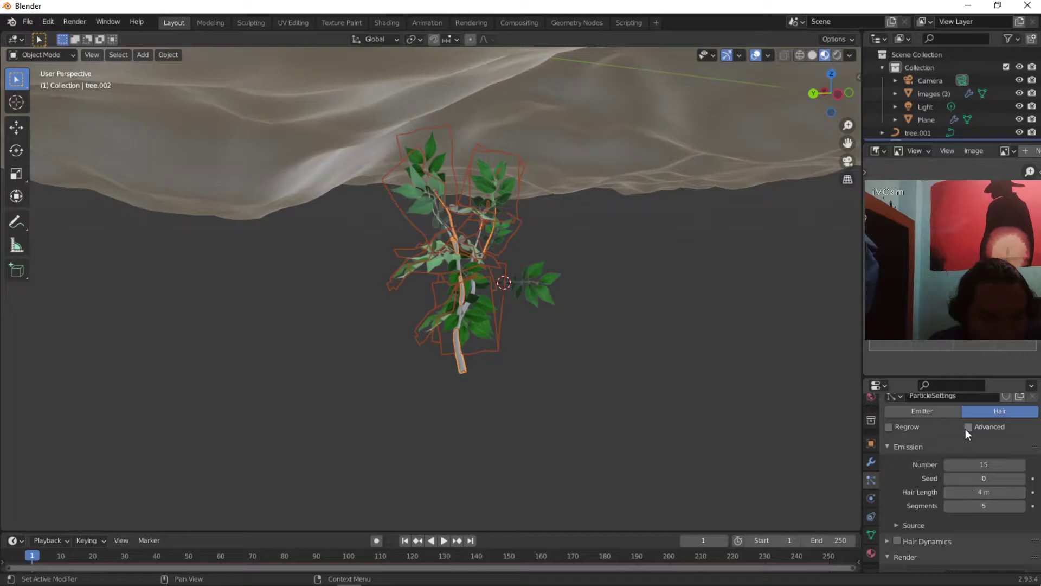
scroll(888, 439, down, 4)
click(897, 468)
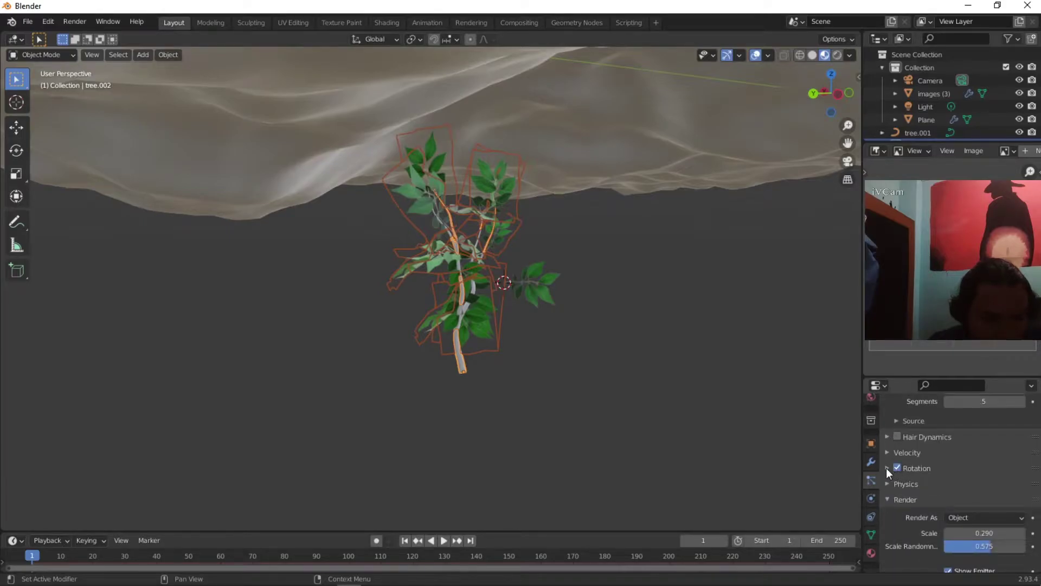
click(887, 468)
scroll(954, 504, down, 2)
drag(975, 447, 988, 480)
Step: Add a new material to the two-branched tree and set its base color to a muted reddish brown
click(669, 357)
middle_drag(669, 357, 453, 268)
click(607, 277)
click(453, 268)
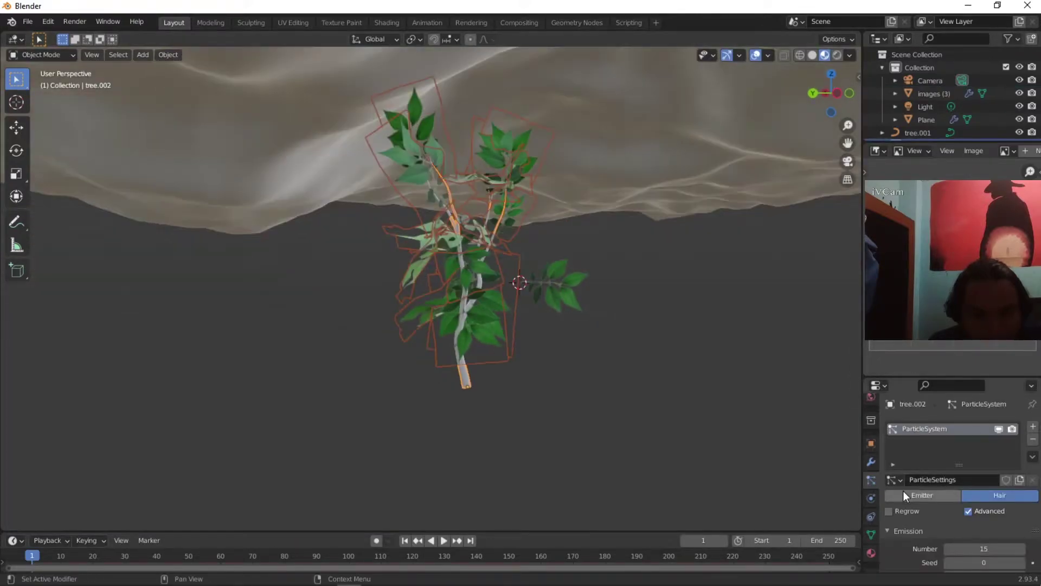
scroll(488, 339, up, 3)
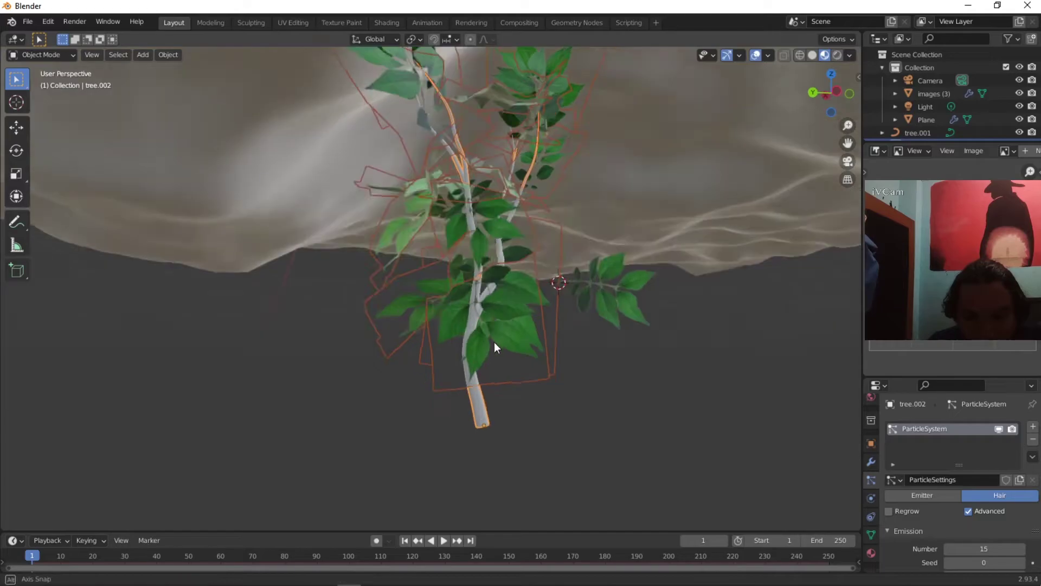
click(870, 553)
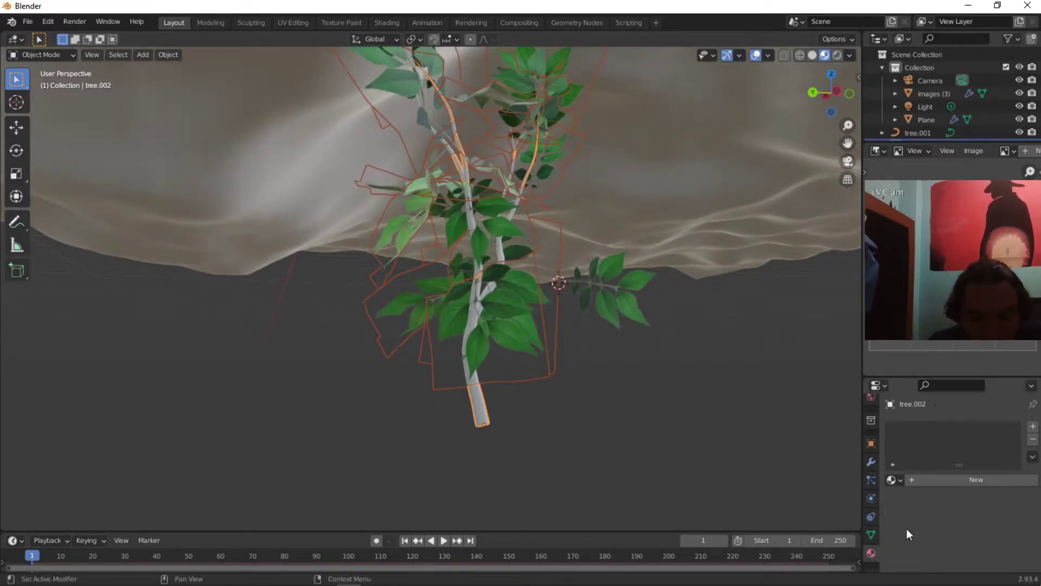
click(927, 479)
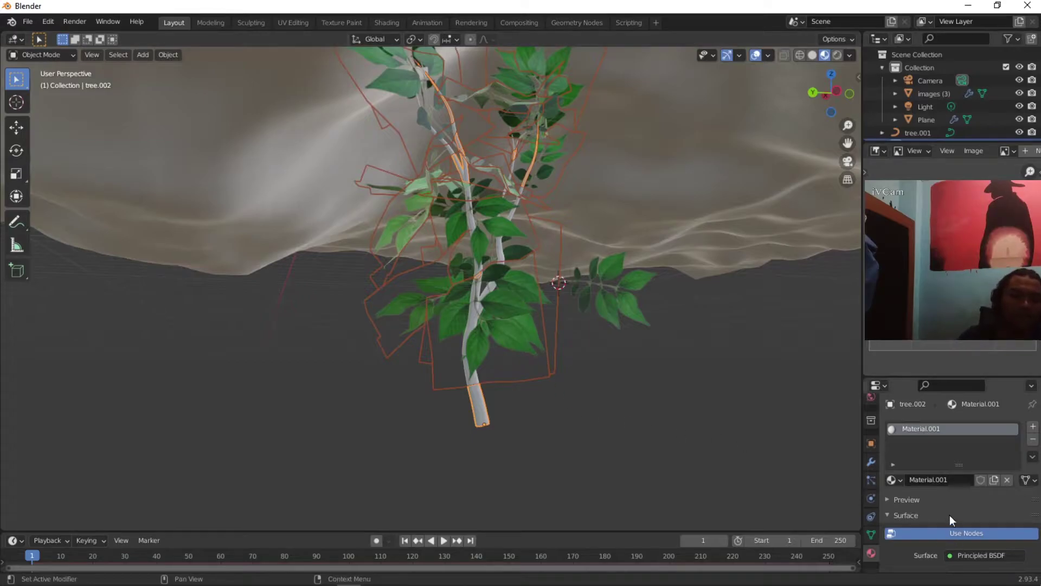
scroll(952, 514, down, 3)
click(969, 529)
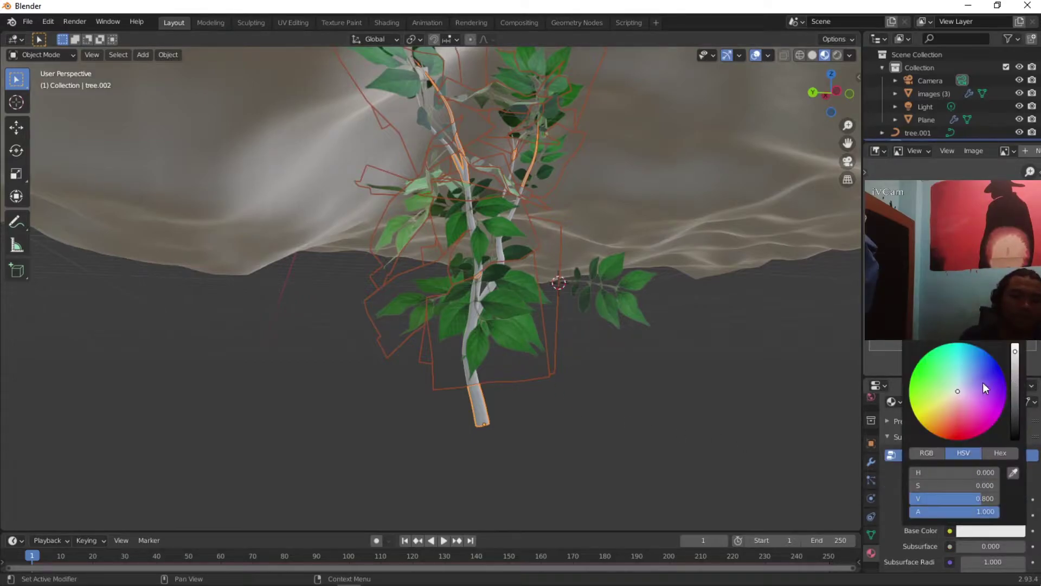
click(954, 416)
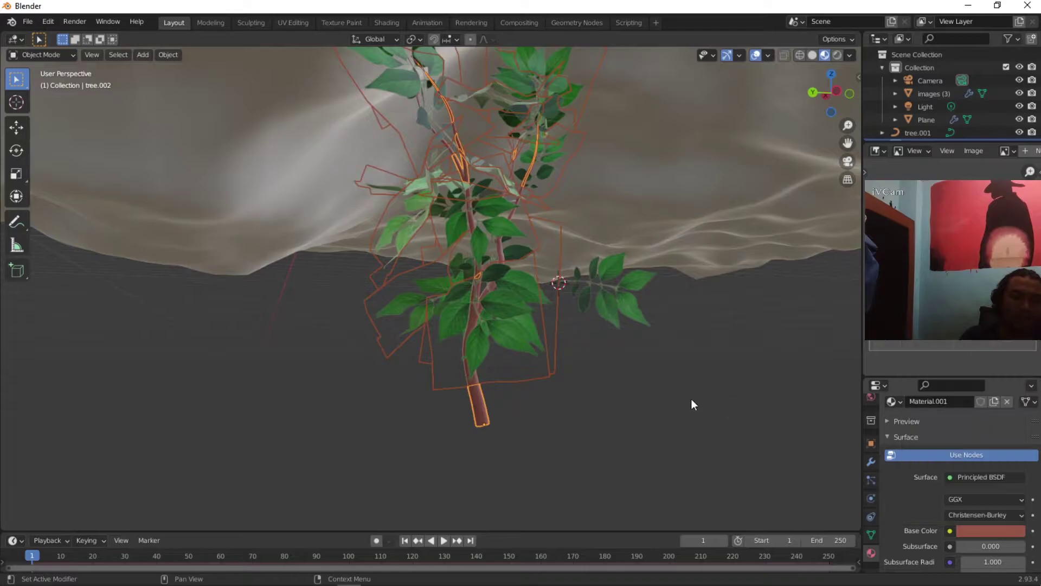
Step: Inspect the colored tree and its leaves against the surrounding landscape
scroll(641, 425, down, 2)
scroll(642, 431, up, 5)
scroll(642, 431, down, 5)
scroll(603, 395, up, 1)
scroll(678, 286, up, 5)
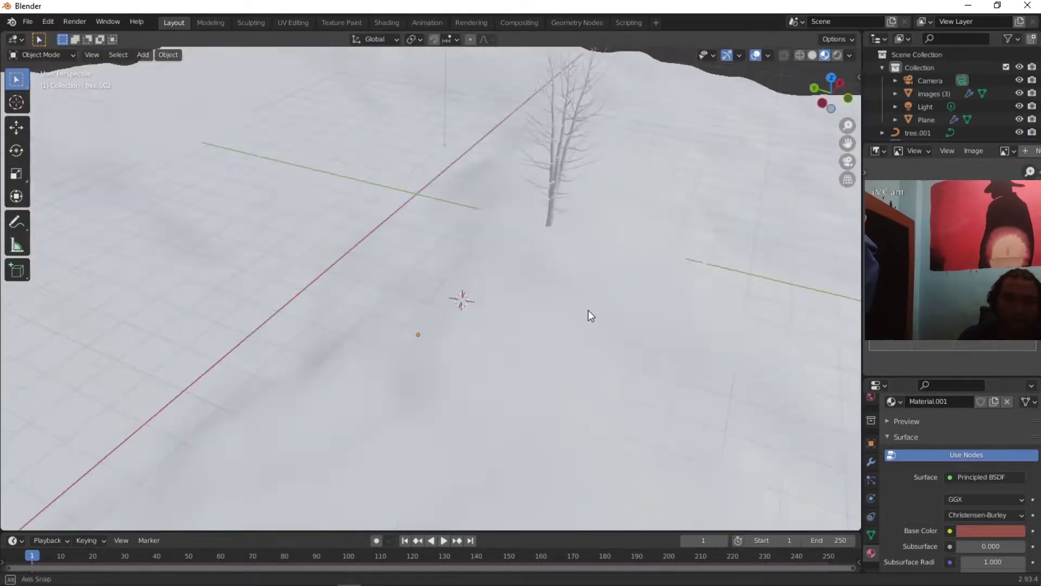
scroll(578, 290, down, 5)
middle_drag(578, 290, 409, 245)
click(409, 239)
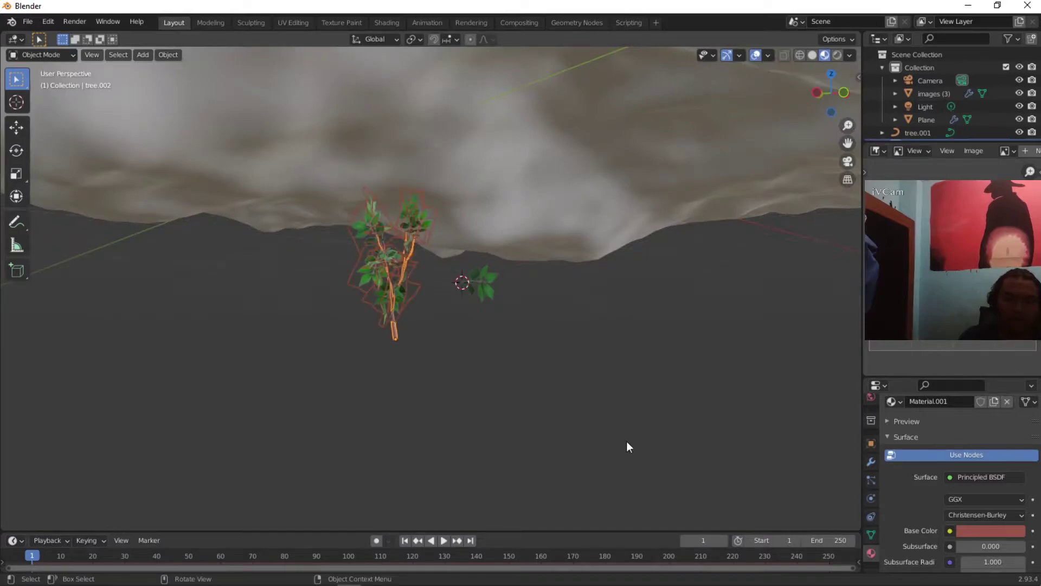
Step: Convert the tree's leaf particle system into real leaf planes and remove the particle system from the tree
click(871, 479)
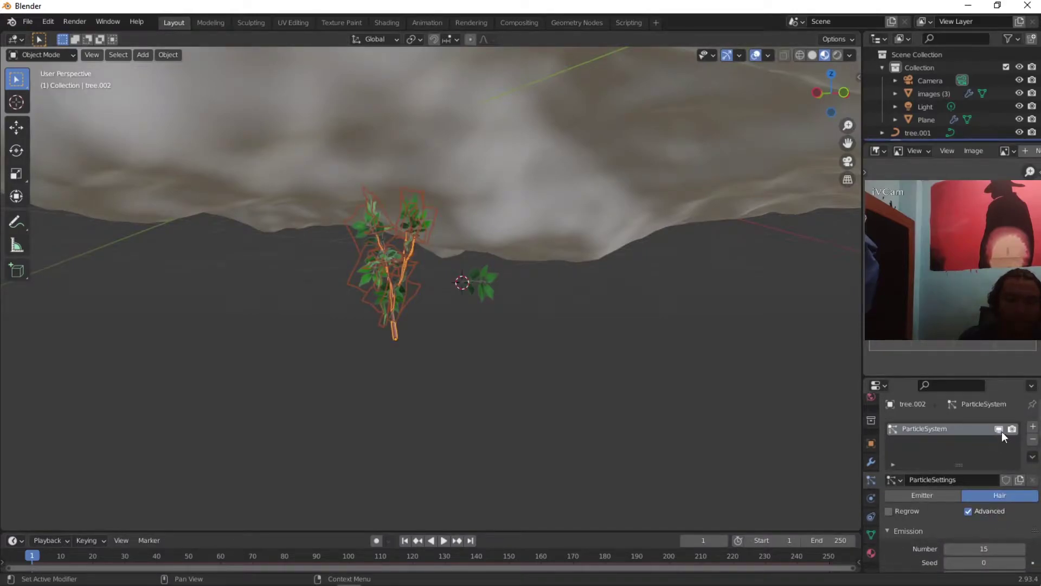
click(870, 462)
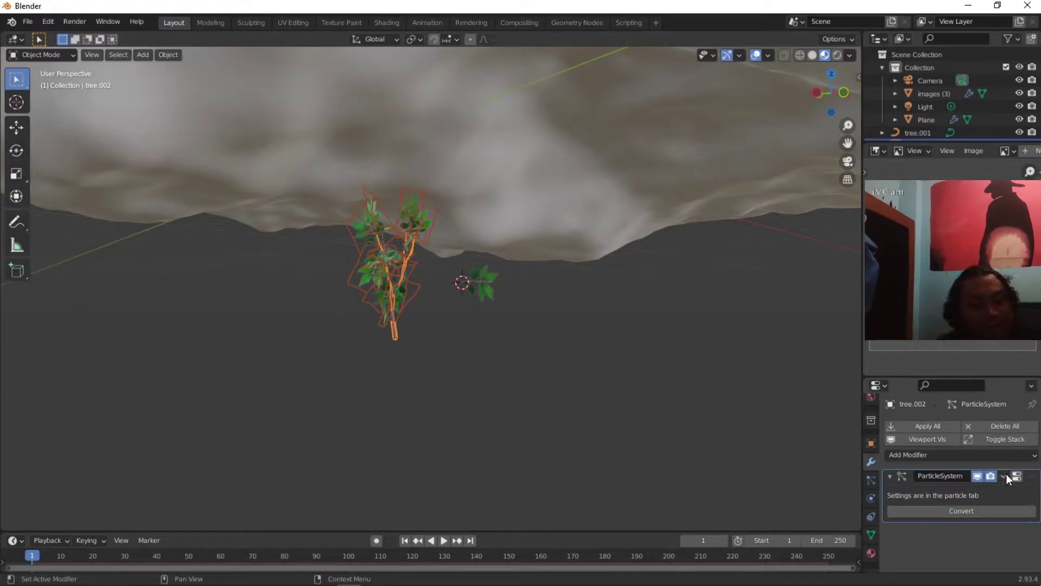
click(993, 512)
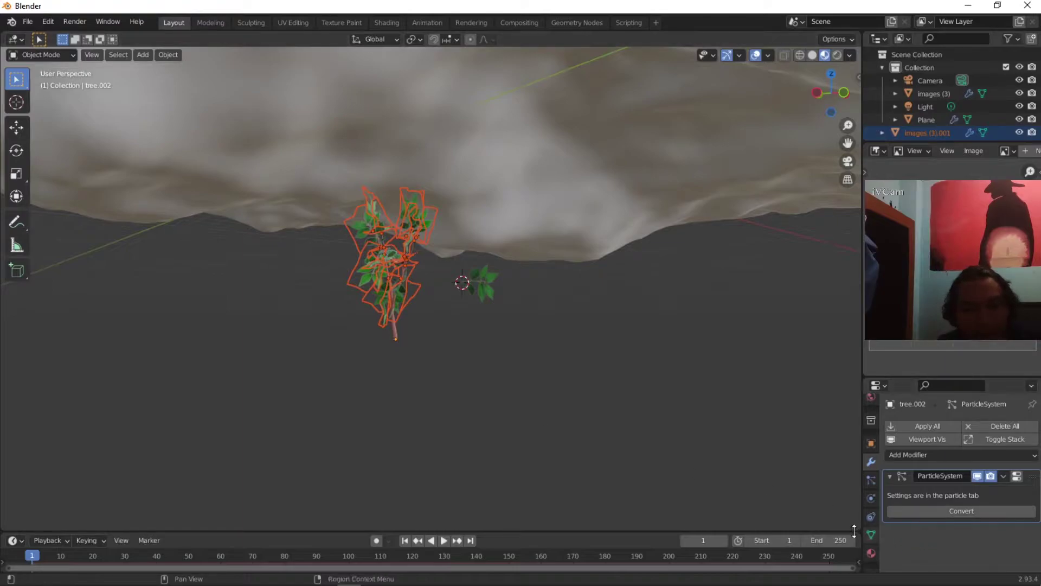
scroll(873, 520, down, 1)
click(870, 460)
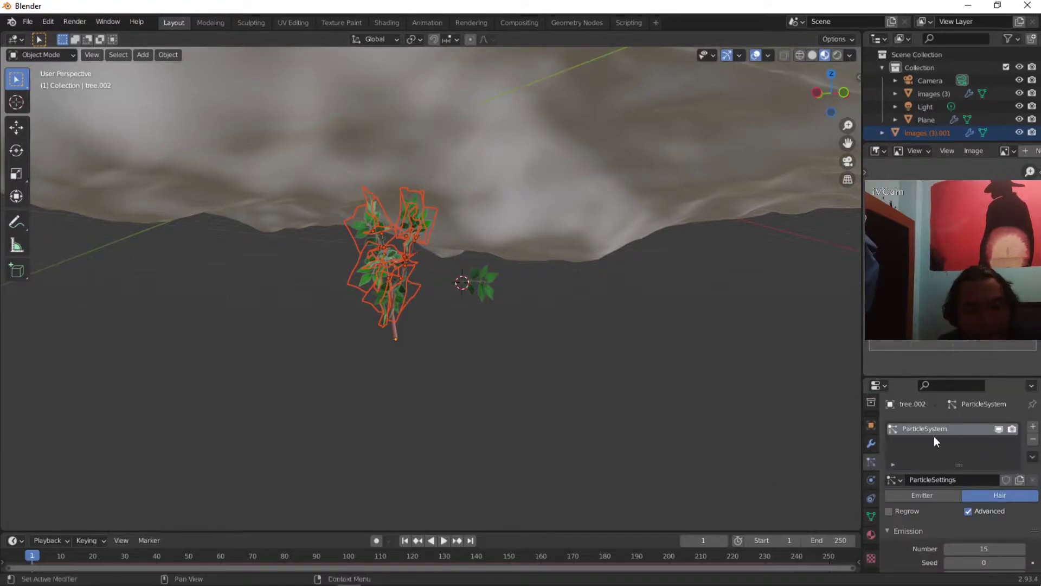
click(1032, 441)
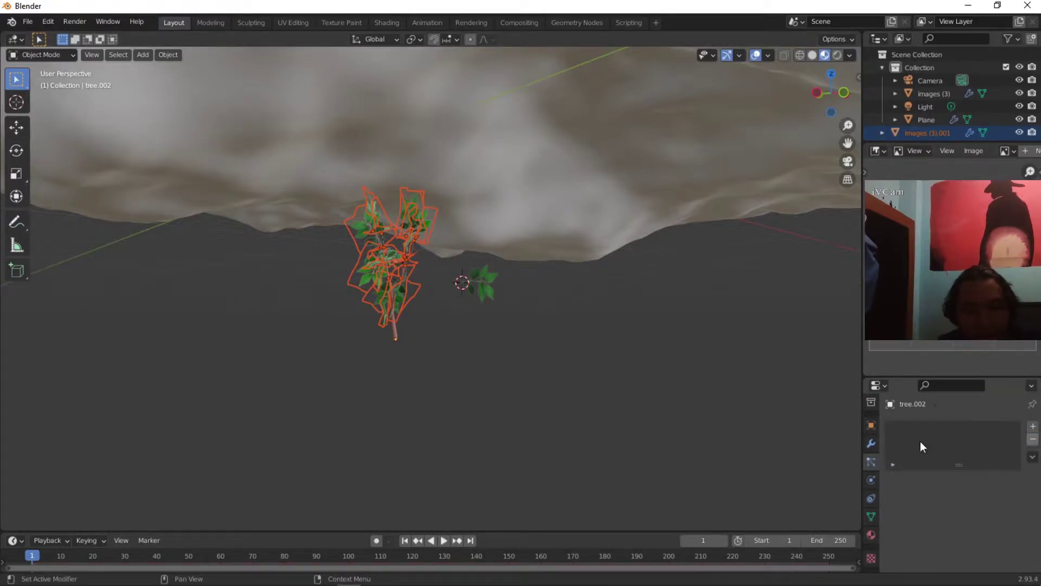
Step: Join the converted leaf planes and the tree trunk into a single object
scroll(406, 308, up, 3)
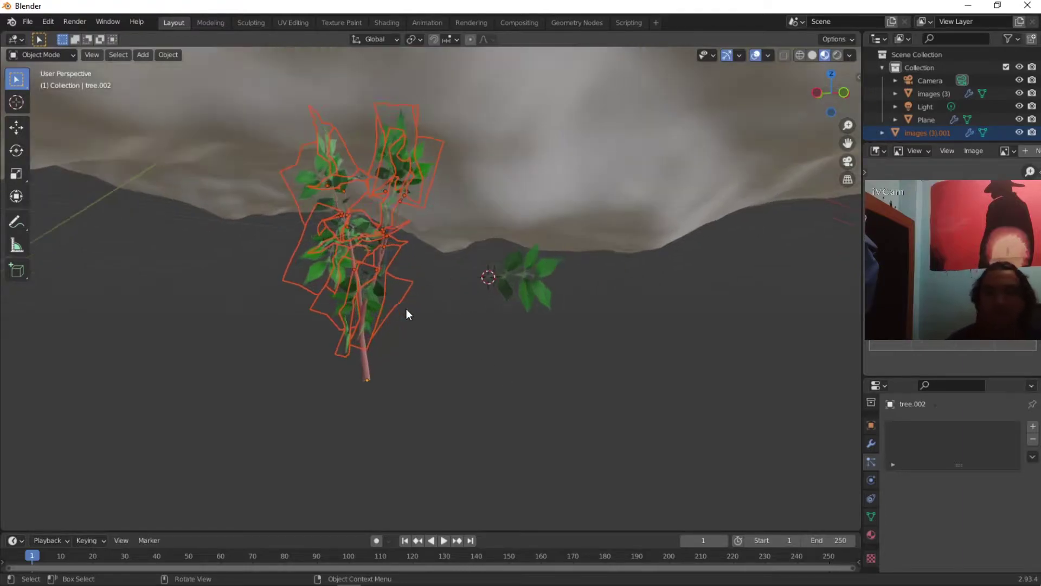
middle_drag(375, 375, 415, 340)
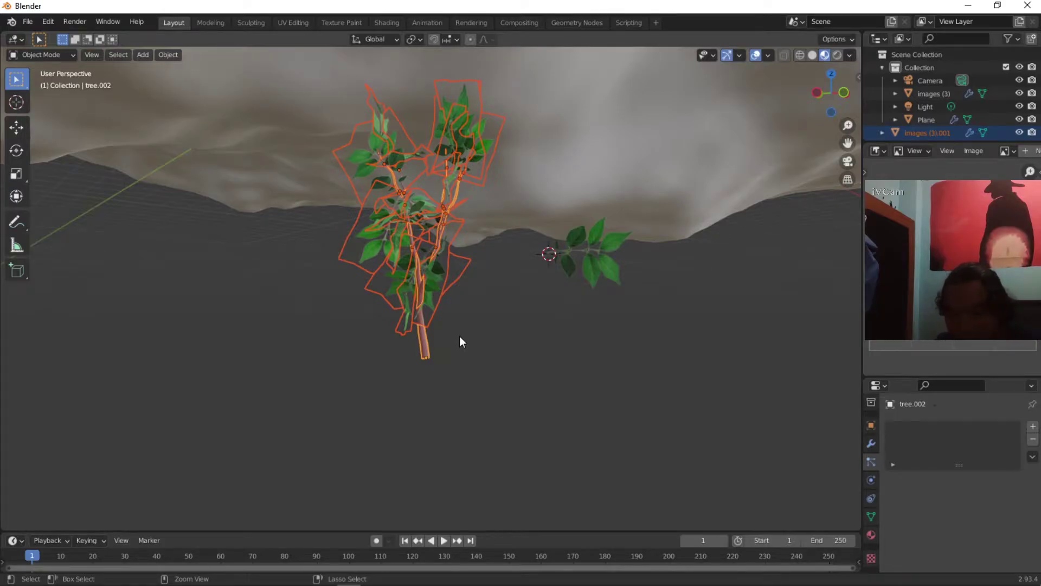
key(ctrl+j)
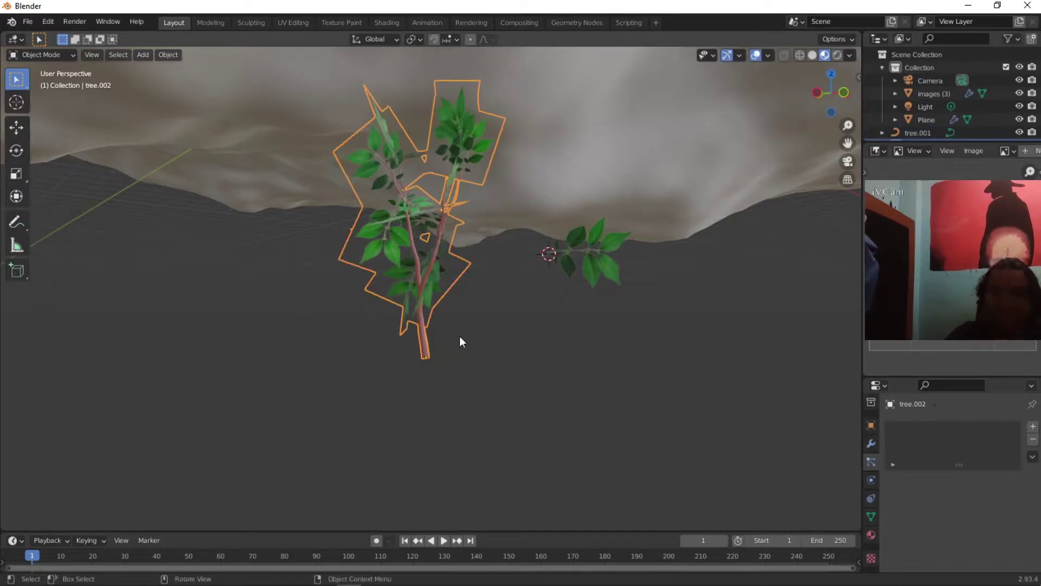
Step: Examine how the linked leaf planes sit on the branches in Edit Mode and again in Object Mode
middle_drag(454, 335, 483, 344)
scroll(483, 344, up, 3)
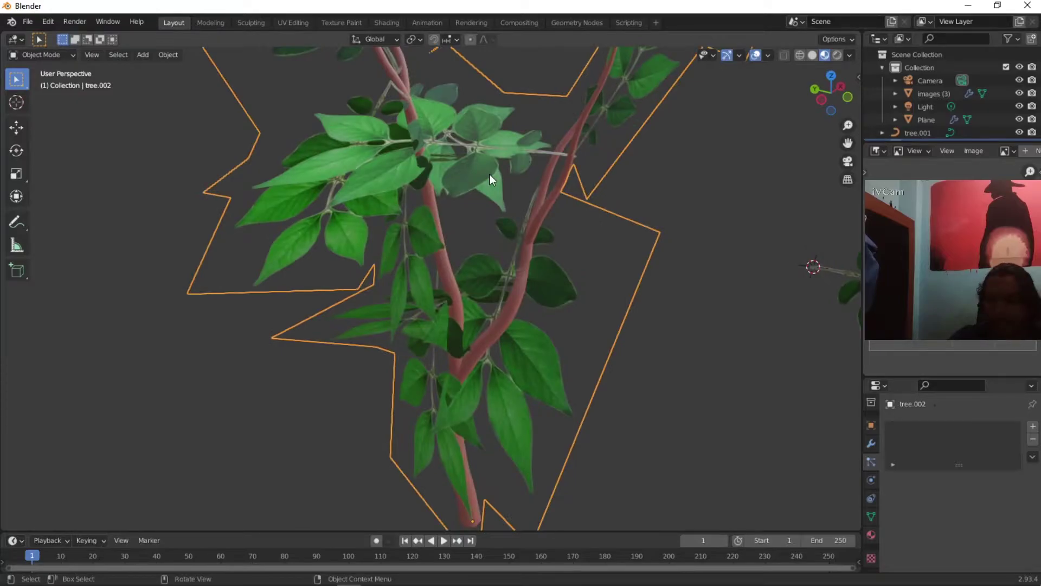
key(Tab)
middle_drag(510, 196, 467, 199)
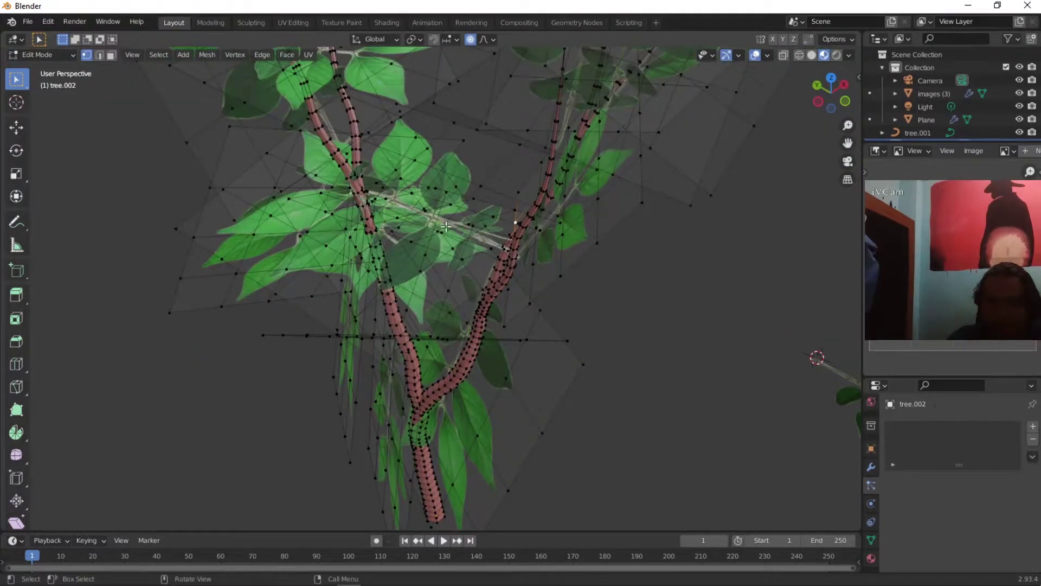
key(l)
middle_drag(529, 225, 430, 161)
key(l)
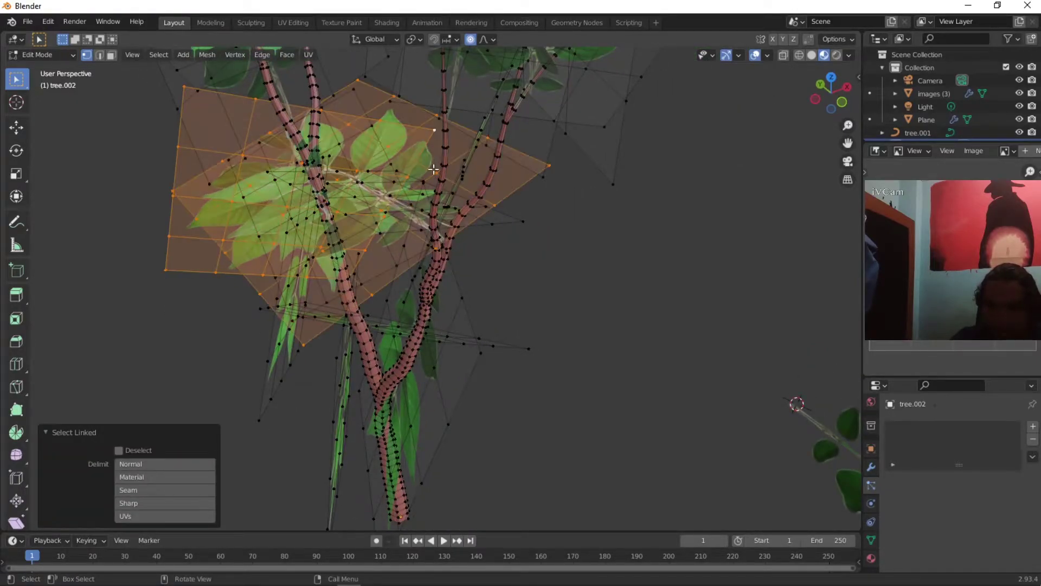
key(Tab)
scroll(391, 213, up, 2)
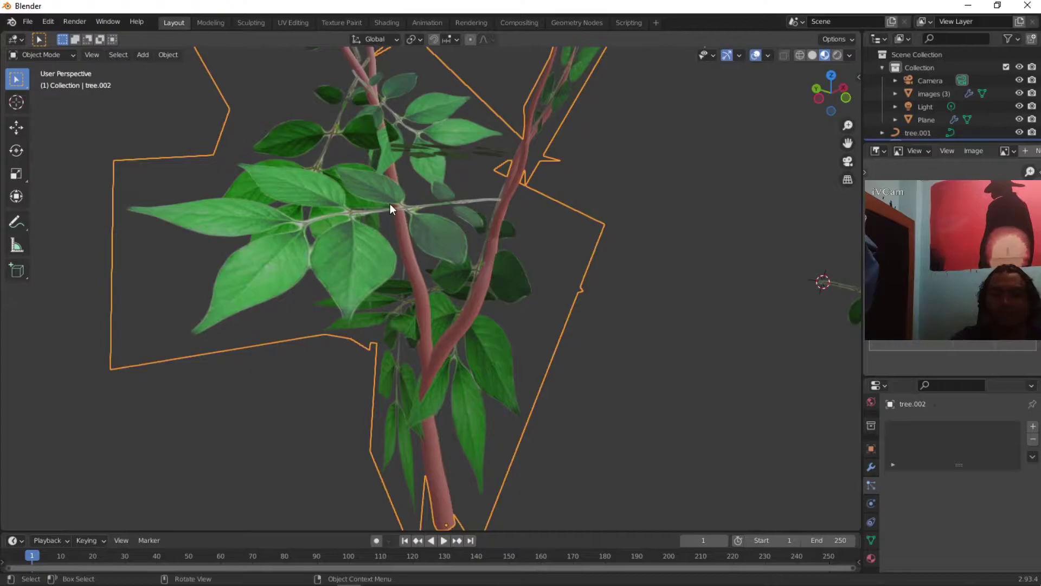
middle_drag(390, 203, 346, 195)
middle_drag(411, 239, 492, 171)
Step: In Edit Mode, clear the old selection and select the linked leaf planes around the lower trunk
key(Tab)
click(870, 468)
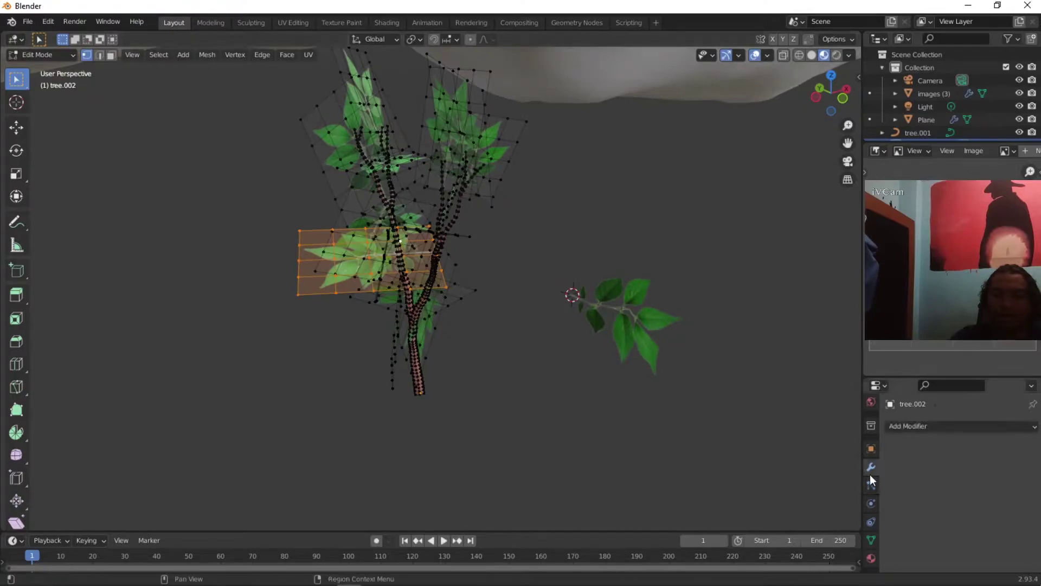
middle_drag(461, 184, 477, 273)
key(l)
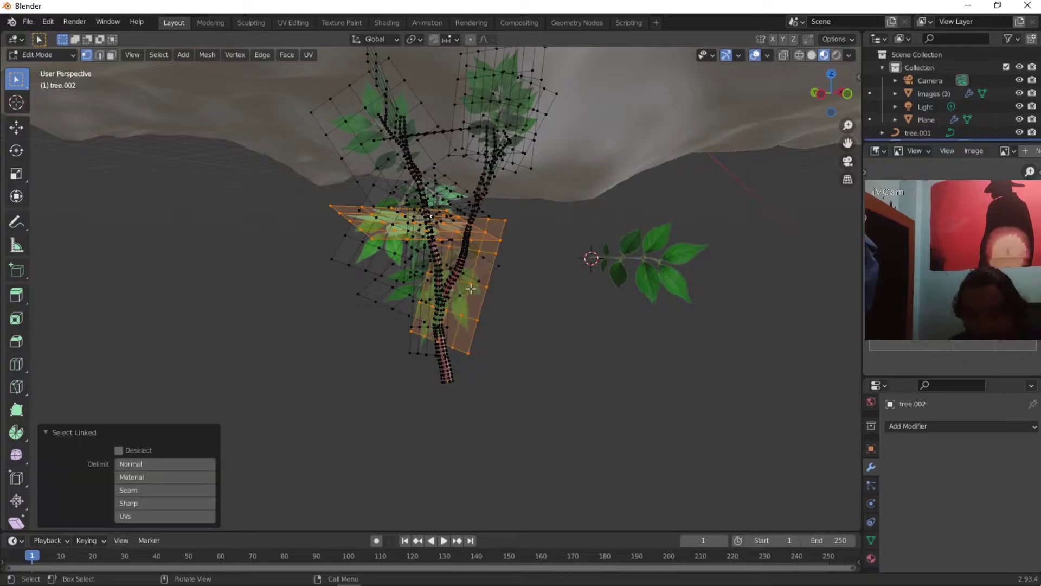
click(493, 271)
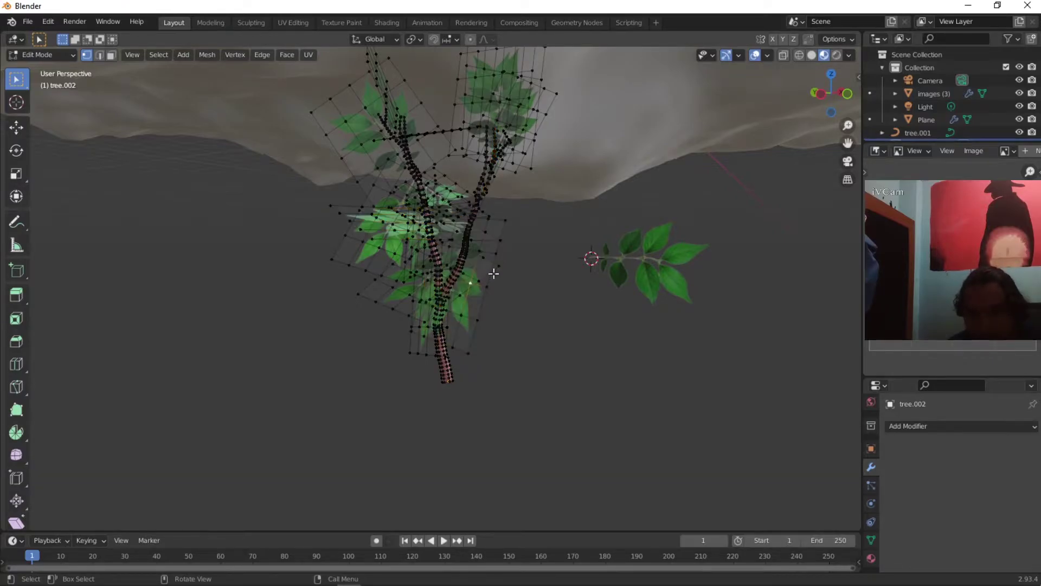
key(ctrl+l)
middle_drag(492, 271, 455, 248)
shift+click(456, 248)
key(ctrl+l)
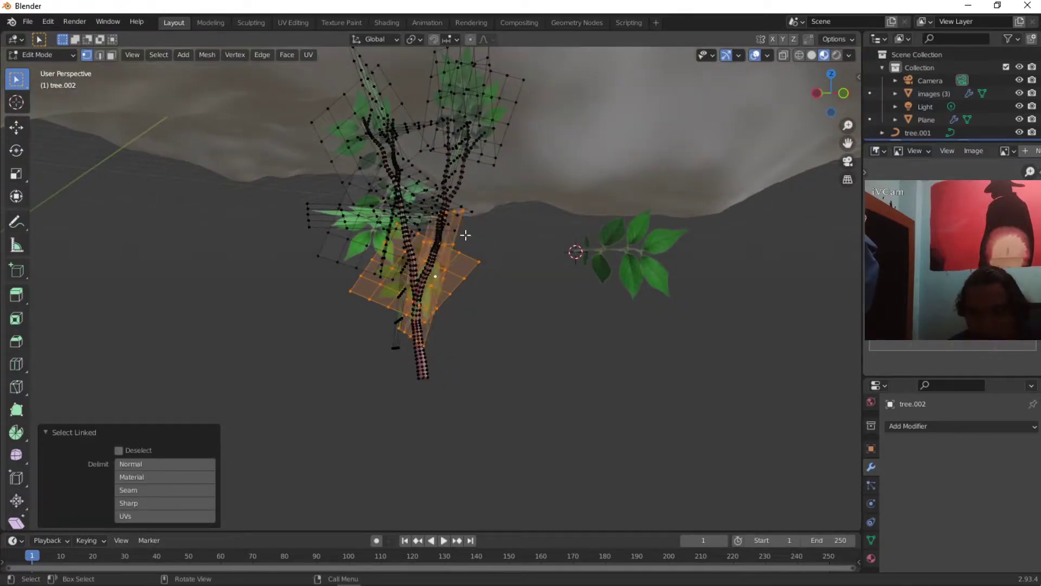
Step: Extend the selection with the linked leaf planes on the middle and upper branches, leaving the trunk unselected
shift+click(416, 179)
key(ctrl+l)
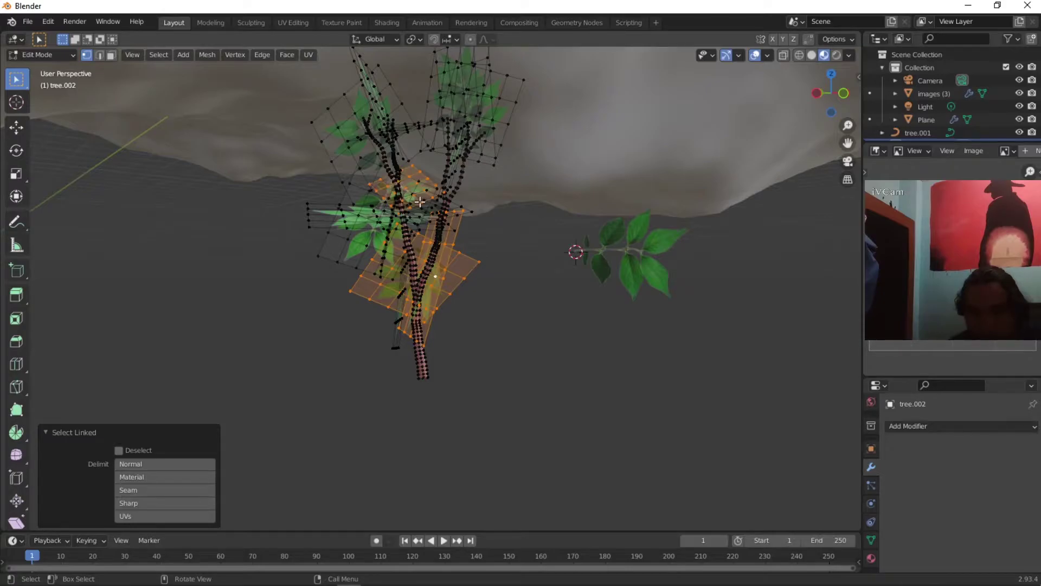
shift+click(353, 207)
key(ctrl+l)
shift+click(348, 194)
key(ctrl+l)
shift+click(317, 211)
key(ctrl+l)
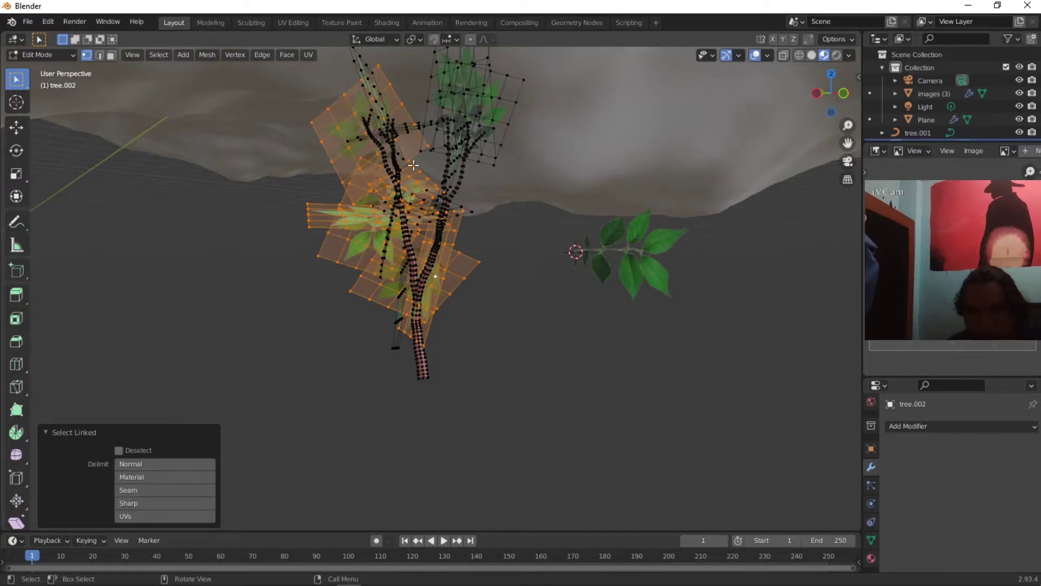
shift+click(471, 89)
key(ctrl+l)
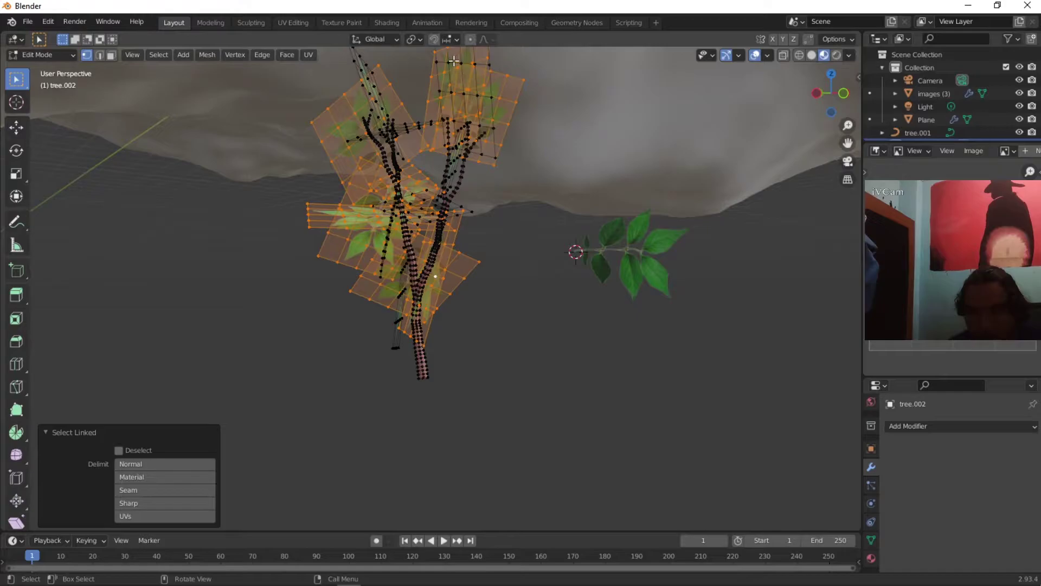
middle_drag(453, 60, 507, 121)
middle_drag(415, 61, 537, 260)
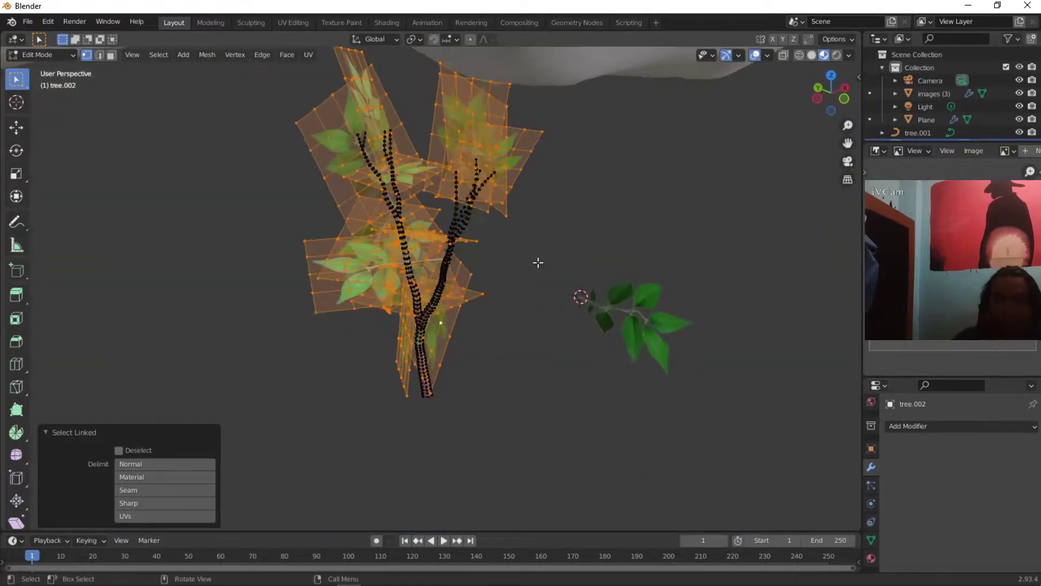
Step: Separate the selected leaf planes from the tree into their own mesh and return to Object Mode
key(p)
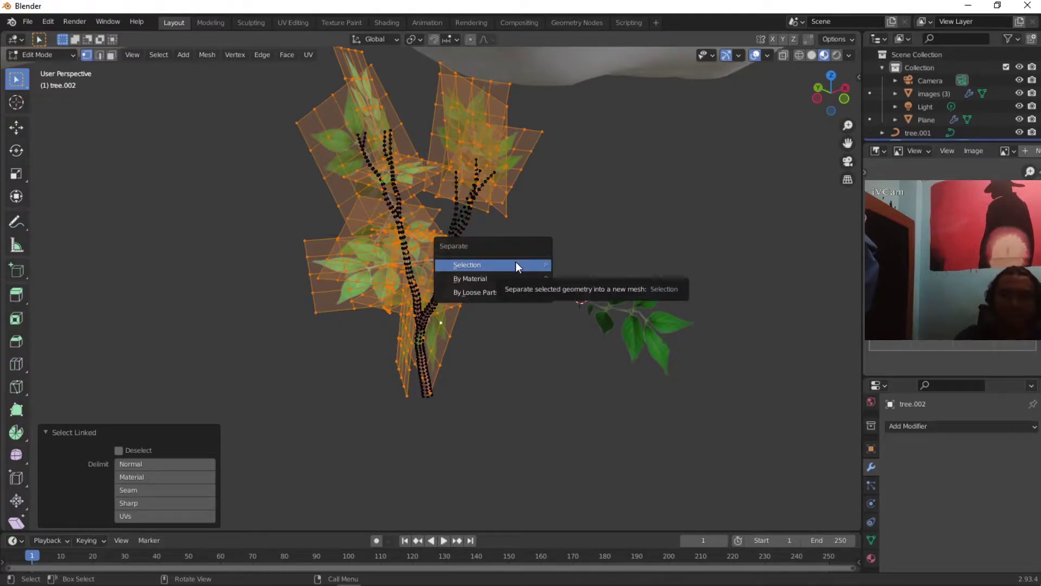
click(469, 264)
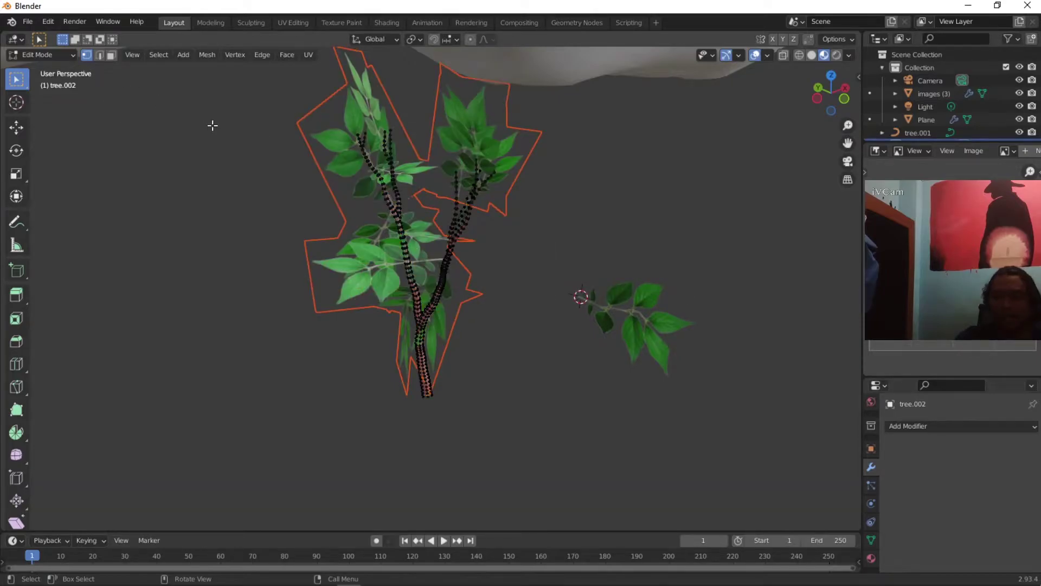
click(51, 56)
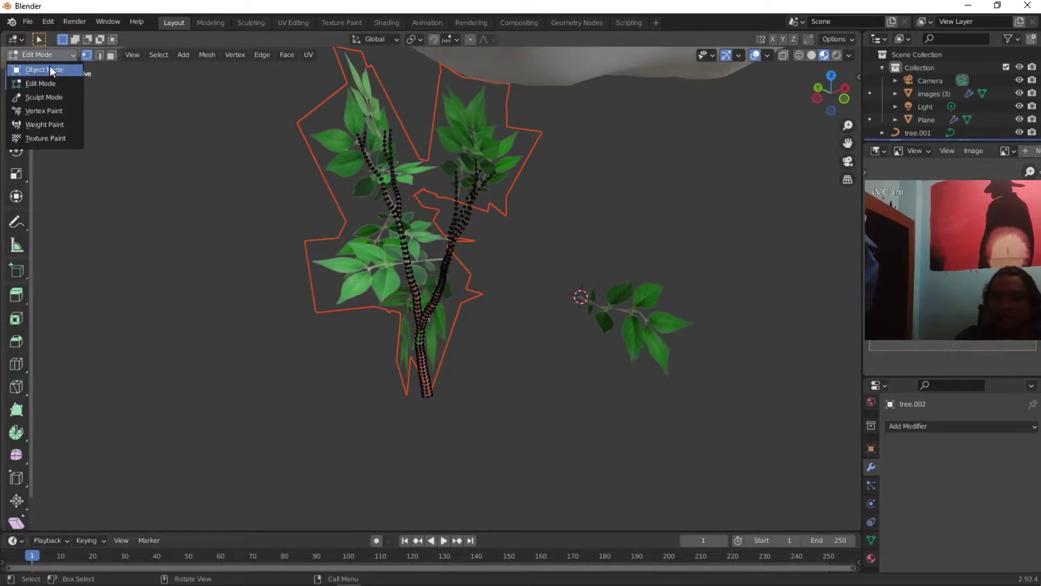
click(49, 69)
Step: Select the separated leaf mesh and add a Displace modifier to it
click(447, 238)
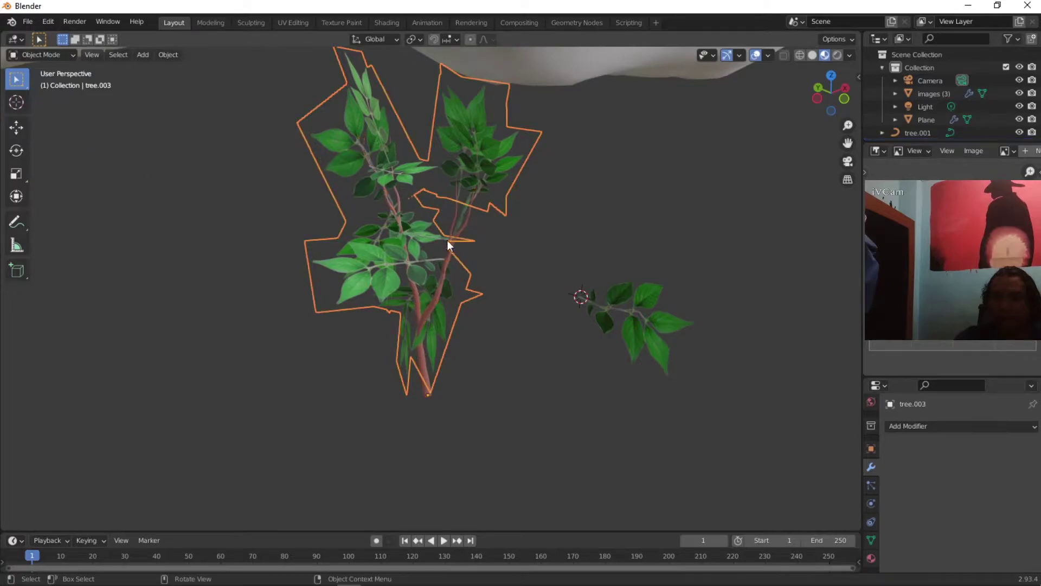
middle_drag(447, 238, 600, 239)
middle_drag(502, 249, 372, 252)
click(426, 369)
click(425, 358)
click(435, 373)
click(401, 260)
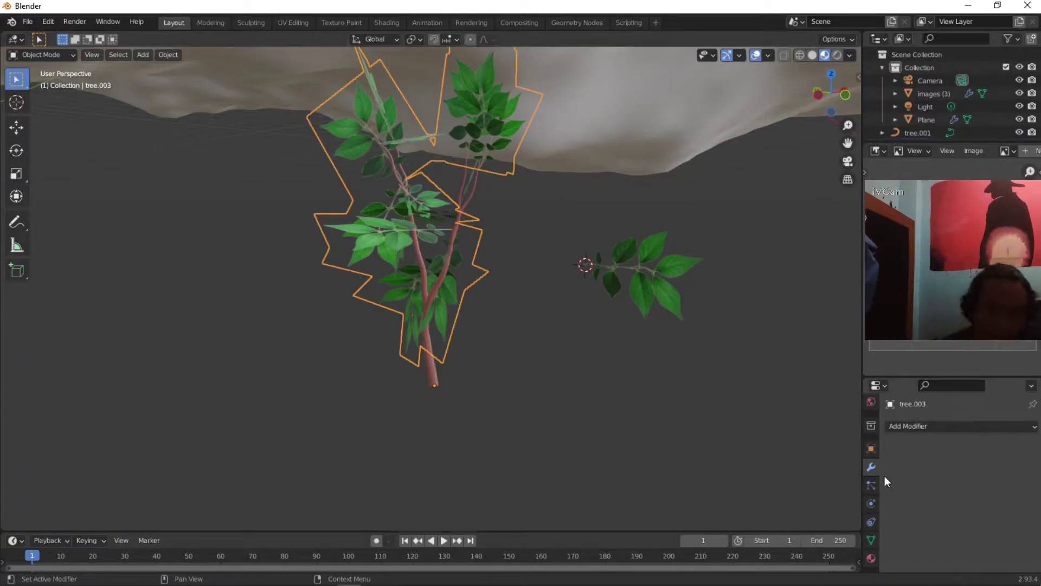
click(896, 426)
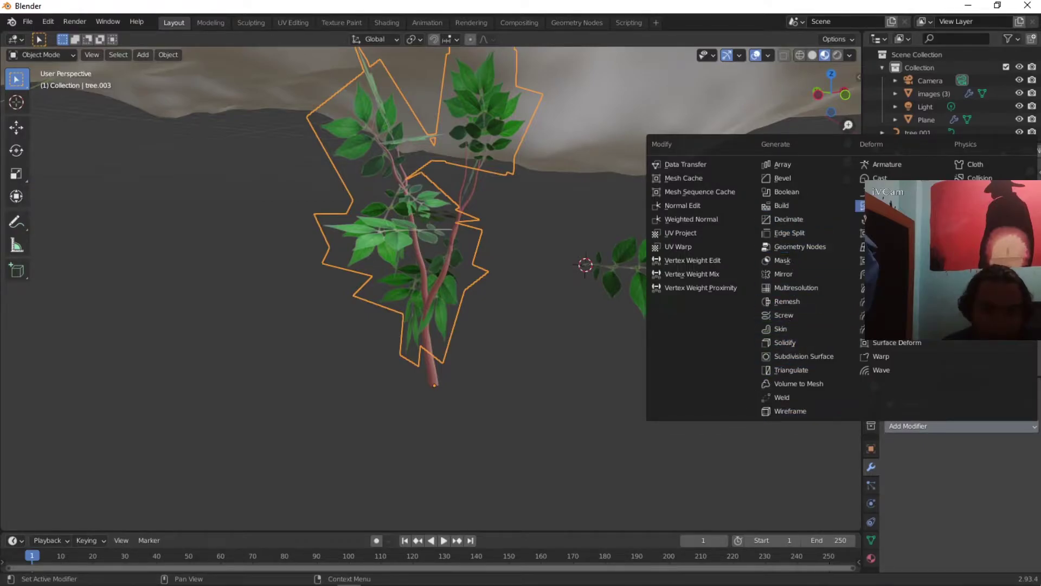
click(879, 205)
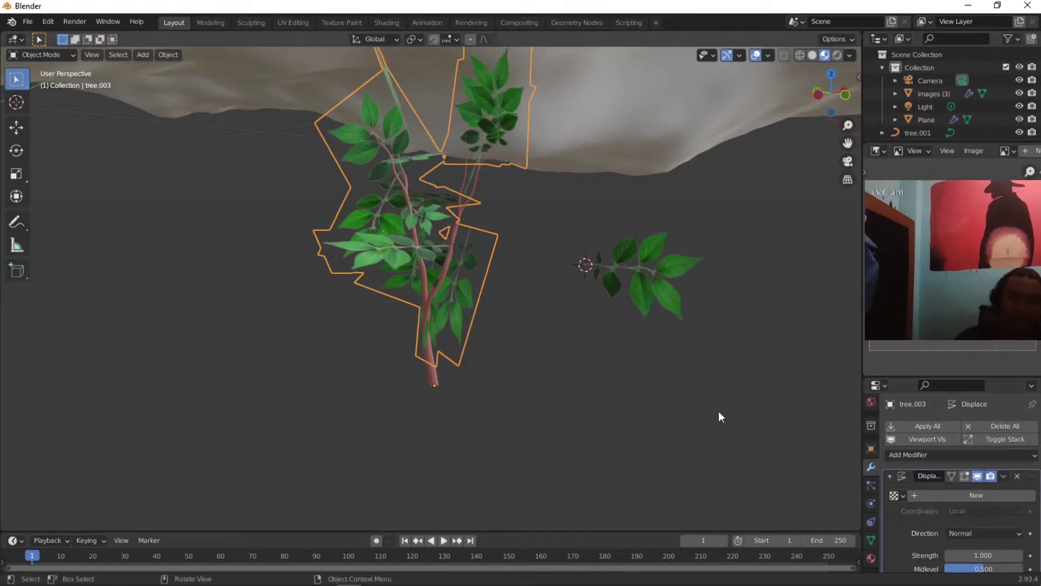
Step: Assign the existing Texture.001 to the leaf mesh's Displace modifier
middle_drag(575, 314, 537, 288)
scroll(926, 547, down, 1)
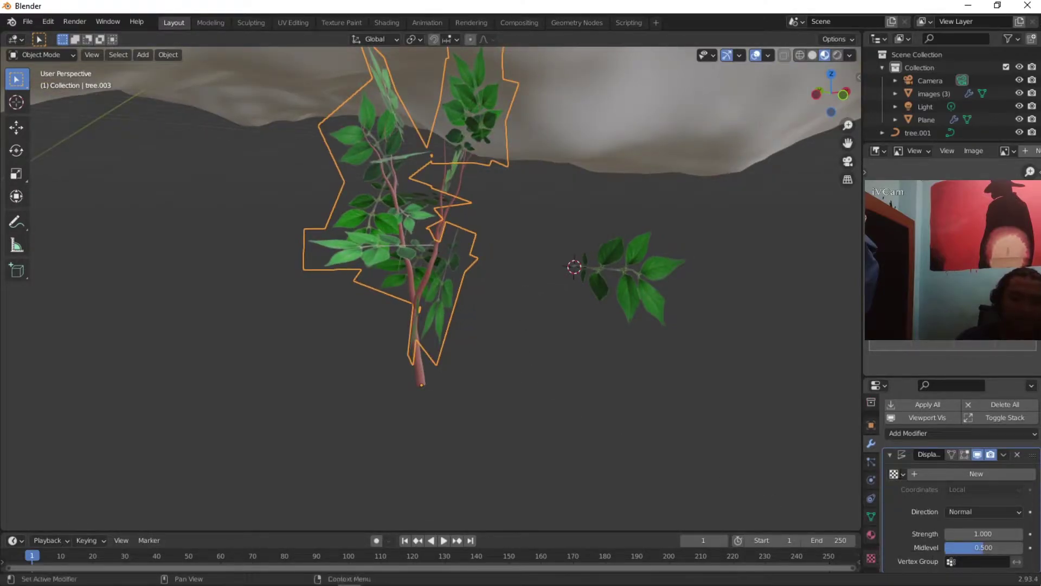
click(894, 474)
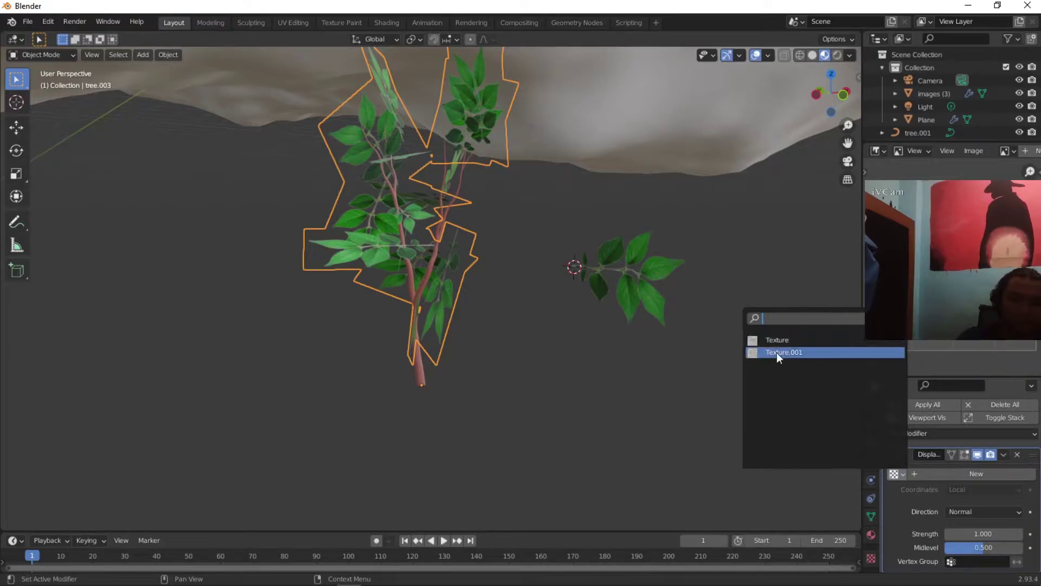
click(776, 353)
scroll(568, 344, up, 5)
middle_drag(568, 344, 543, 342)
Step: Apply all modifiers on the separated leaf mesh and inspect the displaced leaves around the trunk
click(167, 54)
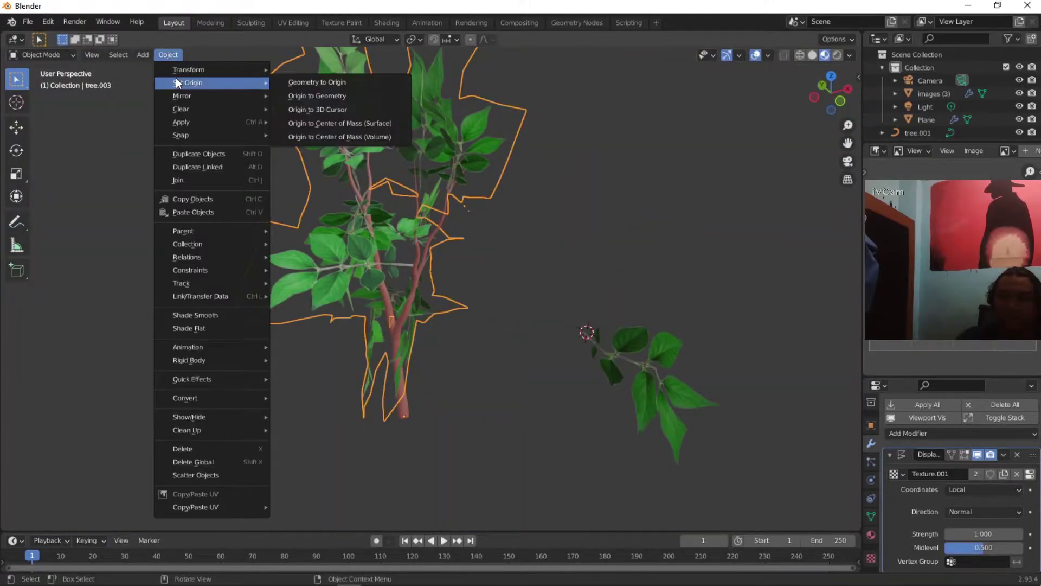
mouse_move(228, 122)
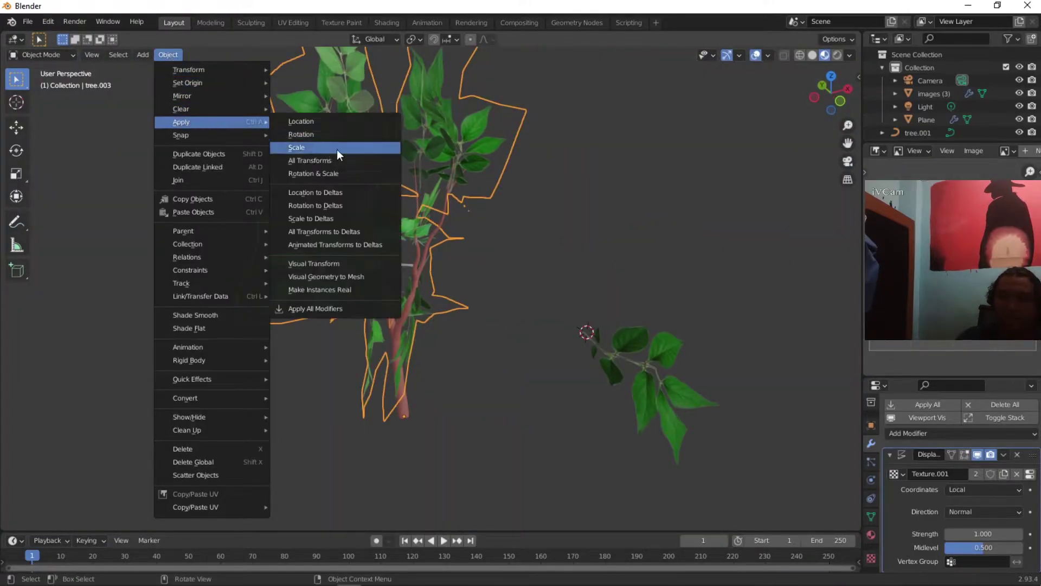
click(308, 307)
middle_drag(438, 310, 404, 271)
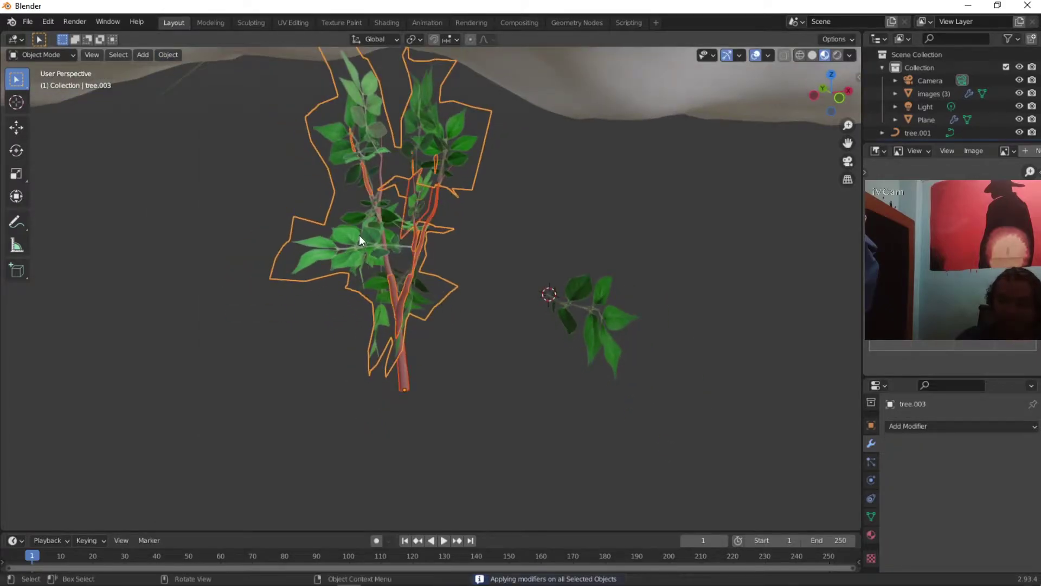
middle_drag(521, 223, 536, 273)
scroll(530, 284, up, 8)
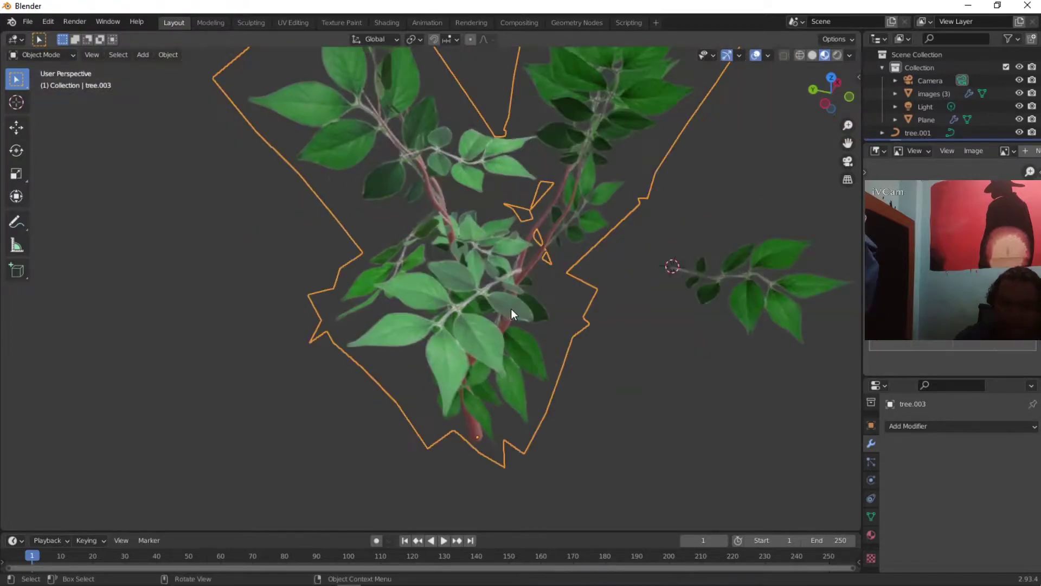
scroll(434, 301, down, 5)
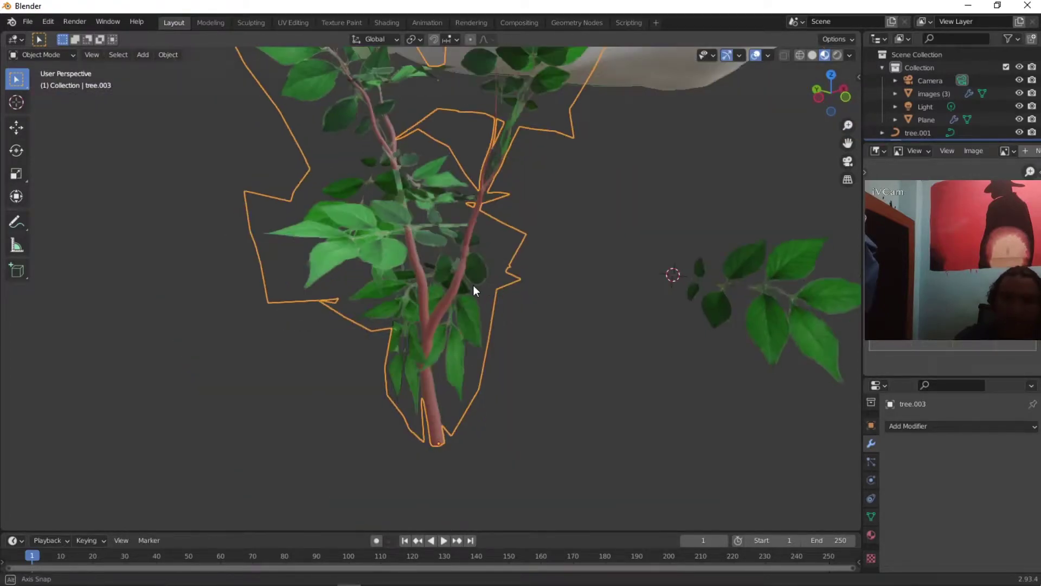
scroll(404, 269, down, 6)
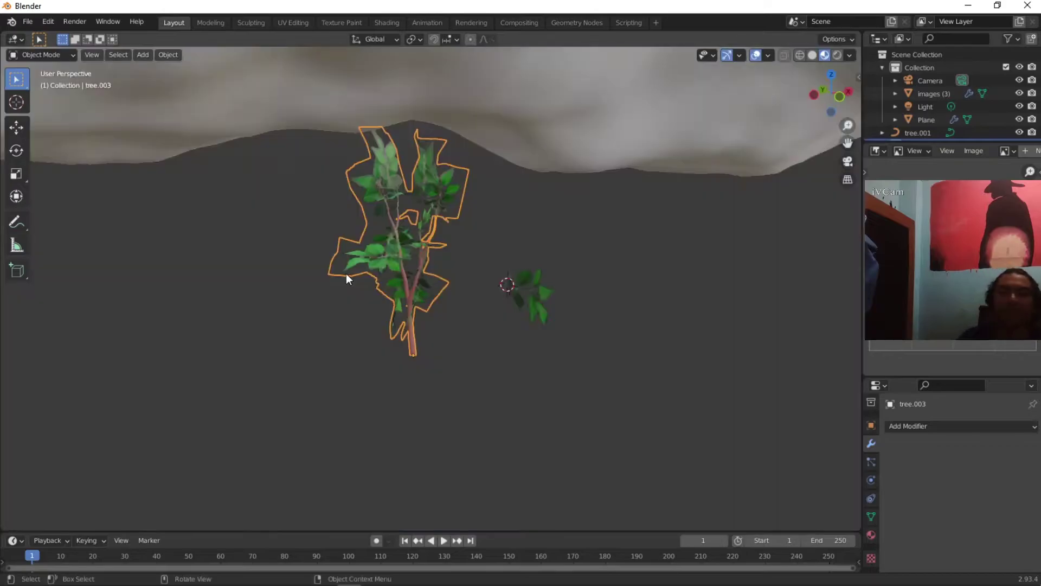
Step: Select the bare tree standing on the hills and convert it from a curve to a mesh
middle_drag(430, 284, 417, 227)
click(469, 280)
scroll(469, 281, up, 5)
click(163, 54)
mouse_move(182, 122)
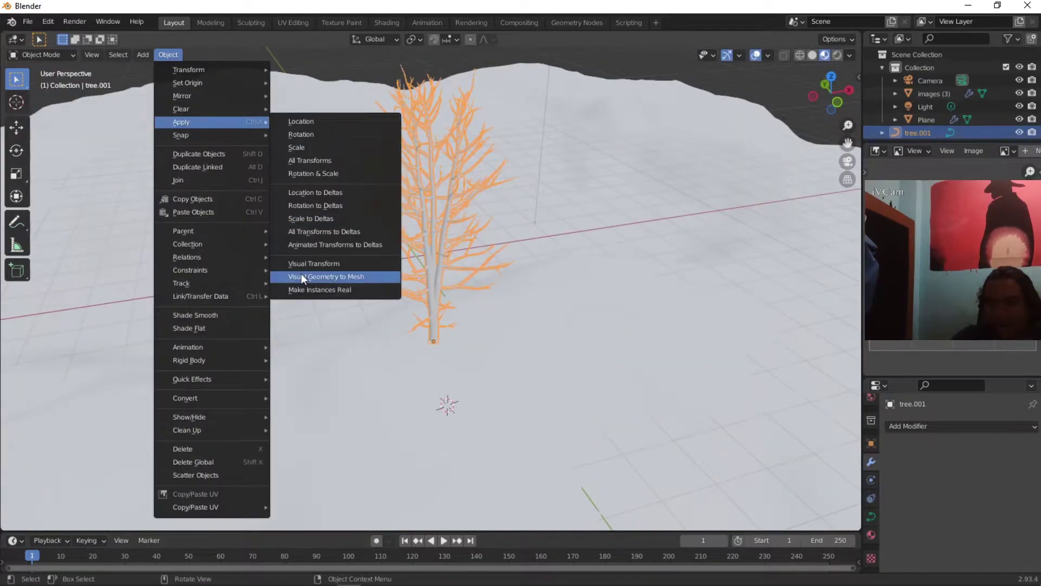
mouse_move(184, 398)
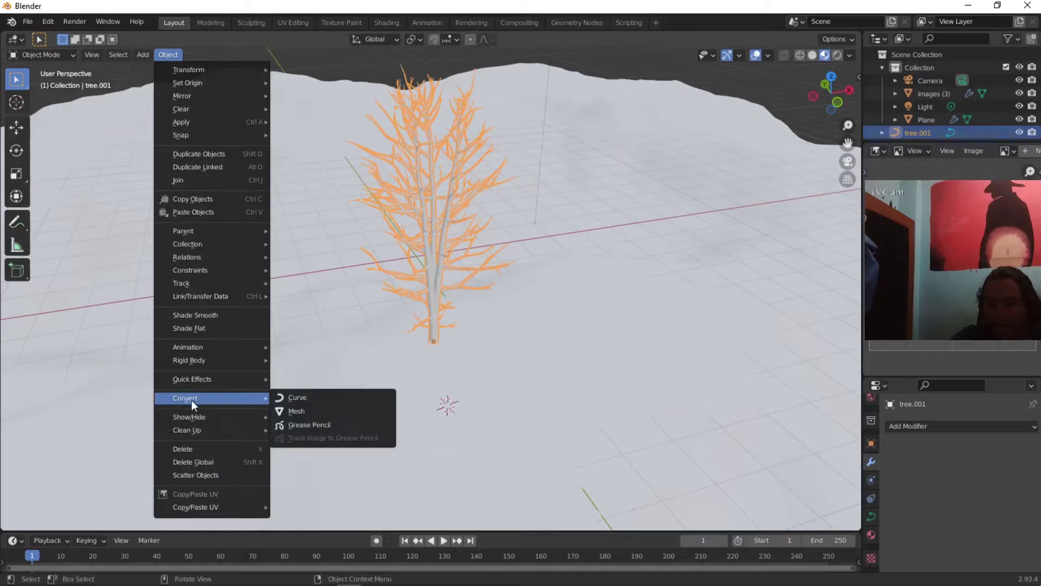
click(301, 411)
mouse_move(537, 348)
middle_down()
mouse_move(563, 343)
mouse_move(483, 351)
mouse_move(521, 358)
middle_up()
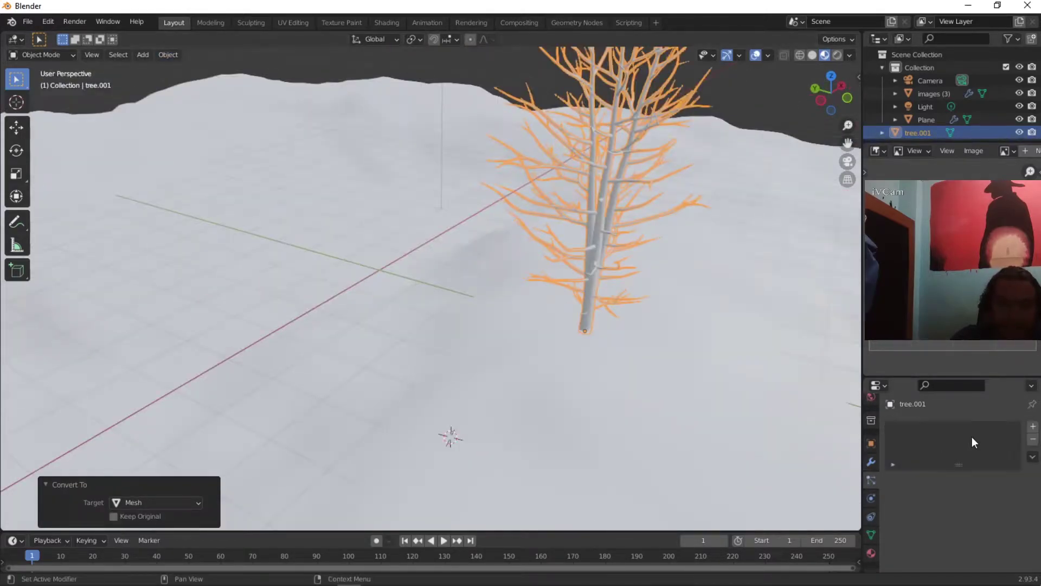
Step: Switch the bare tree to Weight Paint mode and paint full weight over its upper branches
click(54, 54)
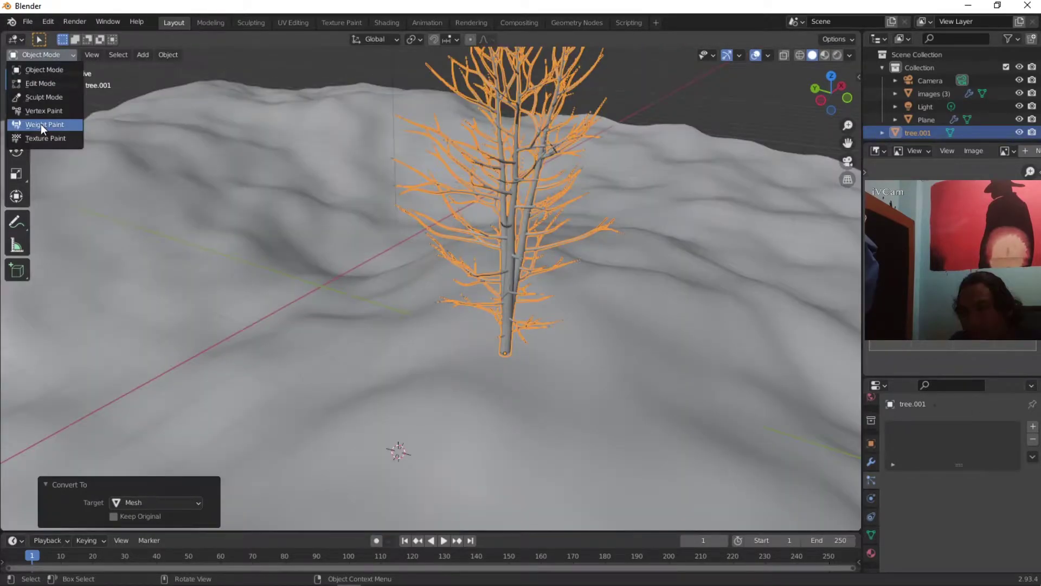
click(41, 126)
middle_drag(625, 244, 324, 87)
scroll(614, 169, down, 4)
middle_drag(615, 169, 522, 193)
scroll(503, 191, up, 3)
scroll(504, 192, up, 1)
drag(402, 160, 396, 122)
scroll(307, 112, down, 1)
middle_drag(350, 133, 356, 139)
mouse_move(372, 158)
mouse_down()
mouse_move(444, 120)
mouse_move(462, 98)
mouse_up()
Step: Paint full weight on the middle and lower outer branches from several sides, leaving the lower trunk unpainted, and return to Object Mode
middle_drag(505, 211, 430, 233)
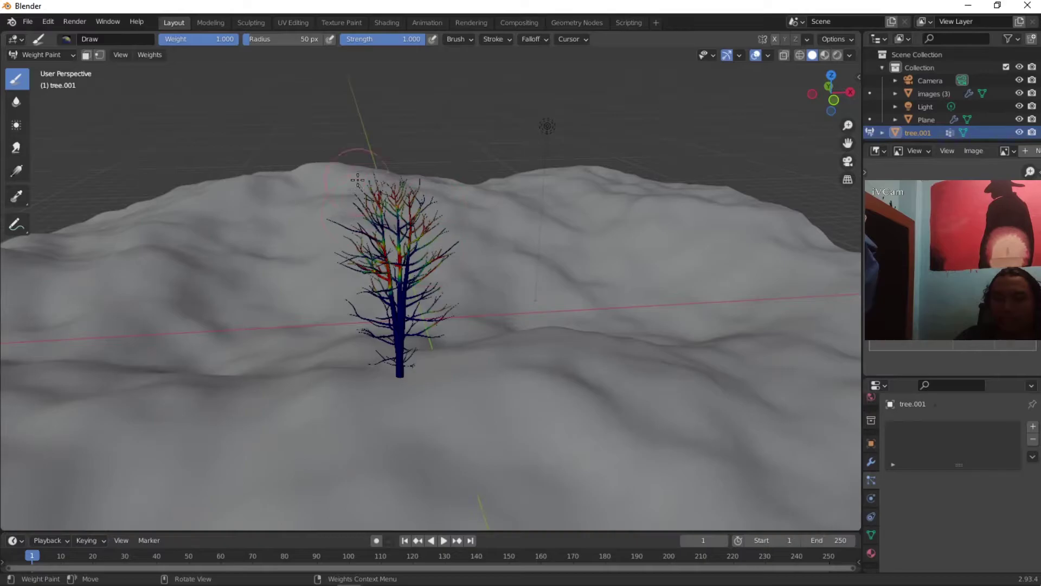
middle_drag(323, 196, 330, 263)
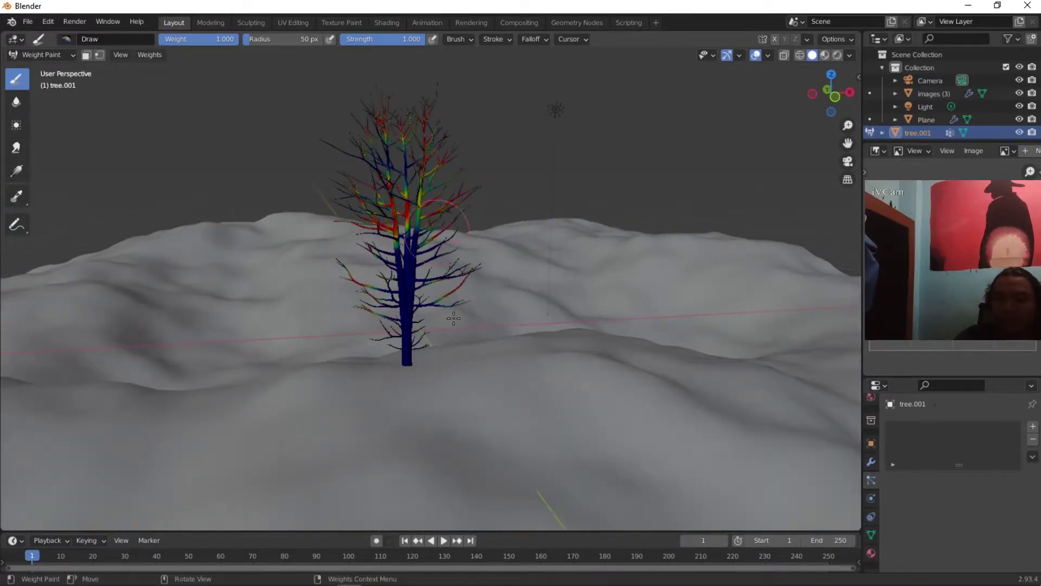
middle_drag(461, 222, 360, 233)
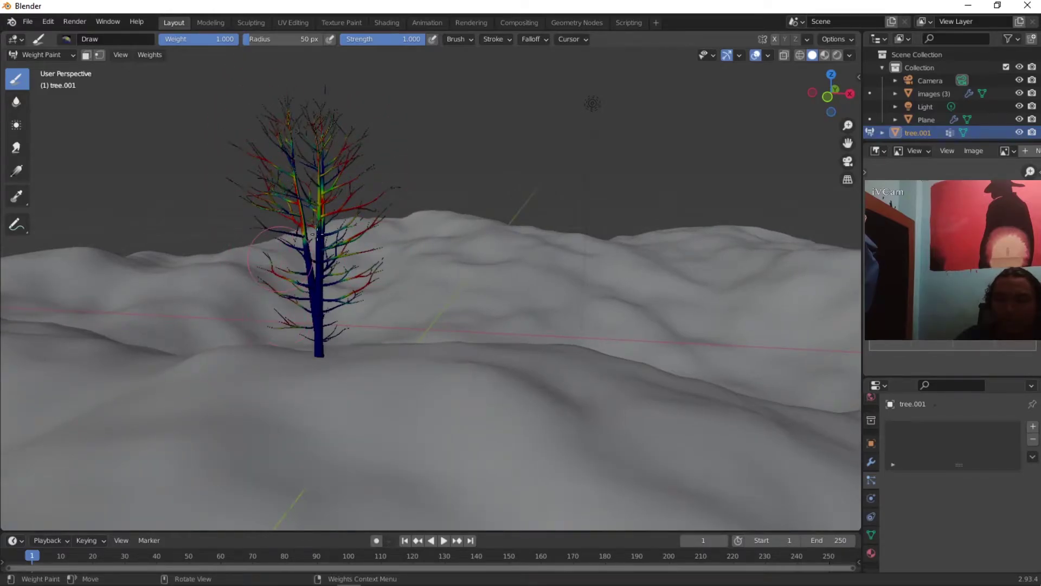
middle_drag(308, 235, 309, 320)
mouse_move(295, 193)
mouse_down()
mouse_move(291, 167)
mouse_move(225, 116)
mouse_move(204, 144)
mouse_move(195, 111)
mouse_up()
middle_drag(195, 111, 377, 290)
mouse_move(402, 217)
middle_down()
mouse_move(385, 230)
mouse_move(564, 239)
middle_up()
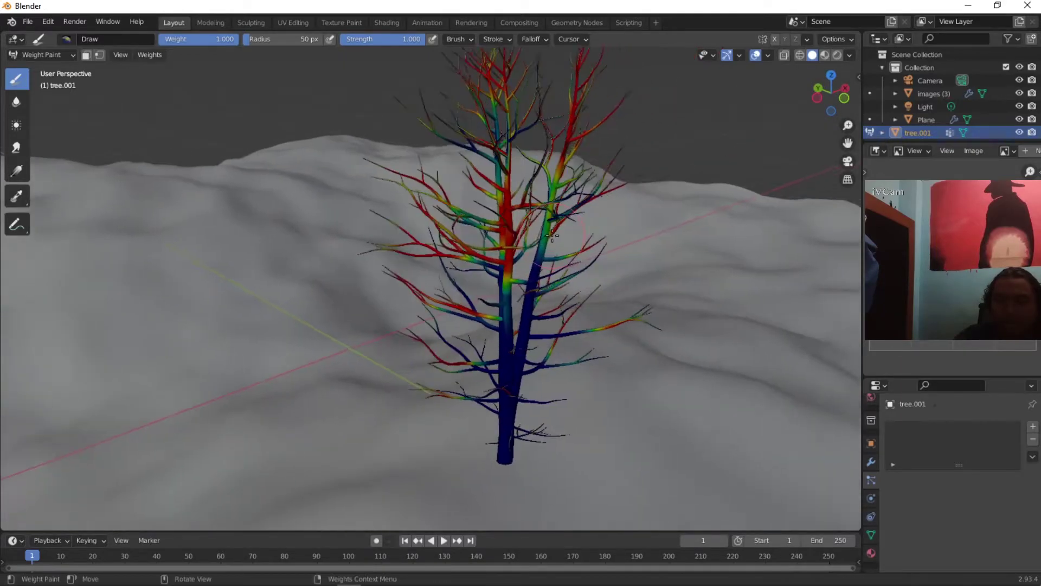
scroll(564, 238, down, 3)
click(54, 55)
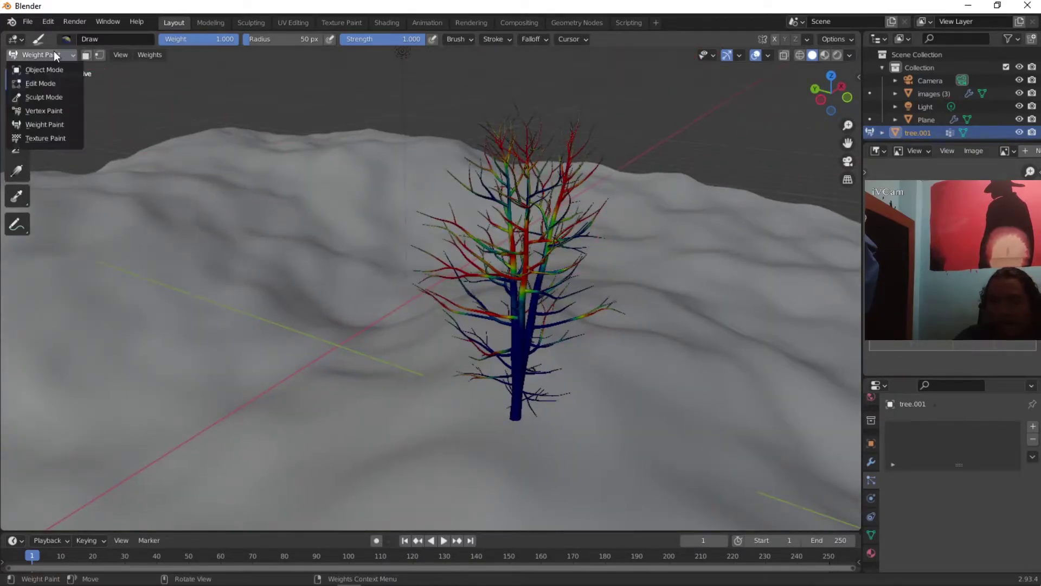
click(38, 68)
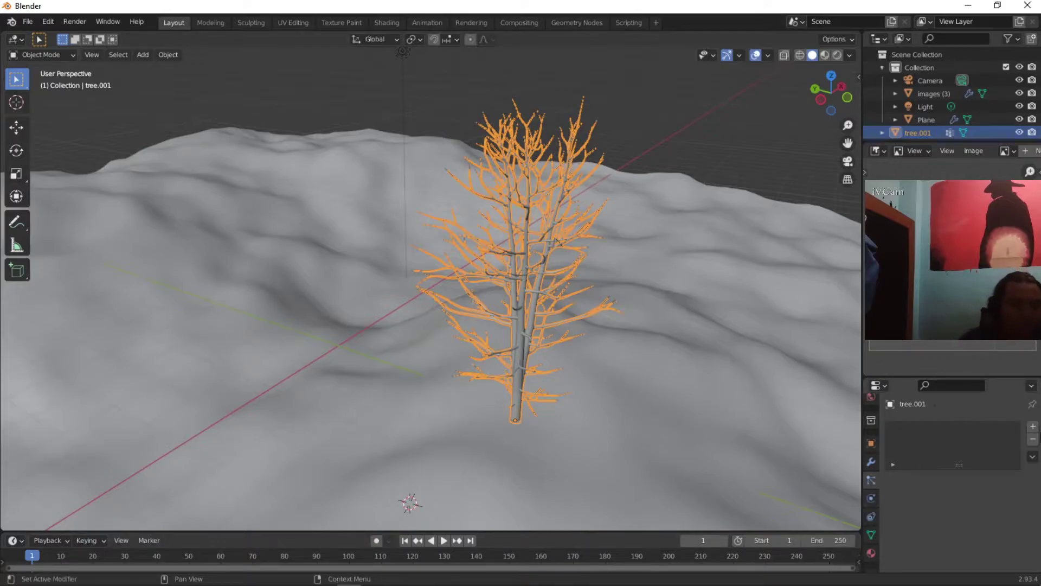
Step: Add a Hair particle system to the bare tree and set its density vertex group to the painted Group
click(1033, 426)
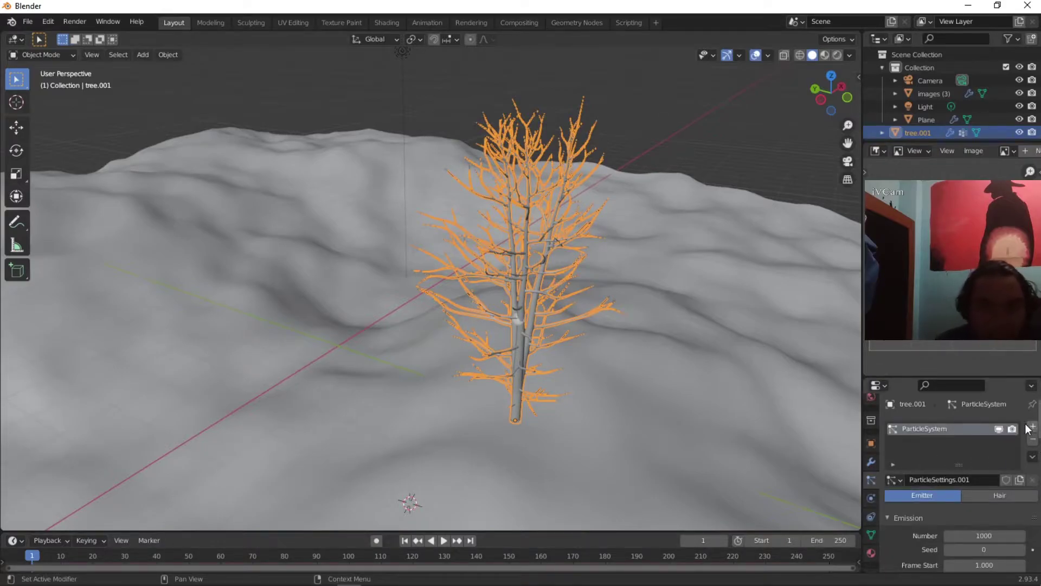
click(990, 495)
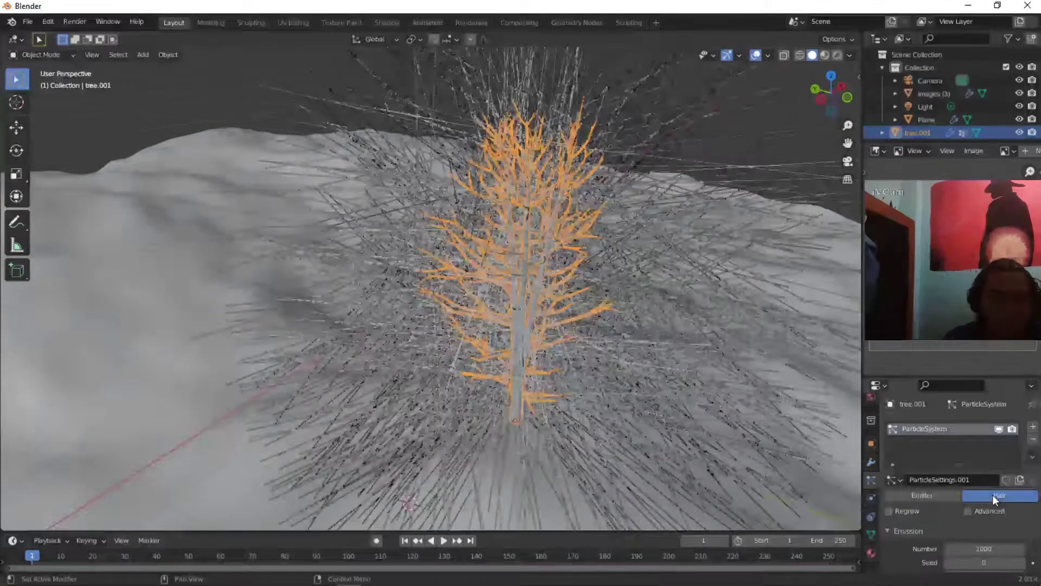
scroll(966, 521, down, 6)
scroll(960, 531, down, 8)
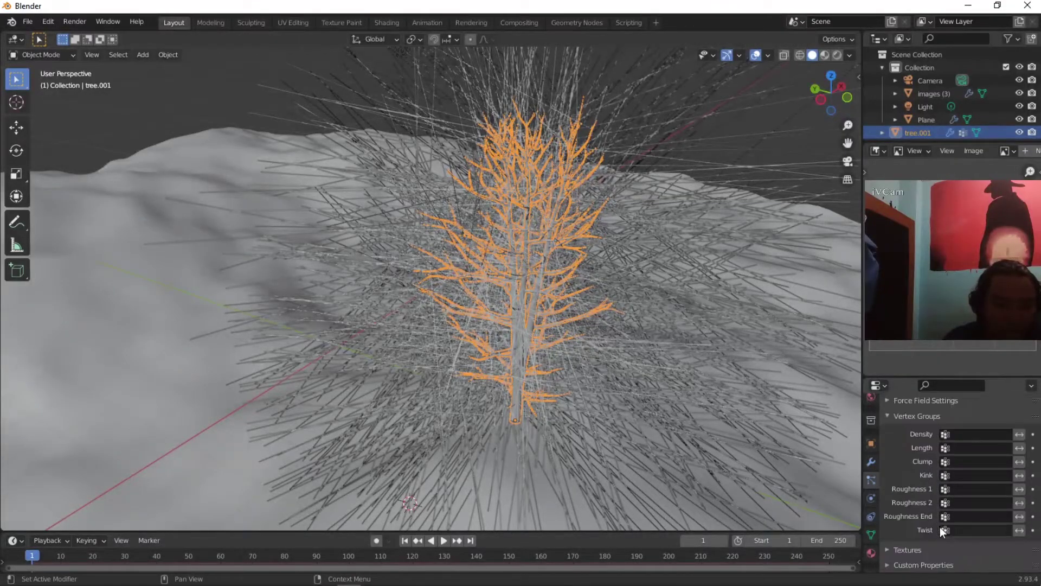
click(956, 434)
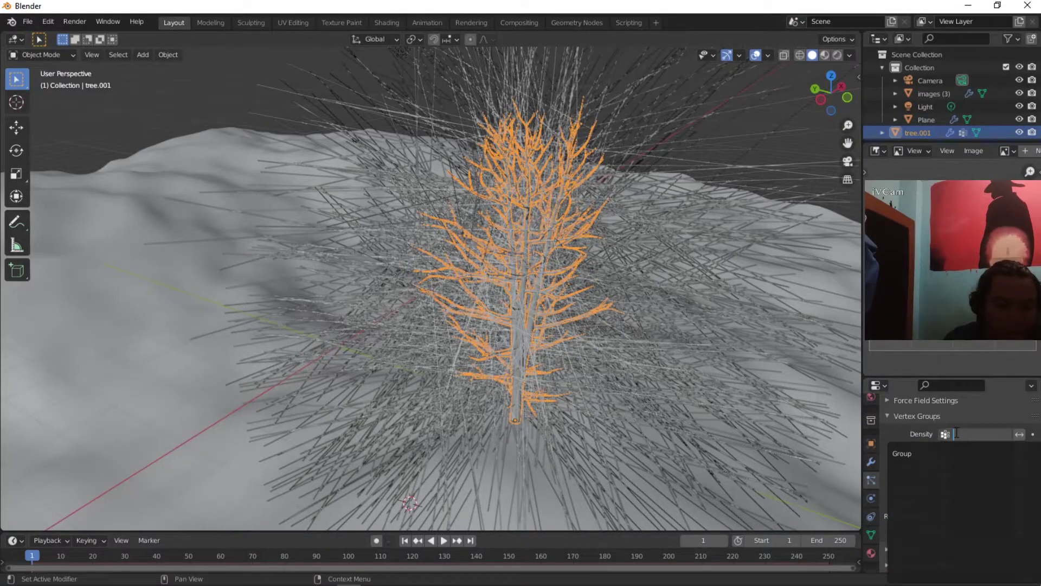
click(914, 452)
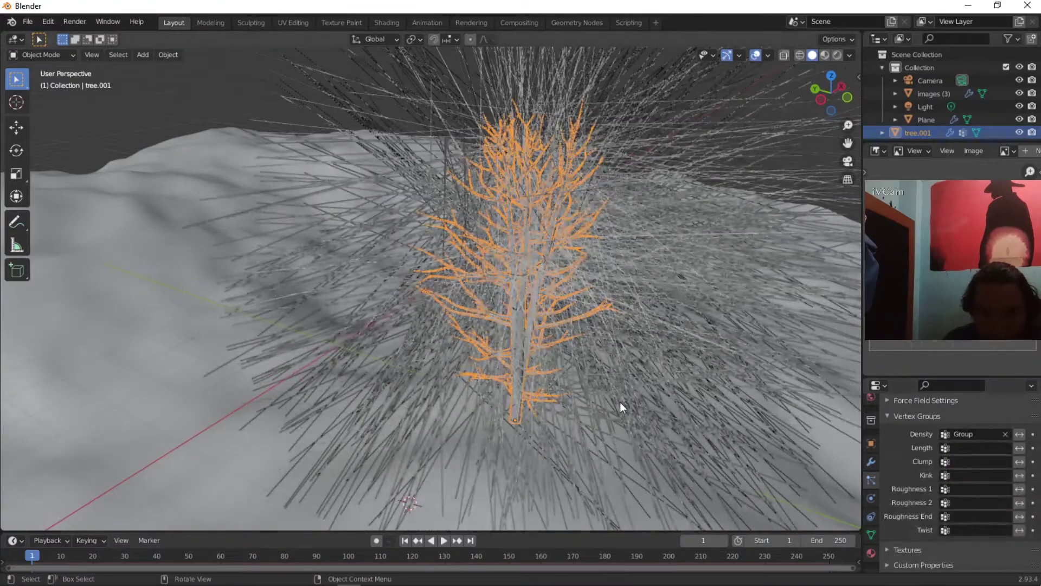
Step: Set the tree's hair particles to render as Object instead of Path
middle_drag(620, 401, 619, 362)
scroll(619, 363, down, 5)
scroll(617, 371, up, 7)
scroll(958, 466, up, 8)
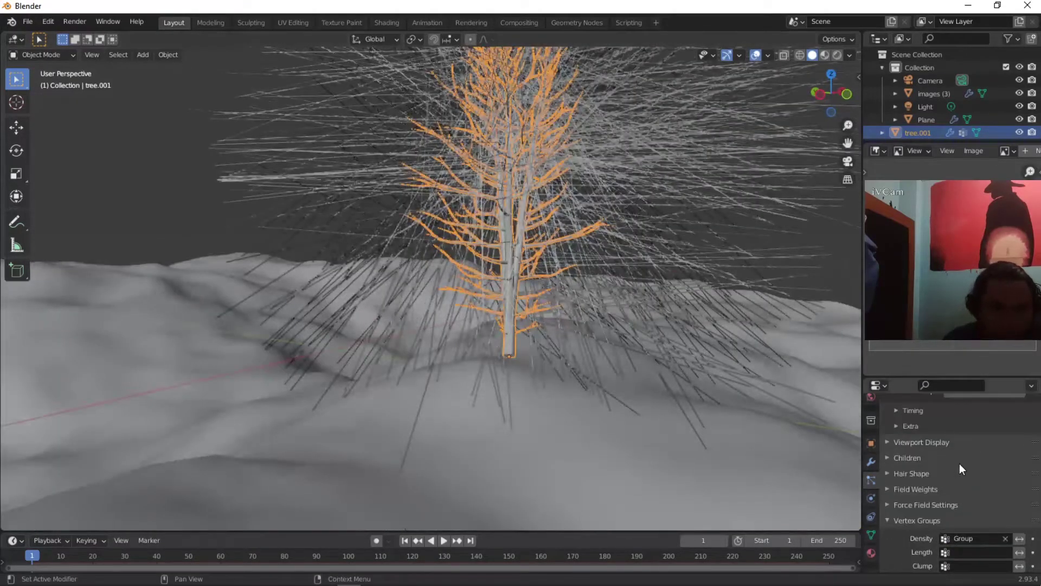
click(976, 446)
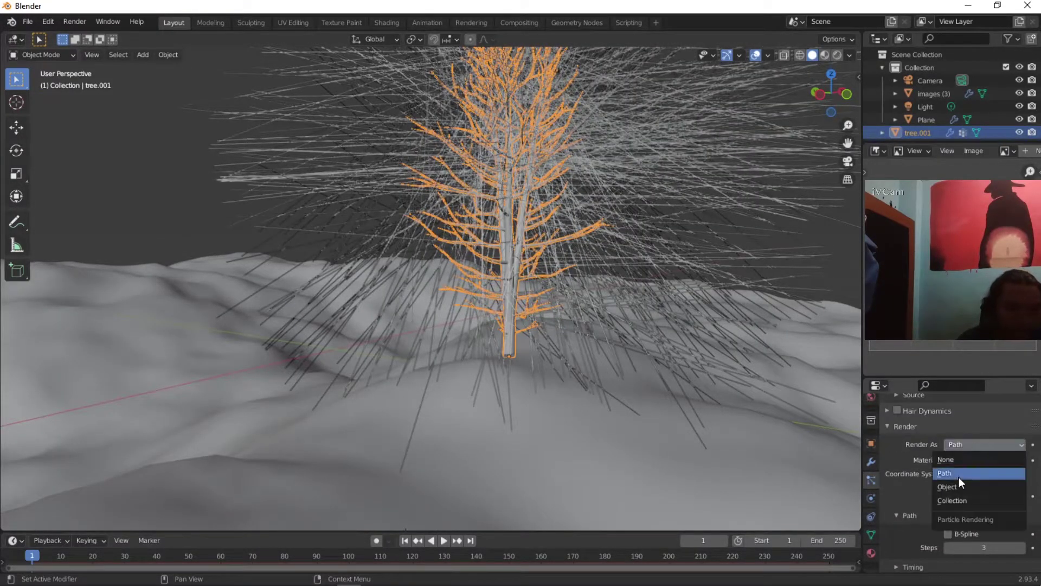
click(961, 488)
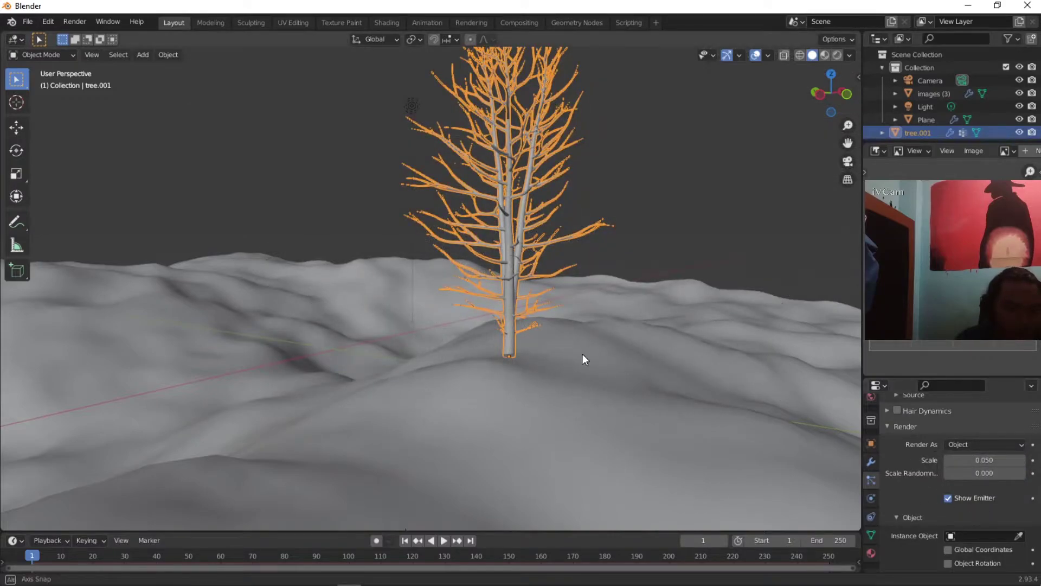
Step: Pick the separated leaf mesh tree.003 as the particle system's instance object and view the foliage on the tree
middle_drag(582, 355, 641, 423)
click(1018, 535)
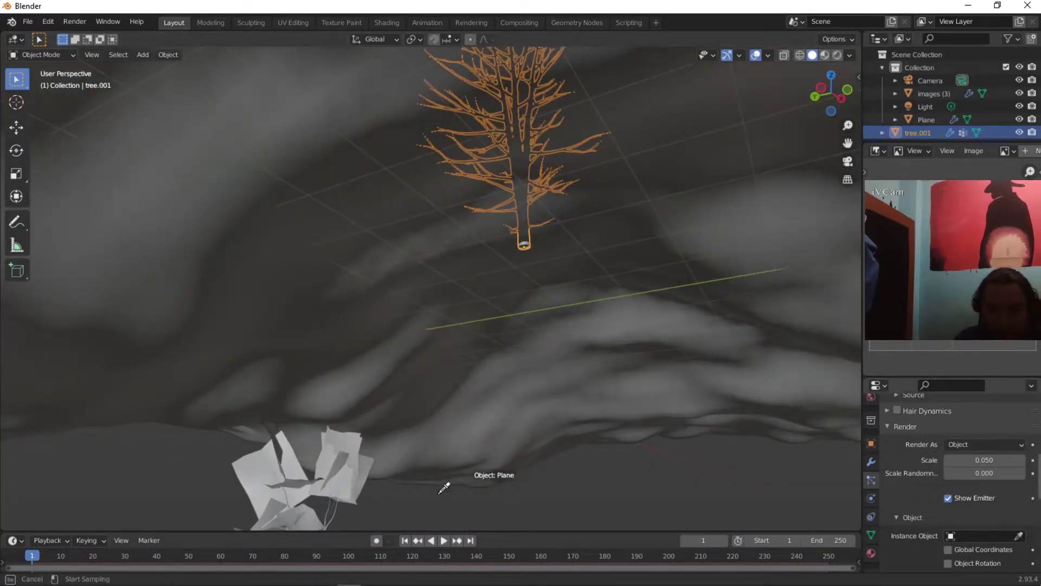
key(Escape)
middle_drag(580, 441, 461, 401)
click(1017, 534)
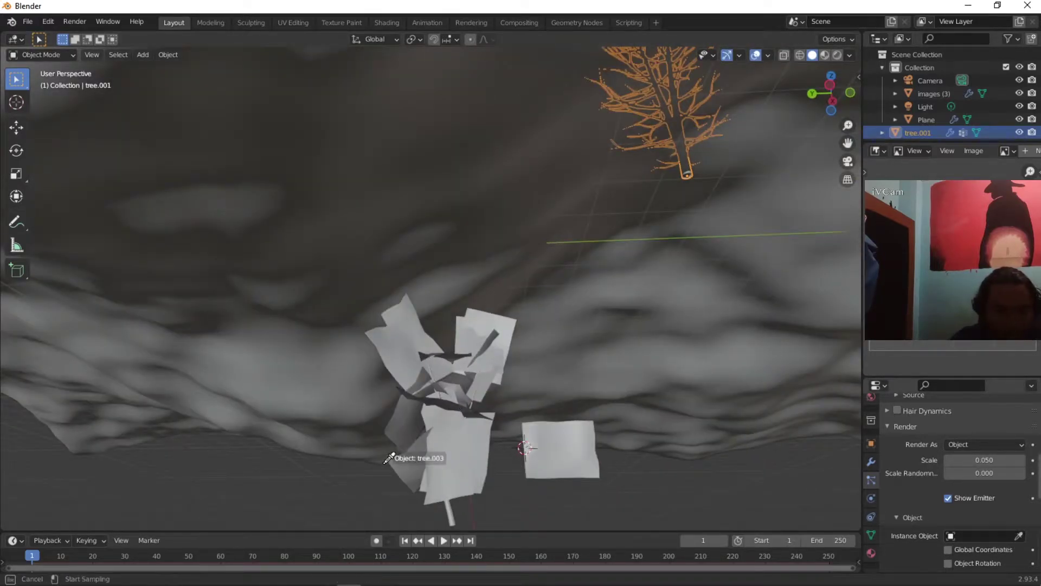
click(443, 430)
middle_drag(561, 434, 347, 428)
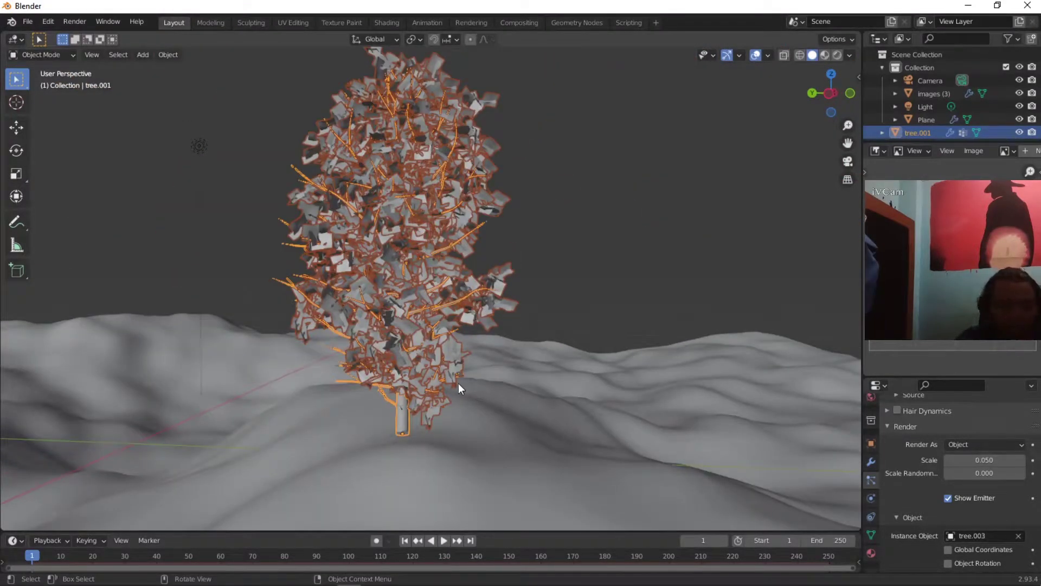
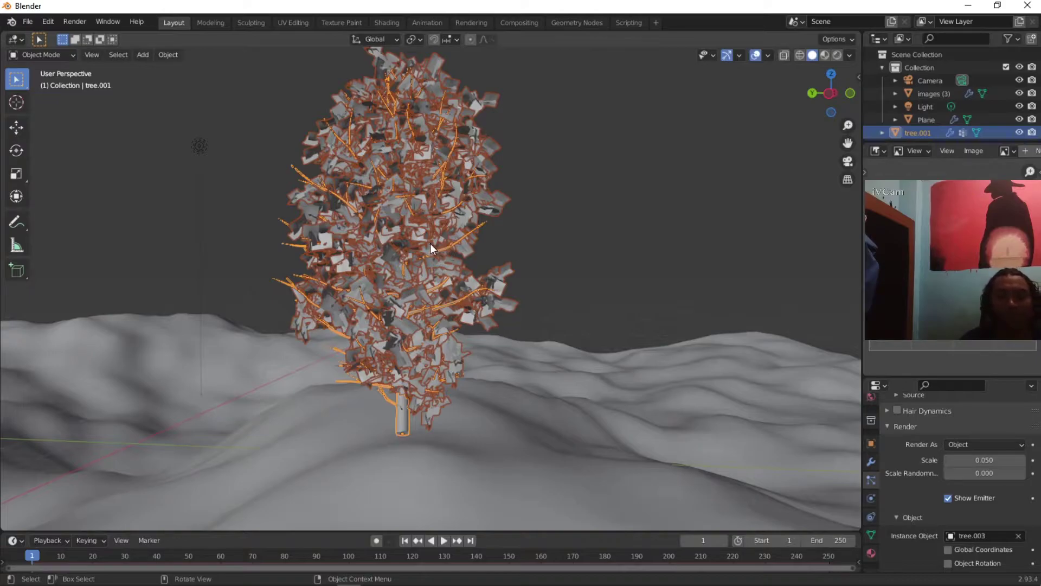
Step: Set the particle system's emission number to 700
scroll(973, 477, up, 5)
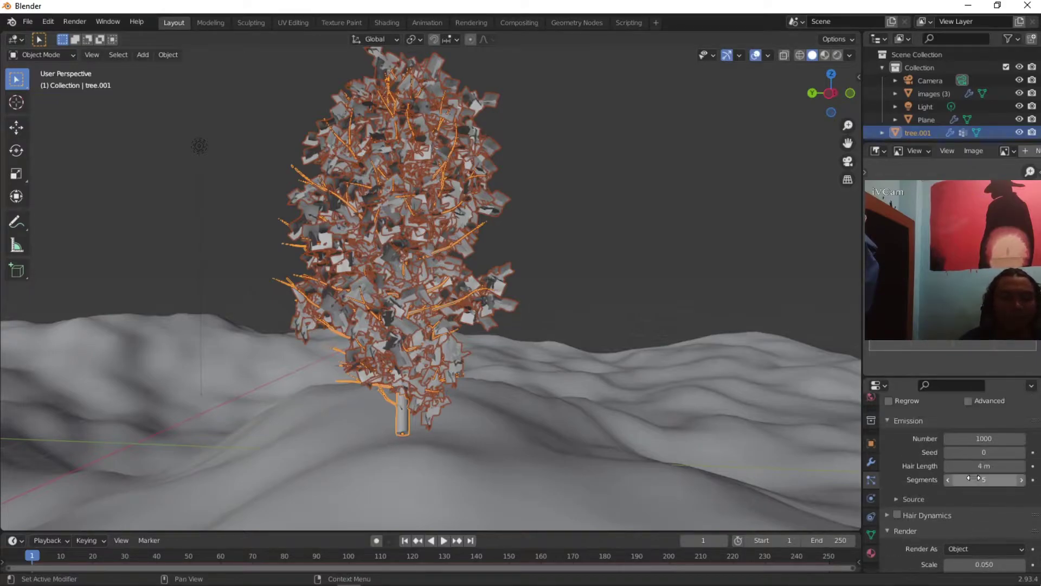
click(976, 438)
key(BackSpace)
text(70)
key(Return)
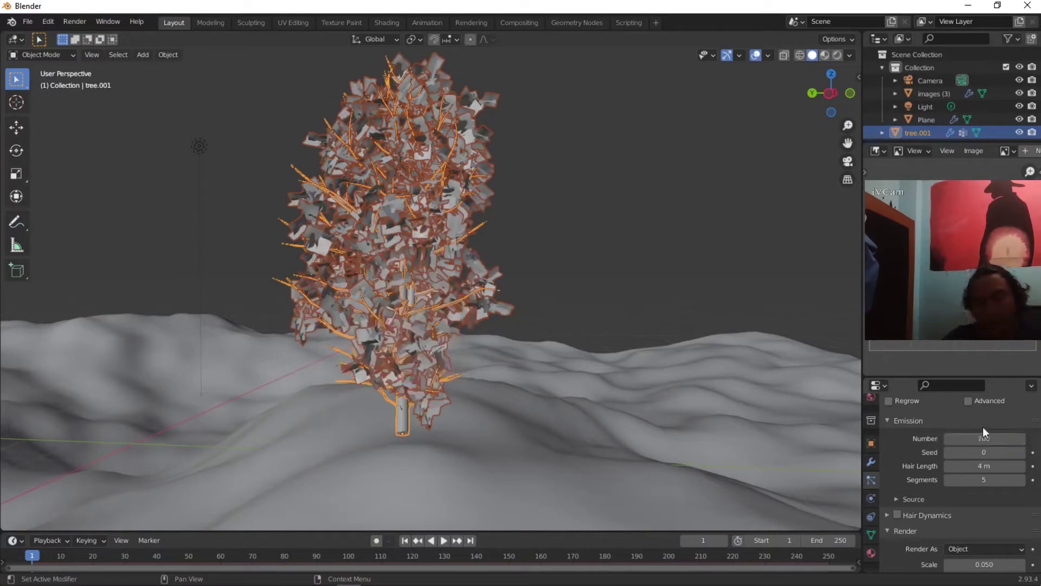
Step: Set the particle system's emission number to 500
scroll(967, 480, down, 5)
scroll(961, 455, up, 4)
double_click(984, 413)
key(BackSpace)
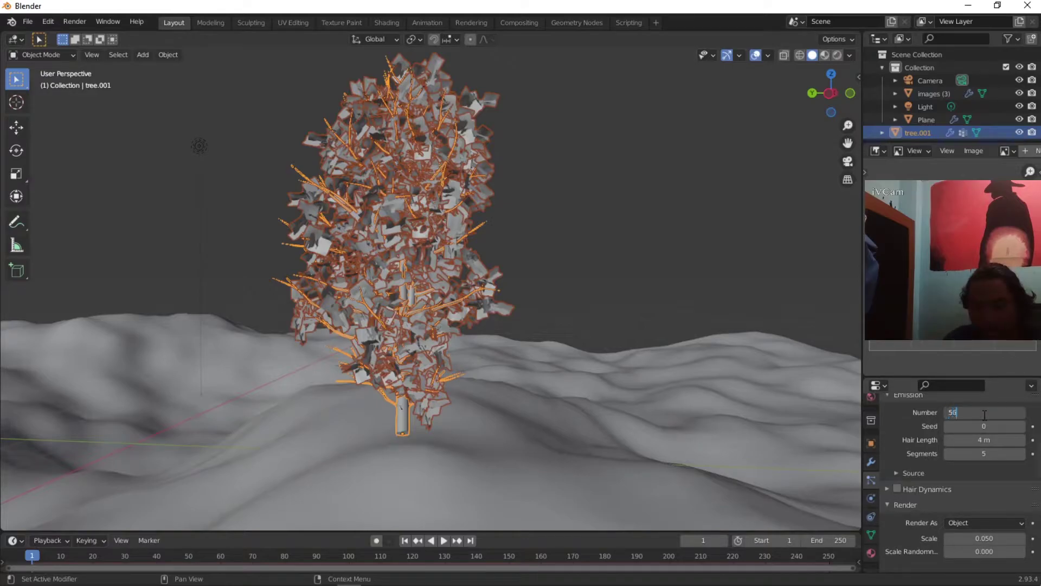
key(Return)
scroll(971, 434, up, 1)
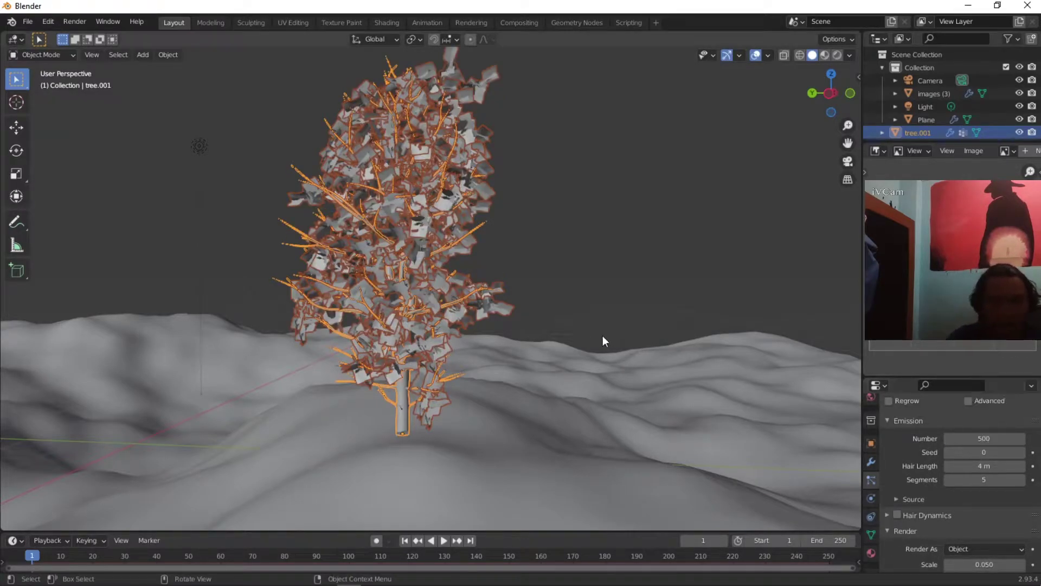
scroll(977, 524, down, 2)
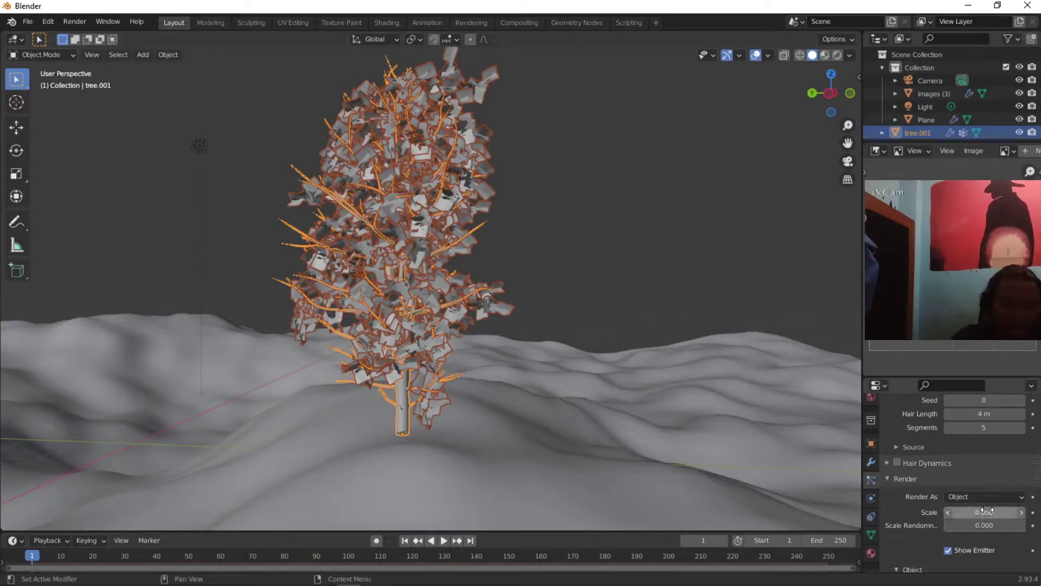
Step: Set the tree's leaf particle render scale to 0.080 and view the scene through the camera
drag(984, 514, 999, 514)
middle_drag(606, 472, 632, 428)
scroll(736, 297, up, 4)
key(KP_0)
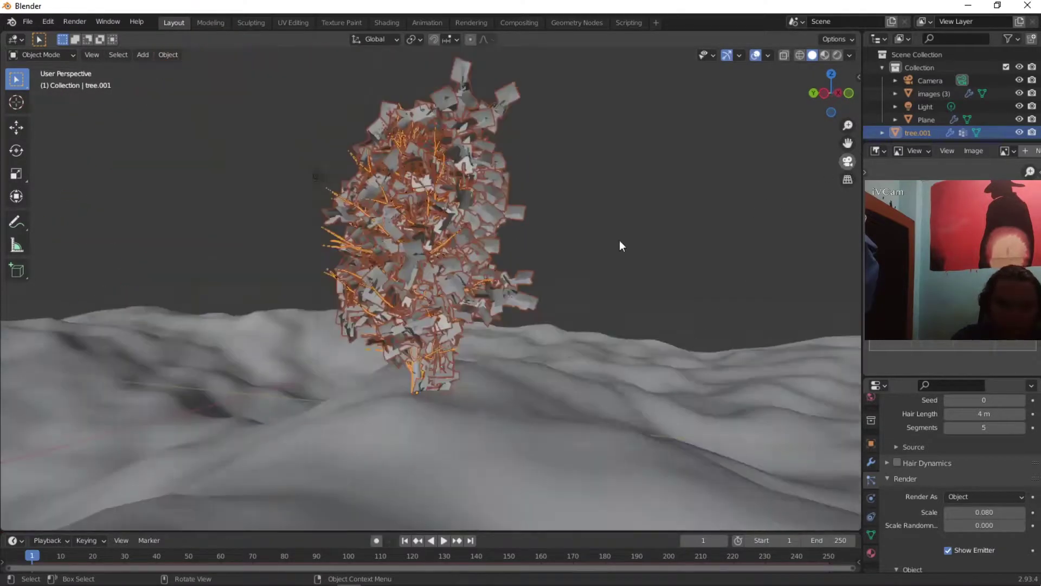
Step: Deselect the tree, examine its foliage up close in material preview, and return the viewport to solid shading
click(411, 195)
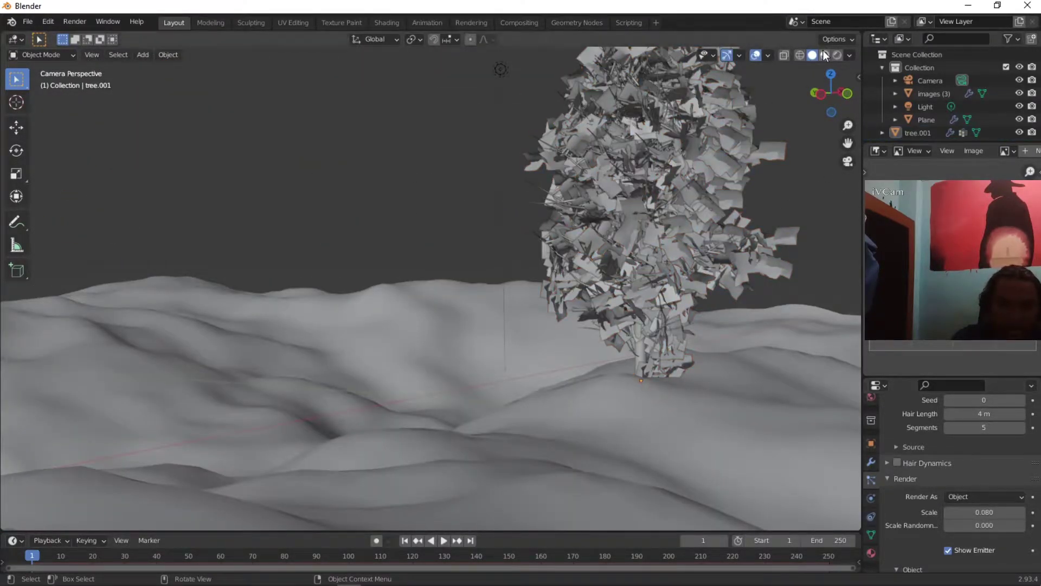
click(825, 54)
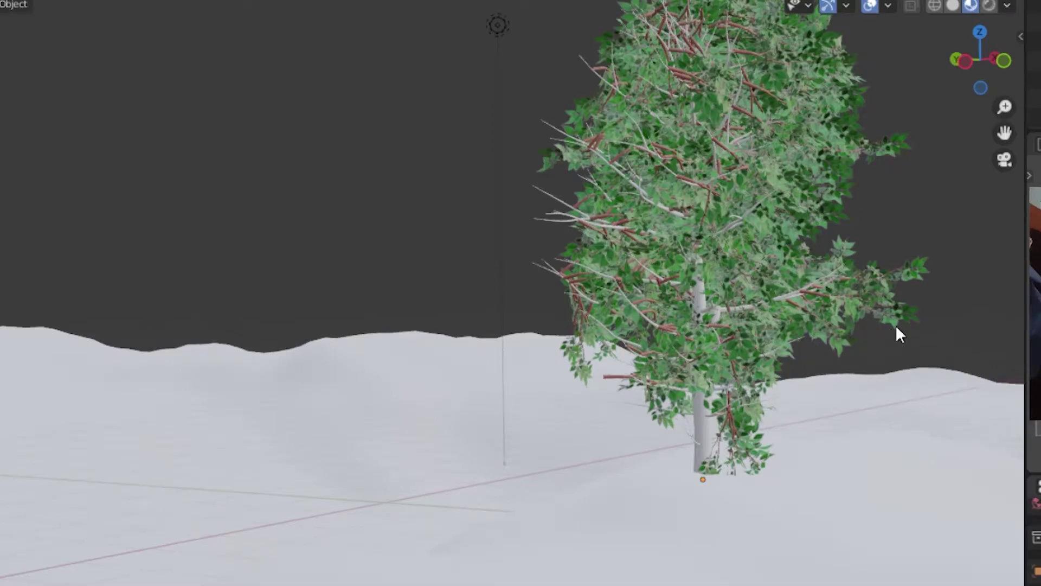
shift+middle_drag(896, 325, 666, 390)
scroll(666, 389, up, 2)
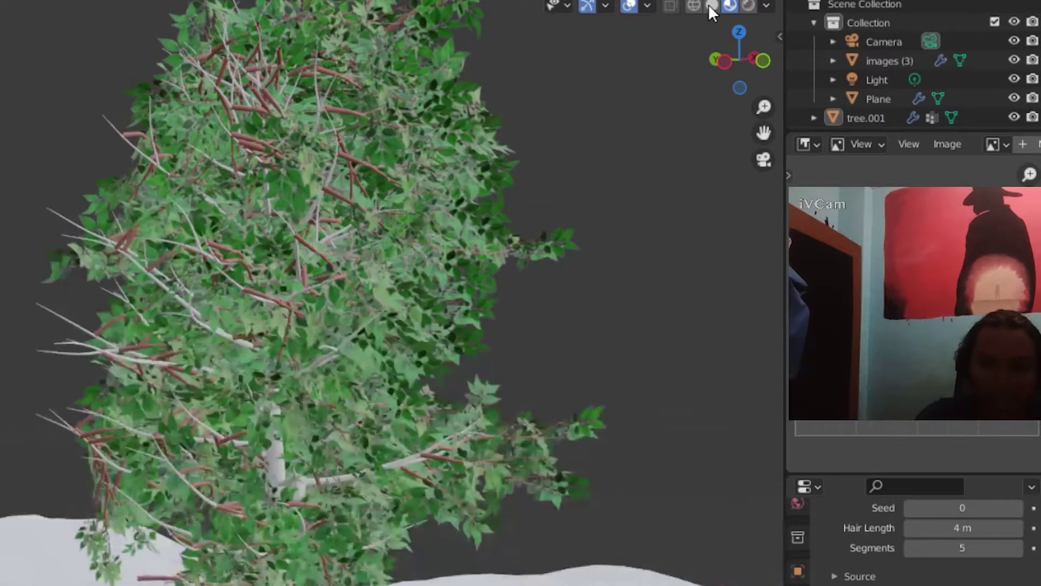
click(710, 6)
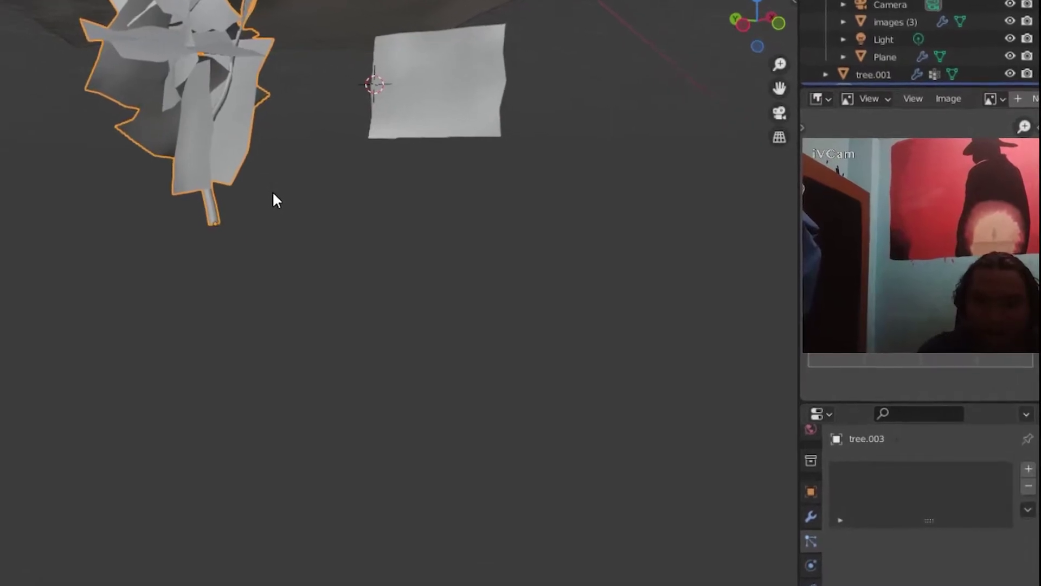
Step: Delete the linked leaf planes from the tree.003 mesh, keeping only its bare forked branch
middle_drag(272, 190, 324, 374)
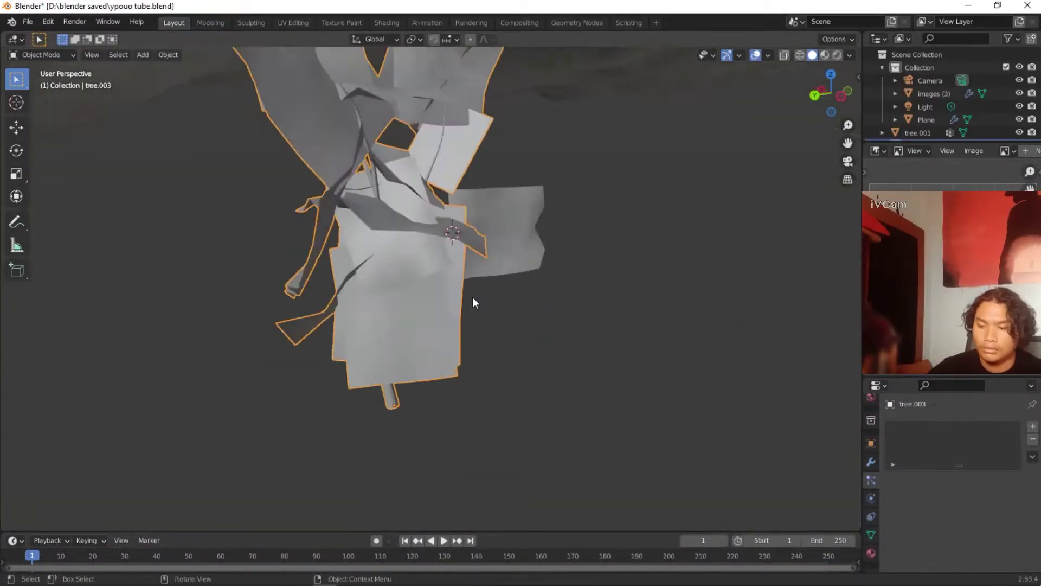
key(Tab)
click(824, 55)
key(l)
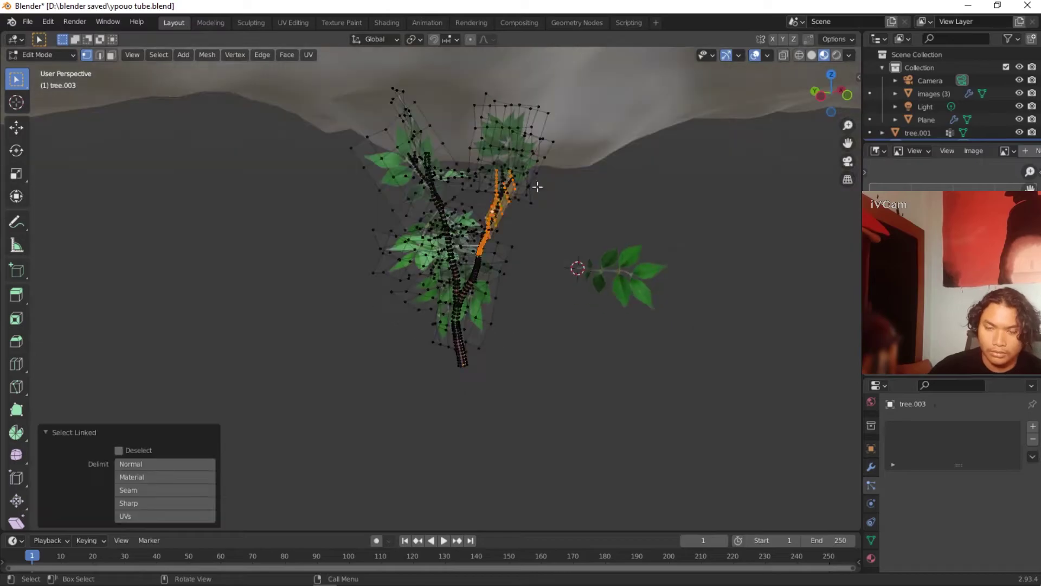
key(ctrl+KP_3)
key(l)
key(l)
key(l)
key(l)
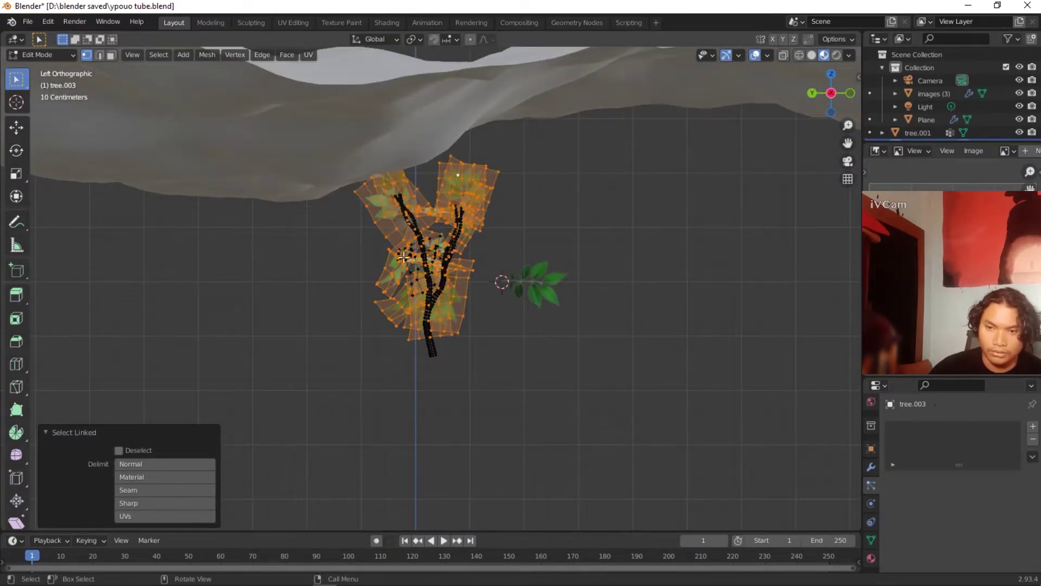
key(Delete)
key(Tab)
Step: Scatter images (3) as the instance object of the branch's particle system at a render scale of 0.770
middle_drag(172, 188, 647, 341)
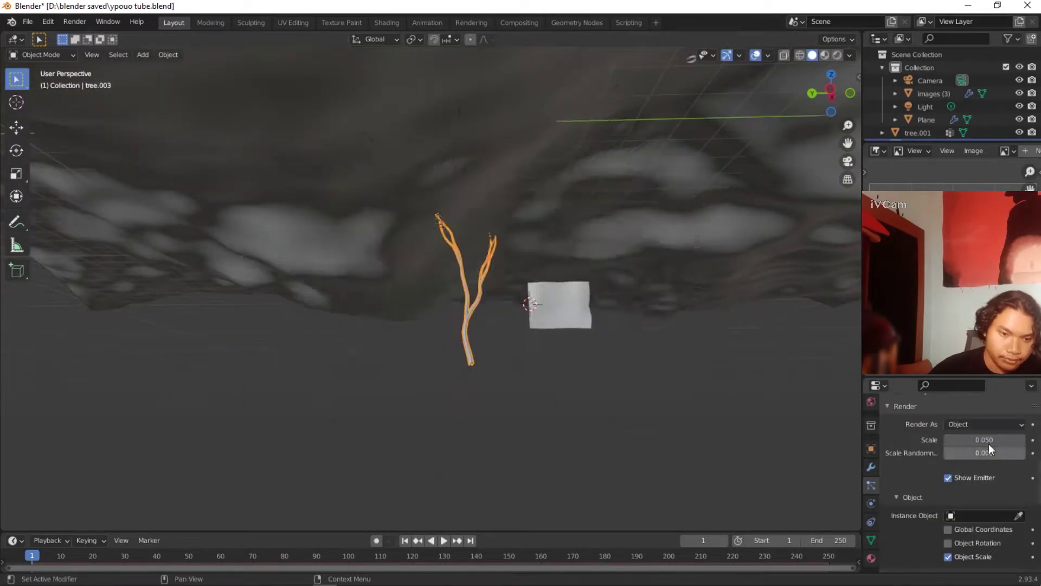
scroll(970, 461, up, 4)
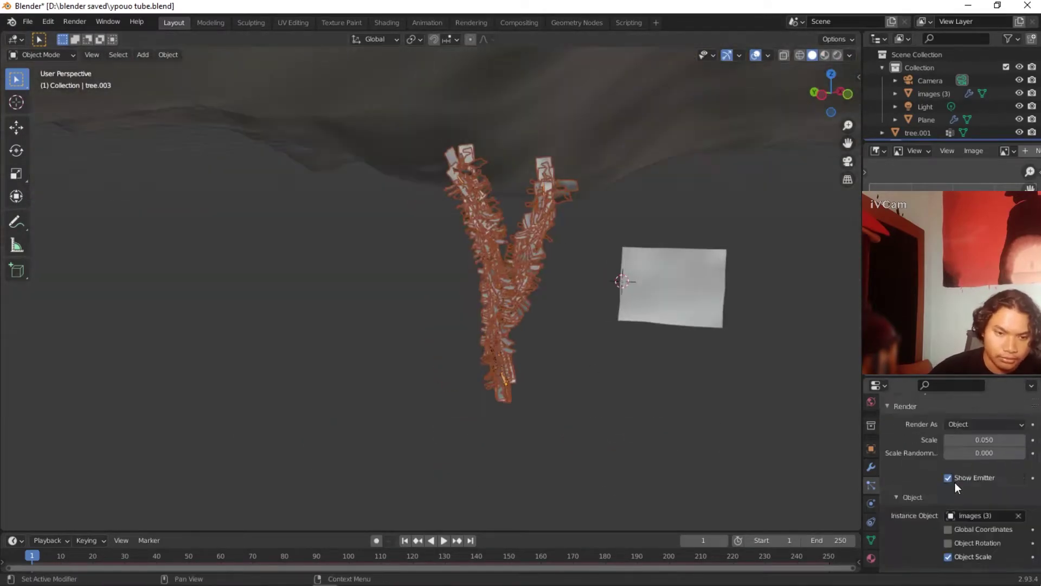
scroll(957, 488, down, 4)
drag(960, 440, 1008, 440)
Step: Set the branch particle system's emission number to 30
scroll(960, 461, up, 10)
double_click(960, 549)
text(50)
key(Return)
double_click(950, 548)
key(BackSpace)
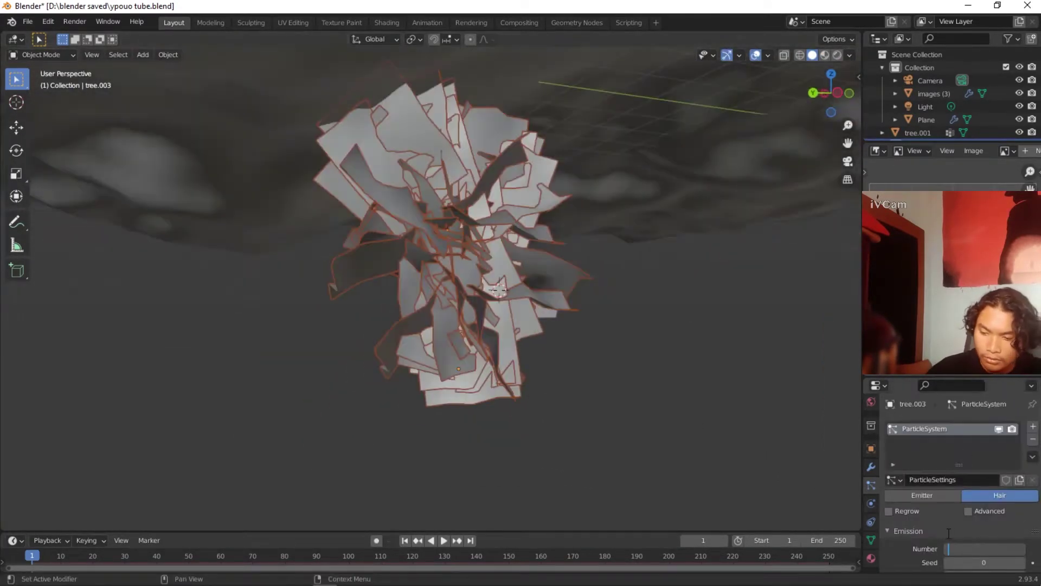
text(30)
key(Return)
Step: Preview the branch with its materials and set the leaf particles' scale randomness to 1.000
click(825, 55)
middle_drag(539, 283, 705, 293)
scroll(921, 477, down, 10)
drag(957, 479, 1008, 467)
middle_drag(613, 391, 749, 437)
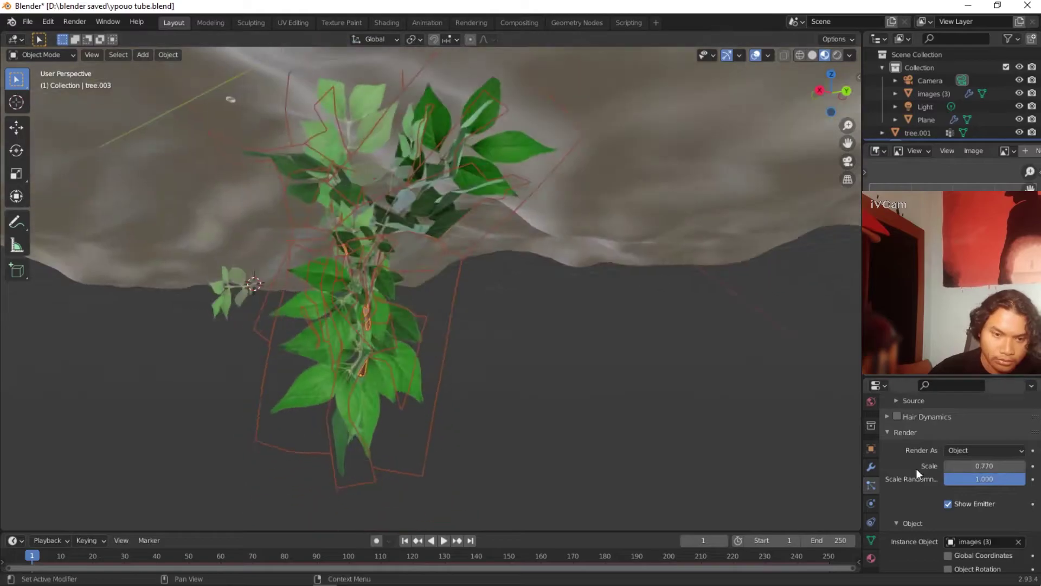
Step: Convert the branch's leaf particles into real meshes and join them into one leafy branch object
scroll(971, 477, up, 5)
click(897, 448)
drag(954, 497, 971, 496)
middle_drag(488, 325, 470, 336)
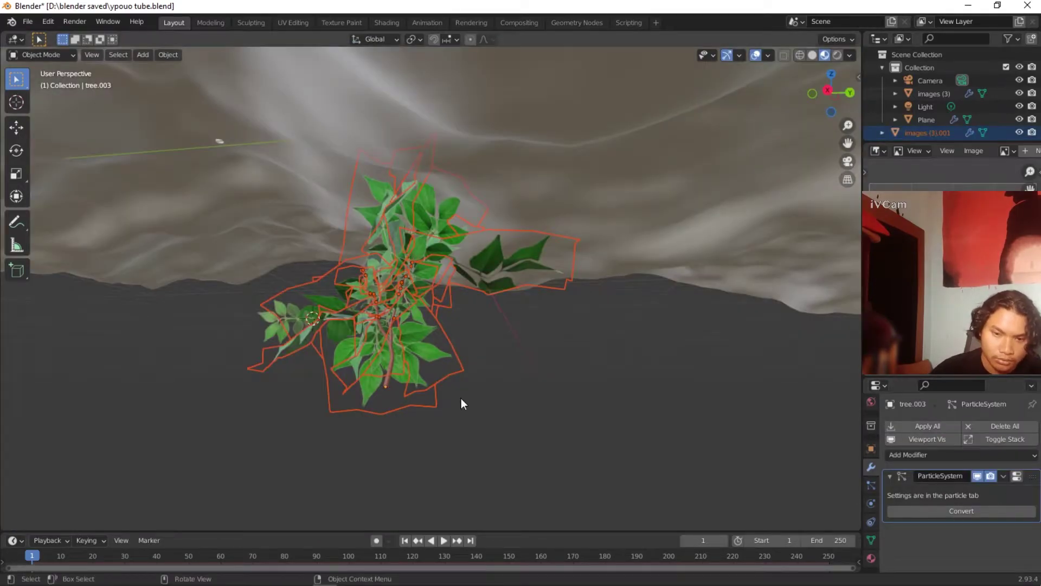
middle_drag(461, 398, 407, 351)
scroll(372, 386, up, 3)
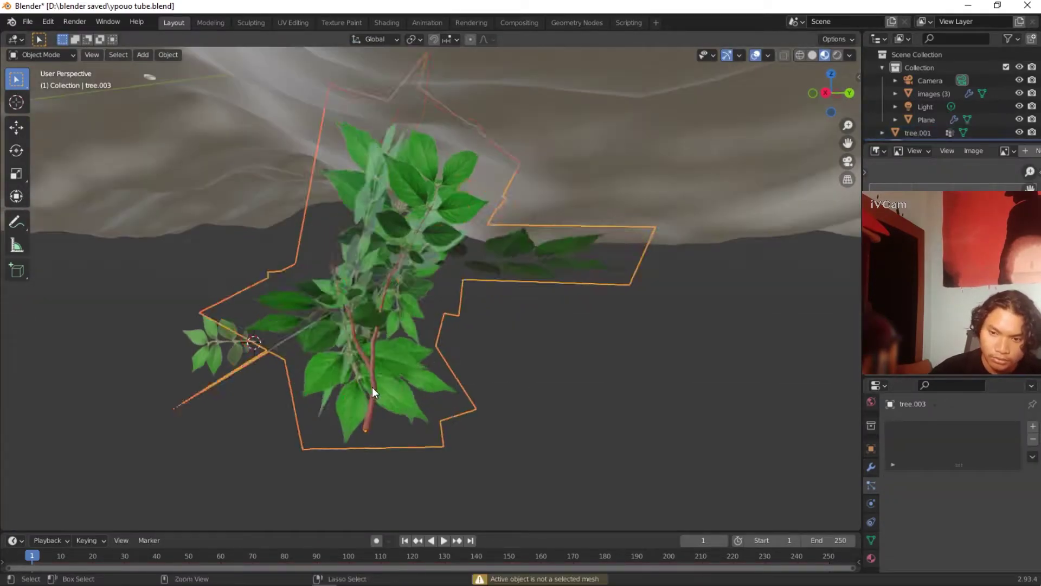
Step: Add a hair particle system to the bare tree tree.001
scroll(372, 386, down, 5)
middle_drag(425, 256, 339, 385)
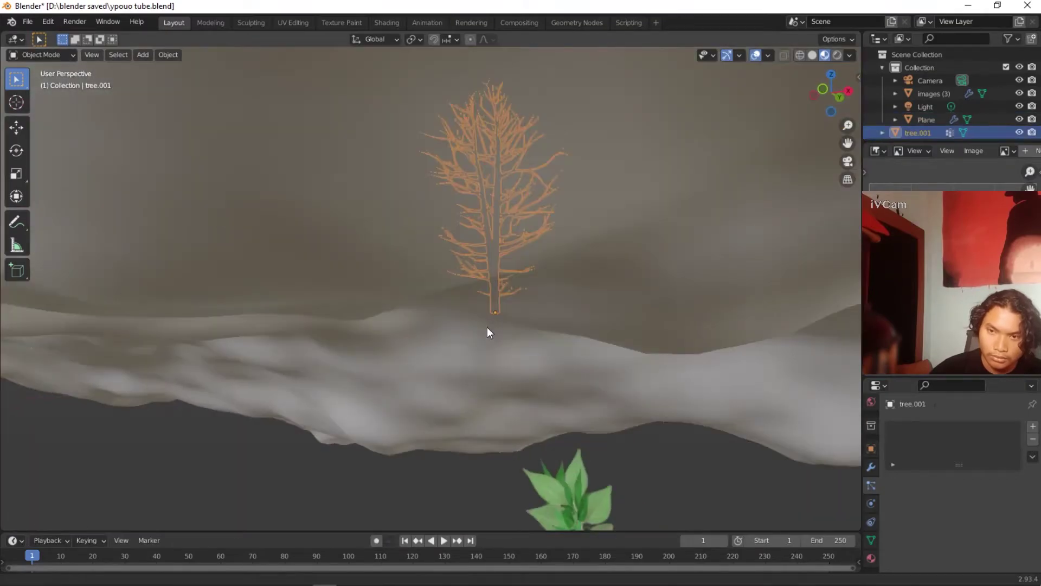
scroll(487, 327, up, 5)
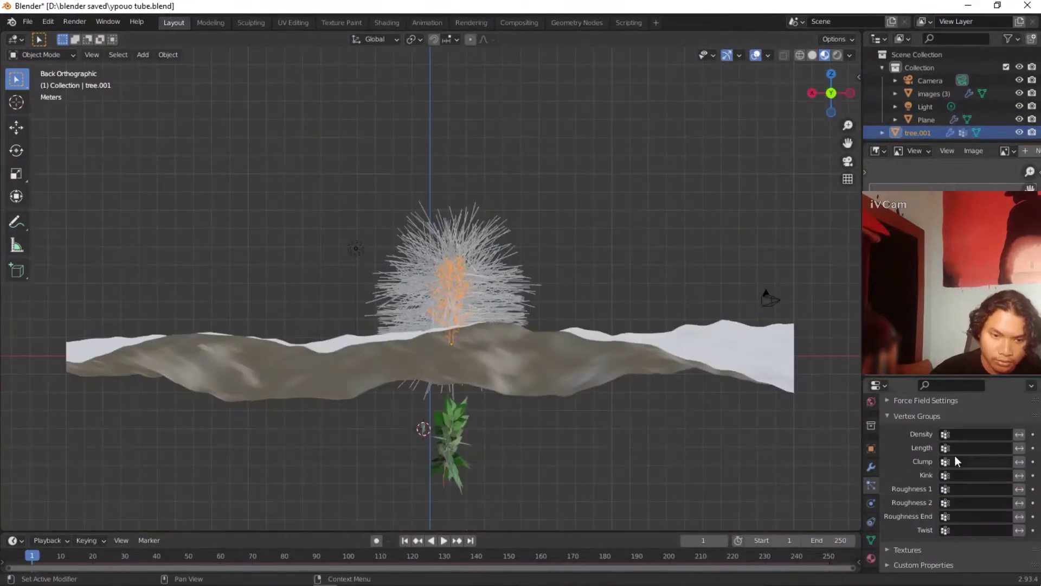
Step: Circle-select the outer branch vertices of tree.001 in edit mode, leaving the trunk out of the selection
click(871, 540)
scroll(433, 271, up, 3)
key(Tab)
key(c)
mouse_move(428, 177)
mouse_down()
mouse_move(374, 227)
mouse_move(374, 369)
mouse_move(404, 206)
mouse_move(508, 367)
mouse_move(434, 447)
mouse_move(352, 296)
mouse_move(509, 417)
mouse_up()
key(KP_1)
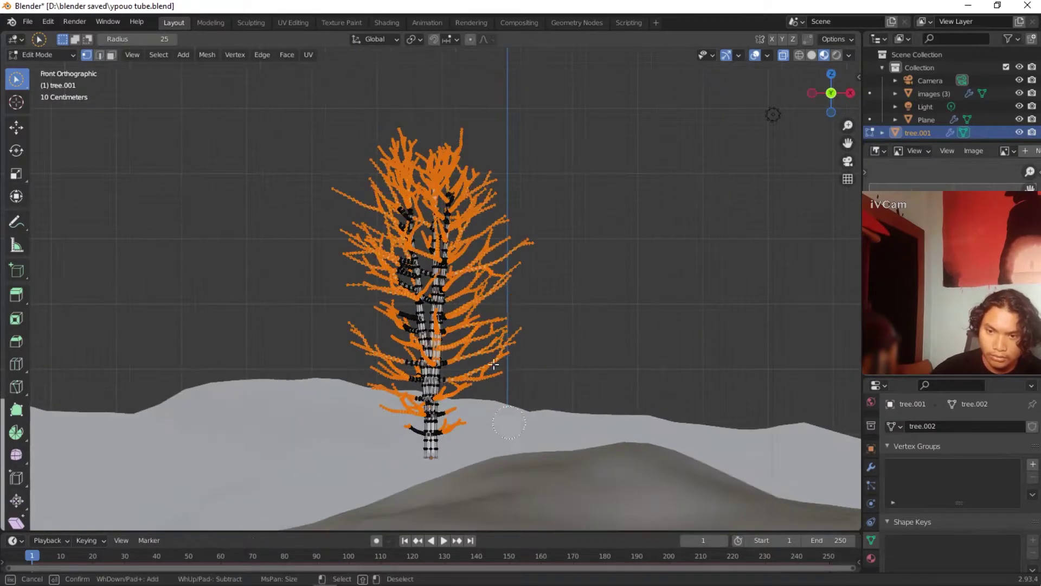
key(Escape)
mouse_move(410, 175)
middle_down()
mouse_move(374, 217)
mouse_move(390, 190)
middle_up()
key(c)
mouse_move(434, 448)
middle_down()
mouse_move(374, 415)
mouse_move(466, 418)
middle_up()
key(Escape)
Step: Add a vertex group to tree.001 and assign the selected branch vertices to it
scroll(899, 498, down, 5)
scroll(898, 498, up, 10)
click(1032, 465)
click(896, 543)
key(Tab)
Step: Use the vertex group named Group as the hair particle system's density group
click(870, 485)
click(871, 486)
click(976, 434)
middle_drag(622, 297, 615, 324)
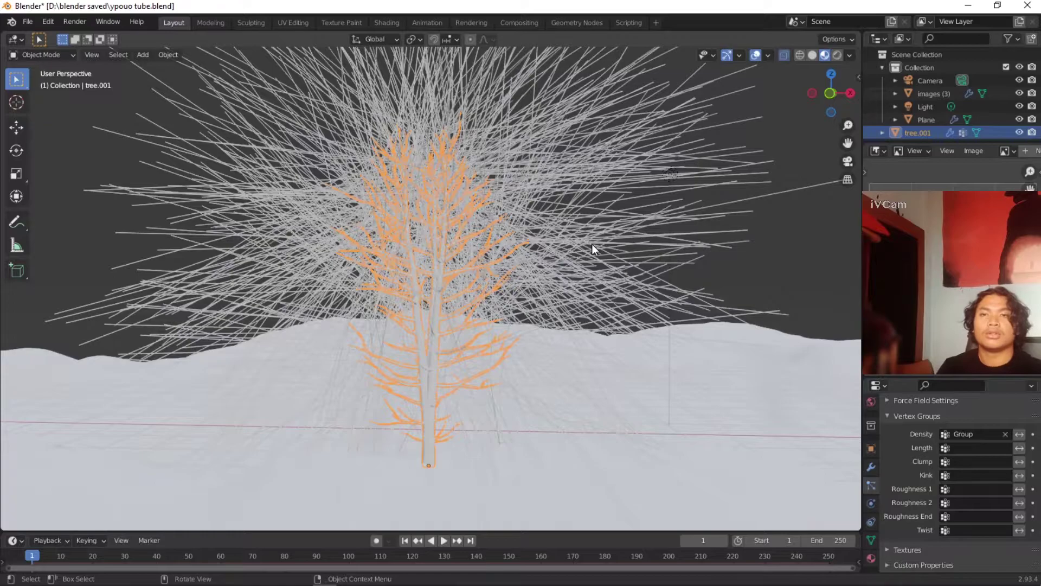
scroll(564, 269, up, 3)
middle_drag(564, 269, 505, 242)
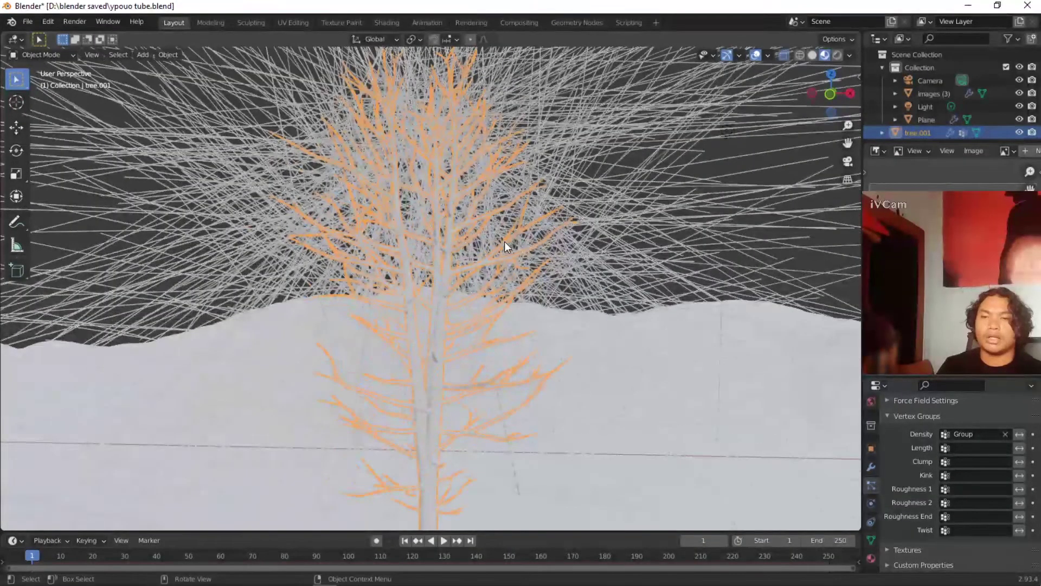
Step: Examine the selected branch vertices from the side in edit mode and the hair distribution on the tree
click(815, 92)
key(Tab)
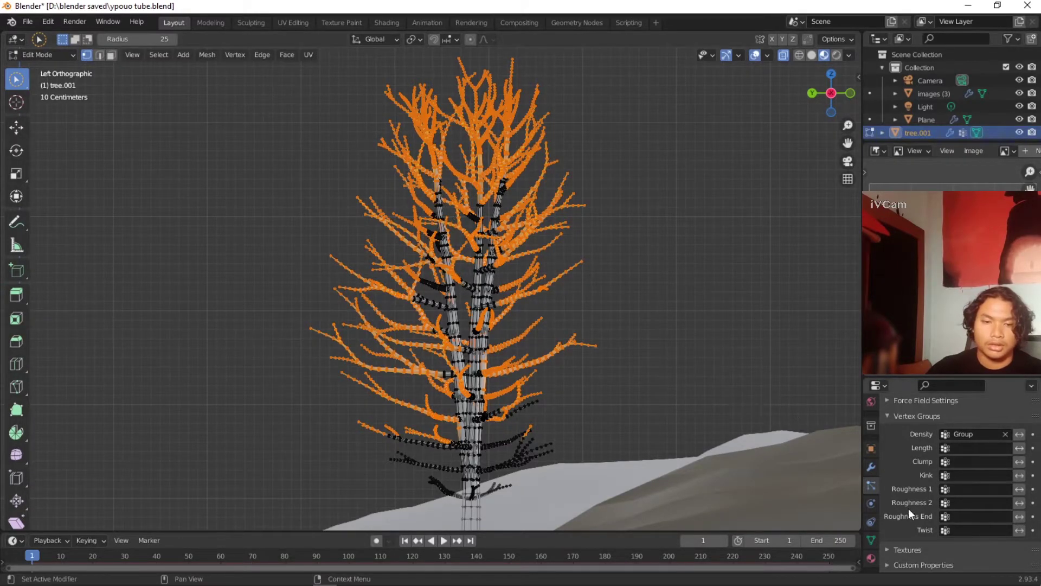
scroll(916, 504, up, 5)
key(Tab)
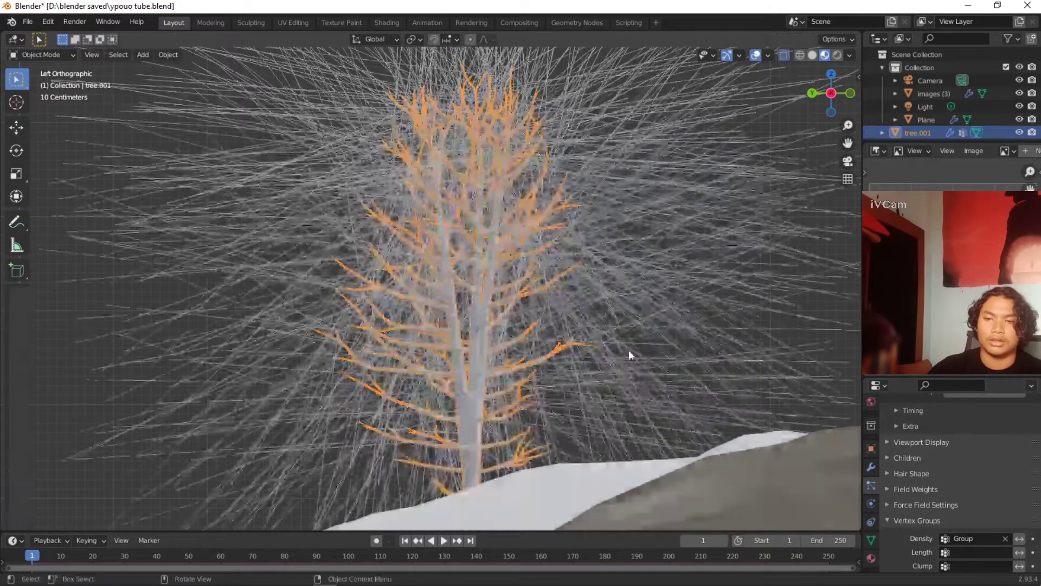
middle_drag(629, 350, 609, 347)
scroll(608, 347, down, 2)
scroll(961, 480, up, 6)
scroll(967, 441, up, 10)
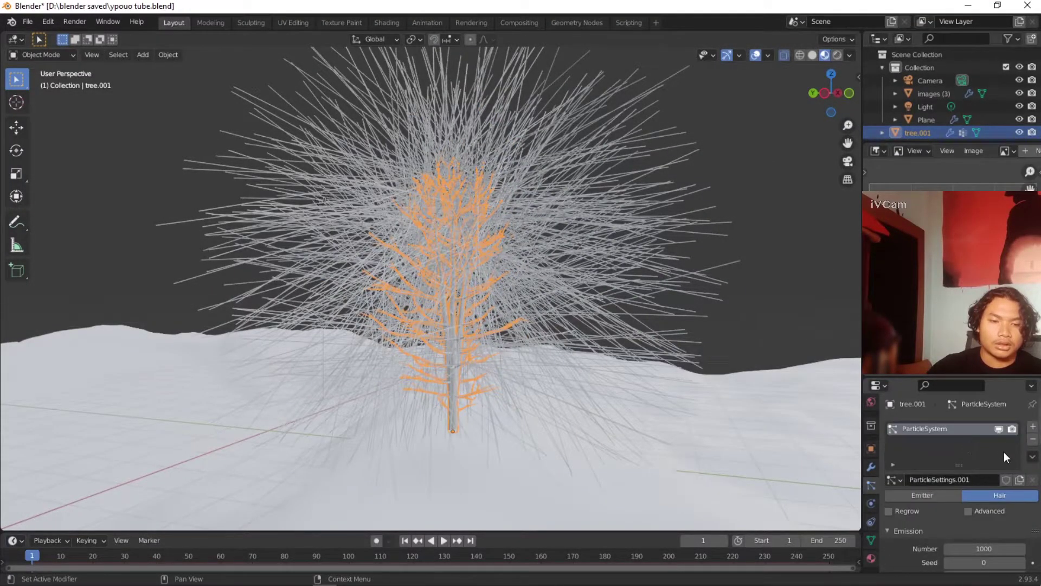
Step: Set the hair particles of tree.001 to render as Object
scroll(968, 514, down, 5)
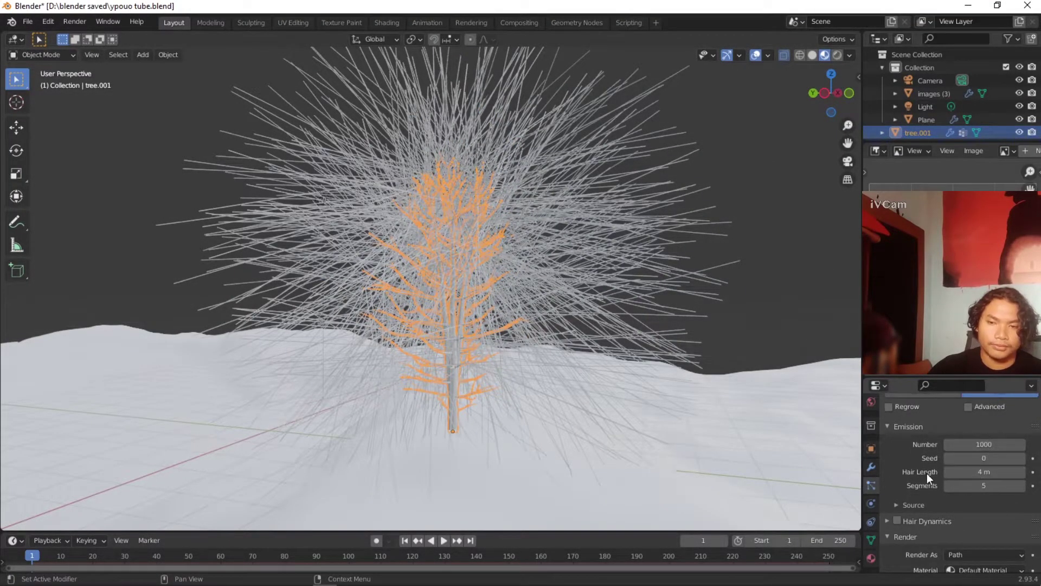
scroll(981, 475, down, 3)
scroll(992, 477, up, 2)
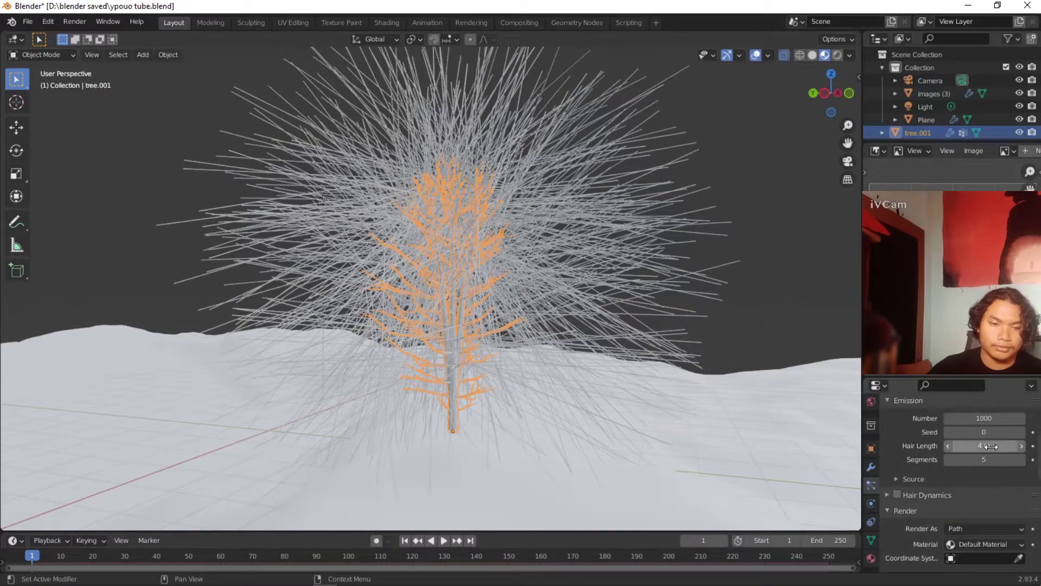
scroll(998, 483, down, 1)
click(985, 502)
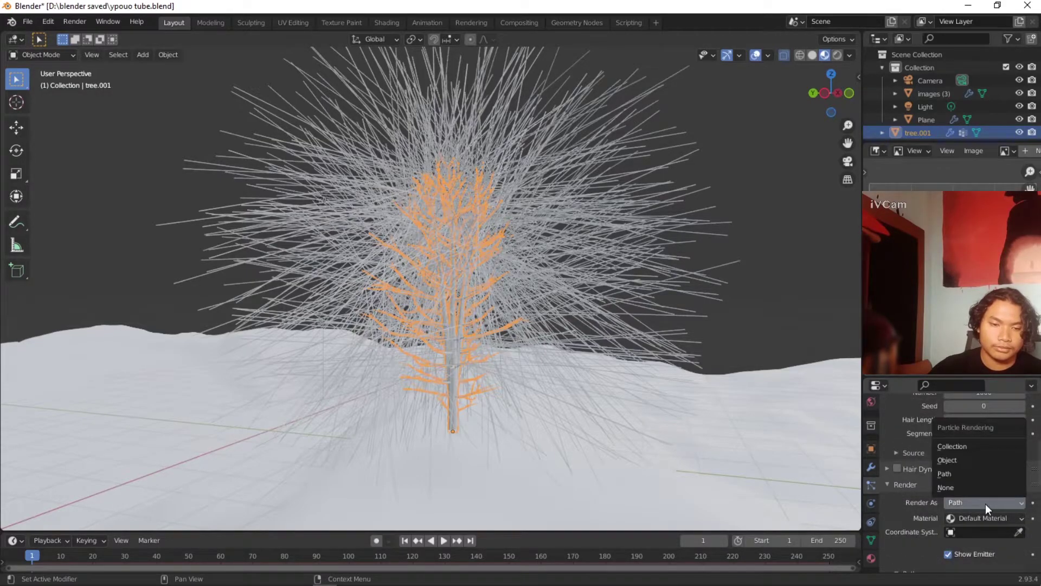
click(964, 460)
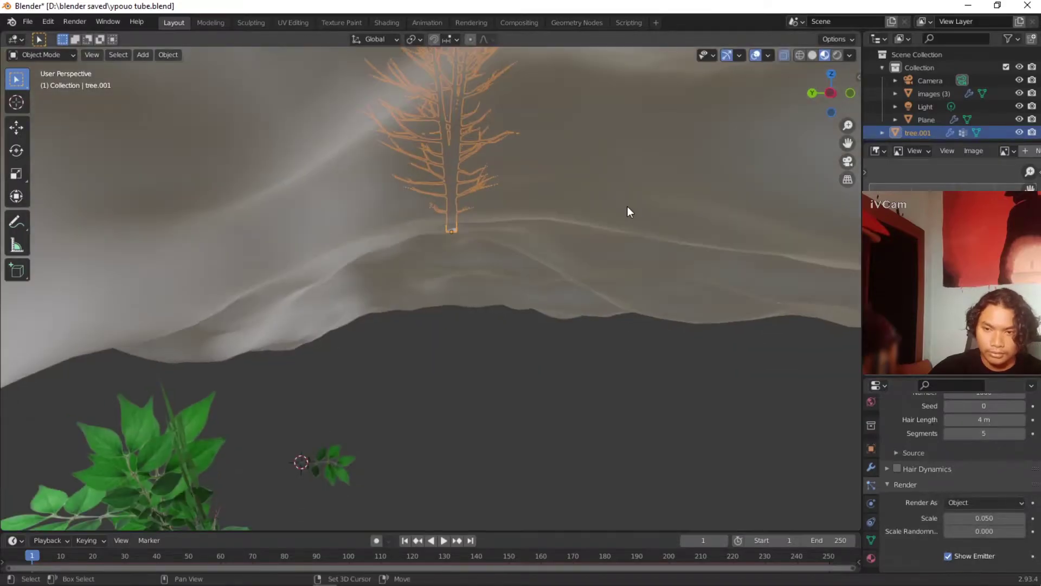
Step: Pick the leafy branch tree.003 as the instance object for the tree's particles
scroll(488, 372, down, 4)
scroll(998, 483, down, 4)
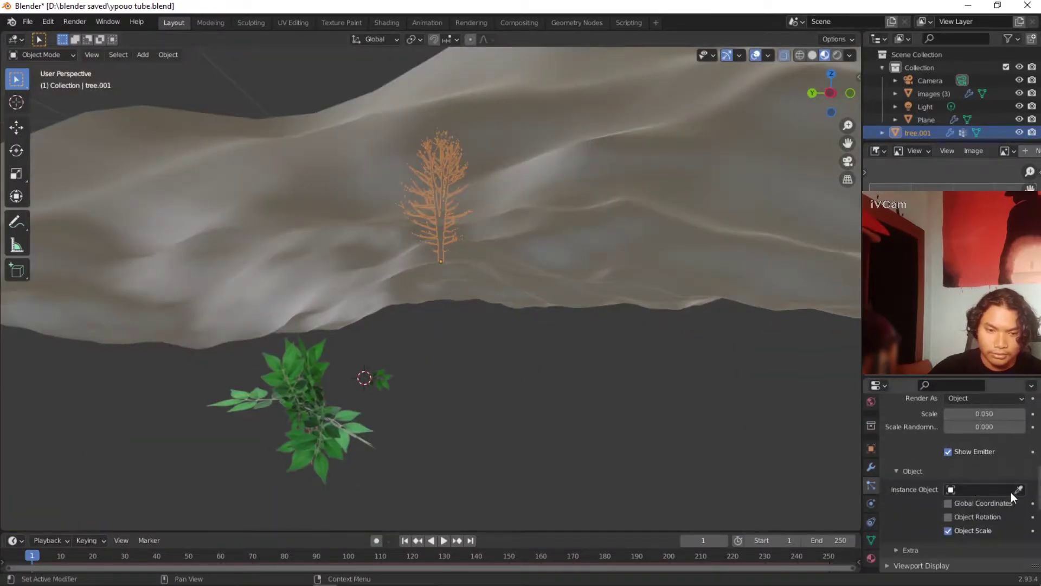
click(418, 384)
scroll(567, 347, up, 6)
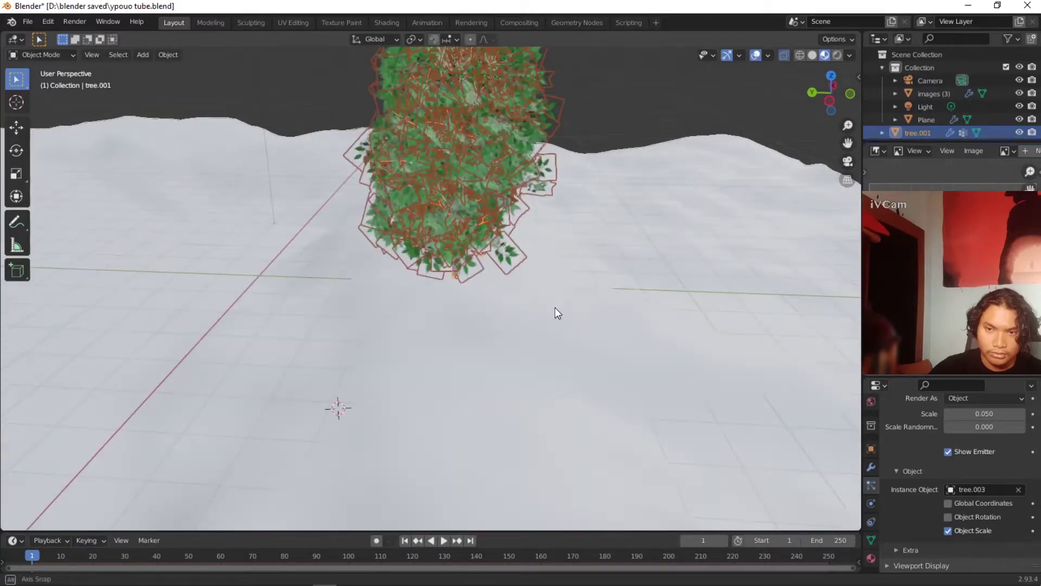
middle_drag(554, 307, 558, 254)
Step: Reduce the emission number of the tree's particle system to 50
scroll(974, 444, up, 10)
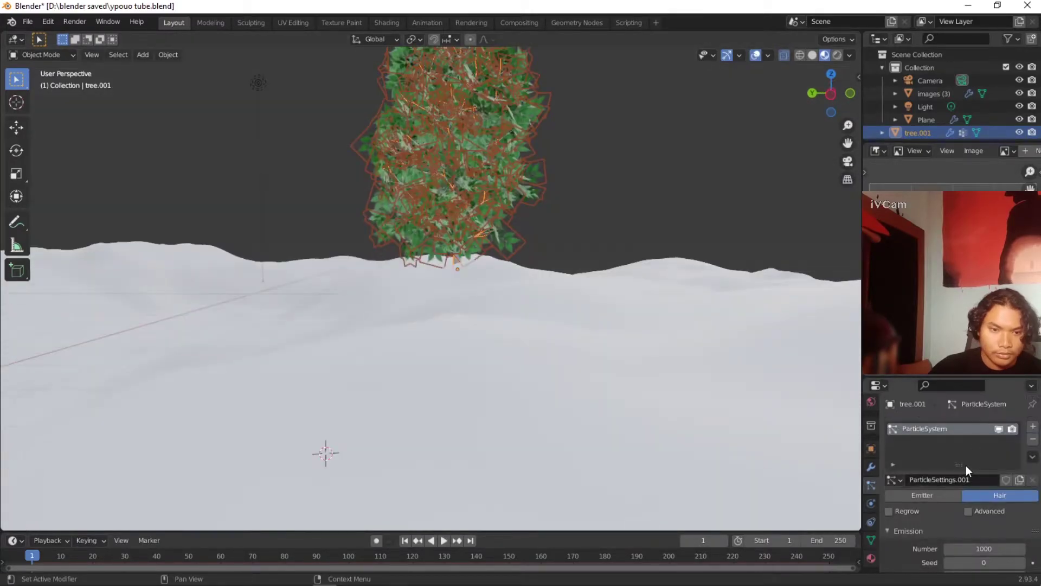
scroll(965, 466, down, 4)
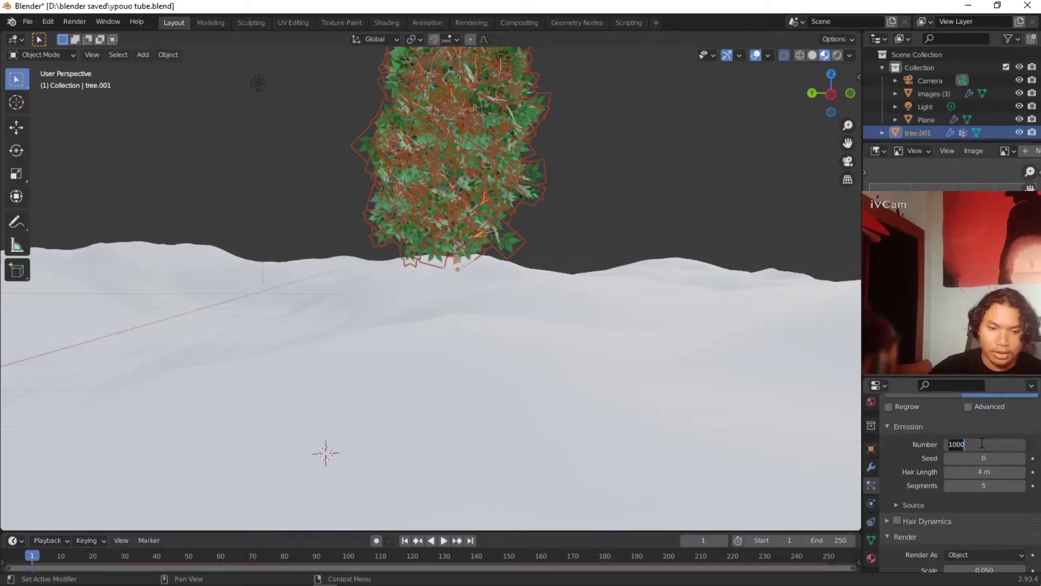
text(100)
key(Return)
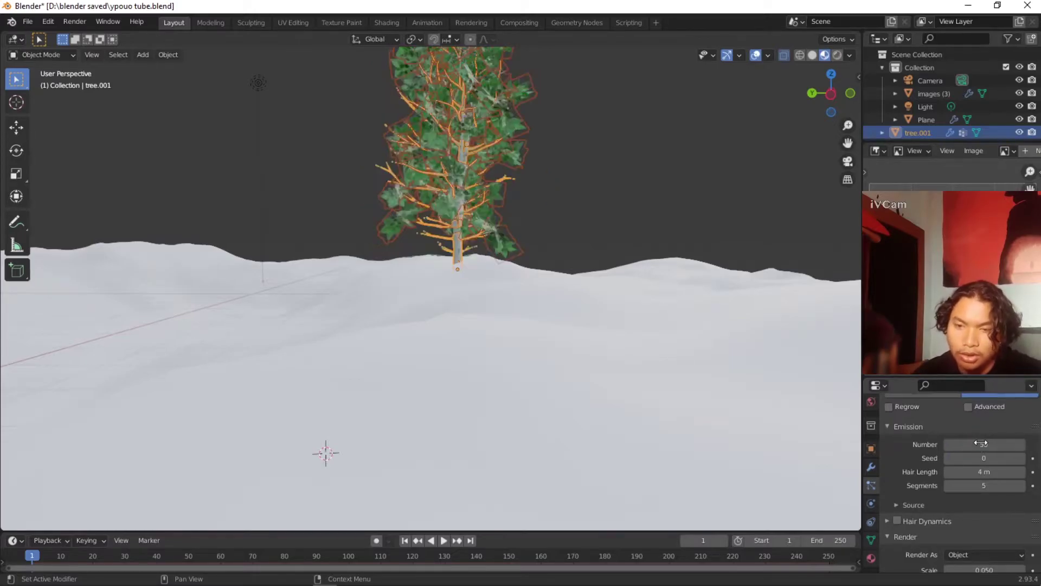
Step: View the whole tree and raise its emission number to 500
middle_drag(585, 196, 643, 303)
scroll(604, 278, up, 2)
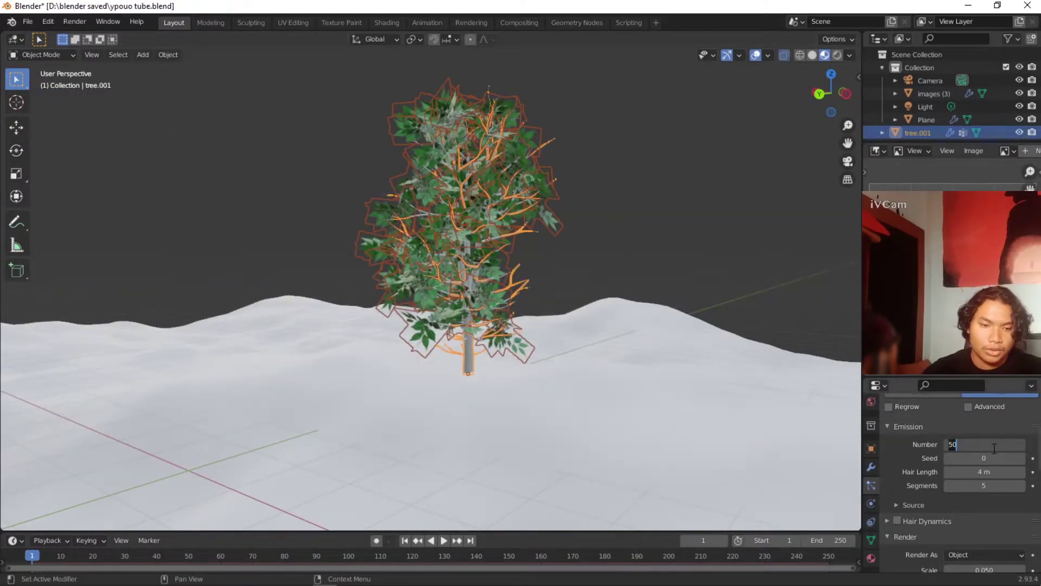
text(0)
key(Return)
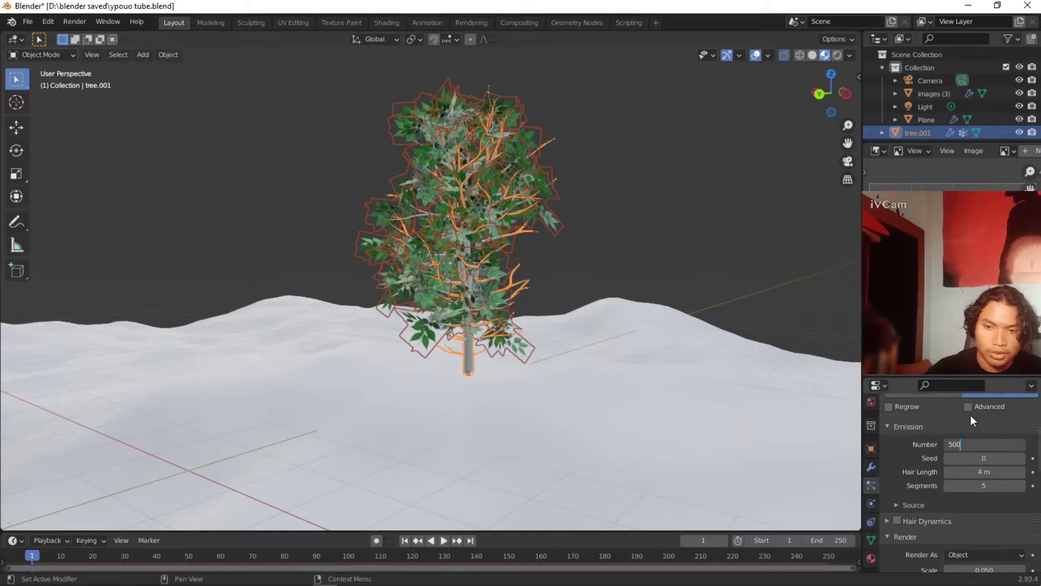
Step: Set the tree's emission number to 100 and the particles' scale randomness to 0.354
click(989, 446)
text(1)
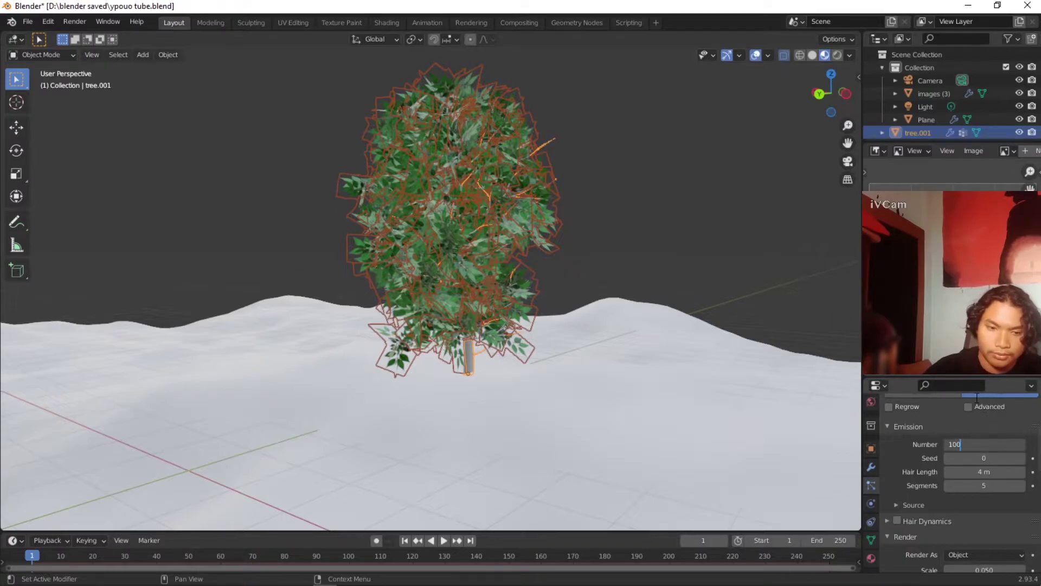
text(00)
key(Return)
middle_drag(587, 279, 640, 259)
click(656, 258)
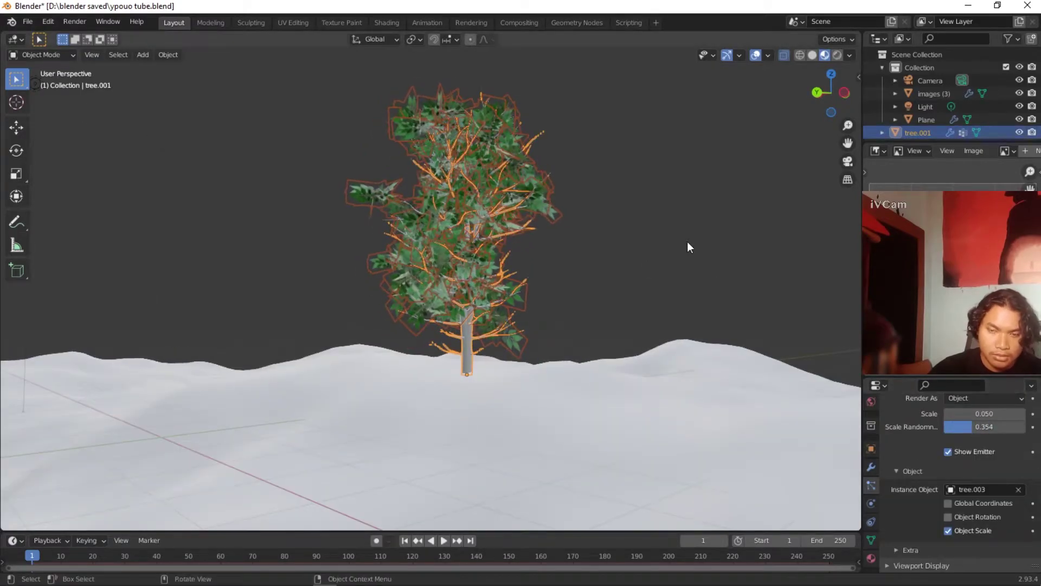
Step: Look through the camera at the rendered tree and set its particle emission number to 200
click(687, 247)
middle_drag(702, 209, 922, 380)
drag(985, 413, 971, 413)
middle_drag(503, 319, 542, 347)
scroll(575, 305, up, 4)
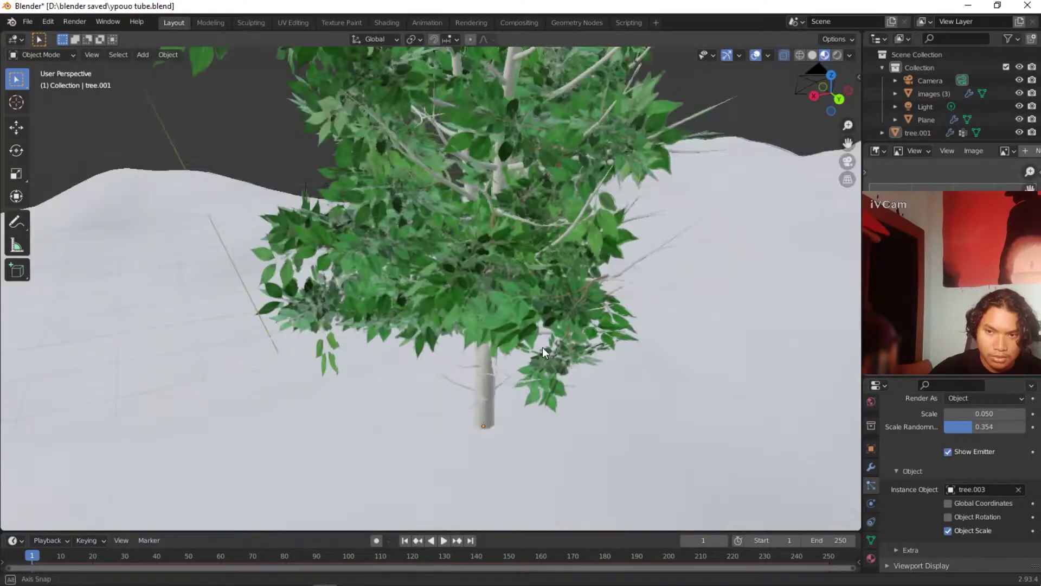
key(KP_0)
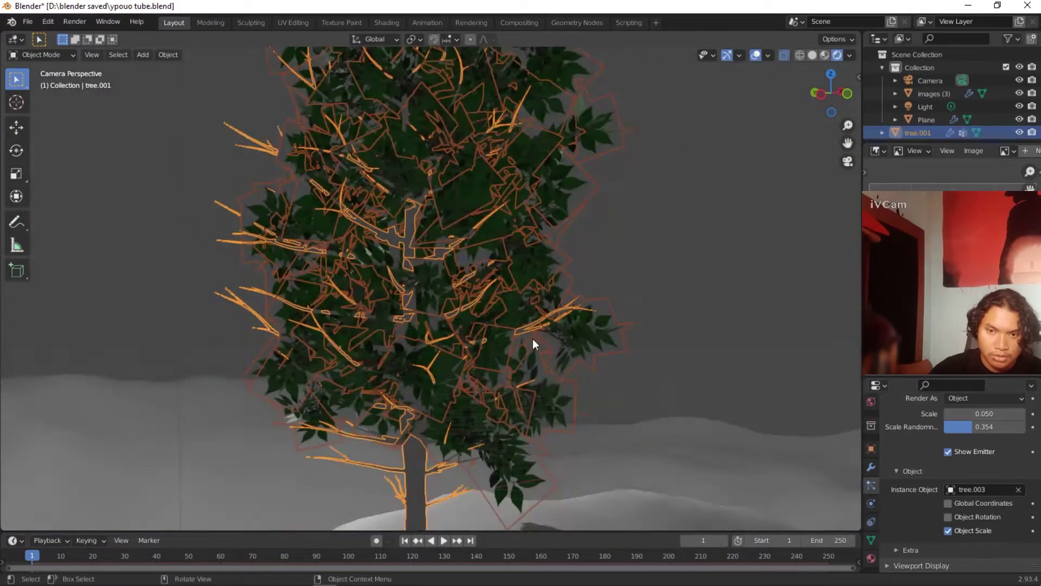
scroll(955, 477, up, 5)
click(985, 417)
text(200)
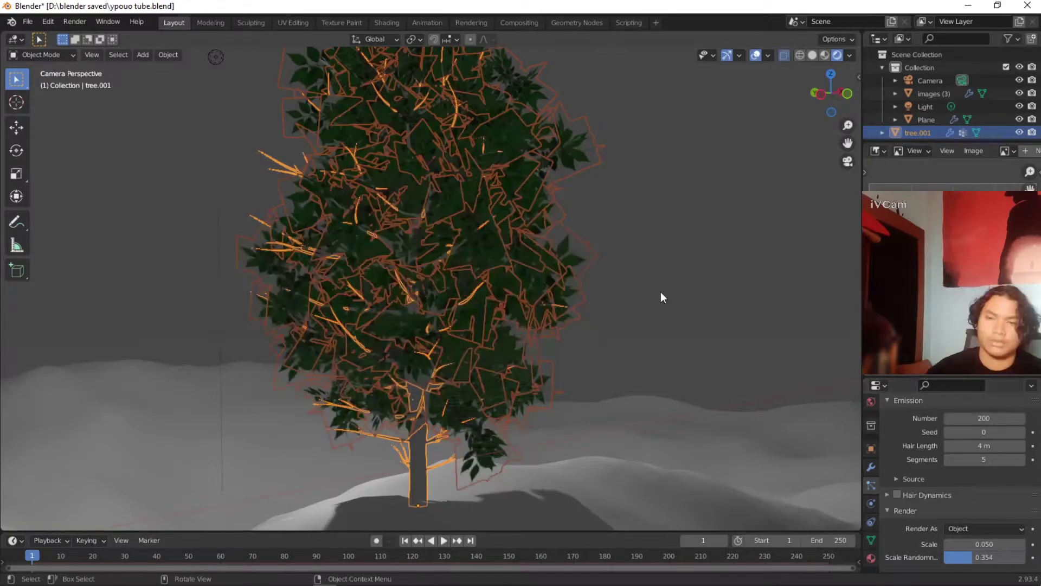
click(657, 295)
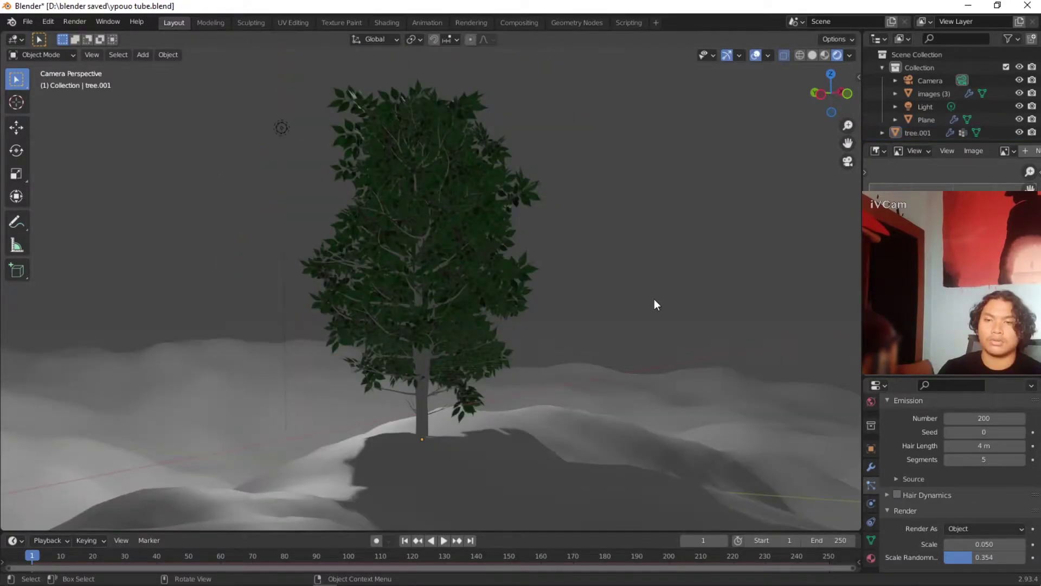
Step: Set the scale randomness of the tree's particles to 0.433
scroll(531, 367, down, 1)
scroll(980, 505, down, 2)
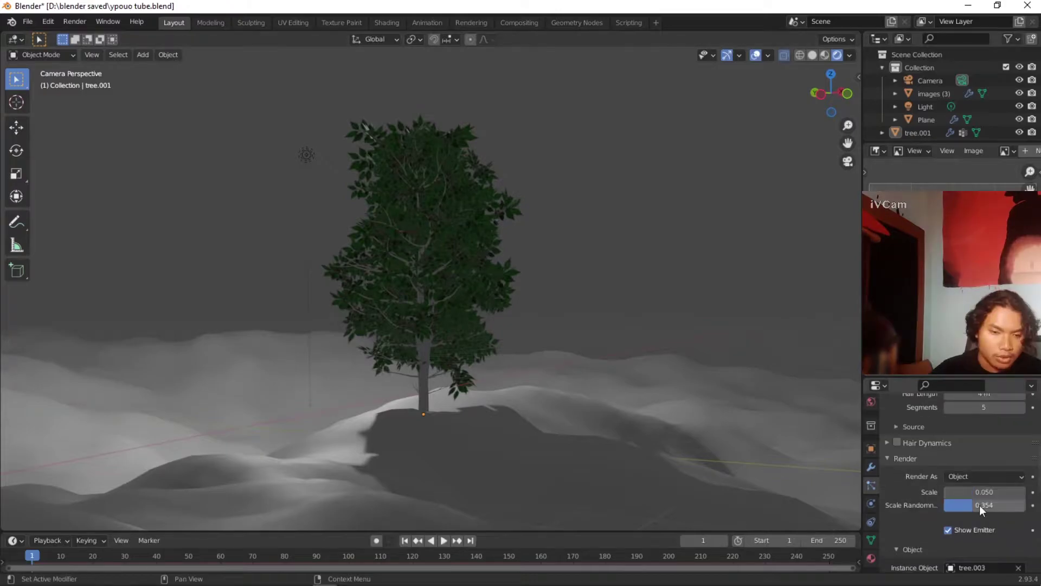
drag(980, 505, 983, 506)
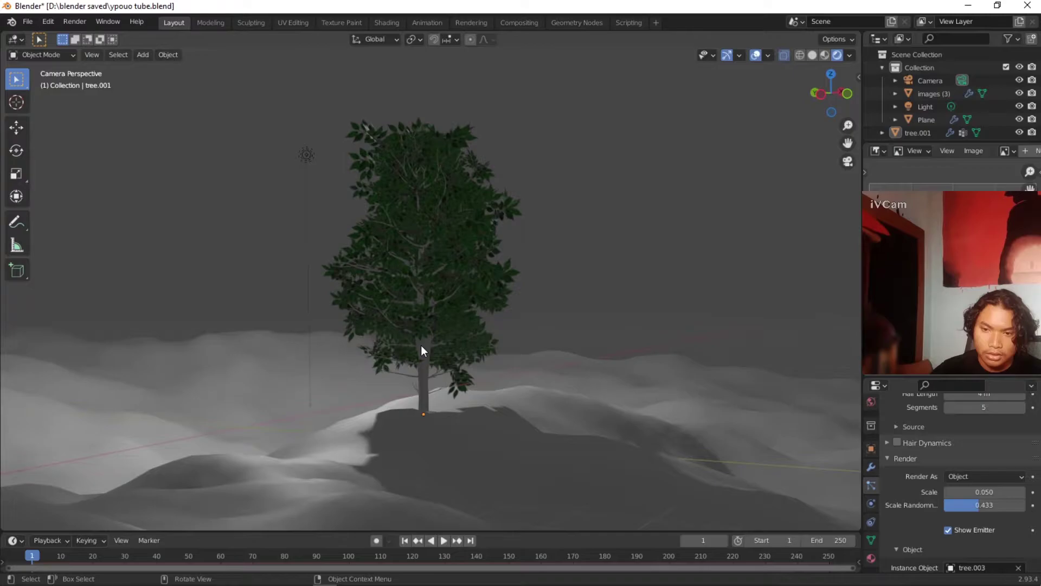
Step: Add a new material to the bare tree tree.001 and give it a pinkish-red base colour
click(421, 345)
scroll(951, 487, down, 2)
click(871, 558)
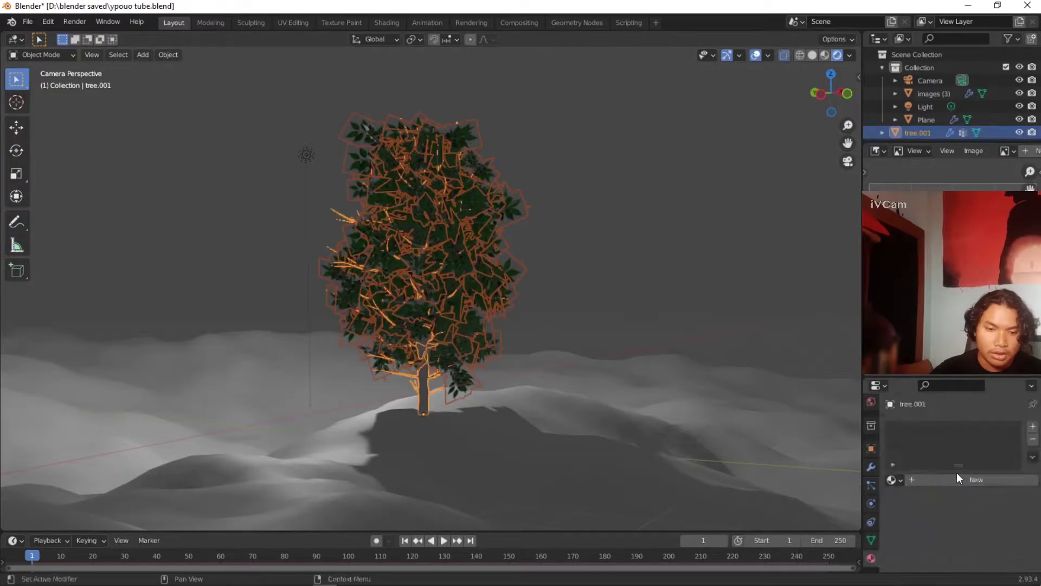
scroll(956, 480, up, 2)
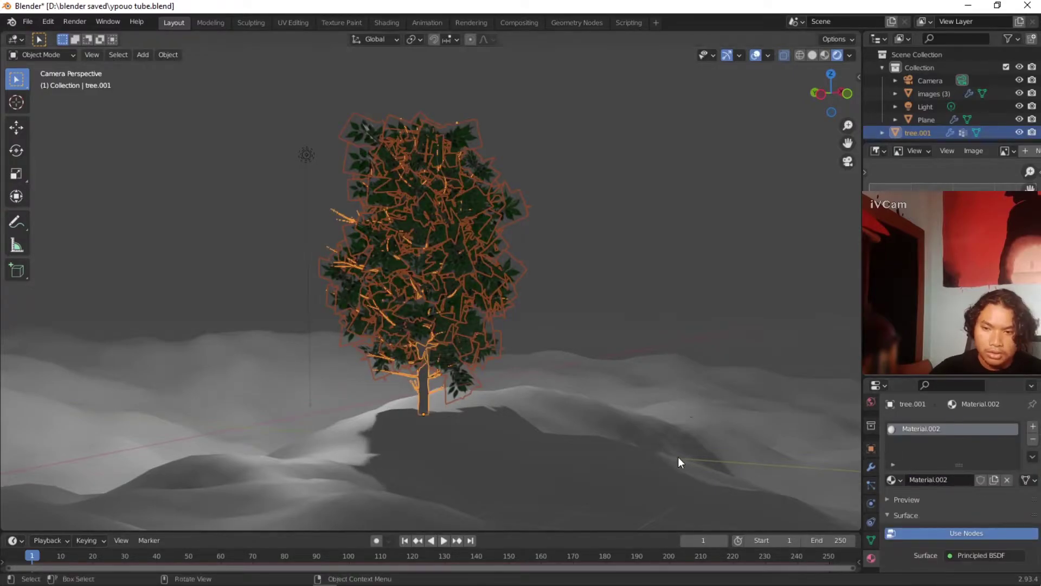
scroll(970, 536, down, 3)
click(971, 533)
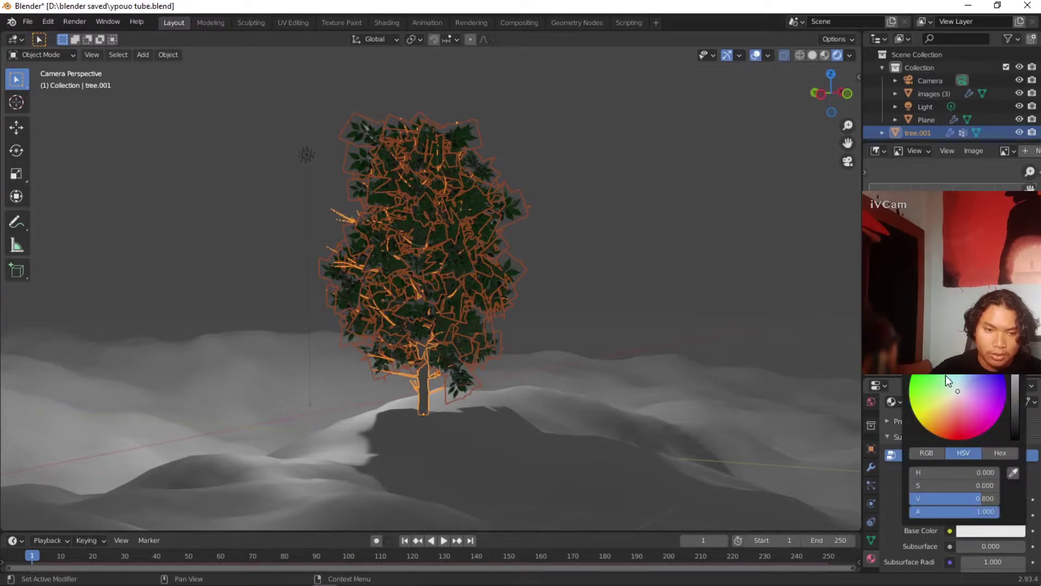
click(958, 421)
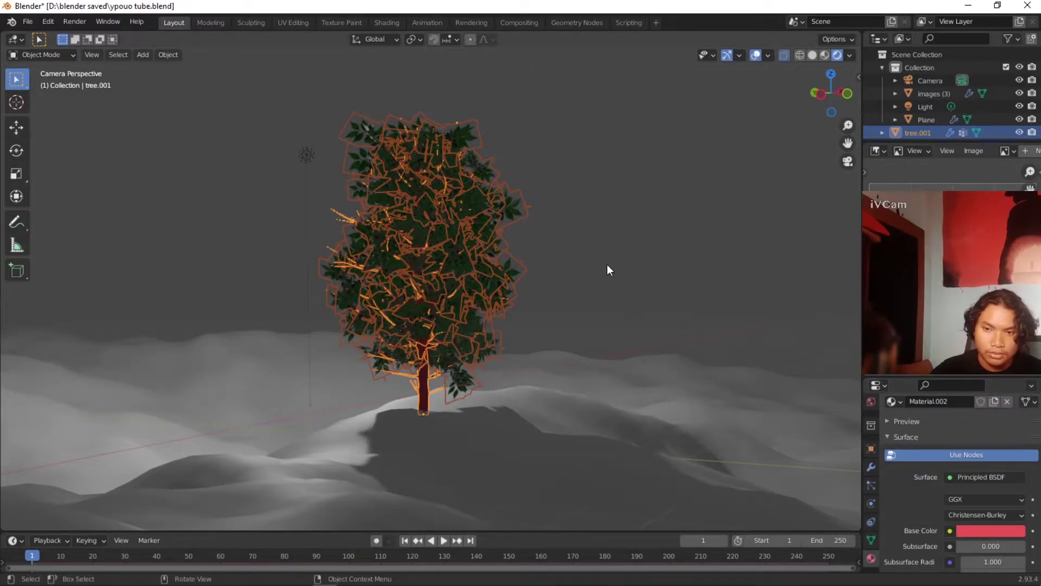
click(541, 274)
scroll(472, 352, up, 3)
scroll(542, 271, down, 2)
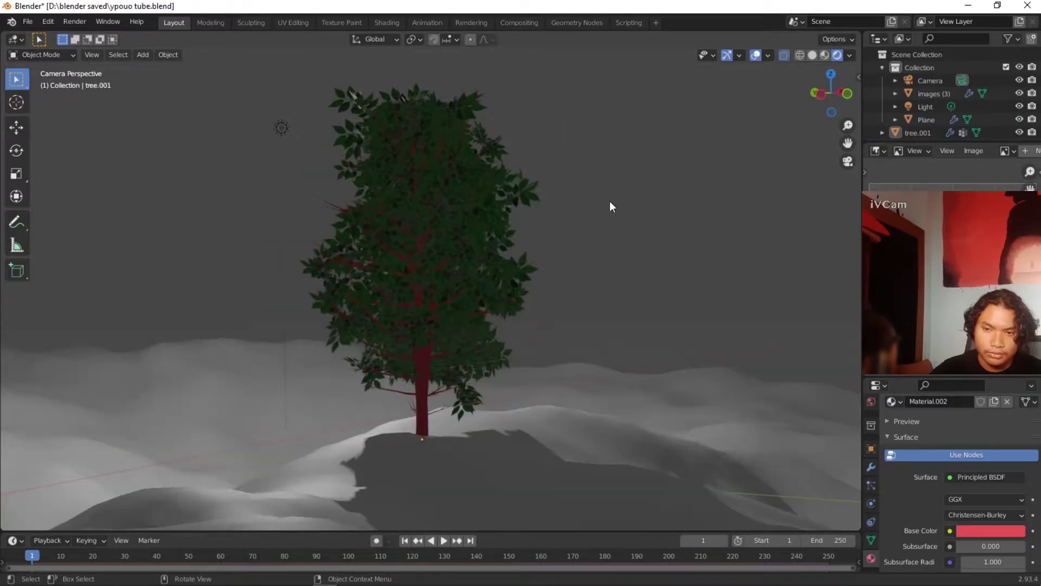
scroll(609, 206, down, 2)
Step: Switch to solid shading and convert the particle instances on tree.001 into real objects
click(812, 54)
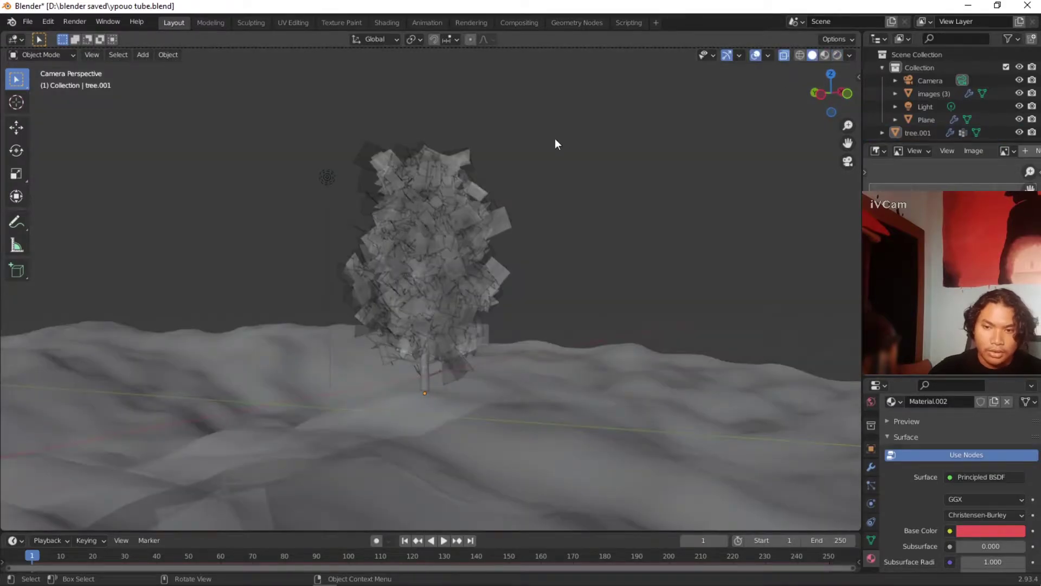
middle_drag(554, 144, 492, 208)
scroll(491, 211, up, 2)
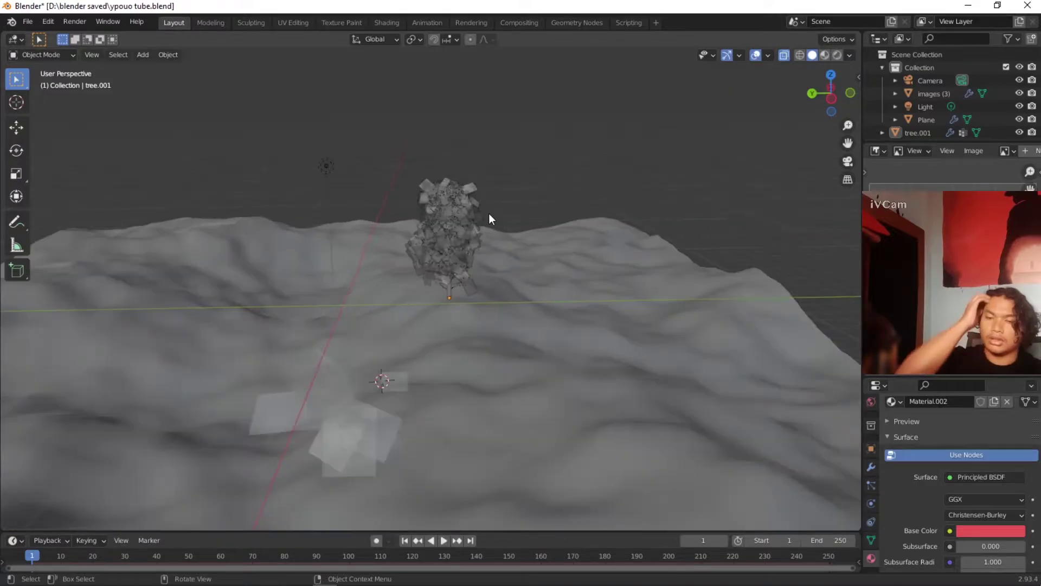
click(466, 212)
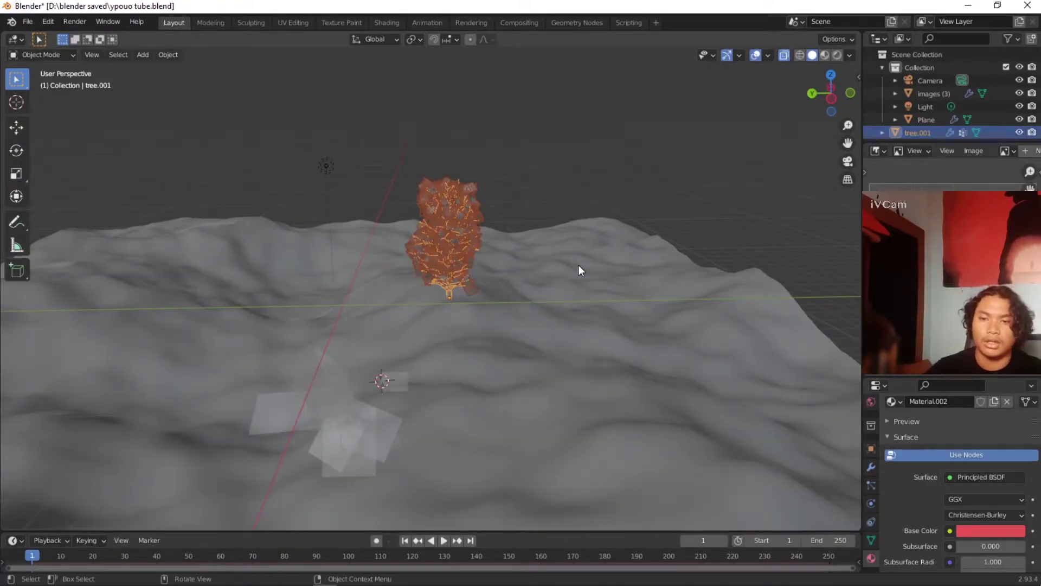
middle_drag(566, 269, 766, 430)
click(871, 485)
scroll(922, 458, up, 3)
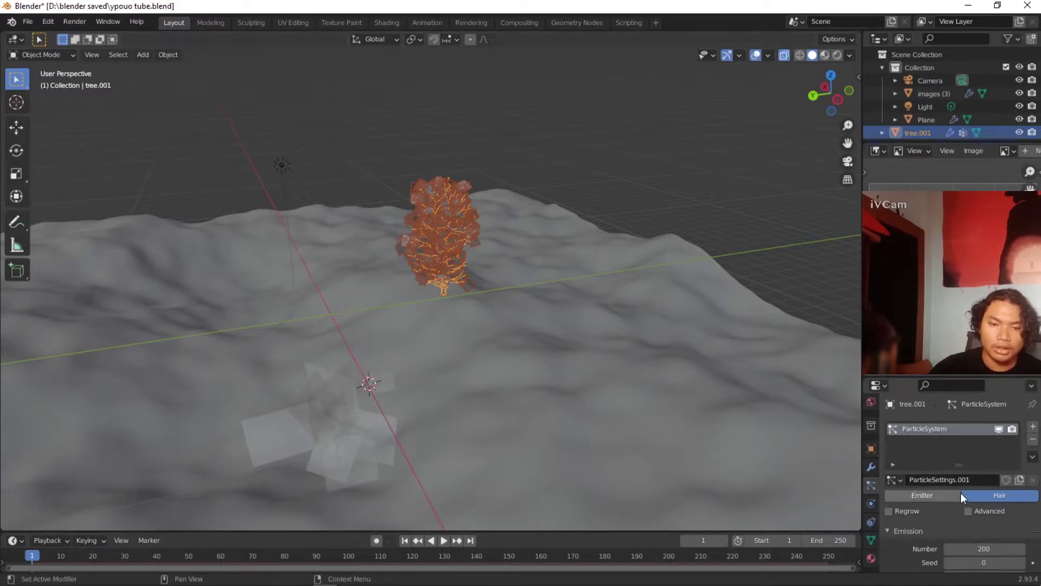
click(871, 467)
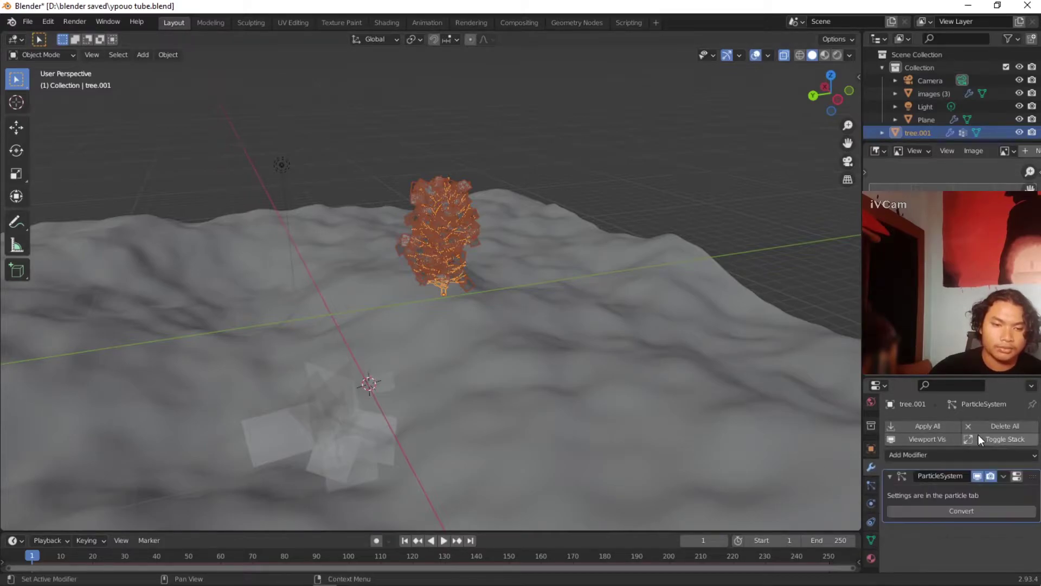
click(985, 514)
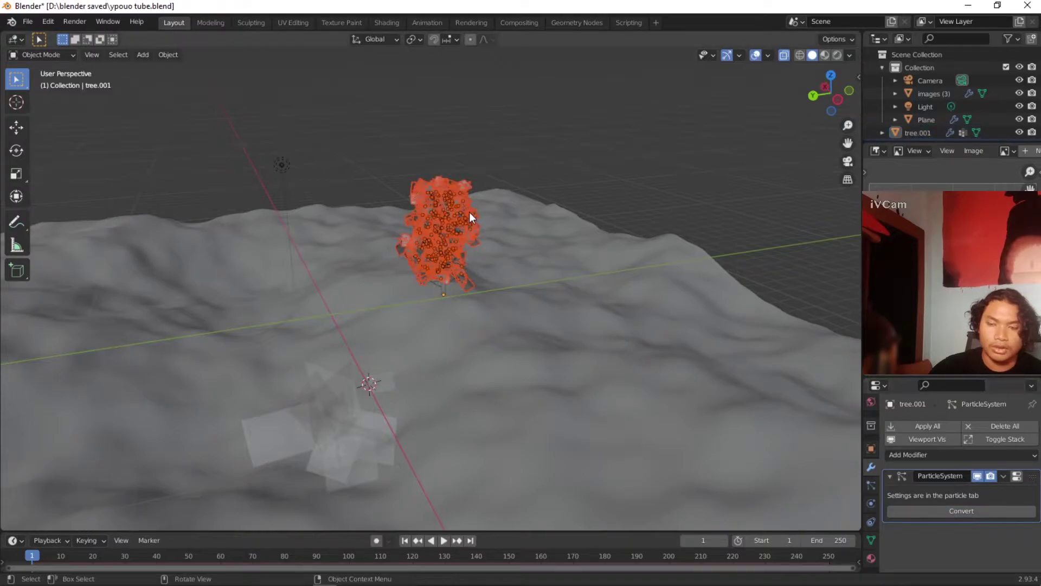
Step: Remove the particle system from tree.001
scroll(467, 233, up, 1)
scroll(465, 248, up, 2)
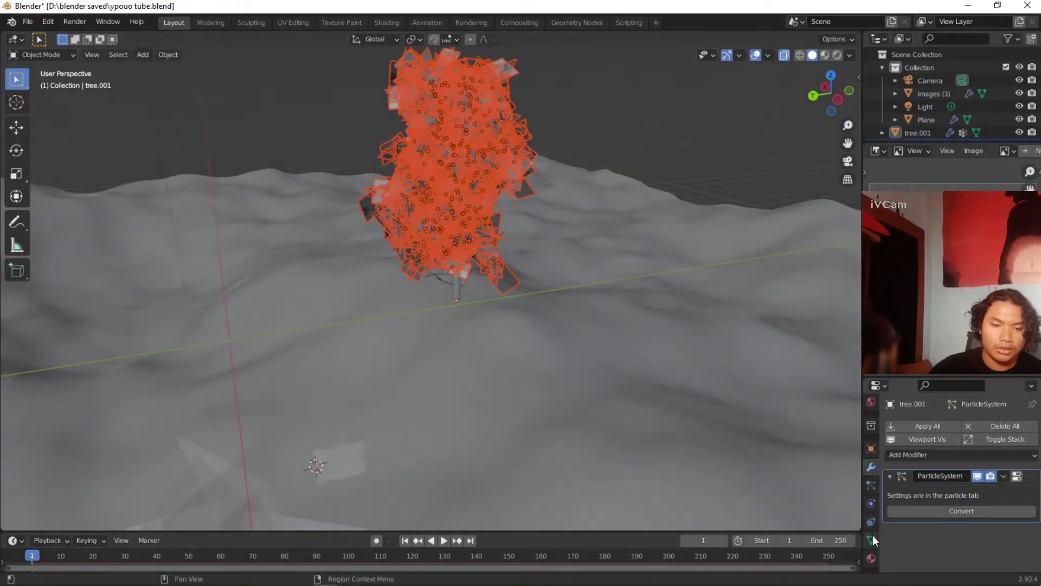
click(872, 521)
click(872, 485)
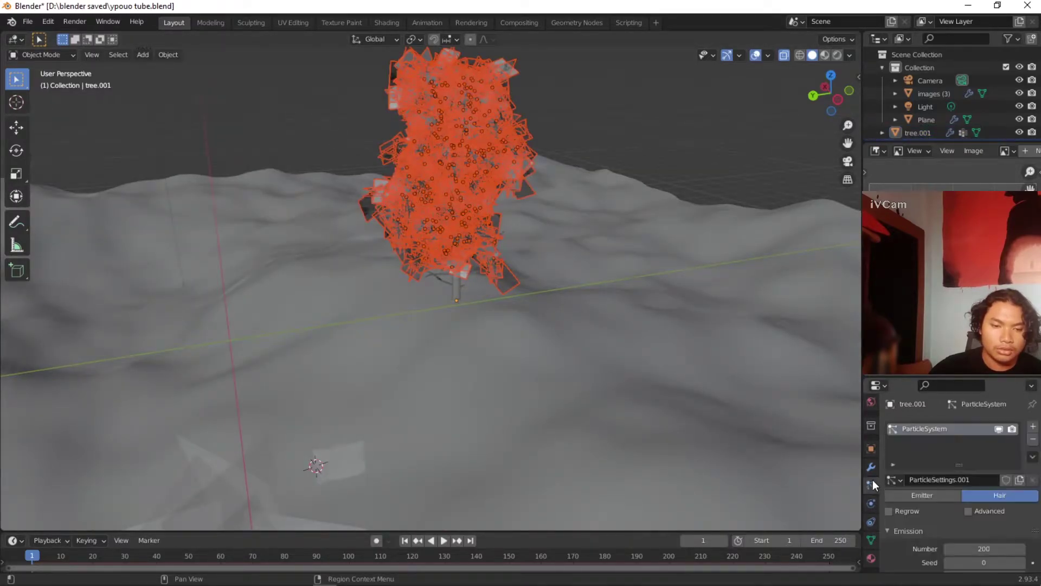
click(1033, 440)
Step: Turn off X-ray display, make the trunk tree.001 the active object and join all selected leaf branches to it
middle_drag(597, 309, 493, 407)
scroll(513, 291, up, 4)
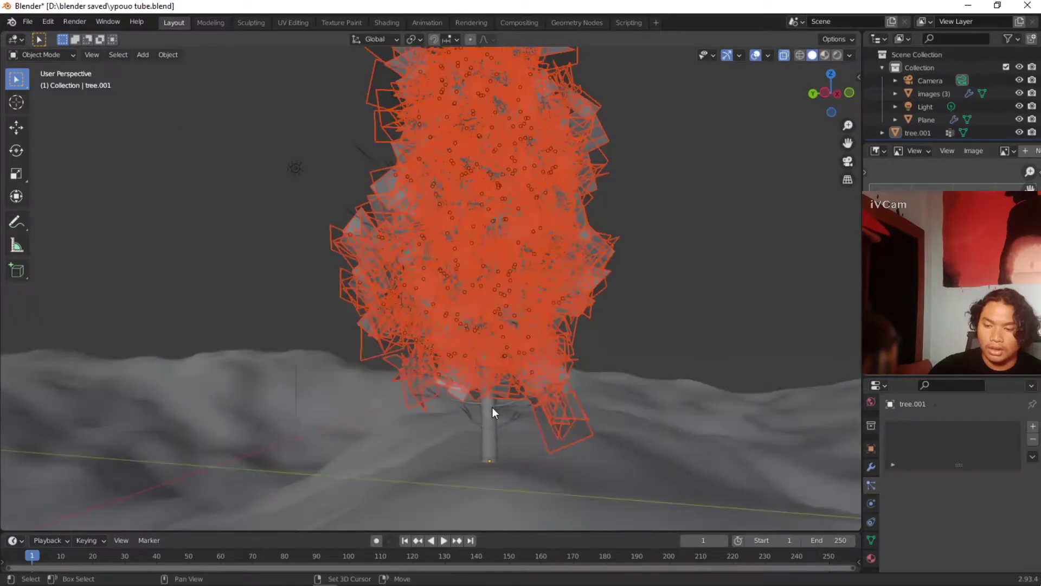
click(783, 55)
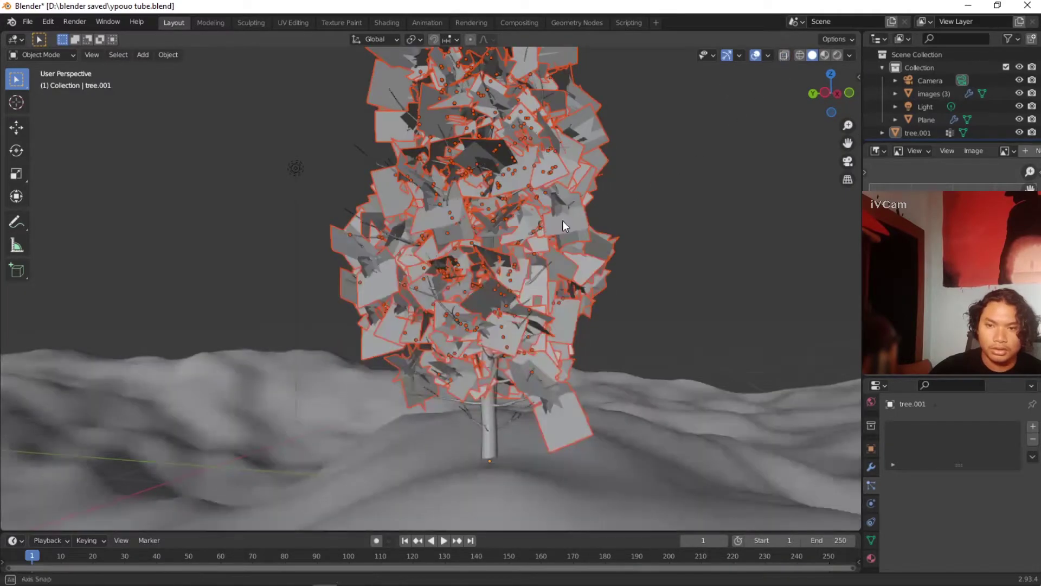
middle_drag(559, 220, 594, 222)
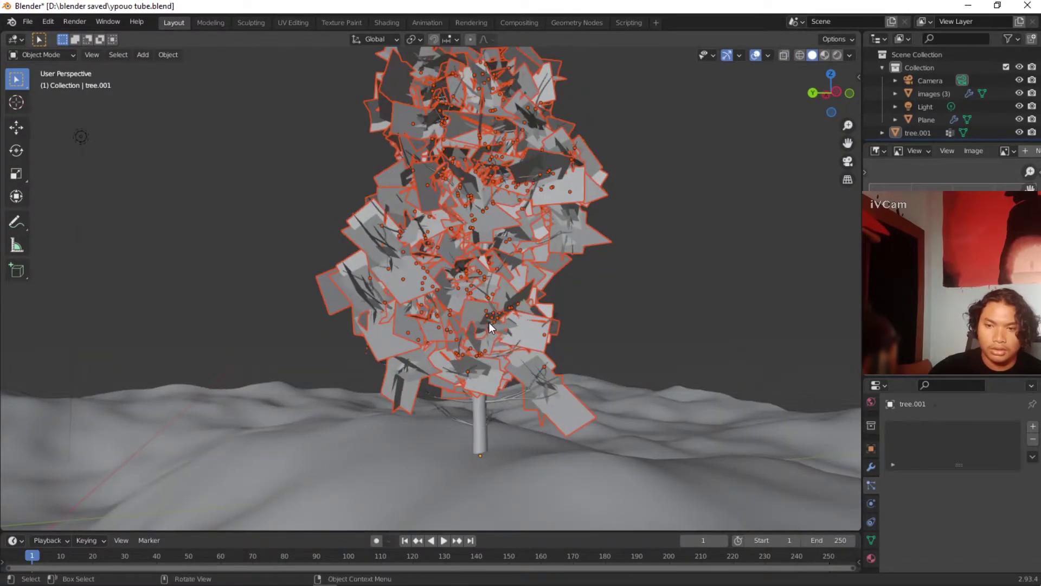
middle_drag(489, 322, 517, 321)
scroll(500, 350, up, 3)
scroll(500, 350, down, 4)
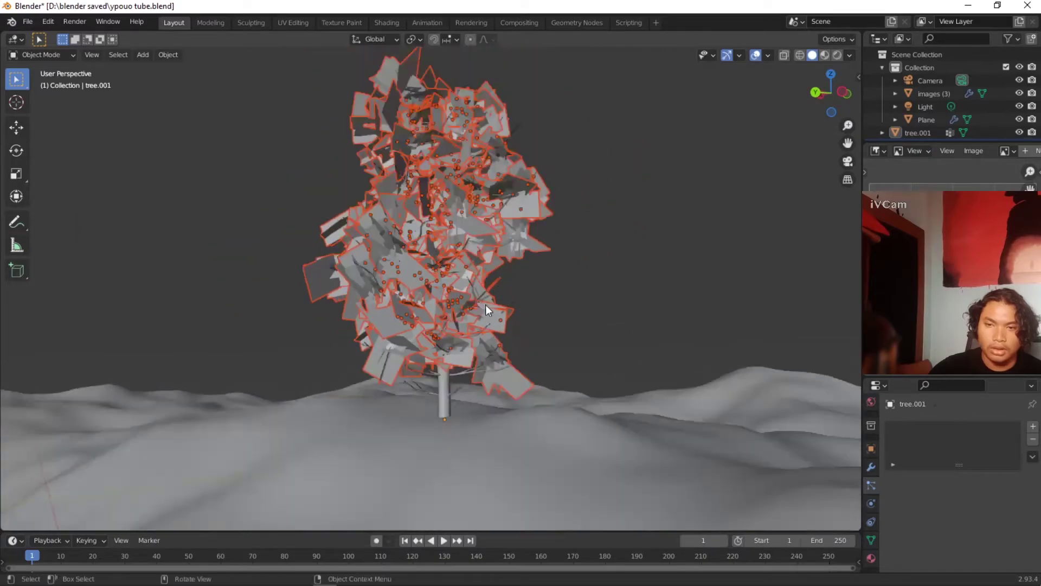
middle_drag(506, 326, 475, 308)
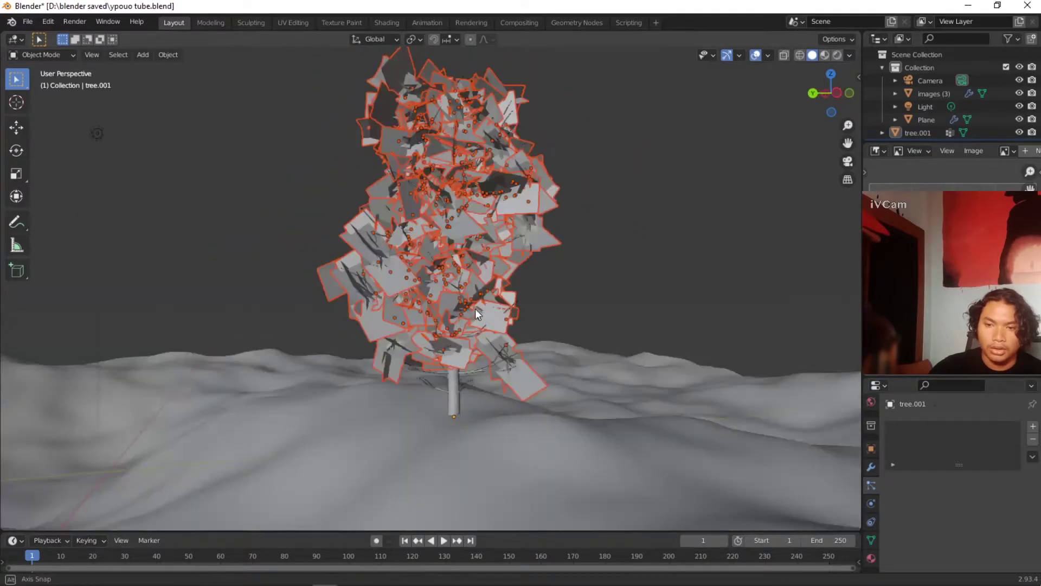
click(451, 385)
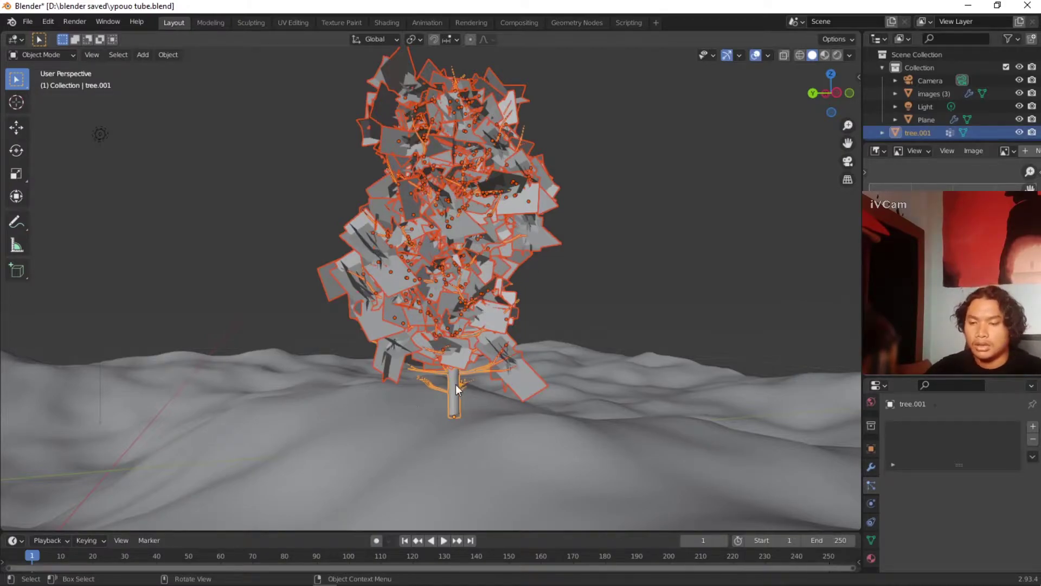
middle_drag(487, 366, 526, 370)
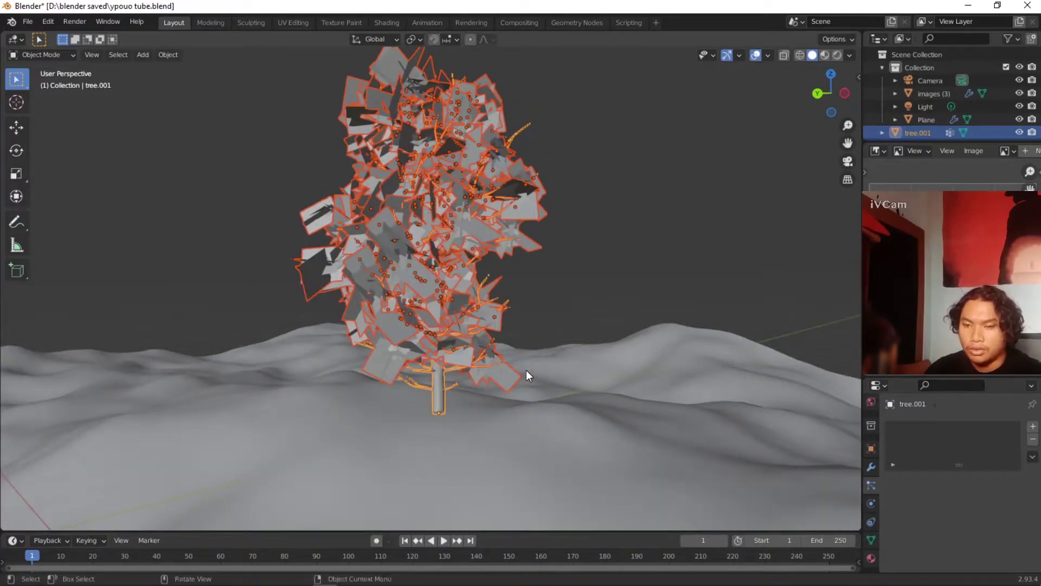
key(ctrl+j)
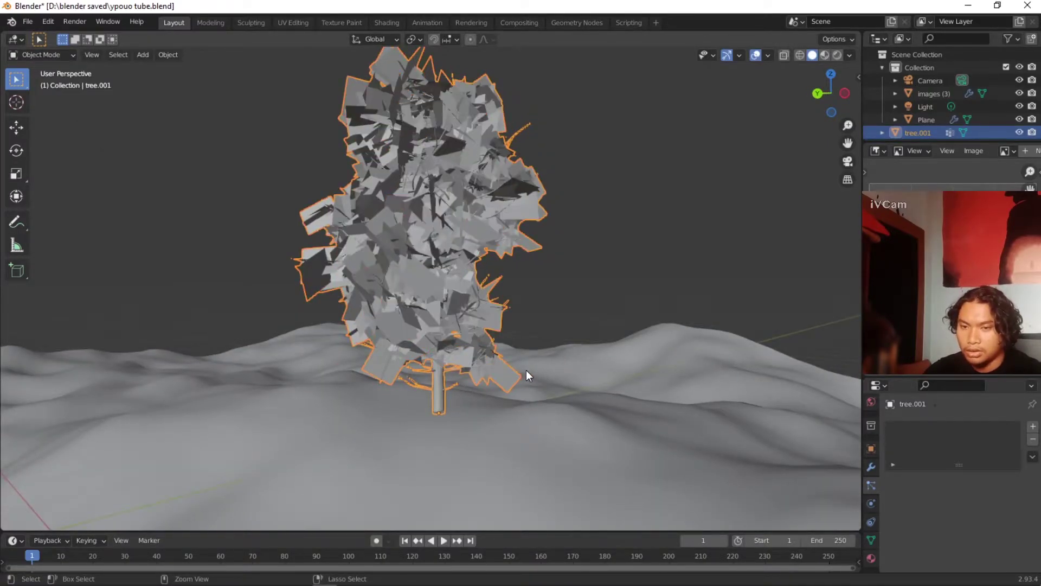
Step: Inspect the joined tree from several sides and review its material slots Material.001, images (3) and Material.002
click(607, 165)
middle_drag(608, 165, 503, 219)
click(536, 165)
scroll(520, 229, down, 3)
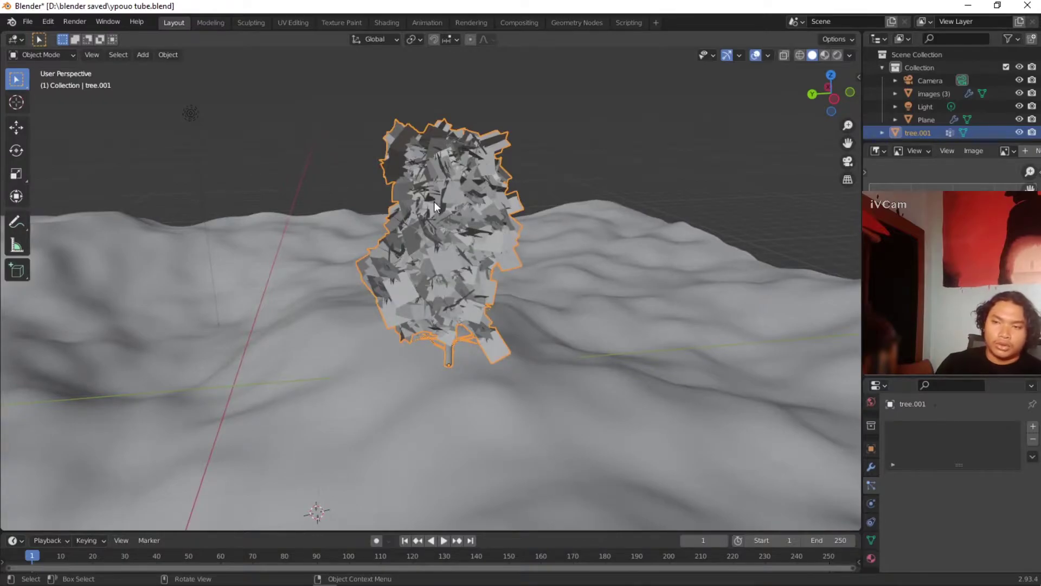
middle_drag(447, 178, 484, 190)
scroll(484, 189, up, 3)
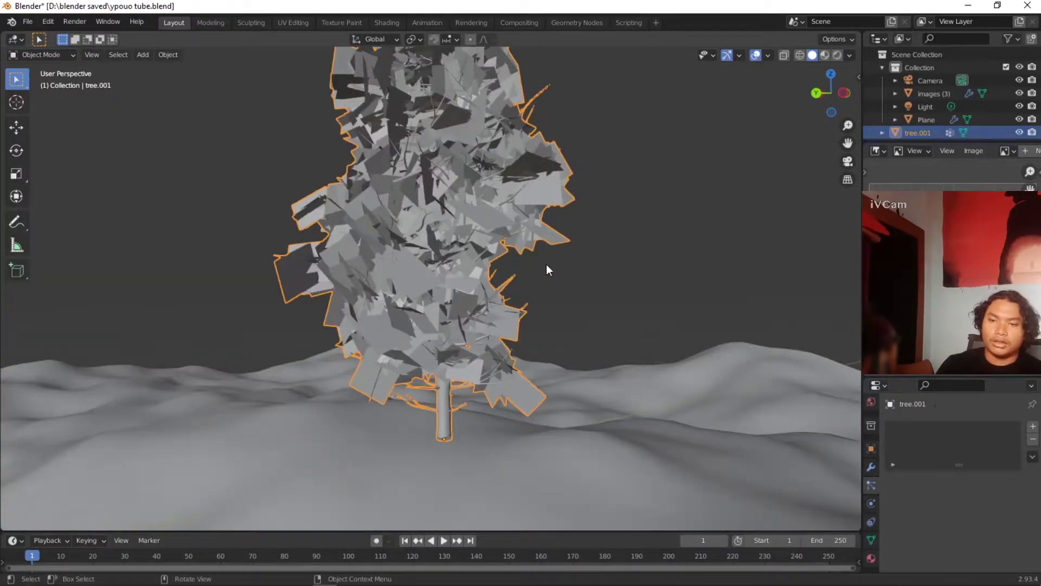
click(871, 557)
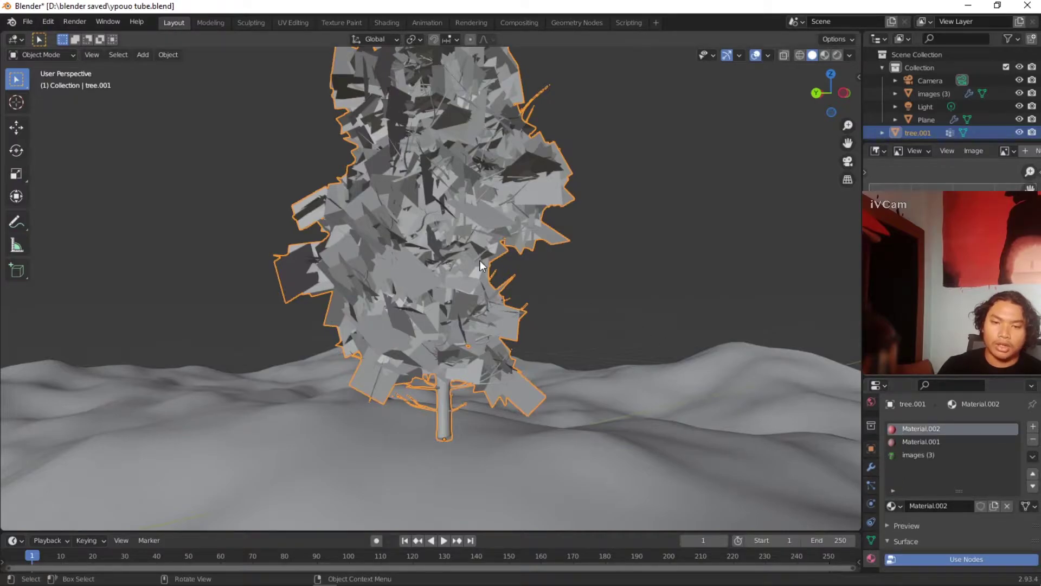
middle_drag(522, 229, 624, 238)
click(916, 443)
click(916, 450)
click(911, 428)
Step: Select the ground plane, view it orthographically from the top and switch it to Weight Paint mode
middle_drag(811, 408, 497, 315)
click(577, 377)
middle_drag(577, 377, 545, 381)
scroll(546, 377, down, 3)
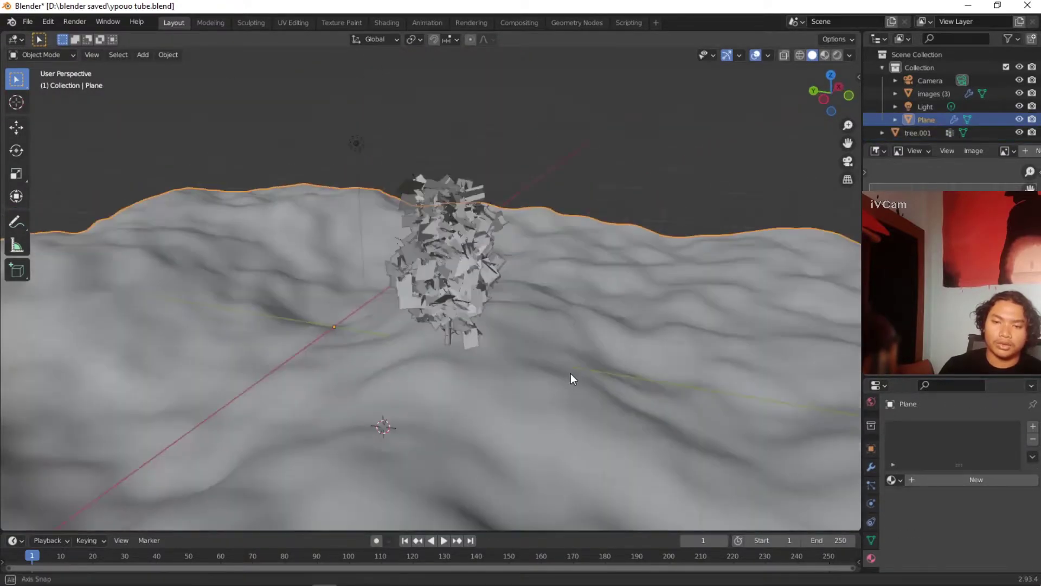
drag(825, 76, 835, 104)
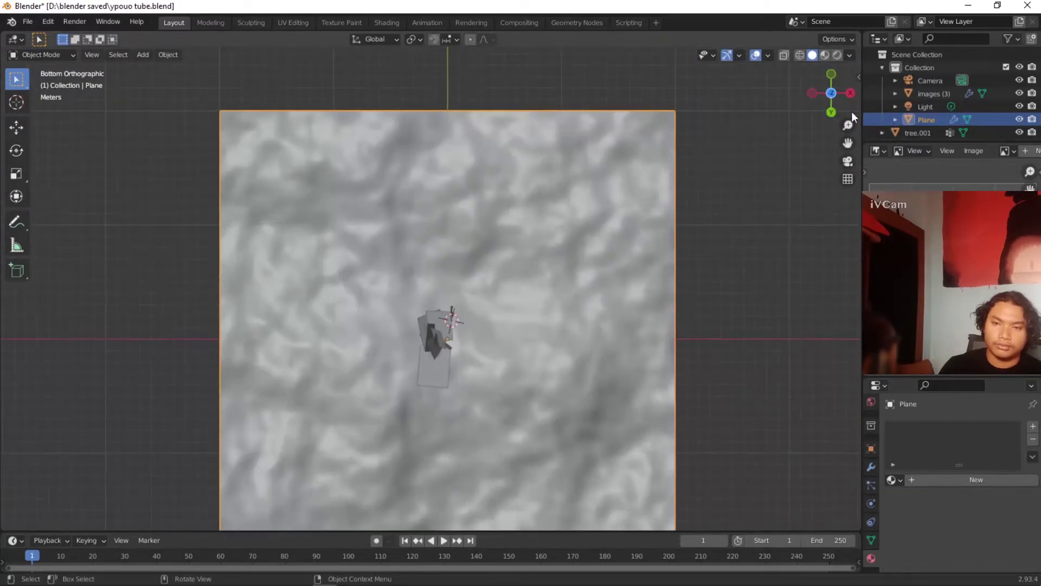
click(830, 89)
scroll(490, 200, down, 2)
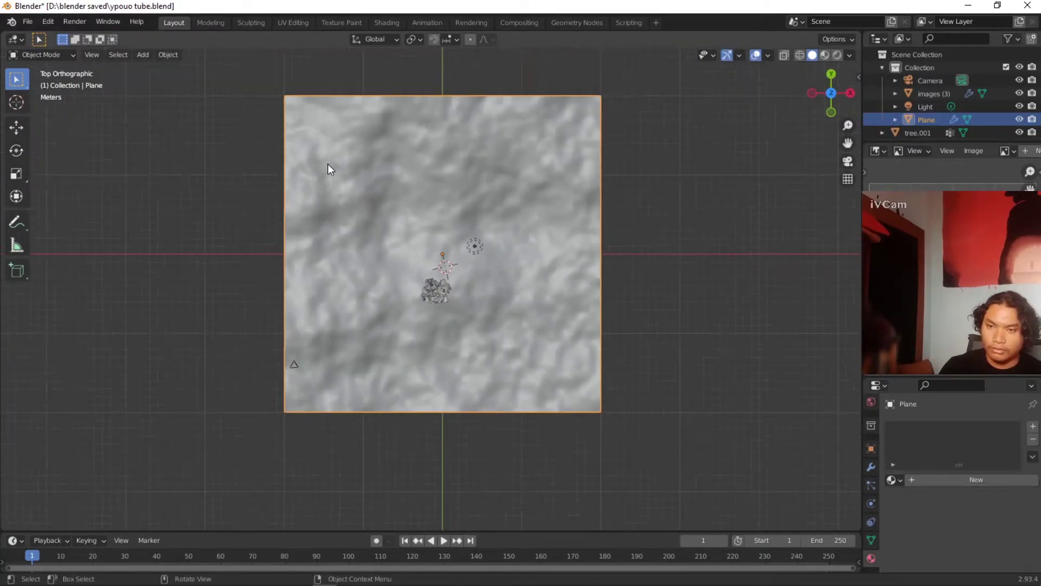
click(143, 54)
click(38, 55)
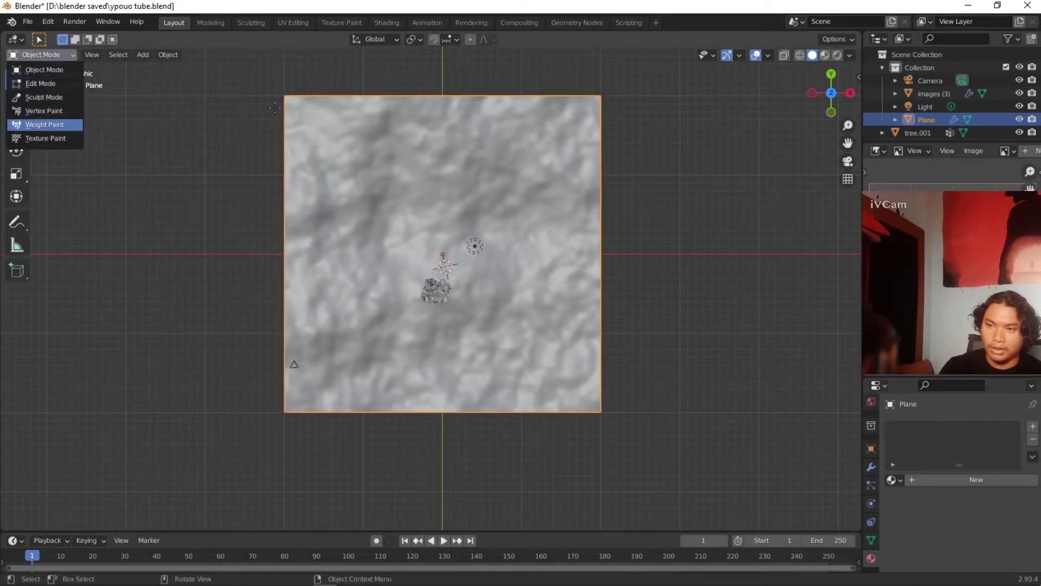
key(Return)
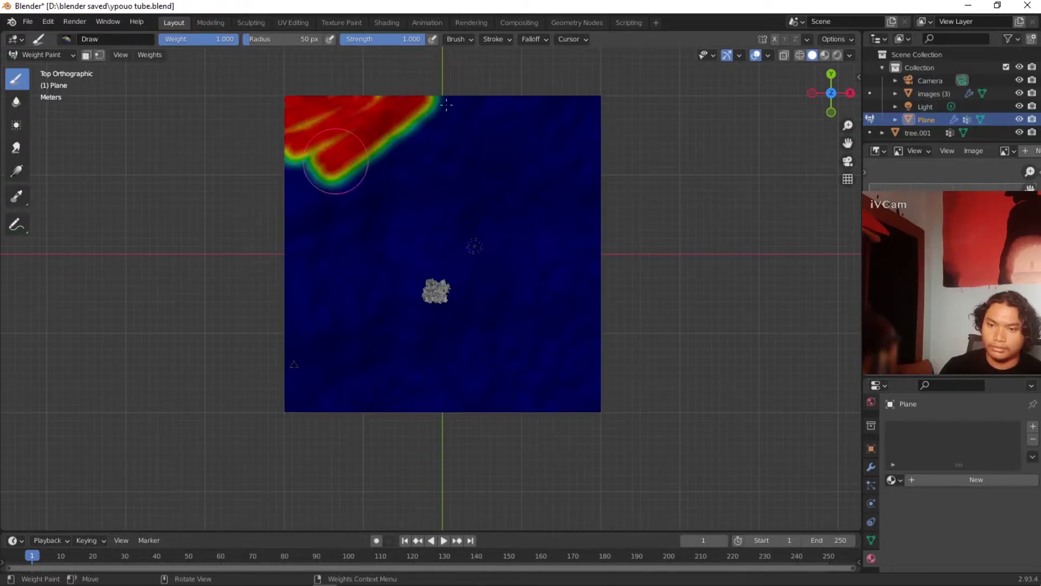
Step: Undo the corner stroke and paint a full-weight diagonal patch on the ground plane beyond the tree, checking it through the camera
drag(442, 107, 324, 196)
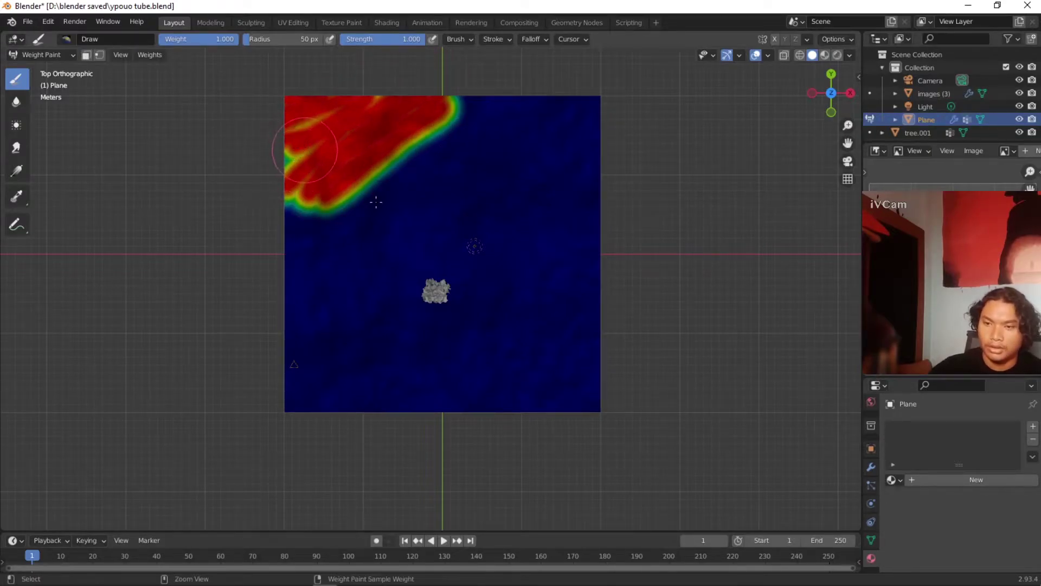
key(ctrl+z)
mouse_move(426, 141)
mouse_down()
mouse_move(465, 167)
mouse_move(445, 160)
mouse_up()
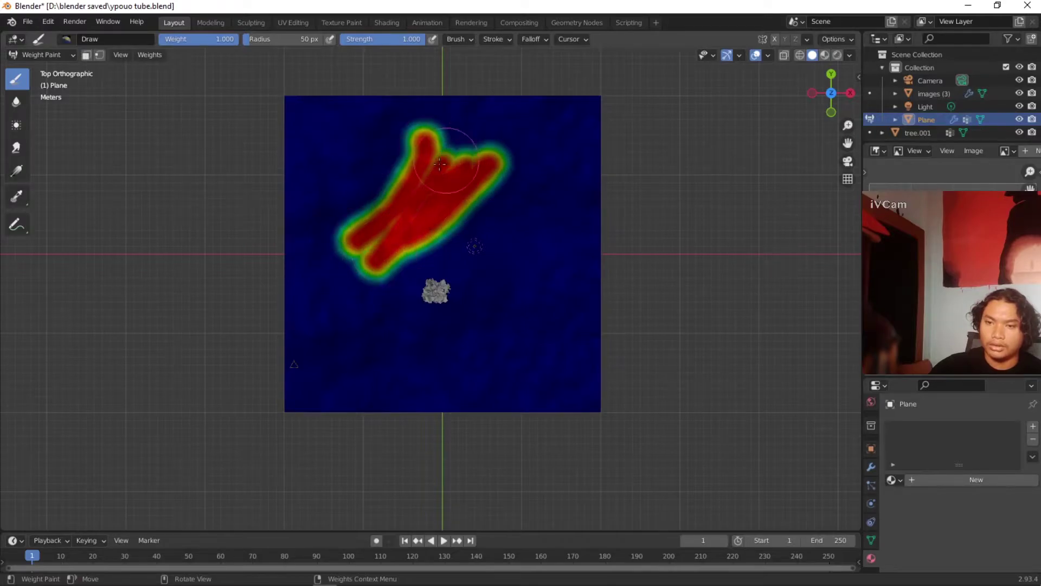
click(847, 161)
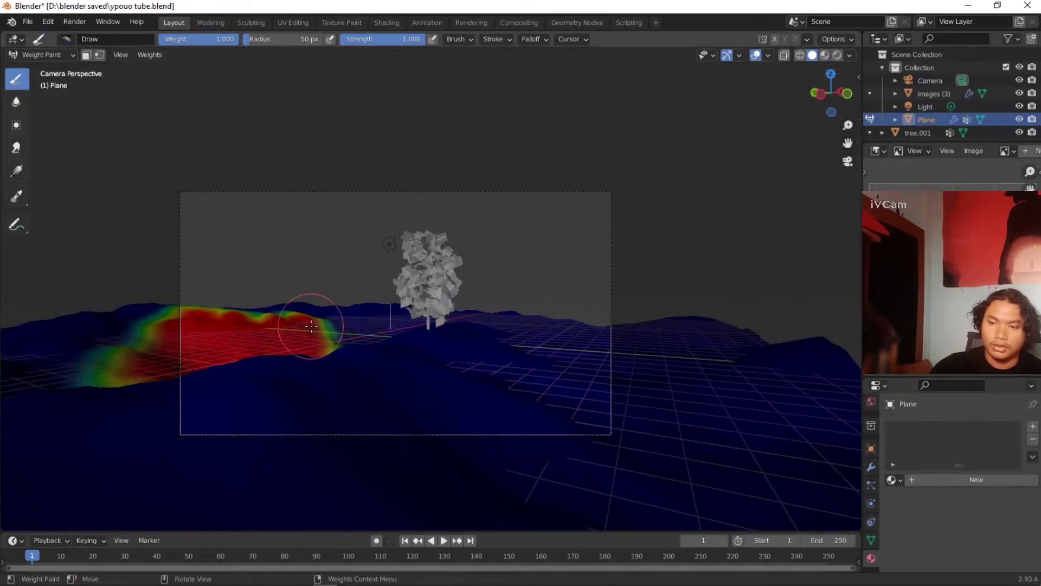
scroll(773, 157, up, 2)
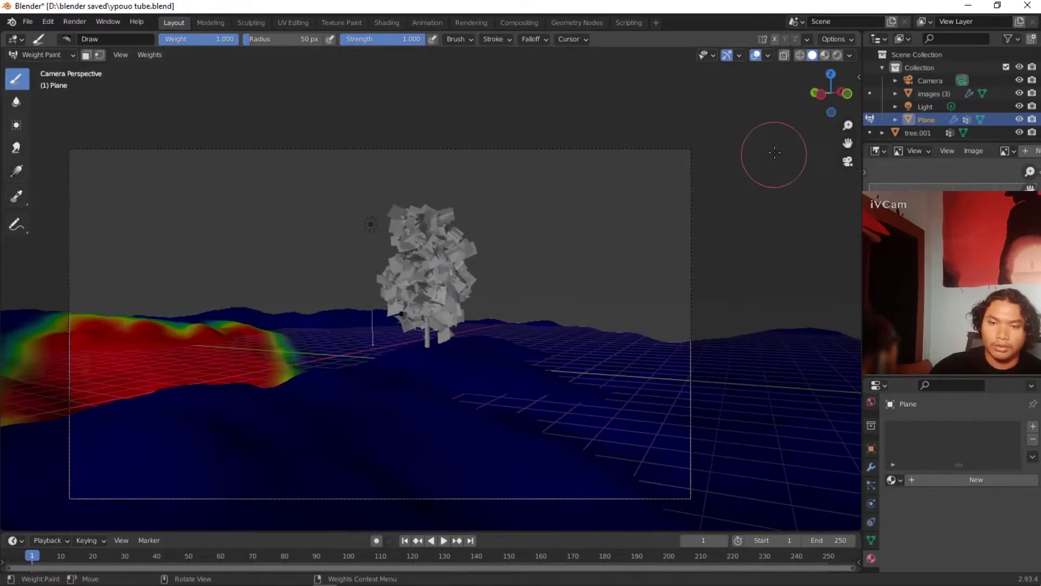
Step: From the top view, extend the full-weight patch diagonally along the tree's far side towards the plane's left edge
key(KP_7)
scroll(441, 244, up, 5)
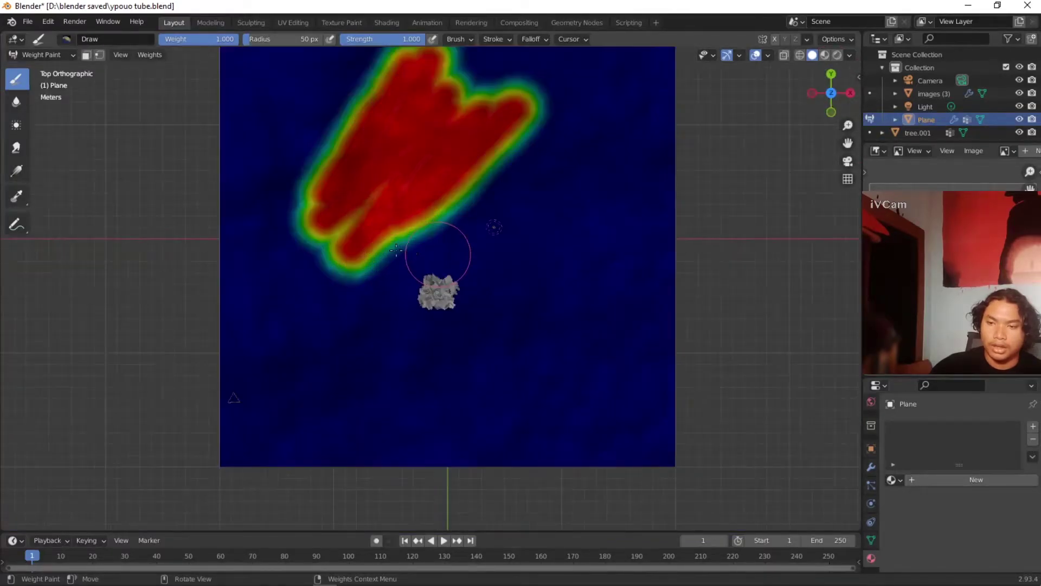
mouse_move(281, 206)
mouse_down()
mouse_move(303, 179)
mouse_move(267, 284)
mouse_move(392, 216)
mouse_up()
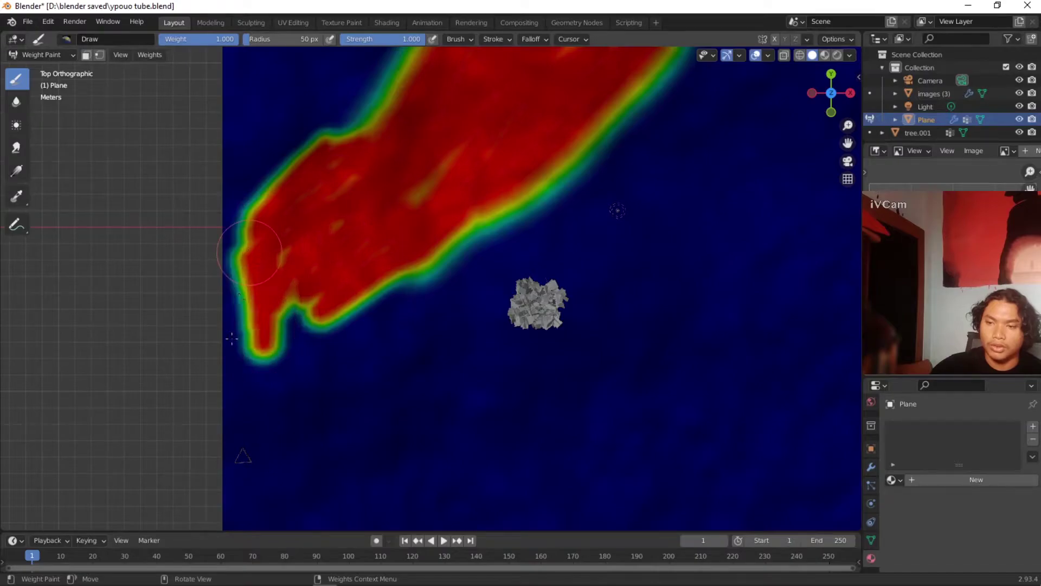
drag(271, 326, 585, 125)
Step: Enlarge the weight brush radius to 122 px and extend the full-weight area across the plane's far side
shift+middle_drag(585, 123, 469, 217)
drag(247, 39, 259, 40)
mouse_move(572, 181)
mouse_down()
mouse_move(481, 97)
mouse_move(675, 122)
mouse_up()
shift+middle_drag(468, 257, 475, 126)
drag(475, 126, 651, 92)
Step: Paint full weight over the surrounding ground on both sides, leaving the strip between camera and tree unpainted
key(KP_0)
key(KP_7)
mouse_move(748, 325)
mouse_down()
mouse_move(477, 325)
mouse_move(651, 330)
mouse_up()
middle_drag(652, 330, 666, 303)
key(KP_7)
mouse_move(736, 92)
shift+middle_down()
mouse_move(667, 244)
mouse_move(680, 253)
mouse_move(688, 337)
mouse_move(532, 232)
shift+middle_up()
key(ctrl+z)
key(KP_0)
middle_drag(716, 200, 183, 126)
mouse_move(337, 163)
mouse_down()
mouse_move(414, 279)
mouse_move(369, 206)
mouse_move(380, 336)
mouse_move(378, 248)
mouse_up()
shift+middle_drag(348, 516, 225, 174)
drag(202, 332, 160, 295)
key(KP_0)
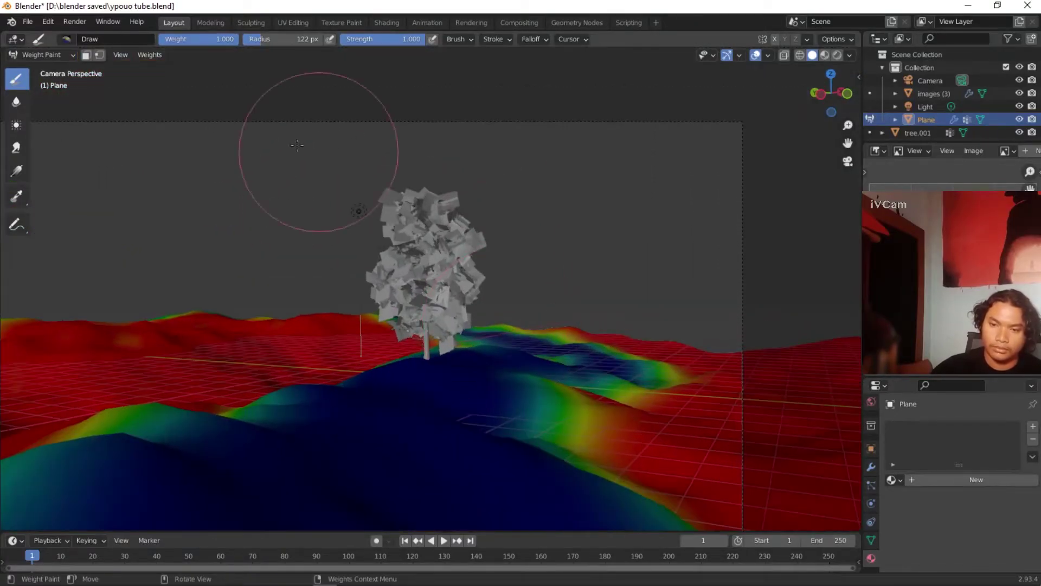
Step: Return the ground plane to Object Mode and view the whole scene through the camera
key(ctrl+Tab)
middle_drag(453, 232, 351, 216)
scroll(352, 216, down, 5)
key(KP_0)
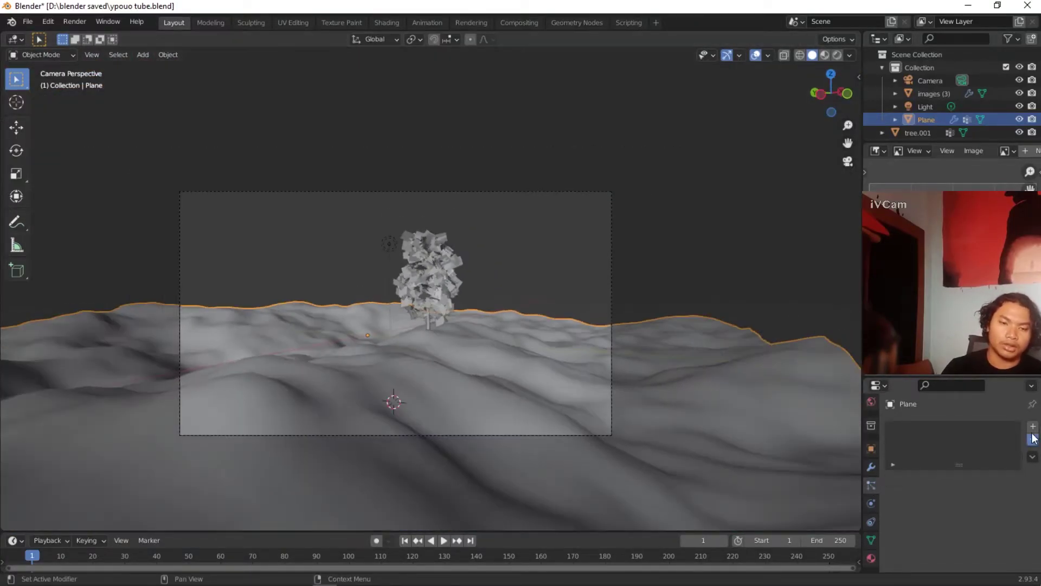
Step: Try to add a Hair particle system to the ground plane, rendered as Object with tree.001 as the instance
click(1033, 427)
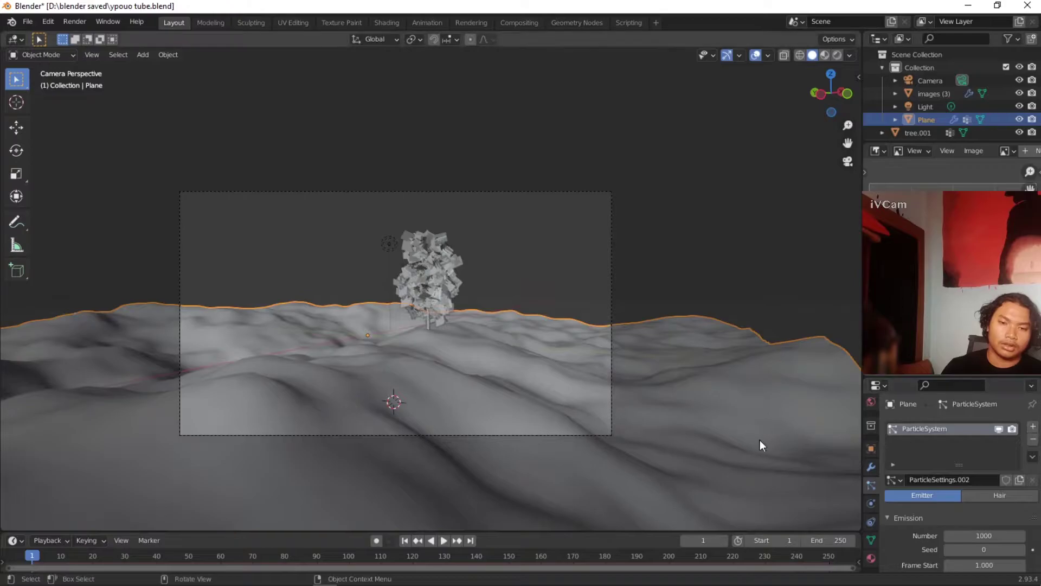
click(967, 494)
scroll(981, 469, down, 10)
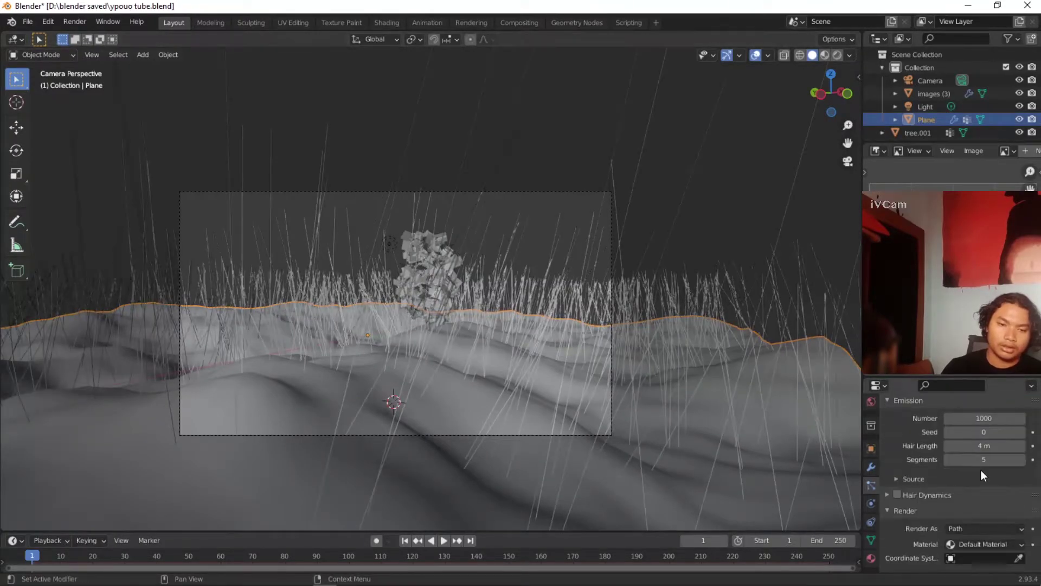
click(971, 453)
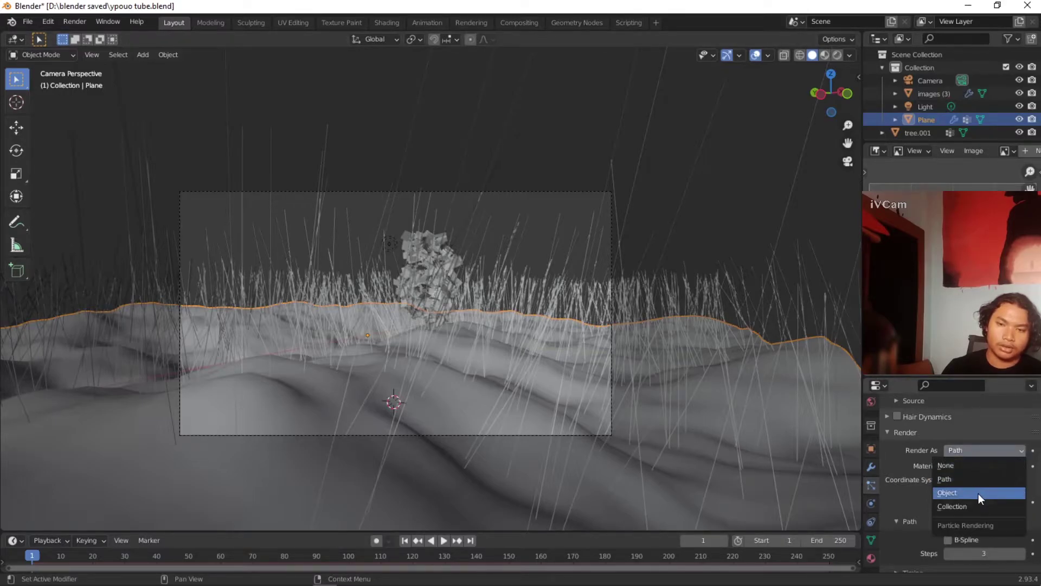
click(973, 493)
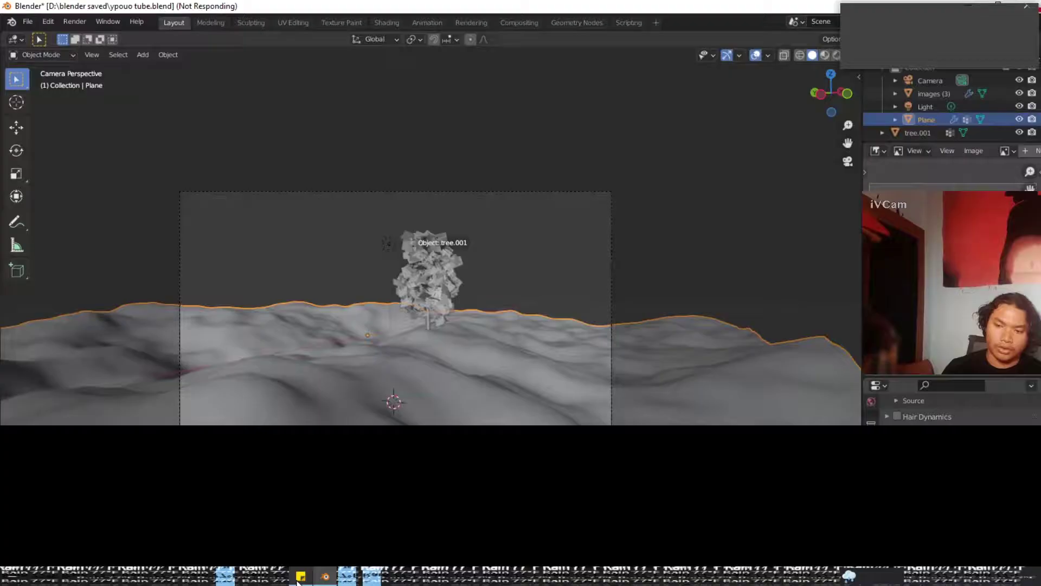
mouse_move(278, 579)
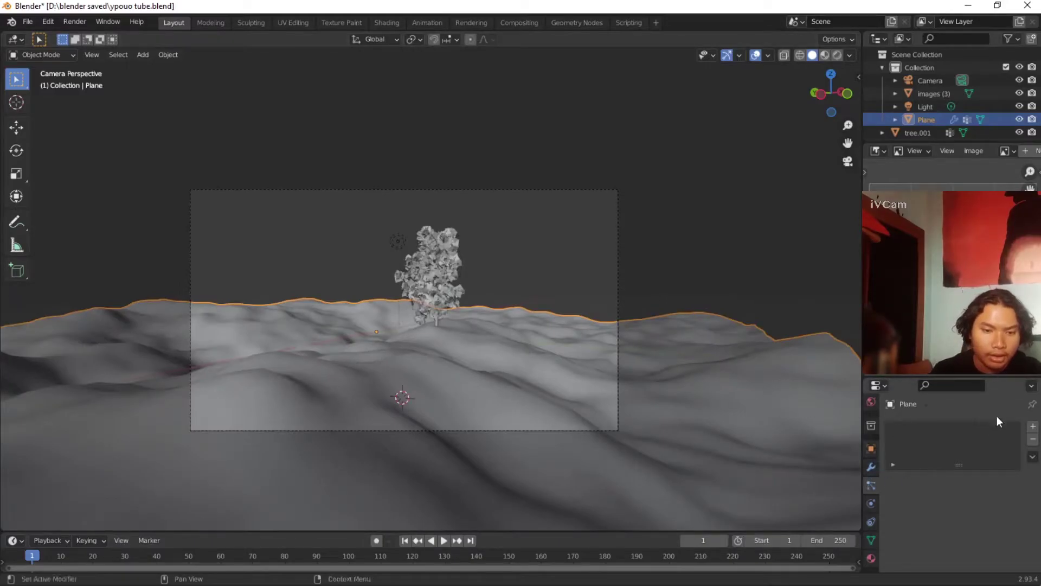
Step: Add a Hair particle system to the ground plane and set its particle number to 5
click(1034, 427)
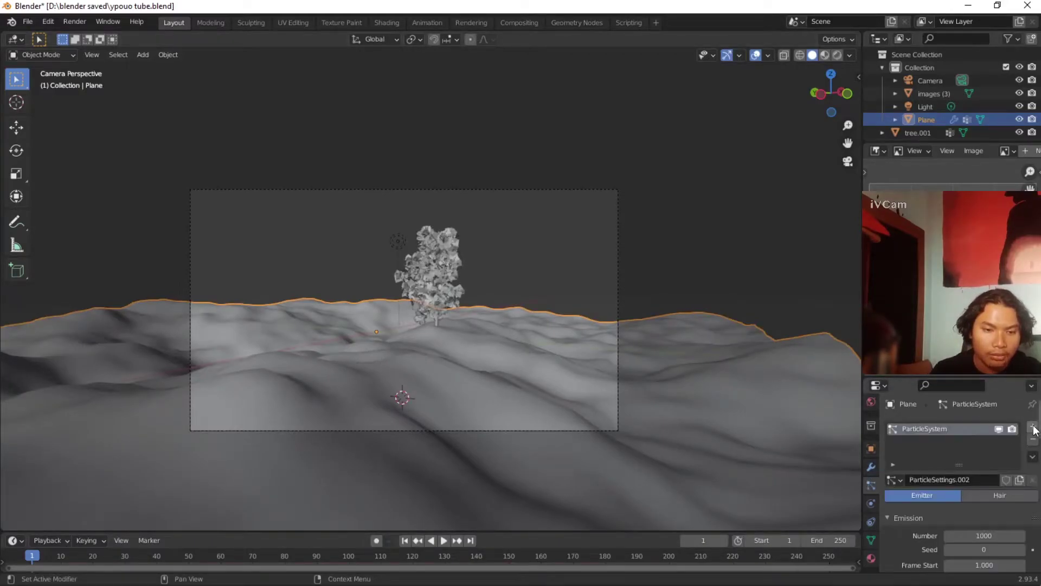
click(987, 495)
scroll(927, 487, down, 5)
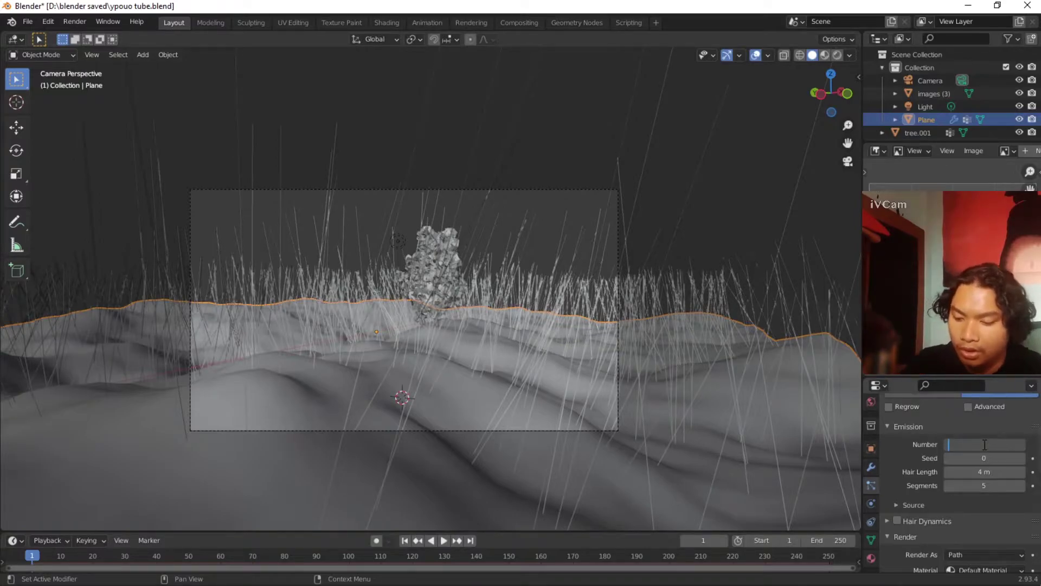
key(Return)
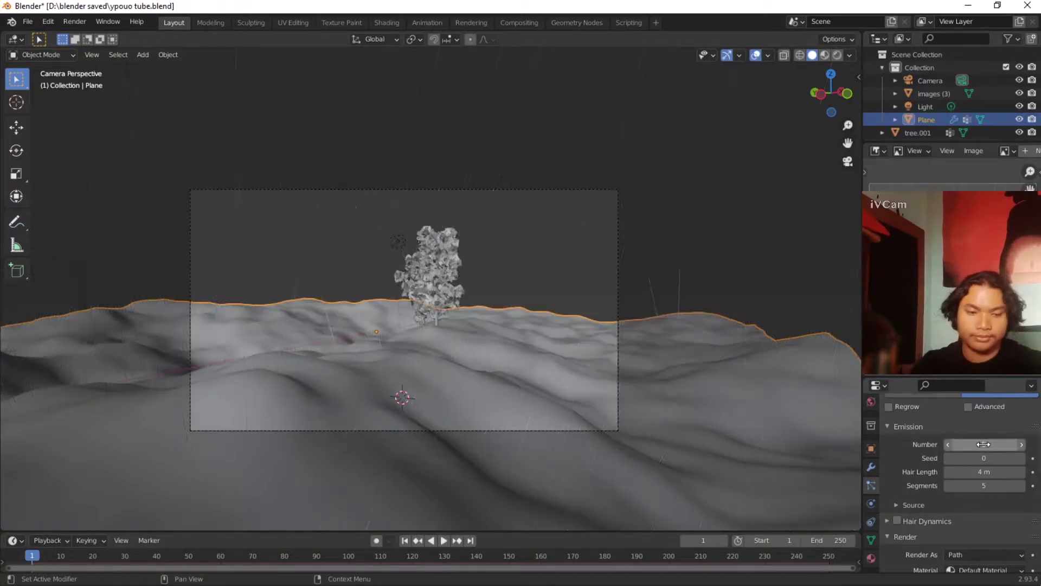
Step: Render the hair particles as Object and pick tree.001 as the instance object
scroll(997, 500, down, 6)
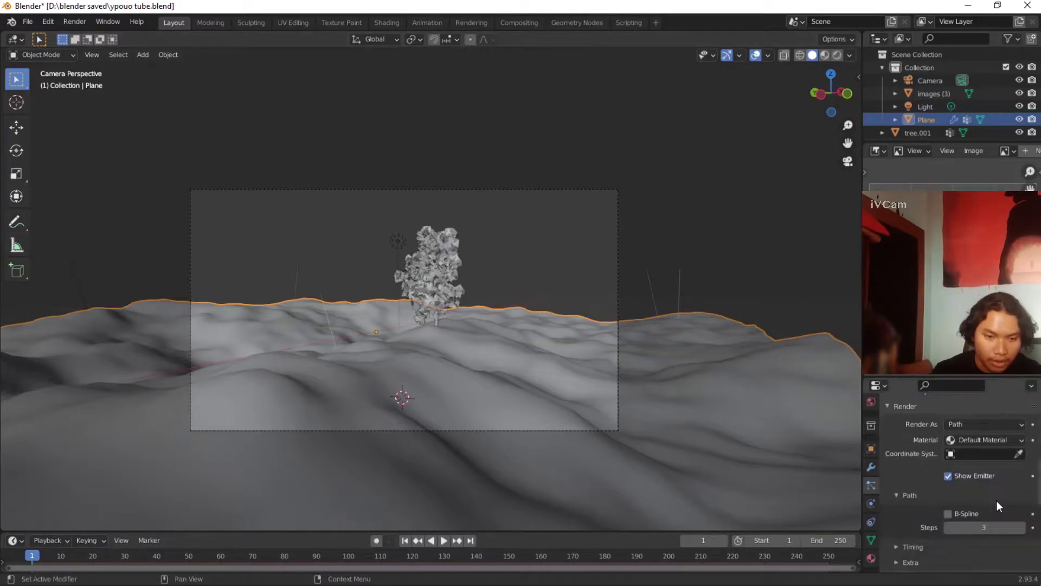
scroll(979, 510, down, 2)
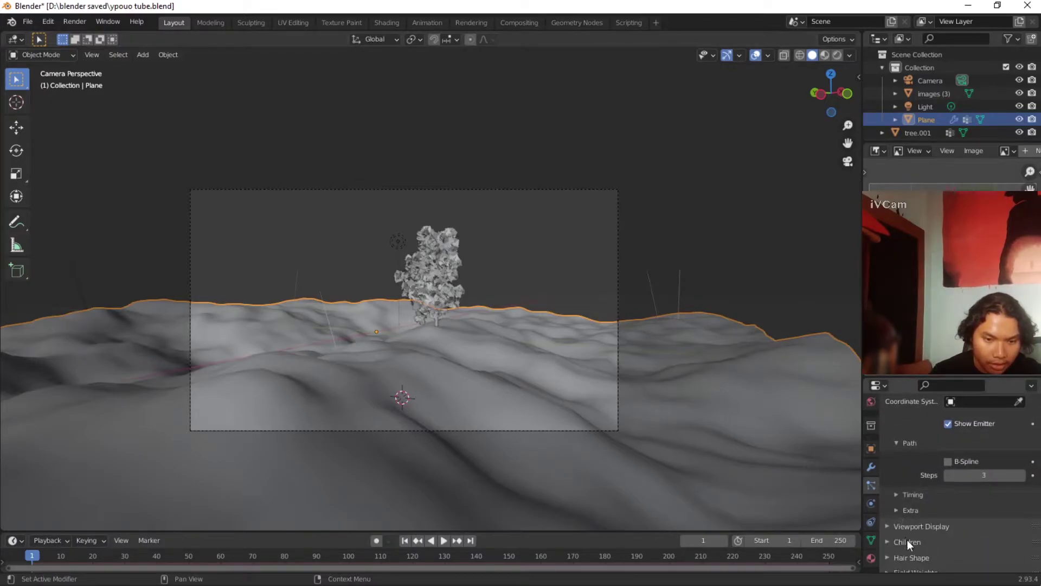
scroll(919, 505, down, 2)
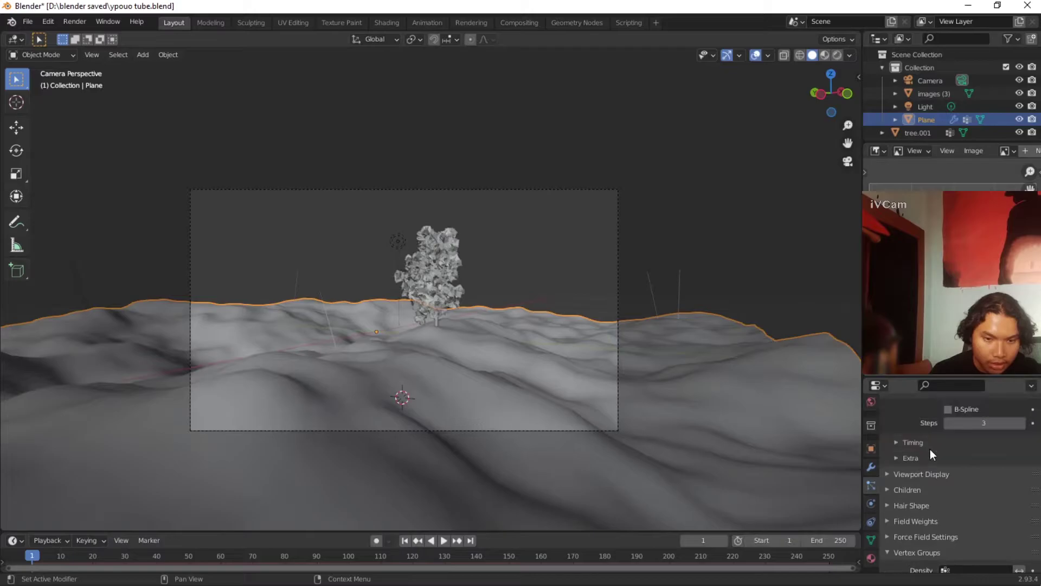
scroll(929, 449, up, 4)
click(974, 424)
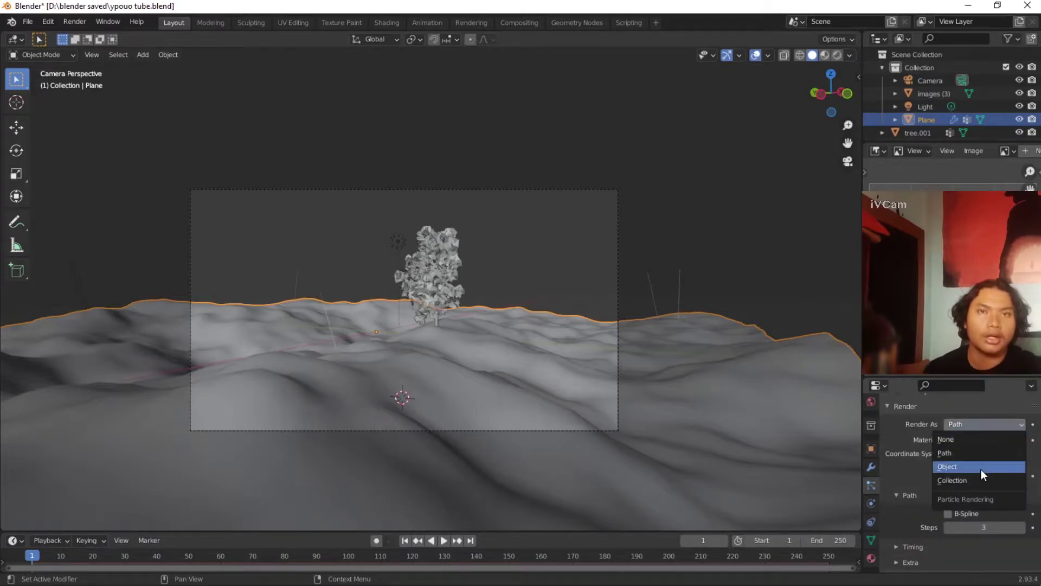
click(983, 465)
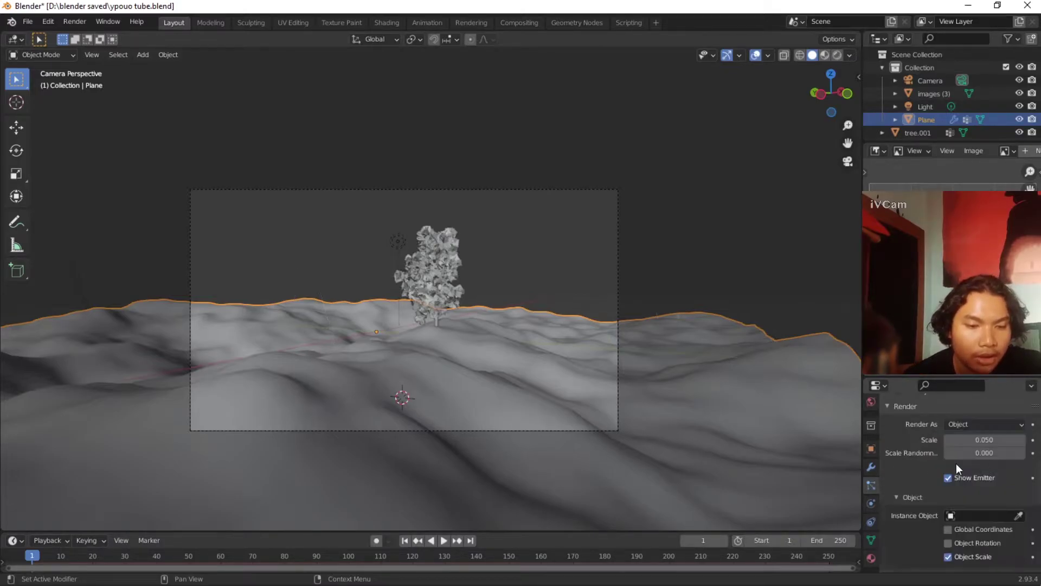
scroll(960, 469, down, 3)
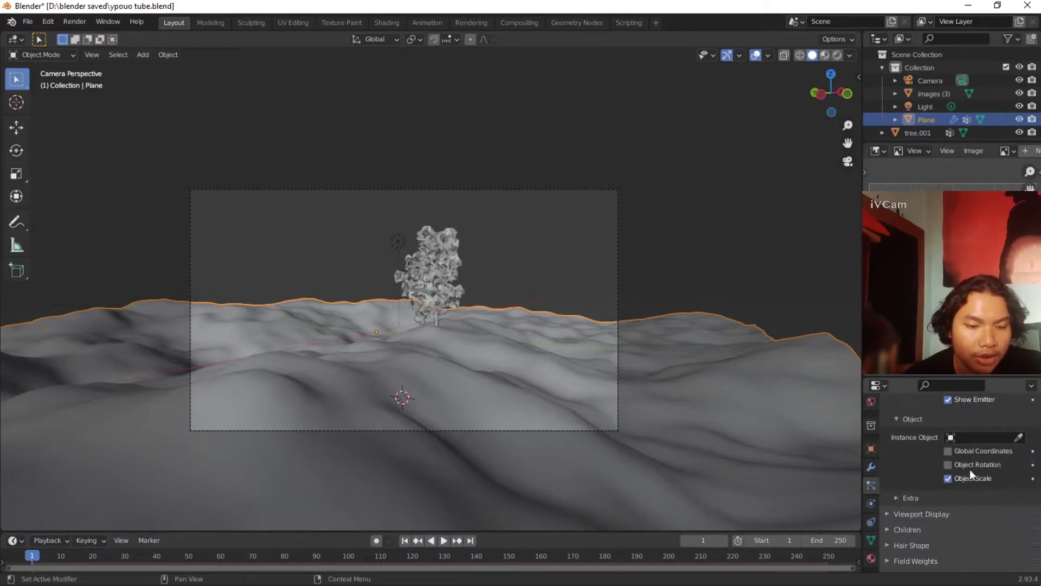
click(430, 237)
Step: Enable Advanced and Rotation for the tree particles and set their orientation axis to Global X so they stand upright
middle_drag(289, 338, 630, 344)
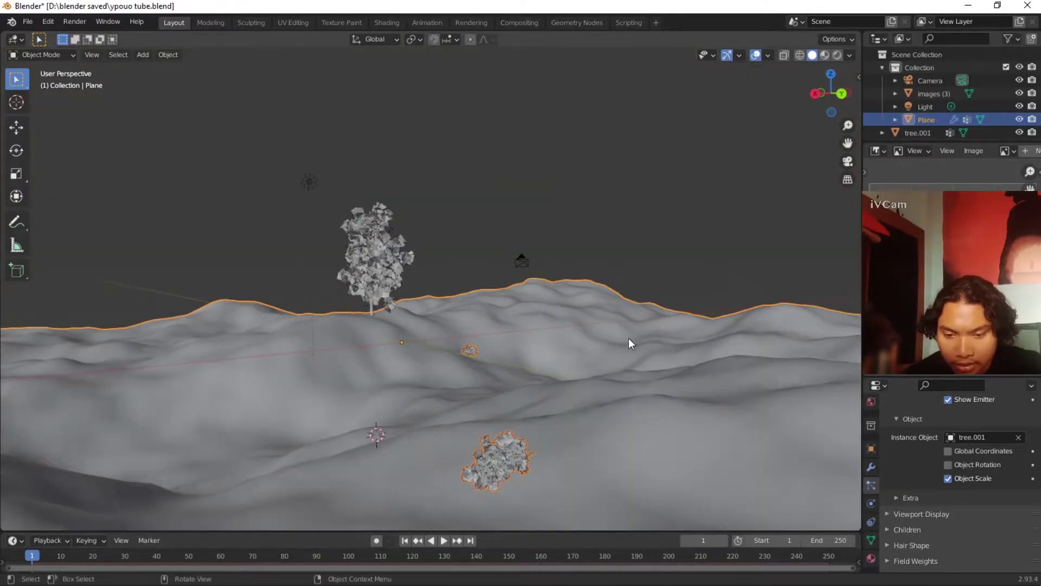
click(847, 162)
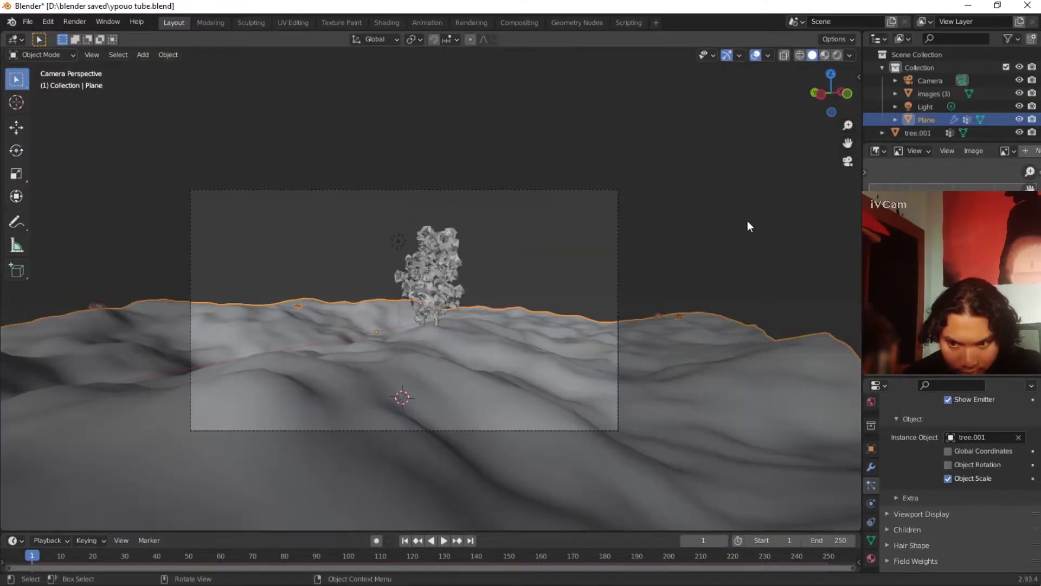
click(848, 161)
middle_drag(676, 262, 607, 182)
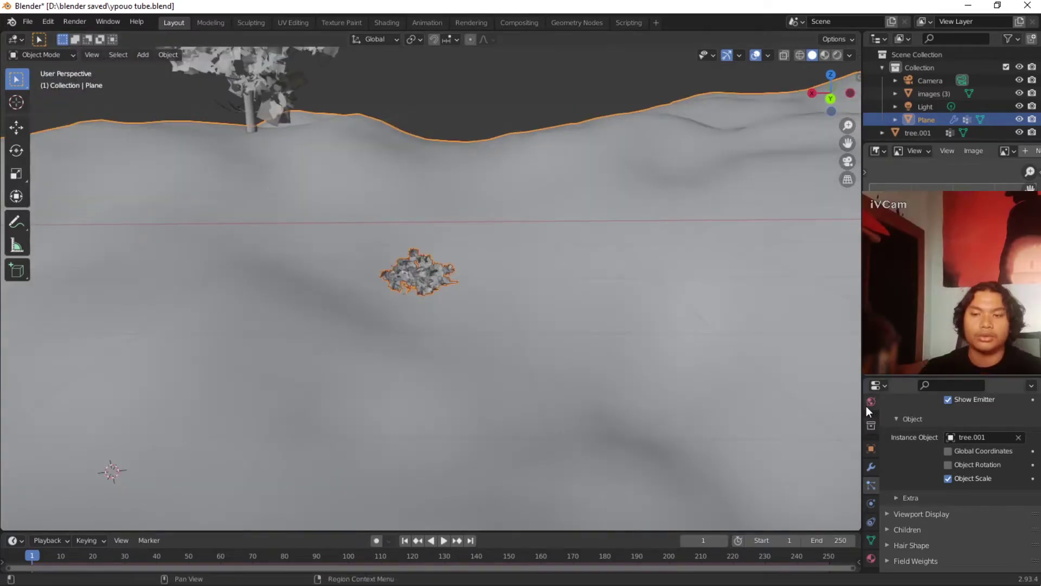
scroll(965, 422, up, 8)
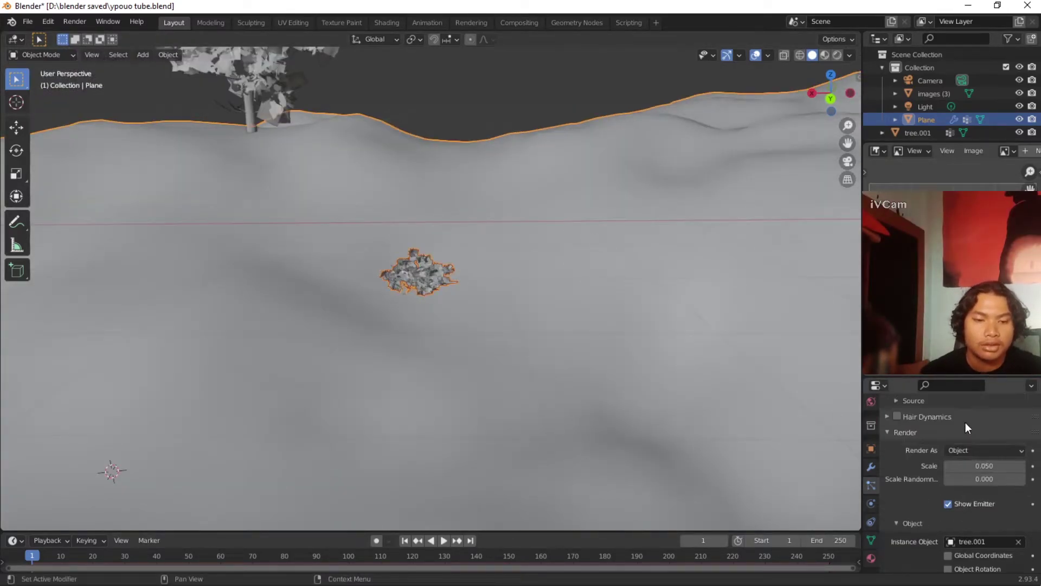
scroll(965, 444, up, 3)
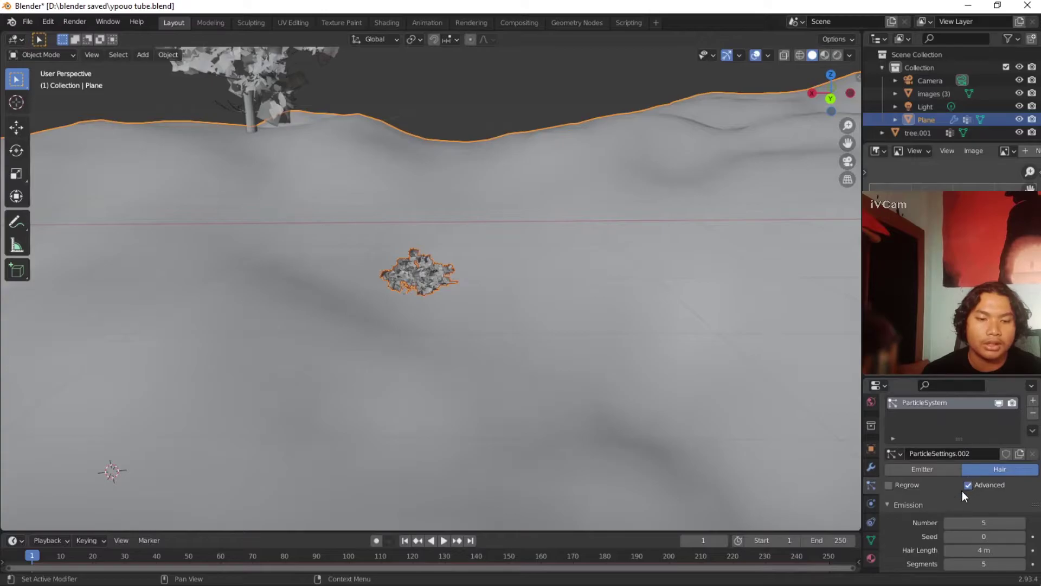
scroll(964, 489, down, 10)
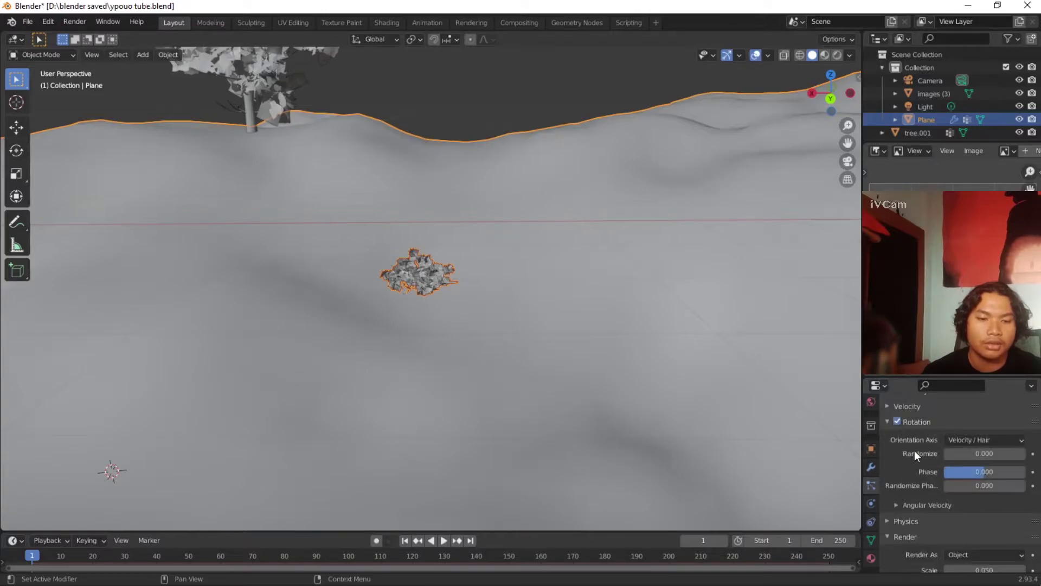
click(983, 441)
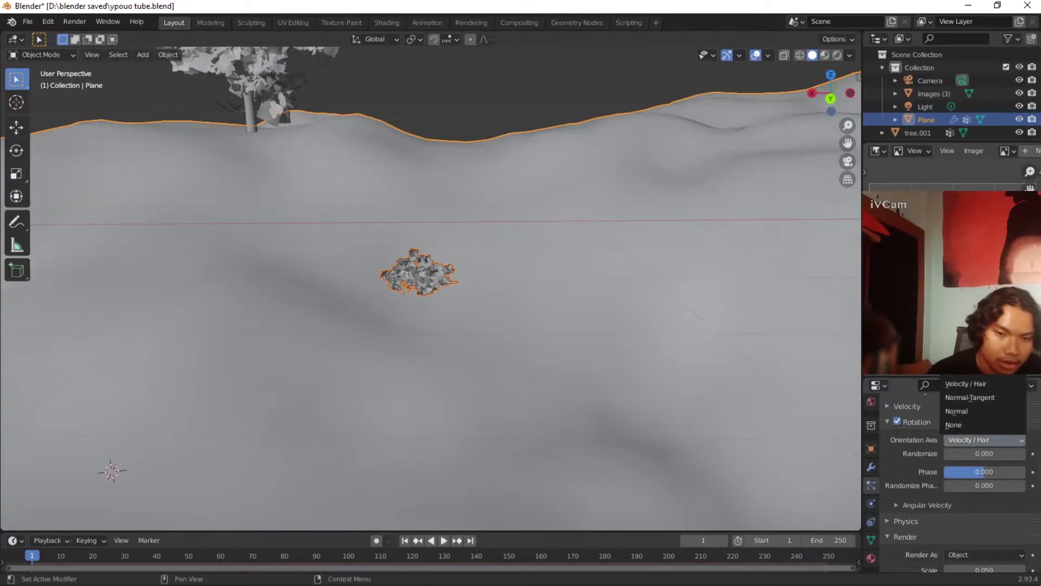
click(970, 326)
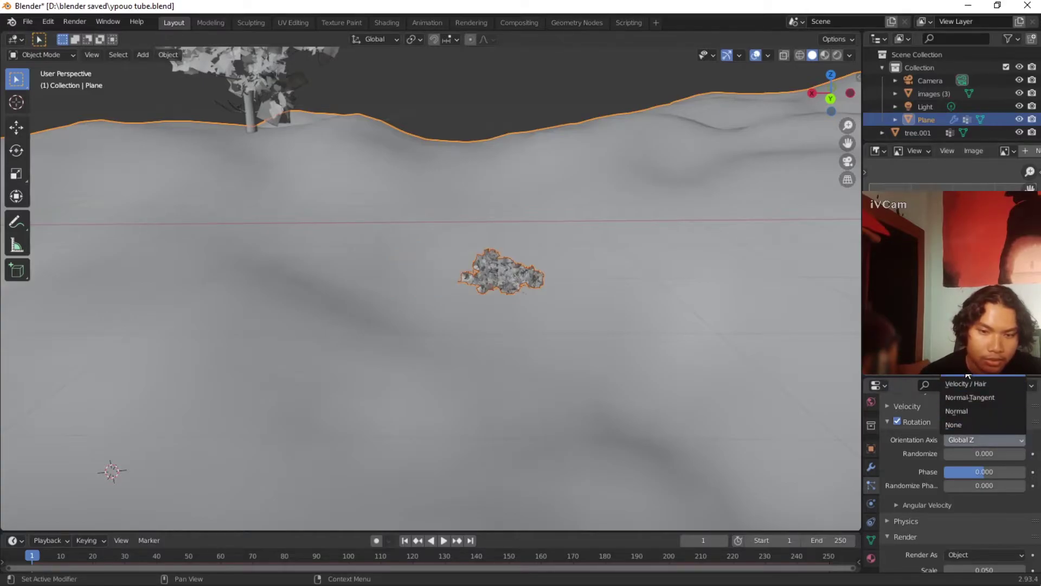
click(968, 371)
middle_drag(528, 319, 670, 222)
click(846, 162)
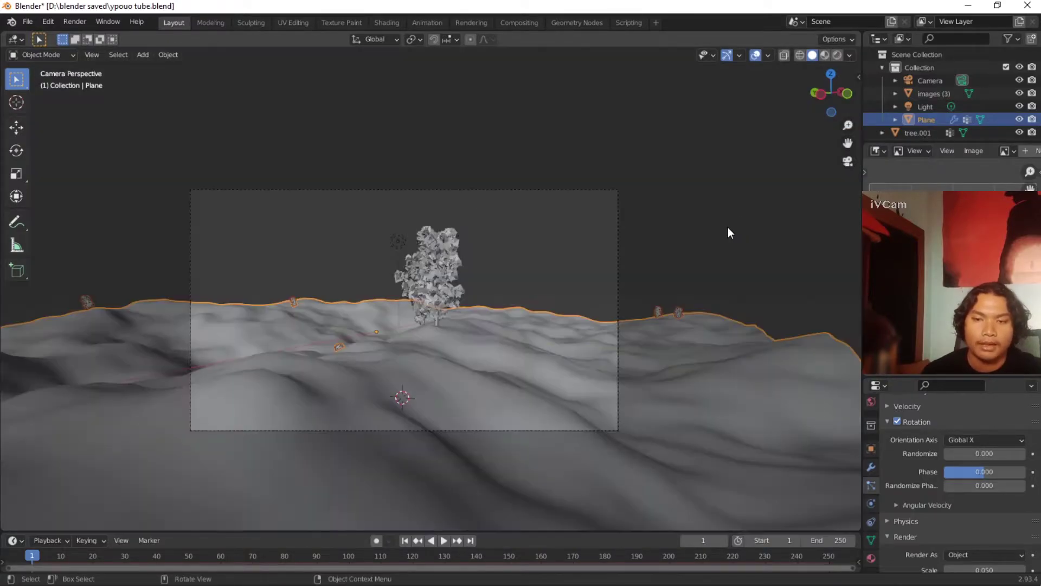
Step: Set the tree particles' scale to 0.360 and scale randomness to 0.102, checking their size through the camera
scroll(436, 347, down, 1)
scroll(435, 347, up, 3)
scroll(962, 522, down, 5)
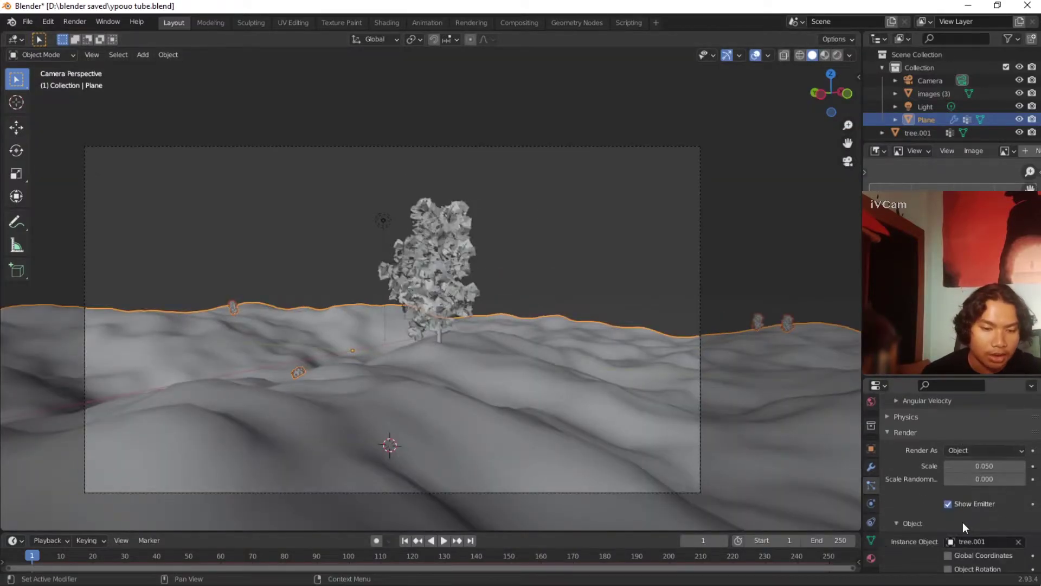
drag(984, 466, 948, 480)
click(545, 268)
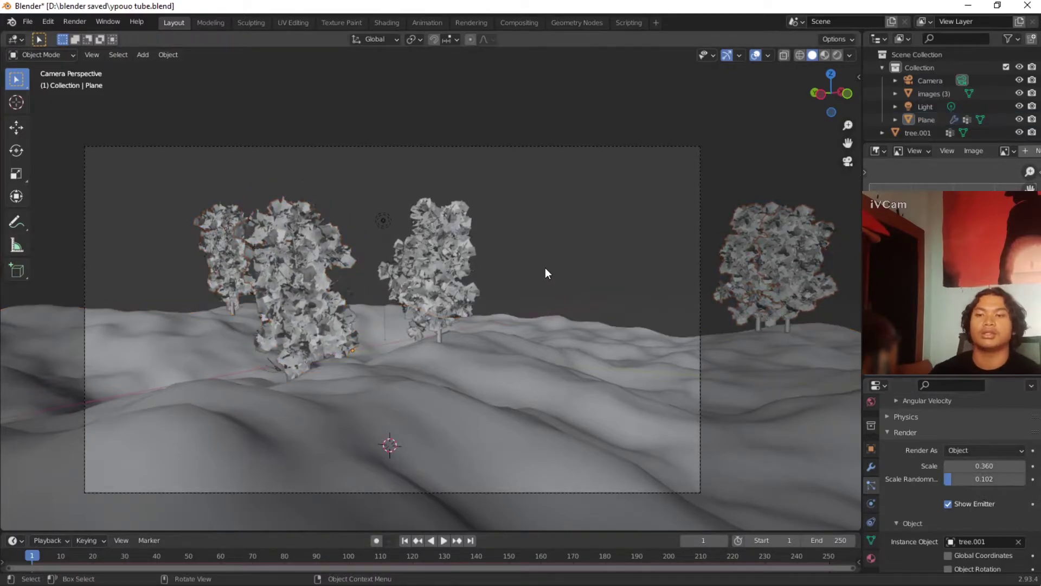
scroll(559, 287, down, 5)
scroll(559, 294, up, 2)
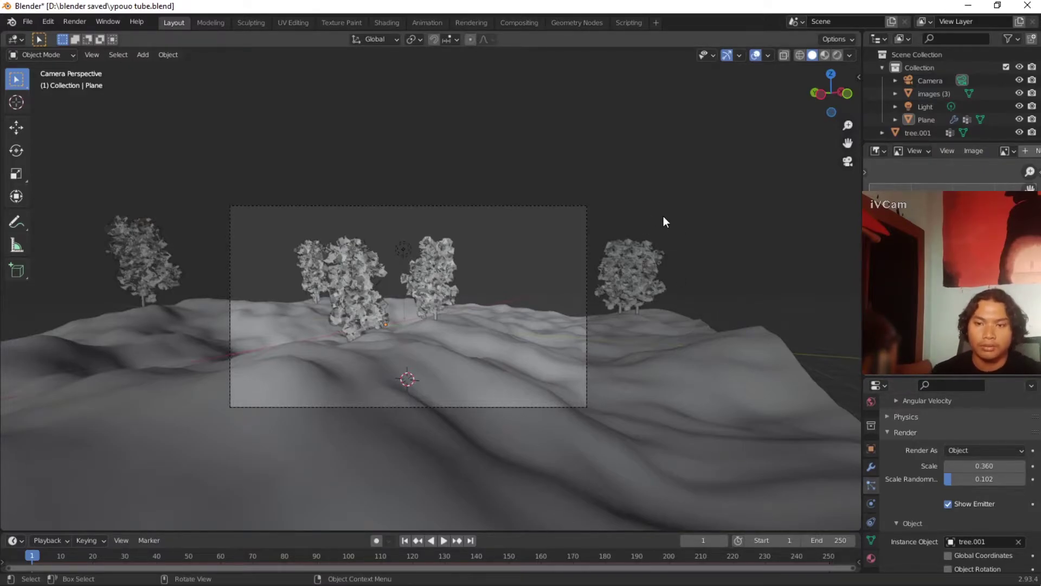
scroll(575, 346, up, 3)
scroll(520, 342, down, 2)
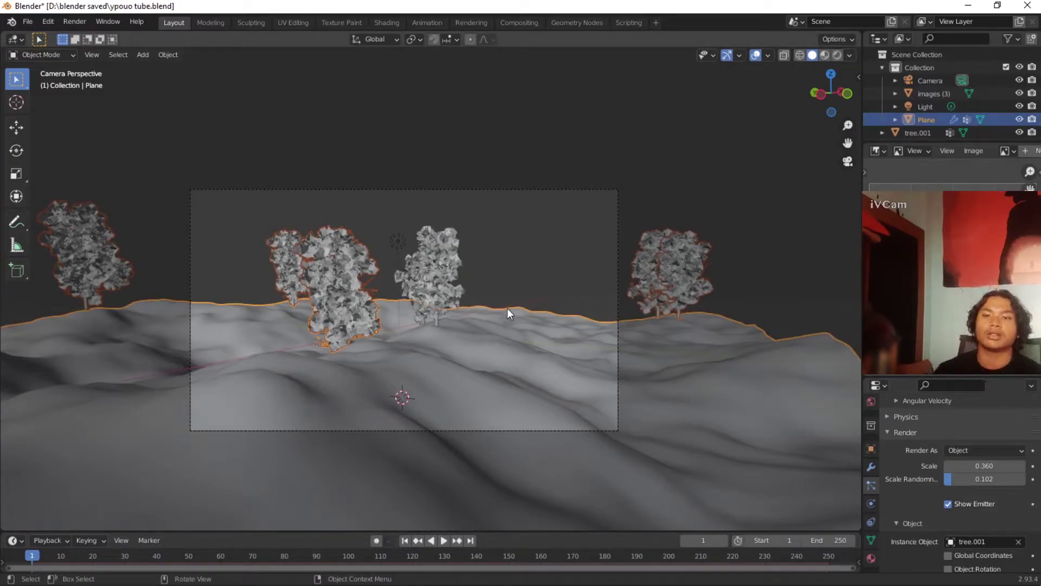
Step: Set the render scale of the ground plane's tree particles to 0.440, judging their size within the camera frame
scroll(507, 309, down, 2)
scroll(511, 311, up, 3)
click(525, 252)
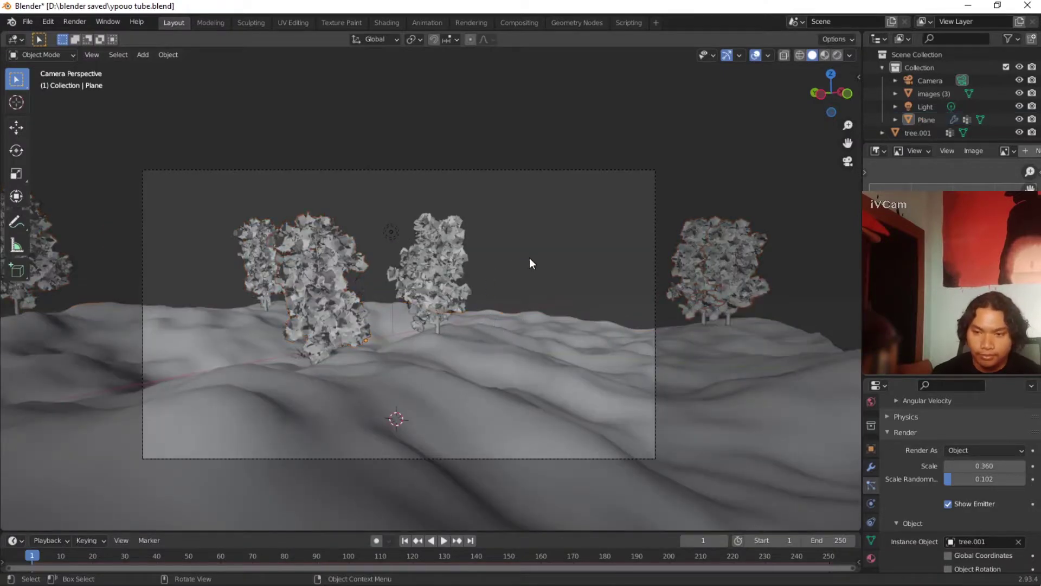
click(529, 327)
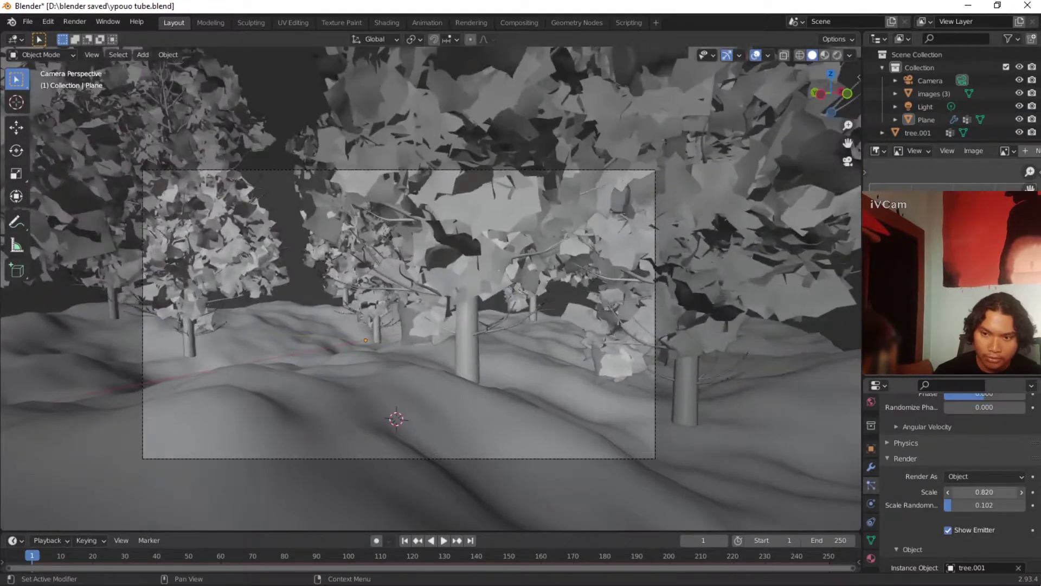
drag(984, 492, 939, 492)
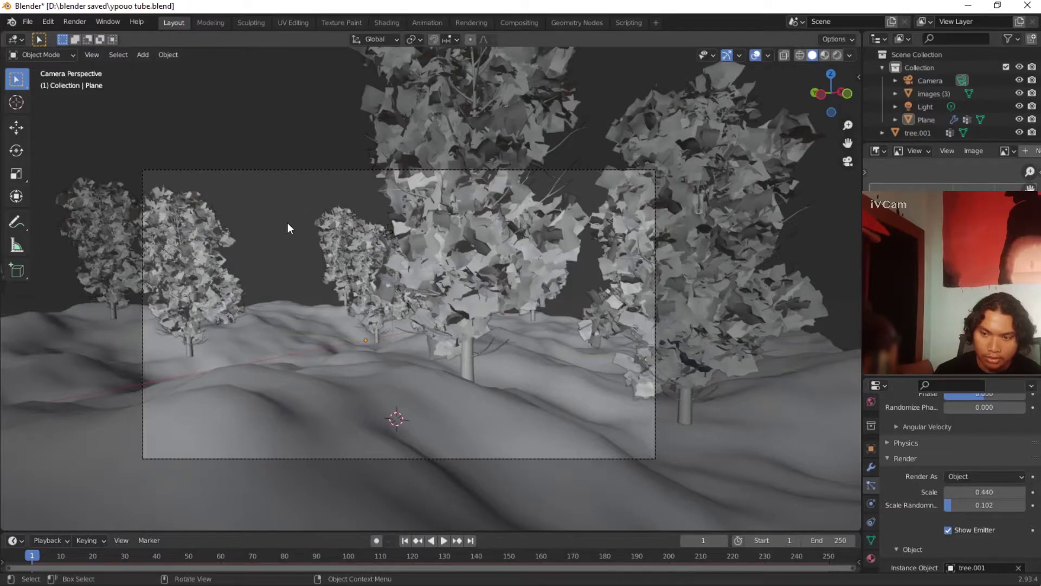
click(268, 320)
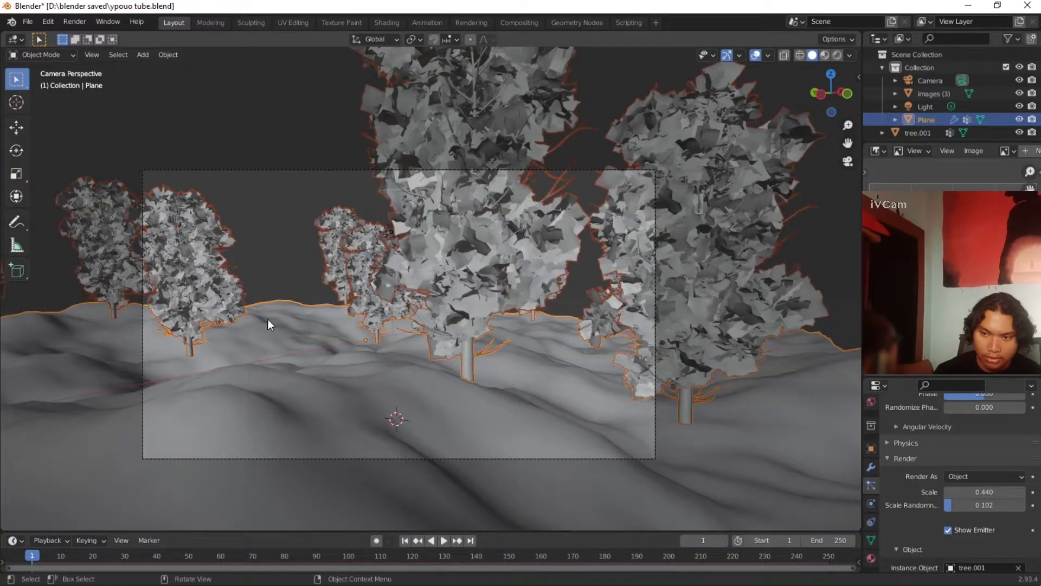
click(275, 146)
Step: Isolate the original tree.001 object in local view and show it in Left Orthographic view
middle_drag(445, 215, 528, 239)
click(431, 232)
key(KP_Divide)
click(525, 241)
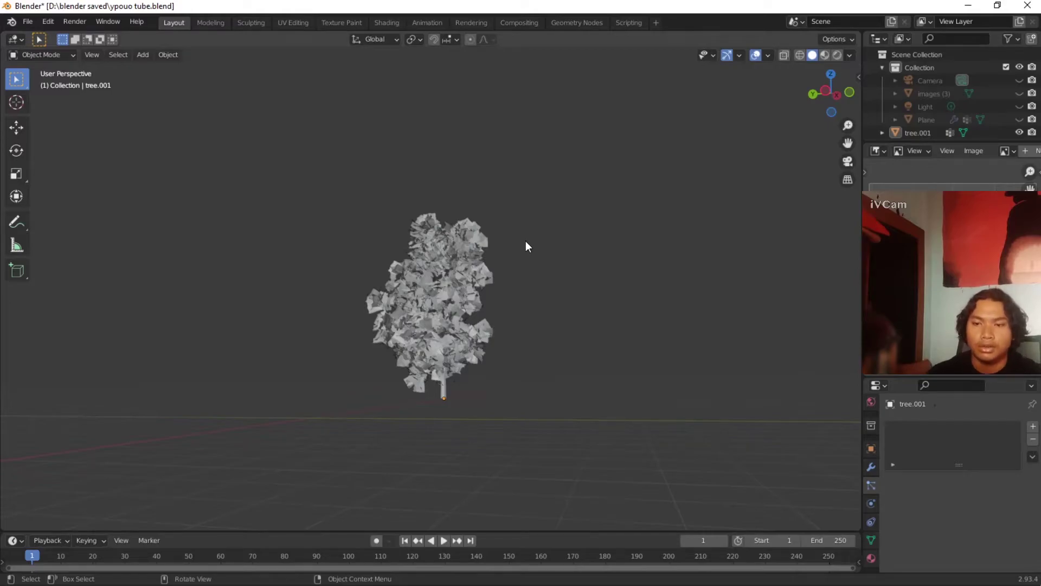
scroll(513, 206, up, 2)
click(833, 89)
scroll(493, 207, down, 2)
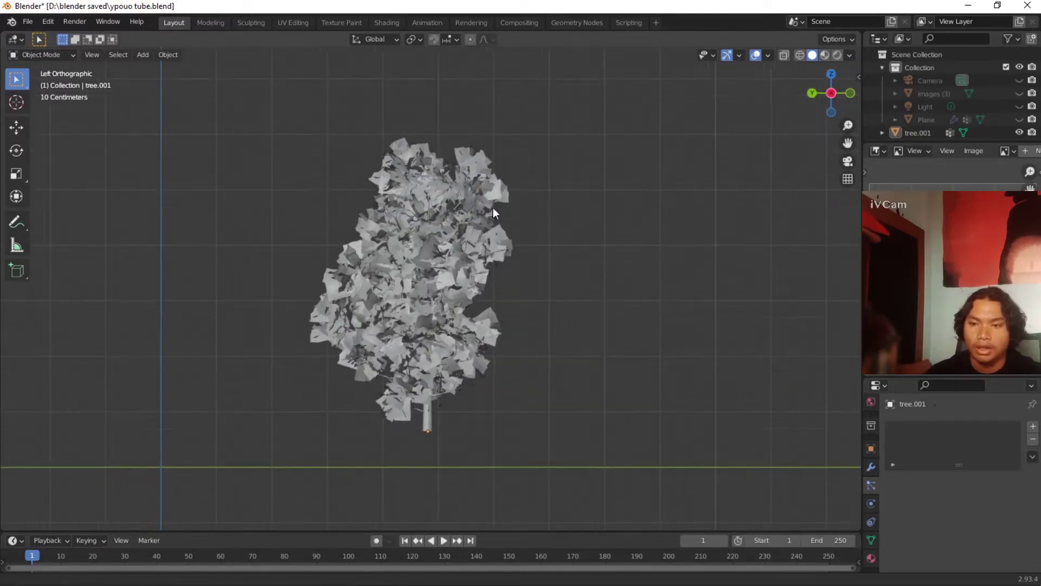
Step: Put tree.001 into Edit Mode and enable X-ray so vertices can be selected through the whole mesh
click(54, 57)
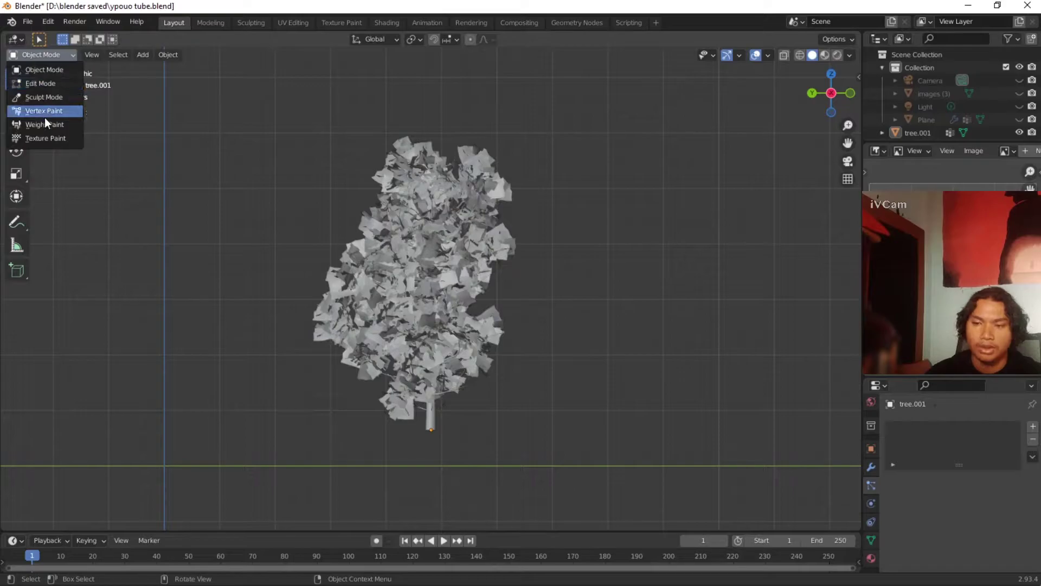
click(40, 83)
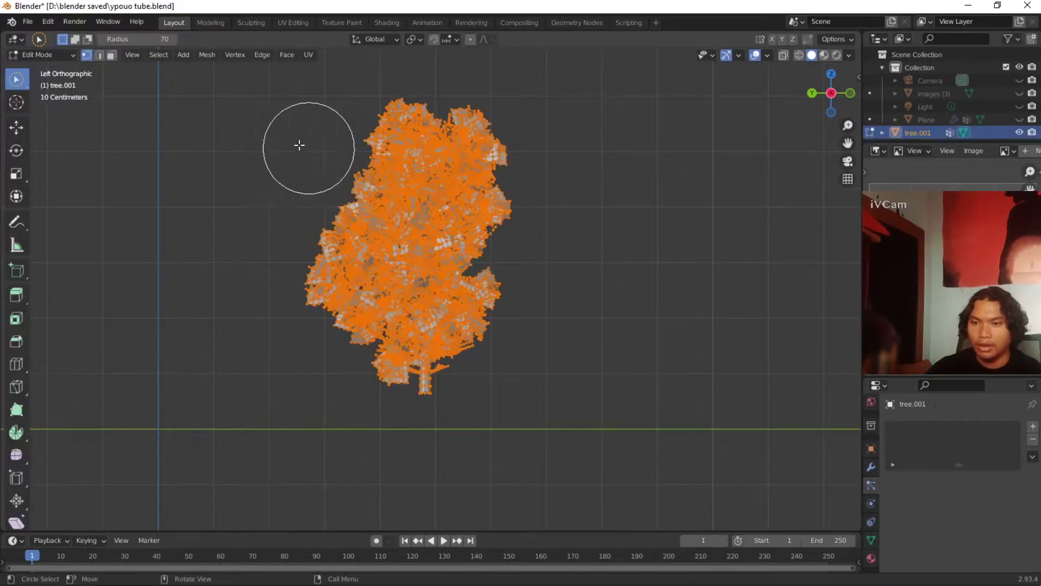
click(782, 54)
scroll(511, 190, down, 1)
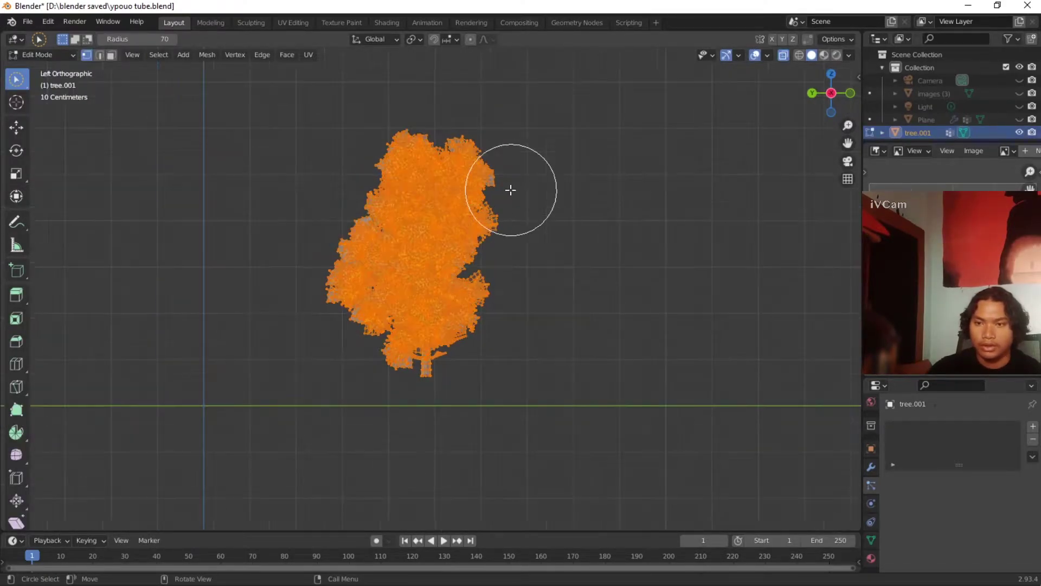
Step: Limit the vertex selection to the upper part of the tree and return to Object Mode with X-ray off
scroll(423, 211, down, 1)
mouse_move(328, 185)
mouse_down()
mouse_move(546, 197)
mouse_move(342, 198)
mouse_move(311, 213)
mouse_move(417, 216)
mouse_move(456, 233)
mouse_move(505, 216)
mouse_move(441, 239)
mouse_move(353, 244)
mouse_up()
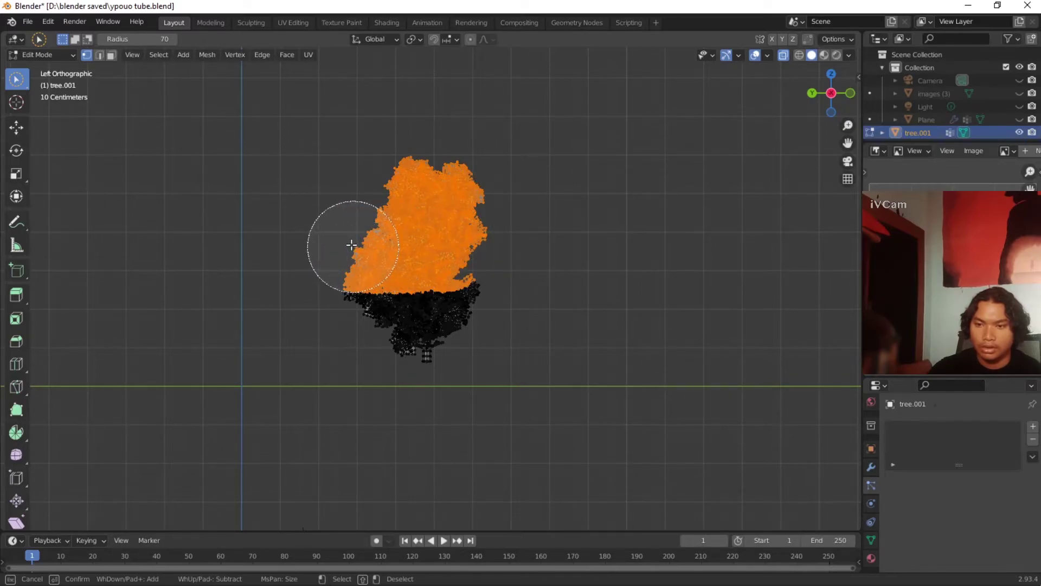
click(41, 54)
click(45, 67)
middle_drag(334, 204, 606, 183)
click(783, 55)
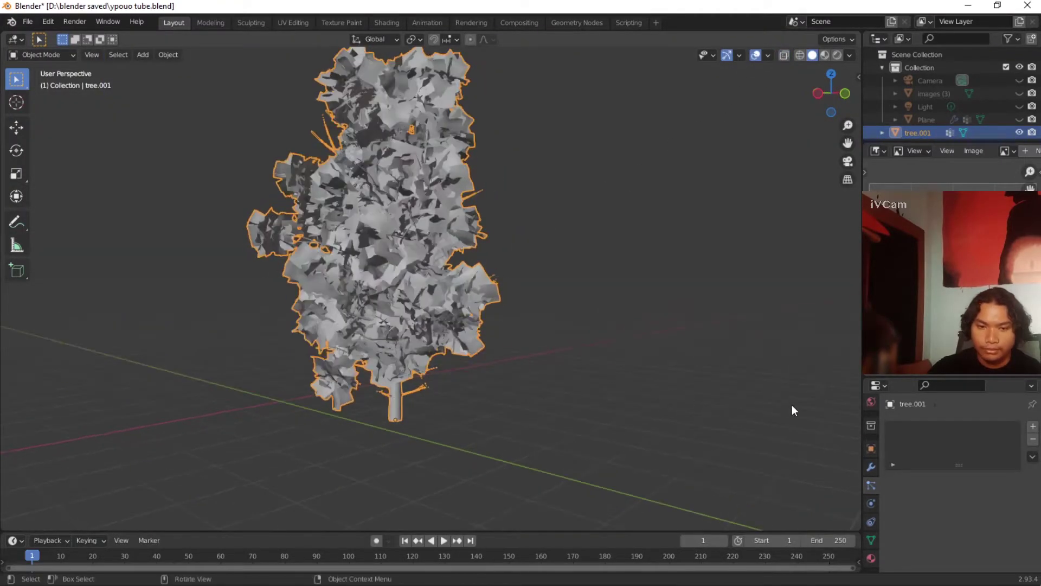
scroll(505, 306, down, 1)
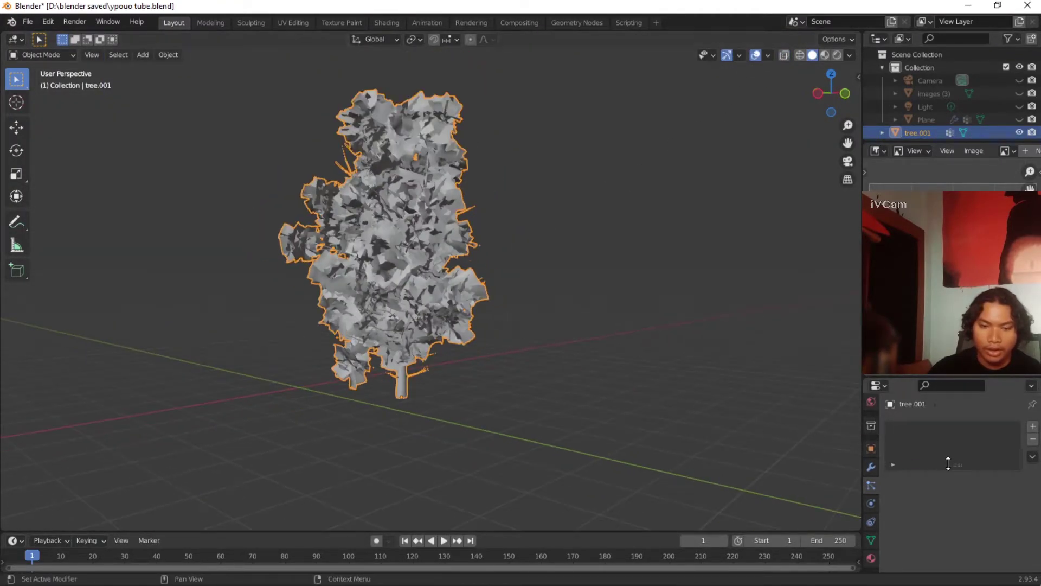
middle_drag(571, 370, 519, 330)
scroll(519, 330, up, 2)
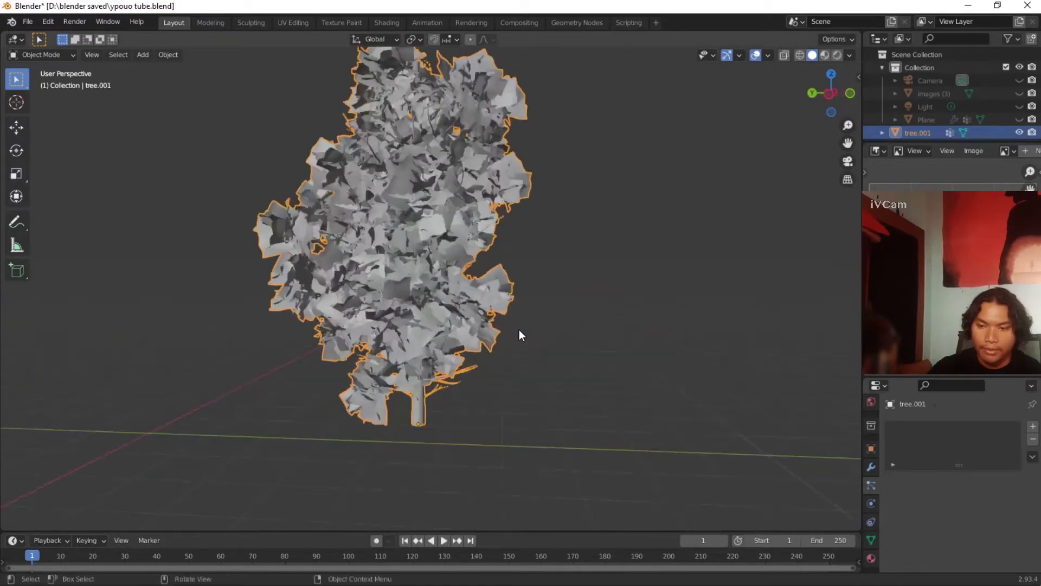
scroll(865, 485, down, 2)
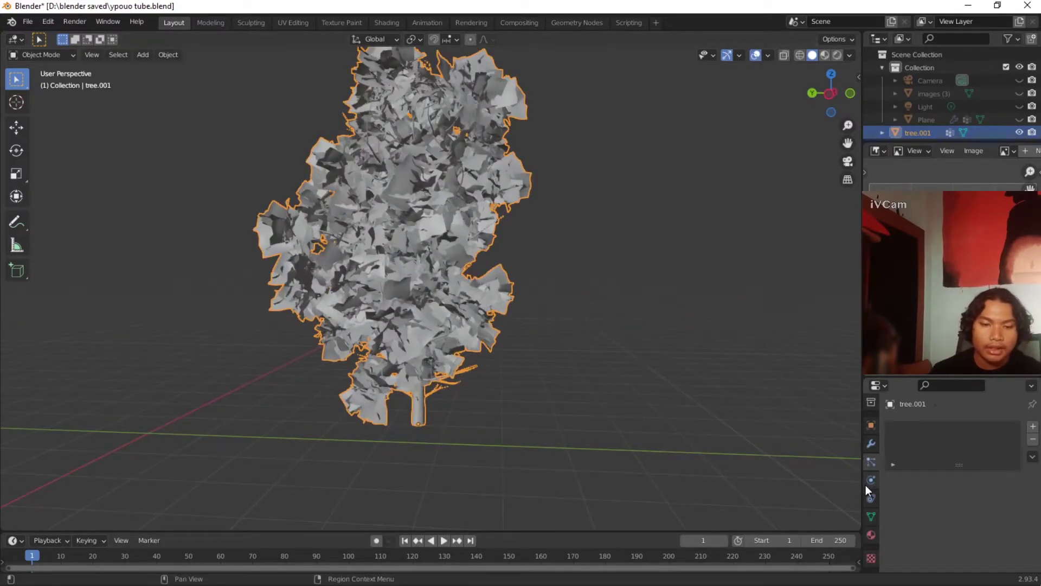
click(871, 444)
Step: In Edit Mode, add a second vertex group, assign the selected upper tree vertices to it, and return to Object Mode
click(22, 57)
click(34, 55)
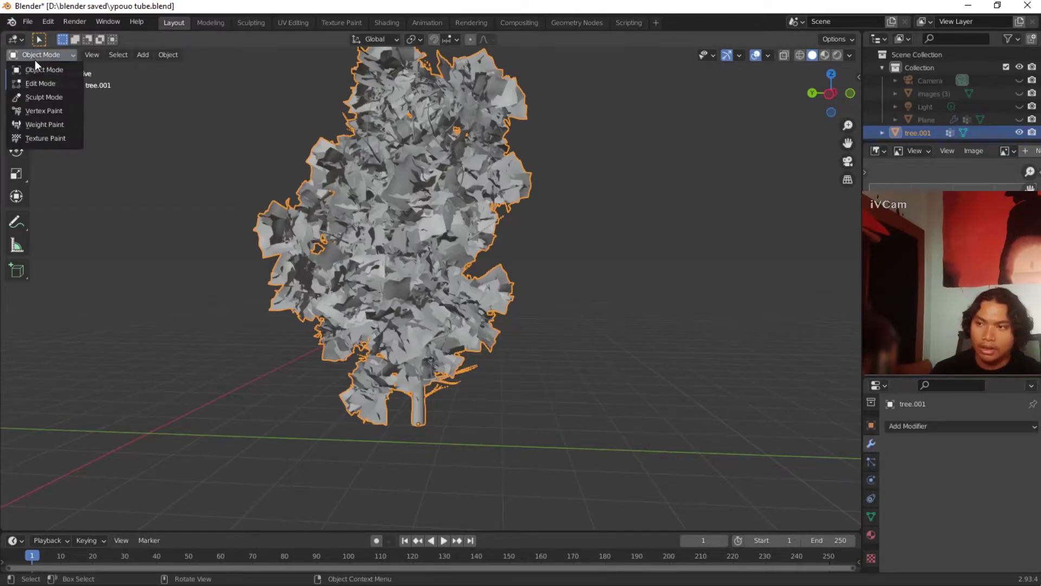
click(36, 85)
click(871, 540)
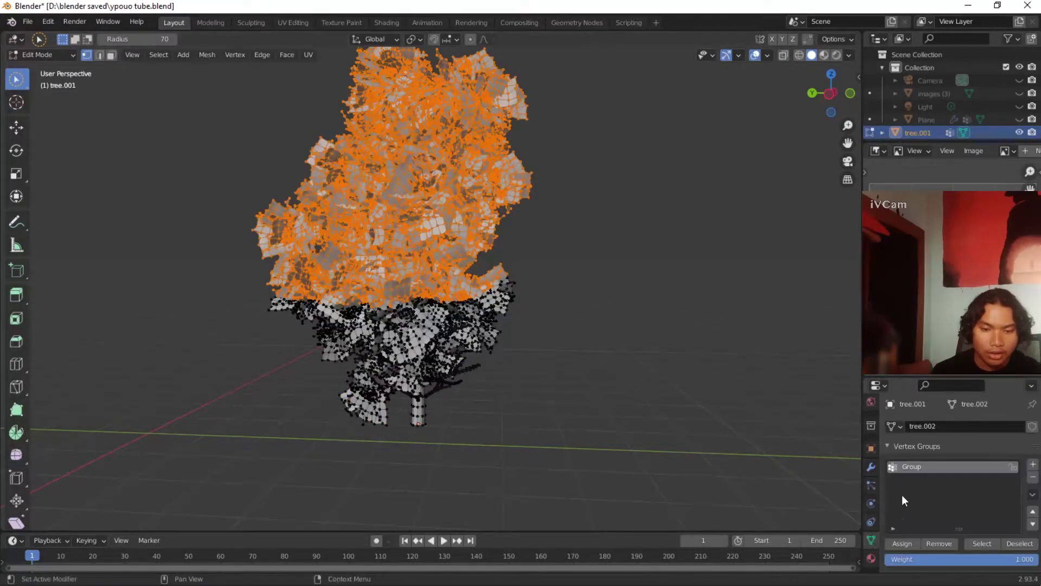
click(1032, 465)
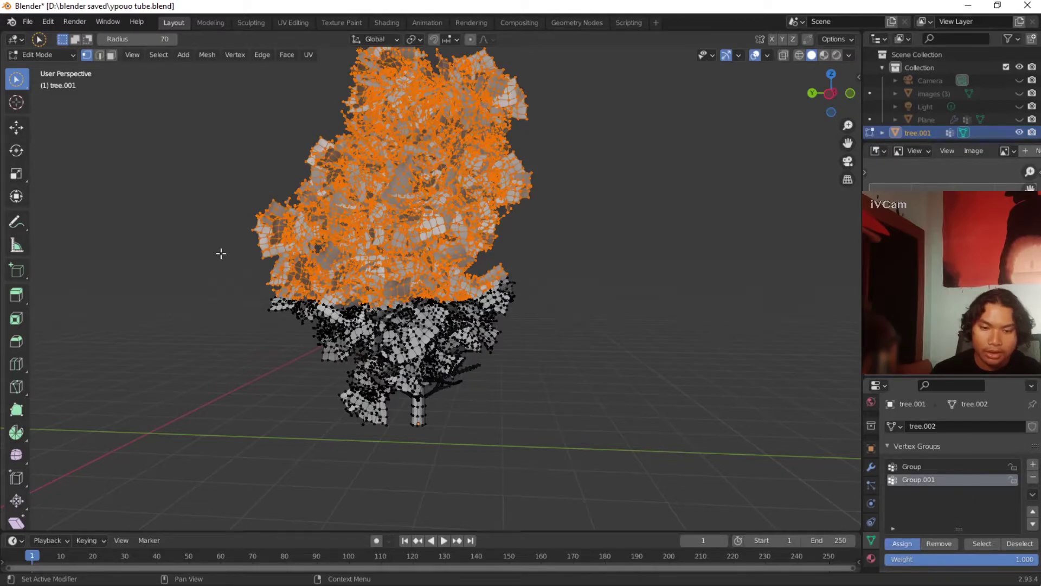
click(30, 55)
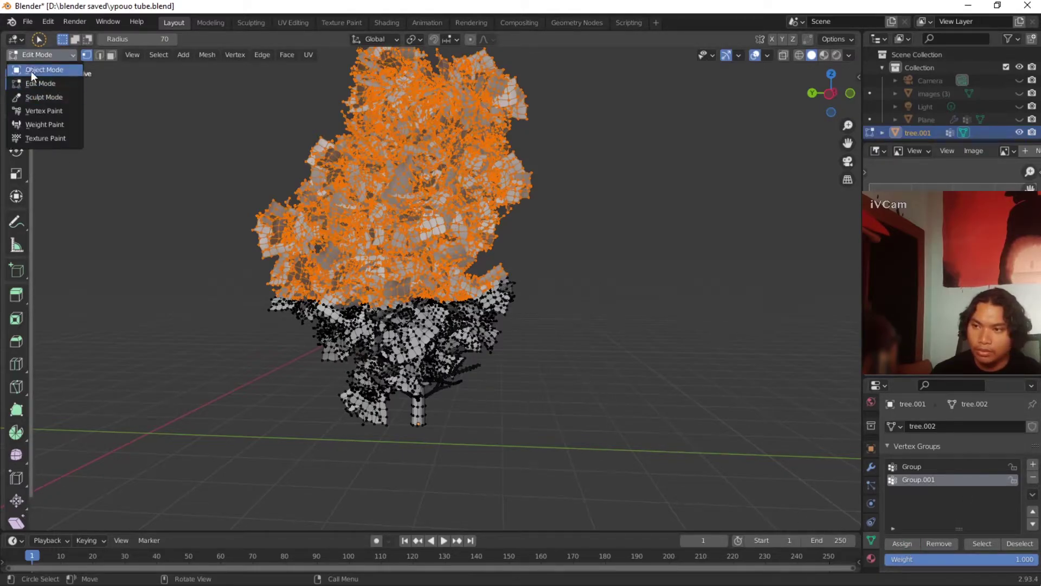
click(35, 69)
Step: Inspect the new vertex group's weights on the tree in Weight Paint mode and return to the left orthographic view
click(42, 54)
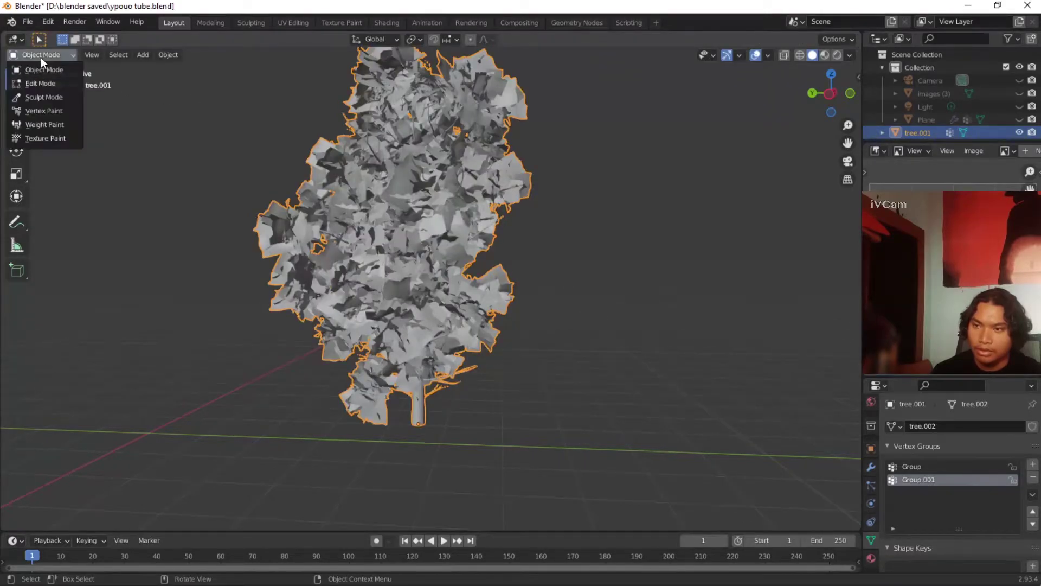
click(45, 125)
mouse_move(523, 299)
middle_down()
mouse_move(563, 298)
mouse_move(522, 290)
mouse_move(567, 309)
mouse_move(602, 304)
middle_up()
click(833, 99)
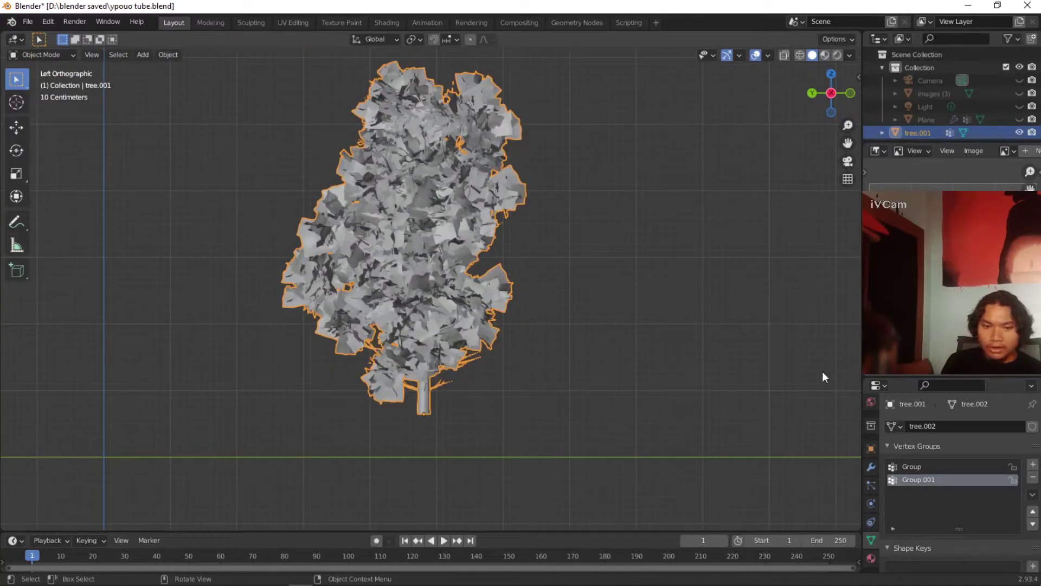
Step: Add a Wave modifier to the tree
scroll(959, 496, down, 3)
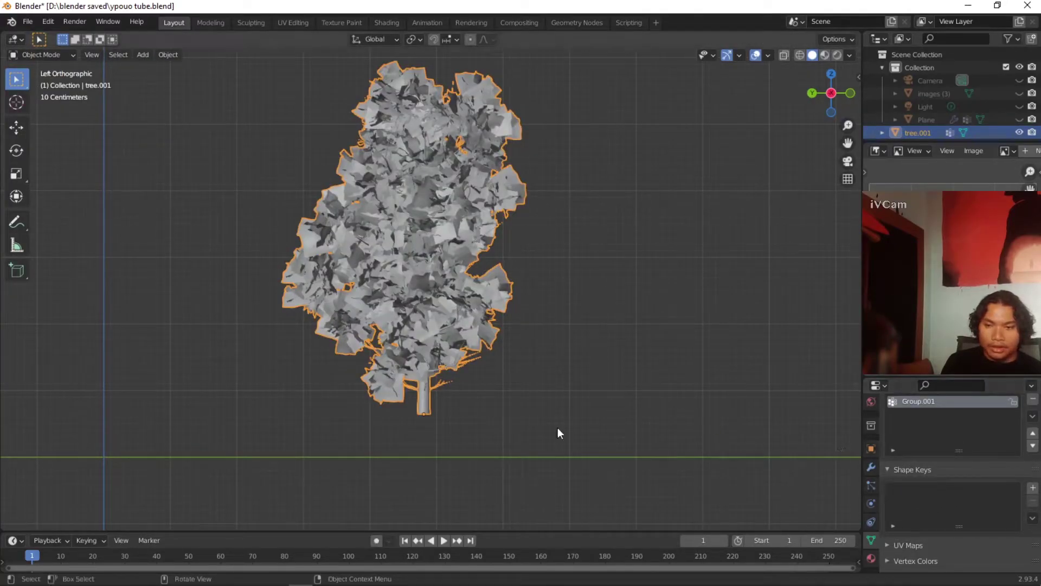
click(870, 468)
click(915, 428)
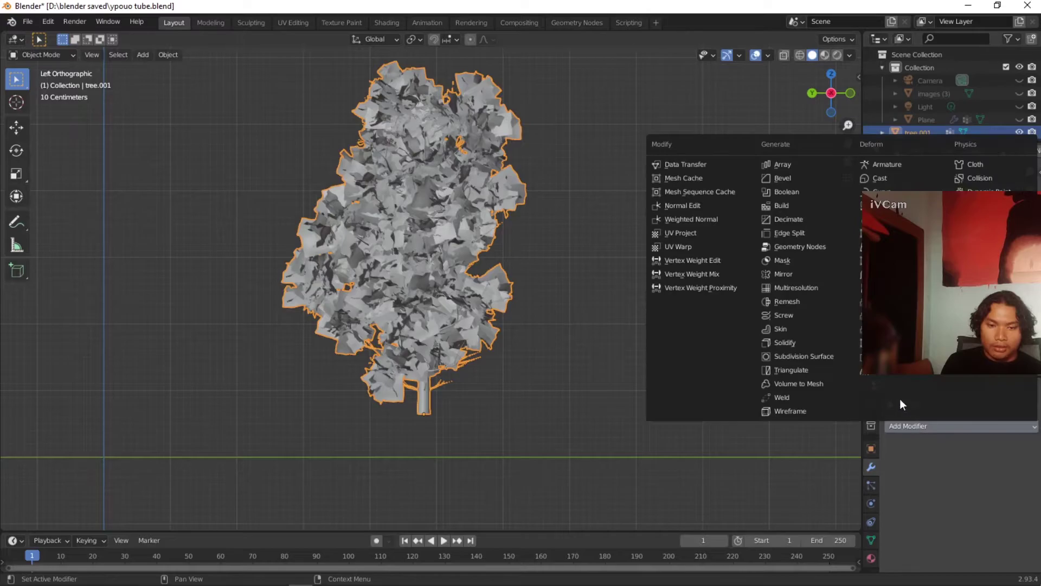
click(894, 372)
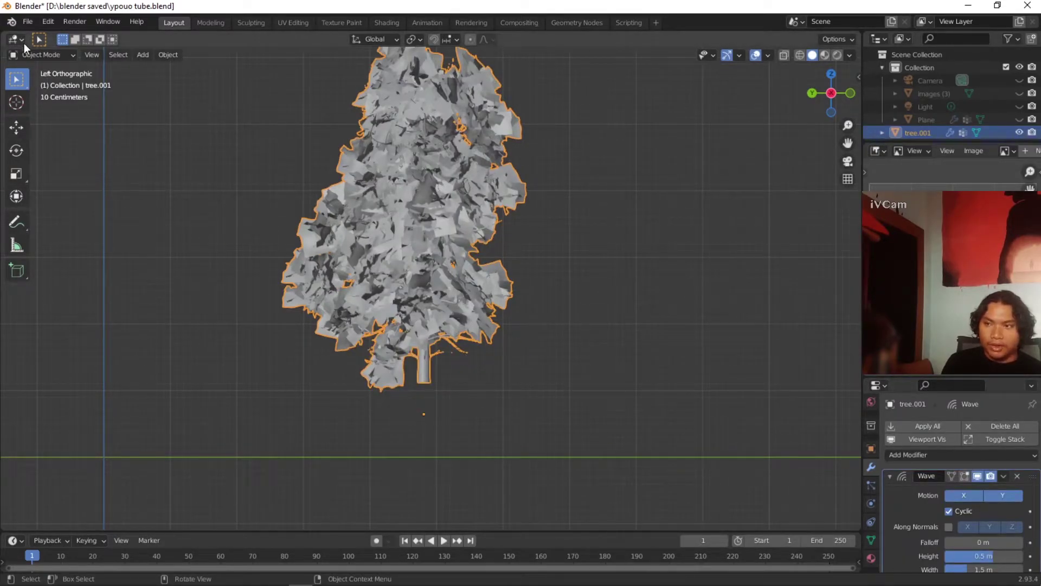
click(967, 499)
click(967, 496)
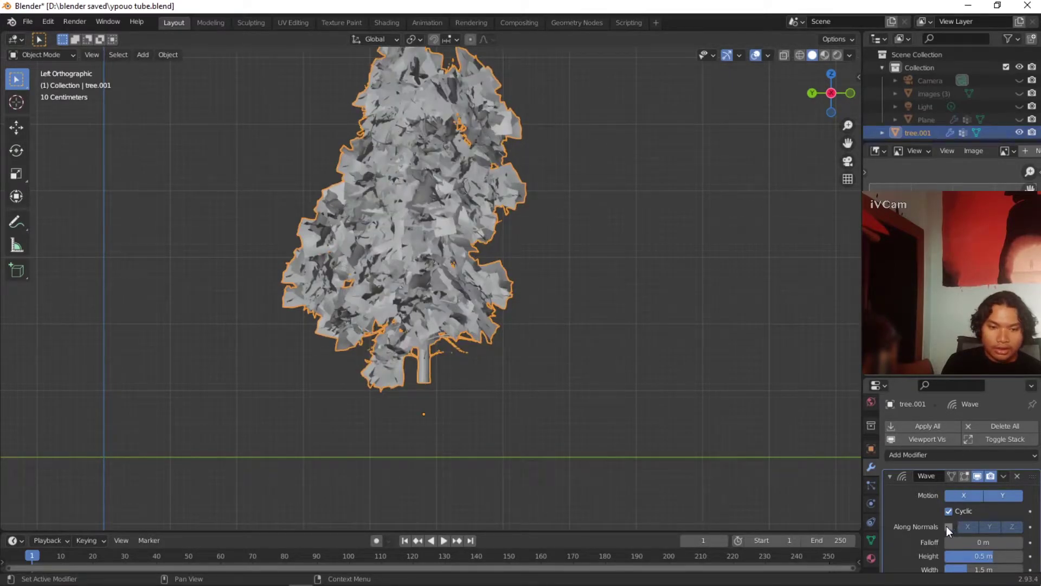
click(948, 527)
click(991, 527)
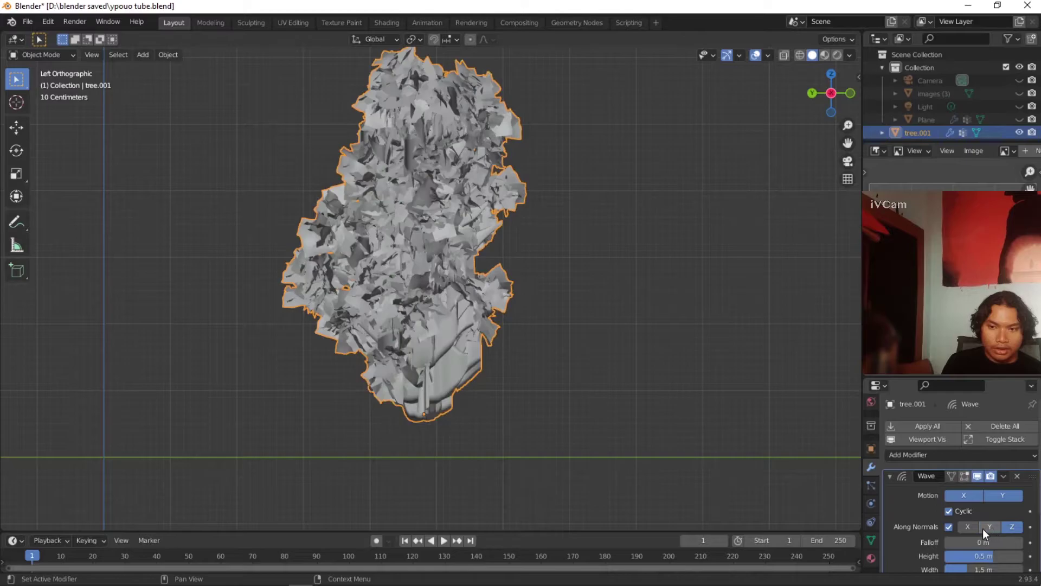
click(948, 527)
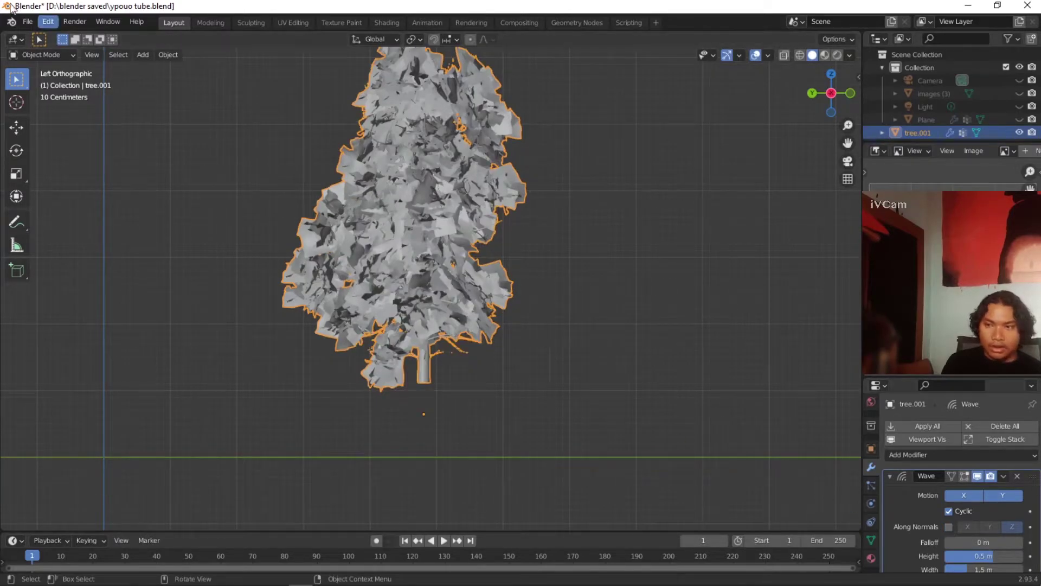
Step: In Edit Mode, select the tree's entire mesh and rotate it 90° in the left view
click(28, 52)
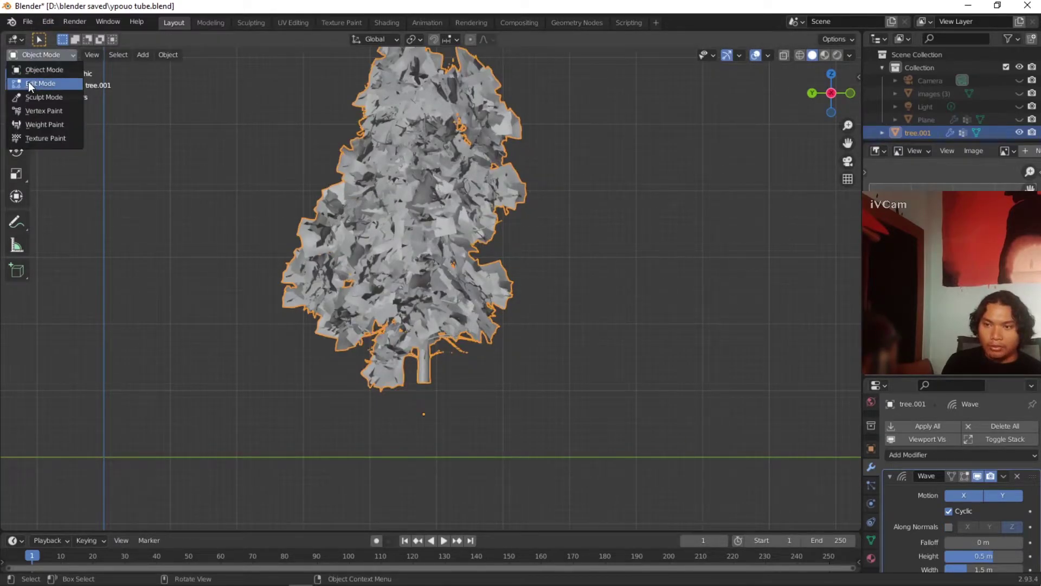
click(28, 82)
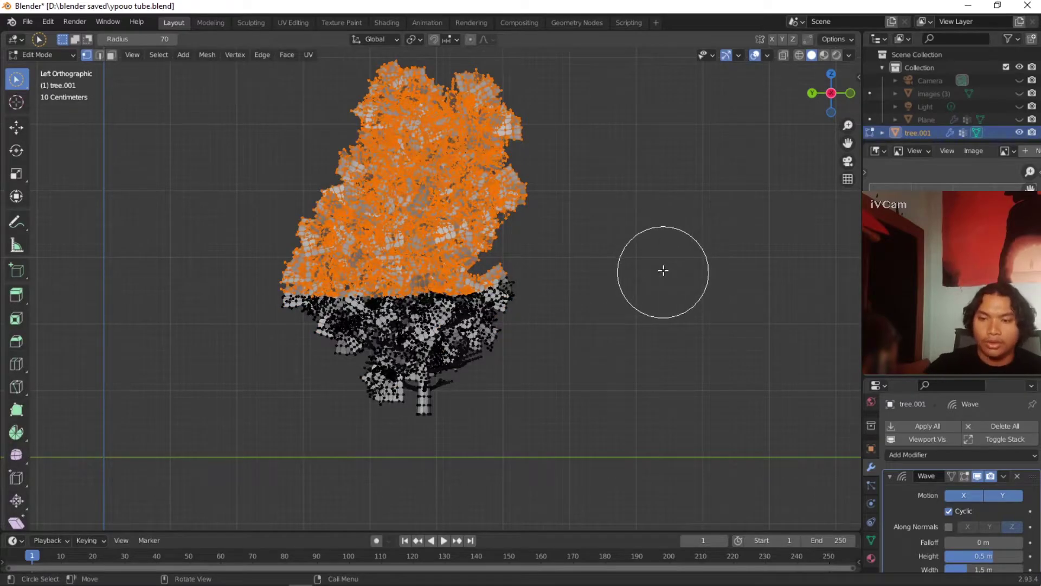
key(a)
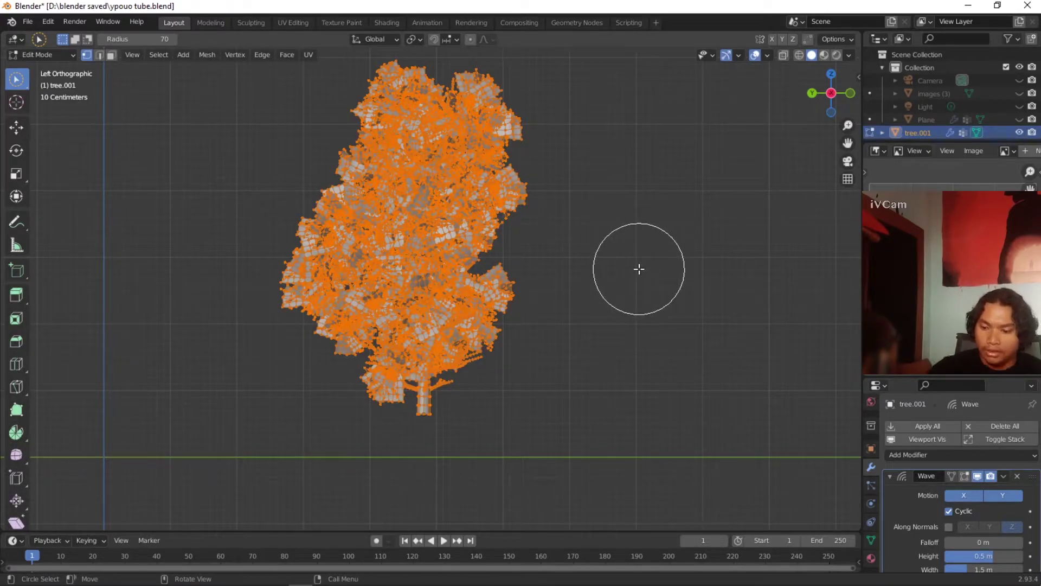
text(r)
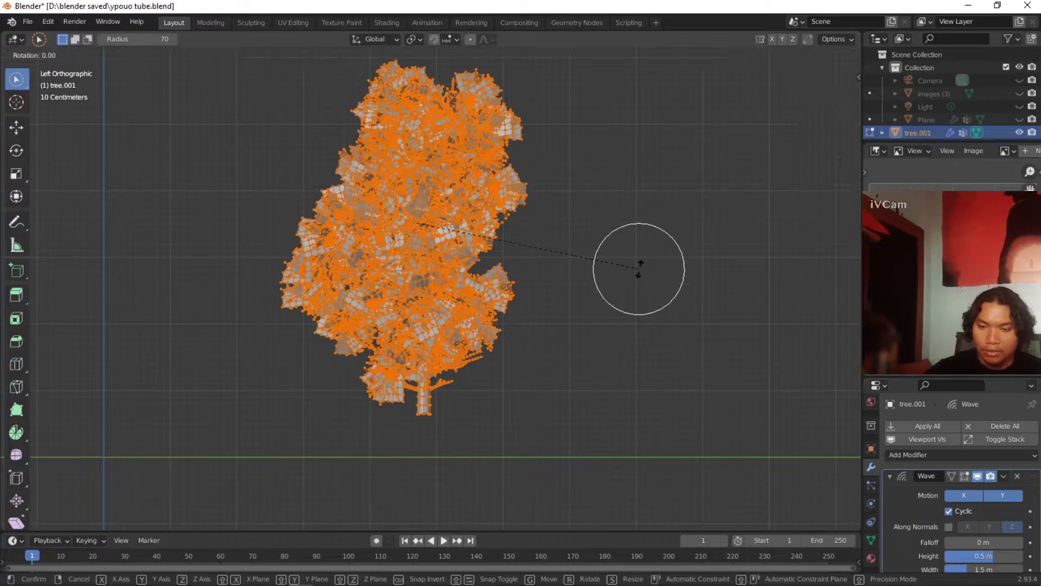
text(90)
key(Return)
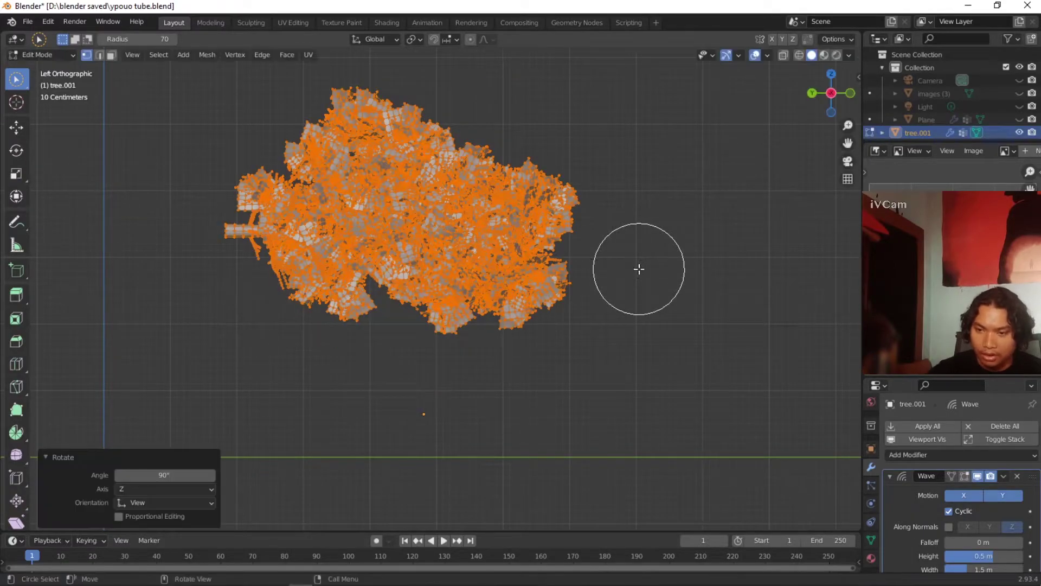
key(Tab)
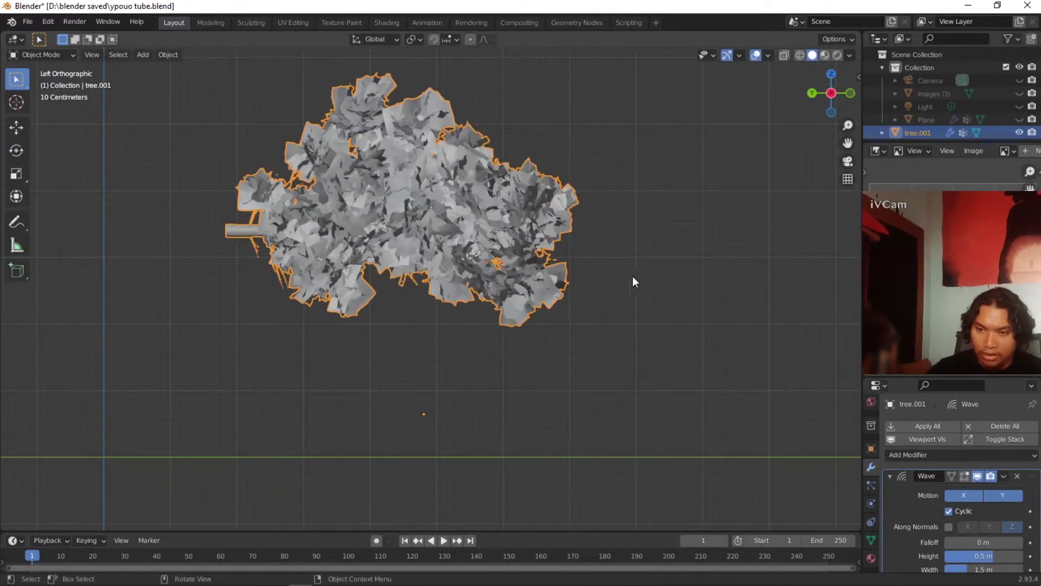
Step: Move the rotated tree mesh in Edit Mode so that the base of its trunk sits beside the object's origin
key(Tab)
key(g)
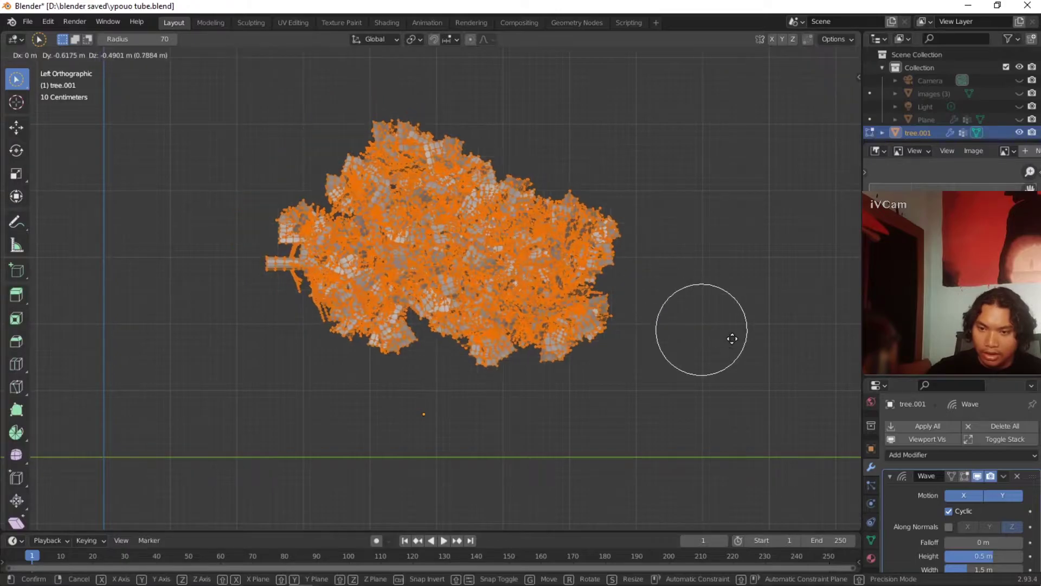
click(816, 459)
key(Tab)
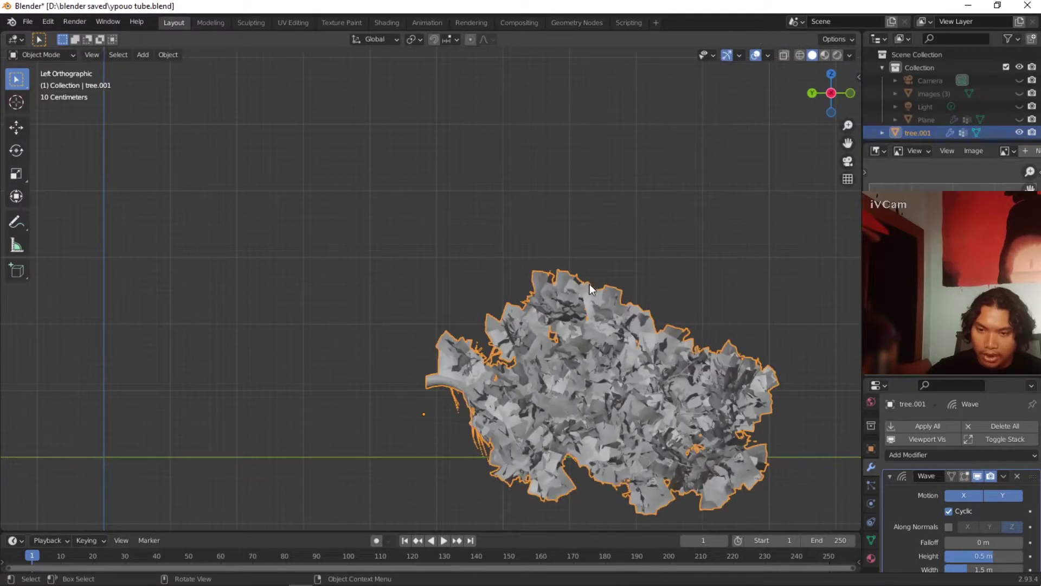
Step: Rotate the tree object -90° in Object Mode so that it stands upright again
key(r)
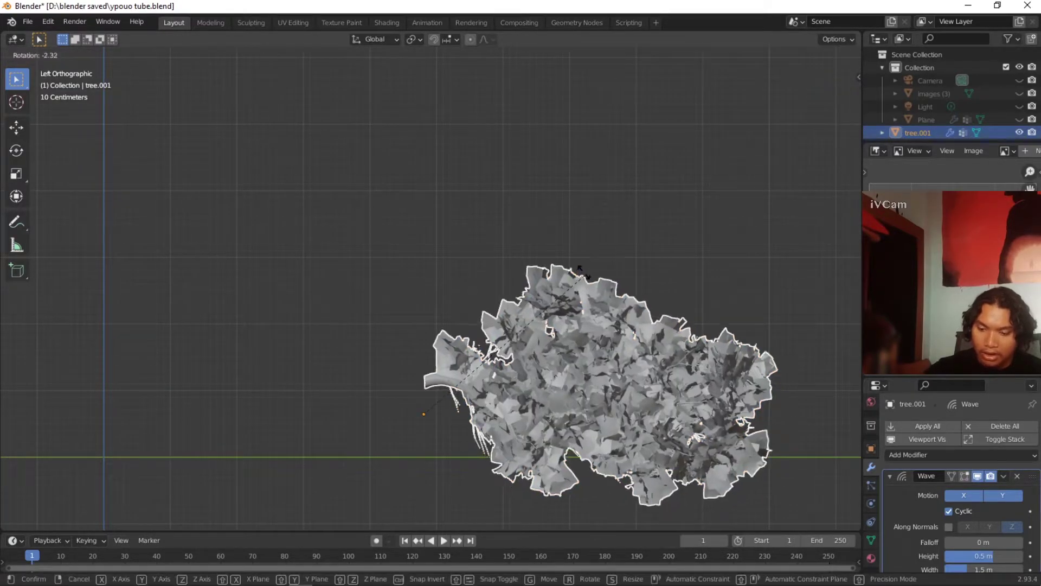
key(Escape)
text(r)
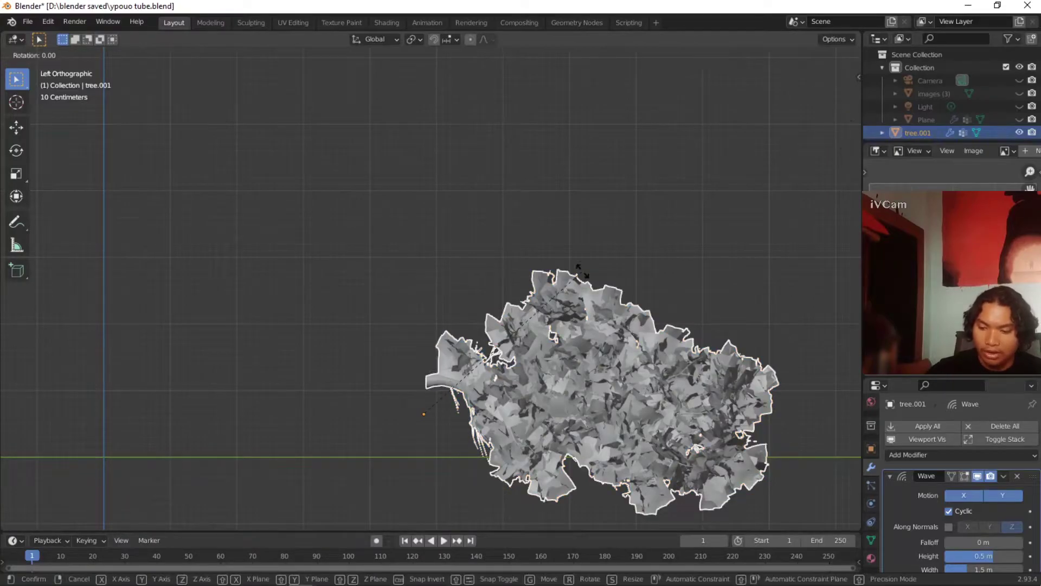
text(-90)
key(Return)
scroll(470, 423, up, 3)
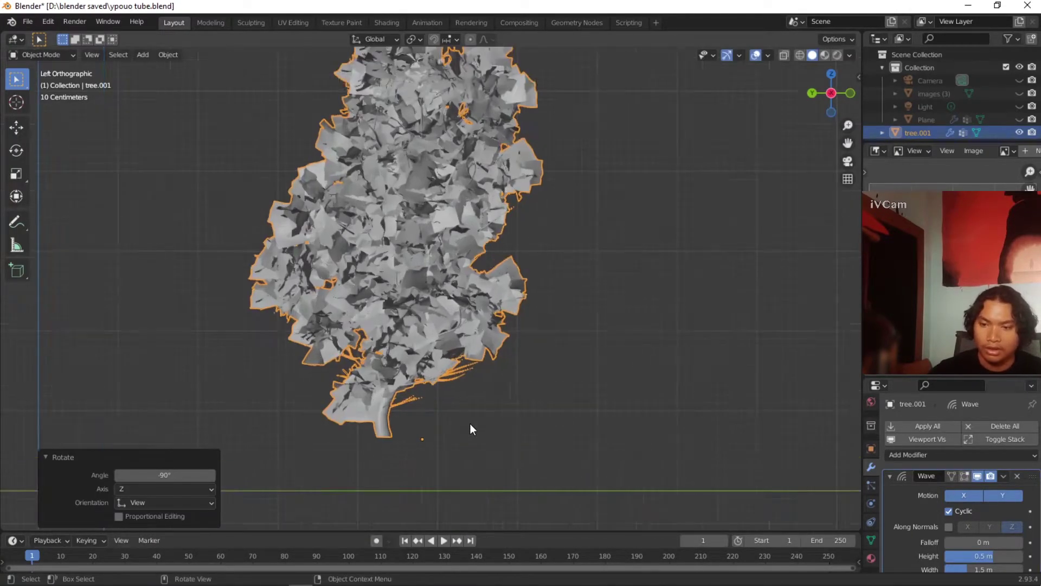
scroll(462, 393, down, 1)
Step: Play the animation and reduce the Wave modifier's Height to about -0.29 m
key(space)
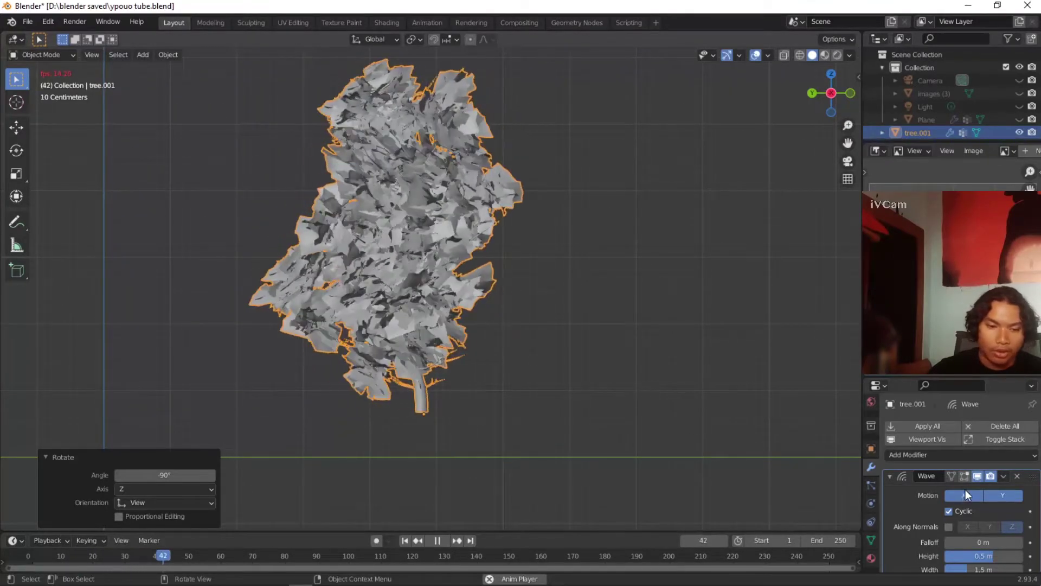
scroll(978, 527, down, 3)
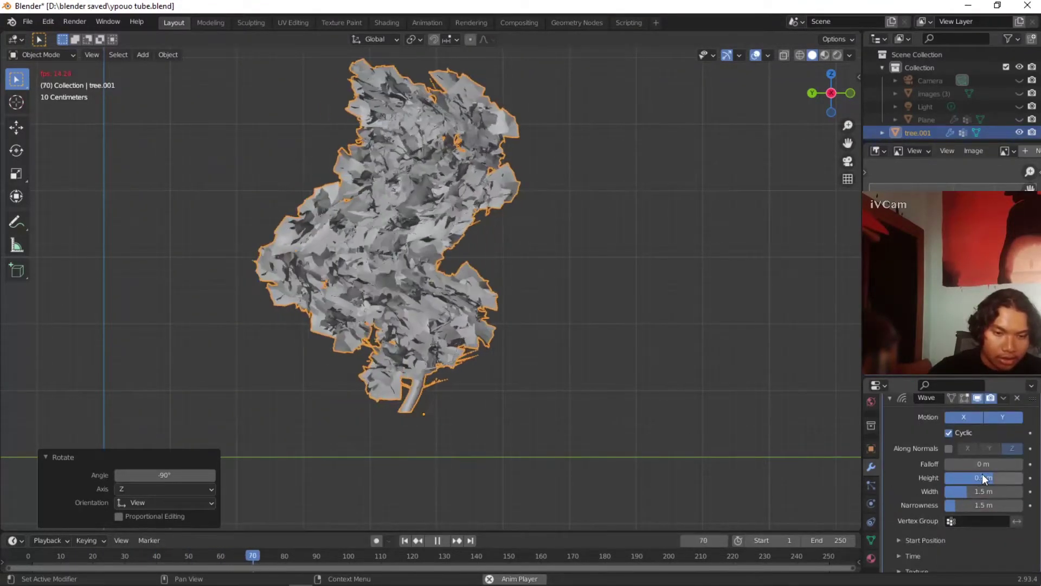
drag(986, 477, 937, 477)
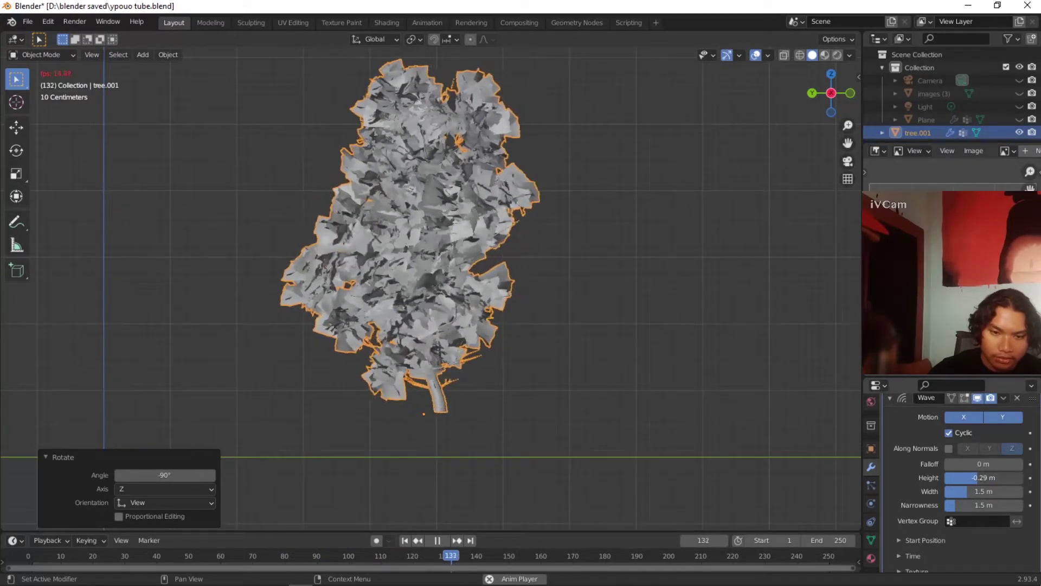
Step: Restrict the Wave modifier to the vertex group Group.001
click(973, 520)
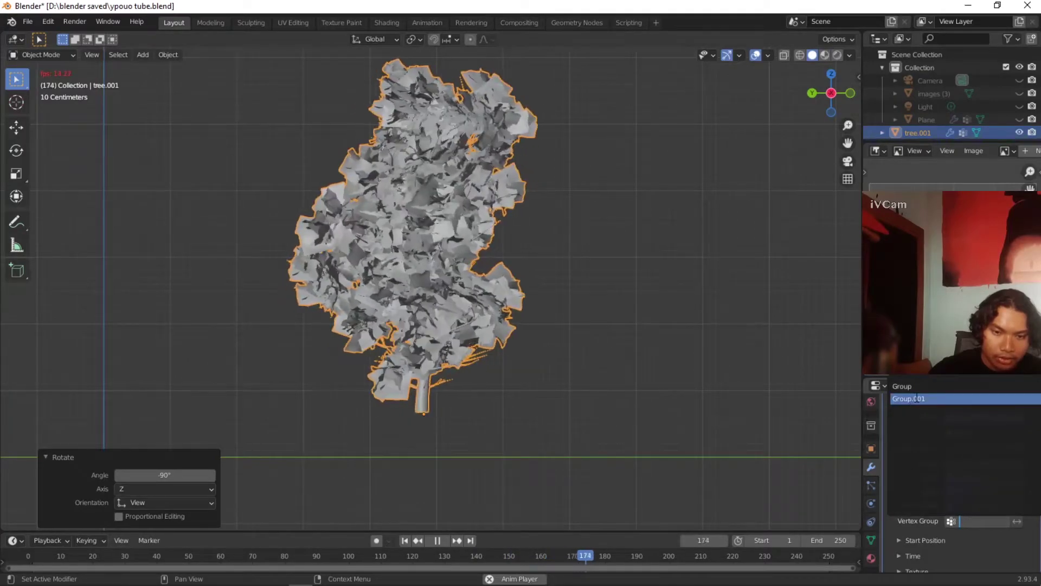
click(913, 400)
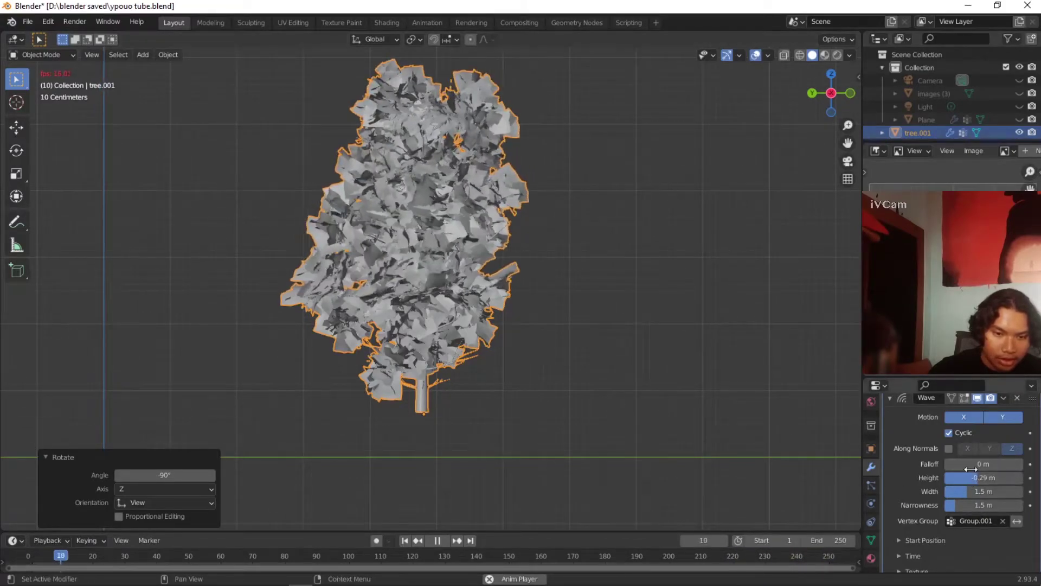
Step: Set the Wave modifier's Height to 0.01 m
mouse_move(985, 480)
mouse_down()
mouse_move(971, 480)
mouse_move(1001, 480)
mouse_move(986, 481)
mouse_up()
click(985, 481)
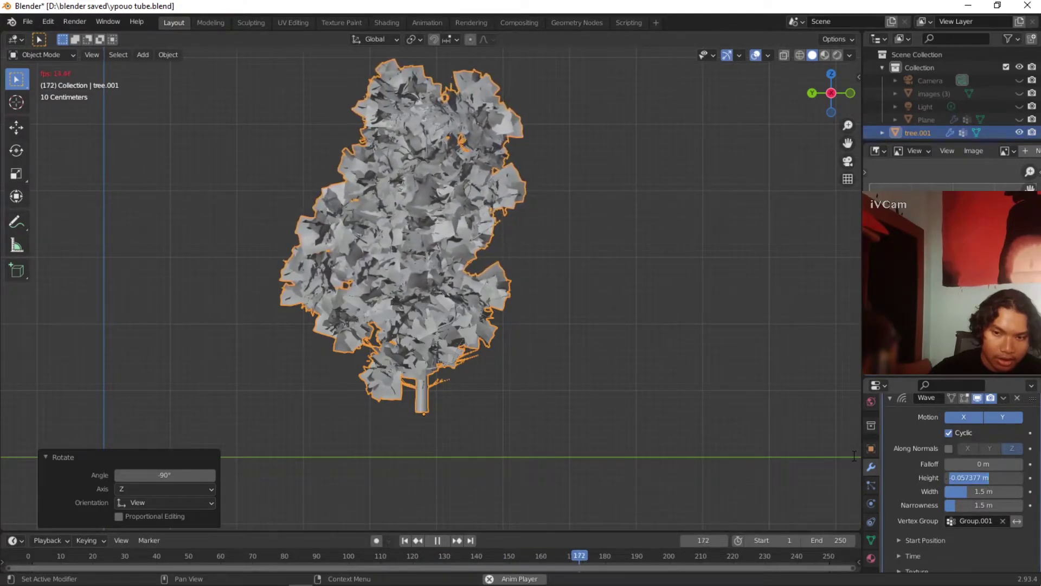
text(0)
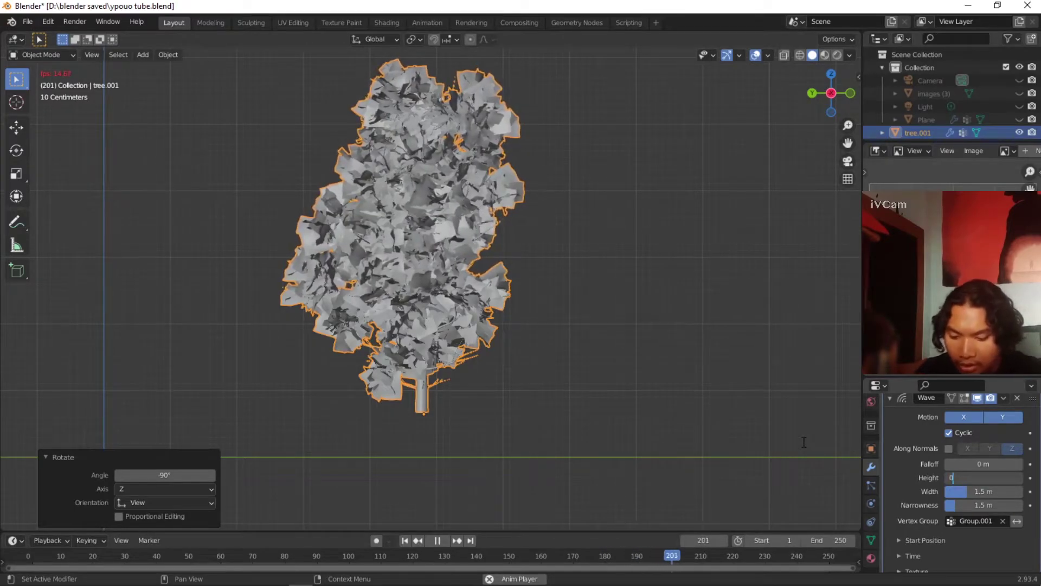
text(.001)
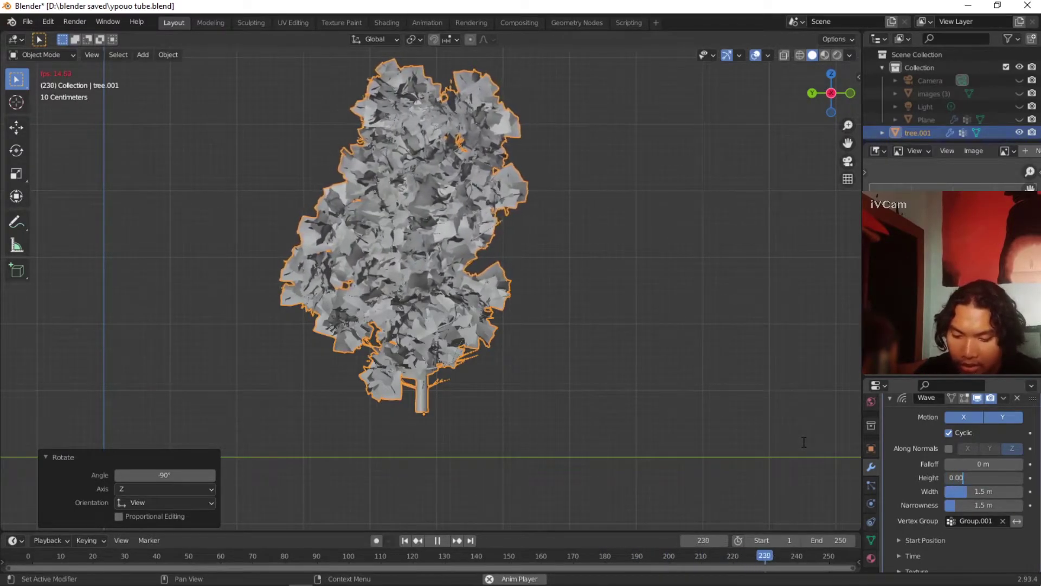
key(BackSpace)
key(BackSpace)
text(1)
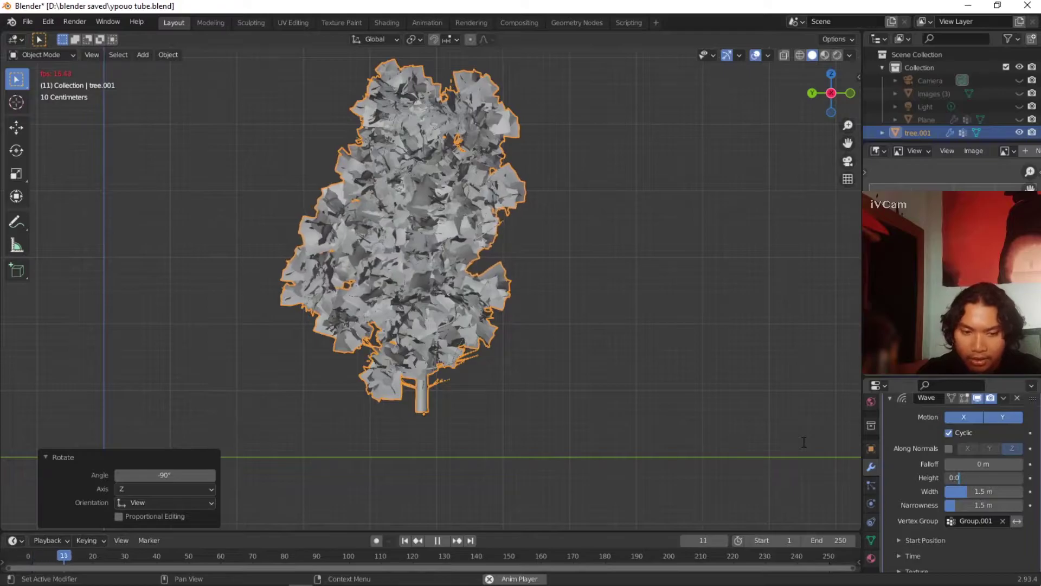
key(Return)
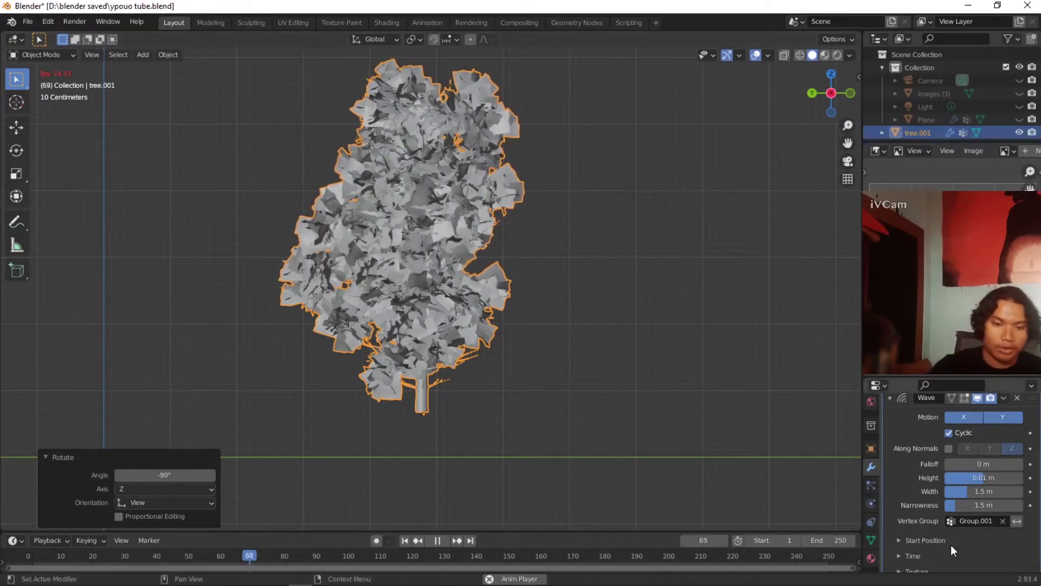
Step: Expand the Wave modifier's Time settings, stop the animation playback and return the timeline to frame 1
scroll(903, 540, down, 1)
click(906, 548)
scroll(948, 532, down, 3)
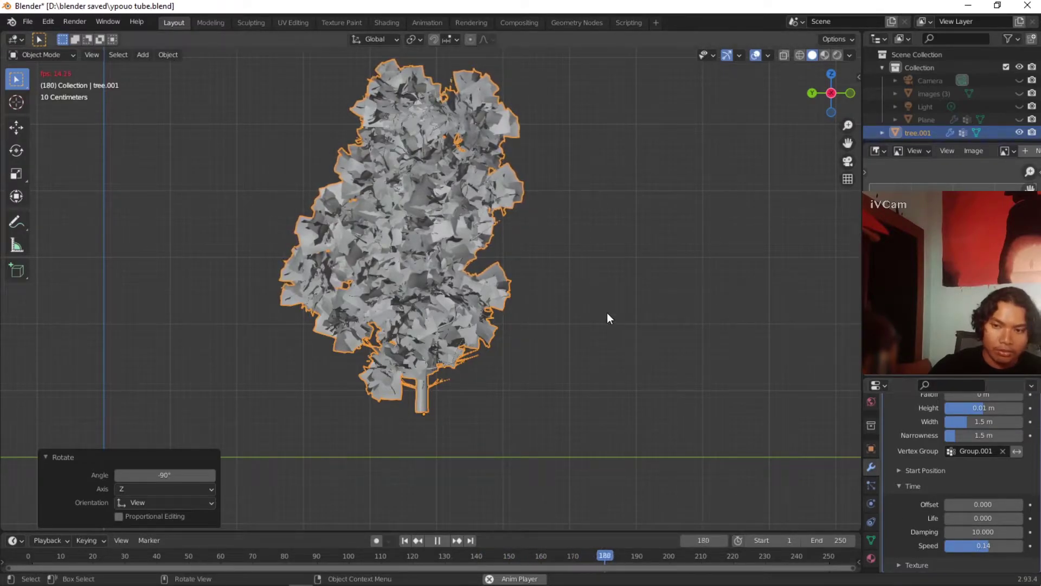
key(space)
middle_drag(539, 416, 440, 419)
scroll(437, 418, down, 3)
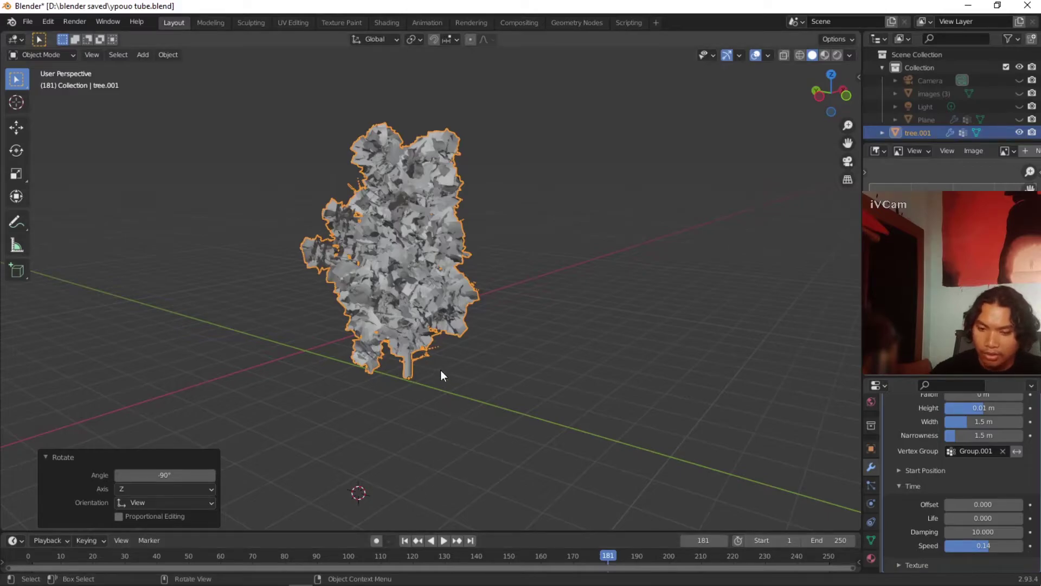
mouse_move(411, 560)
click(405, 541)
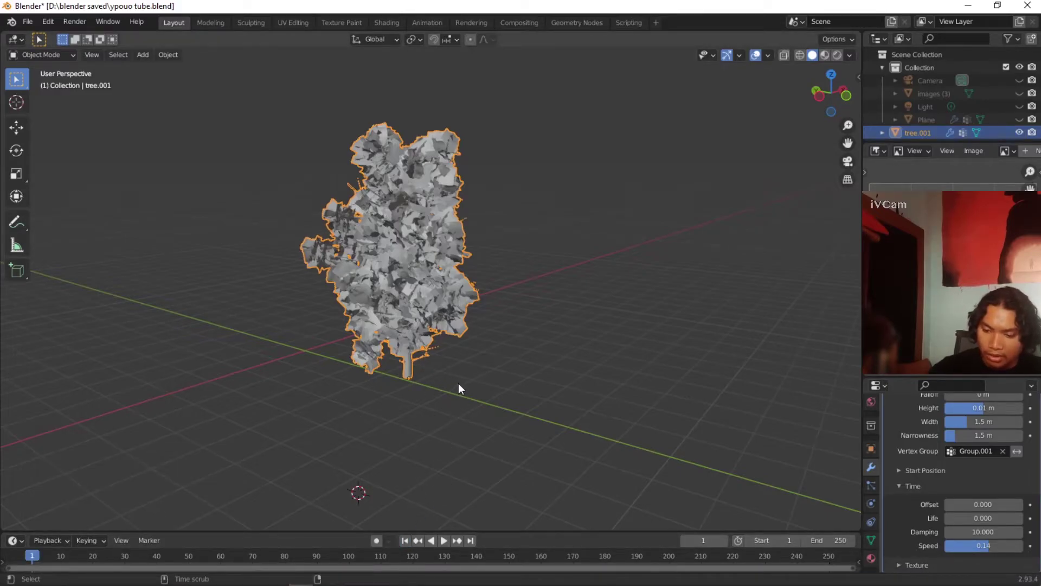
Step: Unhide all objects, show the terrain plane's particle settings and look at the scene through the camera
key(alt+h)
middle_drag(386, 347, 435, 372)
shift+click(488, 320)
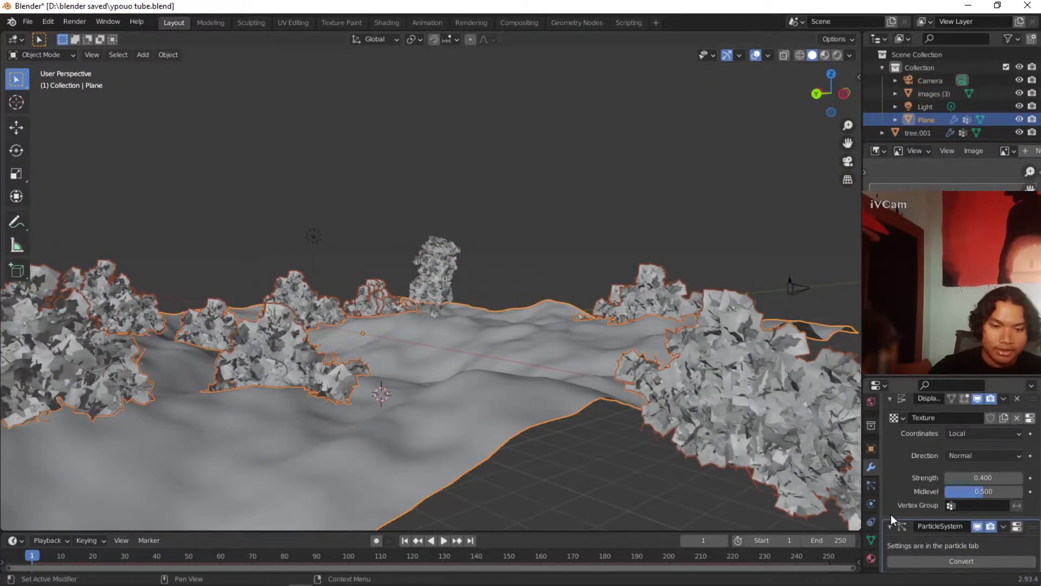
click(872, 486)
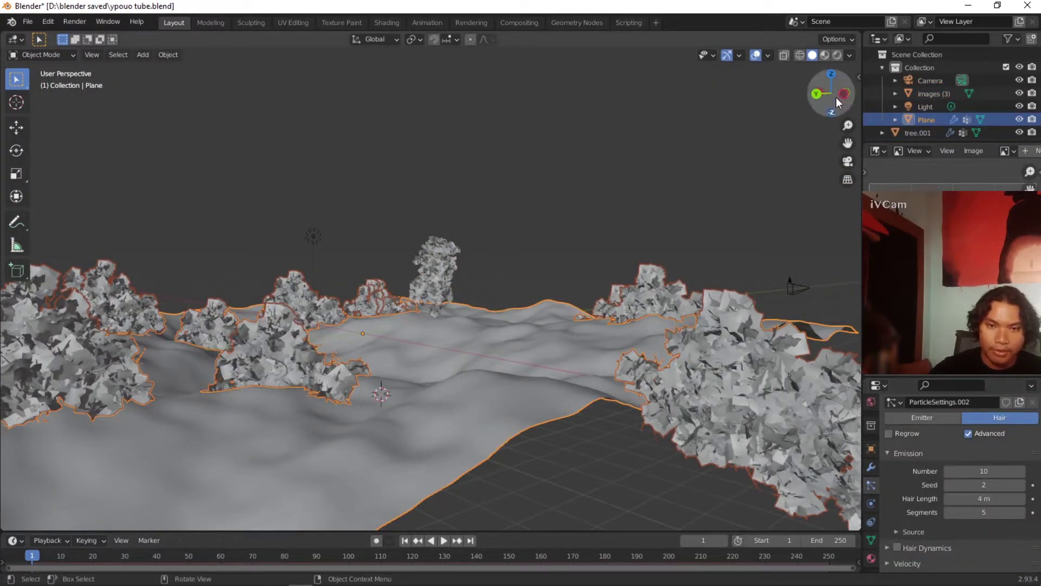
drag(830, 92, 850, 162)
click(848, 161)
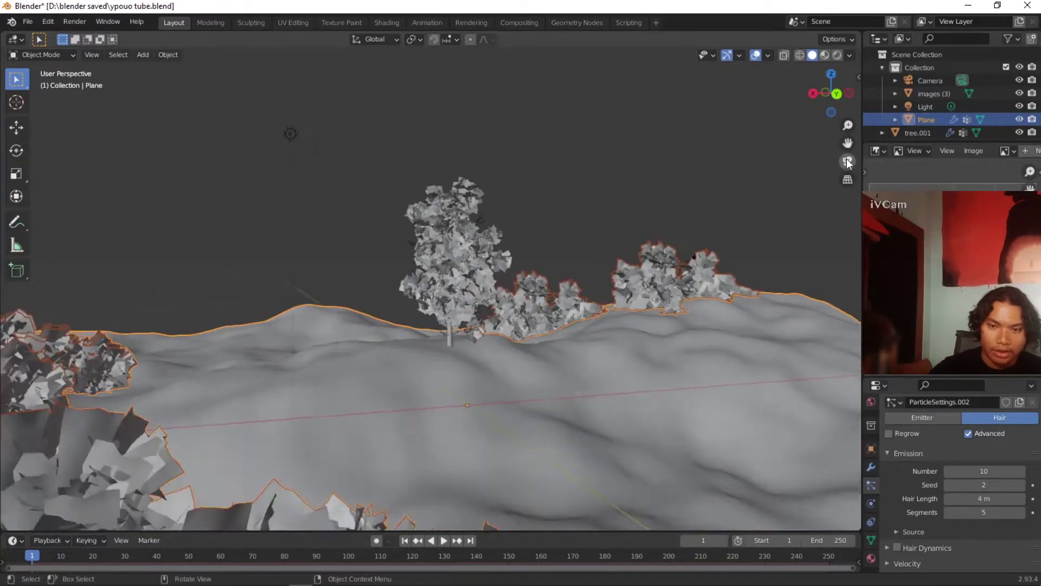
scroll(582, 268, up, 2)
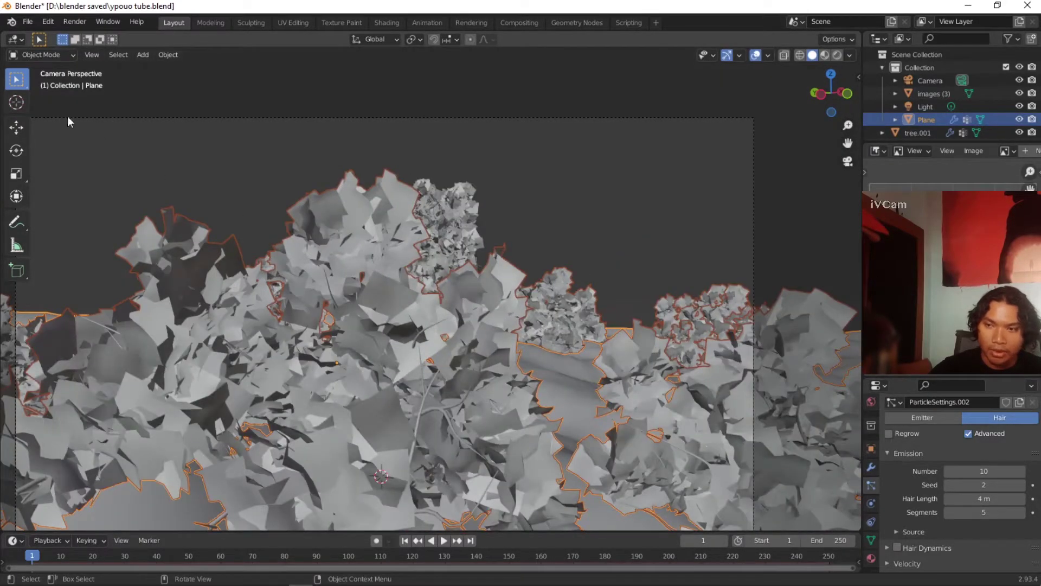
Step: Apply the Rotation of the tree.001 object so the scattered tree instances stand upright
click(455, 187)
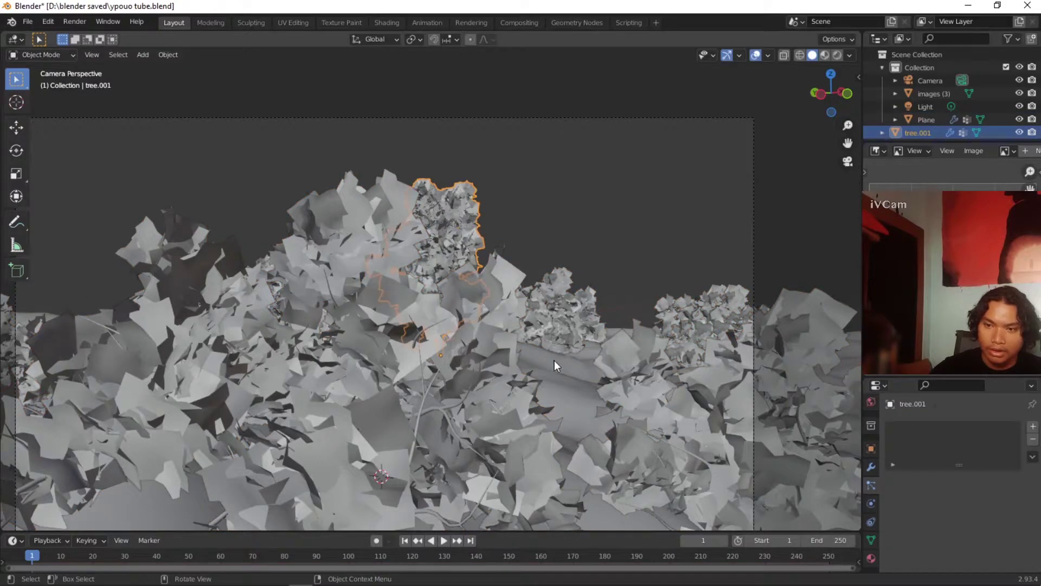
click(457, 195)
click(457, 195)
click(168, 54)
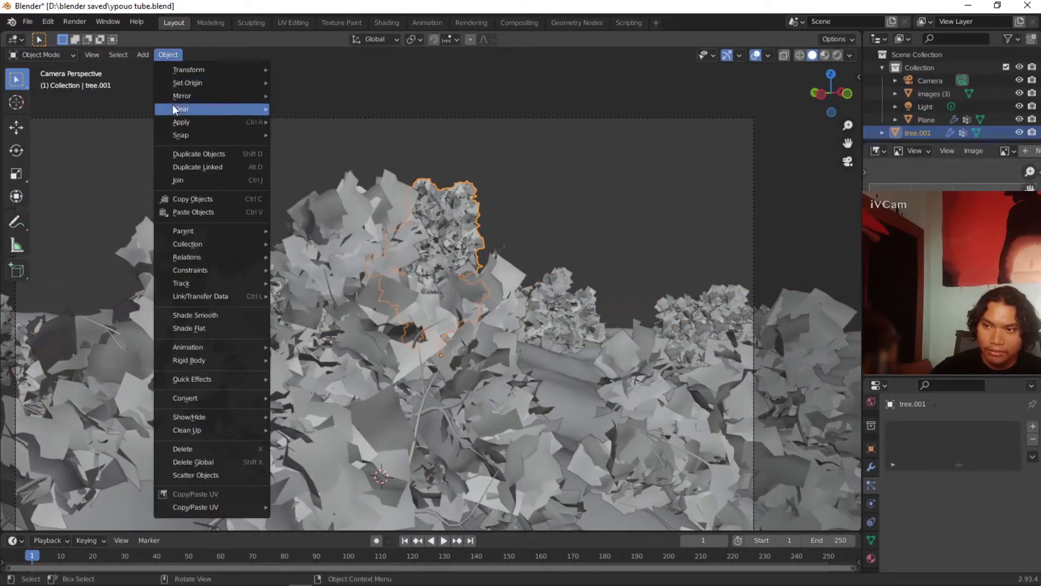
mouse_move(183, 126)
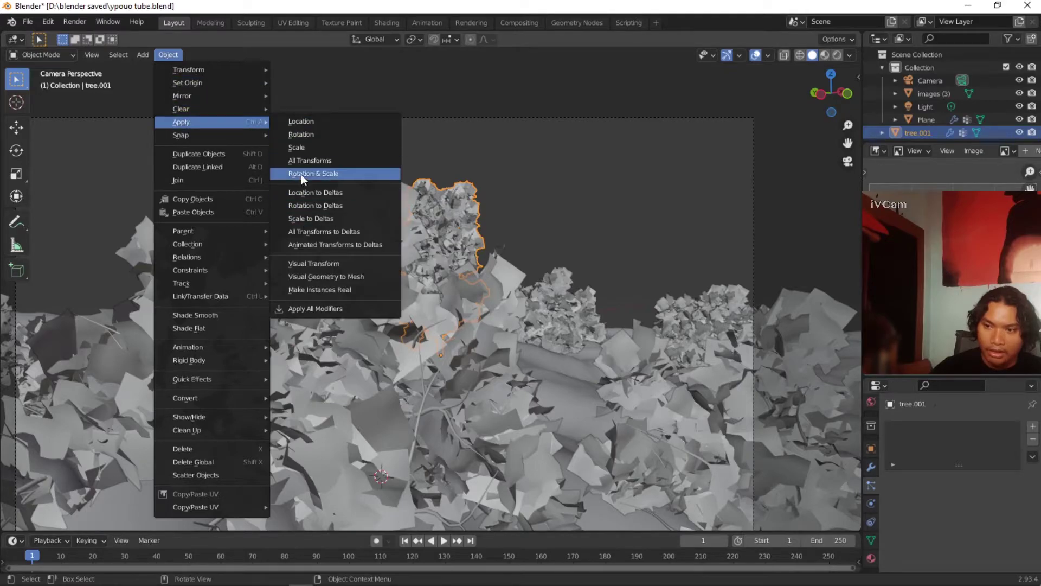
click(303, 135)
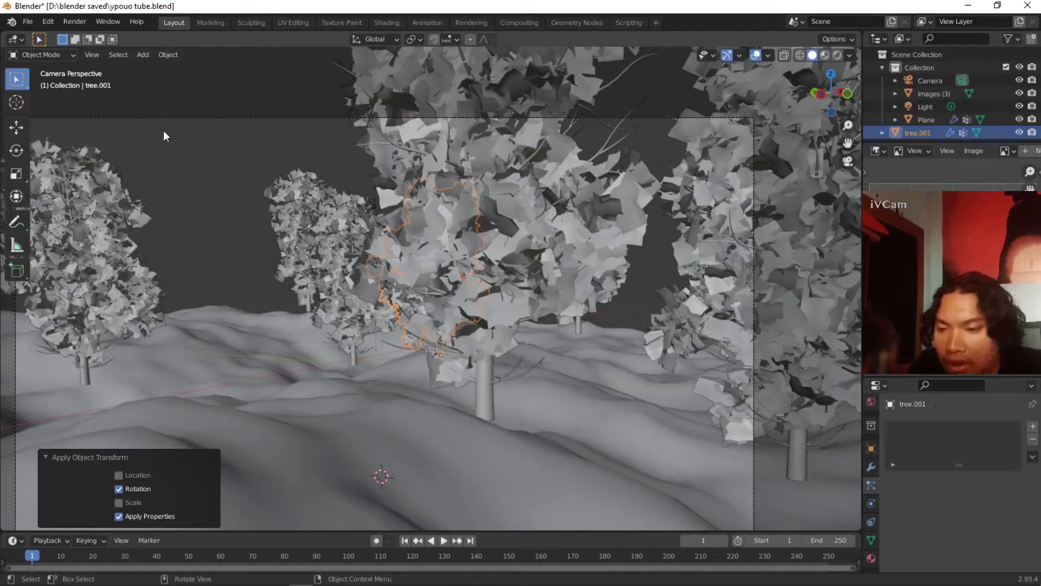
Step: Isolate tree.001 and lower its whole mesh about 0.11 m along Z in Edit Mode
scroll(163, 130, down, 1)
key(shift+h)
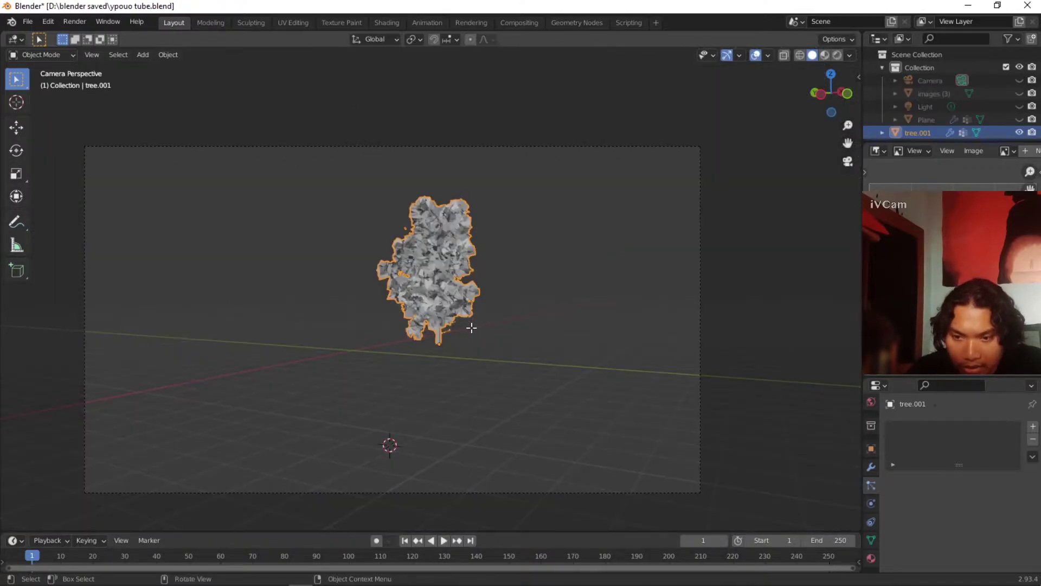
key(Tab)
scroll(470, 328, up, 4)
key(g)
key(z)
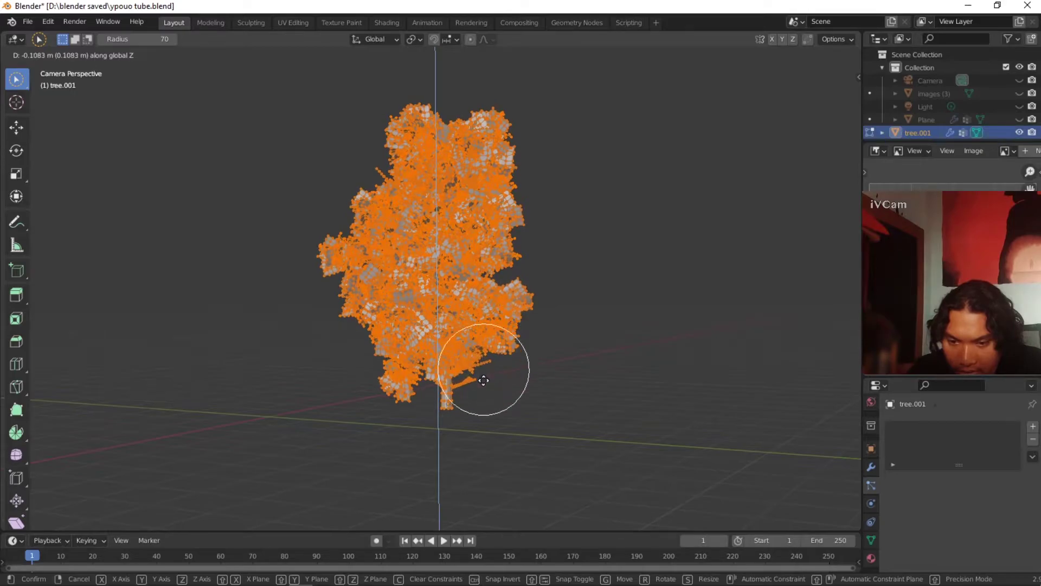
click(484, 382)
key(Tab)
key(Tab)
key(c)
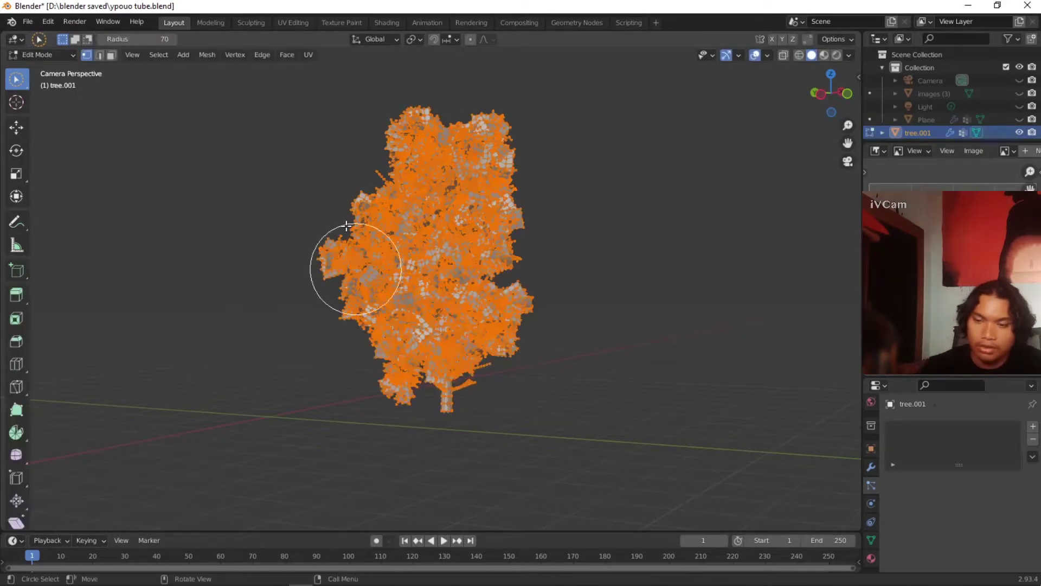
key(Escape)
key(Tab)
Step: Unhide all objects, clear the selection and preview the camera view in Rendered shading before returning to Solid shading
key(alt+h)
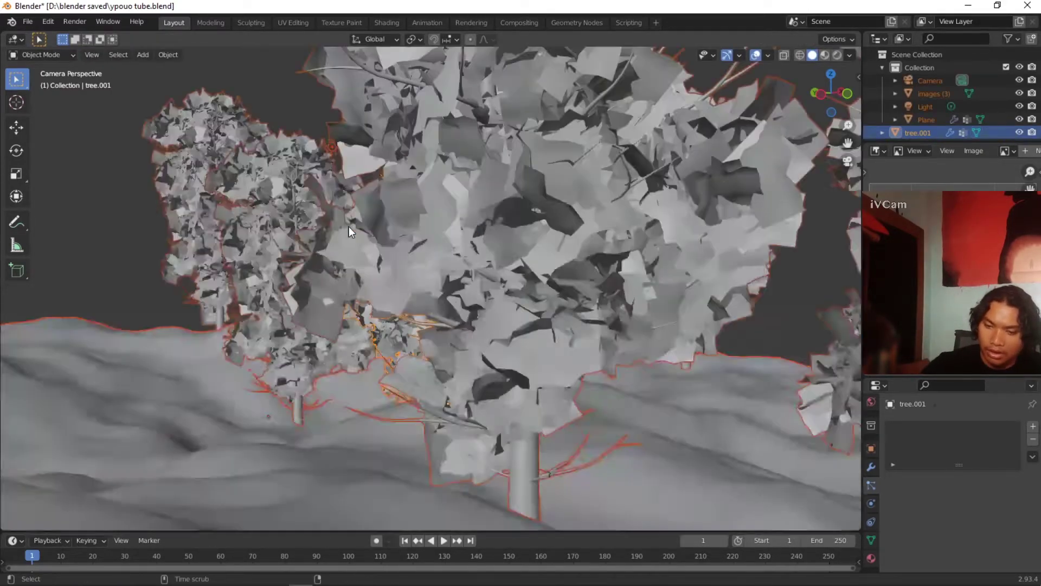
key(alt+a)
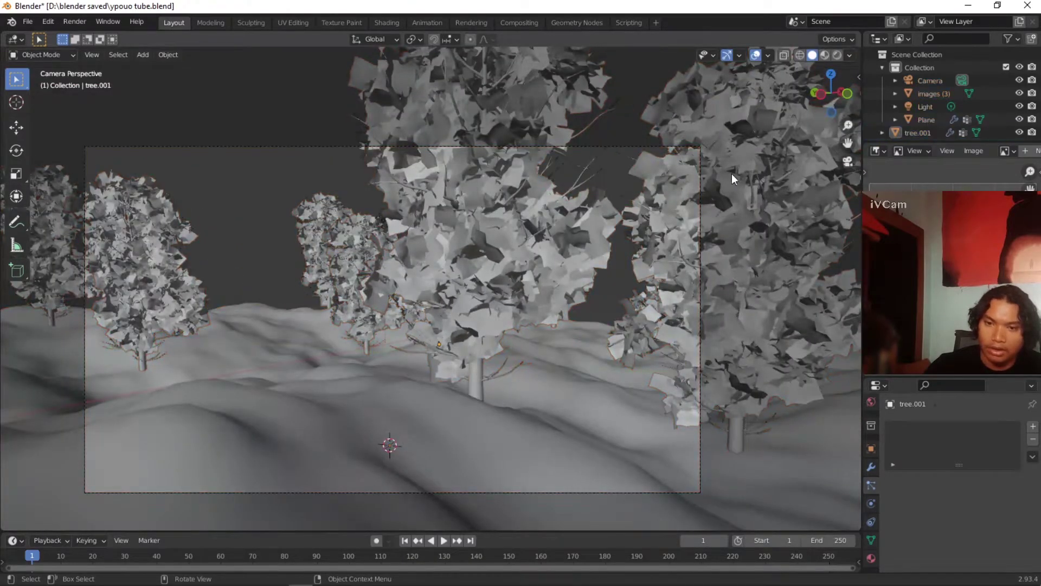
click(835, 56)
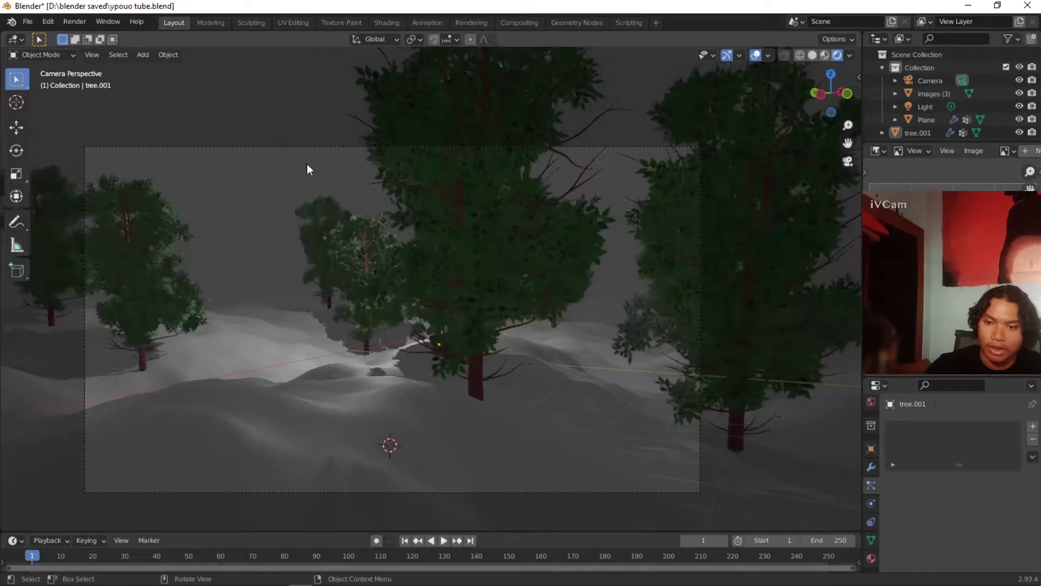
click(811, 55)
key(KP_0)
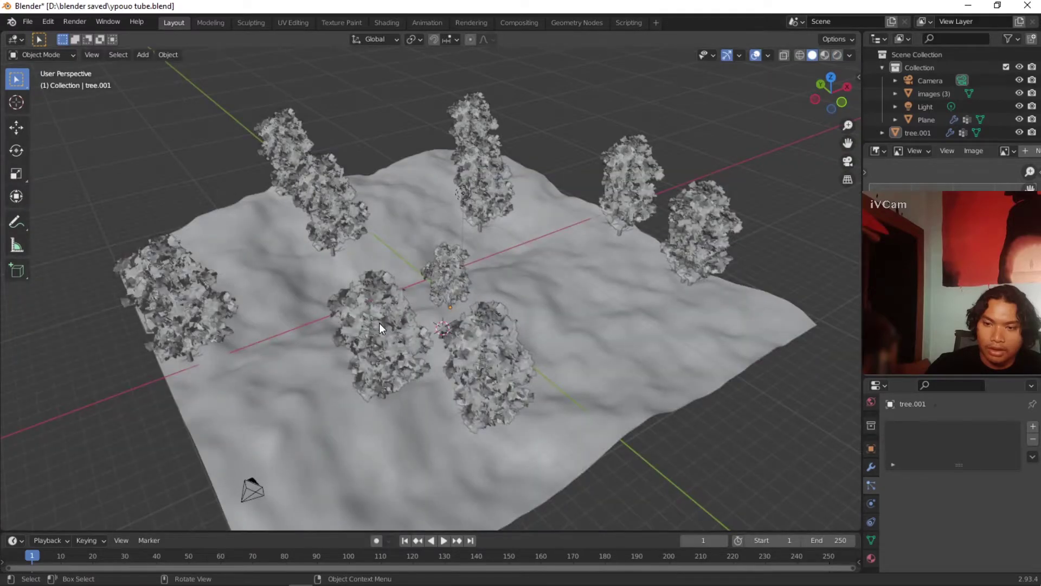
Step: Convert the terrain plane's ParticleSystem modifier into real tree objects
middle_drag(379, 323, 435, 363)
scroll(429, 363, up, 2)
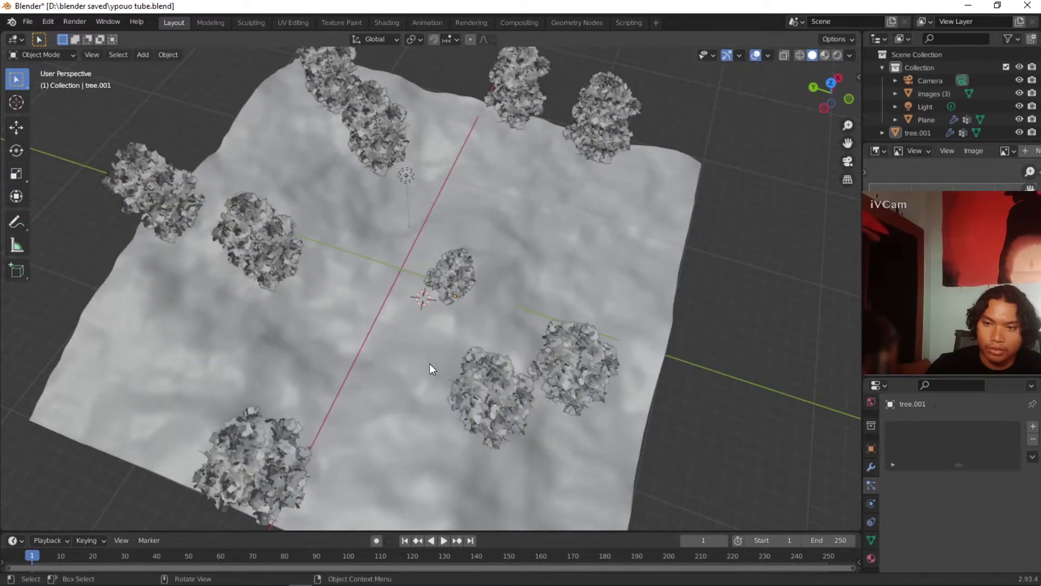
click(430, 363)
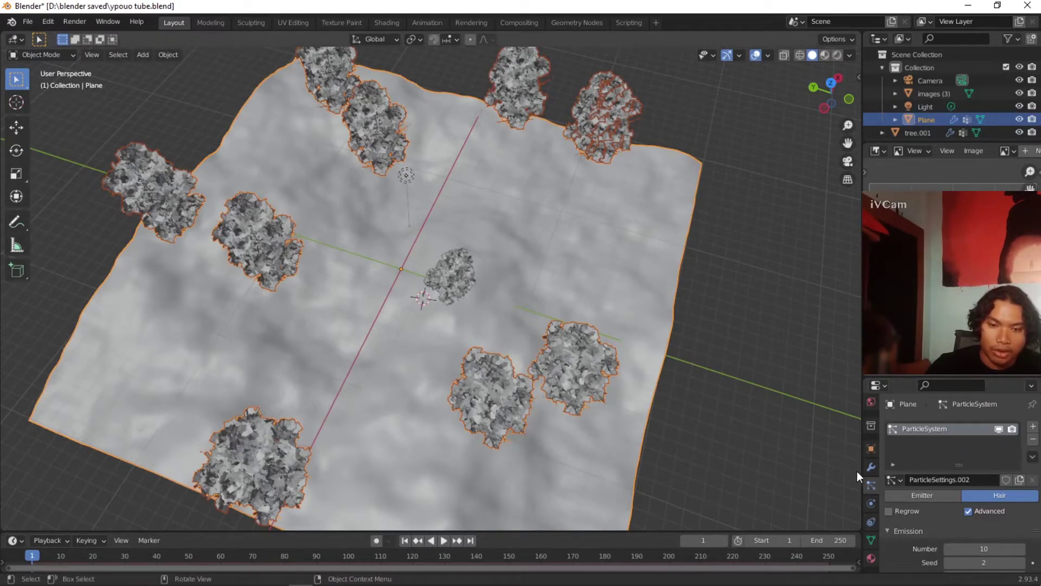
click(871, 467)
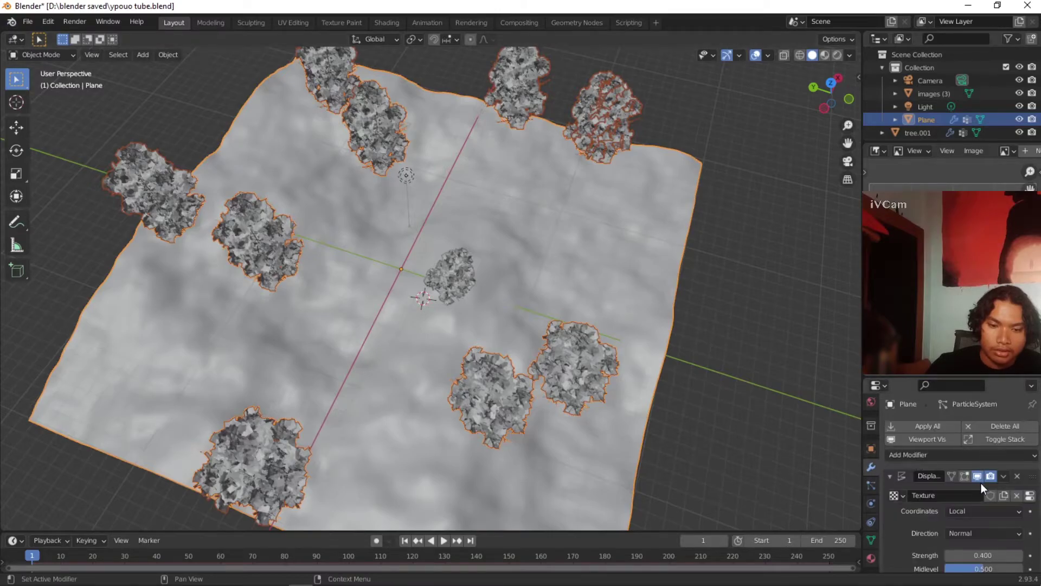
scroll(980, 484, down, 2)
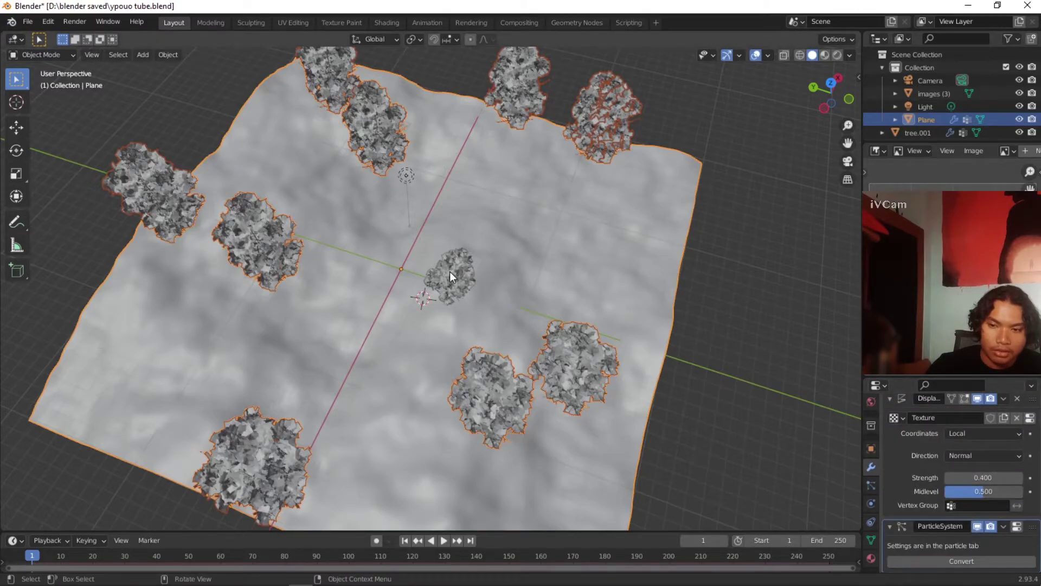
click(945, 564)
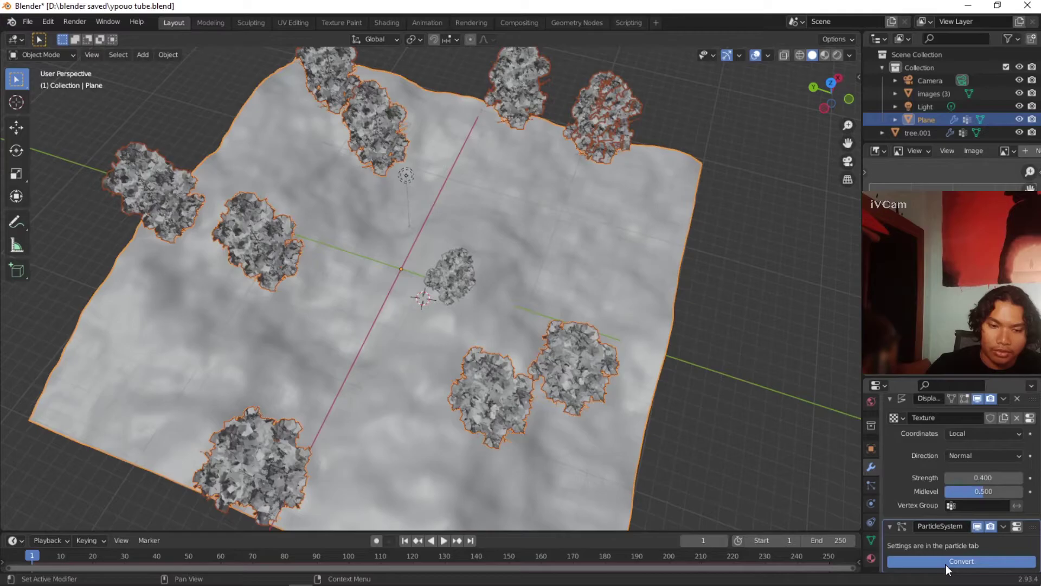
Step: Remove the particle system from the terrain plane
click(870, 485)
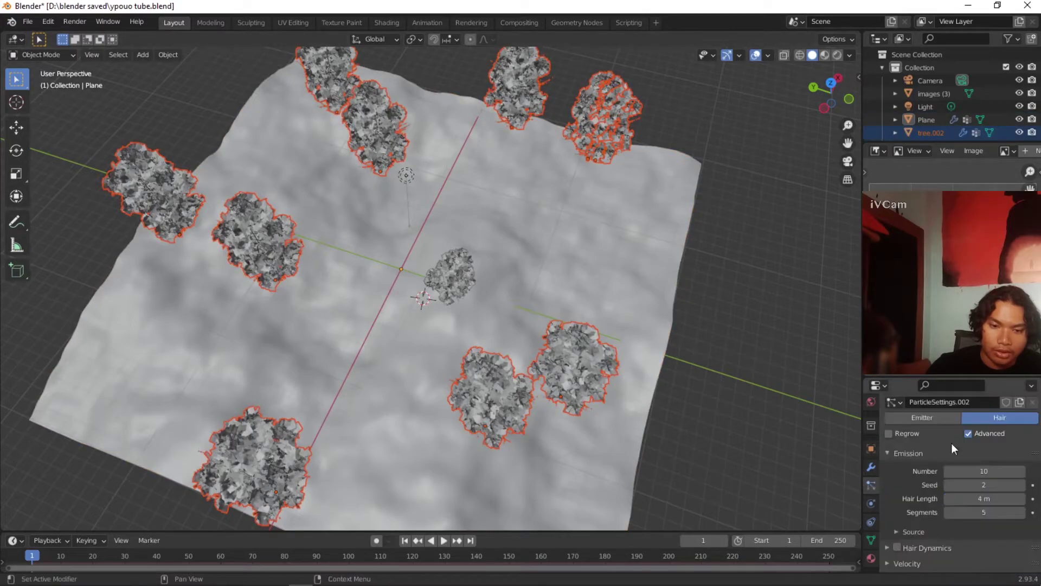
scroll(993, 447, up, 3)
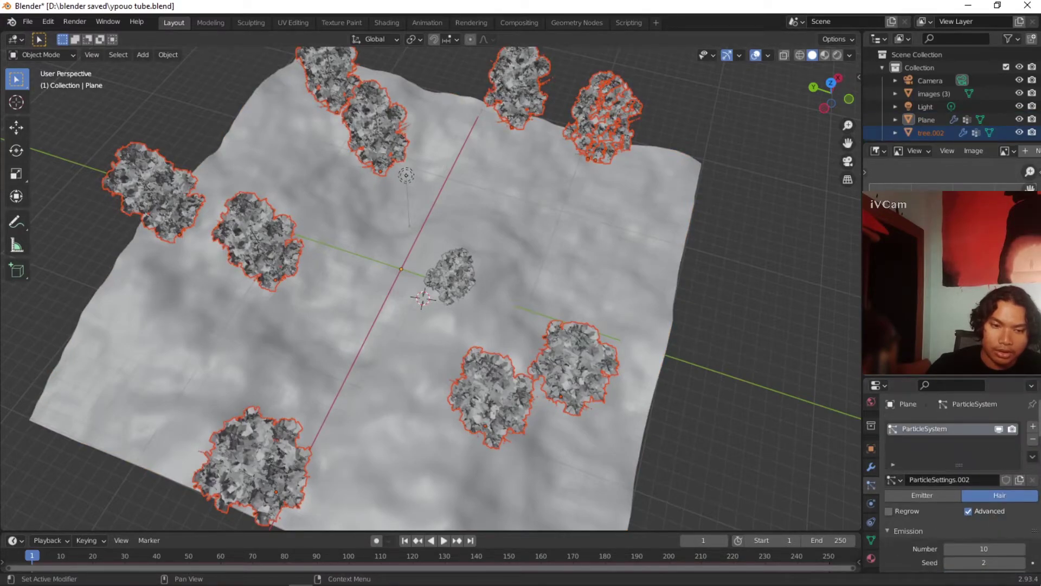
click(1033, 440)
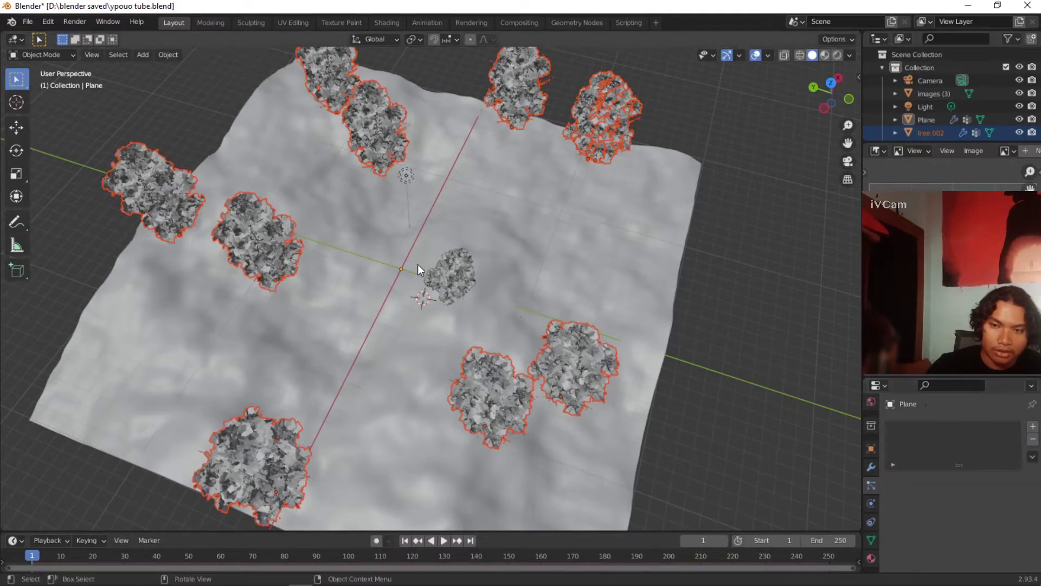
Step: Add the small original tree to the selected converted trees in top view and move them all to the existing Collection
mouse_move(473, 252)
middle_down()
mouse_move(442, 242)
mouse_move(370, 266)
middle_up()
scroll(442, 242, down, 2)
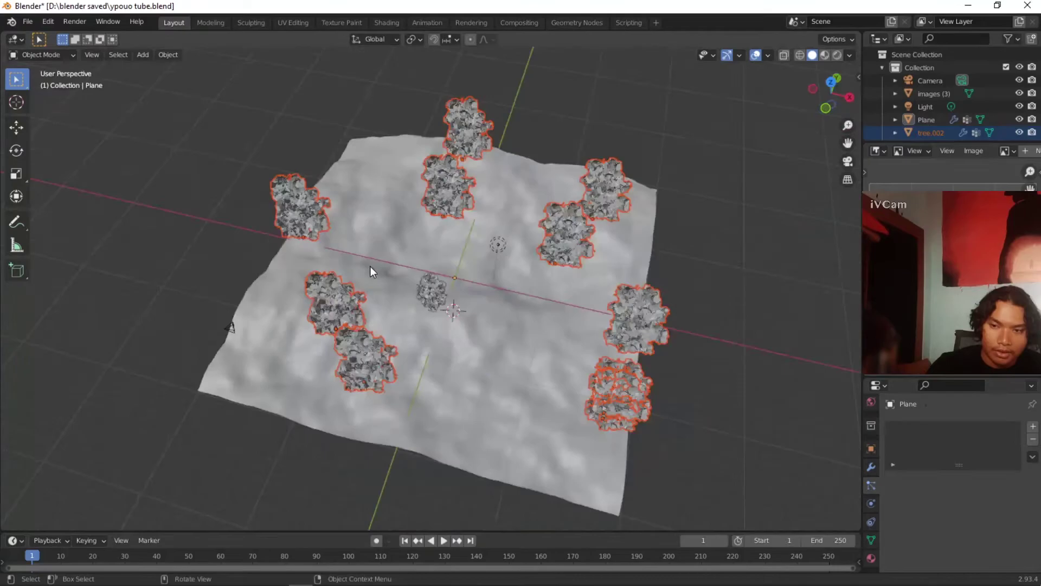
scroll(370, 265, up, 1)
click(831, 82)
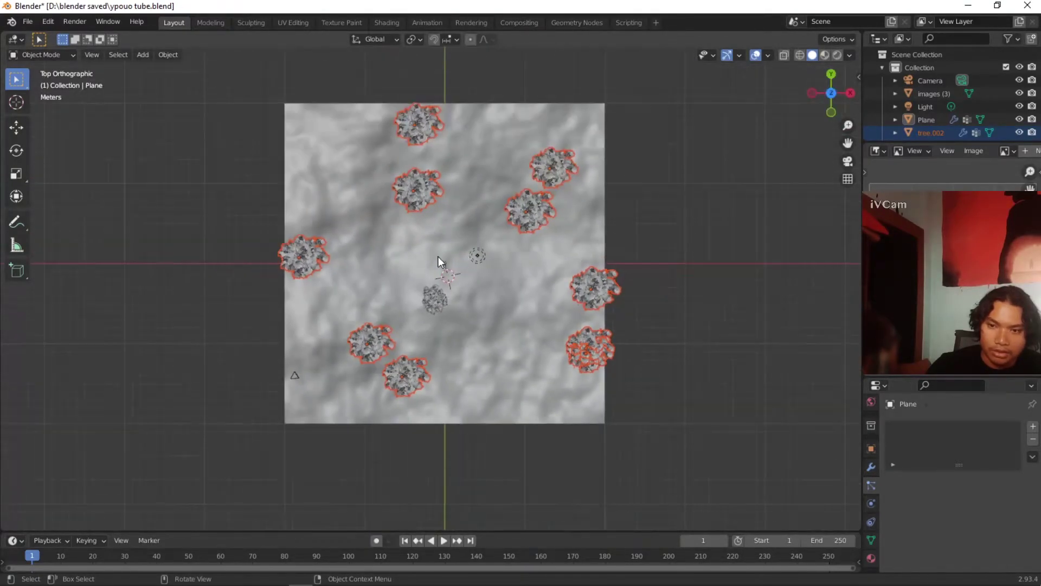
scroll(379, 255, up, 2)
click(421, 303)
key(comma)
key(Escape)
key(m)
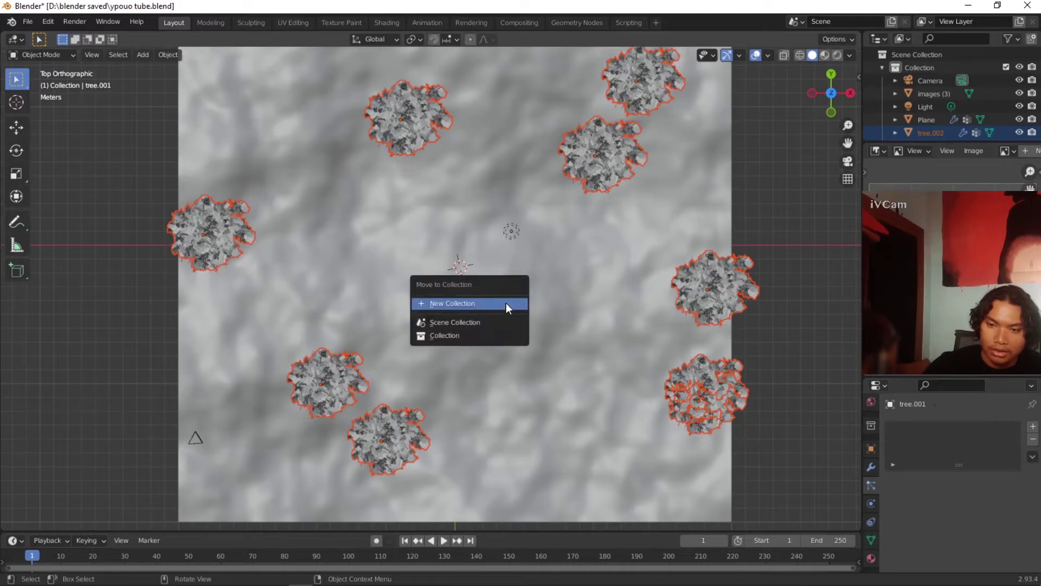
click(480, 334)
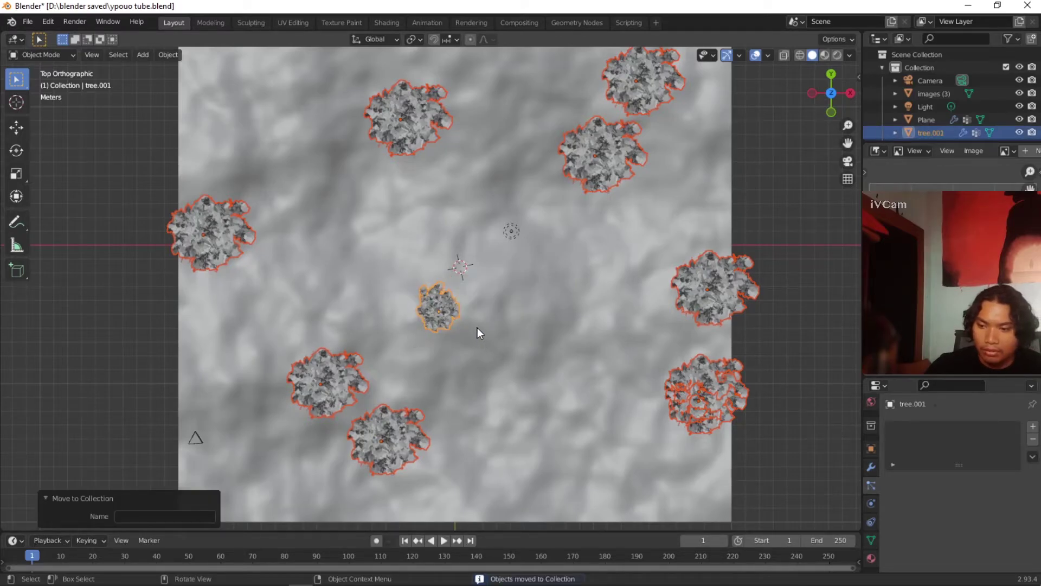
Step: Move the selected trees into a new collection named pohon
key(m)
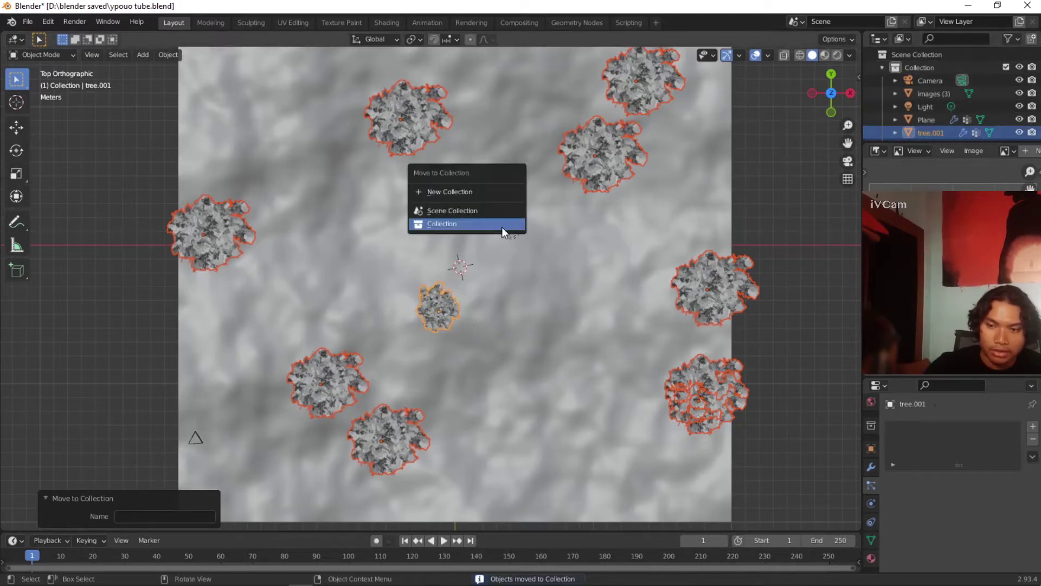
click(461, 192)
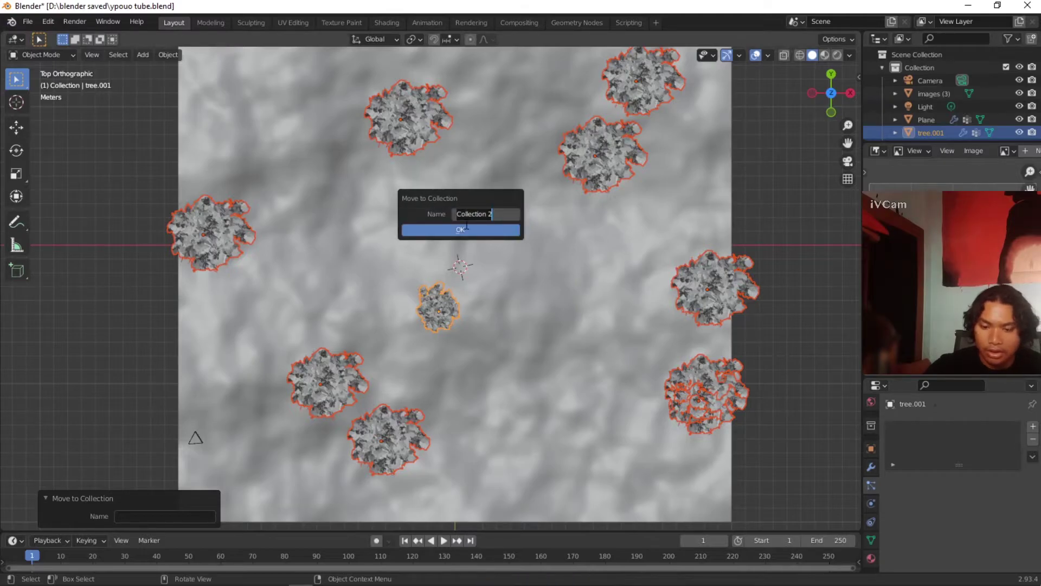
key(BackSpace)
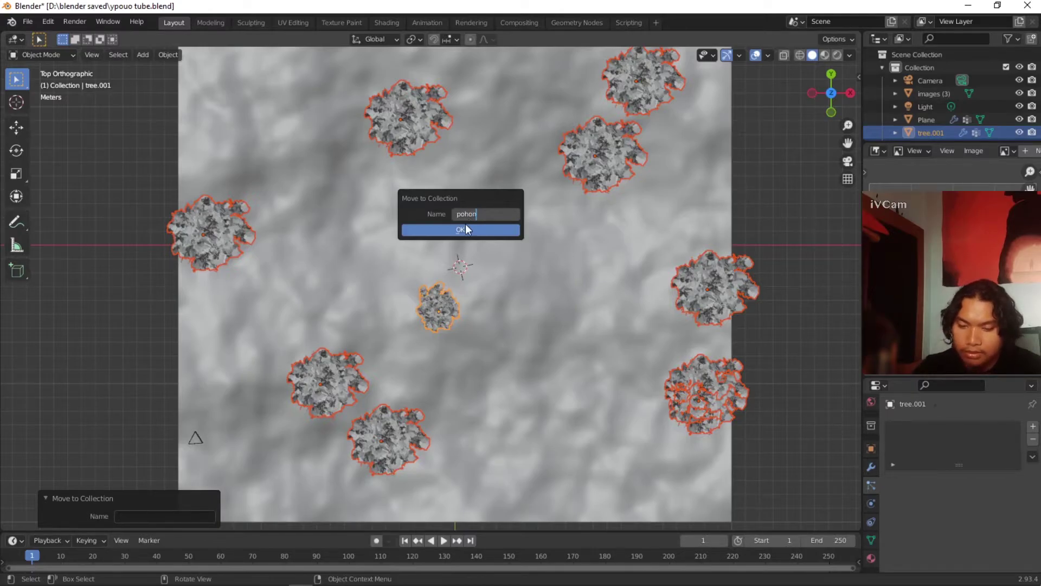
key(Return)
click(465, 228)
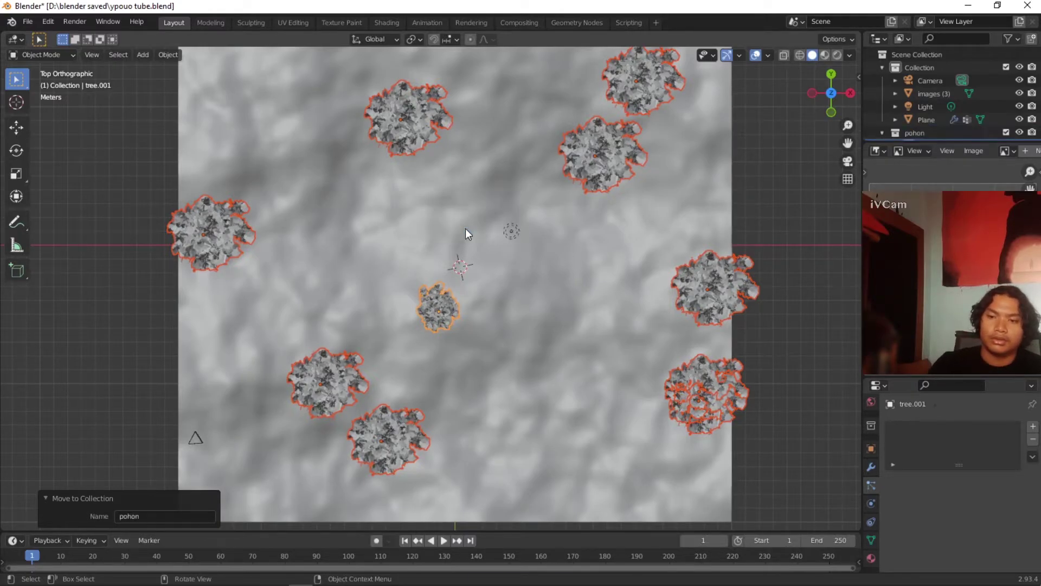
Step: Move the tree on the terrain's left edge inward by about 20.2 m in X and 7.9 m in Y, working in top view
scroll(634, 125, down, 2)
scroll(634, 125, down, 1)
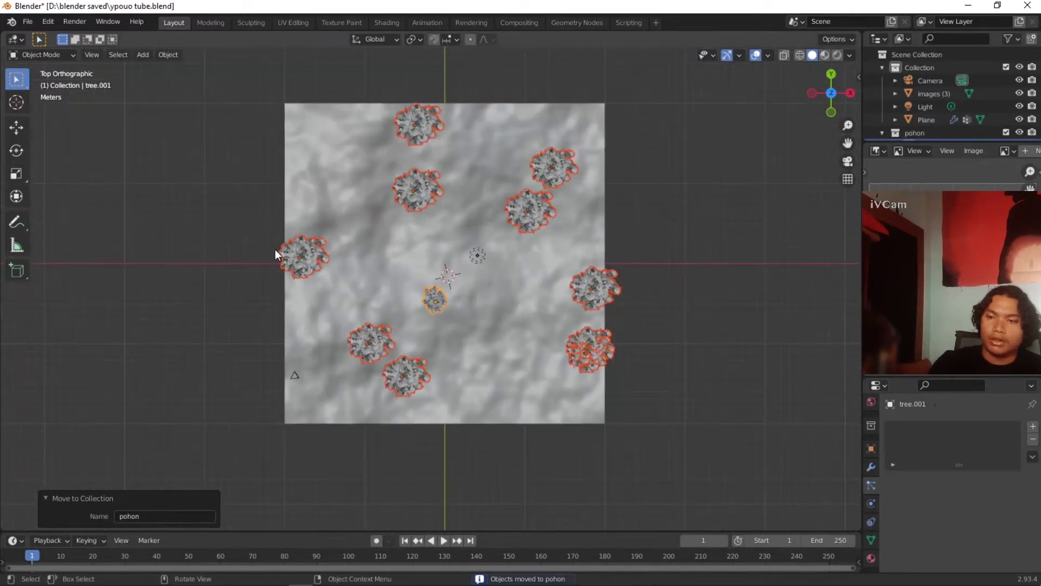
click(290, 253)
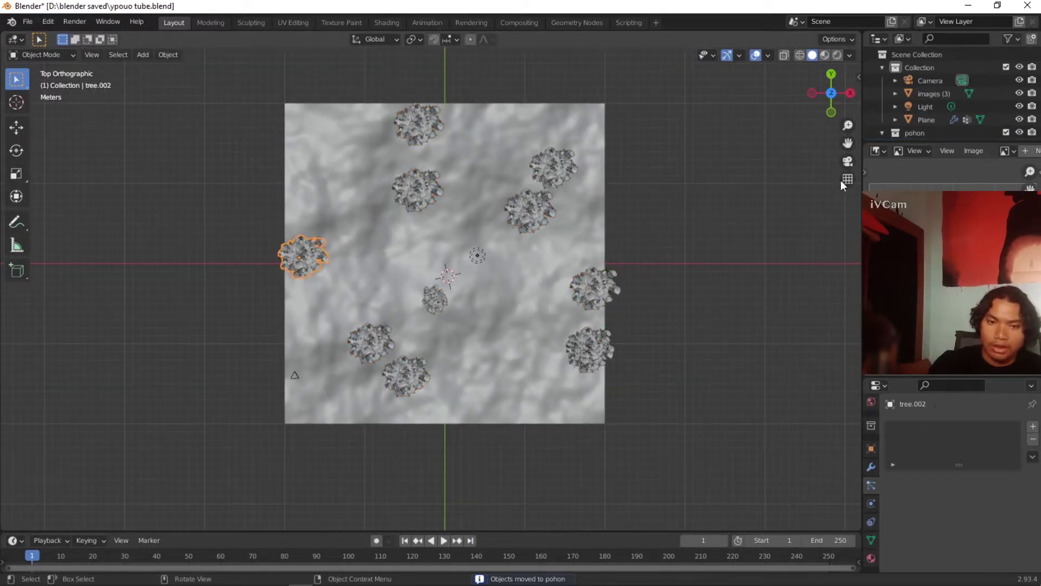
click(847, 161)
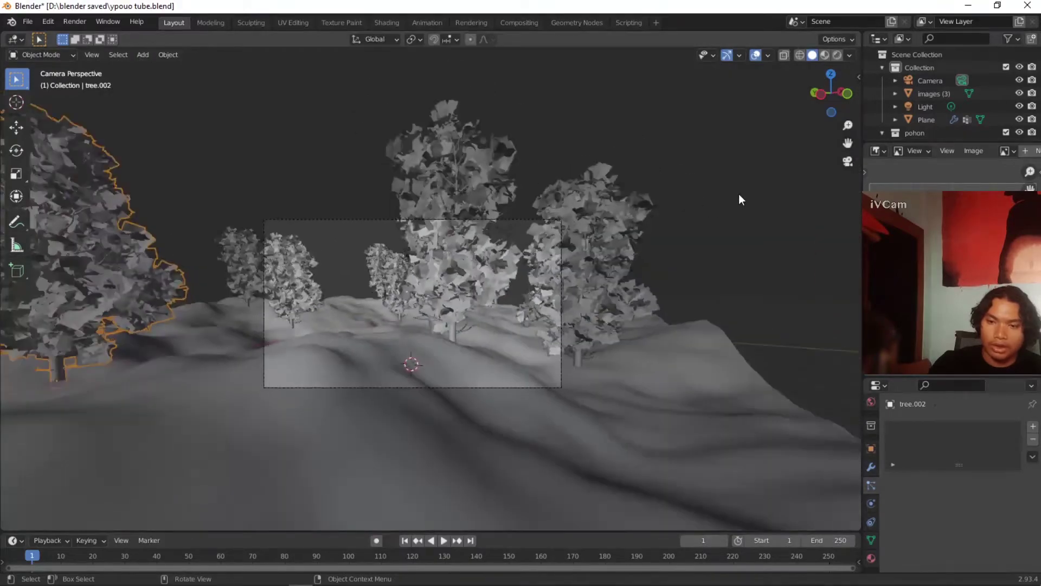
click(831, 73)
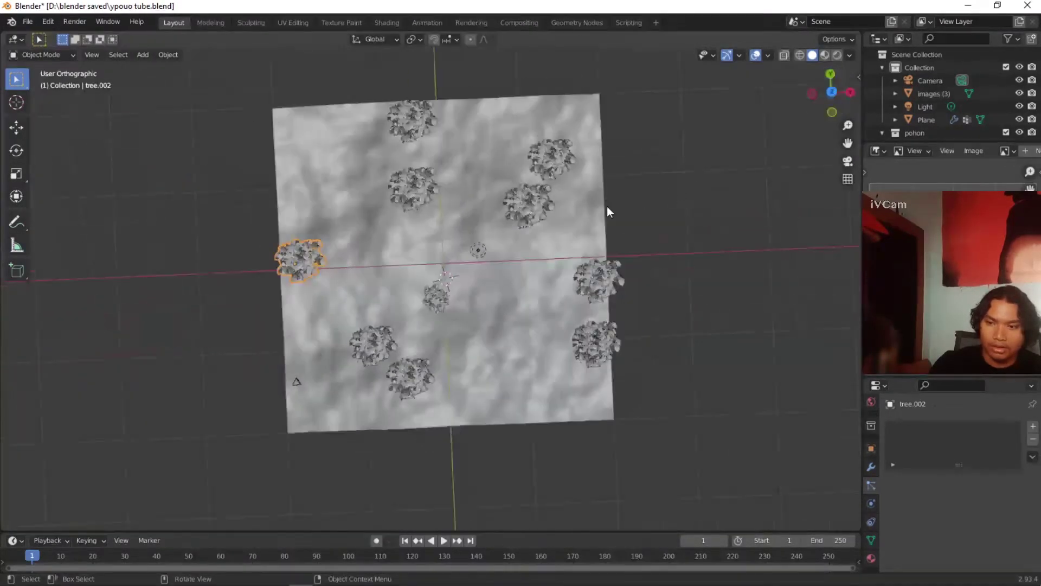
scroll(607, 206, down, 3)
key(g)
click(560, 162)
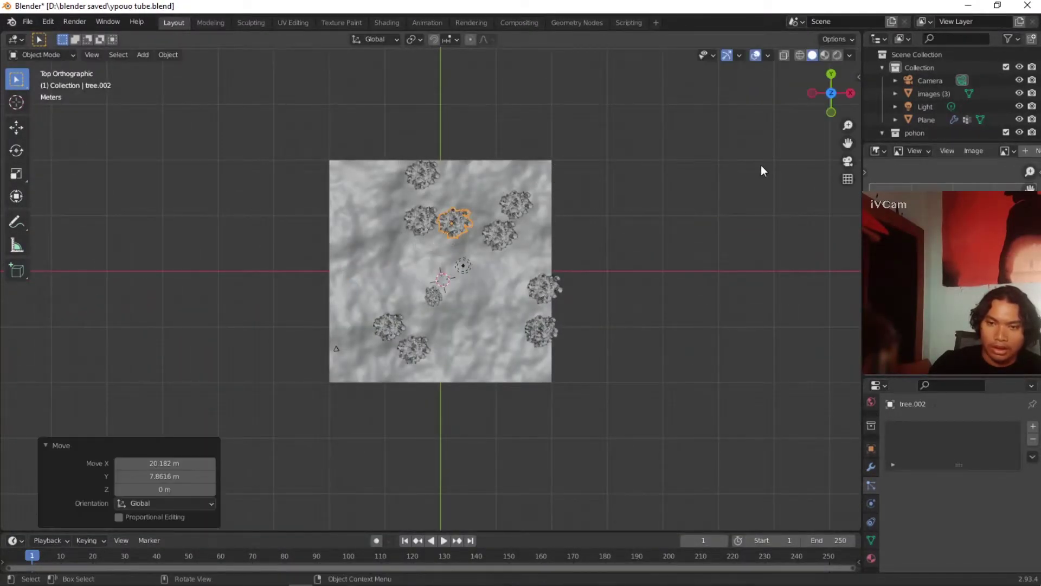
Step: Reposition two more trees on the terrain, lowering the second by about 5.5 m to stand it on the ground
click(844, 161)
key(g)
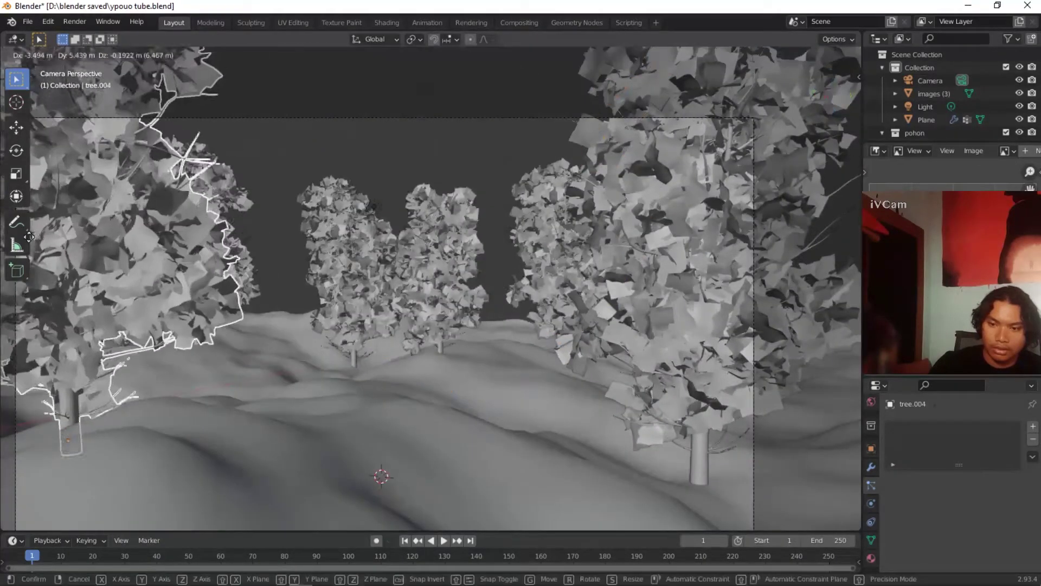
click(448, 176)
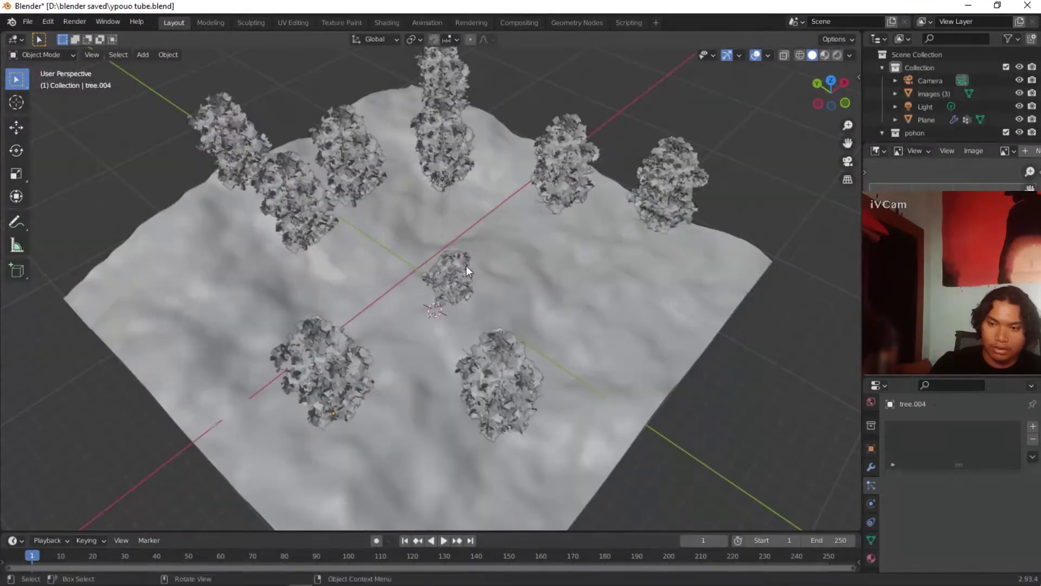
key(shift+d)
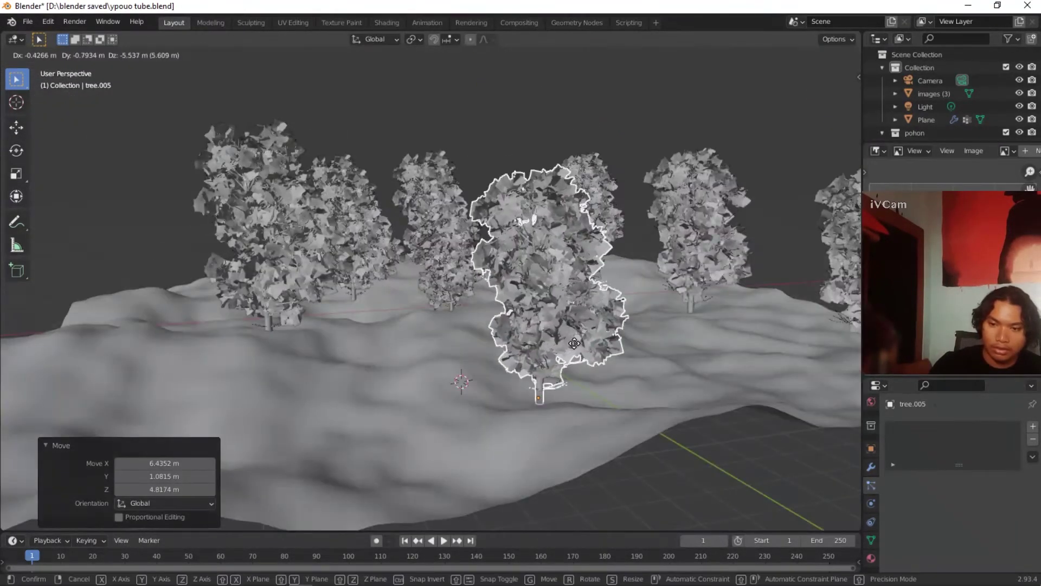
click(575, 343)
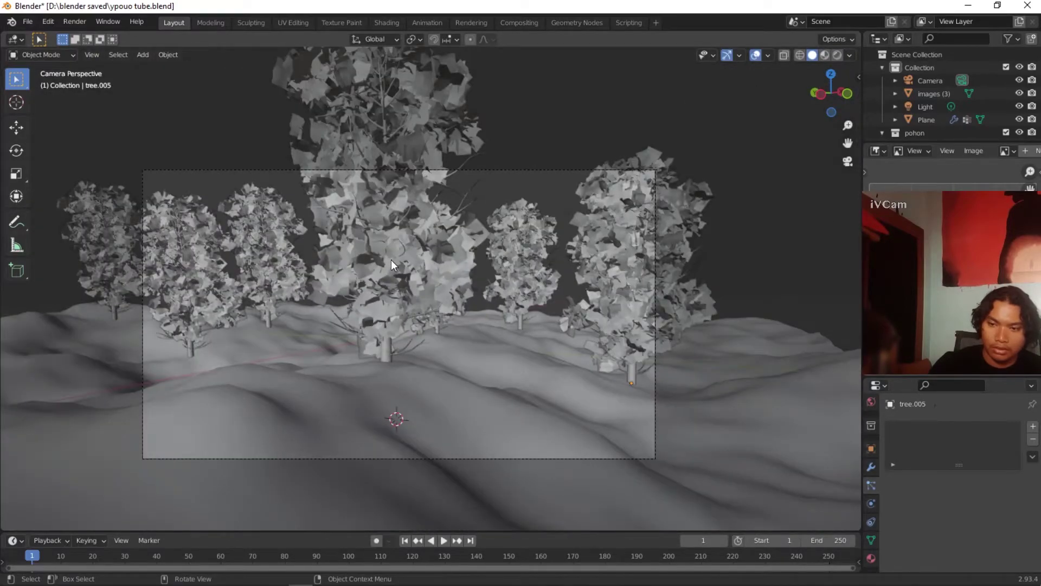
Step: In camera view, shift the large central tree about 6.4 m to the frame's left edge and the right foreground tree by about 1.3 m
key(g)
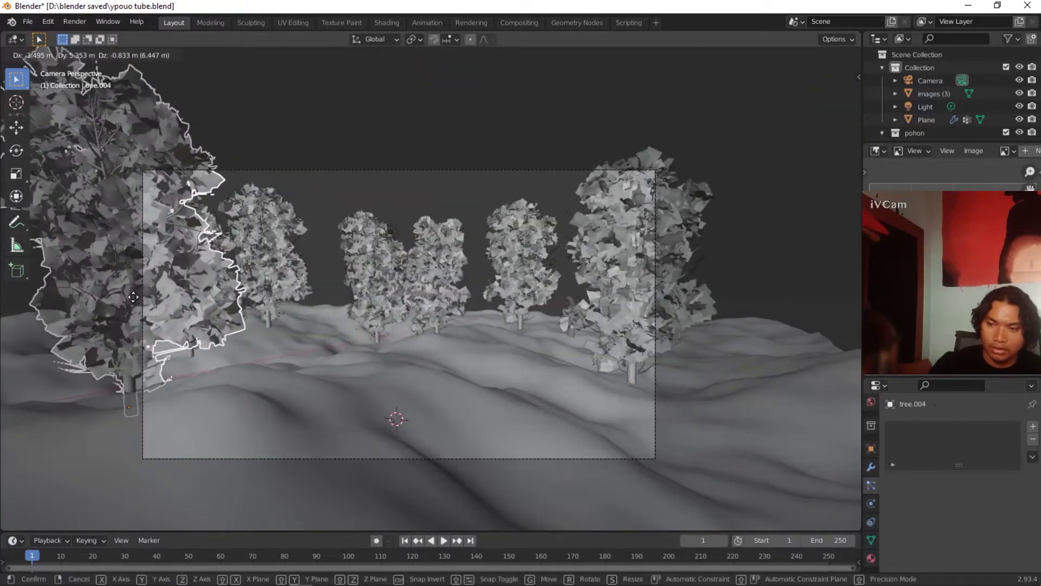
click(133, 297)
scroll(558, 186, down, 2)
click(569, 263)
key(g)
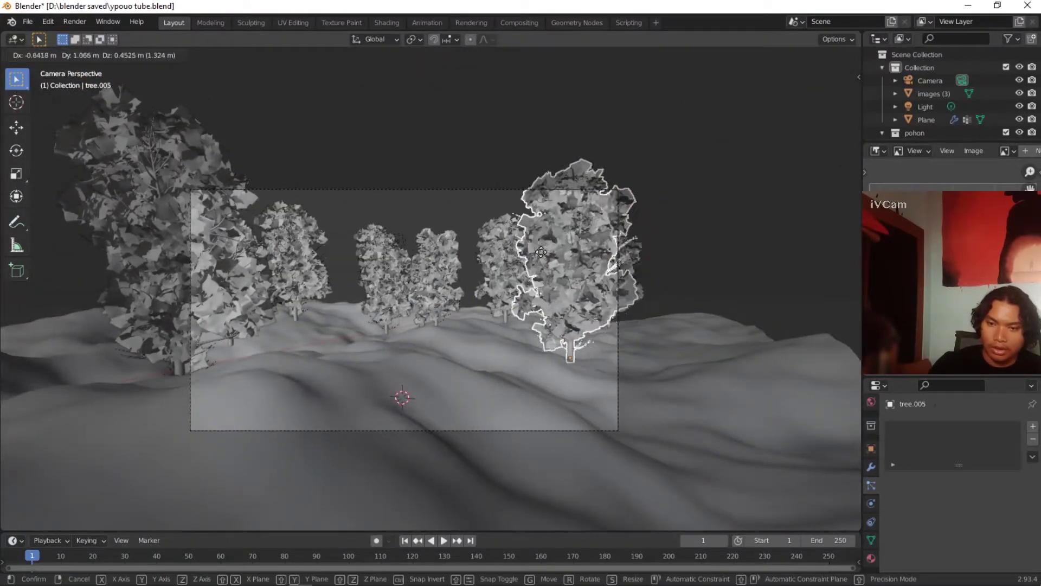
click(540, 253)
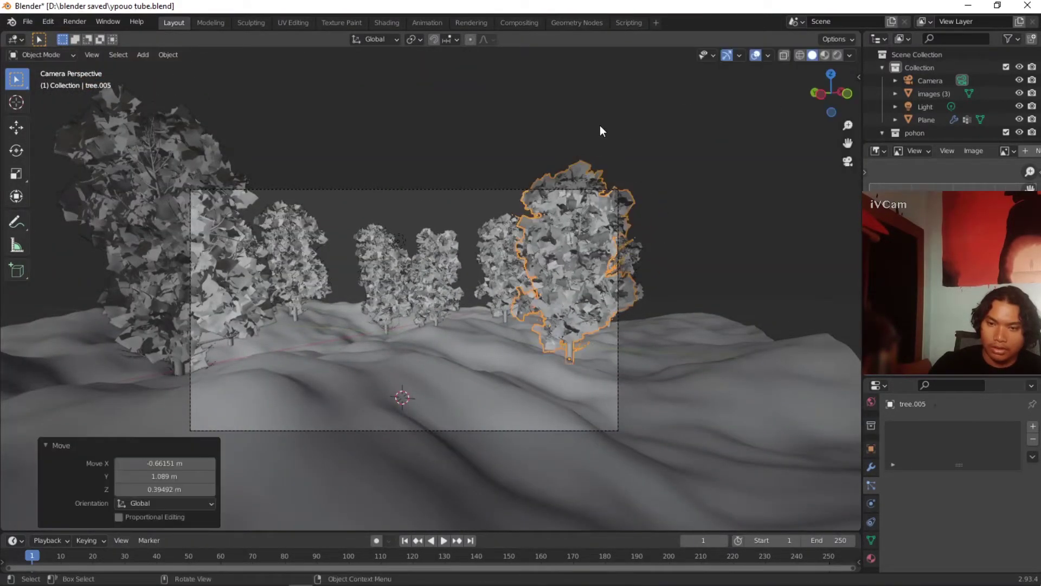
Step: Add a rock with the Rock Generator and frame it in the view beneath the terrain
click(447, 328)
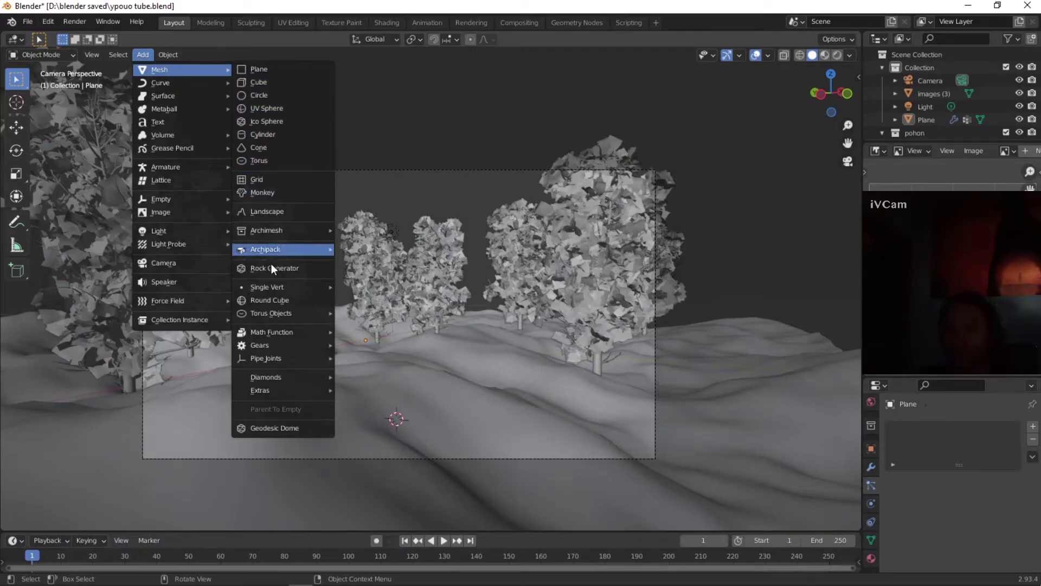
key(Return)
middle_drag(575, 340, 500, 334)
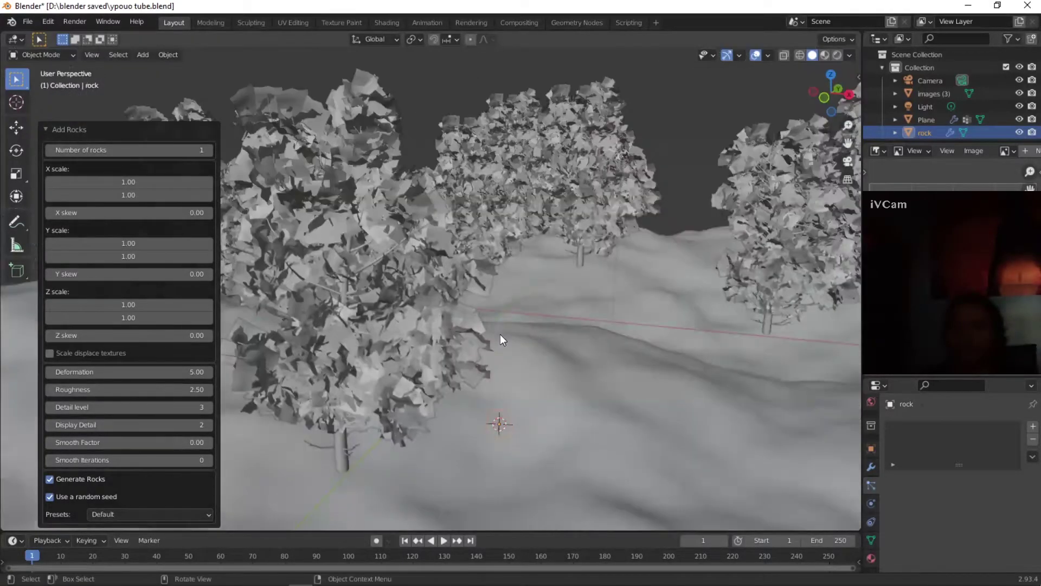
scroll(559, 330, down, 6)
middle_drag(613, 327, 506, 325)
scroll(488, 287, up, 5)
key(grave)
click(551, 379)
middle_drag(478, 373, 463, 307)
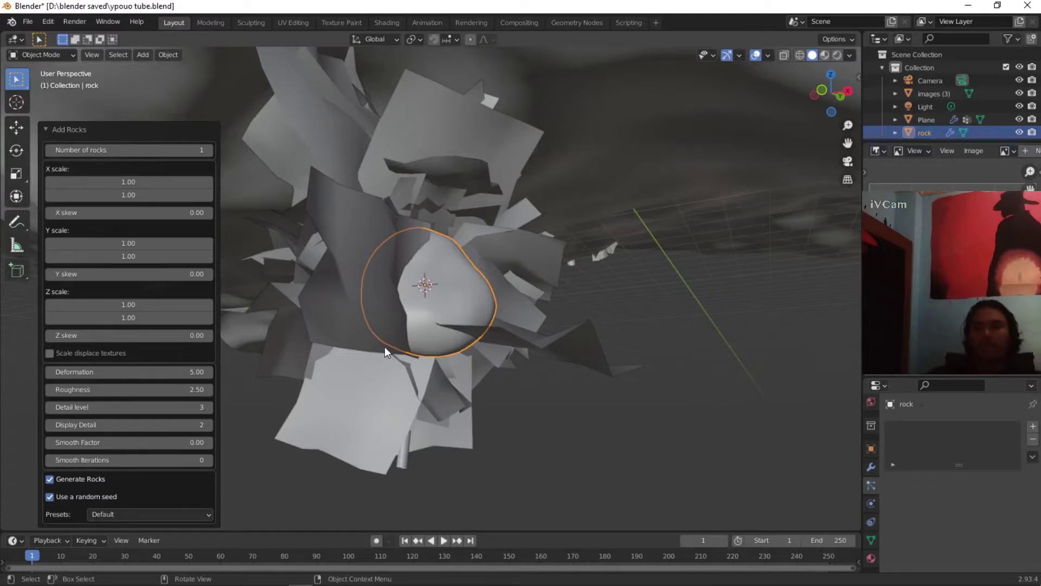
scroll(440, 296, down, 3)
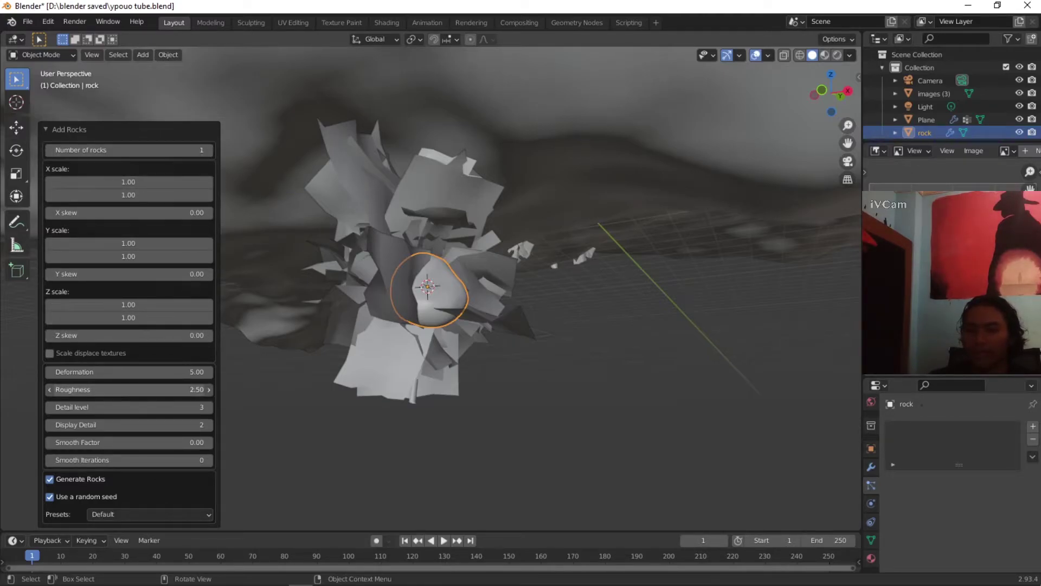
Step: Set the rock's roughness to 1.87, Z skew to 0.18 and X scale range to 1.01 and 1.05
drag(145, 389, 296, 378)
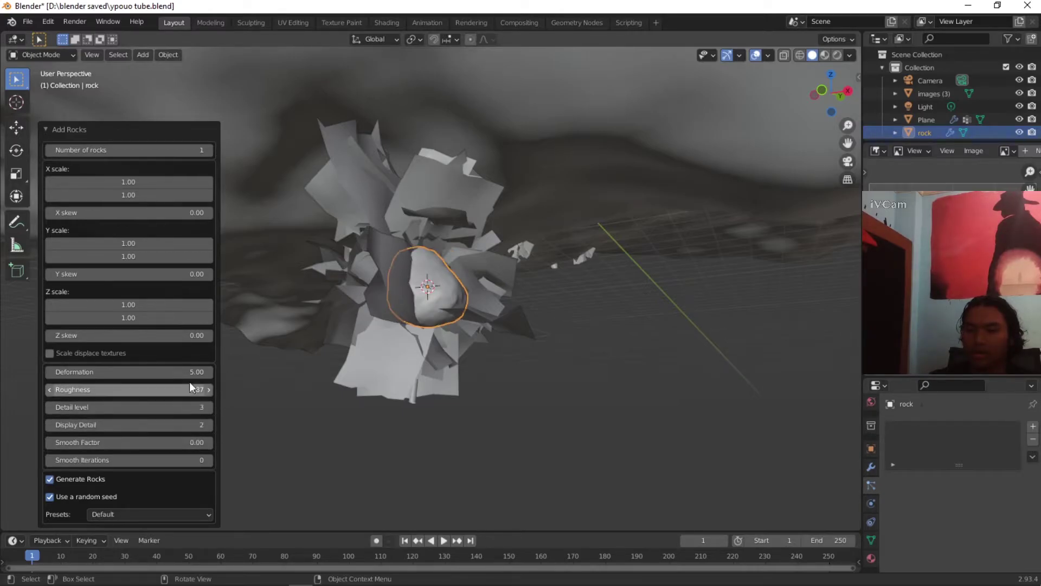
drag(192, 342, 155, 337)
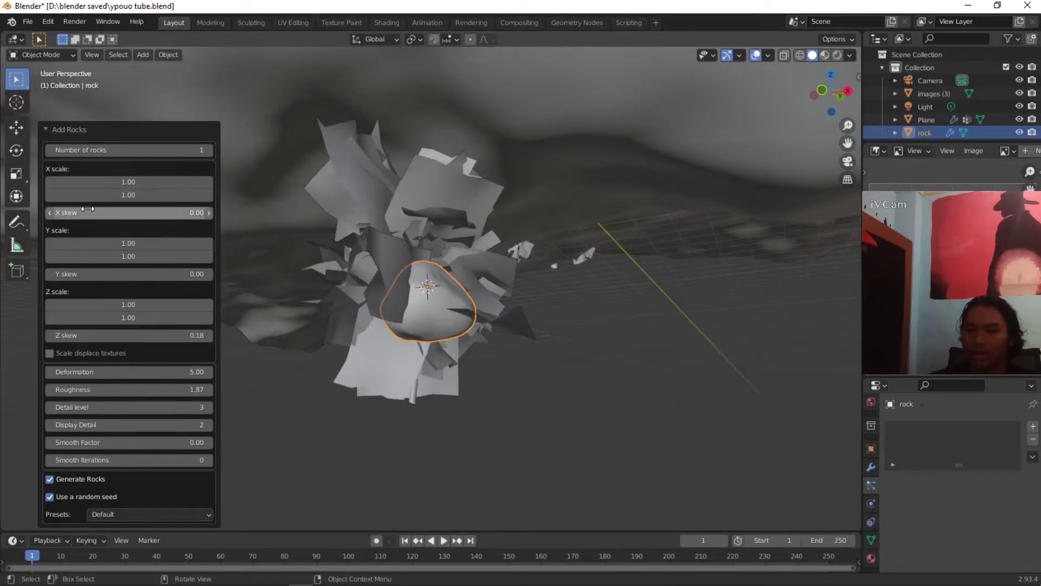
drag(94, 182, 87, 181)
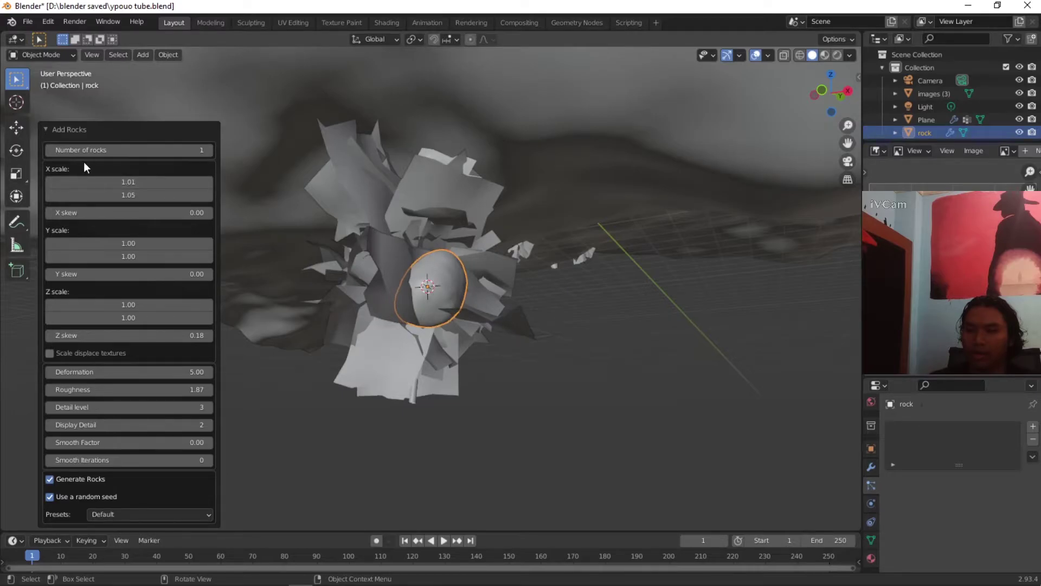
Step: Move the rock about 1.9 m down, clear of the tree leaves
middle_drag(512, 305, 461, 330)
key(g)
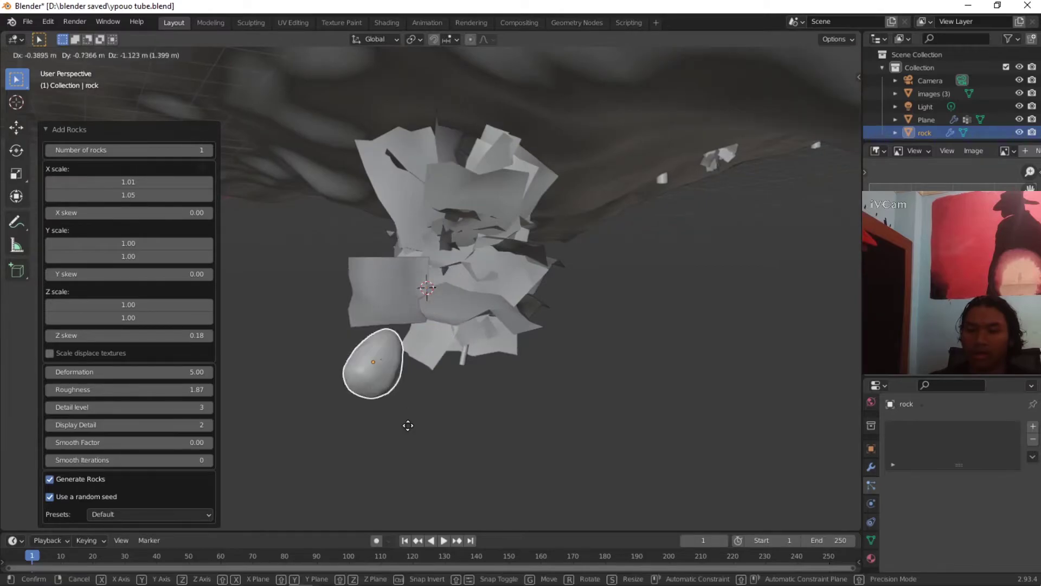
click(423, 421)
middle_drag(423, 421, 492, 392)
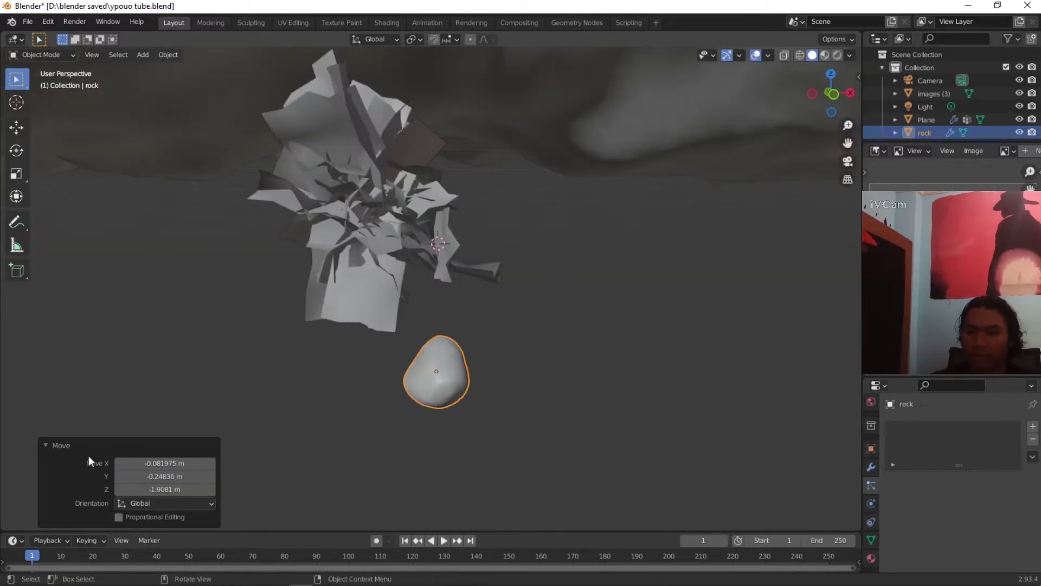
Step: Generate two more rocks with the Rock Generator using the same settings
click(142, 54)
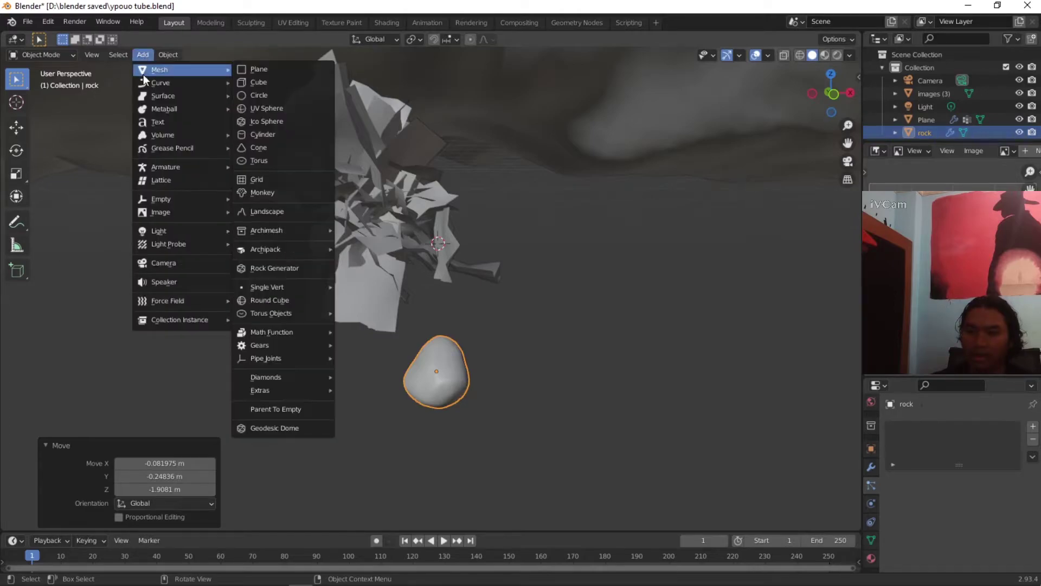
mouse_move(188, 77)
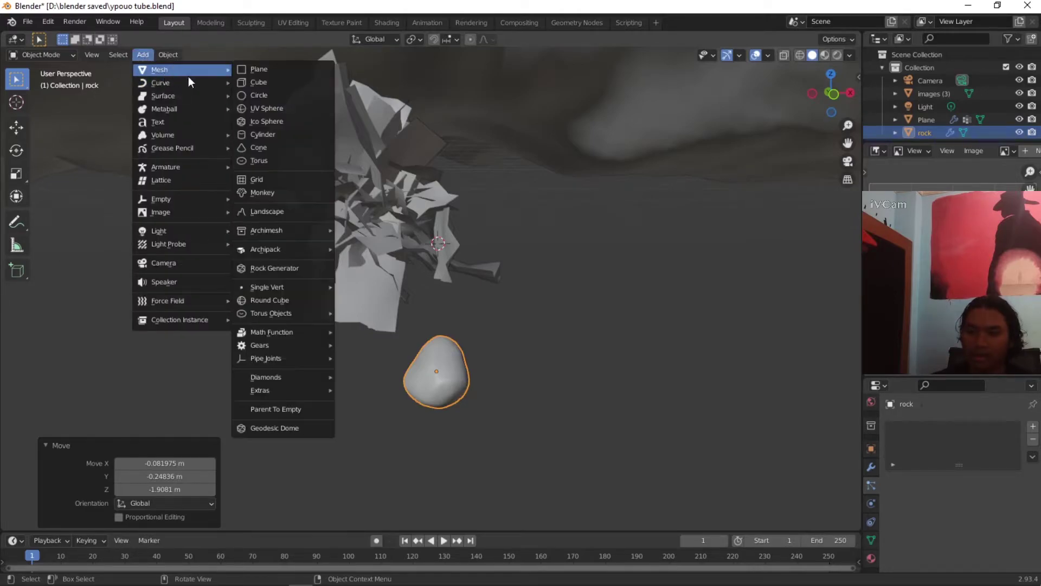
click(272, 267)
middle_drag(503, 300, 457, 295)
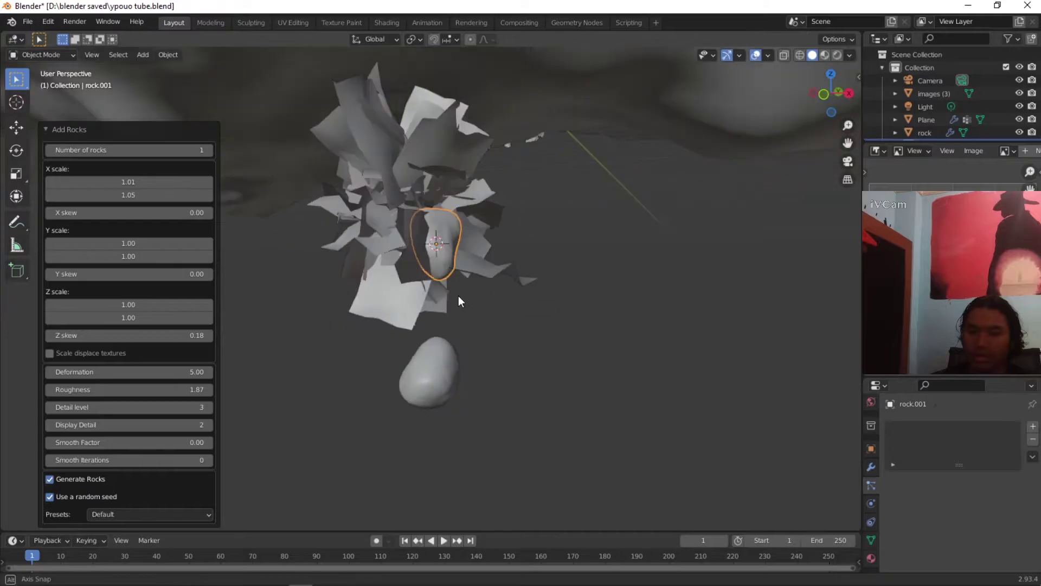
scroll(458, 295, up, 3)
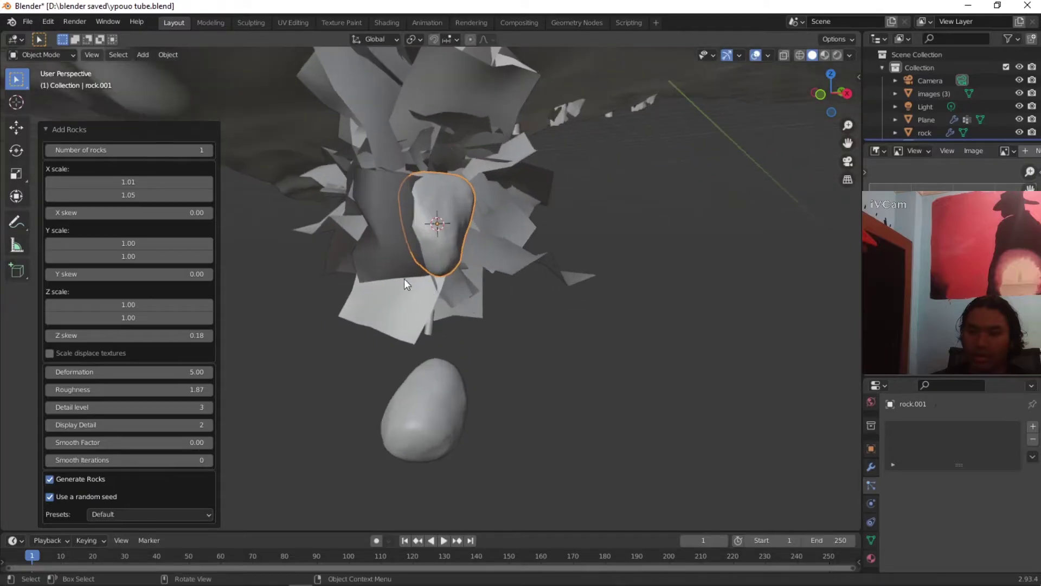
click(210, 150)
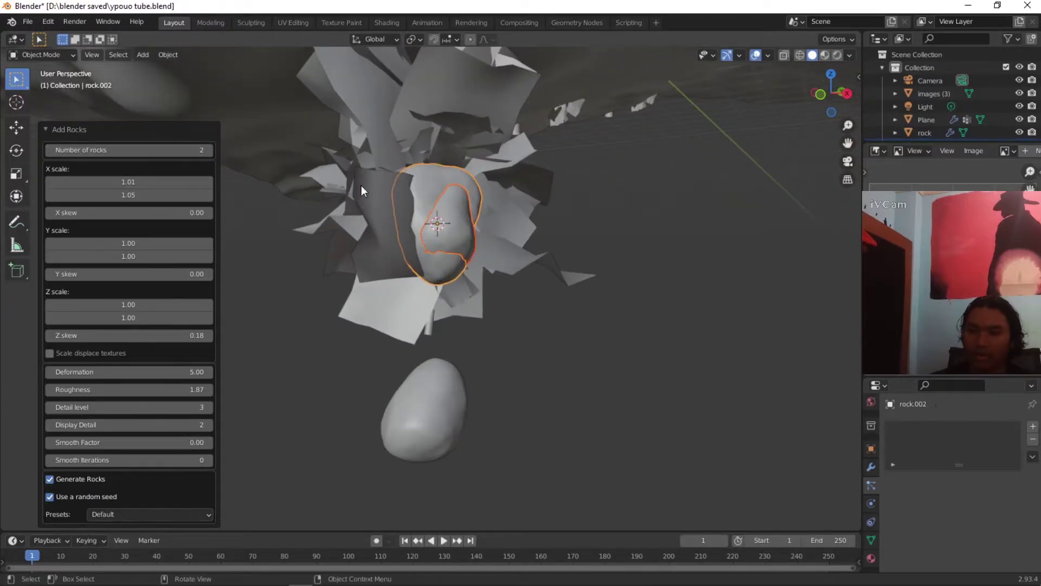
Step: Move the two new rocks down beside the first one and scale down the middle rock
click(445, 212)
key(g)
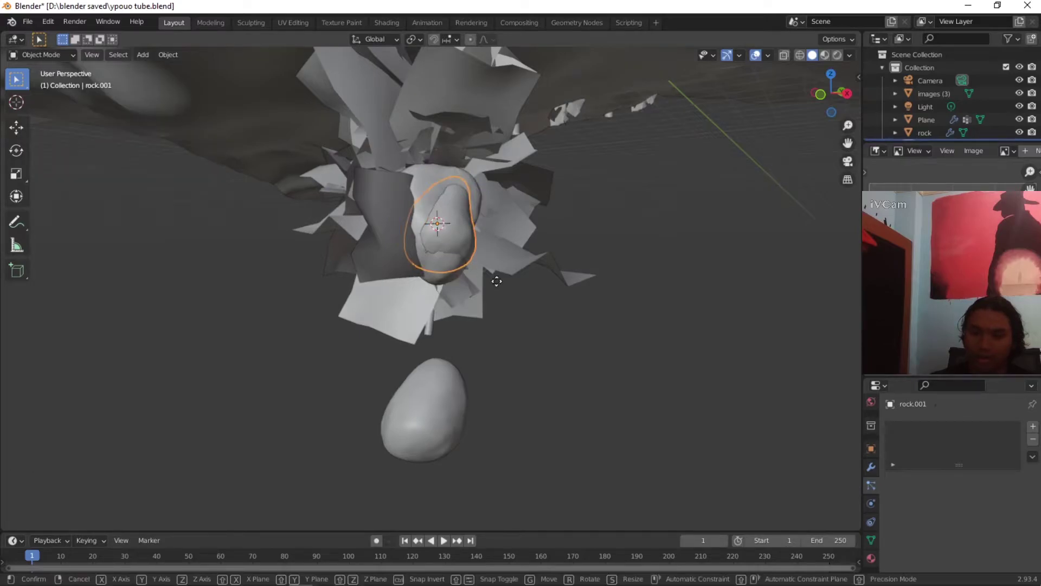
click(593, 421)
click(458, 204)
key(g)
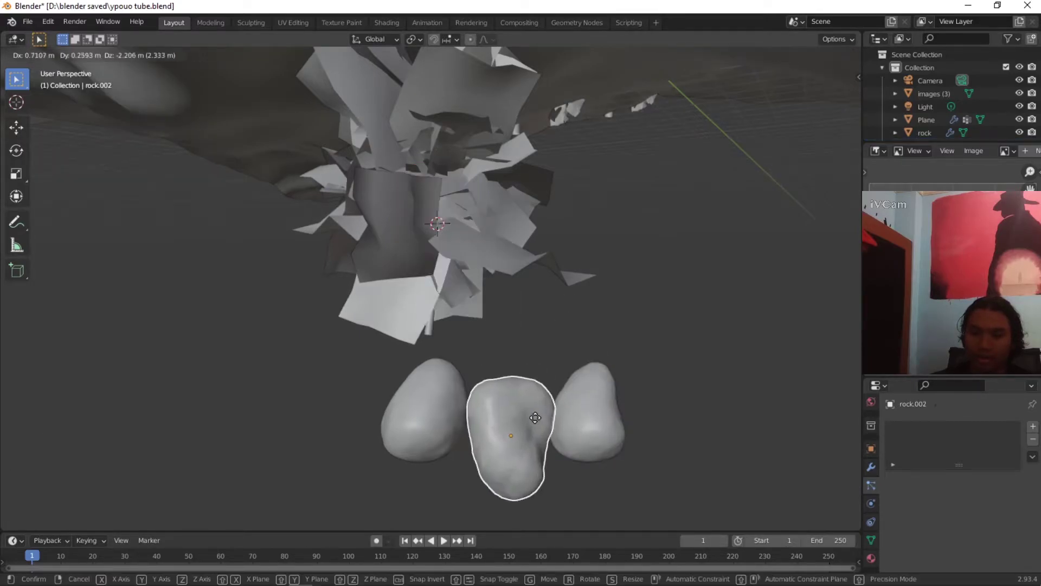
click(570, 405)
key(s)
click(620, 399)
click(651, 329)
Step: Move the three rocks into a new collection named rock
middle_drag(651, 330, 542, 326)
drag(658, 356, 431, 392)
middle_drag(591, 400, 545, 405)
key(m)
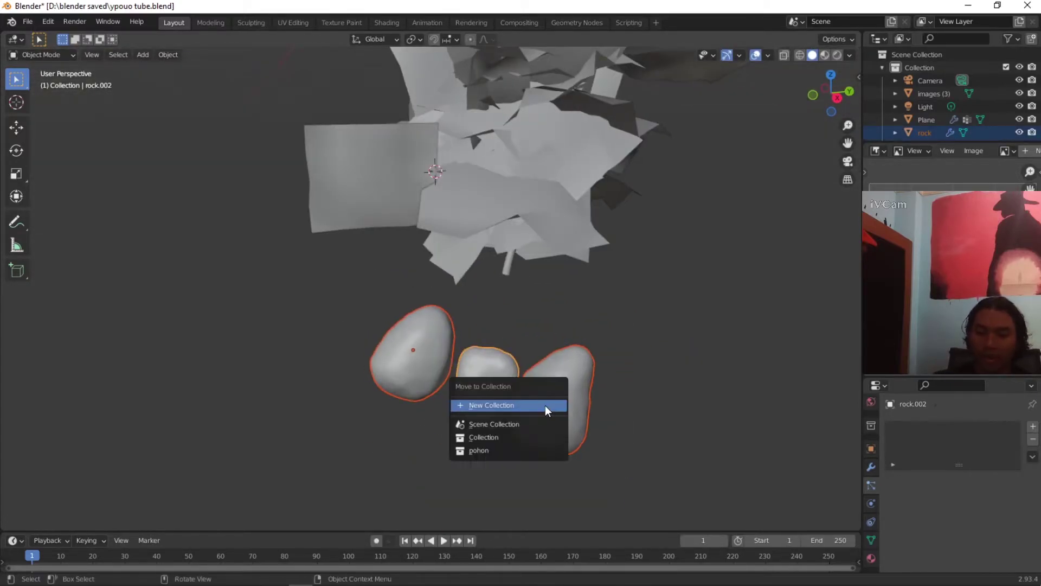
click(545, 405)
key(BackSpace)
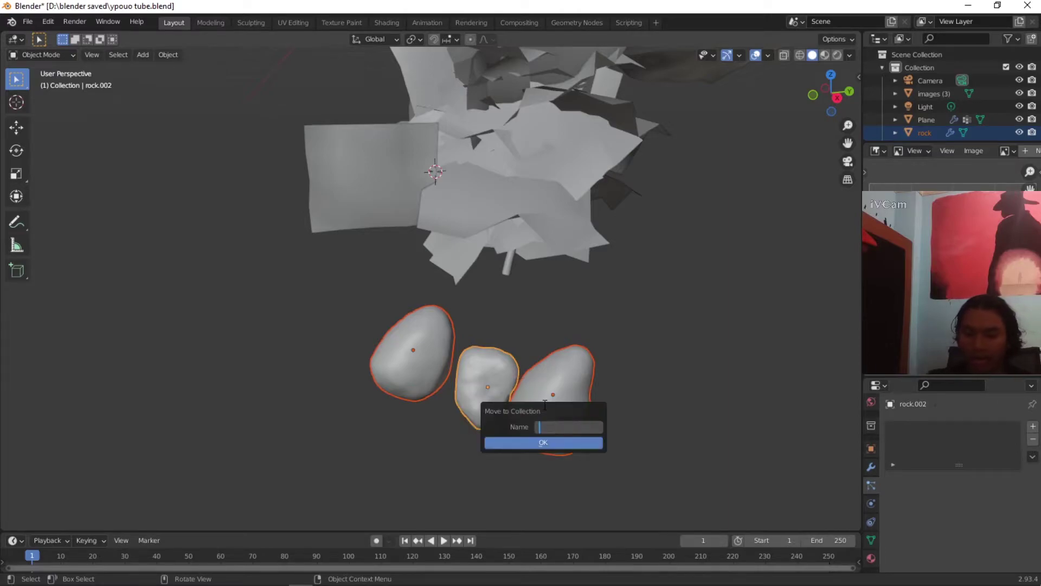
text(rock)
key(Return)
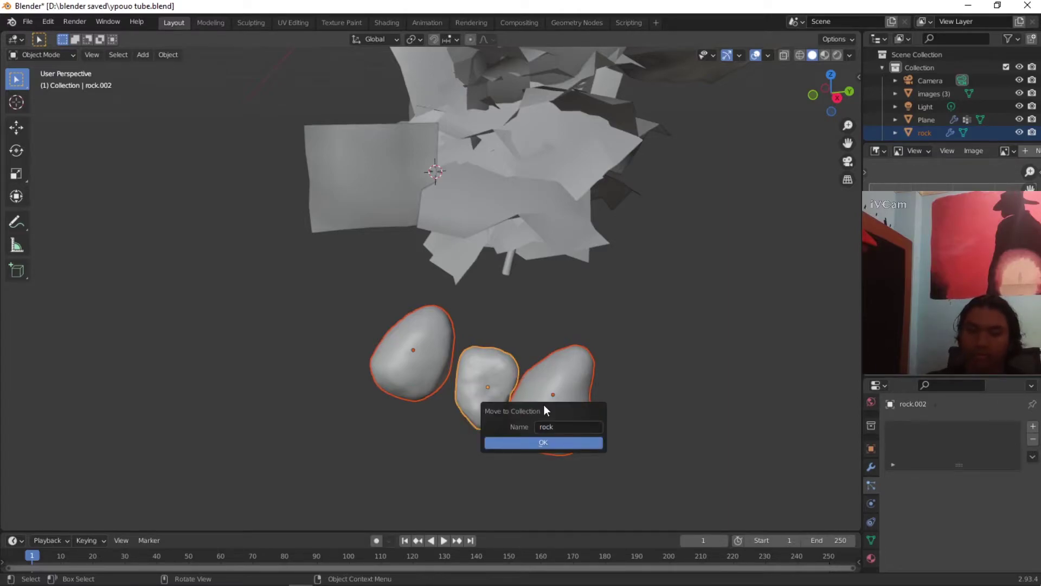
click(552, 441)
Step: Select the ground plane and add a Hair particle system to it
scroll(724, 323, down, 6)
middle_drag(782, 368, 513, 301)
click(562, 315)
scroll(509, 320, down, 8)
middle_drag(520, 321, 742, 305)
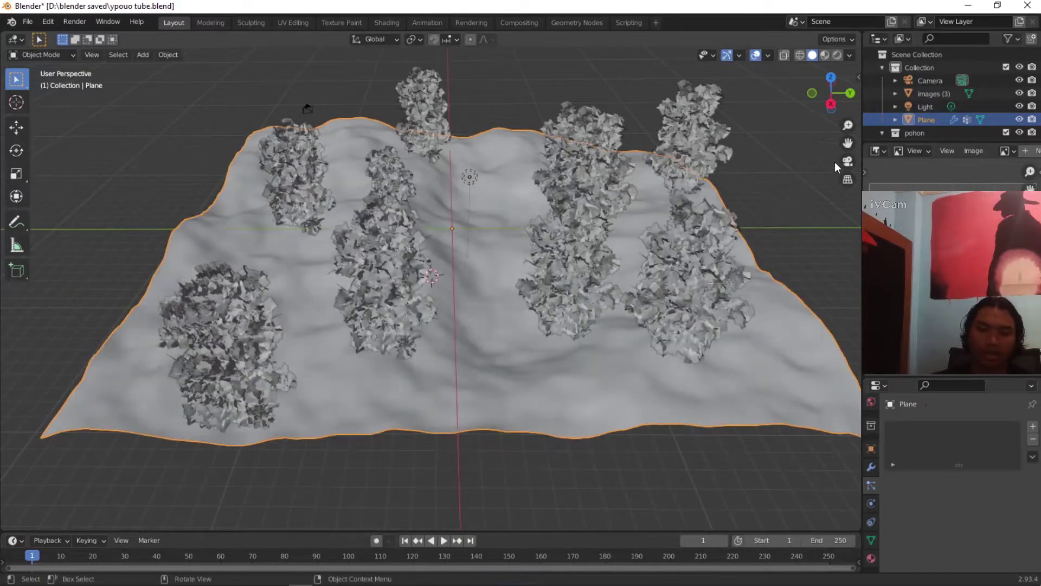
click(849, 163)
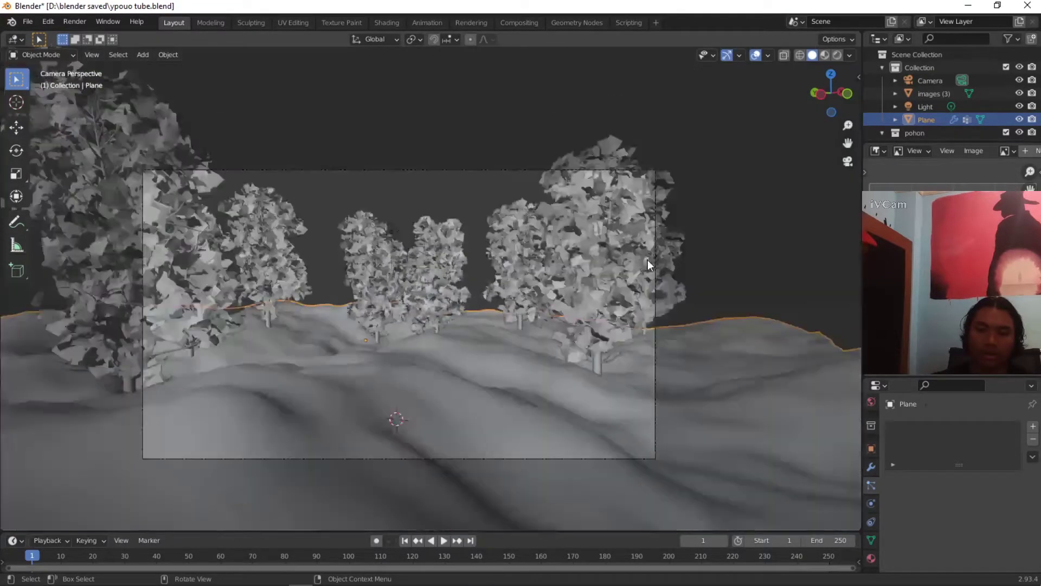
scroll(648, 259, up, 2)
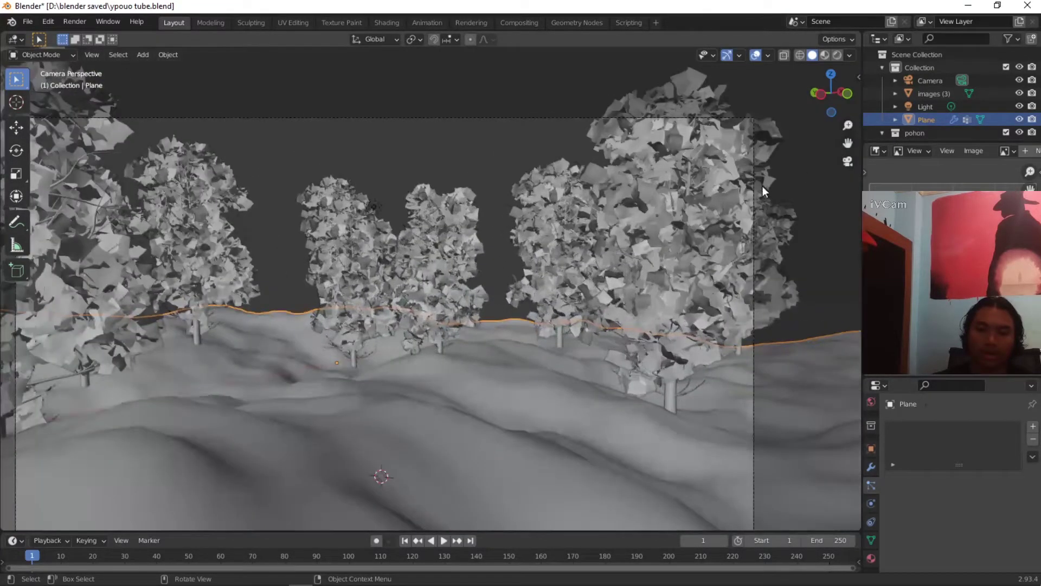
click(842, 162)
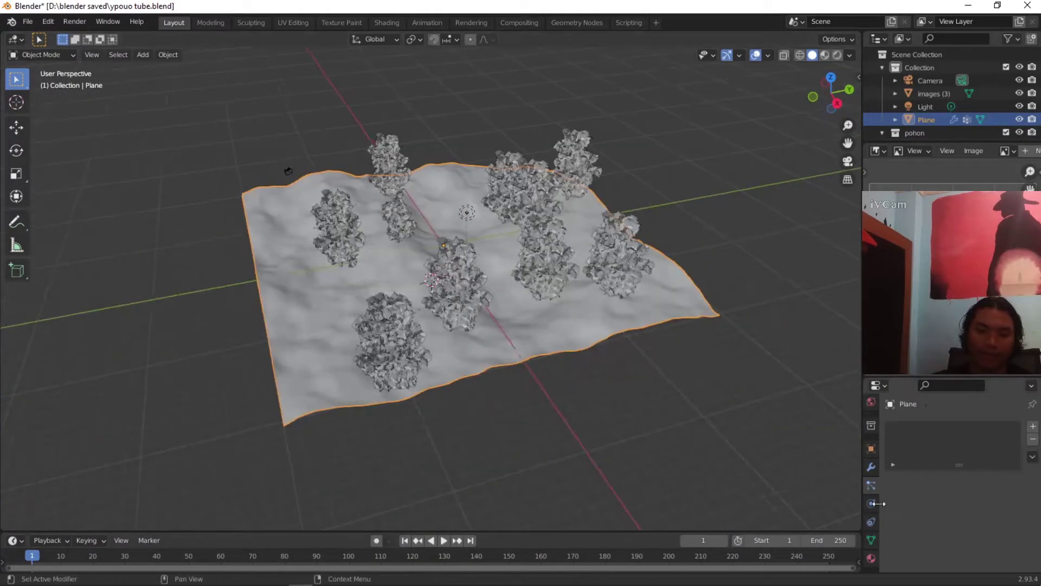
click(1032, 426)
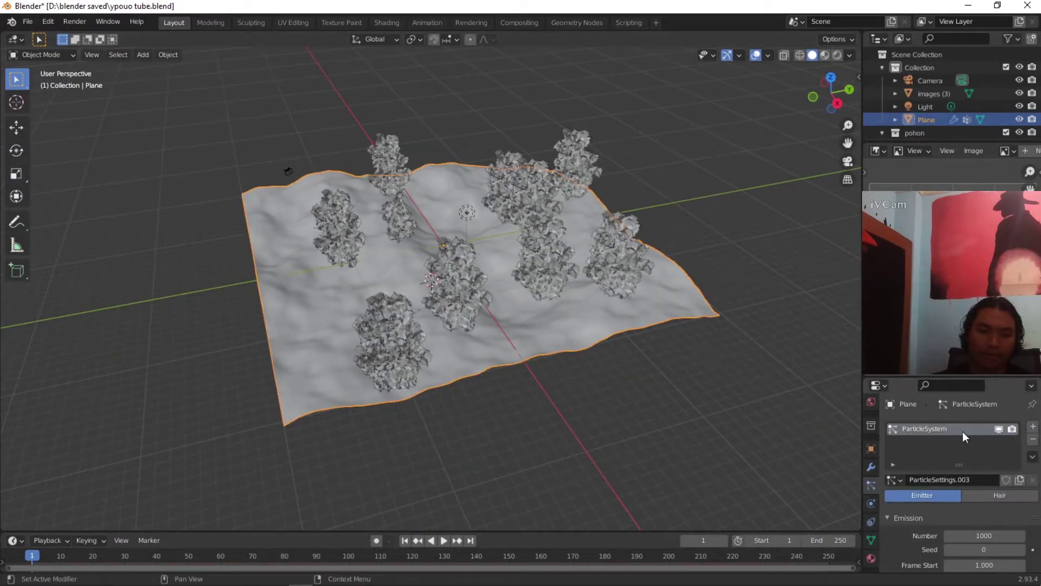
click(985, 497)
Step: Render the hair particles as Object and limit their density with the plane's vertex group
scroll(968, 492, down, 10)
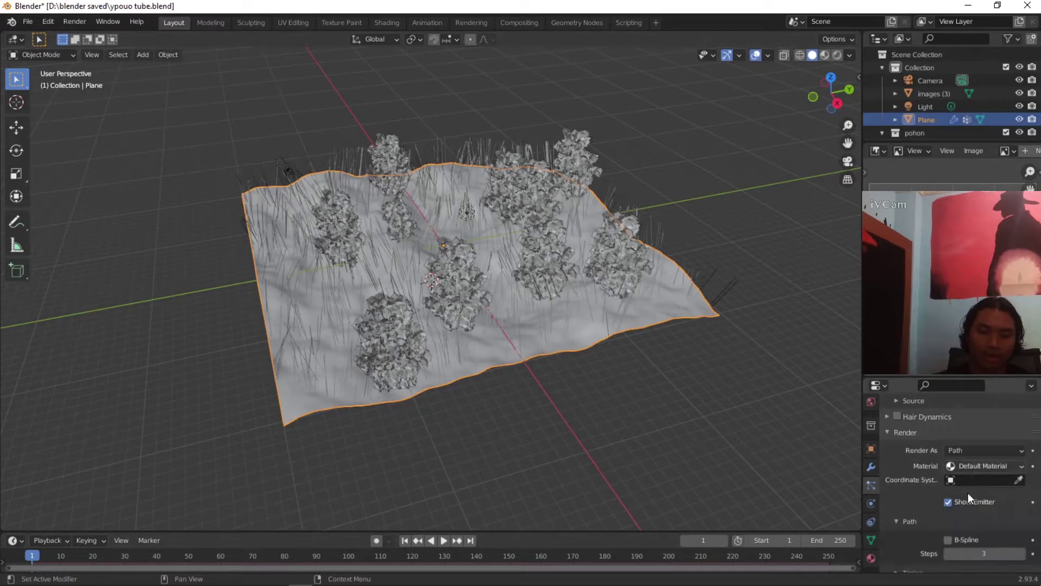
click(971, 450)
click(957, 492)
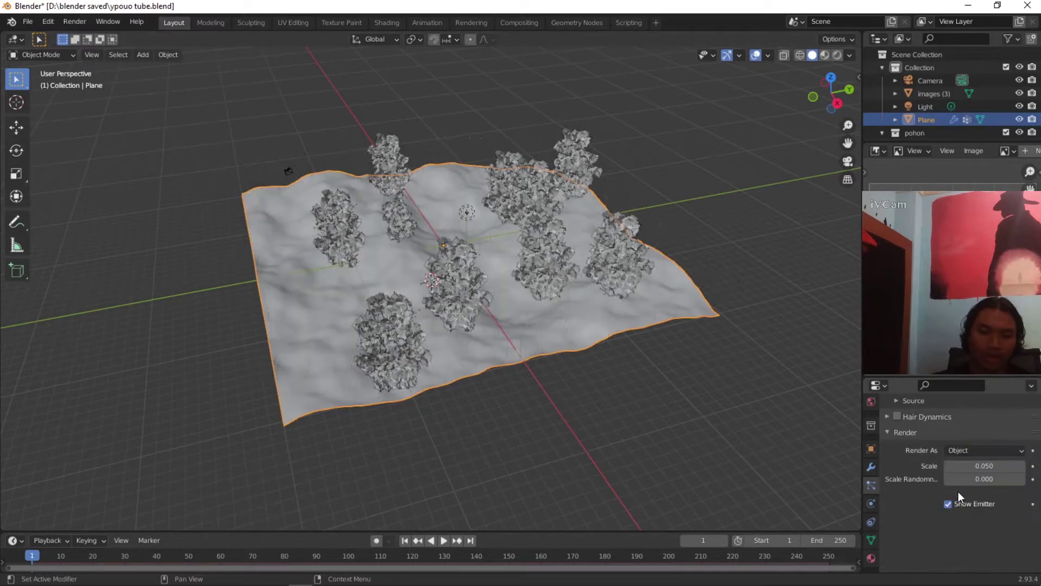
scroll(1004, 525, down, 4)
scroll(1004, 525, down, 5)
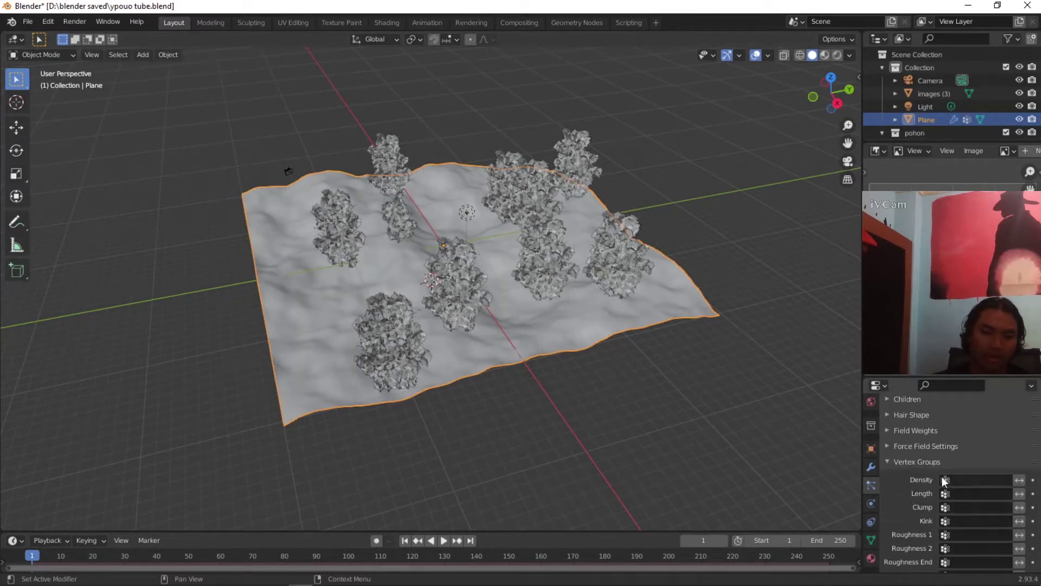
click(943, 479)
scroll(954, 474, up, 7)
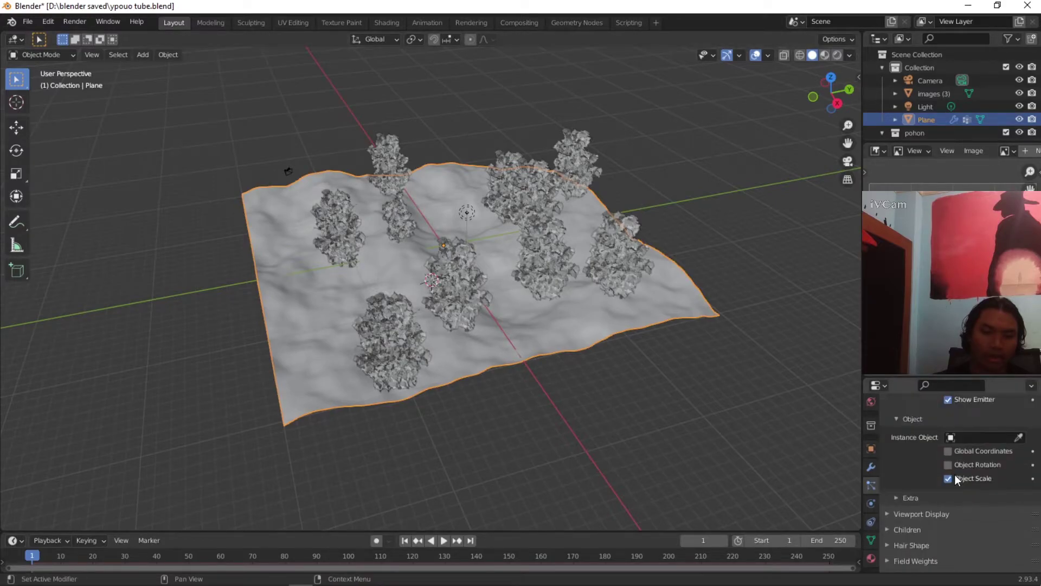
Step: Render the particles as Collection and use the rock collection as the instance collection
click(975, 449)
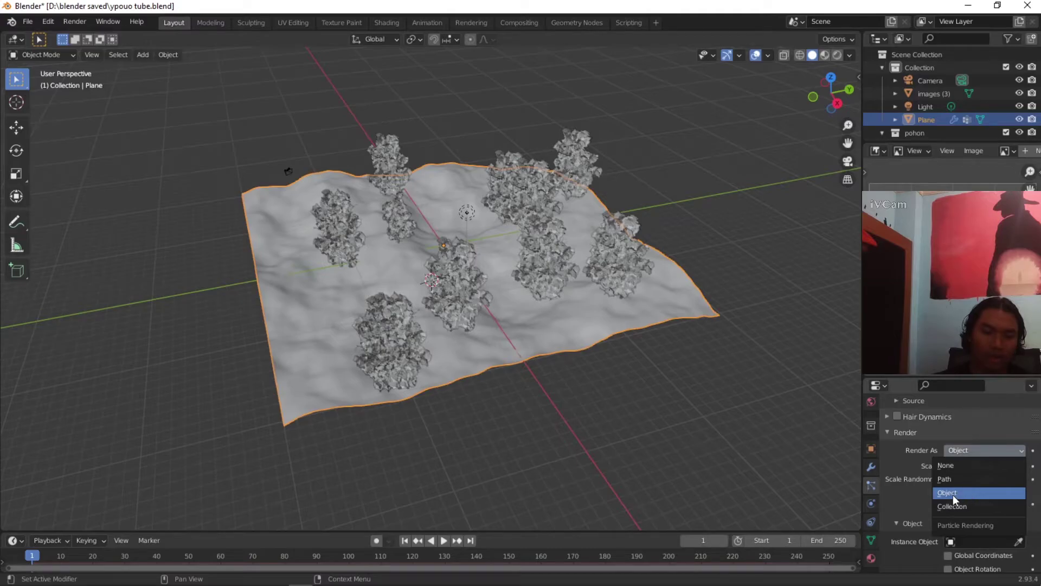
click(944, 506)
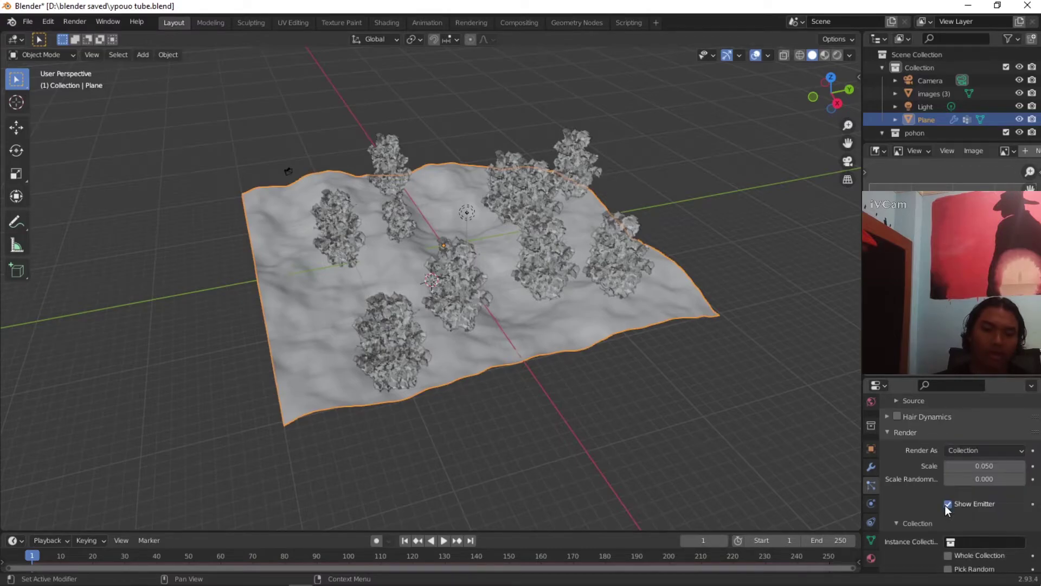
middle_drag(661, 388, 479, 380)
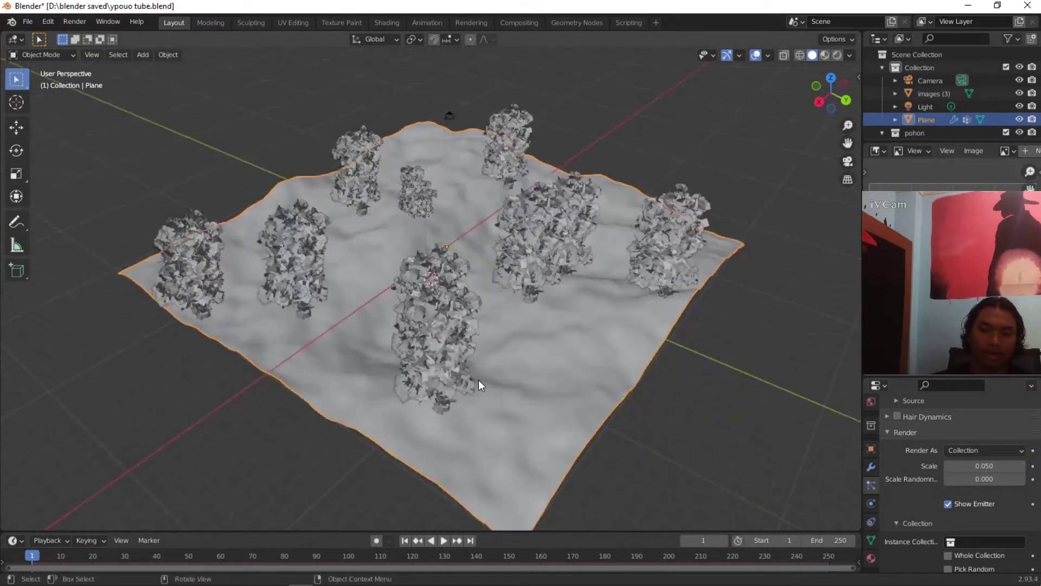
scroll(976, 477, down, 4)
click(992, 463)
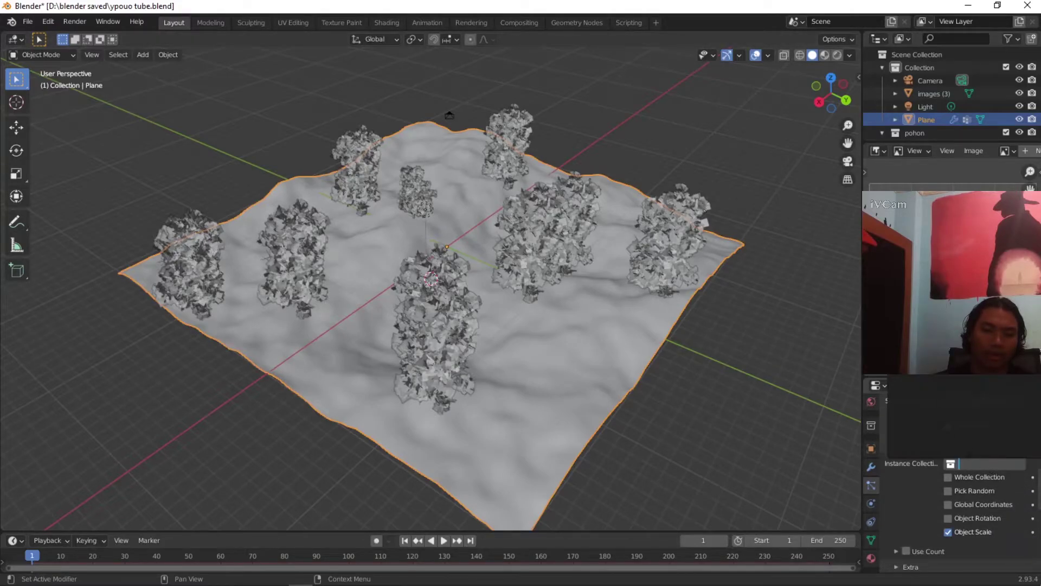
click(971, 425)
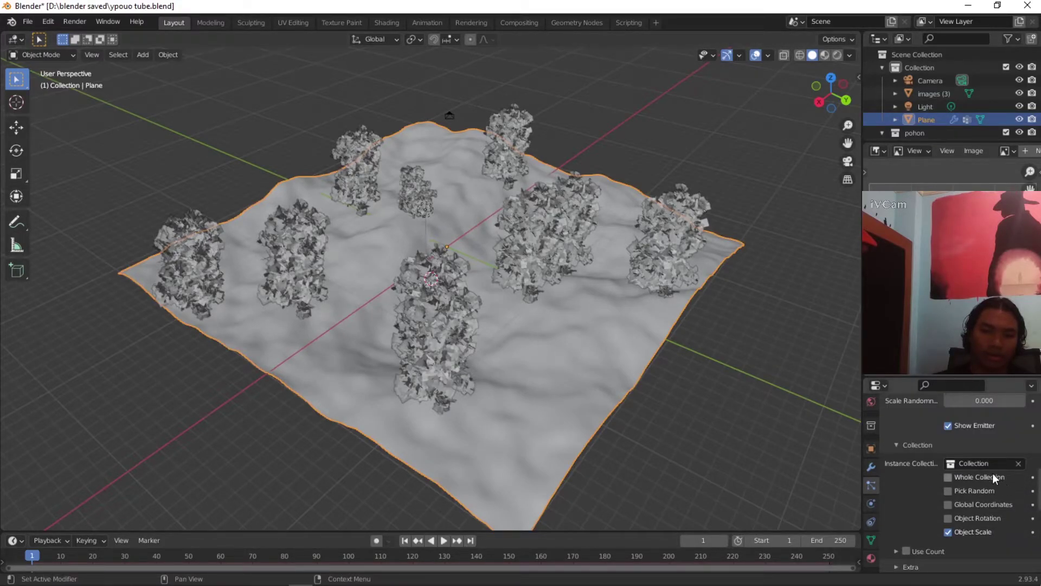
scroll(993, 446, up, 2)
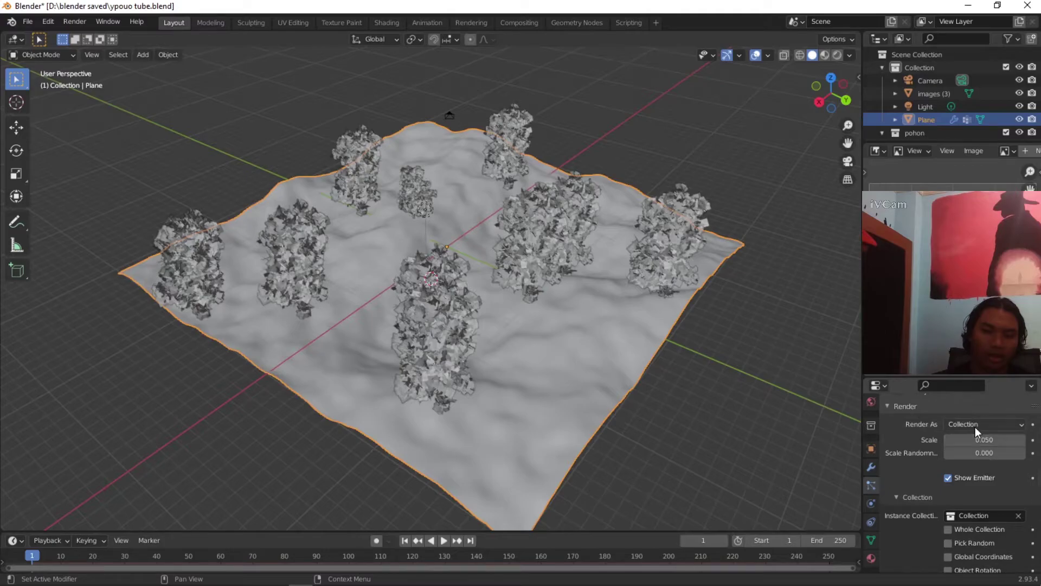
click(973, 521)
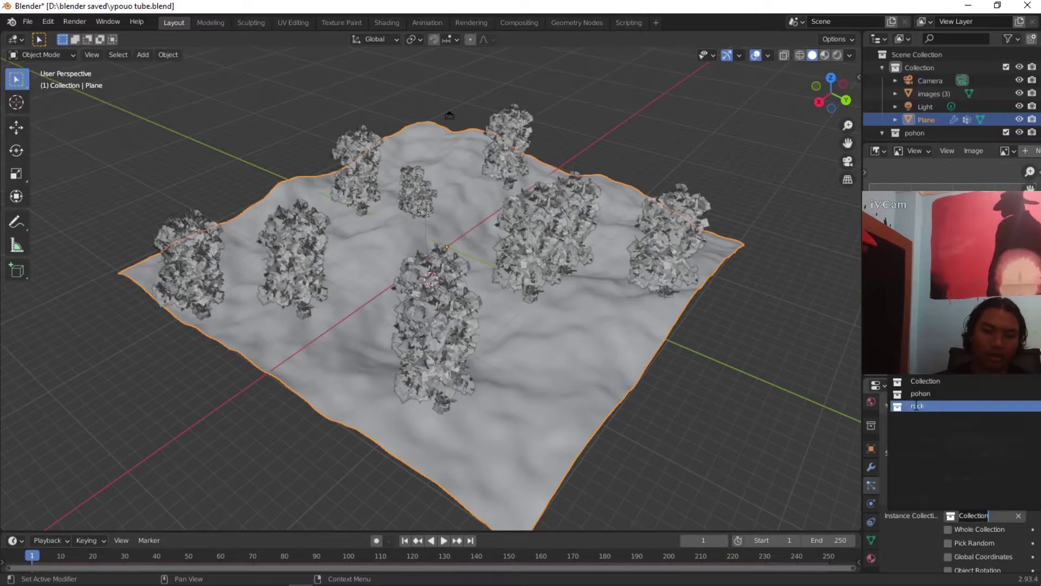
click(914, 405)
Step: Set the number of rock particles on the ground to 500
scroll(624, 394, up, 4)
middle_drag(640, 391, 718, 391)
scroll(701, 392, down, 4)
scroll(718, 391, up, 5)
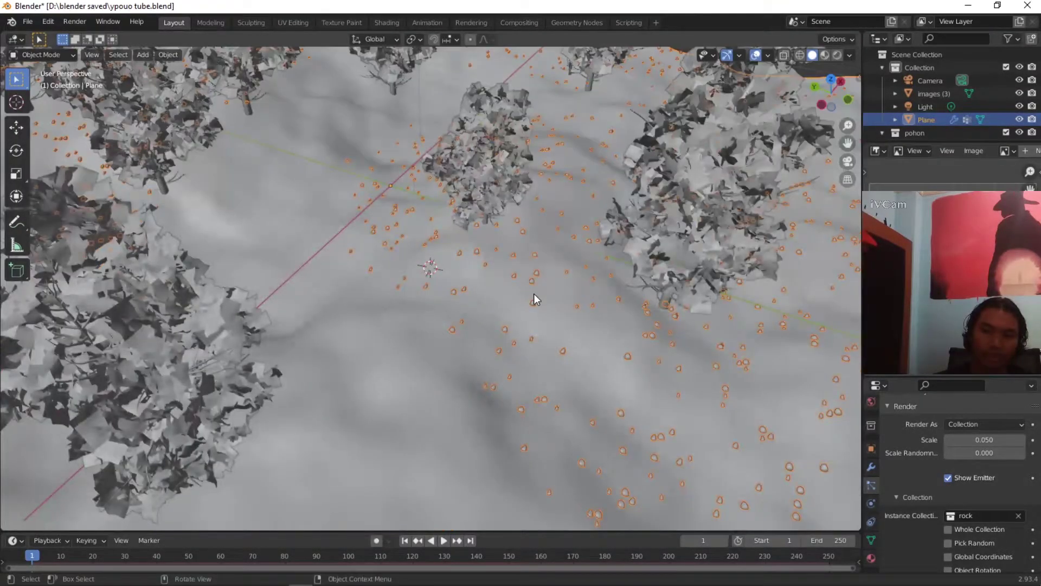
scroll(688, 188, up, 2)
click(846, 162)
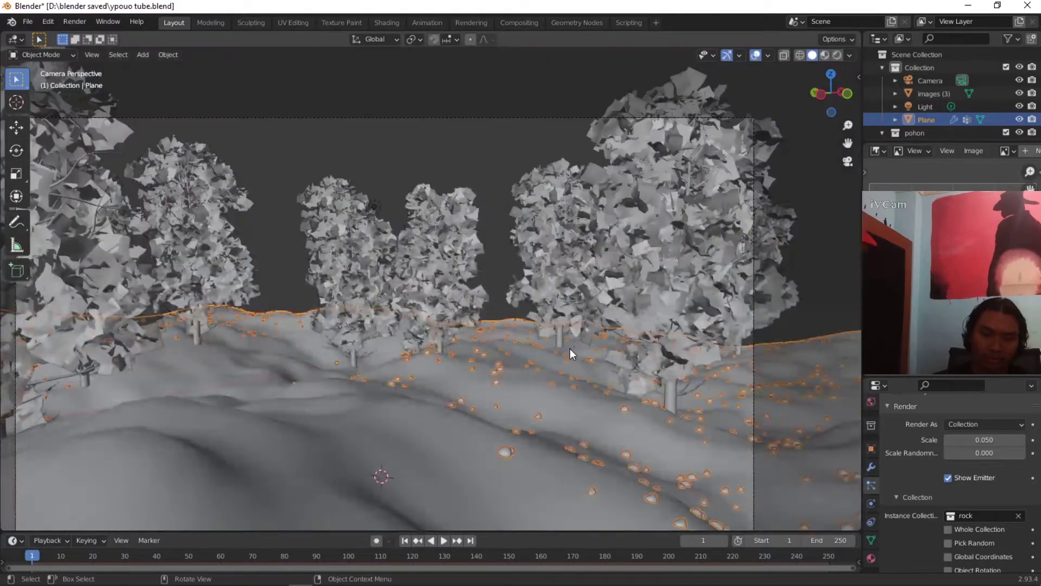
scroll(994, 499, up, 6)
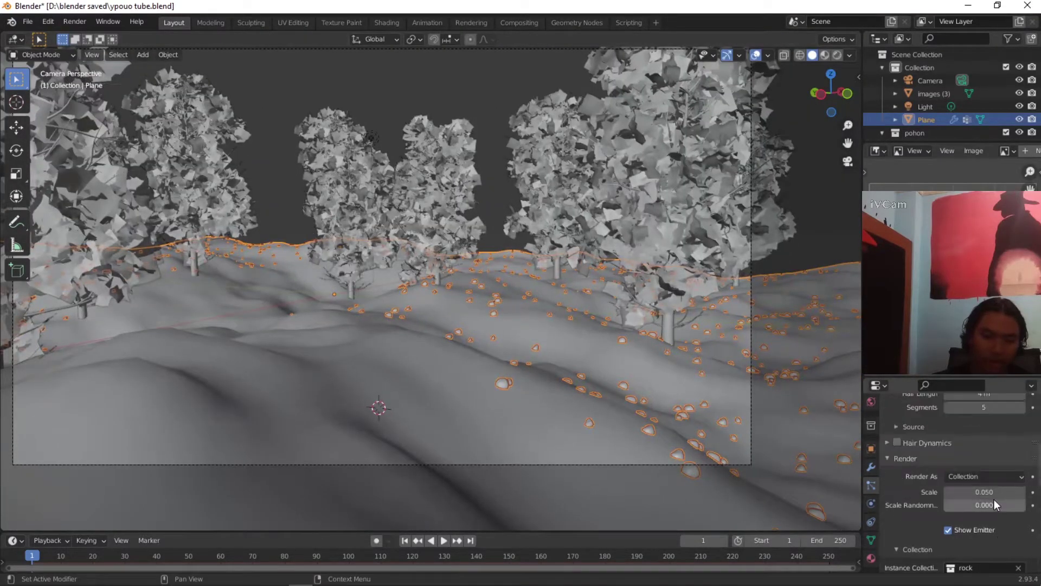
click(978, 443)
text(5)
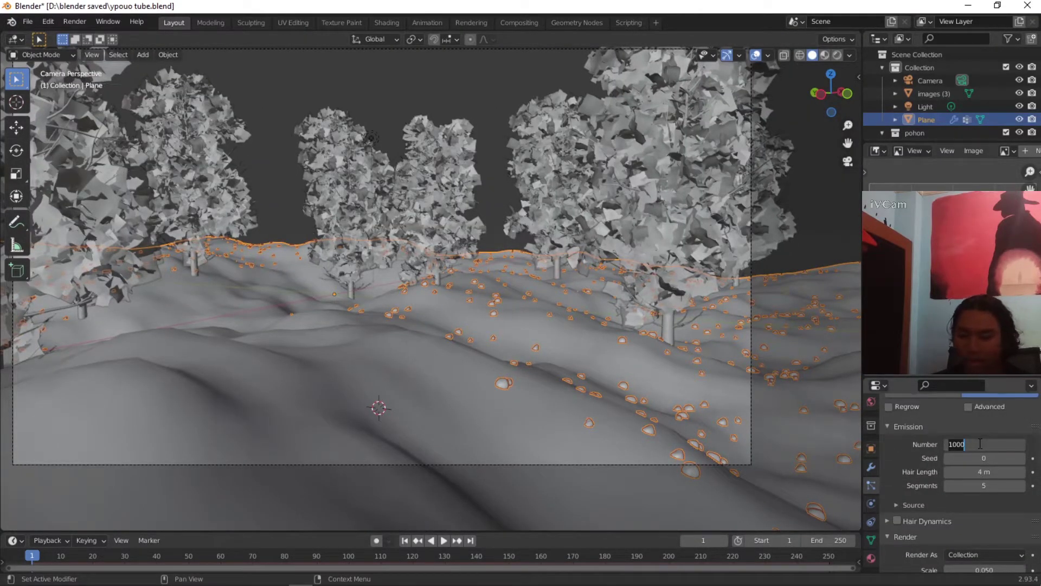
text(0)
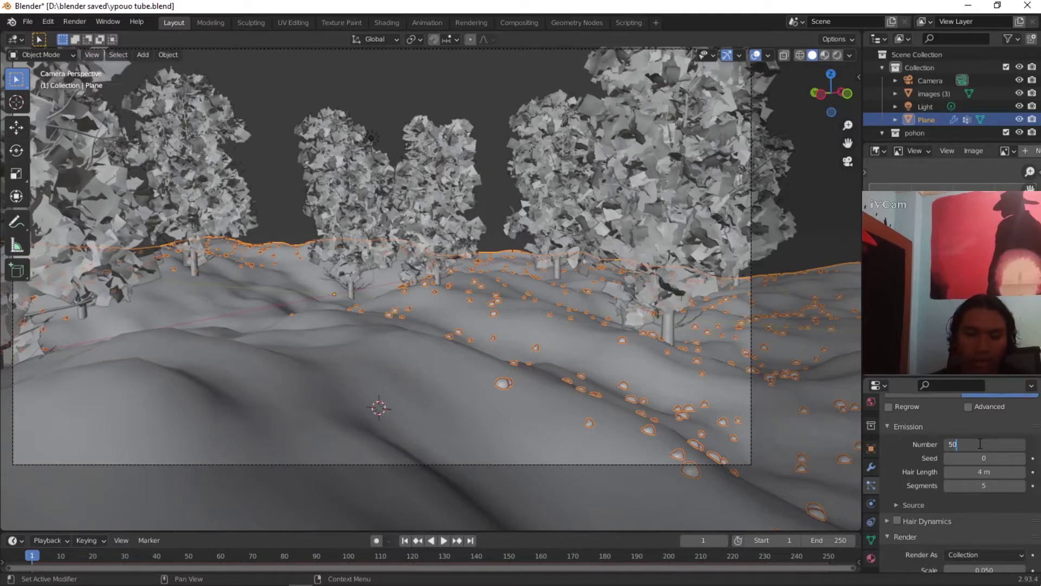
key(Return)
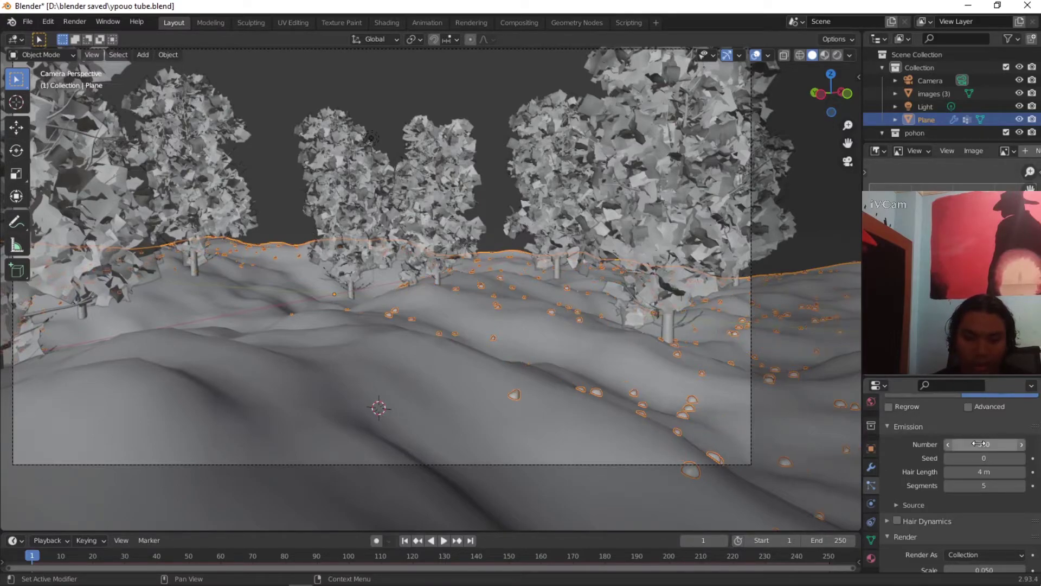
Step: Set the rock particles' scale to 0.280 and scale randomness to 1.000, and check their spread through the camera
scroll(580, 359, up, 2)
scroll(588, 385, down, 1)
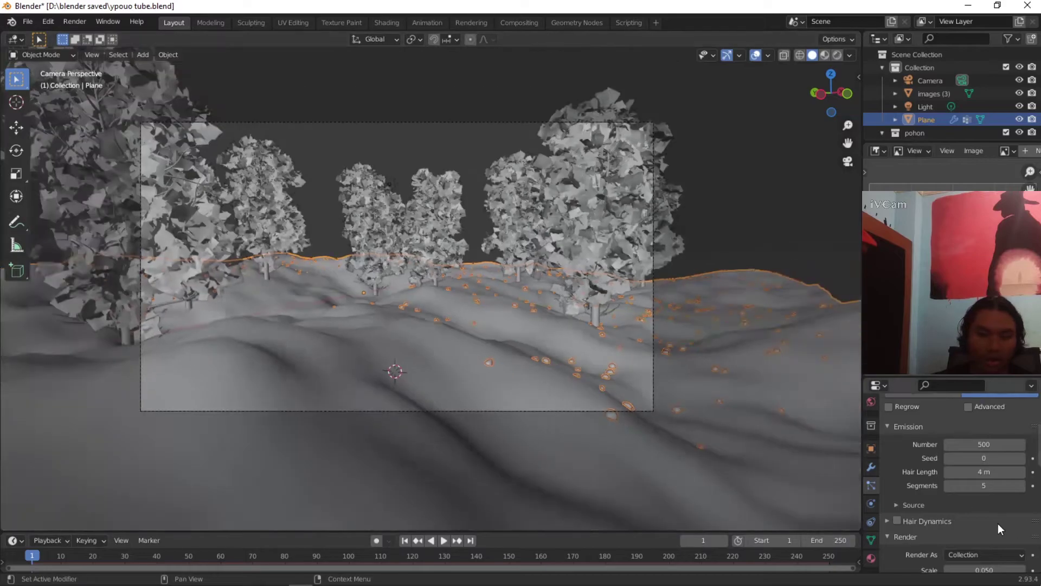
scroll(999, 524, down, 1)
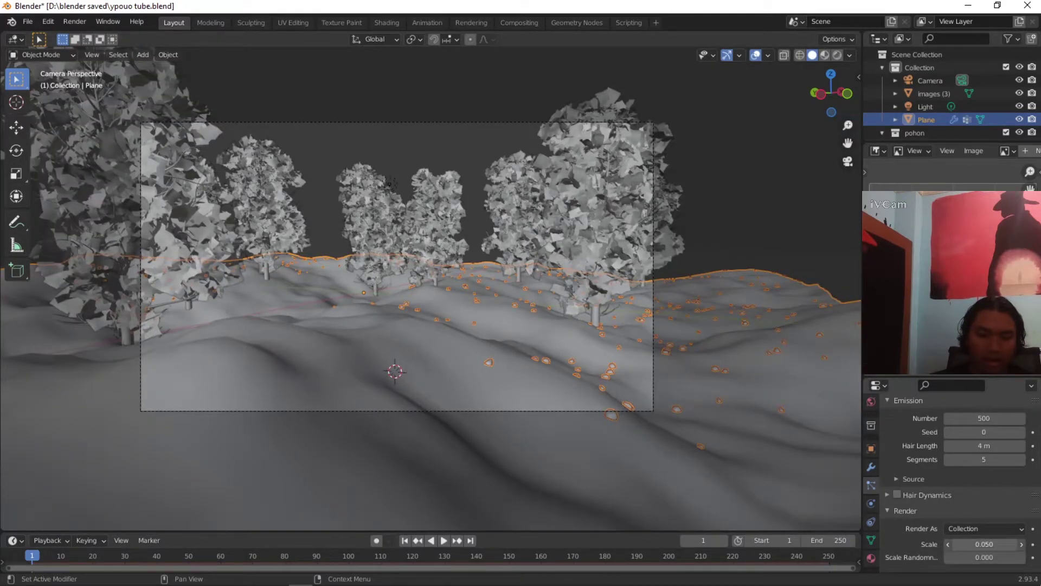
drag(954, 544, 1030, 557)
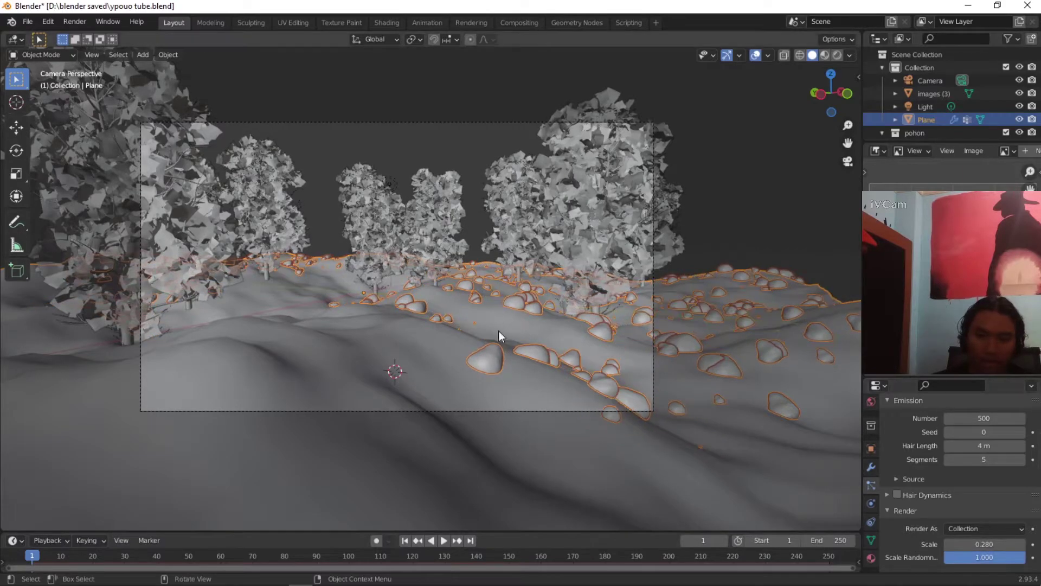
click(384, 110)
scroll(548, 312, up, 2)
middle_drag(550, 315, 574, 353)
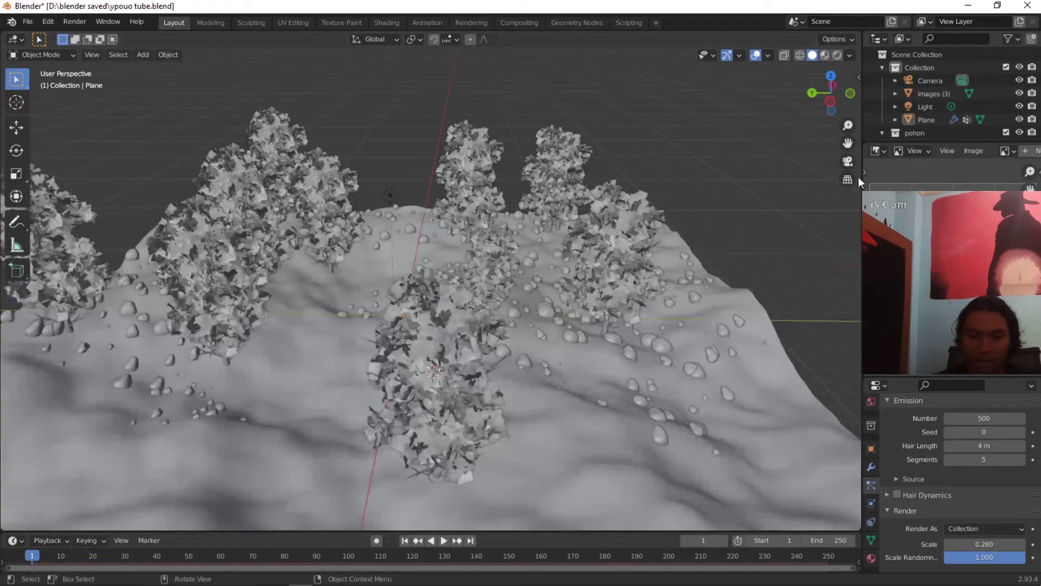
click(846, 160)
scroll(565, 308, down, 3)
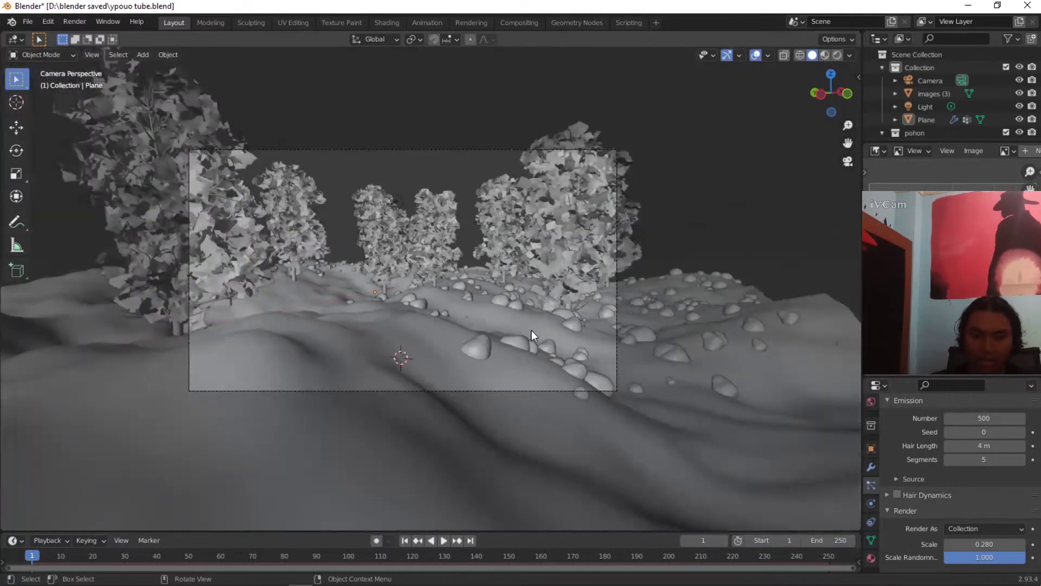
scroll(531, 330, up, 2)
Step: Weight-paint the ground with the Draw brush at weight 0.000 and strength 1.000, clearing rocks along the outer side of the large red area
click(43, 55)
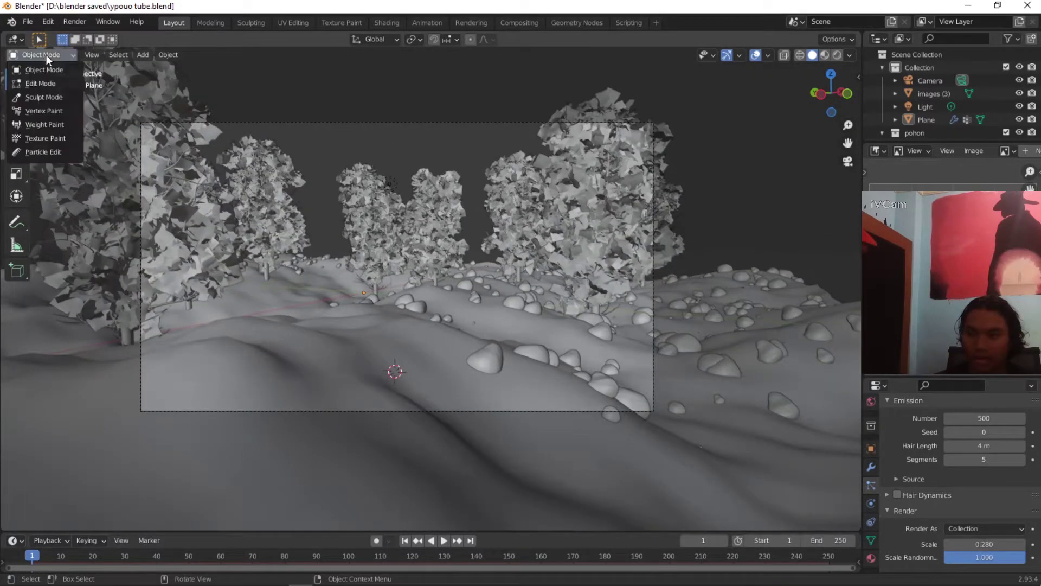
click(38, 128)
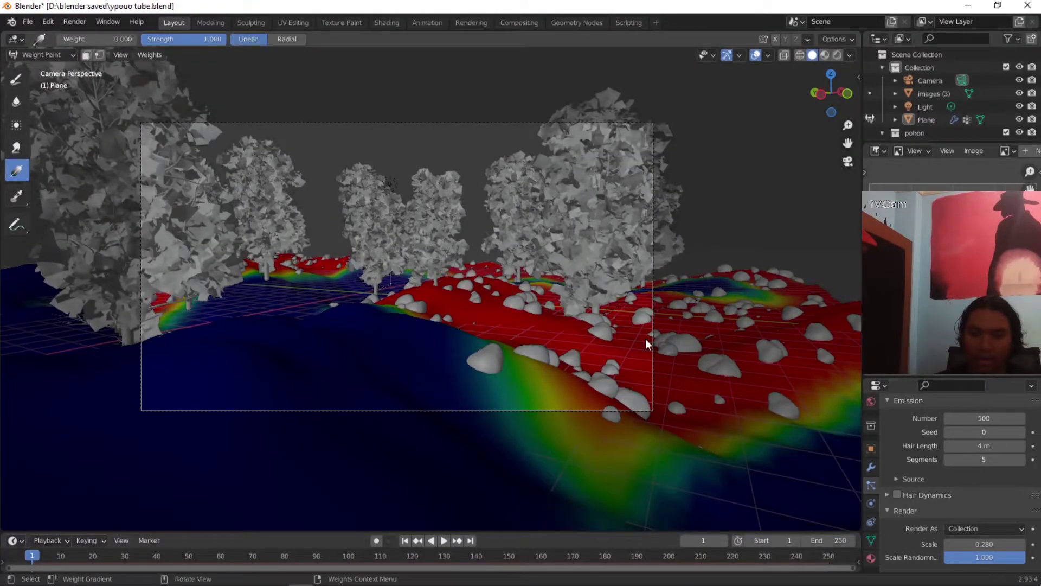
scroll(678, 320, down, 3)
scroll(649, 337, up, 1)
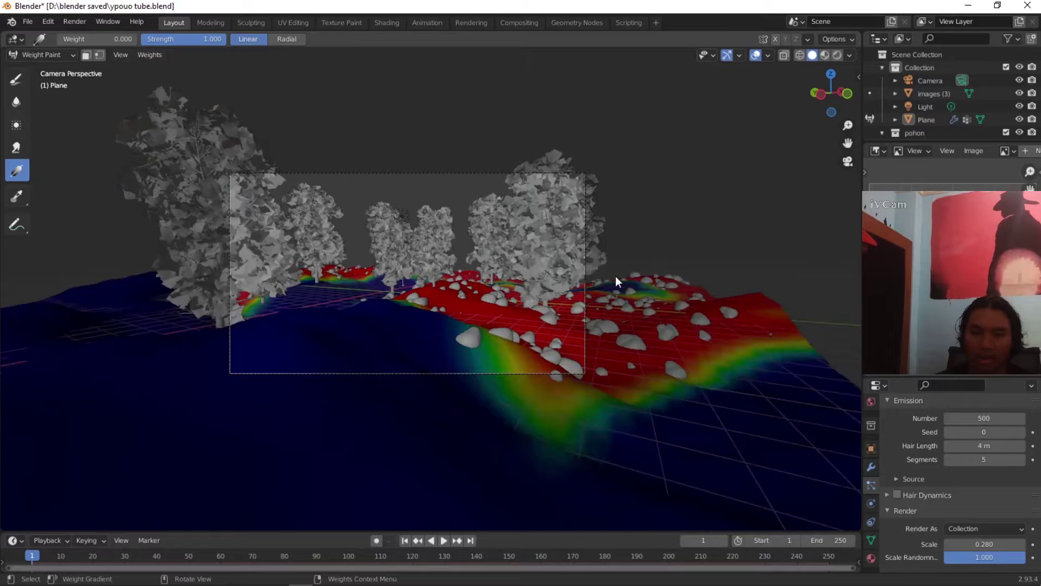
mouse_move(616, 276)
middle_down()
mouse_move(633, 307)
mouse_move(36, 146)
middle_up()
click(25, 80)
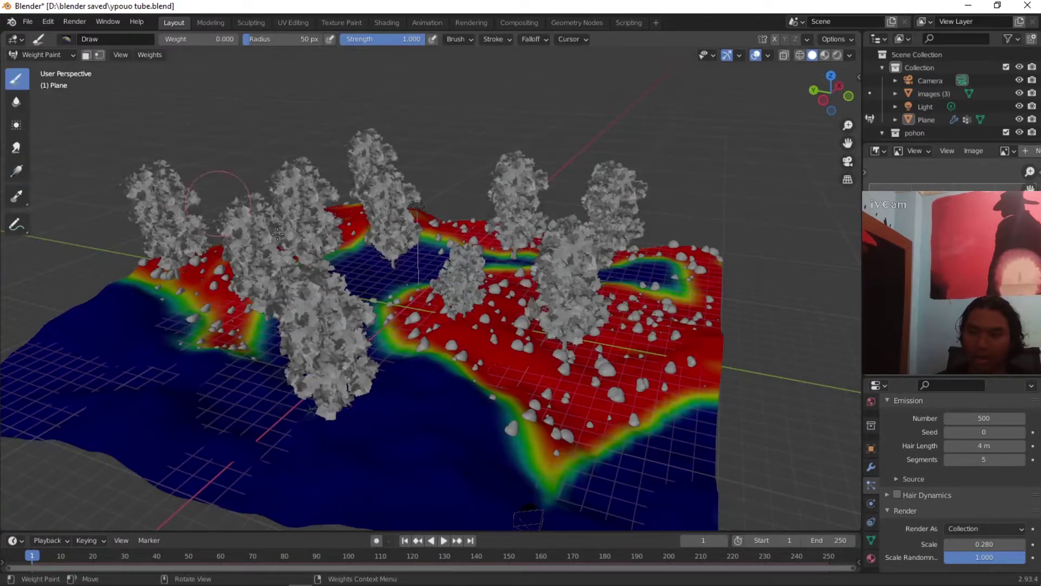
middle_drag(688, 347, 625, 466)
mouse_move(625, 465)
mouse_down()
mouse_move(716, 303)
mouse_move(664, 466)
mouse_move(650, 477)
mouse_move(669, 374)
mouse_move(677, 486)
mouse_move(670, 412)
mouse_move(716, 217)
mouse_move(699, 293)
mouse_up()
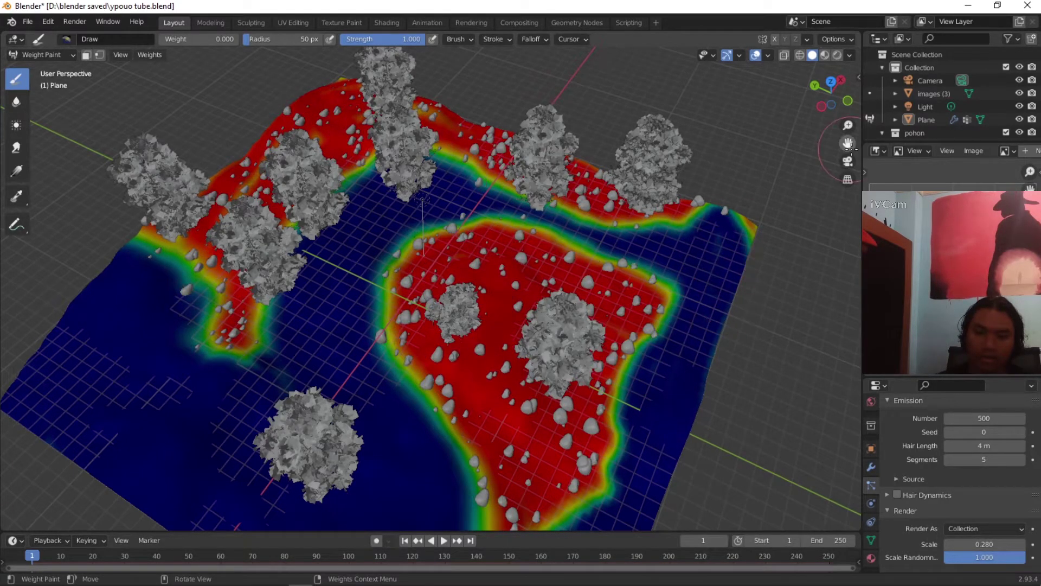
Step: Weight-paint a faint band at weight 0.152 and strength 1.000 through the unpainted valley around the large red area
click(847, 161)
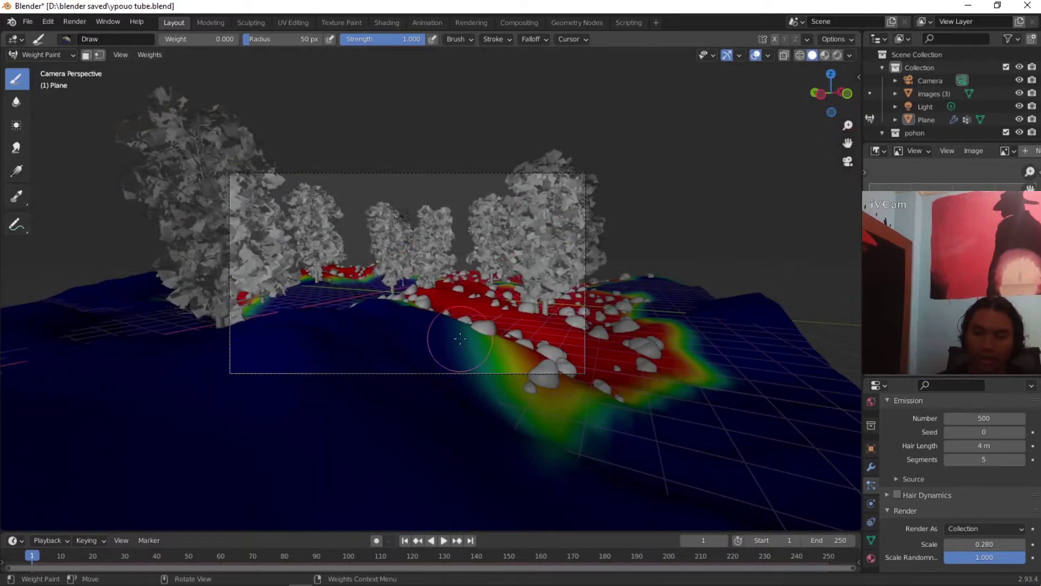
mouse_move(544, 322)
middle_down()
mouse_move(566, 323)
mouse_move(570, 390)
middle_up()
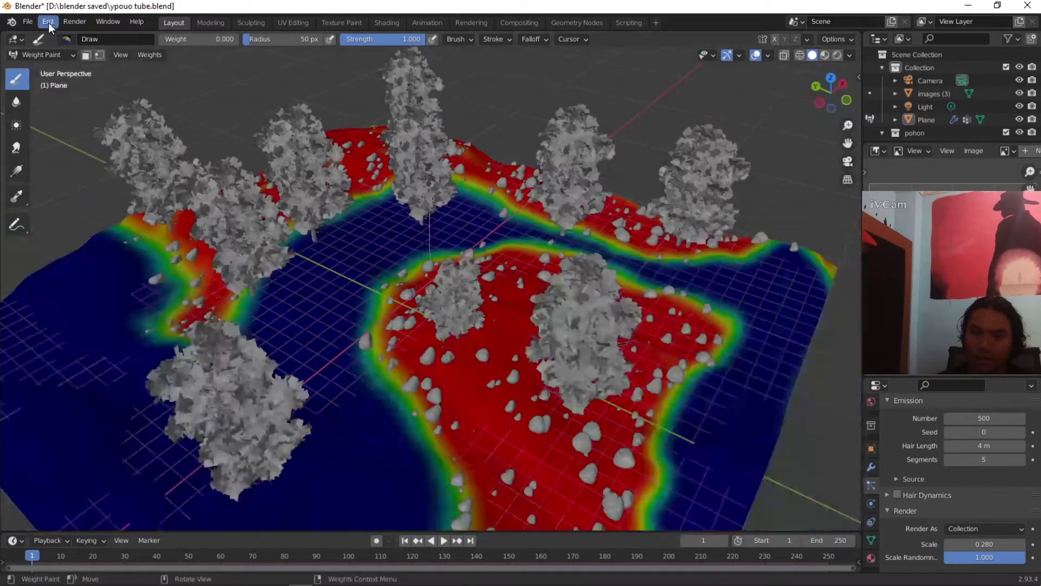
click(47, 55)
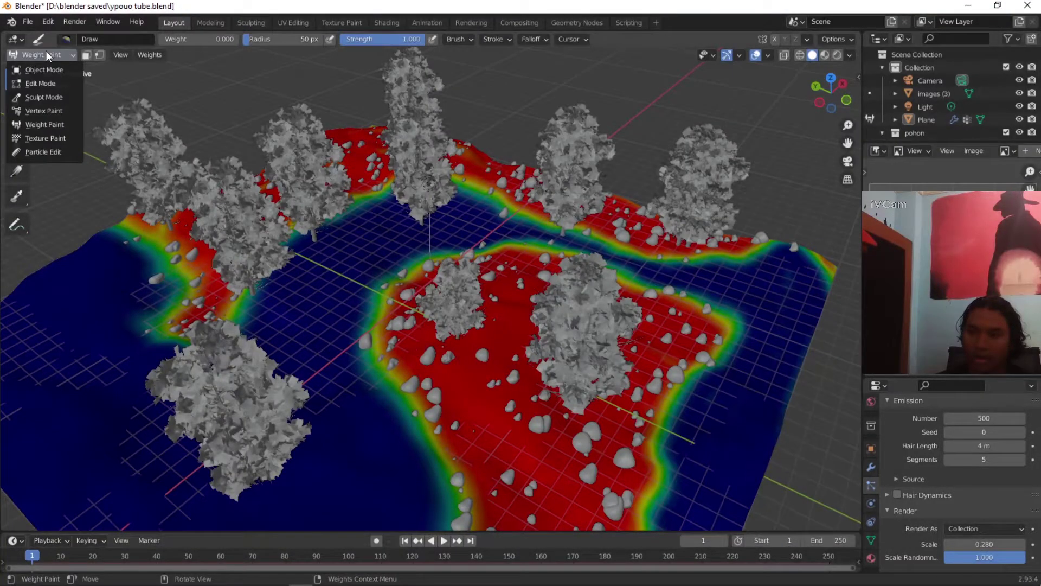
click(45, 54)
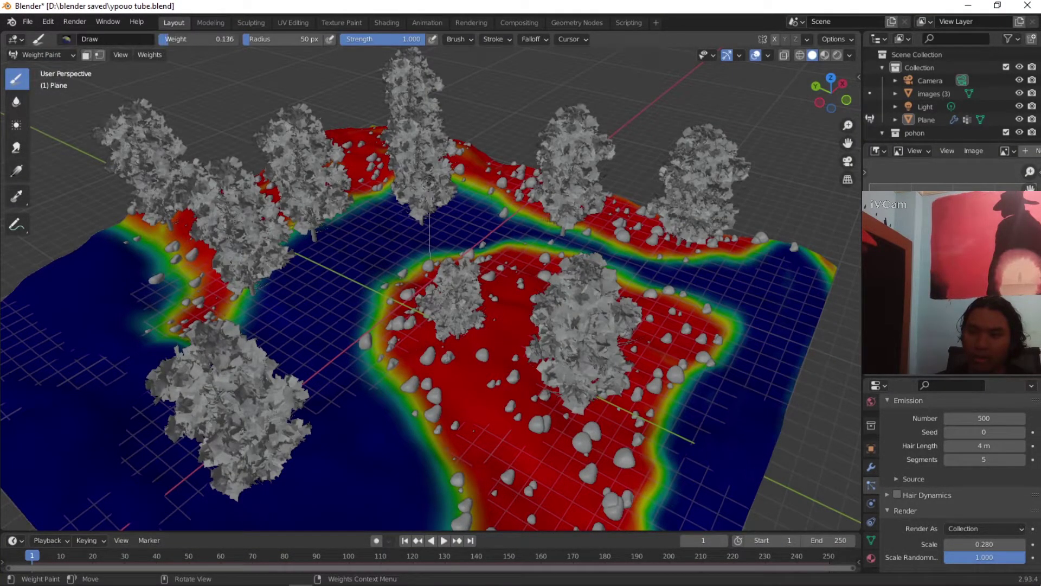
scroll(358, 425, down, 2)
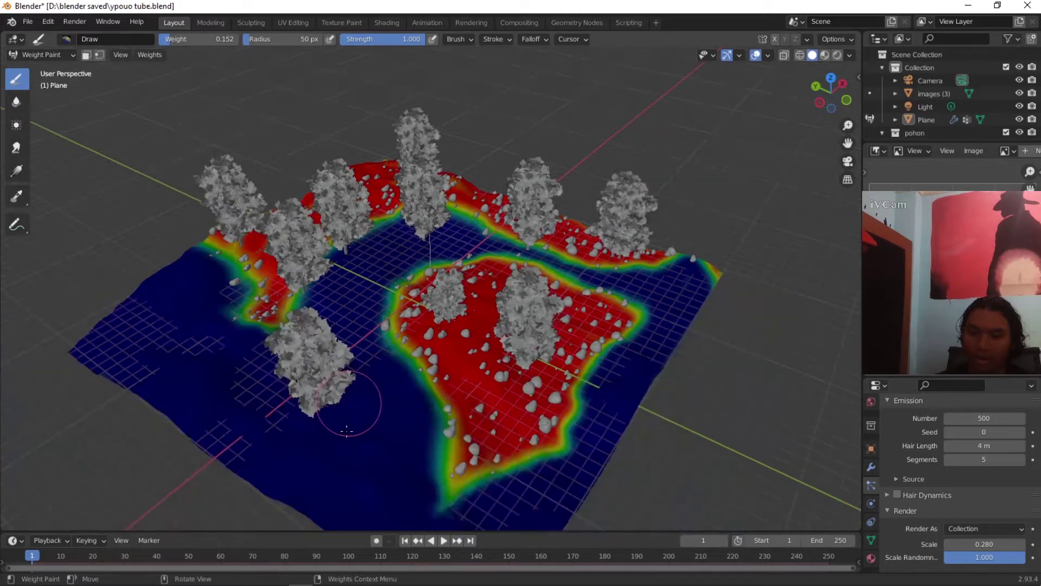
mouse_move(377, 430)
mouse_down()
mouse_move(352, 303)
mouse_move(401, 249)
mouse_up()
middle_drag(401, 249, 351, 283)
mouse_move(352, 283)
mouse_down()
mouse_move(329, 288)
mouse_move(373, 246)
mouse_up()
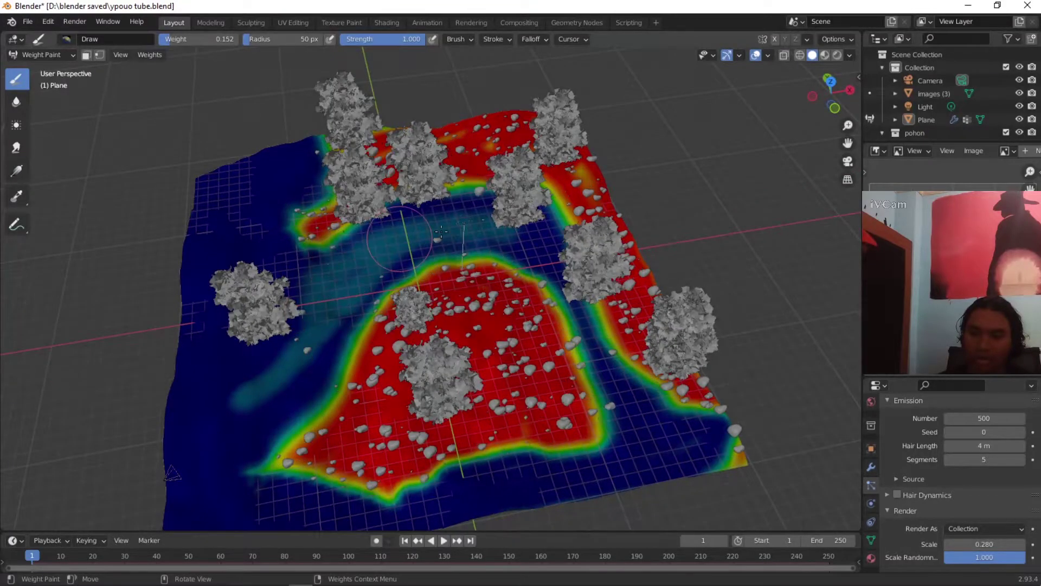
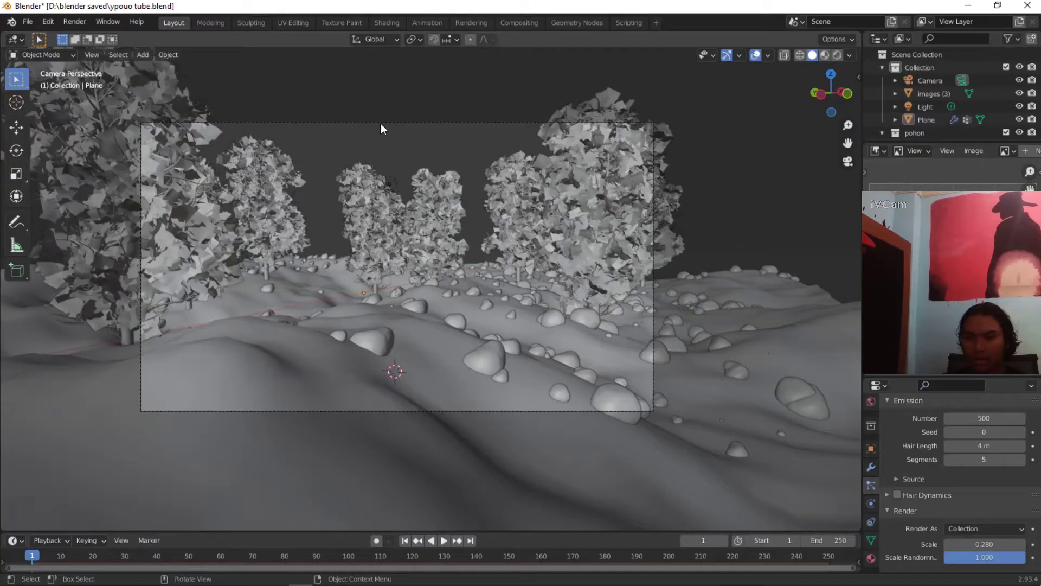
Step: Add a mesh plane at the 3D cursor below the ground
middle_drag(380, 123, 361, 135)
scroll(440, 152, down, 5)
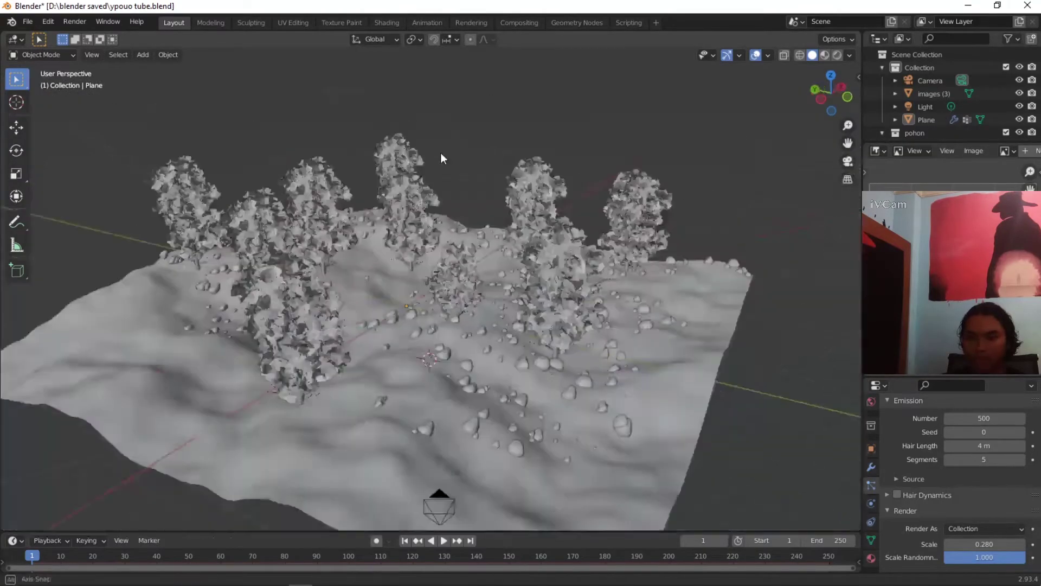
scroll(440, 152, up, 5)
mouse_move(470, 174)
middle_down()
mouse_move(446, 200)
mouse_move(458, 158)
mouse_move(483, 161)
middle_up()
scroll(446, 200, down, 3)
scroll(483, 161, up, 1)
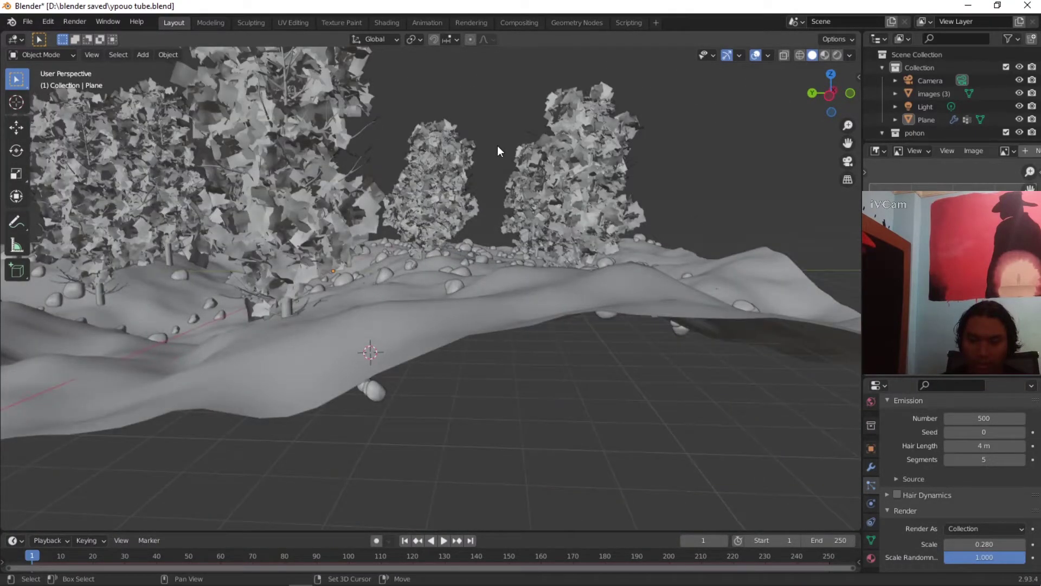
scroll(497, 147, up, 3)
click(143, 54)
mouse_move(144, 67)
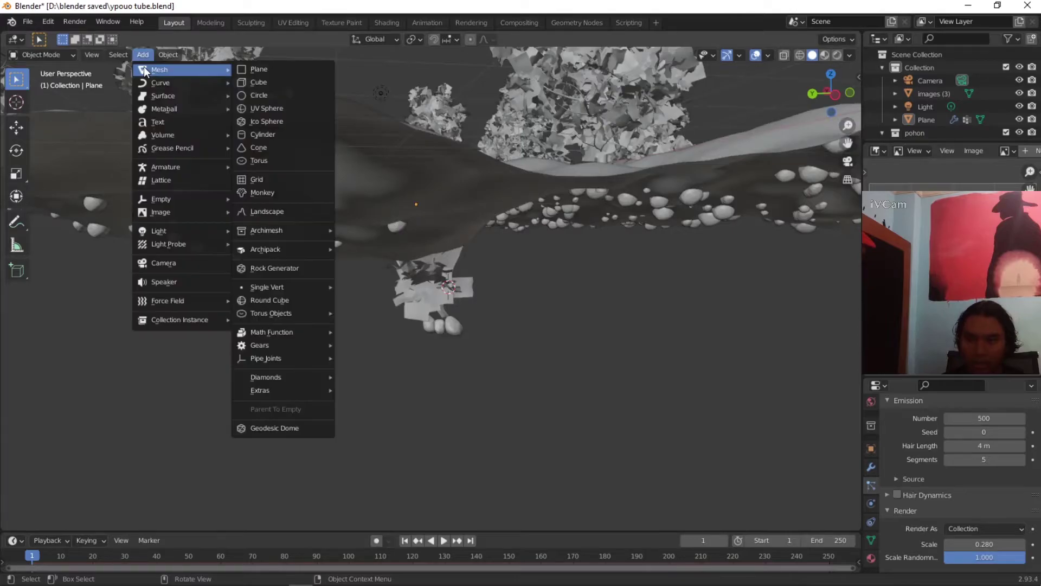
click(261, 70)
scroll(491, 336, up, 1)
middle_drag(492, 337, 540, 346)
Step: Rotate the new plane's mesh 90° in the back orthographic view so that it stands upright
key(Tab)
key(c)
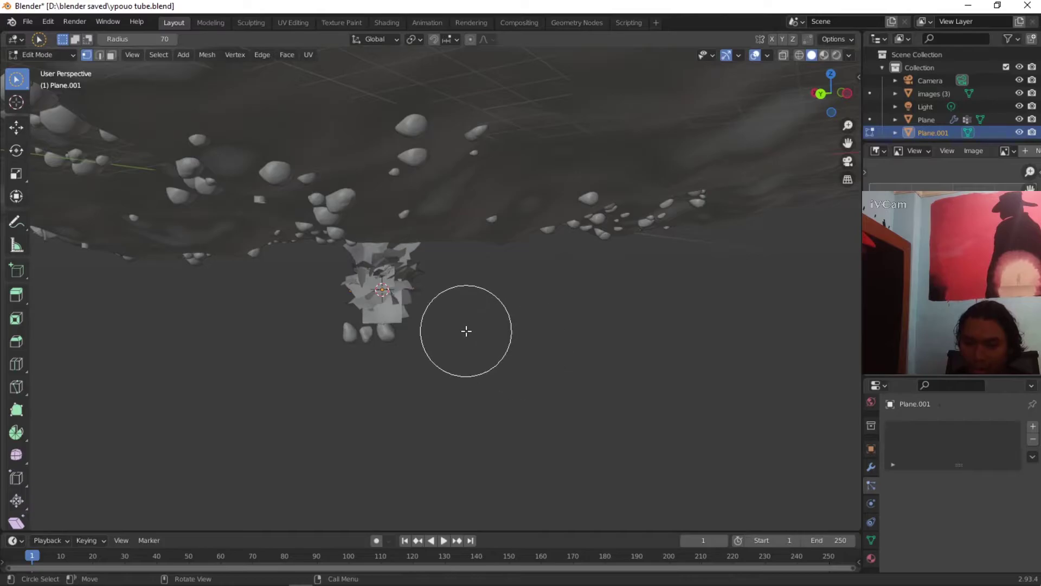
key(Tab)
key(Tab)
key(Tab)
key(Tab)
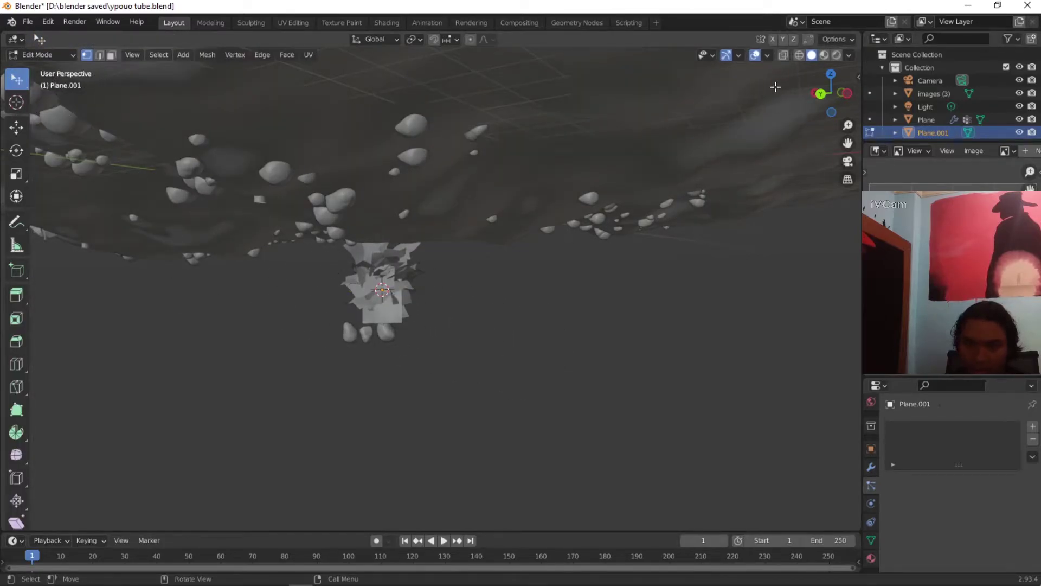
drag(829, 96, 500, 290)
key(ctrl+KP_1)
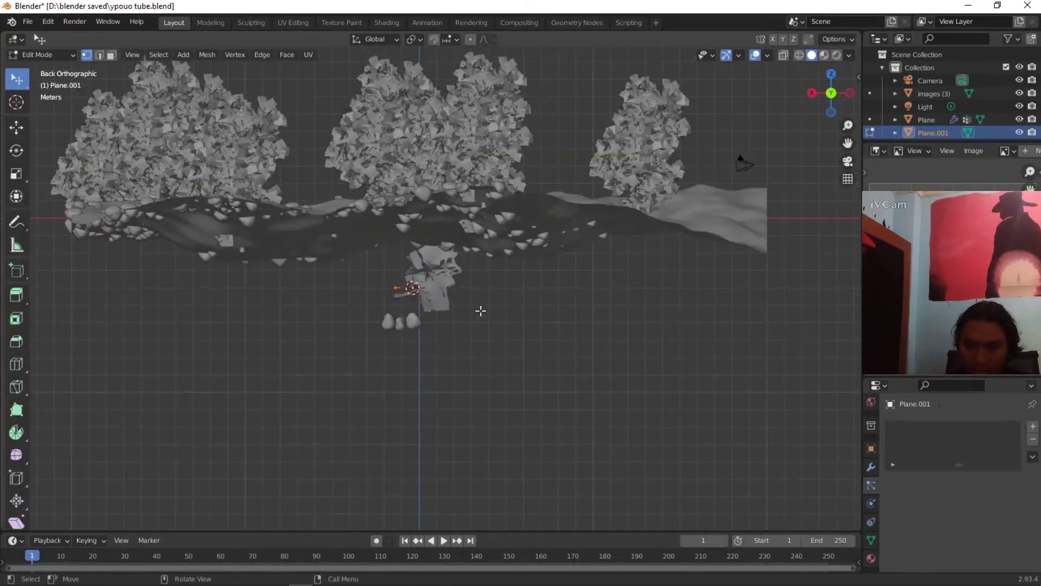
scroll(480, 310, up, 3)
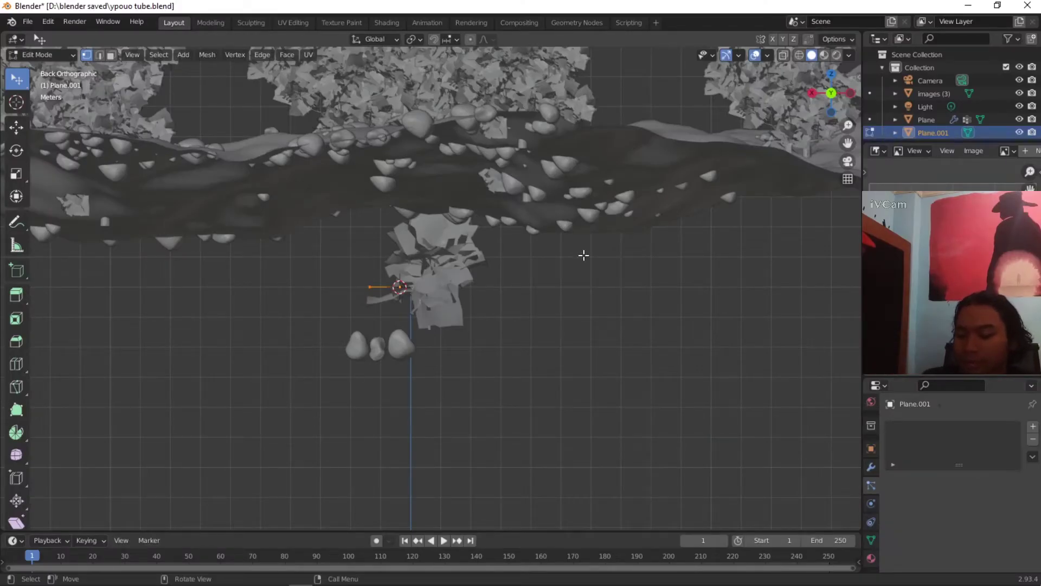
key(r)
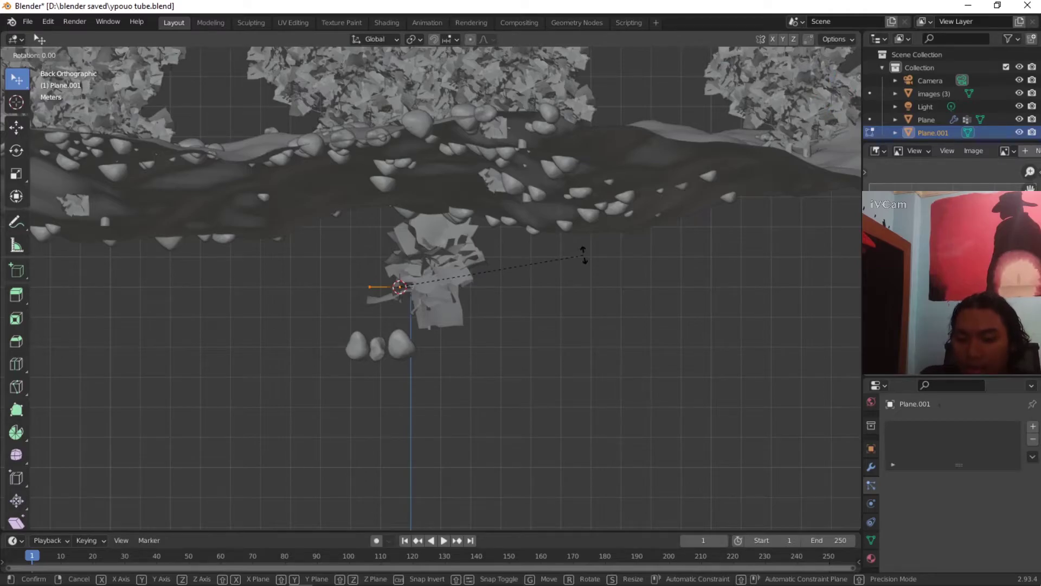
text(90)
key(Return)
Step: Move the plane about 0.65 m in X, -3.18 m in Y and -2.31 m in Z, and hide all other objects
middle_drag(684, 259, 558, 285)
scroll(589, 295, up, 5)
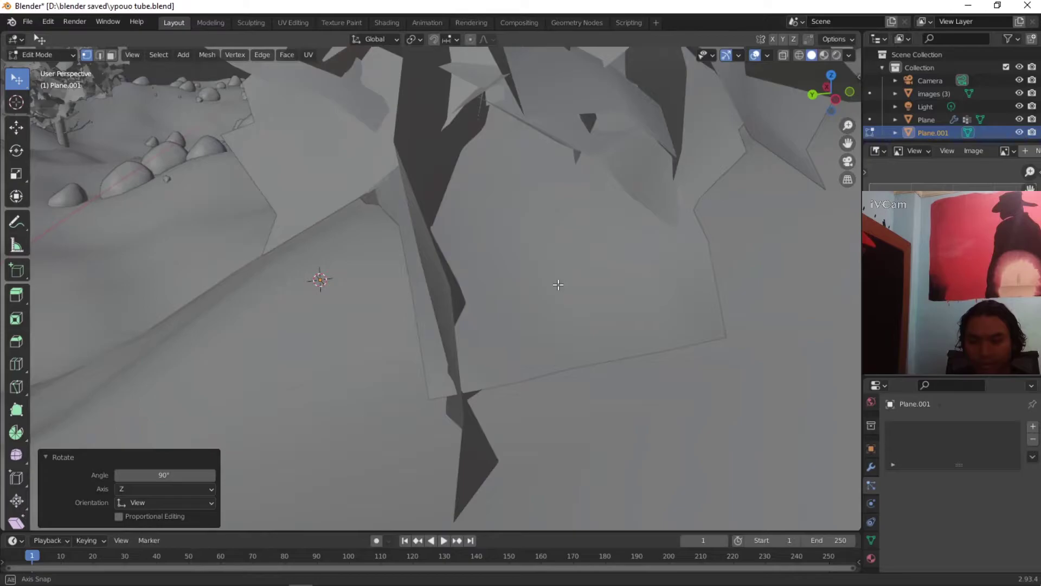
scroll(559, 284, down, 10)
middle_drag(628, 261, 571, 275)
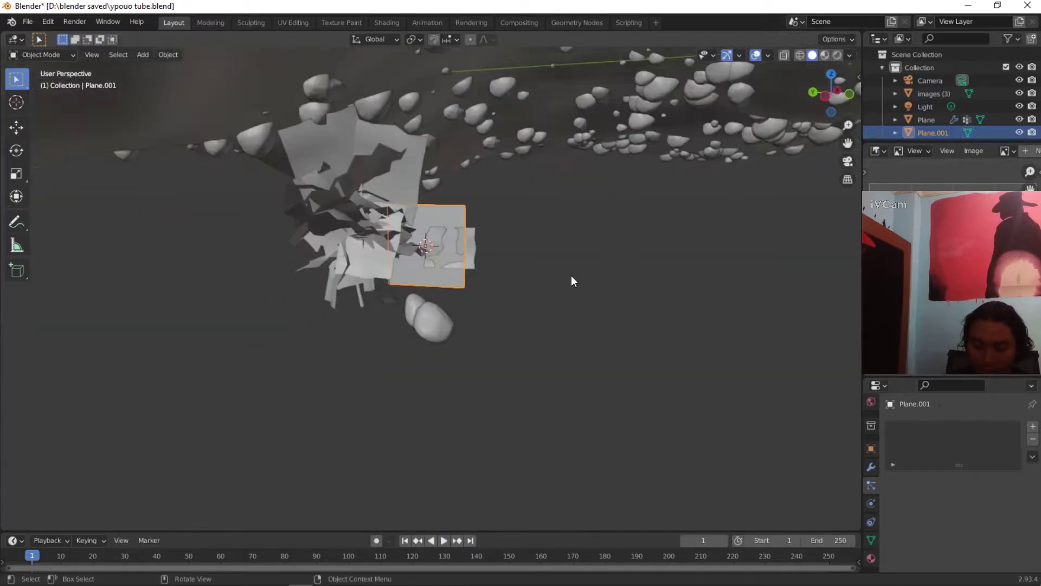
key(Tab)
key(g)
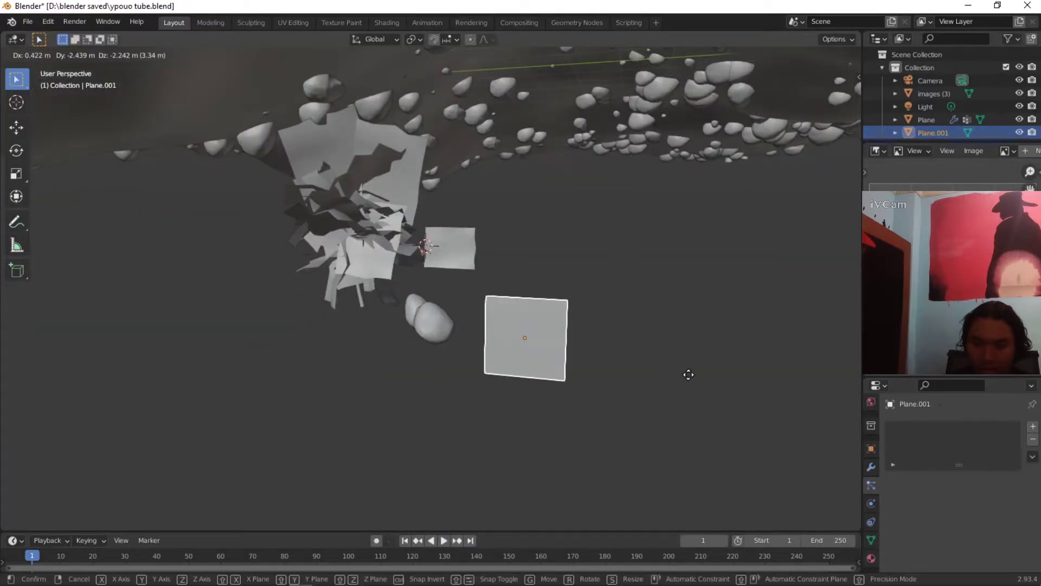
click(652, 323)
key(grave)
click(707, 373)
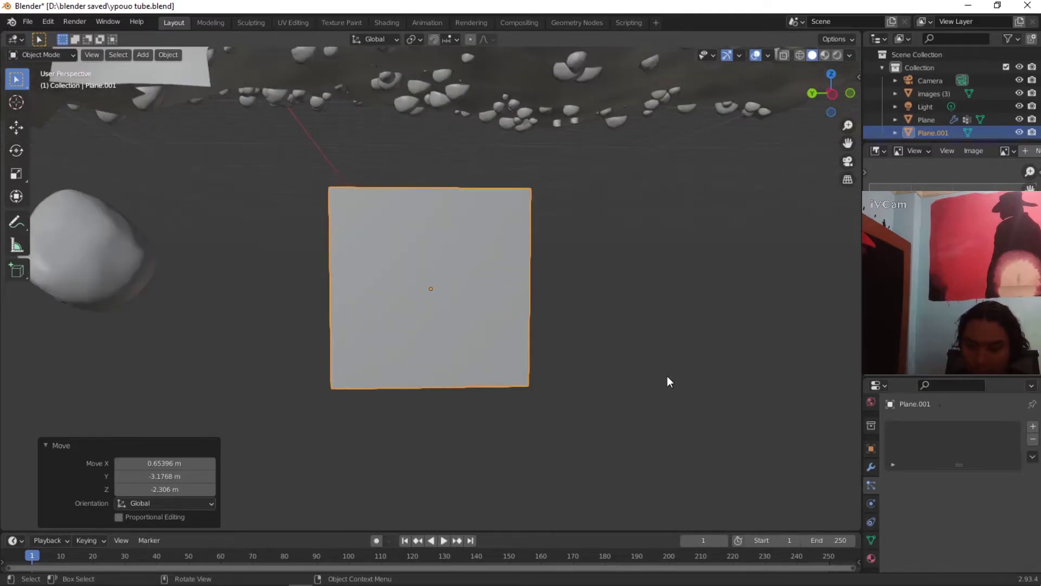
key(shift+h)
scroll(636, 360, down, 4)
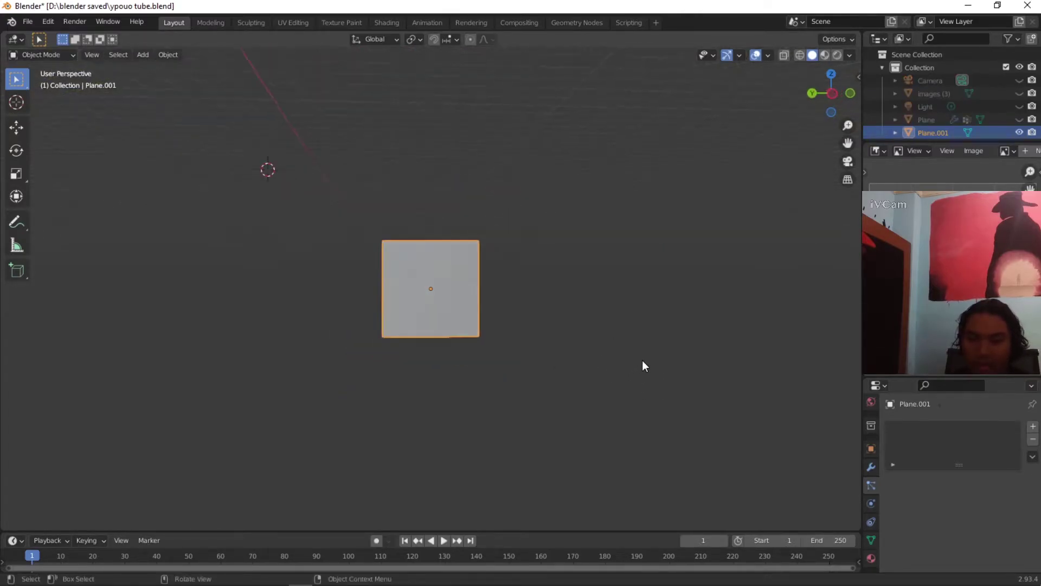
scroll(642, 363, up, 4)
Step: Scale the plane's mesh to 0.060 along the global Y axis, making a narrow vertical strip
key(Tab)
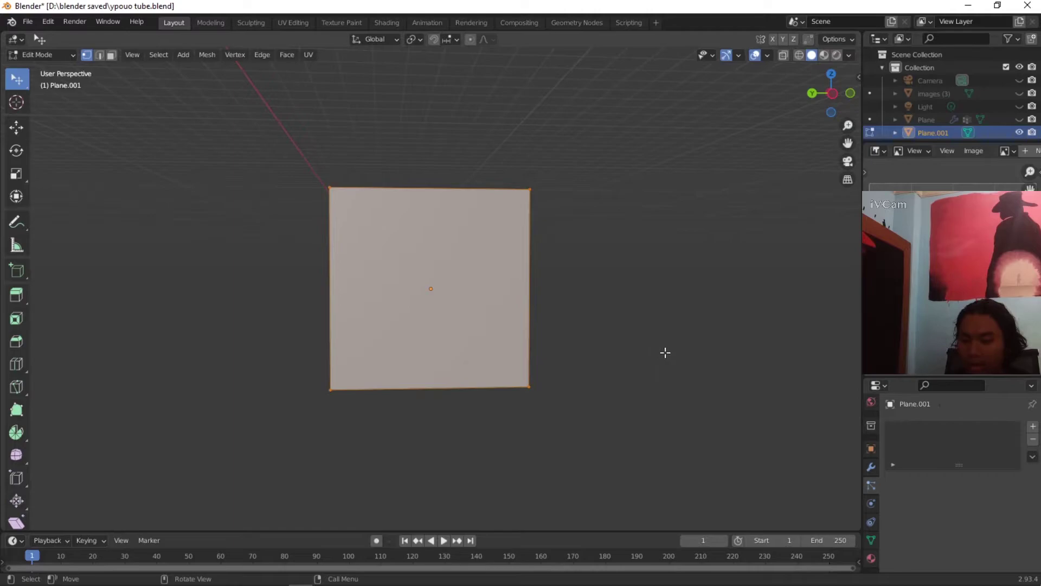
key(s)
key(x)
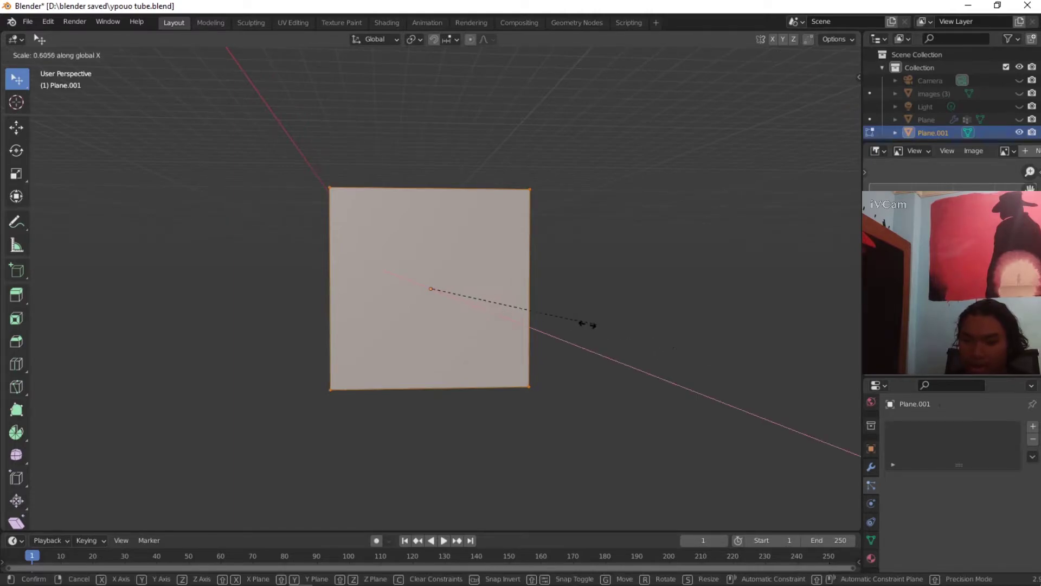
key(y)
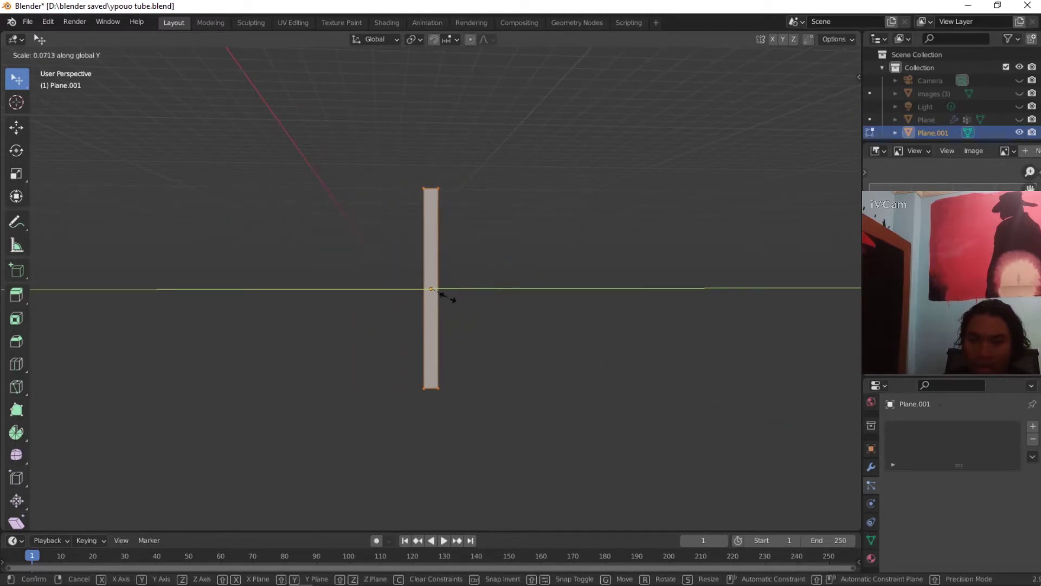
click(445, 297)
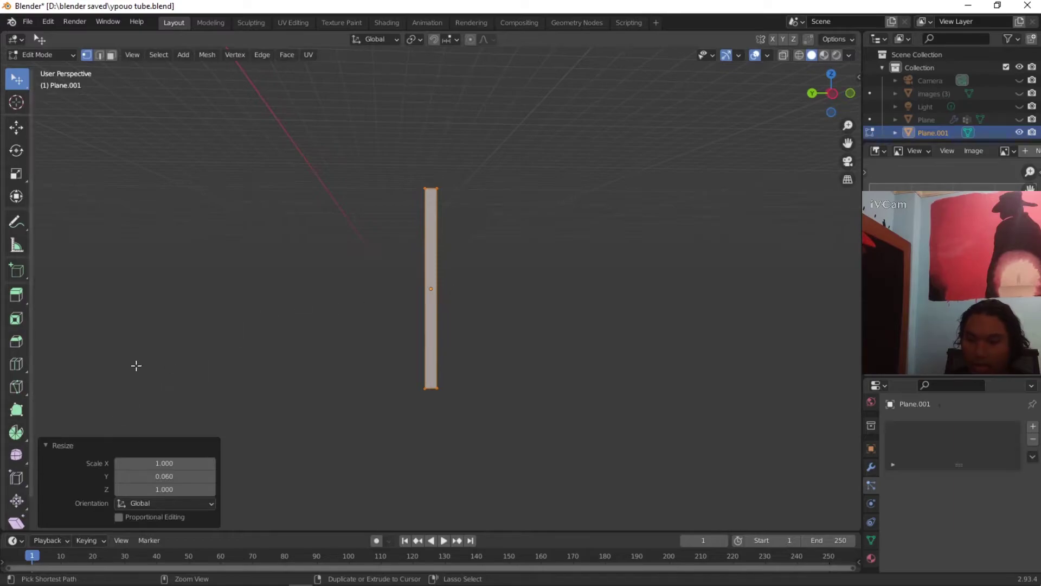
Step: Add 13 evenly spaced horizontal loop cuts along the height of the strip
key(ctrl+r)
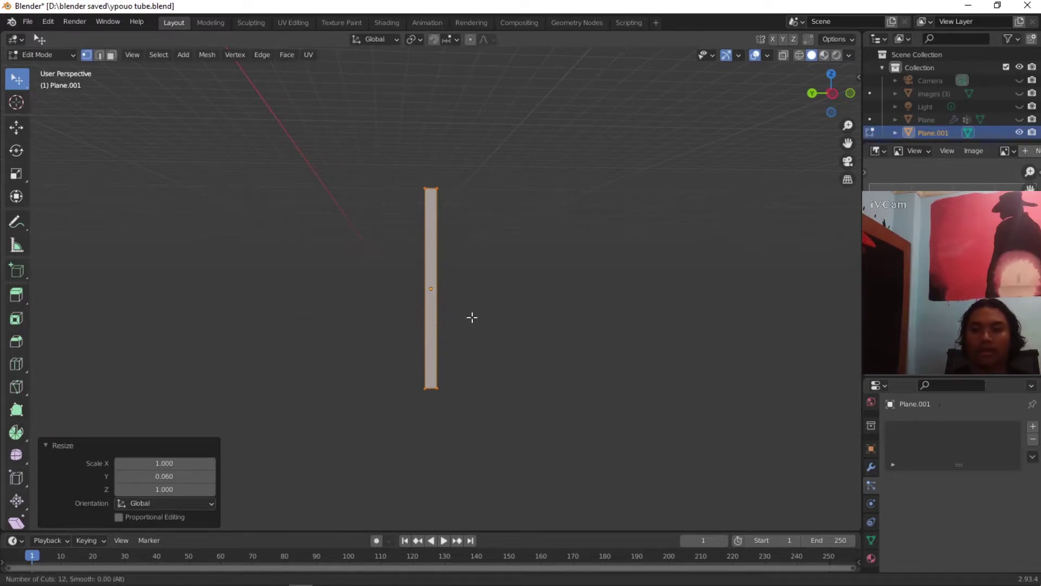
scroll(443, 279, up, 1)
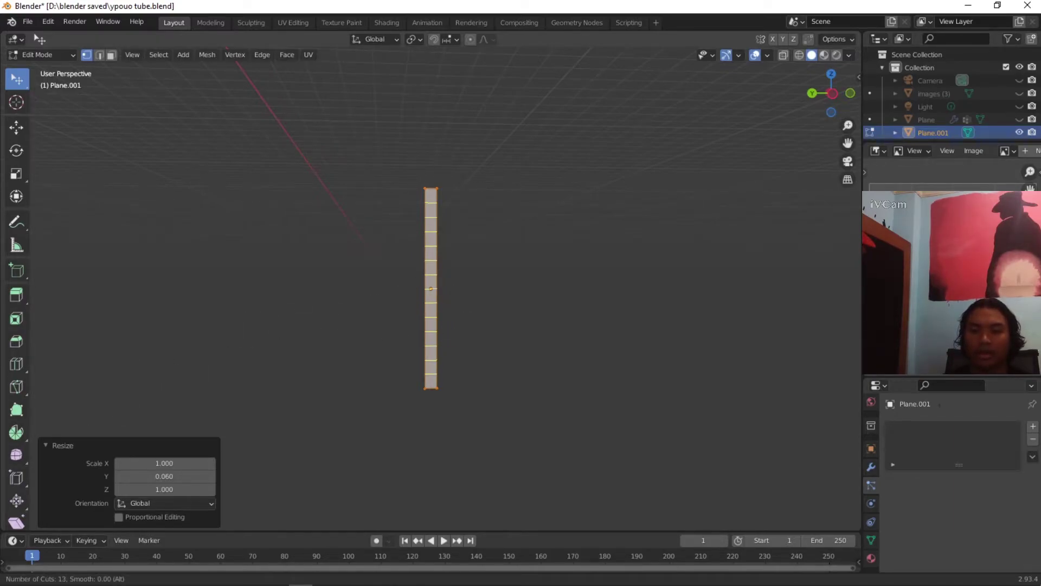
click(444, 279)
right_click(444, 279)
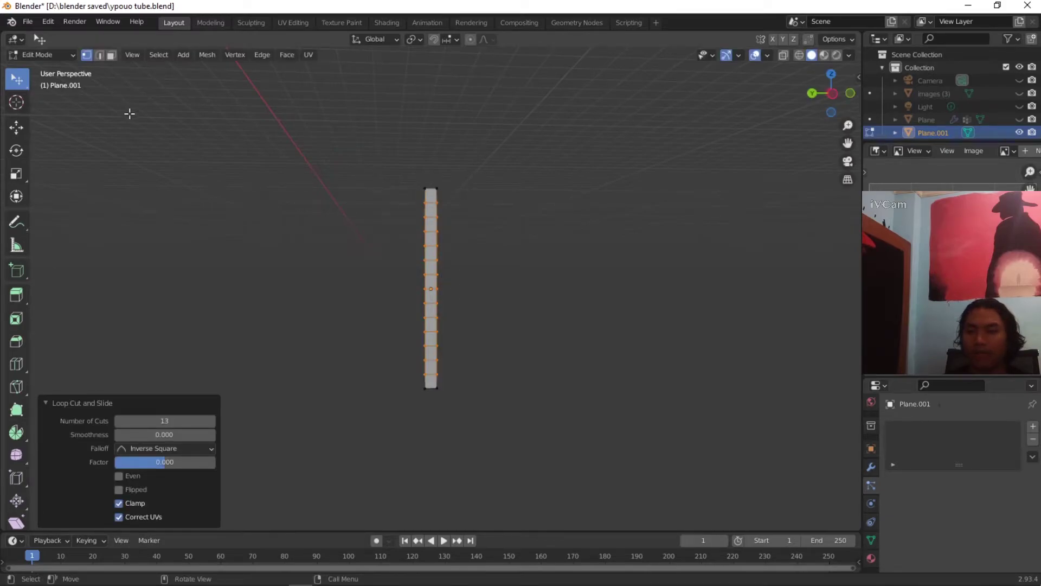
Step: Taper the strip by scaling its top edge to 0.099 with proportional editing, Sharp falloff and a proportional size of about 1.61
click(104, 56)
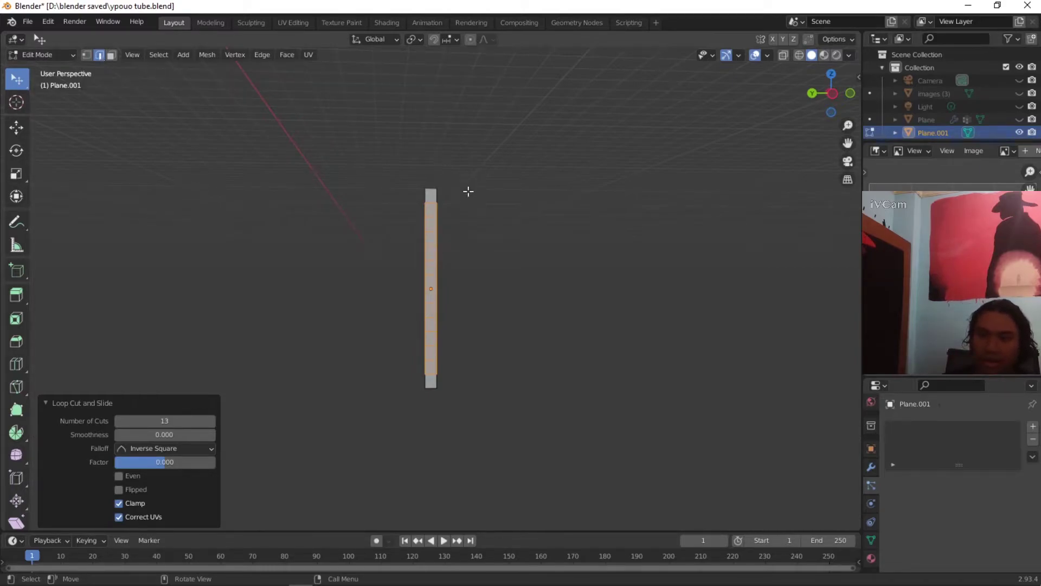
click(502, 189)
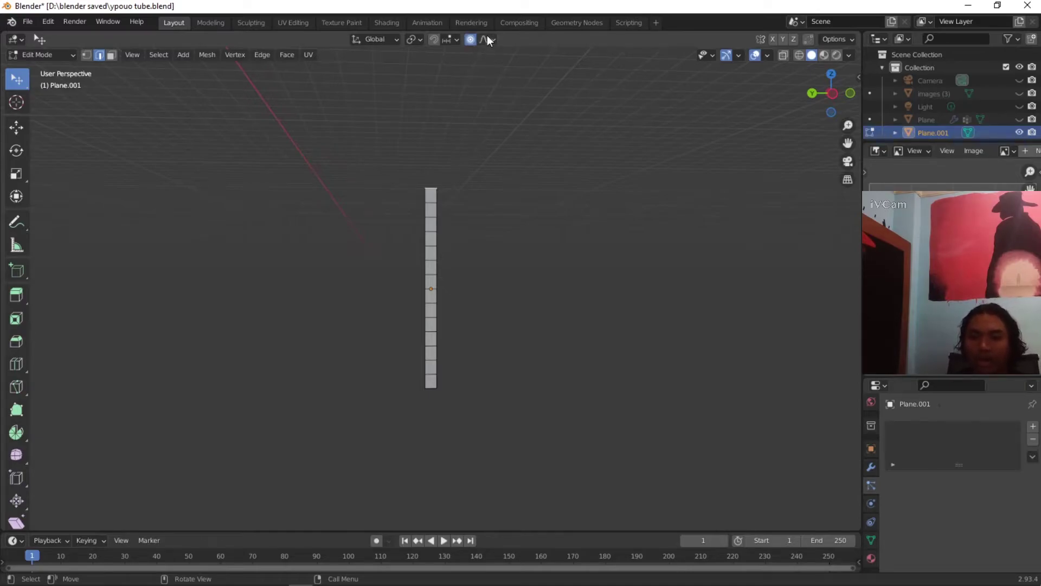
click(487, 39)
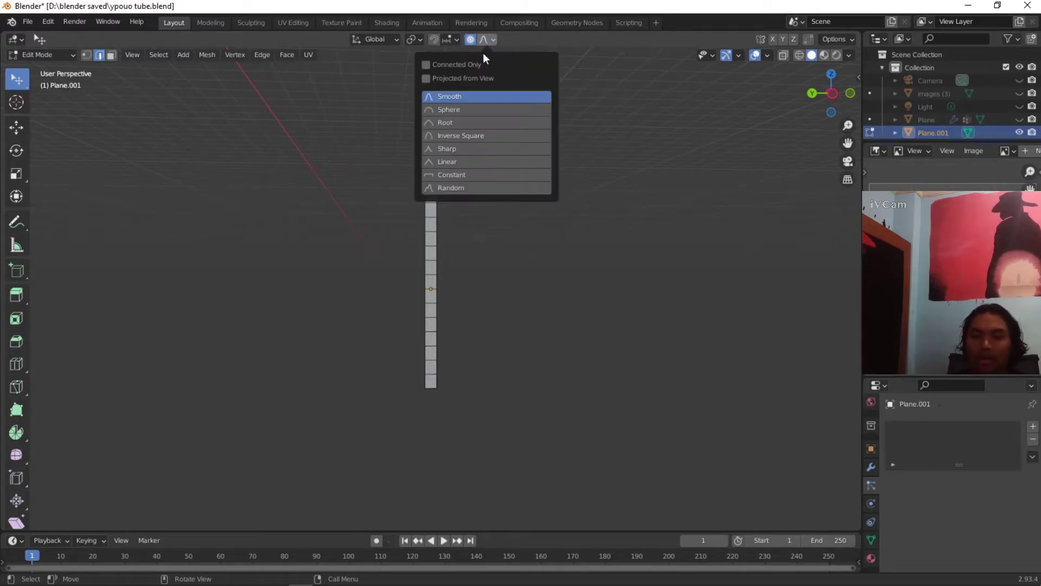
click(472, 148)
key(s)
scroll(506, 202, down, 12)
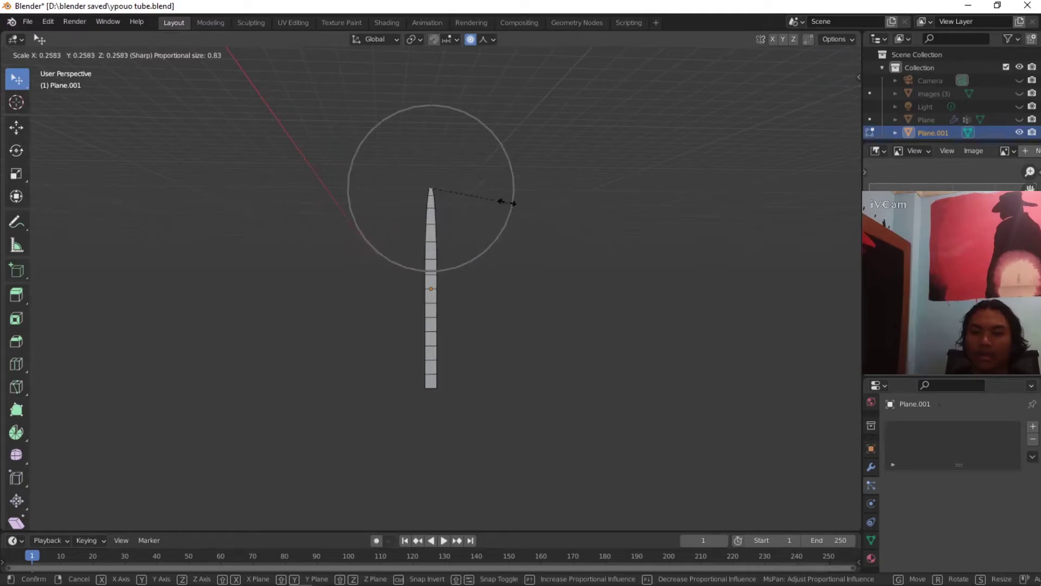
click(460, 198)
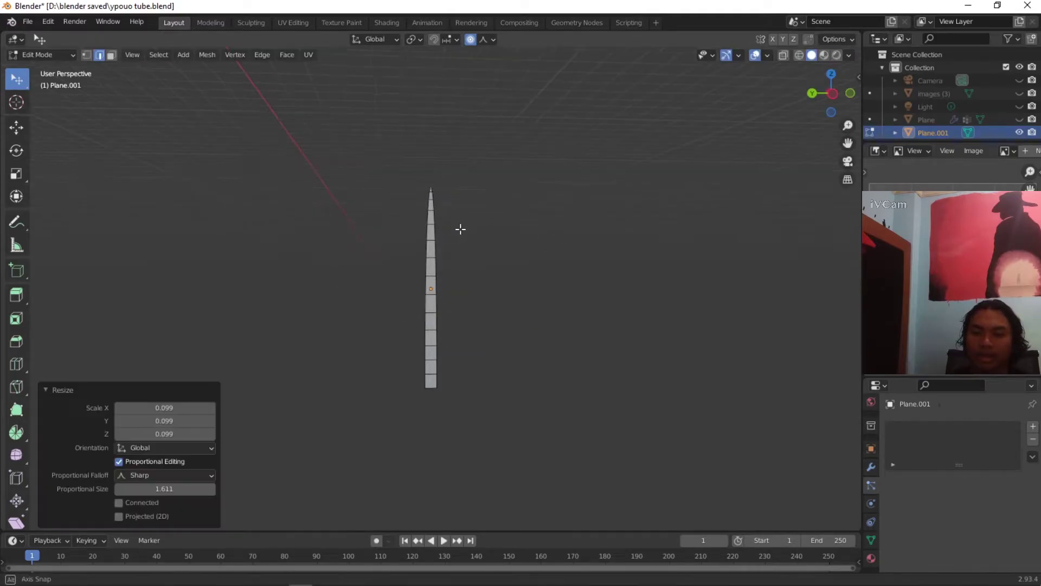
Step: Narrow the tip of the blade further by scaling its top edge to 0.722 with Sharp proportional falloff
scroll(453, 228, up, 4)
scroll(542, 202, down, 5)
middle_drag(542, 227, 605, 236)
key(s)
click(565, 232)
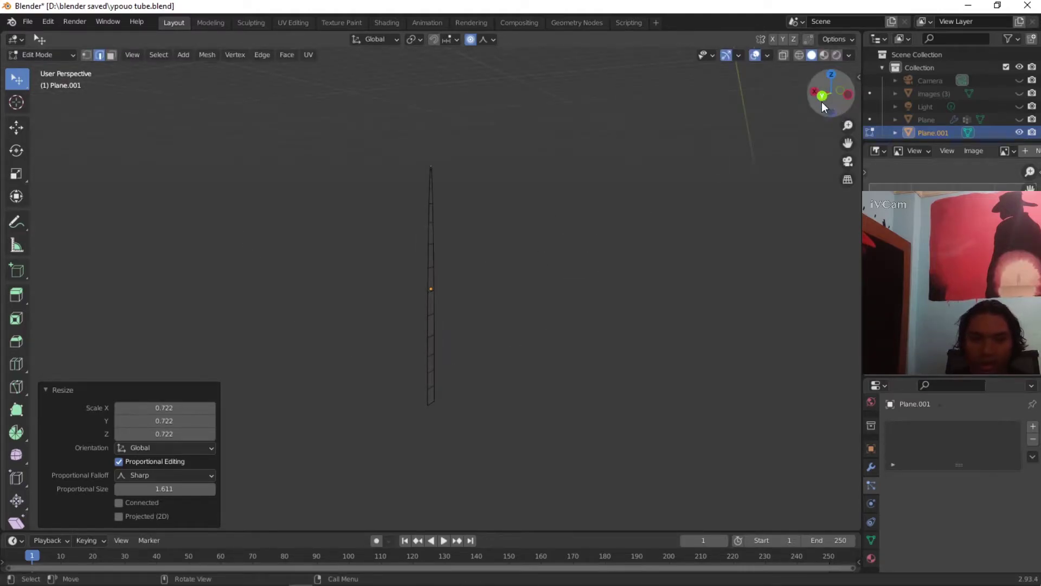
Step: Bend the blade by moving its tip sideways with proportional editing in a view along the Y axis
click(822, 97)
key(g)
click(678, 193)
Step: In Sculpt Mode, bend the upper part of the grass blade with the Grab brush at a 153 px radius
middle_drag(678, 193, 412, 218)
click(53, 54)
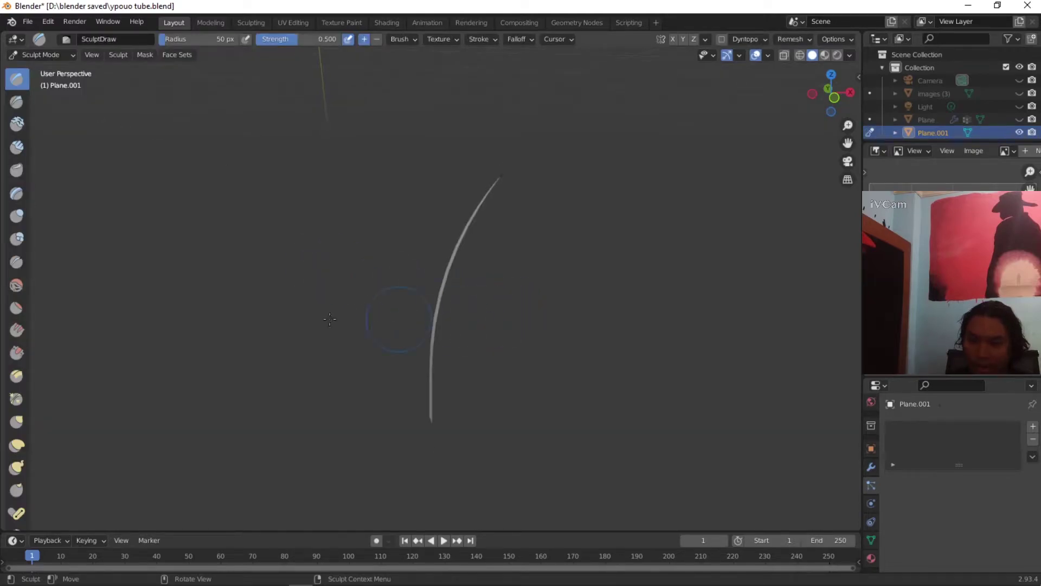
key(g)
scroll(356, 365, up, 2)
key(f)
drag(462, 248, 466, 275)
mouse_move(549, 136)
mouse_down()
mouse_move(532, 133)
mouse_move(518, 244)
mouse_up()
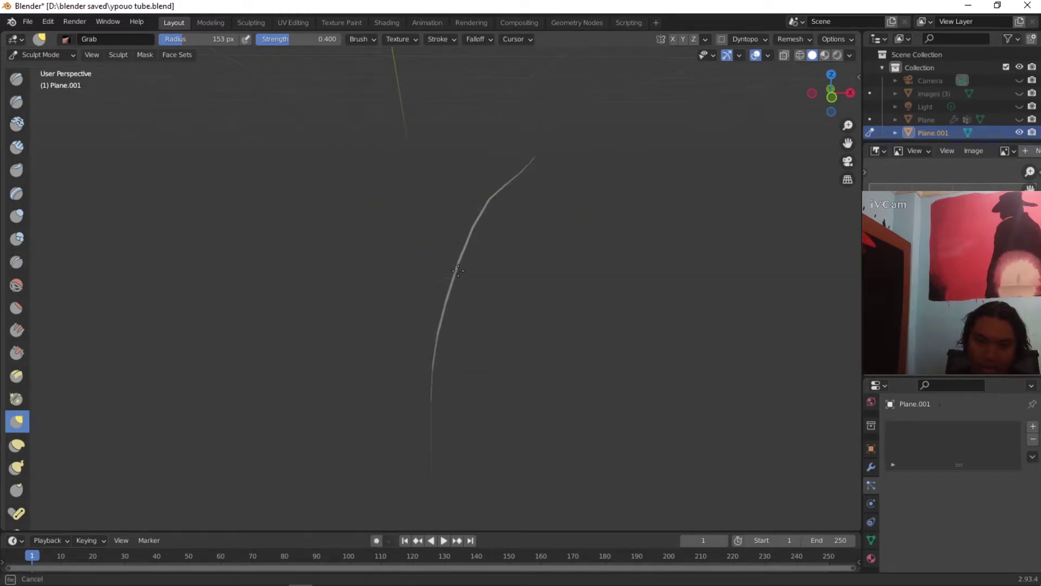
Step: Shape the blade into an irregular wavy curve with Grab strokes along its middle and base from several viewing angles
middle_drag(427, 303, 383, 280)
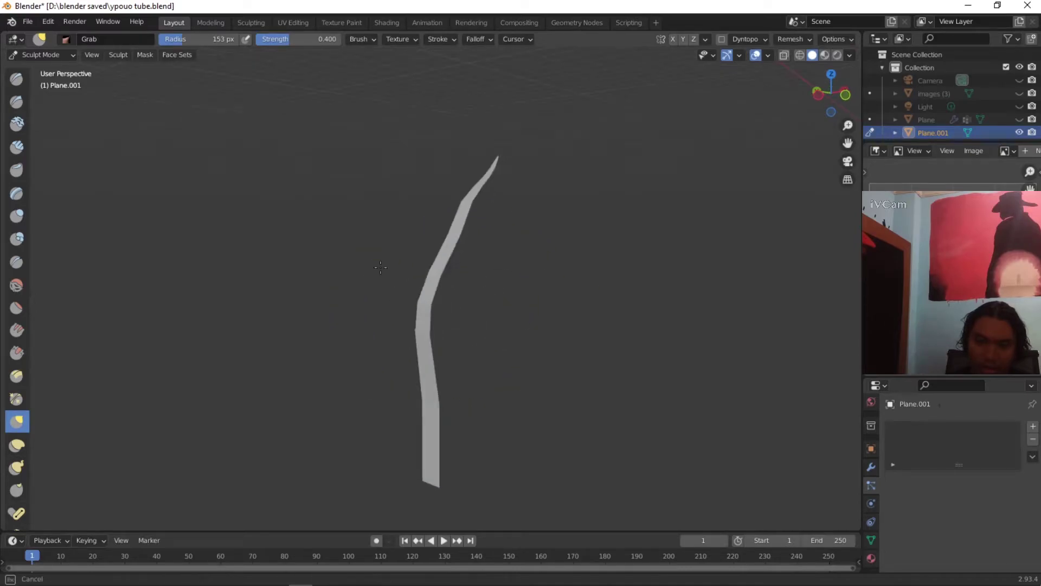
drag(468, 305, 475, 315)
drag(432, 412, 444, 434)
drag(457, 328, 433, 317)
middle_drag(472, 204, 450, 206)
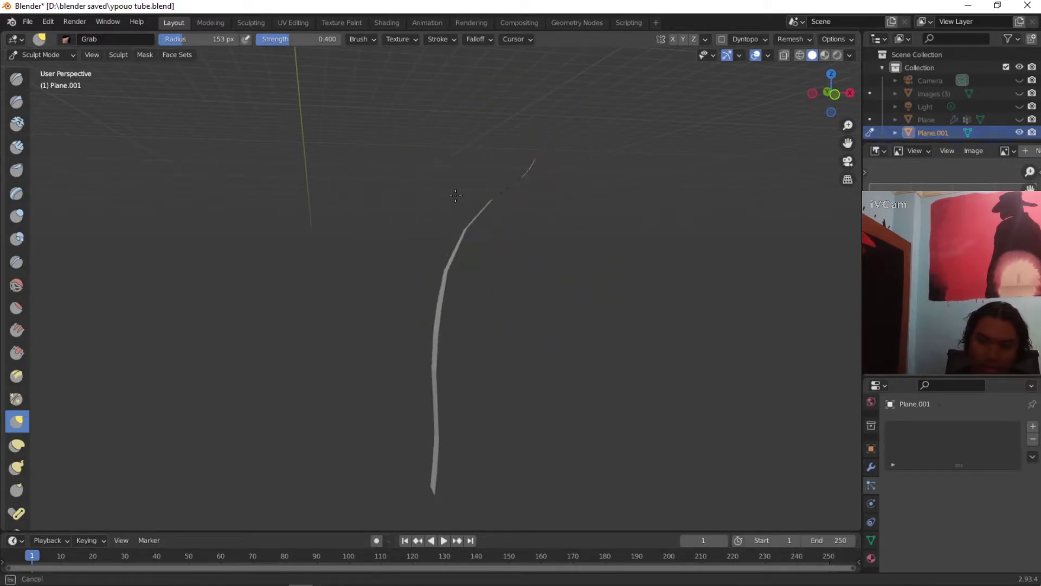
drag(431, 421, 439, 423)
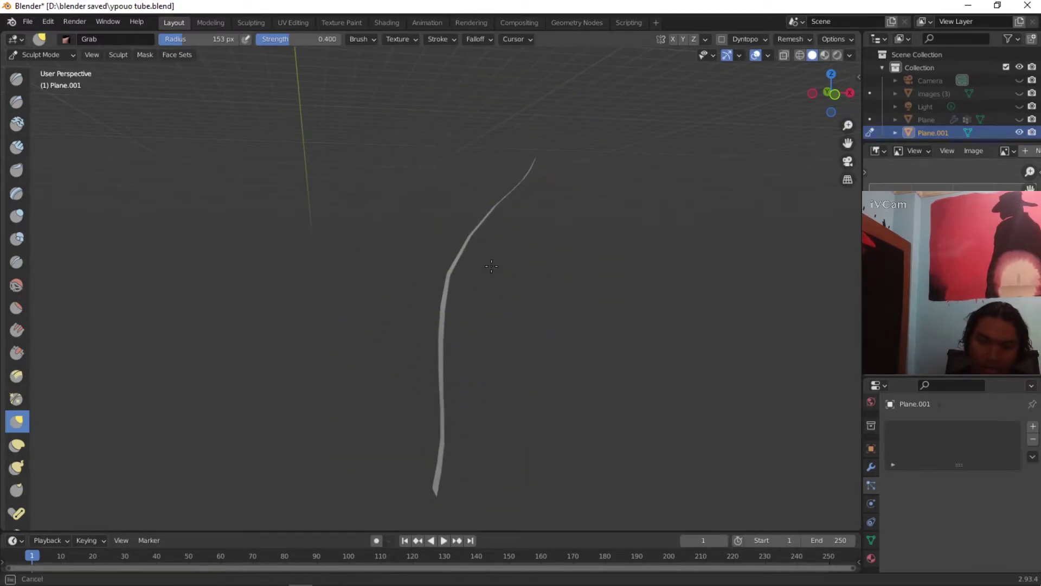
drag(452, 287, 488, 285)
drag(499, 230, 544, 283)
middle_drag(545, 285, 596, 325)
Step: Return to Edit Mode and duplicate the whole blade, placing the copy about 0.16 m beside the original
click(51, 54)
click(48, 68)
click(42, 55)
click(41, 83)
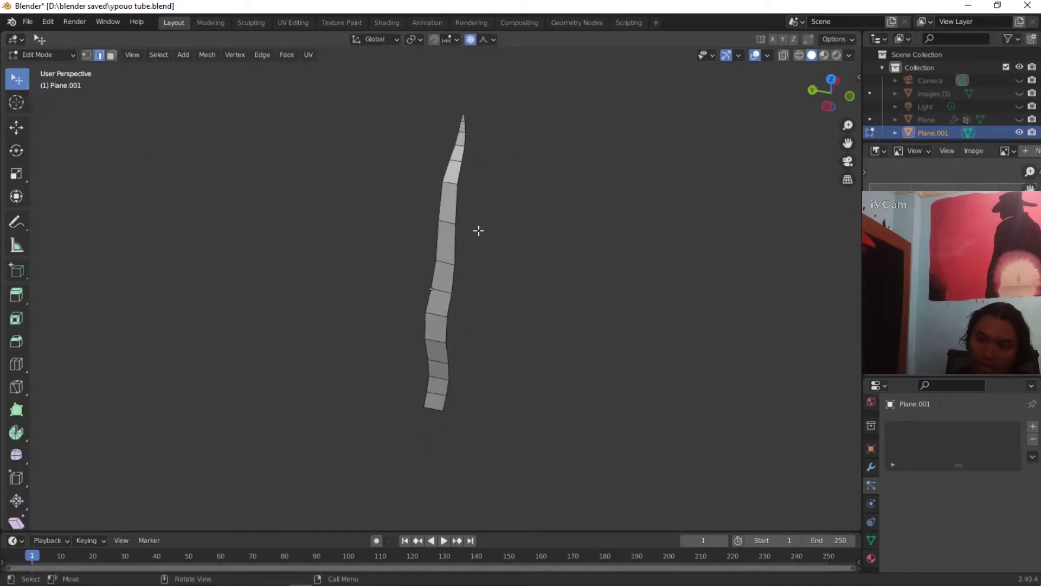
key(s)
right_click(511, 241)
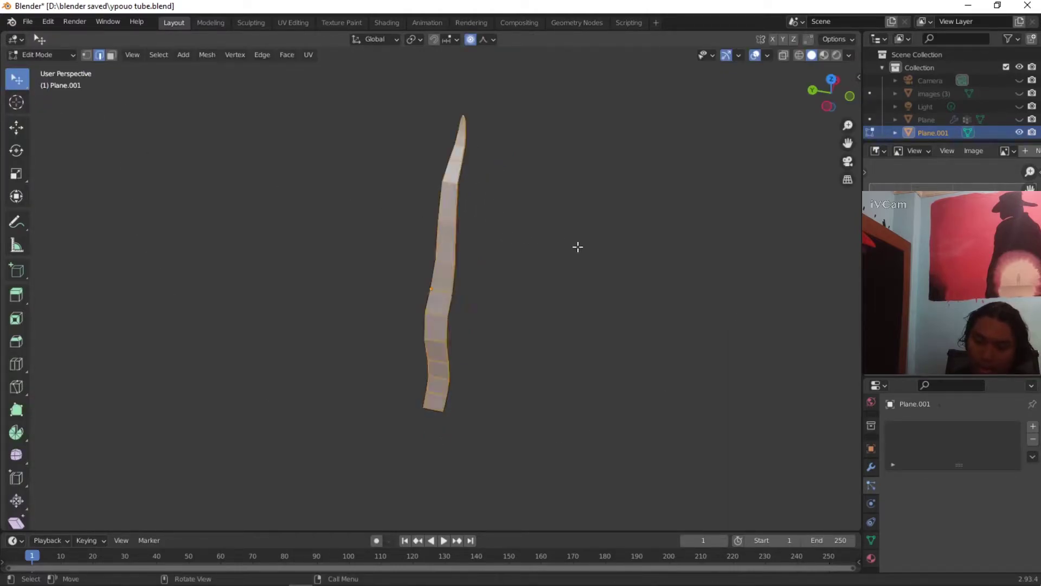
key(shift+d)
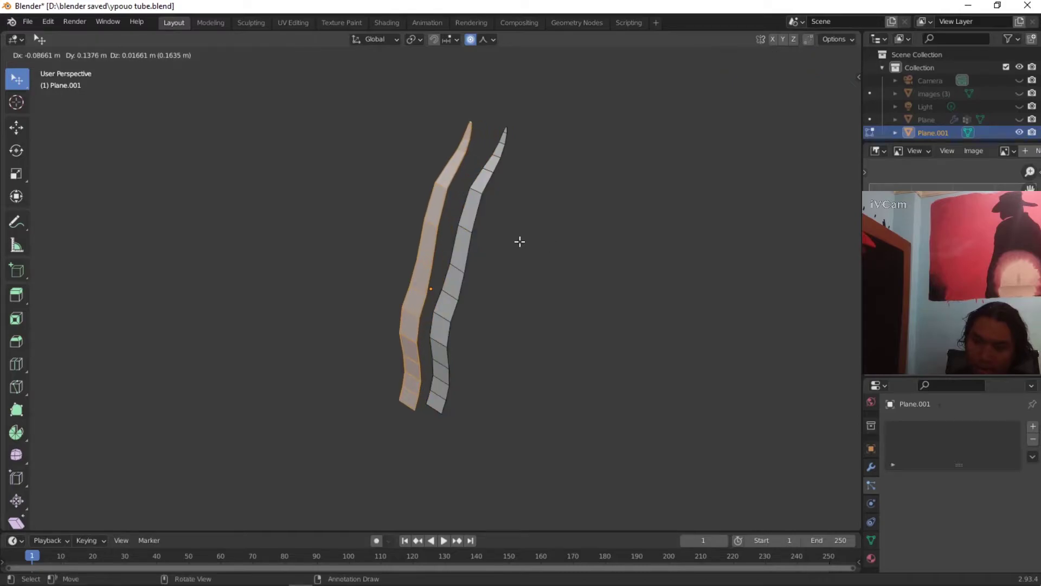
click(519, 242)
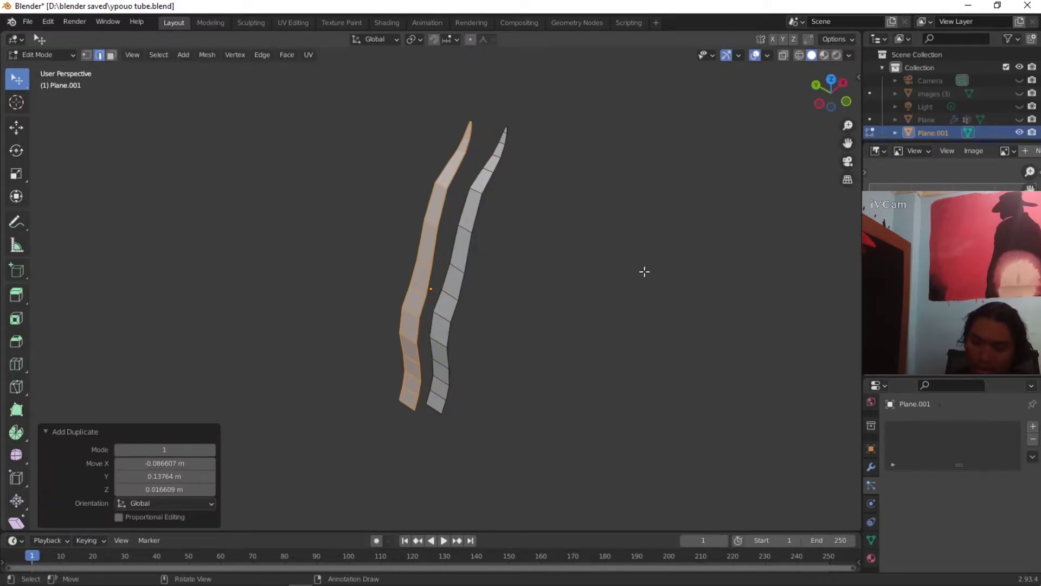
Step: Rotate the duplicated blade around the global Z axis so that it leans away from the original
key(r)
key(z)
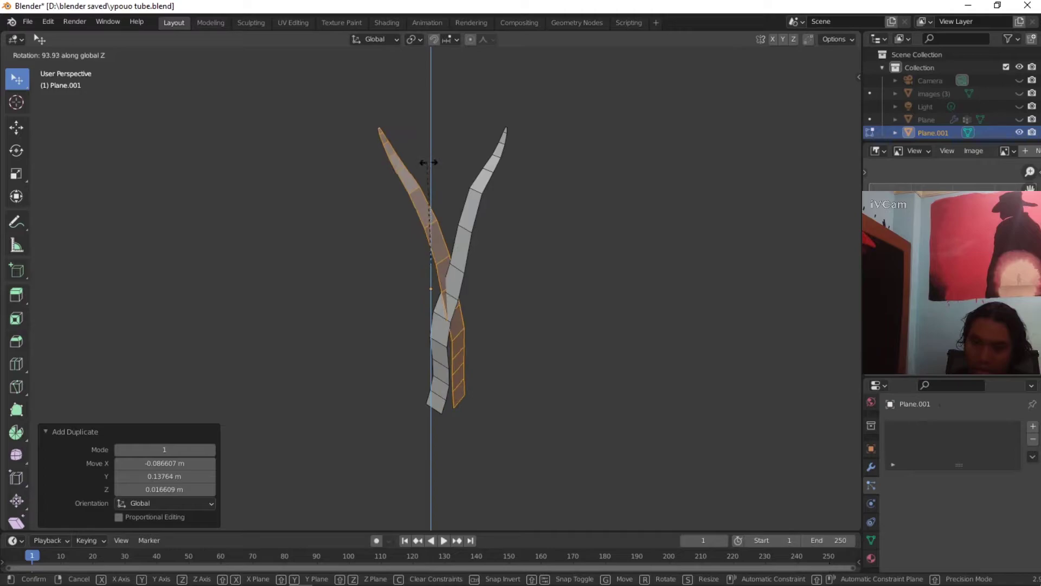
click(488, 184)
middle_drag(521, 162, 485, 233)
Step: Duplicate both blades in top view, rotate the copies by -144° and move them so all bases meet at the centre
key(a)
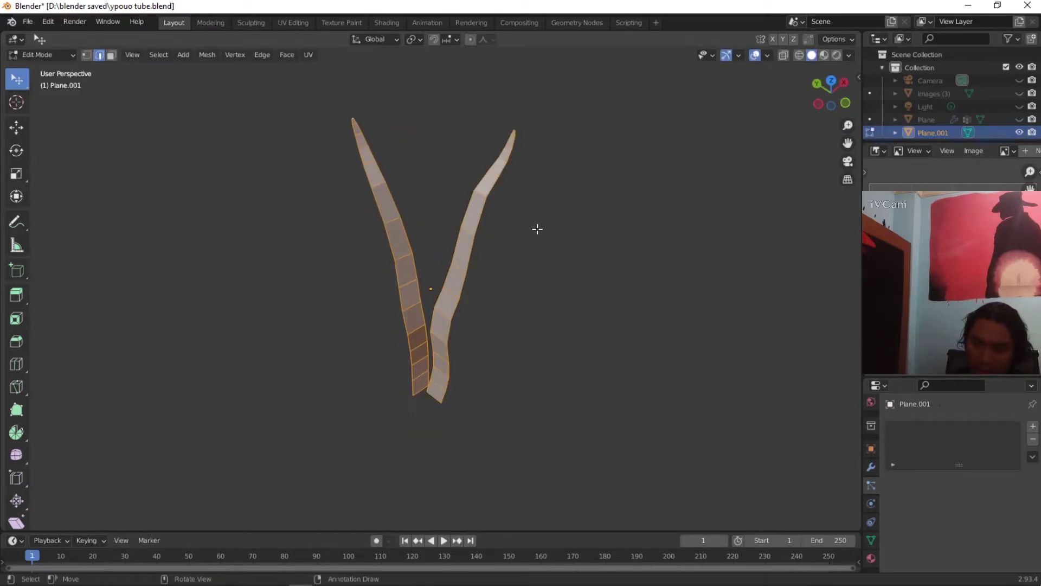
click(832, 82)
key(shift+d)
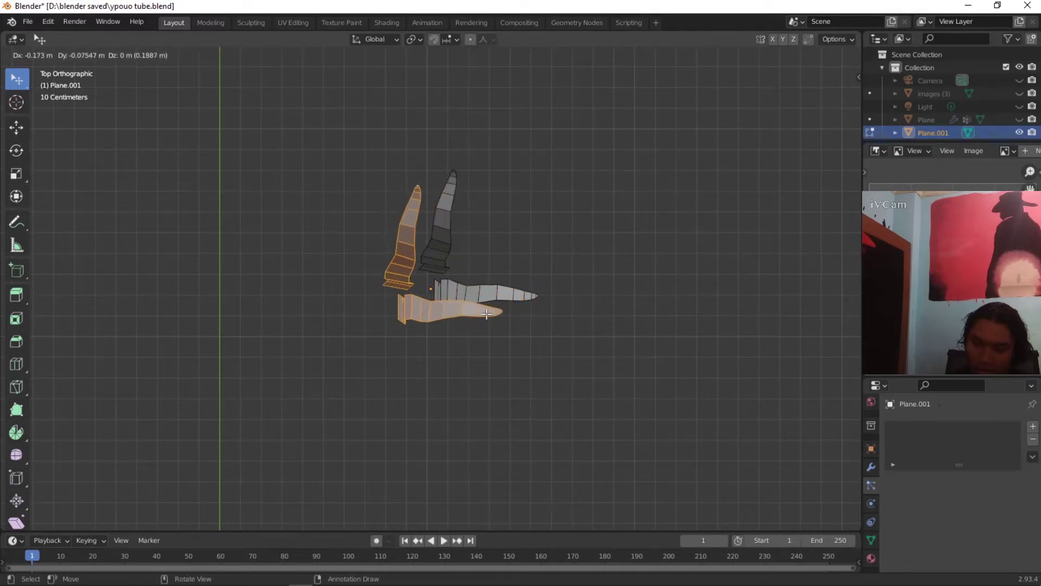
click(496, 311)
text(r-144)
key(Return)
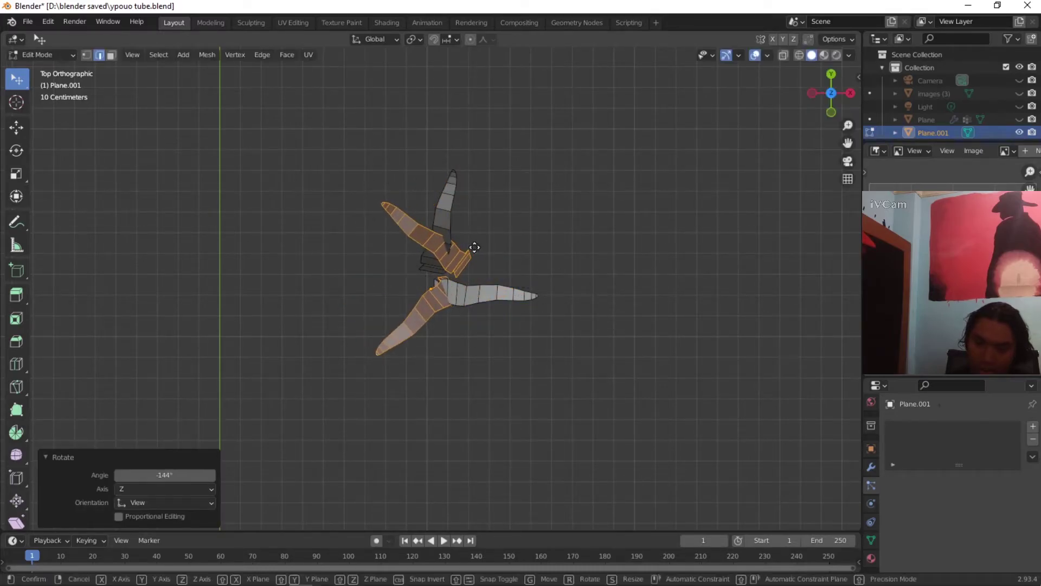
key(g)
click(440, 266)
middle_drag(439, 266, 440, 173)
Step: Scale the upright front blade of the clump to 0.662 and lower it back to the base
key(l)
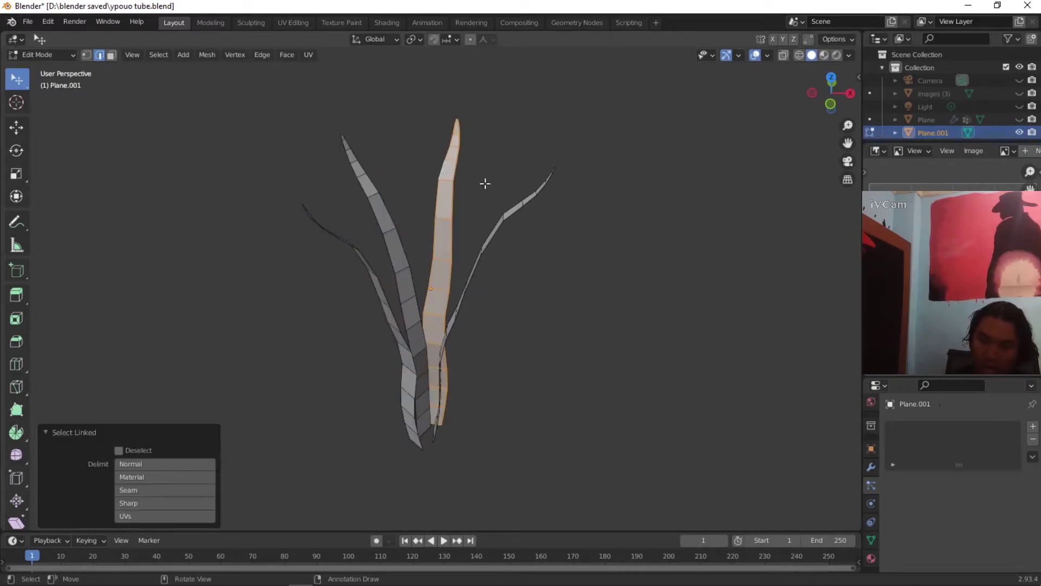
key(s)
click(548, 195)
key(g)
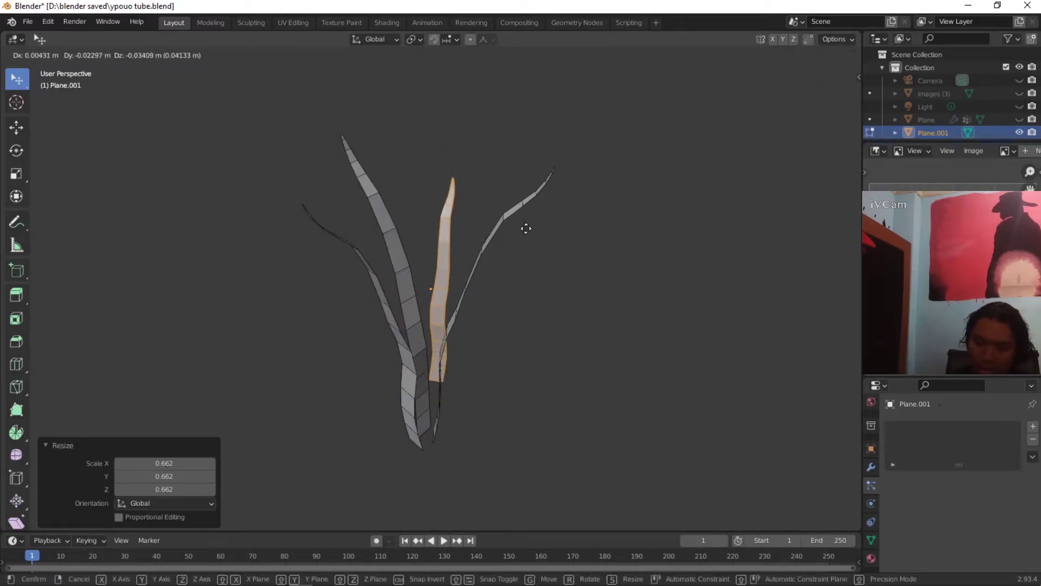
click(520, 254)
Step: Shrink the outward-curving short blade and move it by 0.065, -0.046 and -0.098 m back to the clump's base
key(alt+a)
key(l)
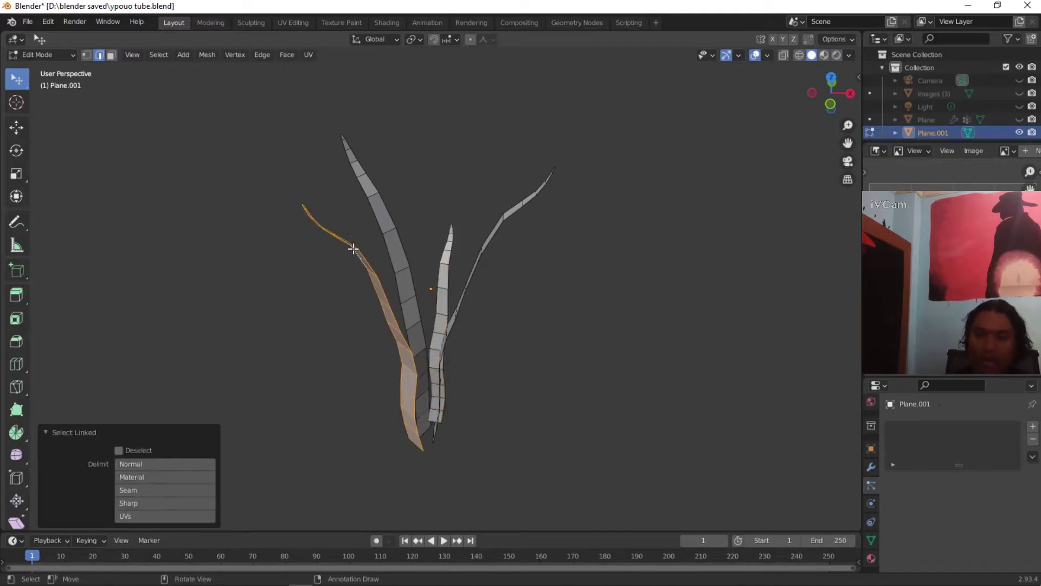
key(s)
click(501, 239)
key(g)
click(513, 267)
middle_drag(514, 267, 564, 255)
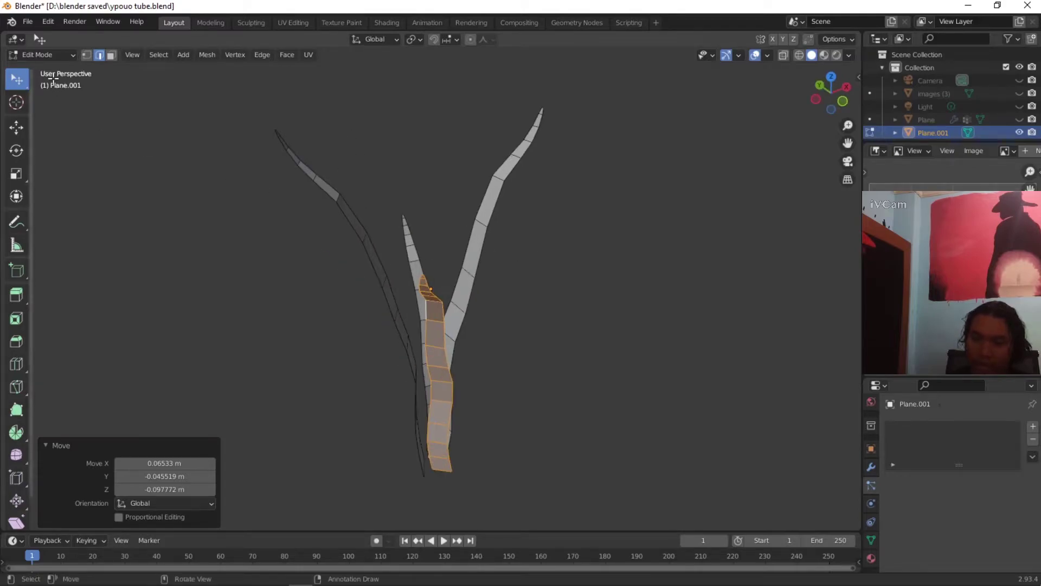
Step: Bend the tip of the tall dark blade outward and down using proportional editing with Sharp falloff and size 0.62
key(ctrl+z)
key(ctrl+z)
key(ctrl+z)
key(ctrl+z)
key(ctrl+z)
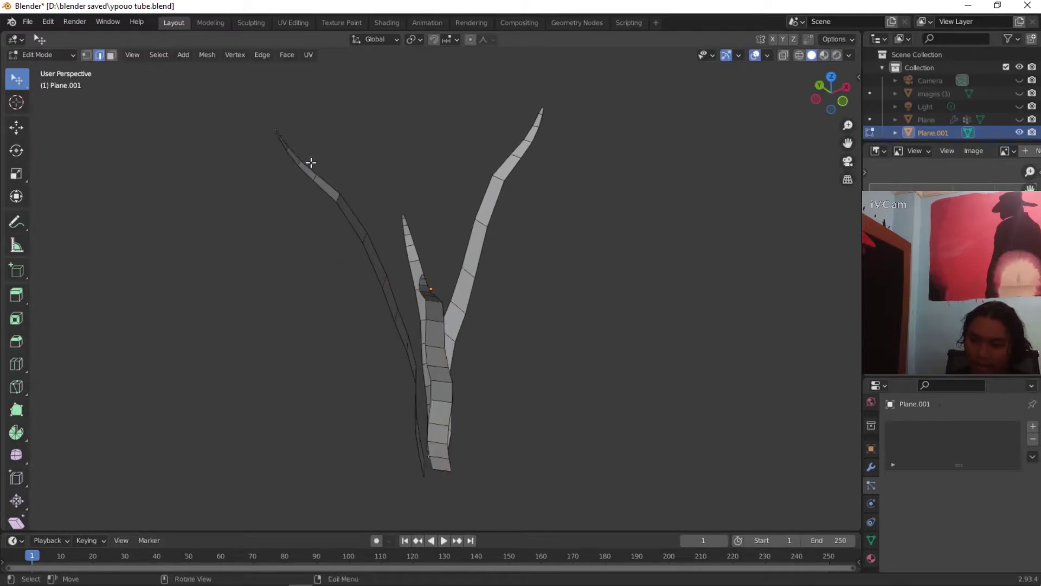
key(g)
key(Escape)
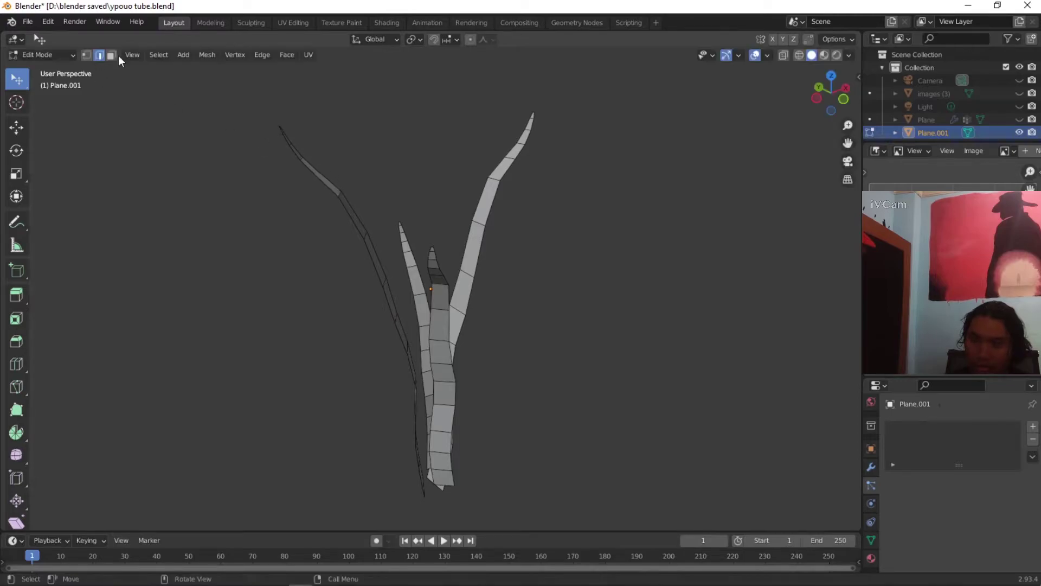
key(g)
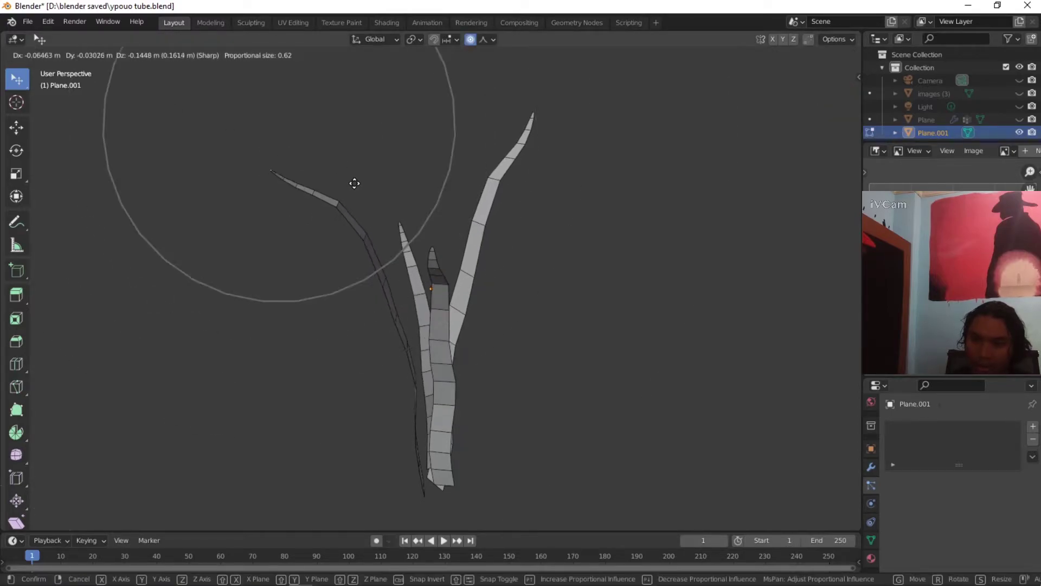
click(356, 195)
Step: Adjust the upper bend of the opposite tall blade by moving one of its cross edges with proportional editing
click(499, 173)
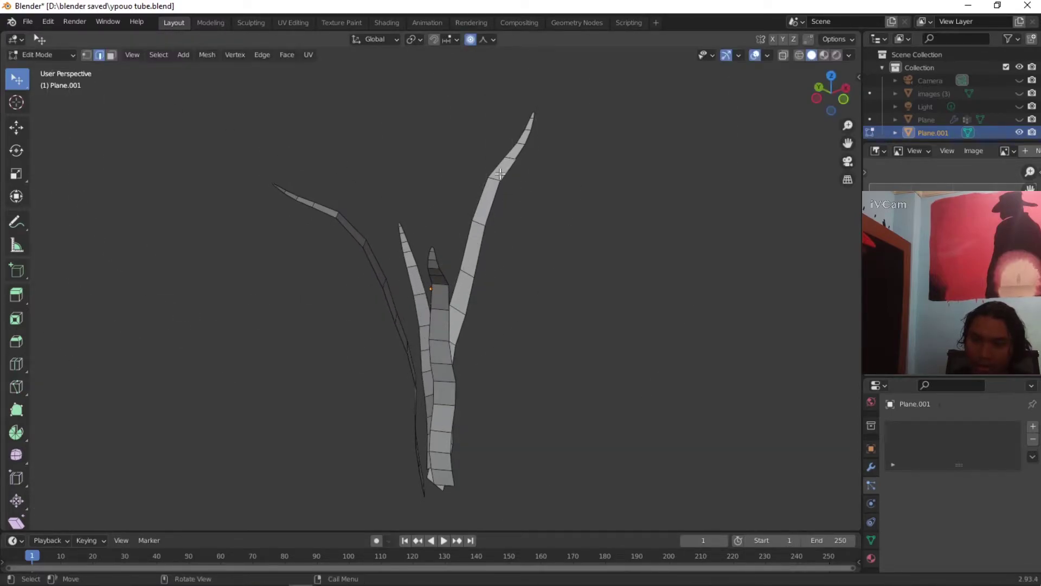
key(g)
click(480, 175)
middle_drag(432, 279, 431, 223)
key(Tab)
key(Tab)
Step: Duplicate that tall blade about 0.22 m outside the clump and hide all the other blades
click(481, 227)
key(l)
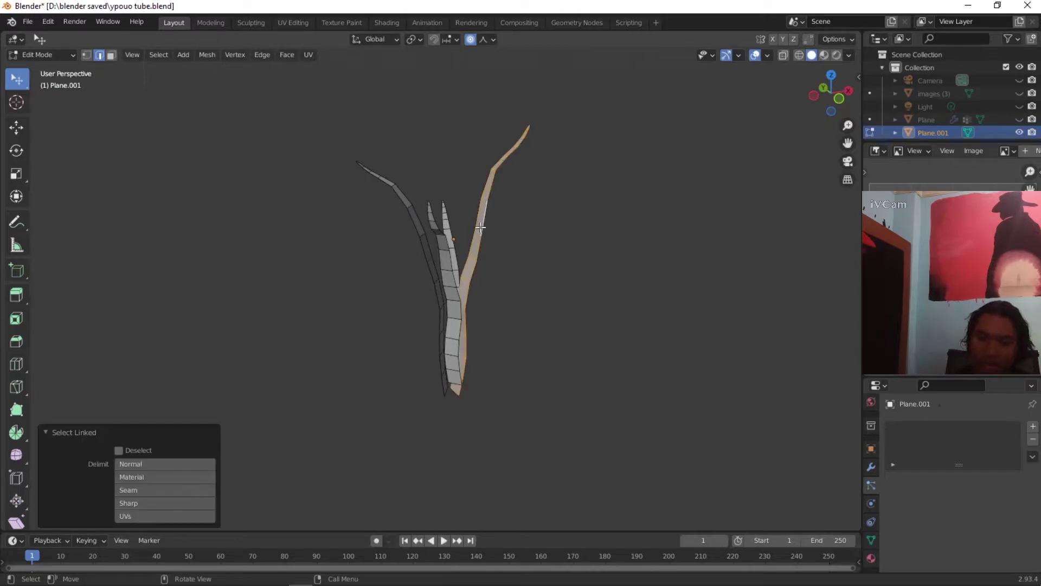
key(shift+d)
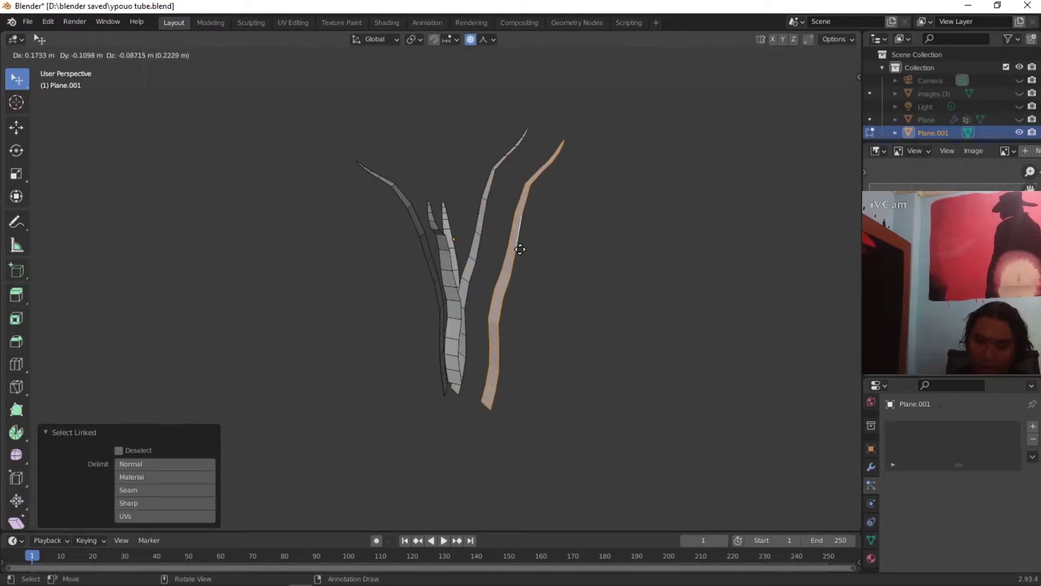
click(520, 248)
key(shift+h)
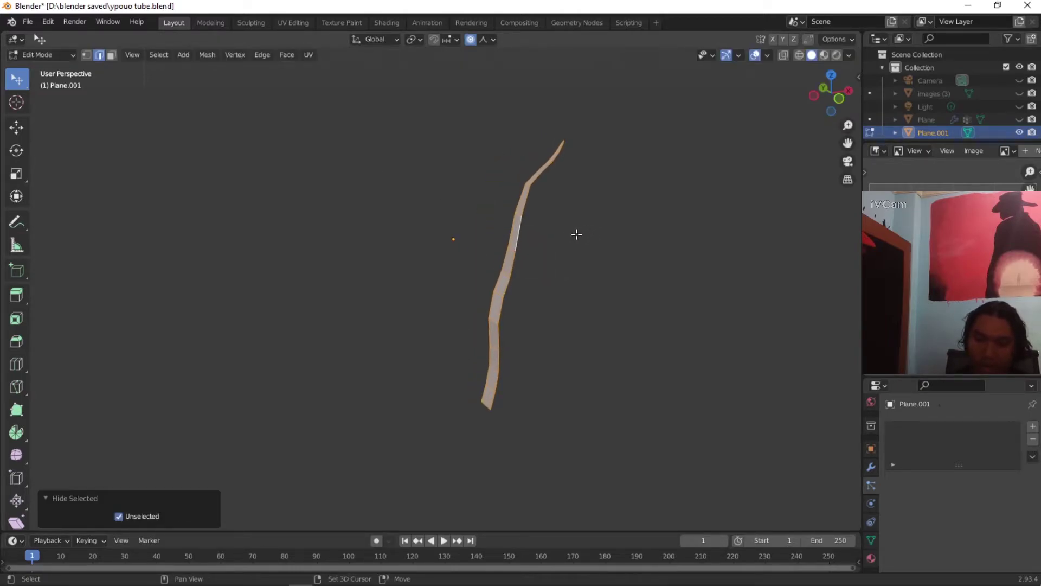
click(46, 54)
click(64, 86)
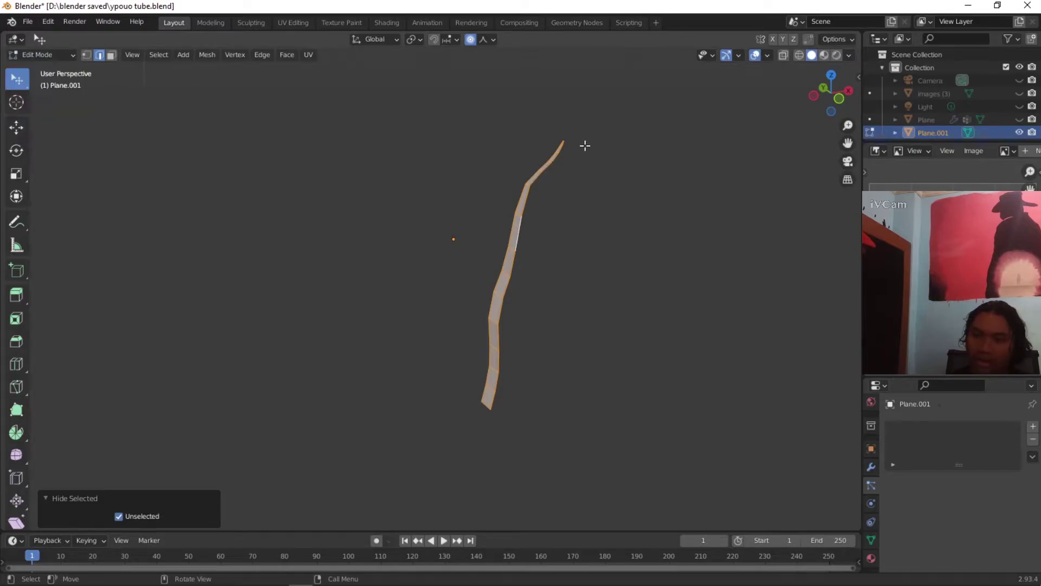
Step: Move the isolated blade's tip by about 0.188, -0.149 and -0.177 m with Sharp proportional falloff at size 0.826
click(564, 142)
key(g)
click(582, 138)
middle_drag(612, 168, 525, 174)
click(840, 101)
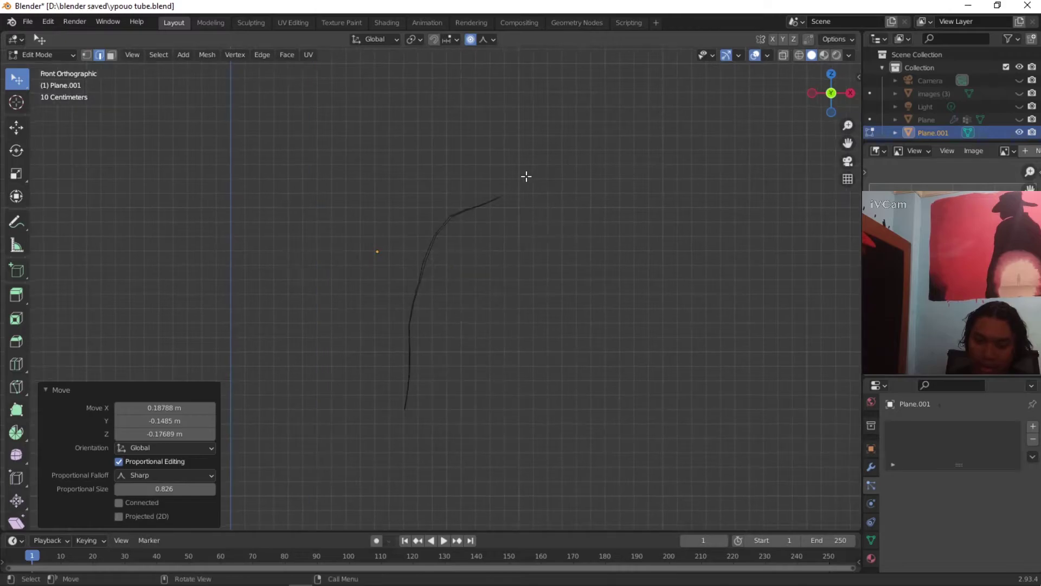
Step: Arch the blade outward and down in front view by moving its tip with Sharp proportional falloff at size 1.33
key(g)
scroll(577, 245, down, 5)
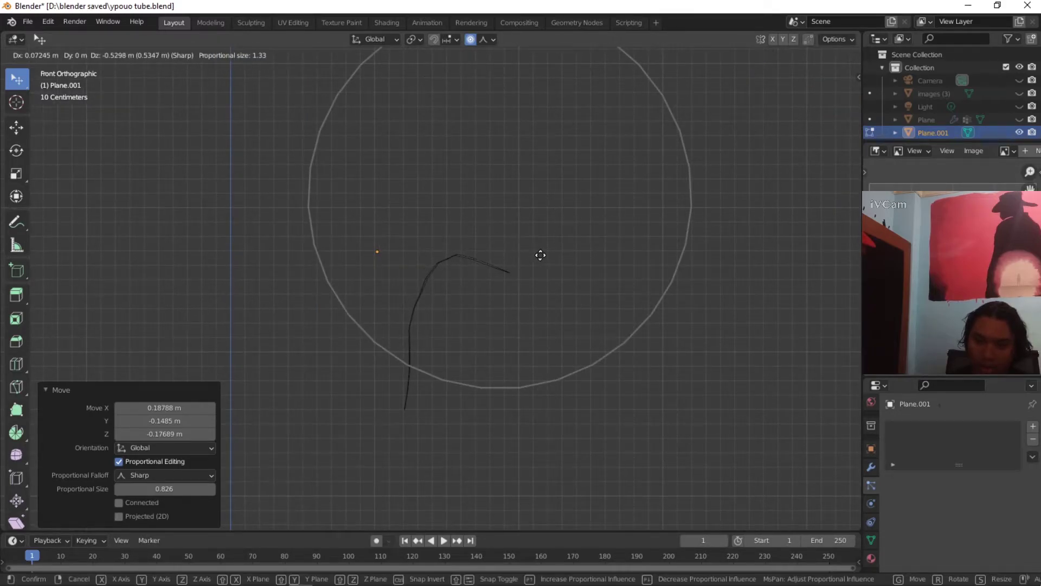
click(545, 254)
key(g)
click(468, 269)
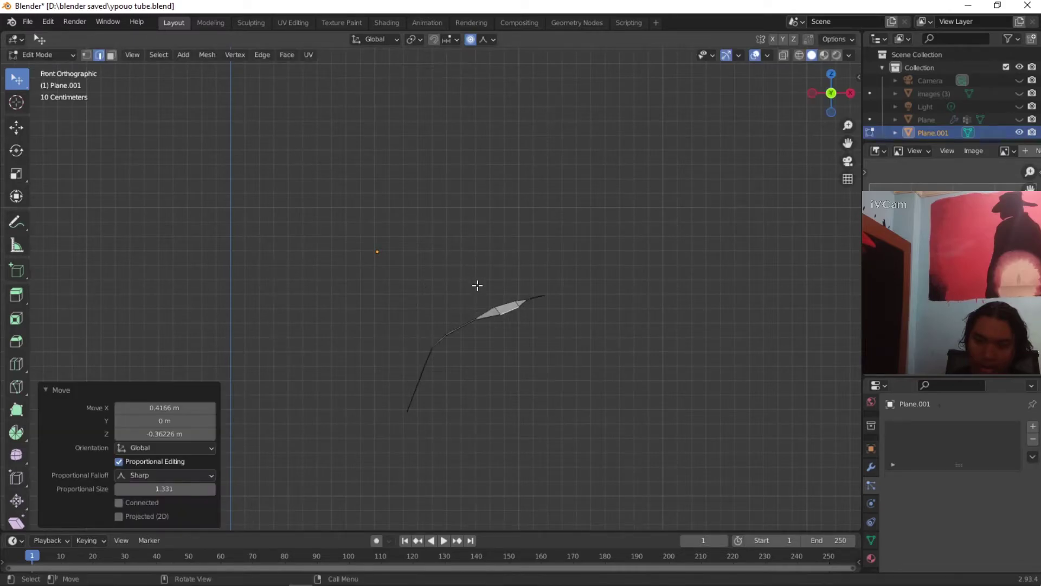
key(g)
click(453, 265)
middle_drag(495, 263, 481, 301)
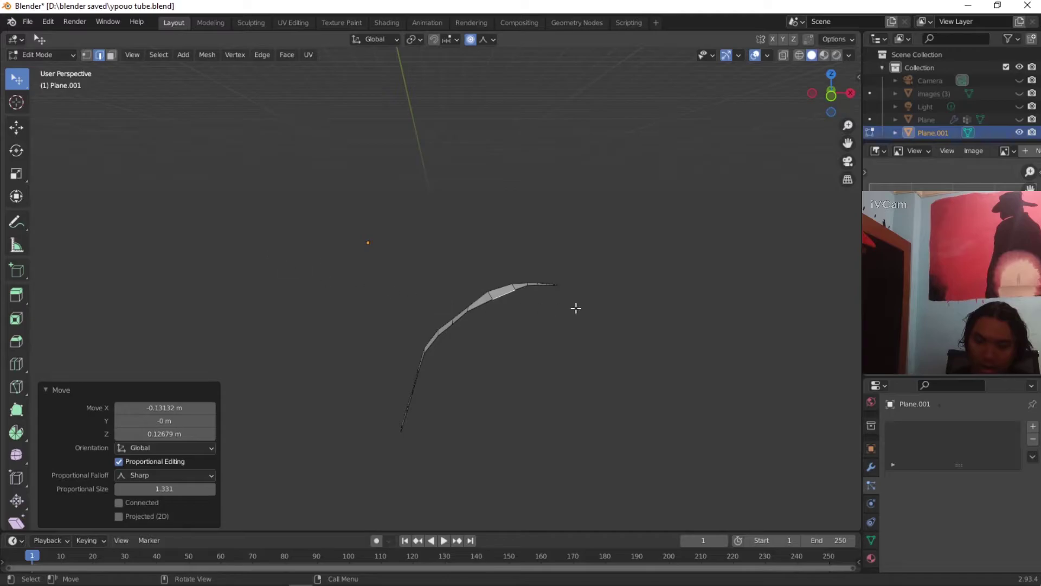
Step: Raise the end of the arched blade slightly with several small proportional moves to smooth its curve
key(g)
click(547, 262)
key(g)
click(544, 255)
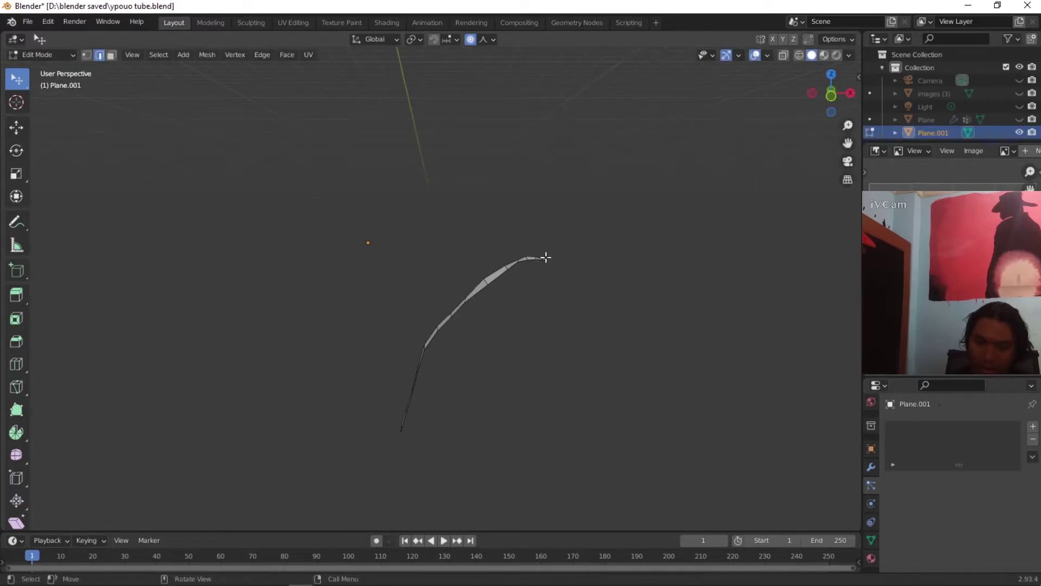
key(g)
click(540, 247)
Step: Curve the blade sideways by moving an edge near its tip with Sharp proportional falloff at size 1.33
middle_drag(578, 281, 648, 337)
click(453, 222)
key(g)
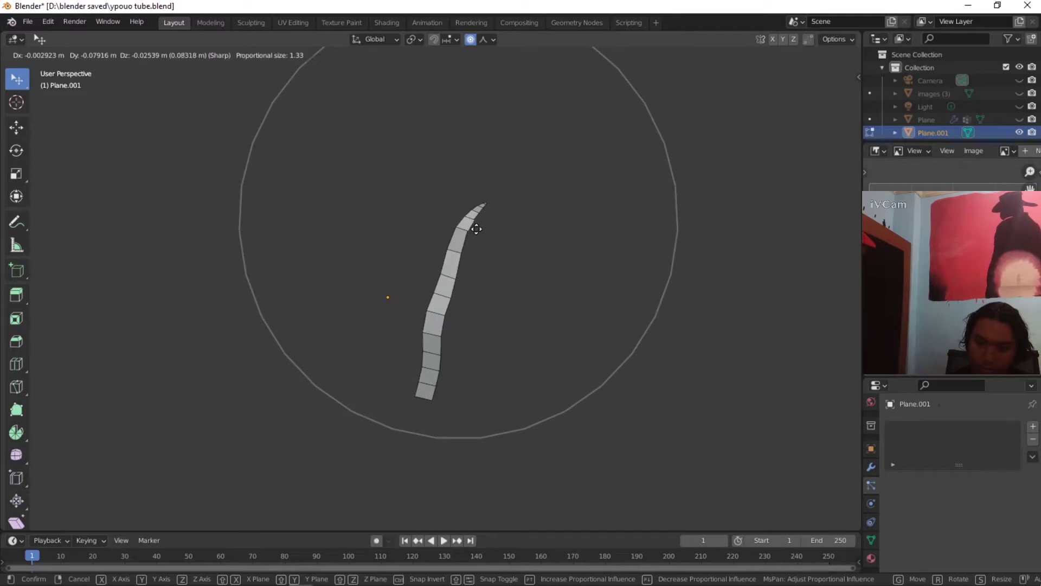
click(489, 233)
middle_drag(554, 260, 499, 246)
key(Tab)
key(Tab)
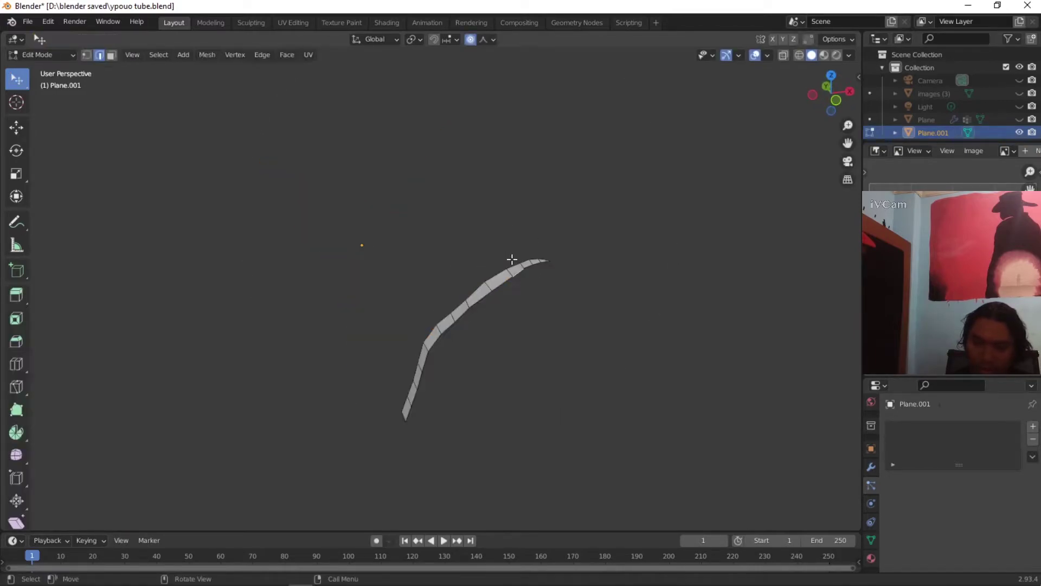
Step: Reveal the hidden blades, select the entire arched blade and turn off proportional editing
key(shift+h)
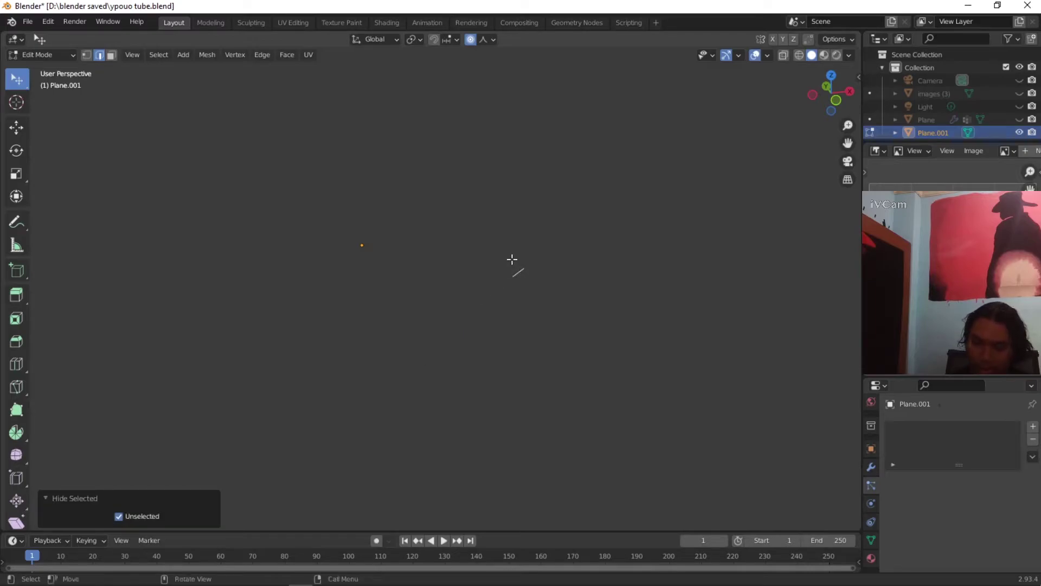
key(ctrl+z)
key(alt+h)
middle_drag(588, 293, 521, 277)
key(alt+a)
key(l)
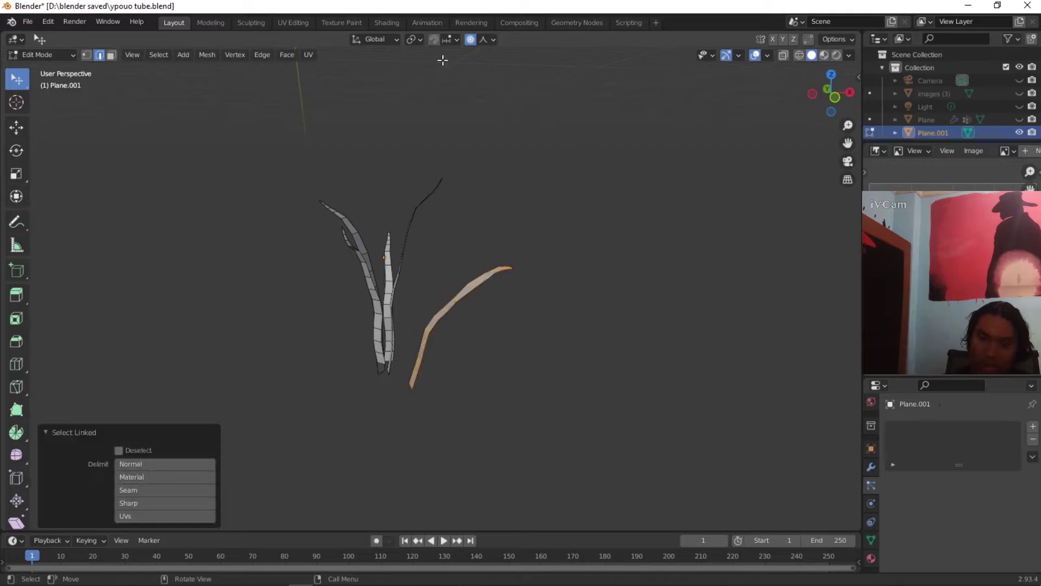
middle_drag(502, 194, 574, 240)
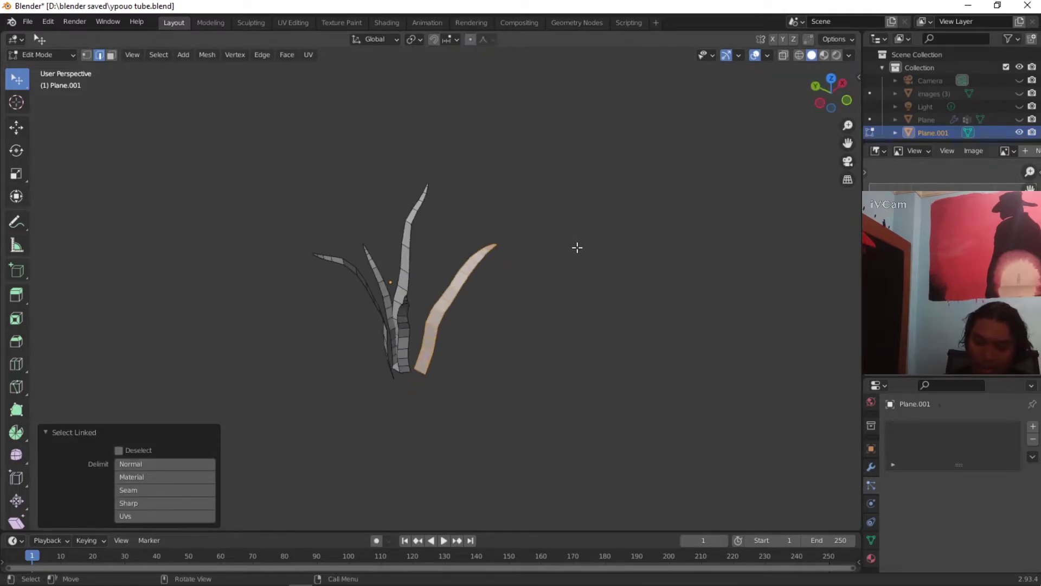
Step: Move the selected arched blade in toward the base of the clump and adjust its overall scale
key(g)
click(555, 252)
middle_drag(557, 285, 504, 288)
key(g)
click(530, 231)
key(s)
click(597, 230)
Step: Scale the arched blade along the Z axis and shift it down to line up with the clump's base
middle_drag(597, 230, 601, 211)
key(s)
key(z)
click(602, 253)
mouse_move(583, 282)
middle_down()
mouse_move(586, 258)
mouse_move(578, 276)
middle_up()
key(g)
click(542, 320)
mouse_move(542, 320)
middle_down()
mouse_move(534, 342)
mouse_move(539, 320)
middle_up()
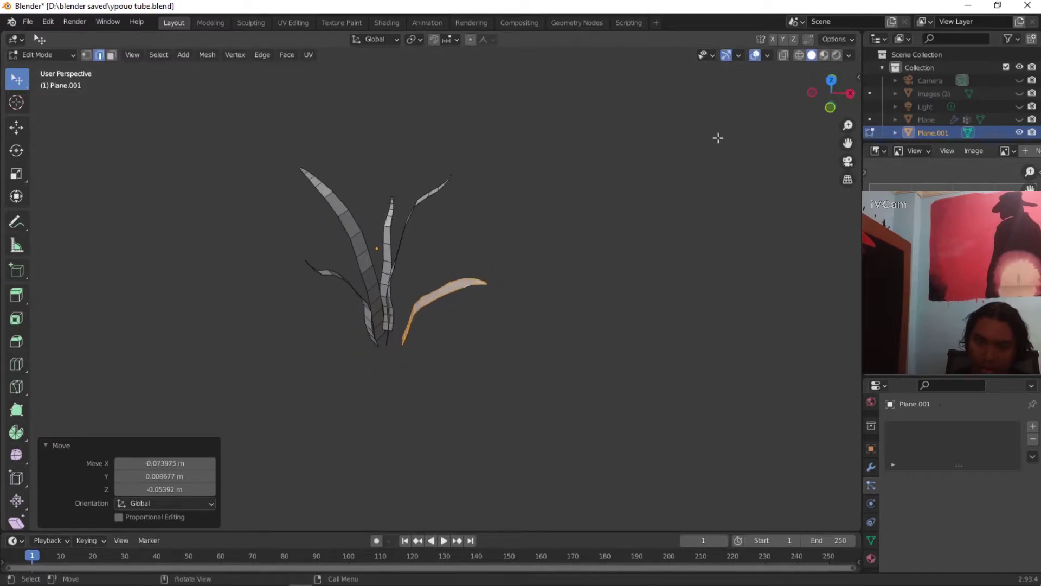
Step: Duplicate the arched blade in top view, rotate the copy 127° about Z and place it behind the clump's centre
click(830, 81)
key(shift+d)
click(453, 158)
key(r)
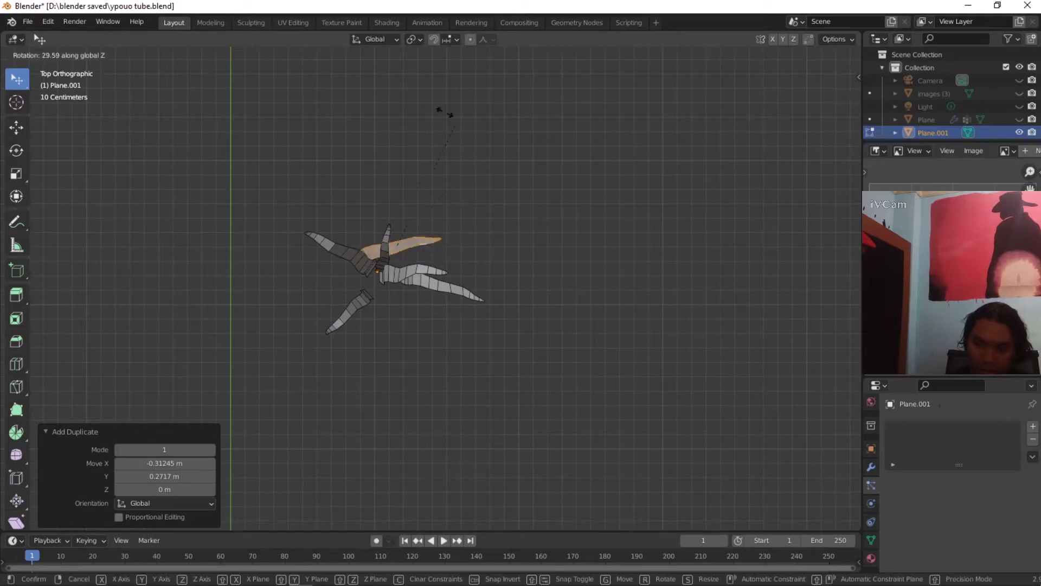
key(Escape)
key(g)
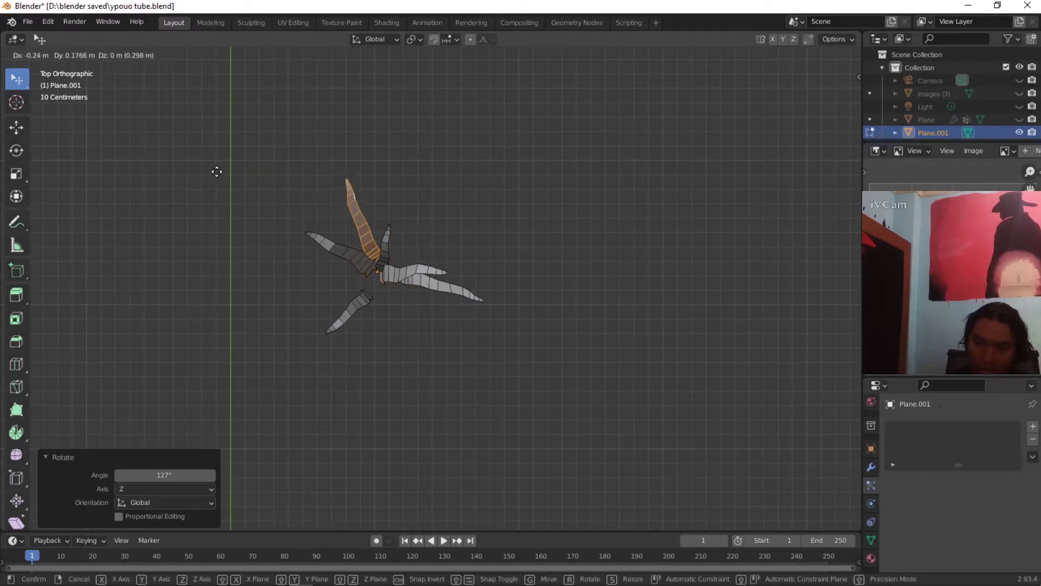
click(204, 157)
Step: Duplicate the rear blade, rotate the copy -60.9° about Z and place it on the clump's negative X side
key(shift+d)
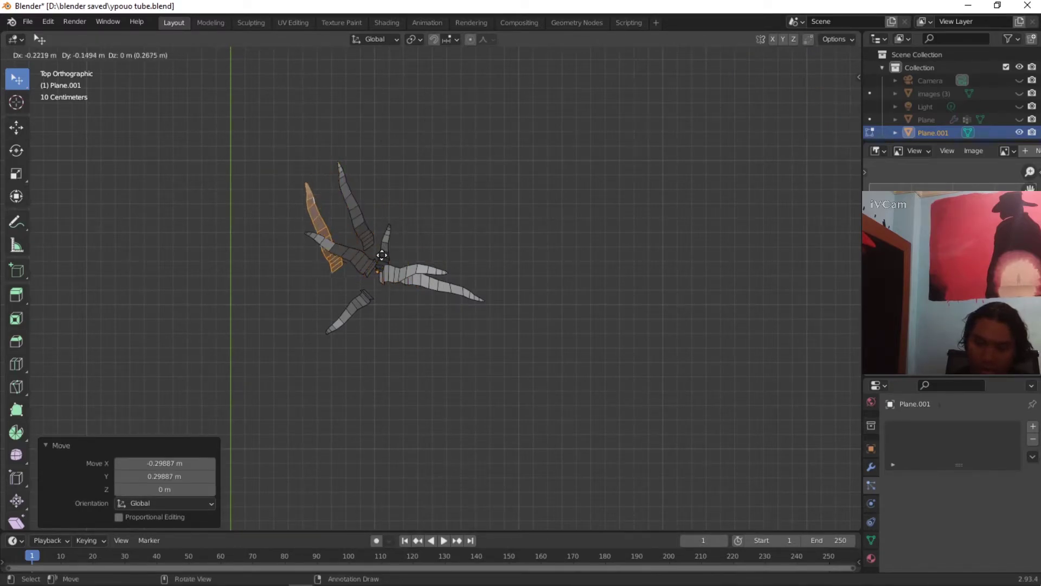
click(343, 293)
key(r)
key(Escape)
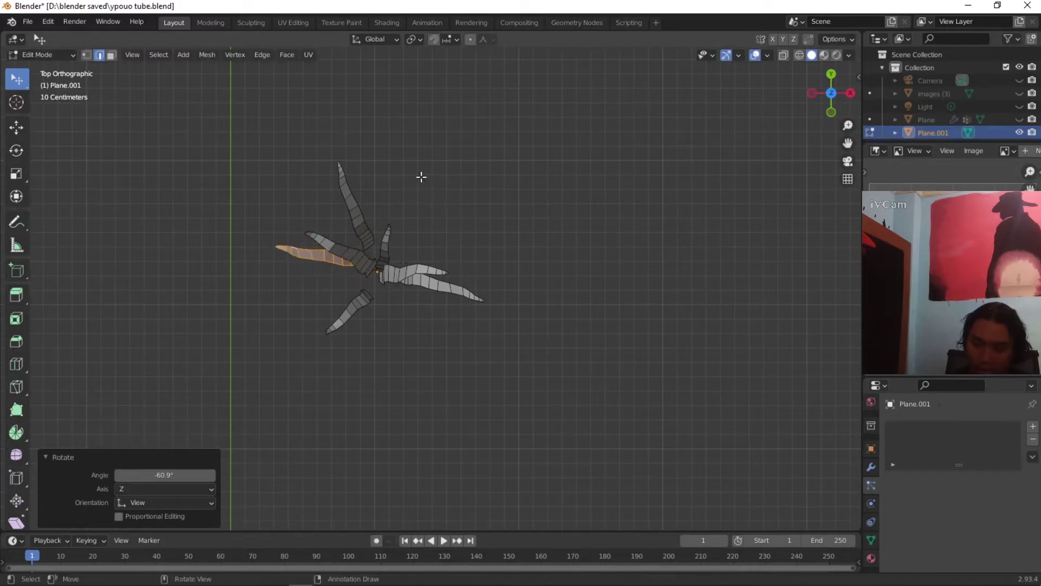
key(g)
click(431, 216)
Step: Duplicate the original arched blade in top view, rotate the copy toward negative Y and position it at the clump's front
middle_drag(430, 216, 461, 267)
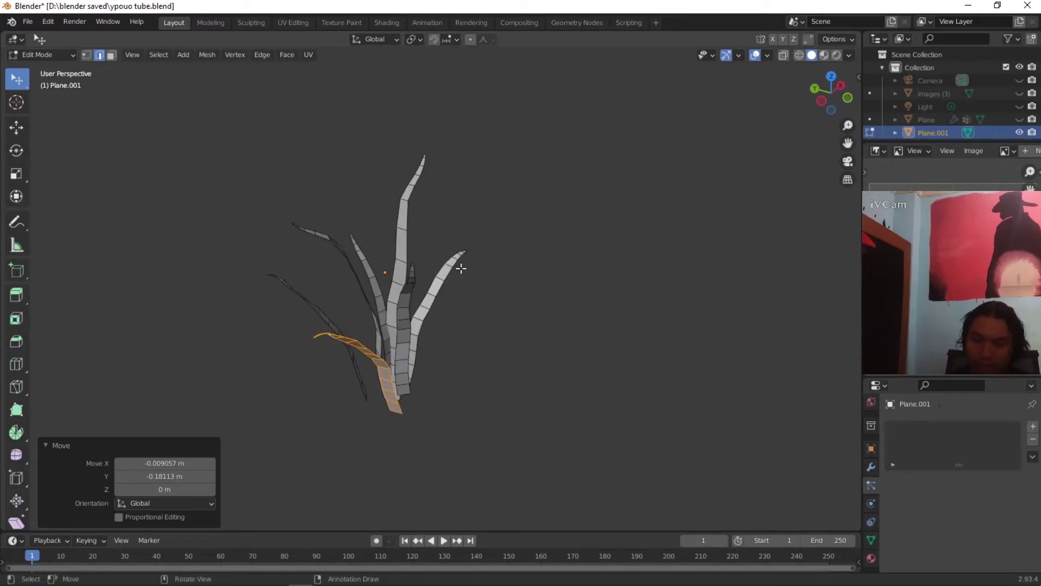
click(458, 268)
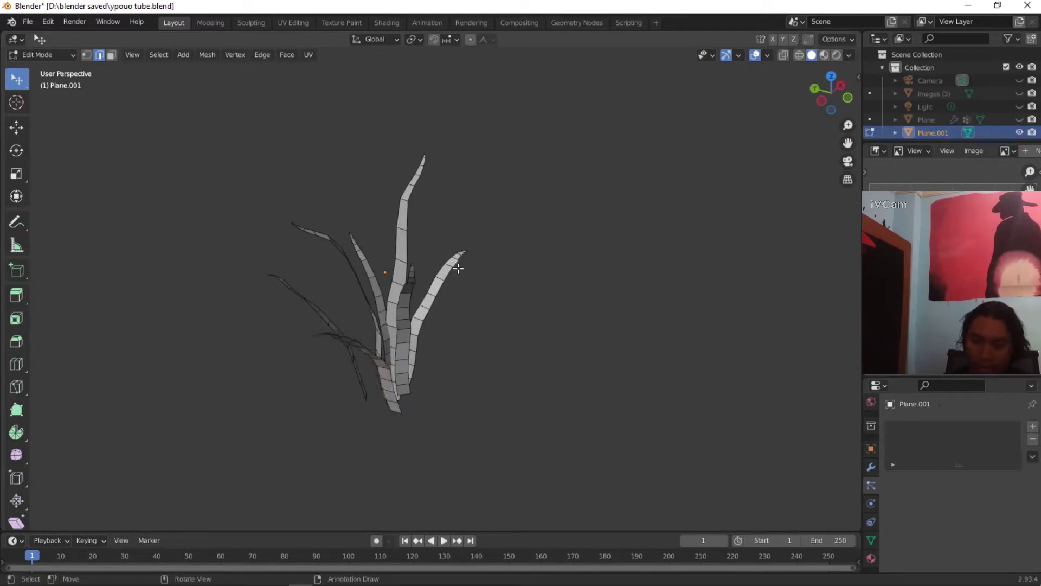
key(l)
click(829, 78)
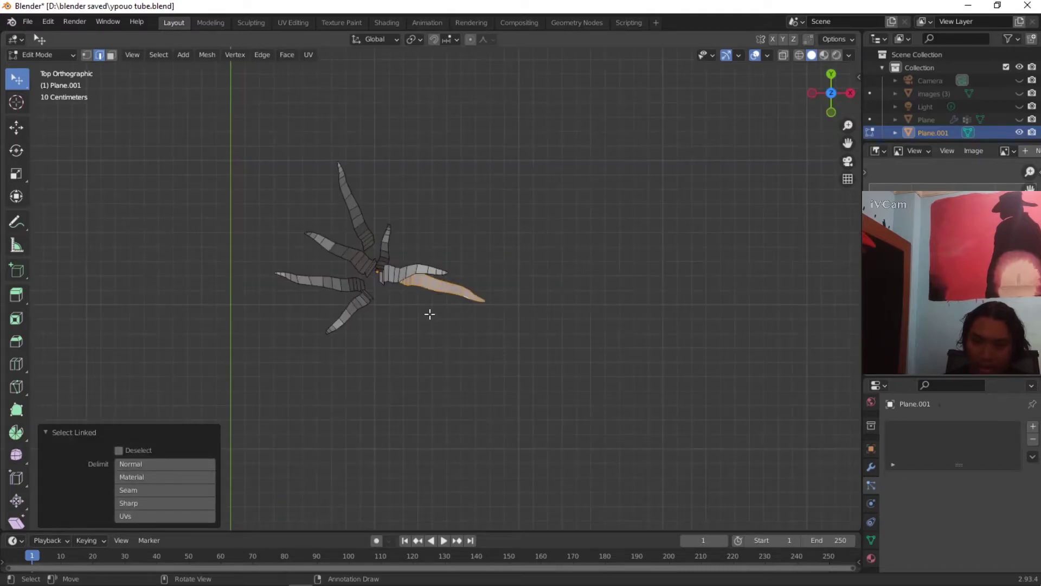
key(shift+d)
key(Escape)
key(r)
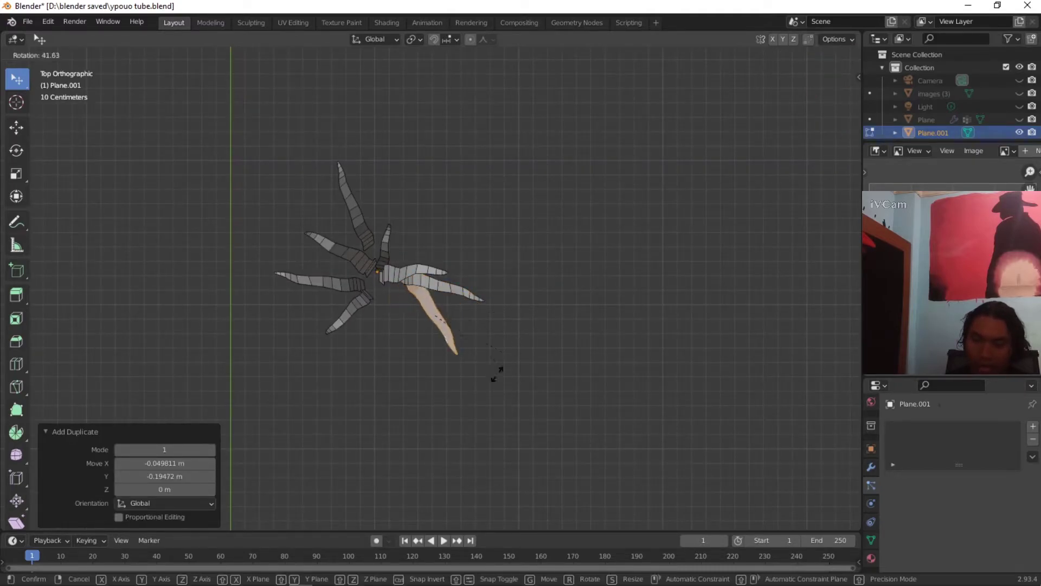
click(471, 382)
key(g)
click(437, 404)
Step: Scale the new front blade along the Z axis, reposition it at the clump's base and deselect it
middle_drag(437, 405, 633, 257)
key(s)
key(z)
click(569, 268)
middle_drag(570, 268, 574, 258)
key(g)
click(569, 293)
middle_drag(492, 291, 465, 291)
click(539, 300)
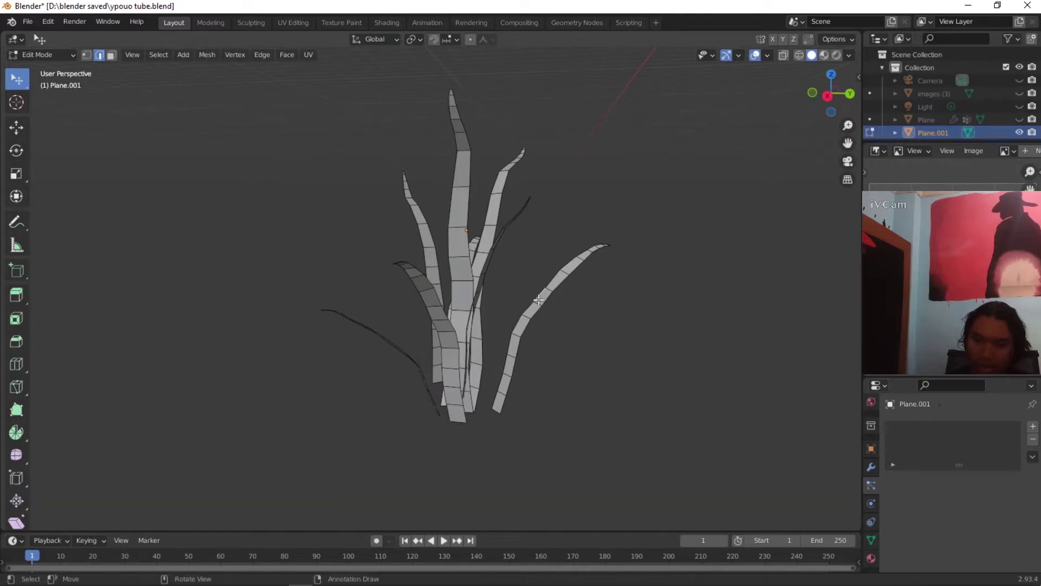
Step: Duplicate the rearmost blade in top view, rotate the copy and move it into the clump by about 0.2 m along X
click(830, 78)
key(l)
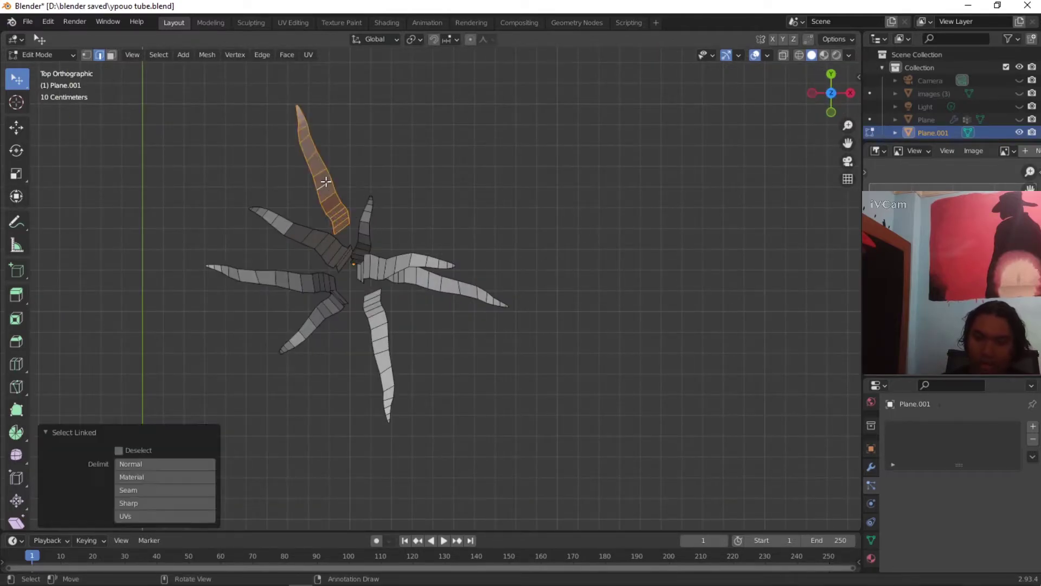
key(shift+d)
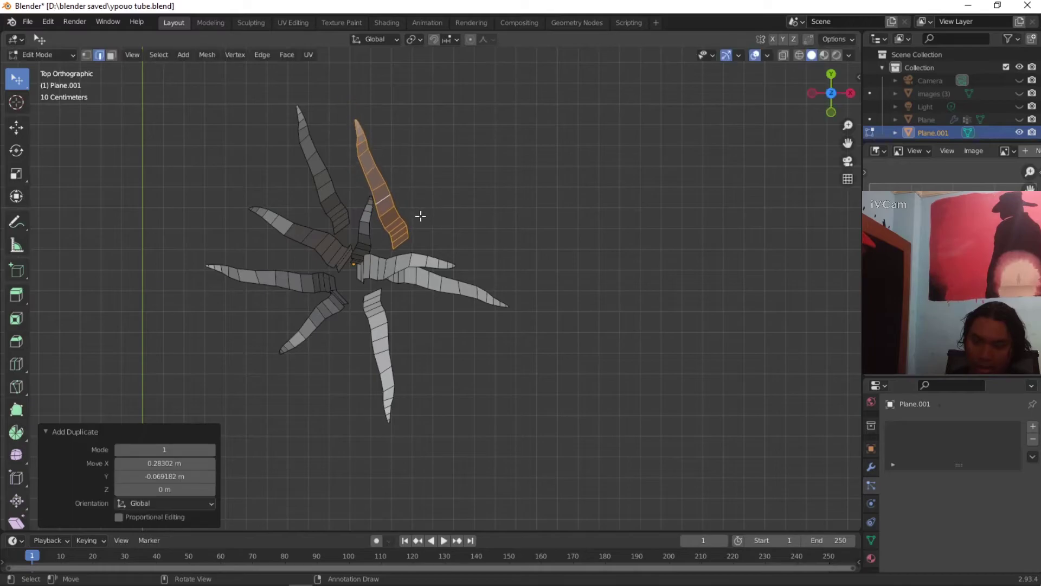
key(r)
click(423, 308)
key(g)
click(460, 316)
Step: Scale the latest blade copy along the Z axis, then return to Object Mode and deselect the clump
middle_drag(460, 316, 581, 255)
key(s)
key(z)
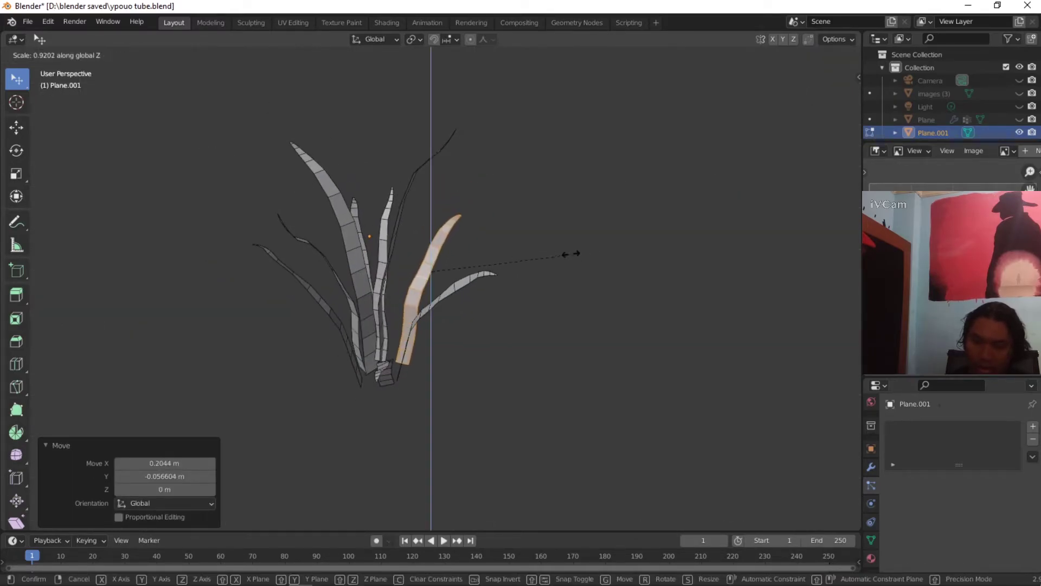
click(548, 269)
key(Tab)
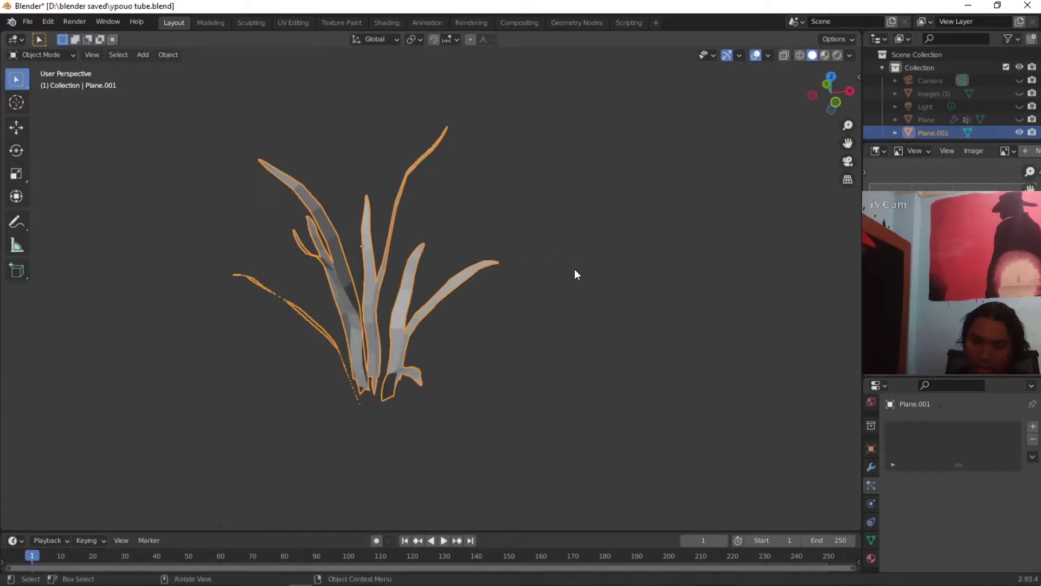
click(573, 270)
Step: Bring the hidden terrain, trees, rocks and camera back into view around the finished grass clump
middle_drag(421, 320, 431, 324)
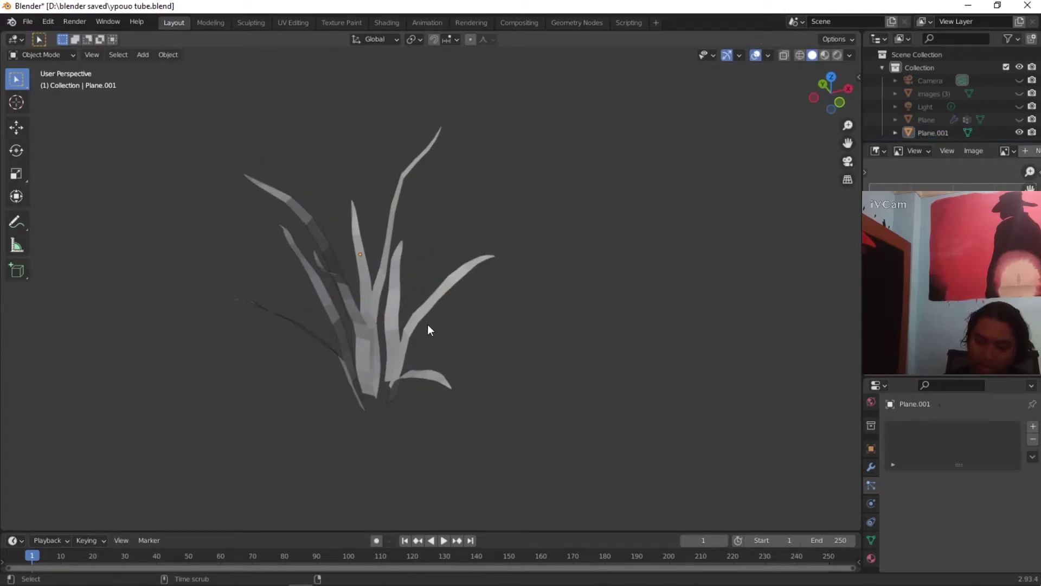
scroll(427, 325, down, 2)
scroll(456, 323, down, 3)
click(420, 312)
middle_drag(419, 313, 345, 197)
click(308, 187)
click(332, 190)
middle_drag(392, 303, 437, 312)
scroll(379, 310, down, 5)
scroll(431, 309, up, 2)
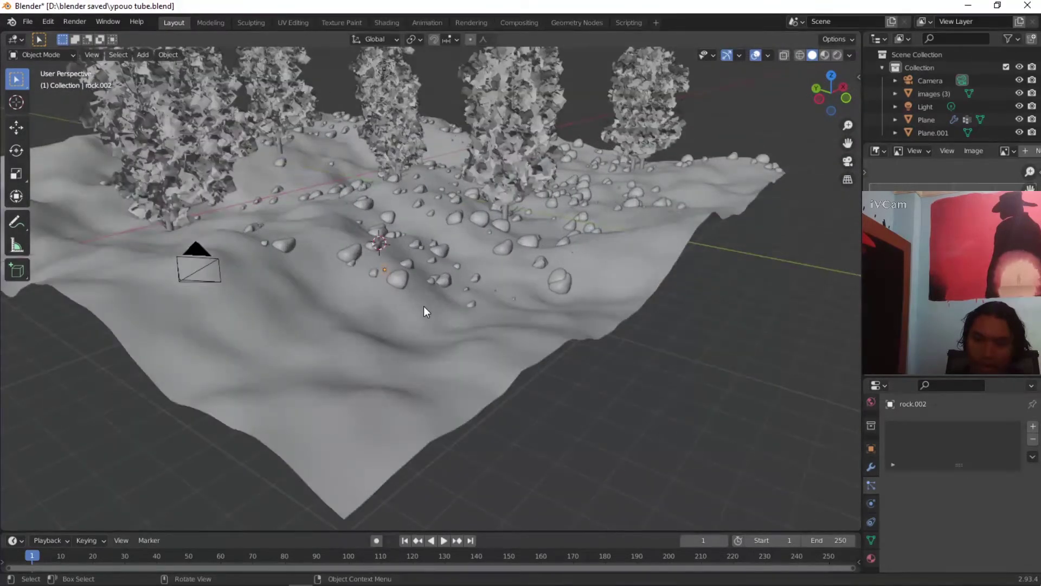
Step: Add a second particle system to the terrain plane and set its type to Hair
click(424, 306)
middle_drag(363, 310, 697, 277)
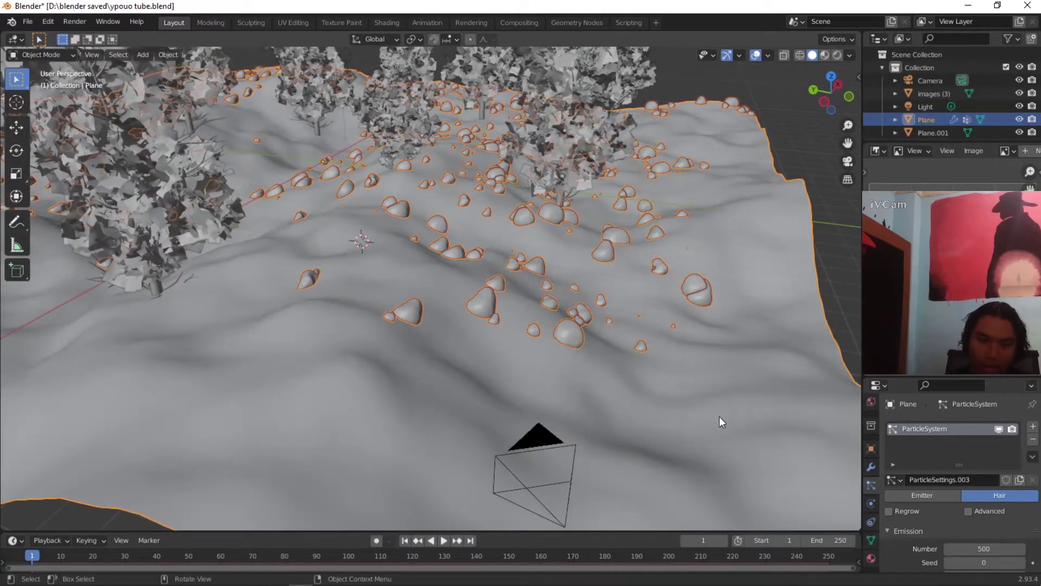
click(1032, 427)
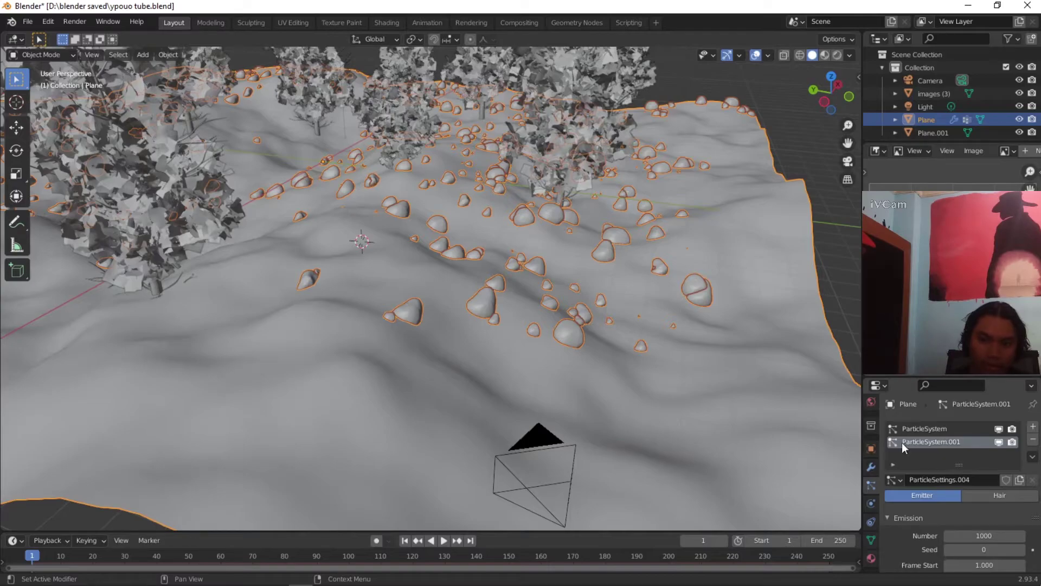
click(982, 494)
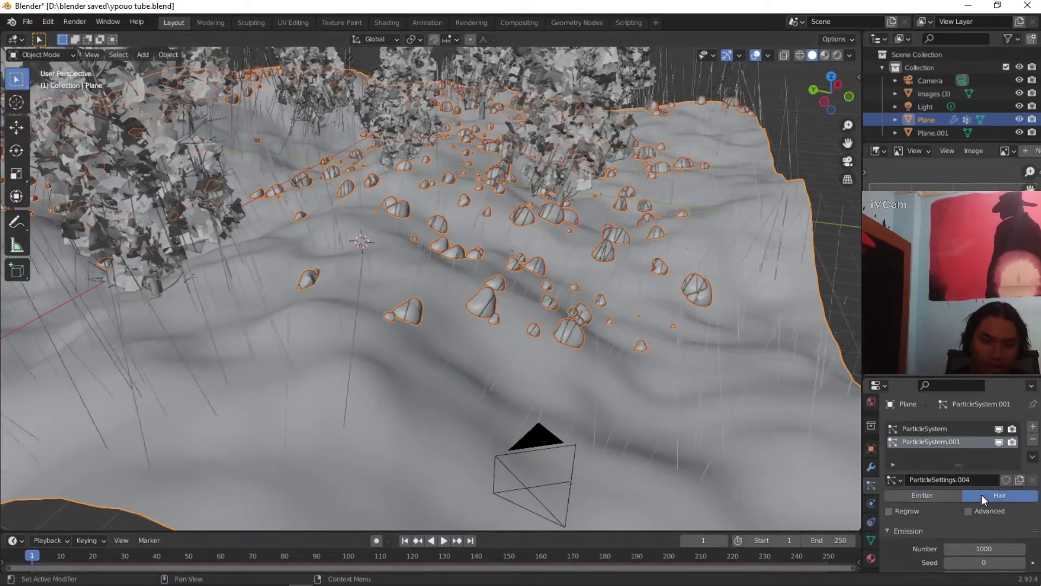
Step: Assign the vertex group "Group" to the new hair system's density
scroll(987, 500, down, 10)
scroll(982, 503, down, 6)
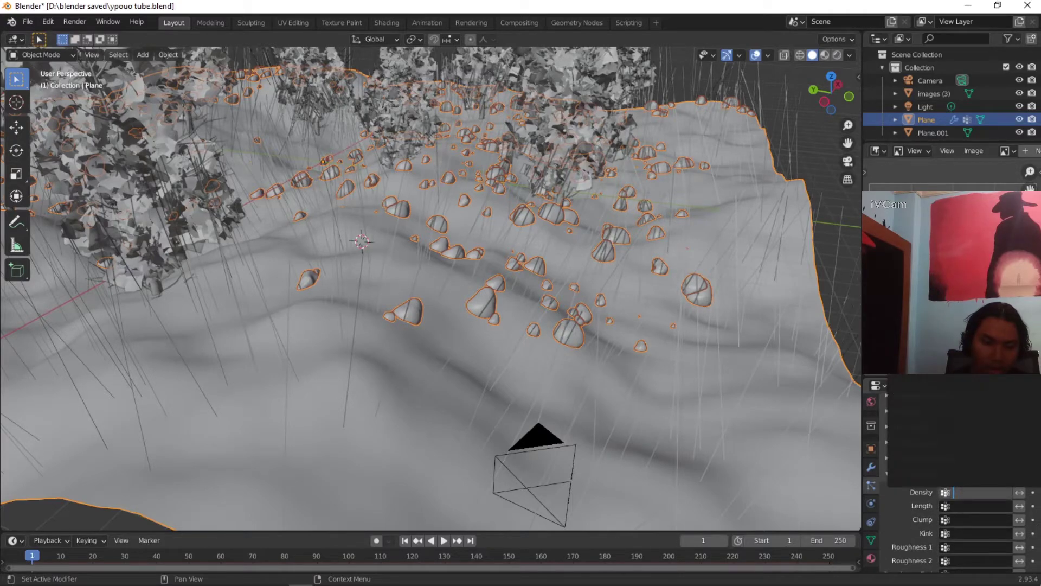
key(Return)
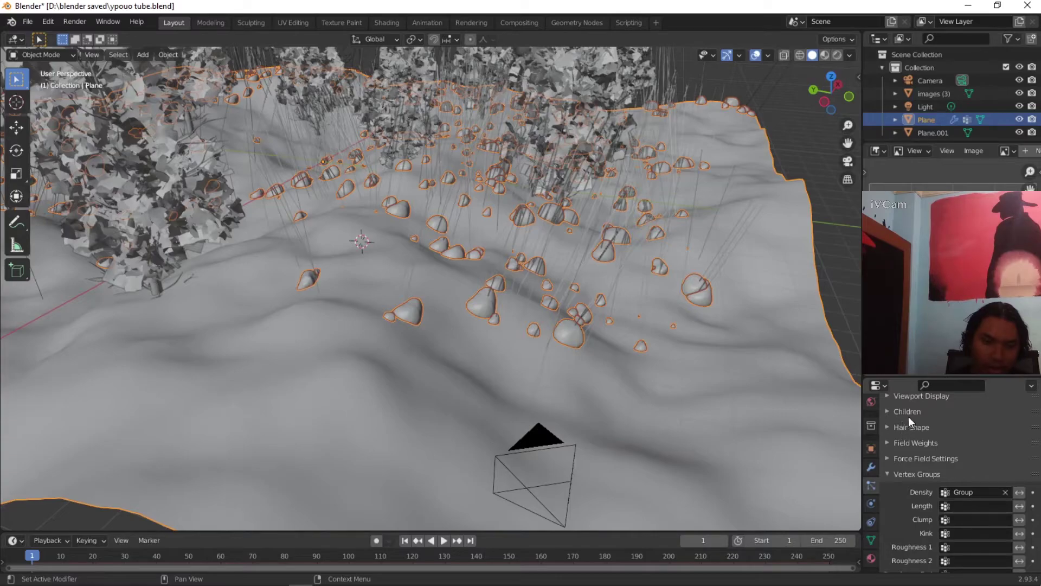
Step: Render the hair particles as Object, using the grass clump Plane.001 as the instance object
scroll(943, 445, down, 4)
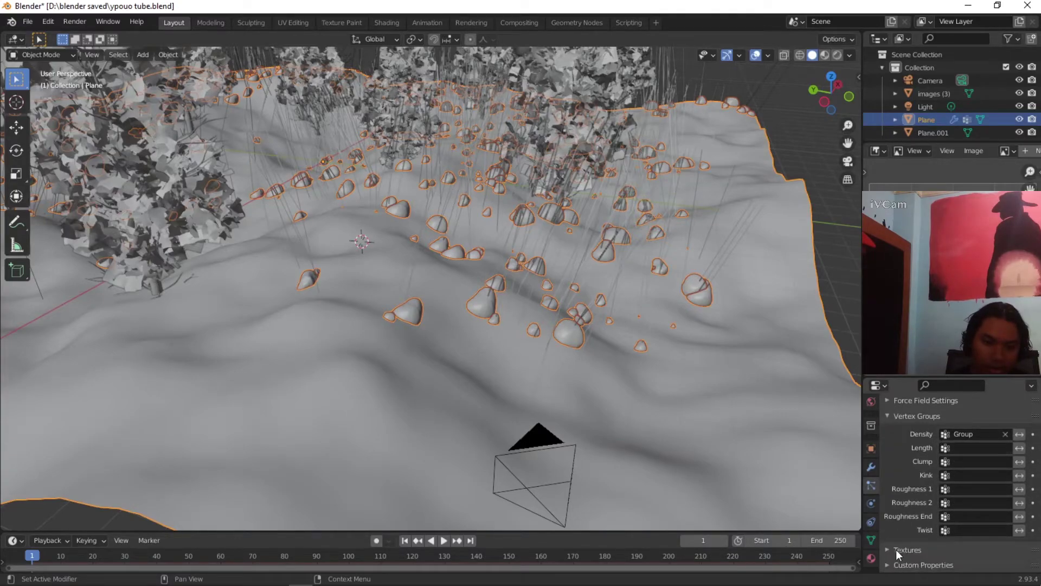
scroll(944, 523, up, 6)
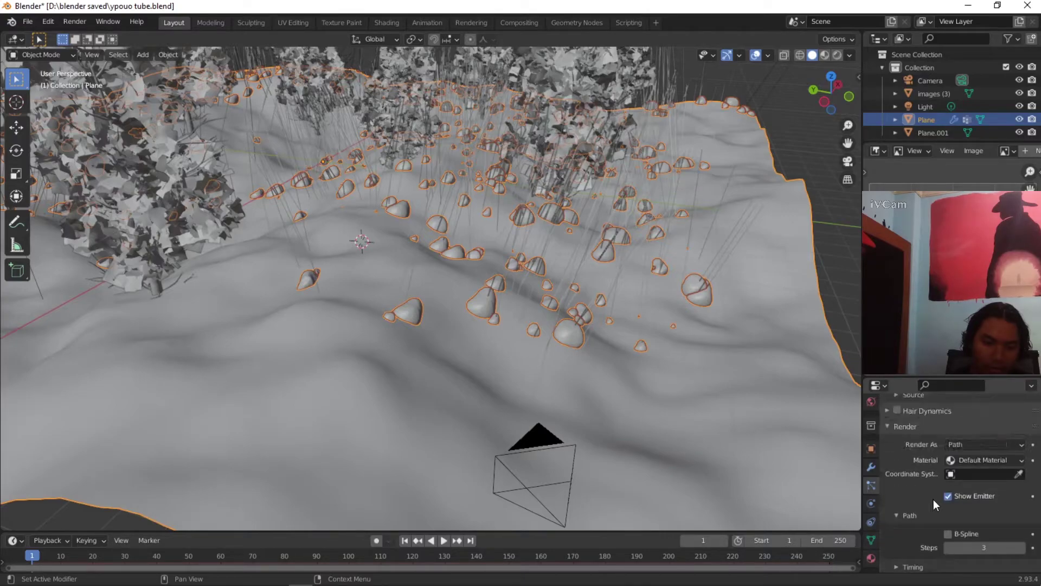
click(956, 444)
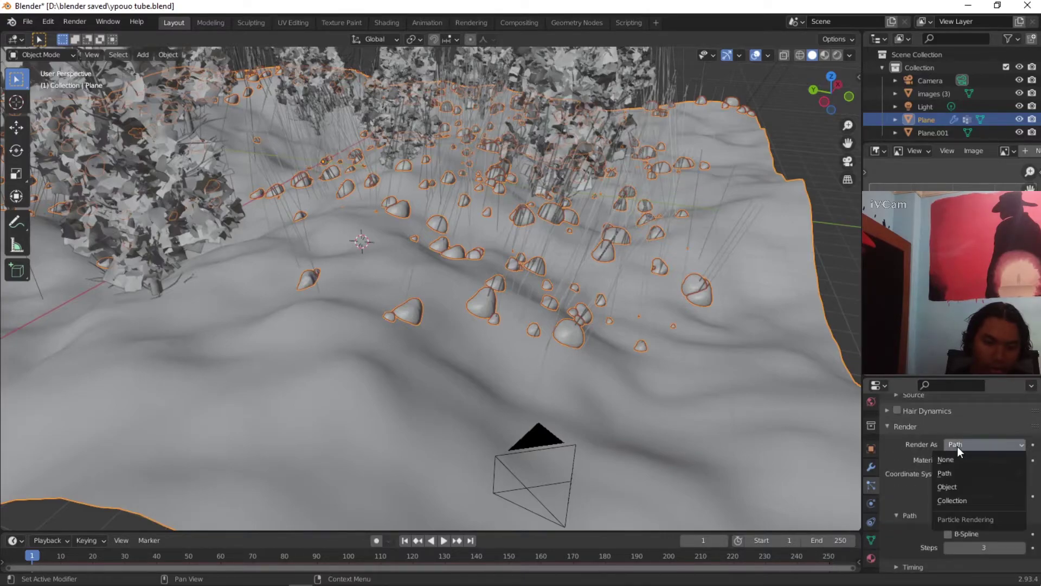
click(952, 488)
middle_drag(717, 426, 699, 353)
scroll(692, 353, up, 4)
click(1018, 536)
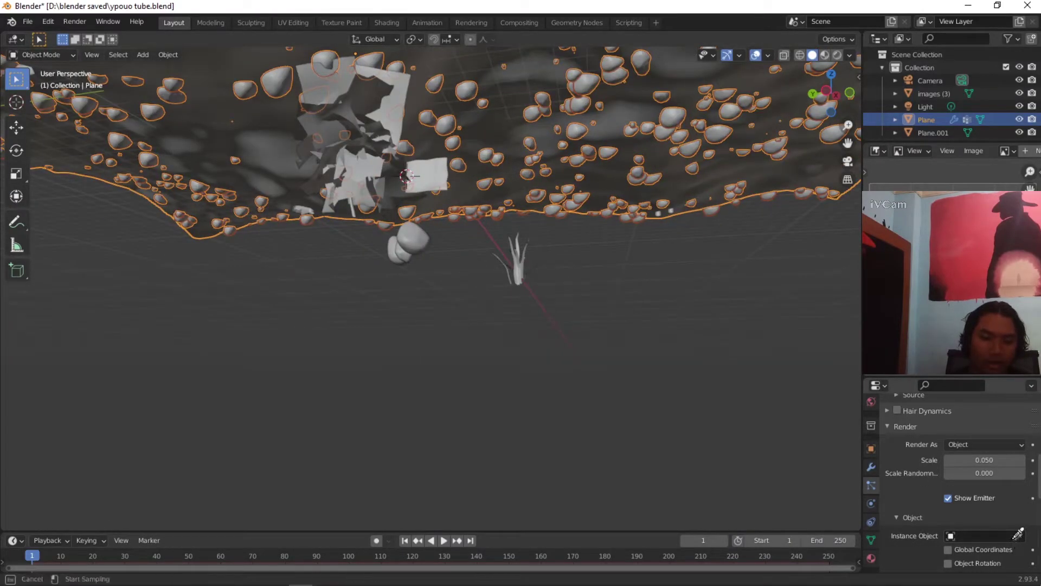
click(518, 251)
Step: Look through the camera and set the grass particle scale to 0.160
middle_drag(705, 254, 657, 294)
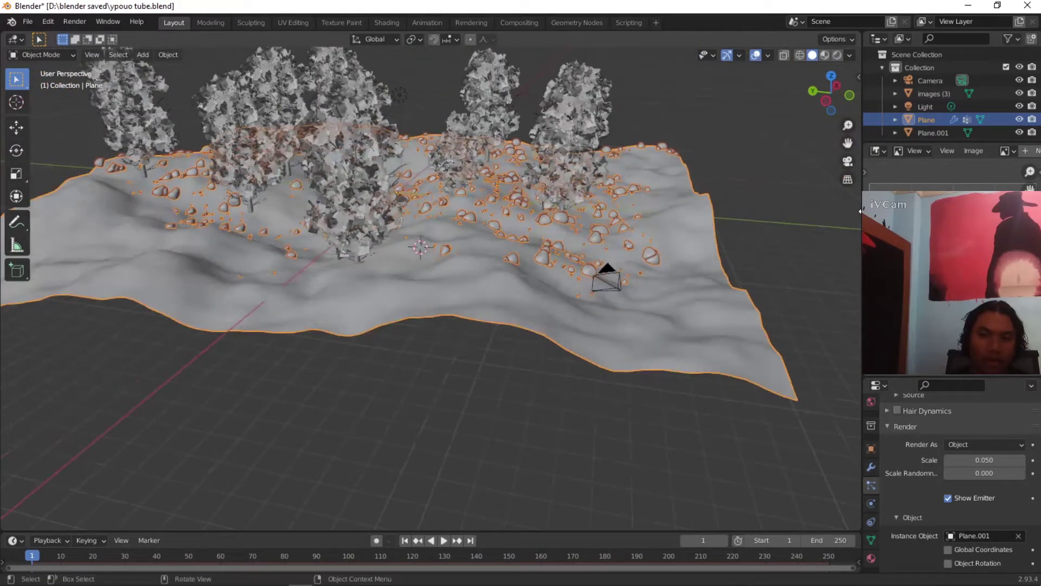
click(847, 161)
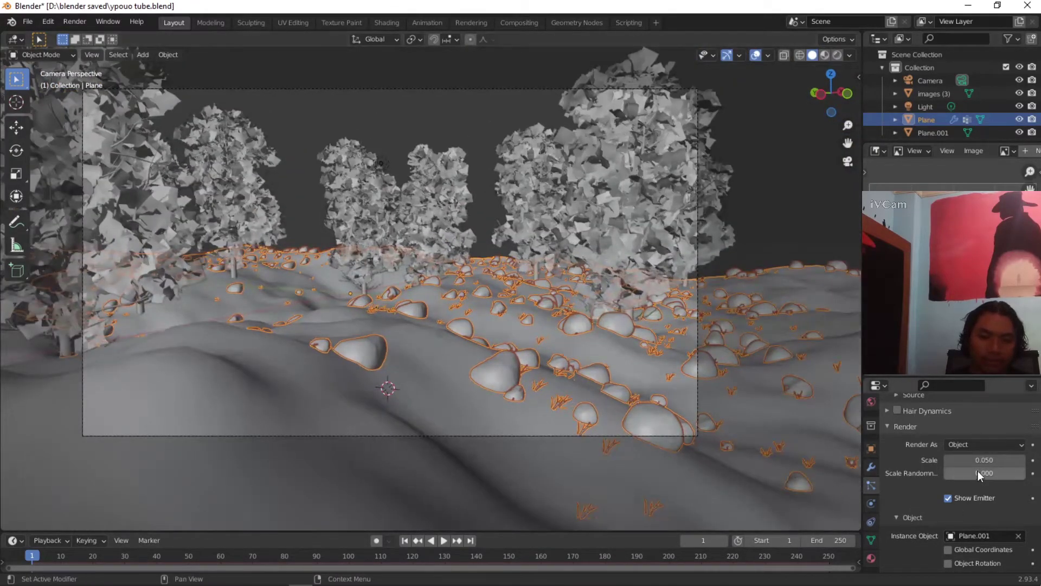
mouse_move(978, 461)
mouse_down()
mouse_move(1012, 462)
mouse_move(996, 461)
mouse_up()
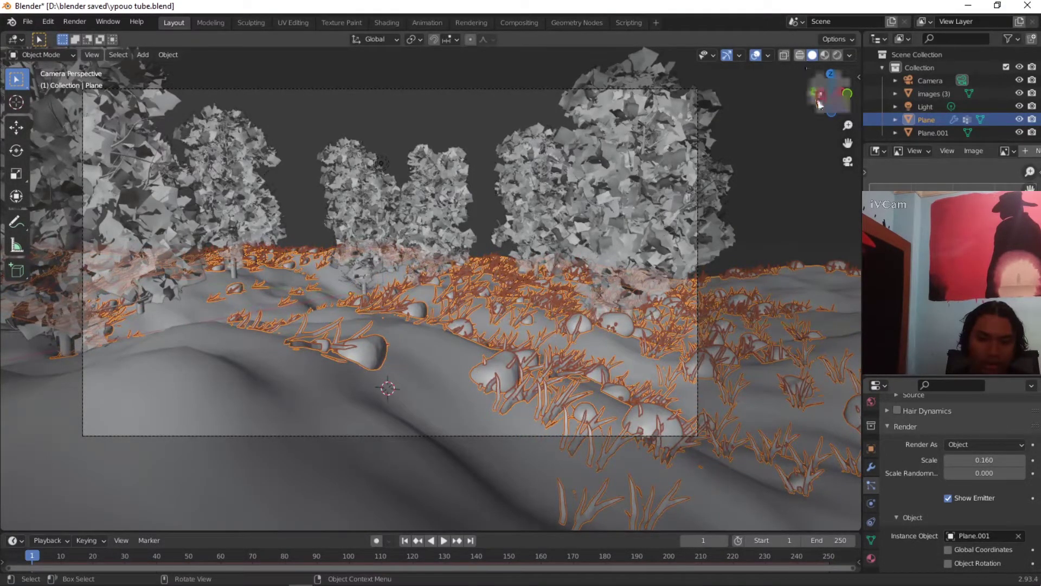
Step: Open the grass clump Plane.001 for mesh editing in front view and select all of its geometry
click(820, 98)
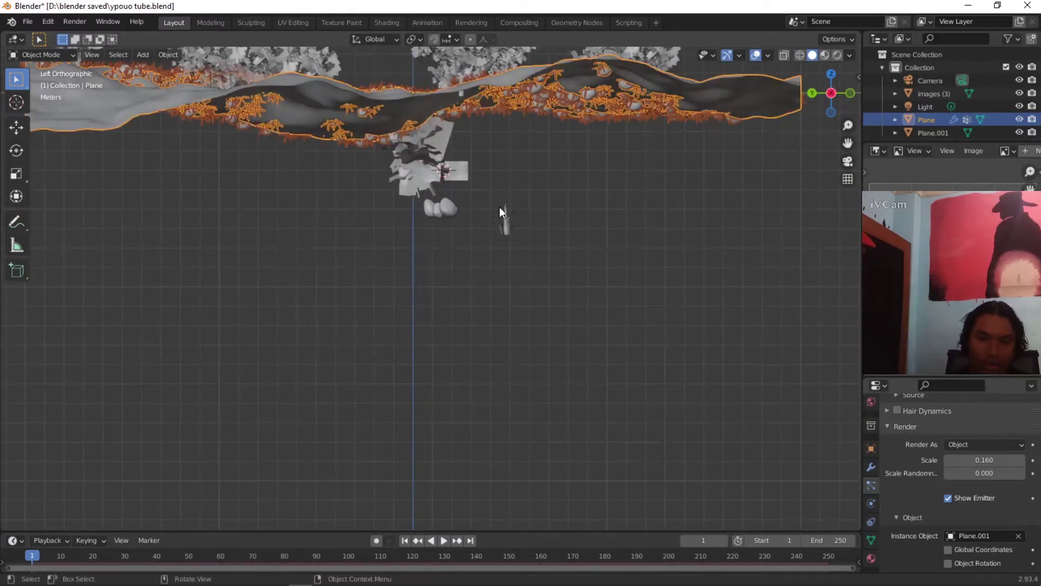
click(500, 209)
middle_drag(653, 227, 534, 252)
click(836, 102)
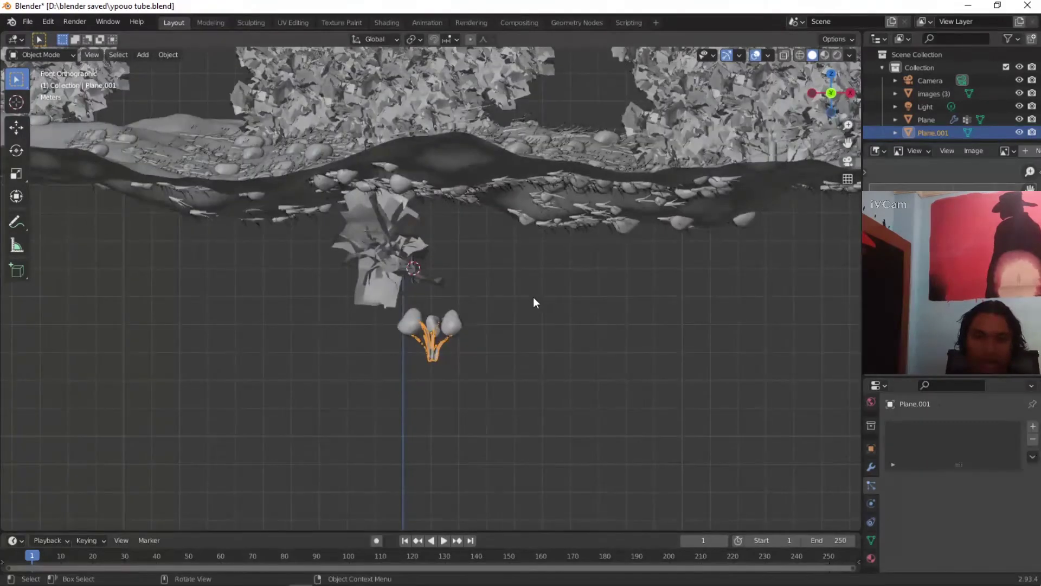
key(Tab)
key(a)
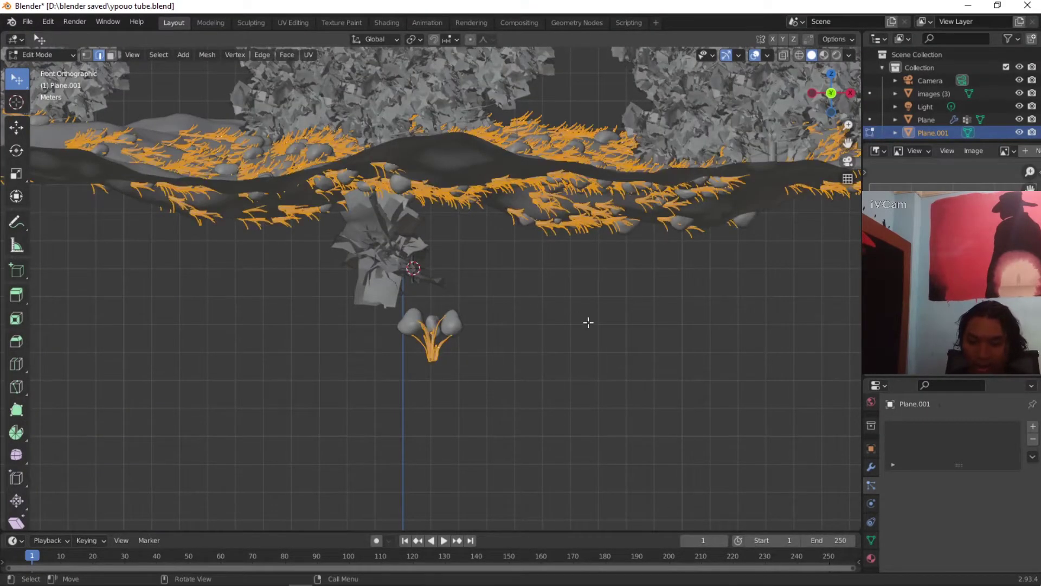
Step: Try to reorient the selected grass blades by rotating them -90° in the front view
key(r)
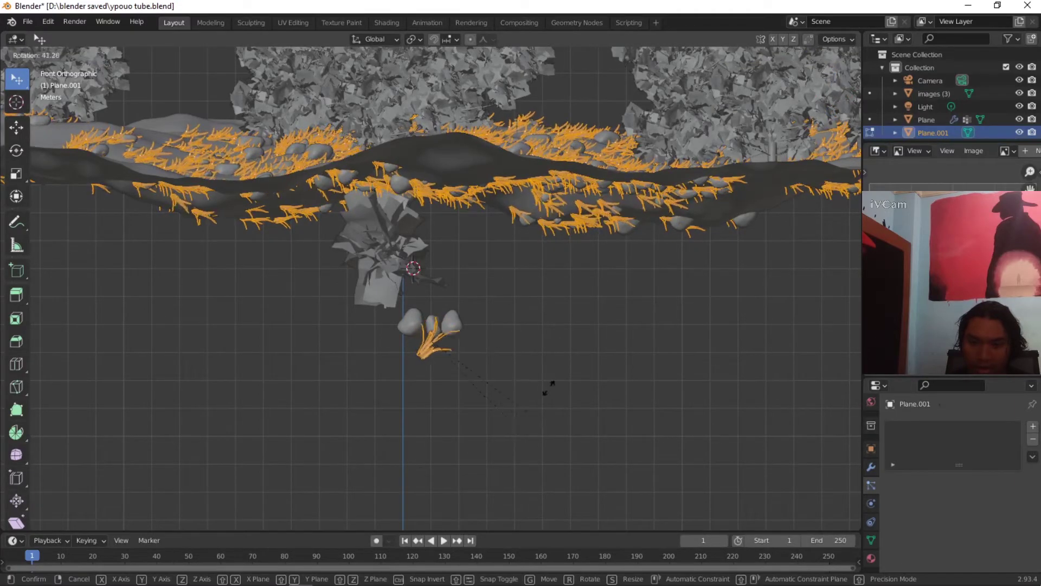
click(544, 341)
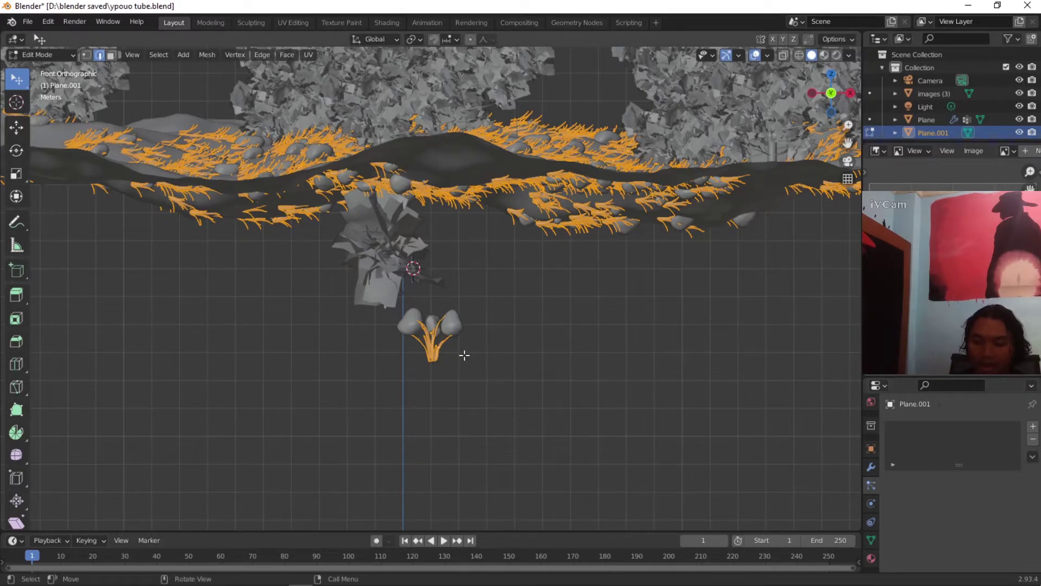
key(r)
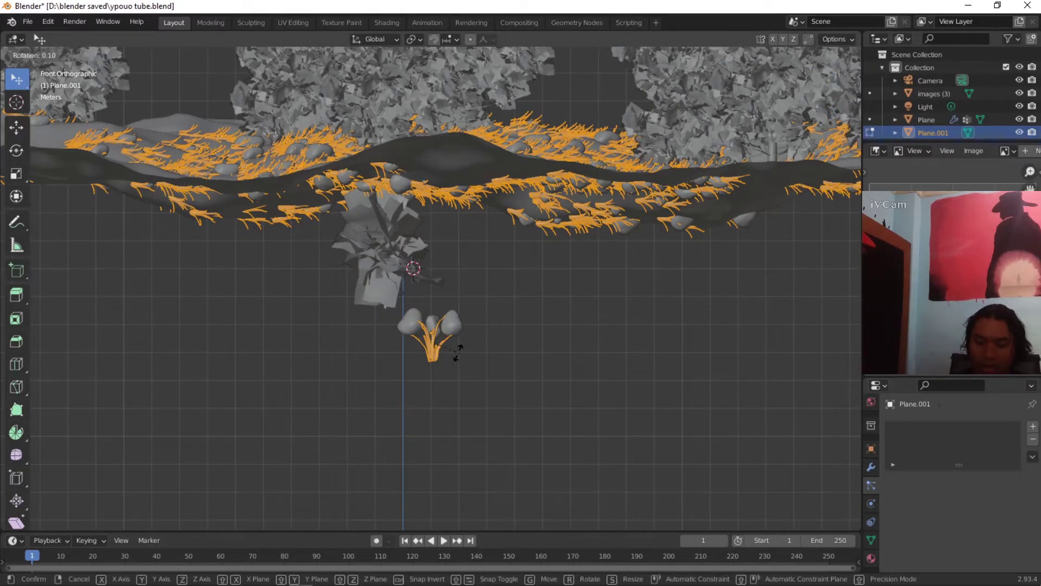
text(-9)
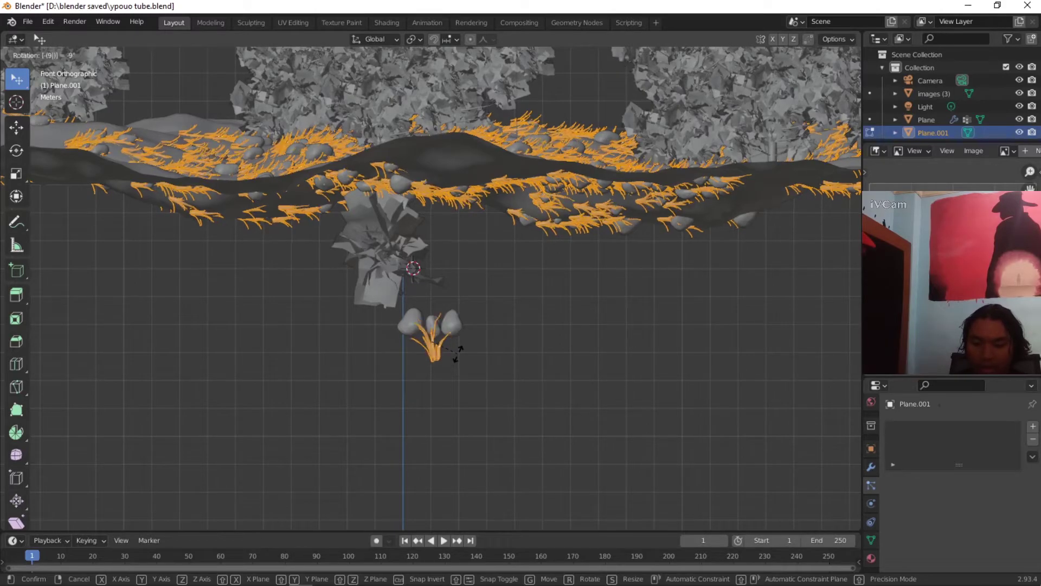
text(0)
key(Return)
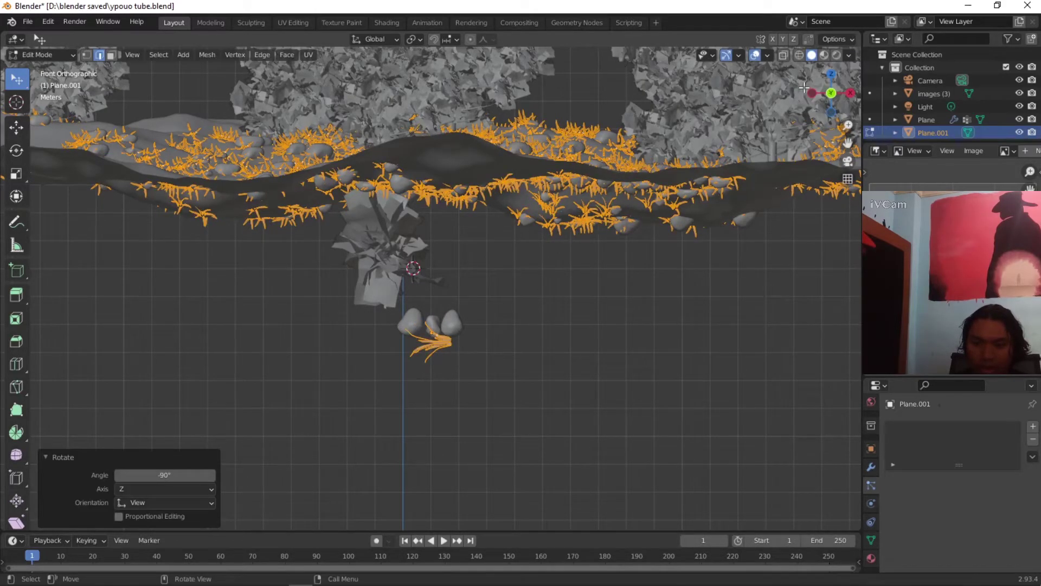
Step: Try to reorient the grass blades with free trackball rotations from the left and back views
click(812, 93)
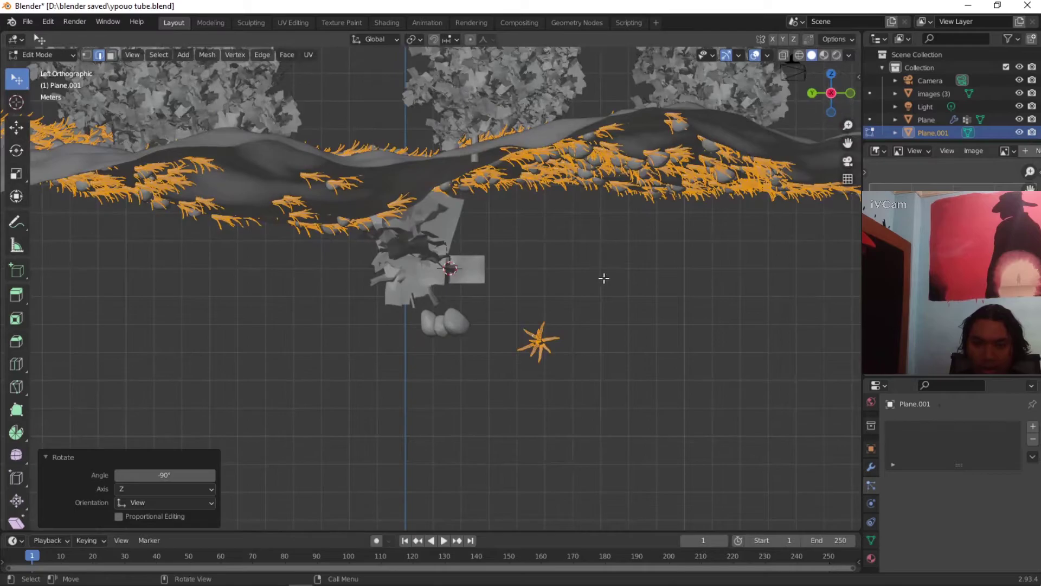
key(r)
key(r)
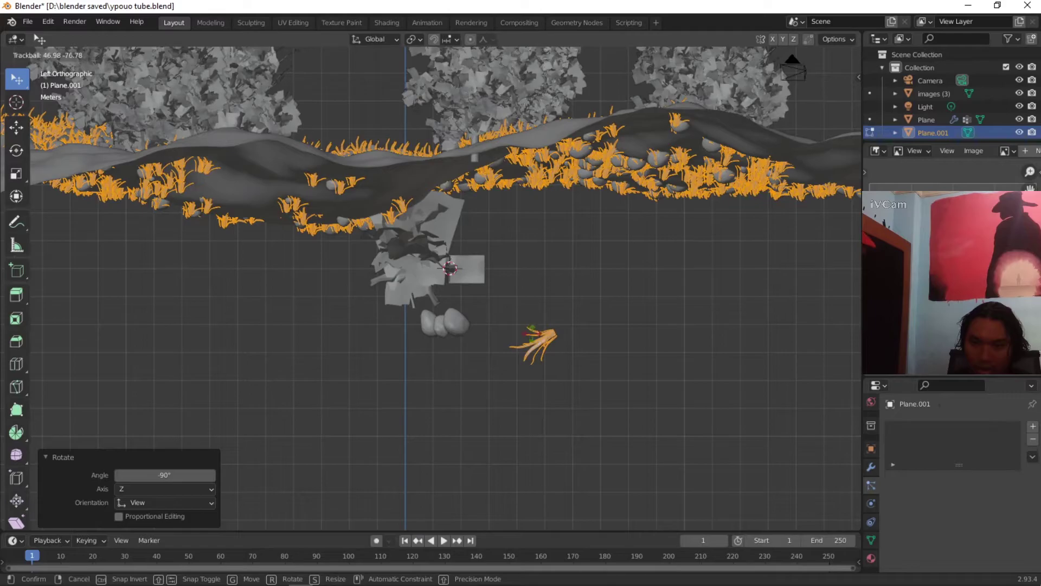
key(Return)
key(ctrl+KP_1)
key(r)
key(r)
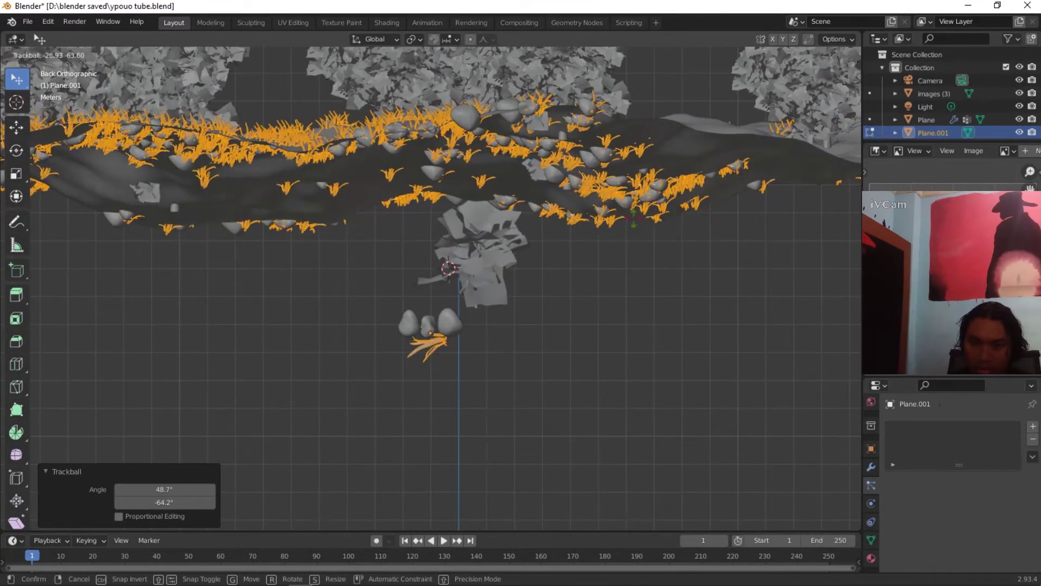
key(Return)
key(ctrl+KP_3)
key(r)
key(r)
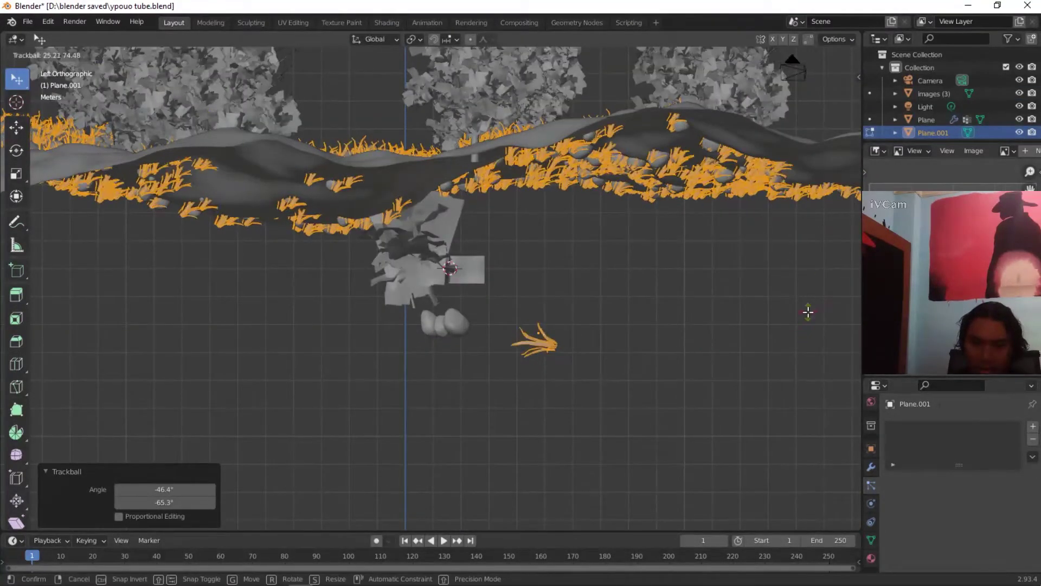
key(Escape)
Step: Rotate the grass clump's geometry -90° about the global X axis and return to Object Mode in the camera view
middle_drag(704, 291, 575, 228)
key(KP_1)
text(ryx-90)
key(Return)
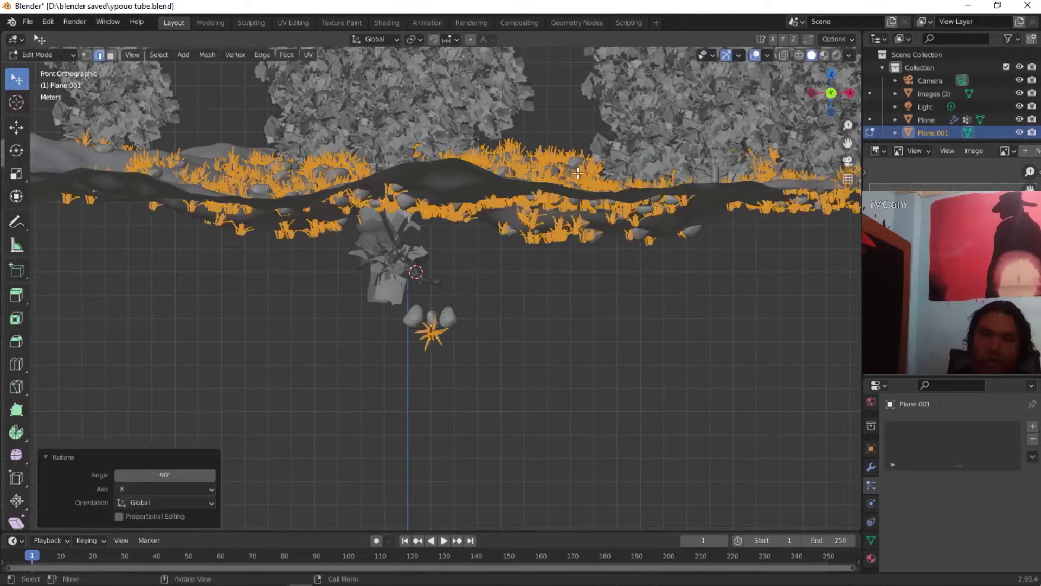
key(KP_0)
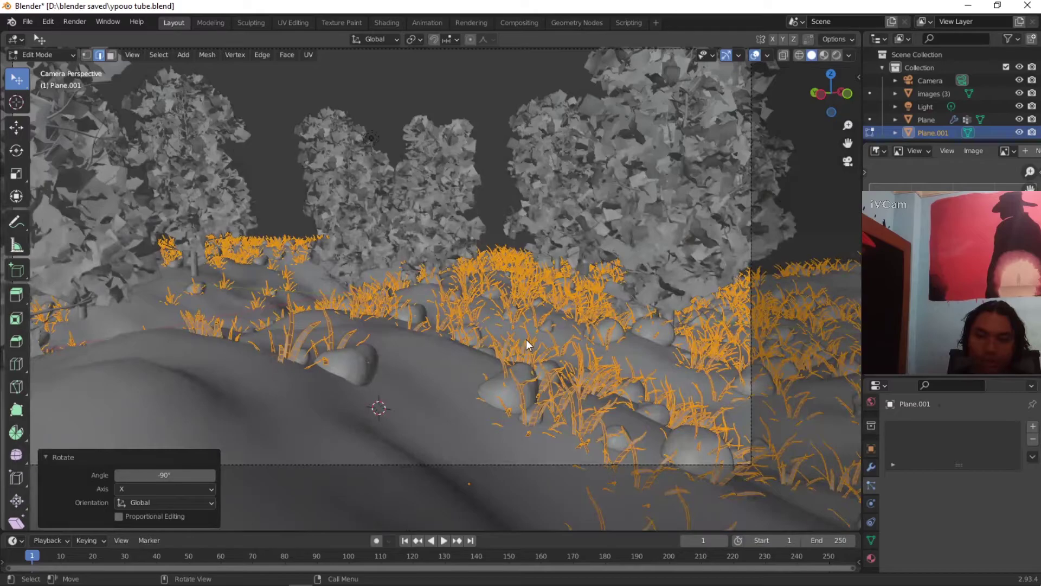
key(Tab)
Step: On the terrain plane's grass particle system, set the render scale to 0.440 and the scale randomness to 0.835
click(530, 490)
scroll(994, 496, down, 2)
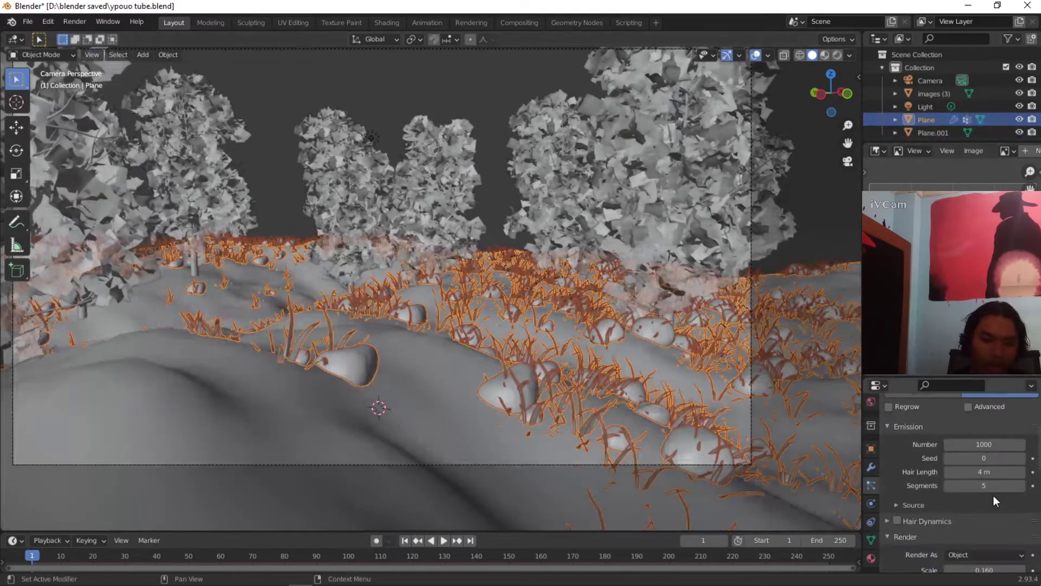
scroll(962, 477, down, 2)
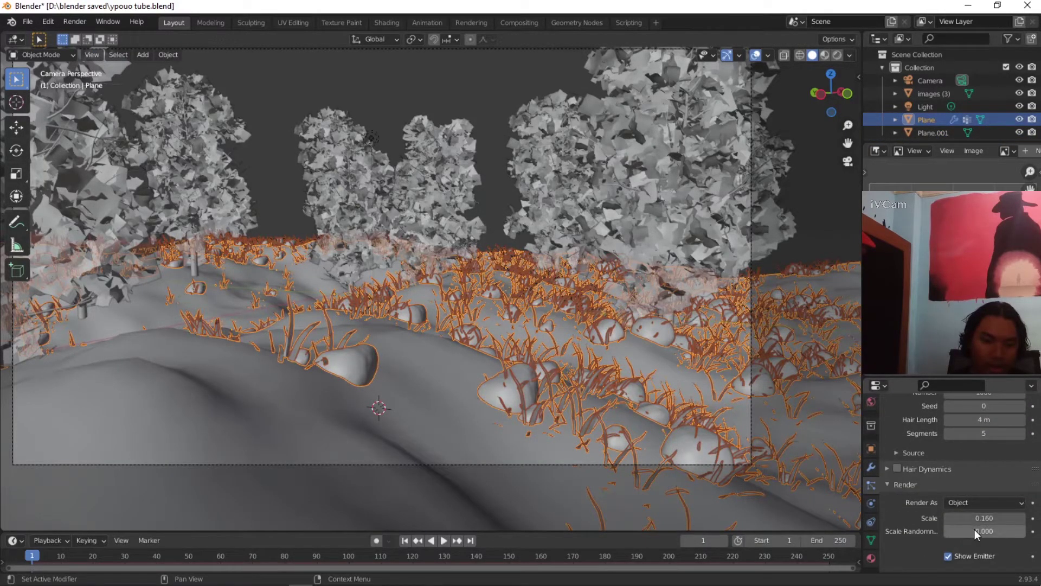
mouse_move(984, 517)
mouse_down()
mouse_move(1020, 518)
mouse_move(979, 537)
mouse_move(1012, 534)
mouse_move(995, 518)
mouse_move(1017, 517)
mouse_move(998, 518)
mouse_up()
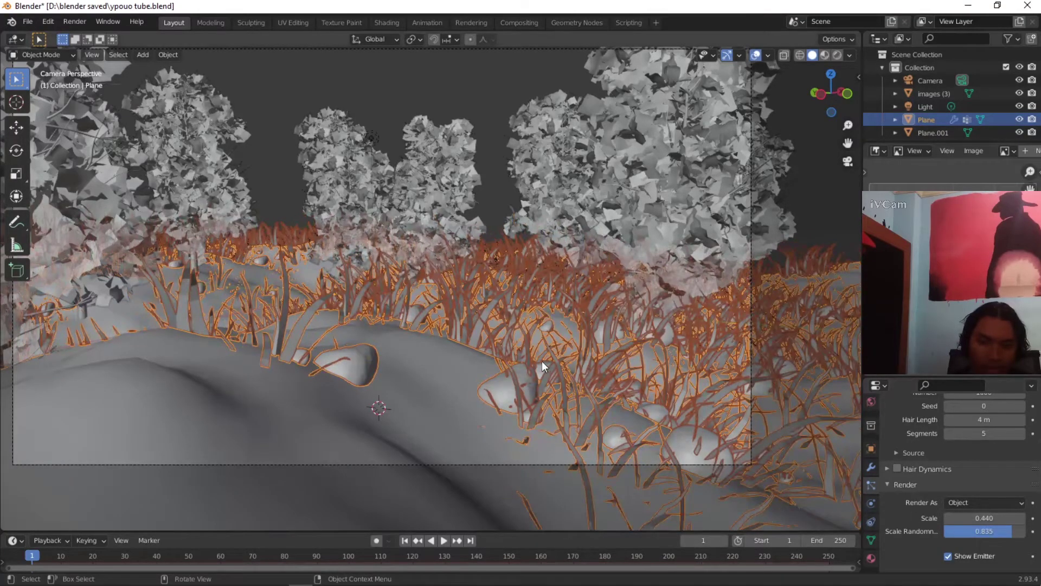
scroll(523, 360, down, 3)
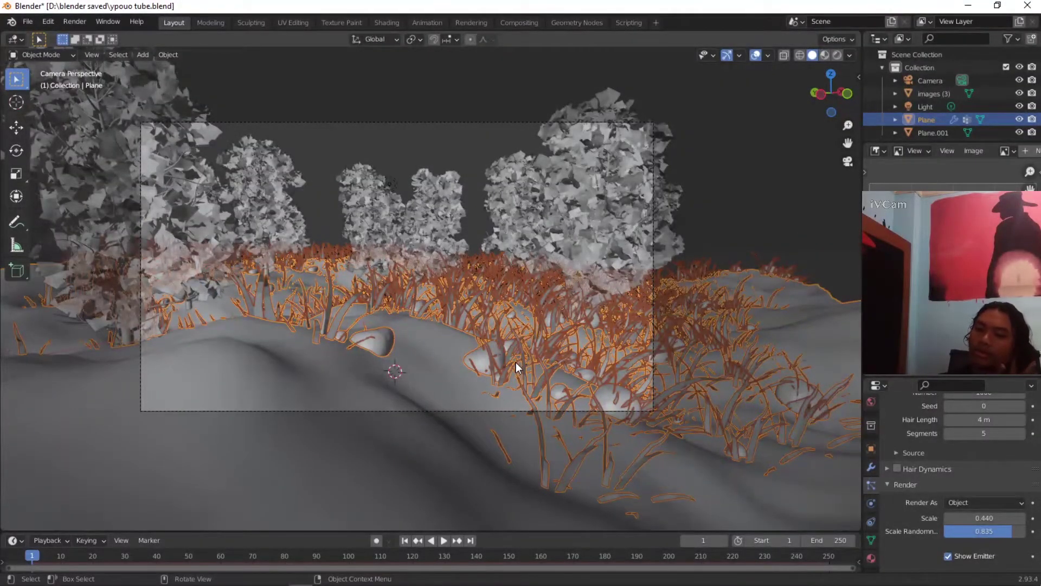
Step: Return the terrain to Object Mode and examine the grass and rock coverage through the camera
key(ctrl+Tab)
click(22, 51)
click(29, 71)
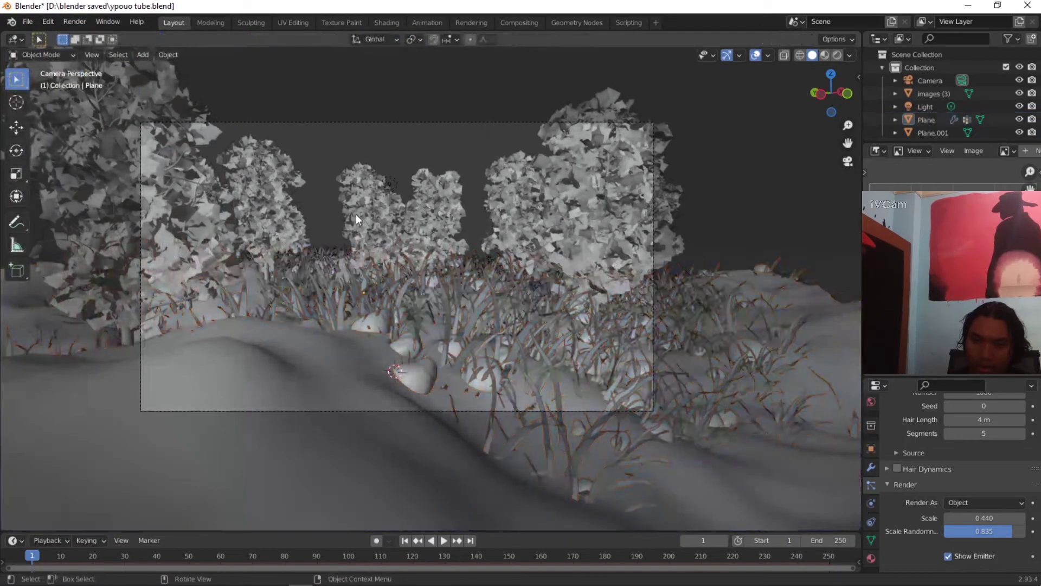
scroll(357, 239, up, 2)
scroll(358, 238, down, 4)
scroll(358, 238, up, 3)
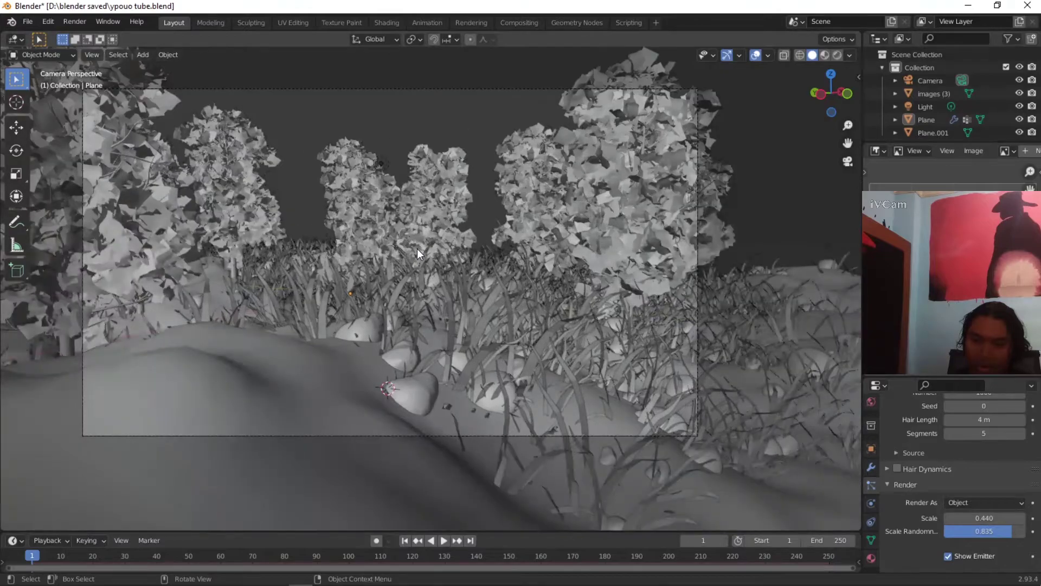
scroll(421, 263, down, 1)
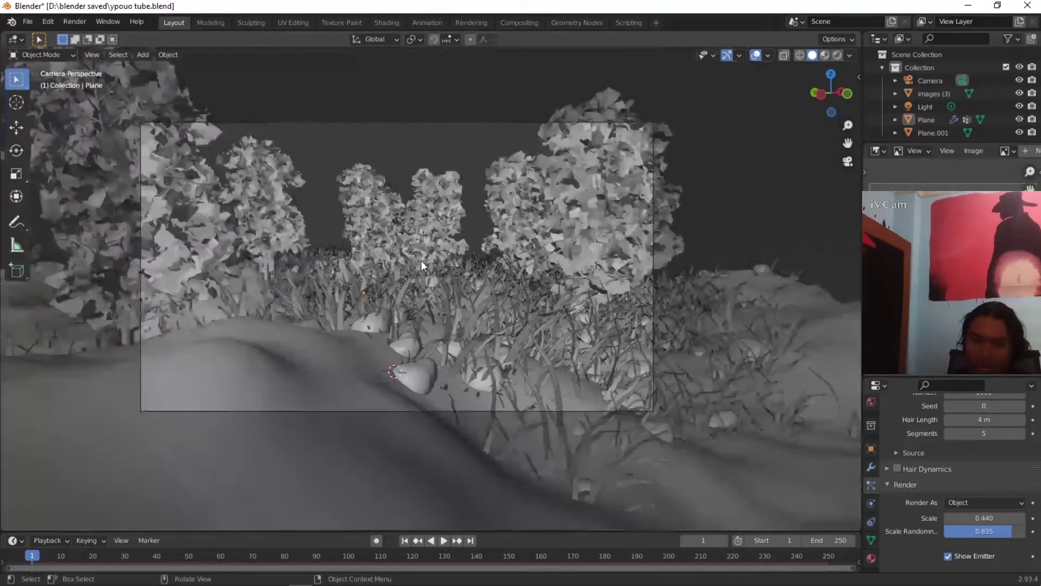
Step: Enable the Advanced options and Rotation for the terrain's grass particle system ParticleSystem.001
click(605, 344)
scroll(999, 502, up, 5)
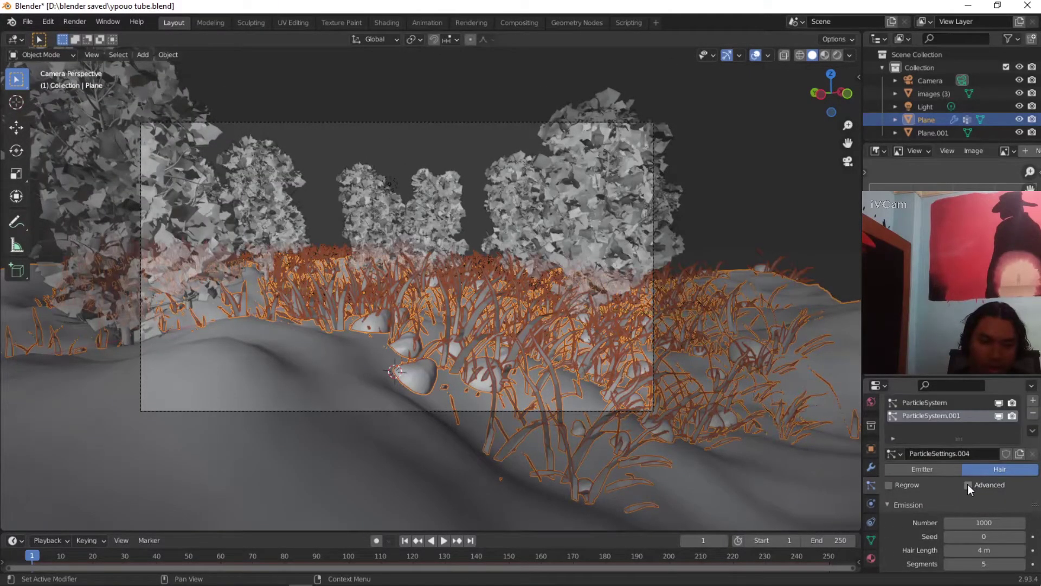
scroll(935, 493, down, 6)
click(896, 474)
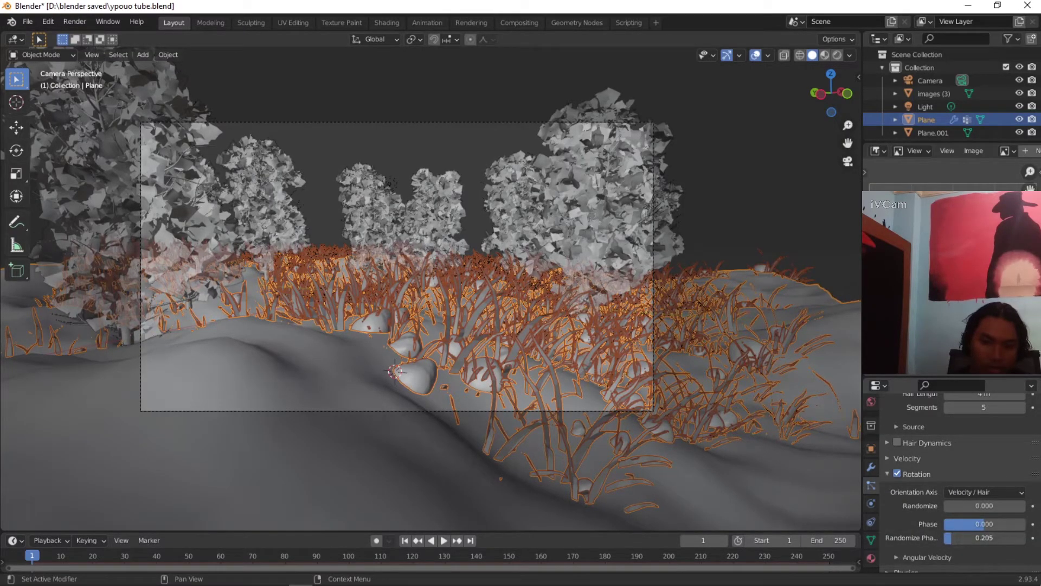
Step: Set the grass particles' rotation Randomize to 0.236, Phase to 0.094 and Randomize Phase to 0.315
scroll(971, 485, up, 8)
scroll(960, 446, down, 8)
drag(978, 525, 989, 525)
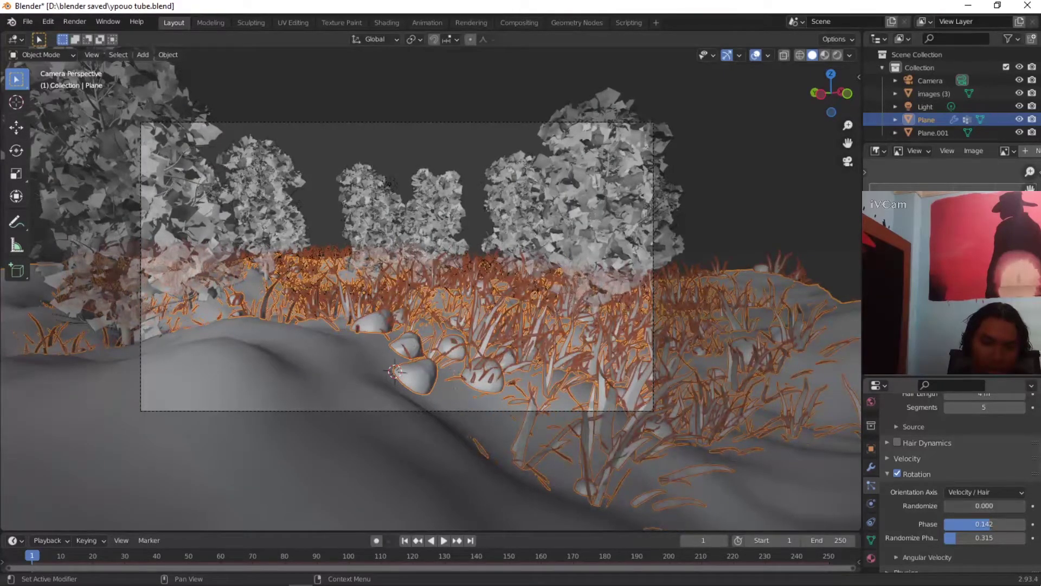
click(736, 141)
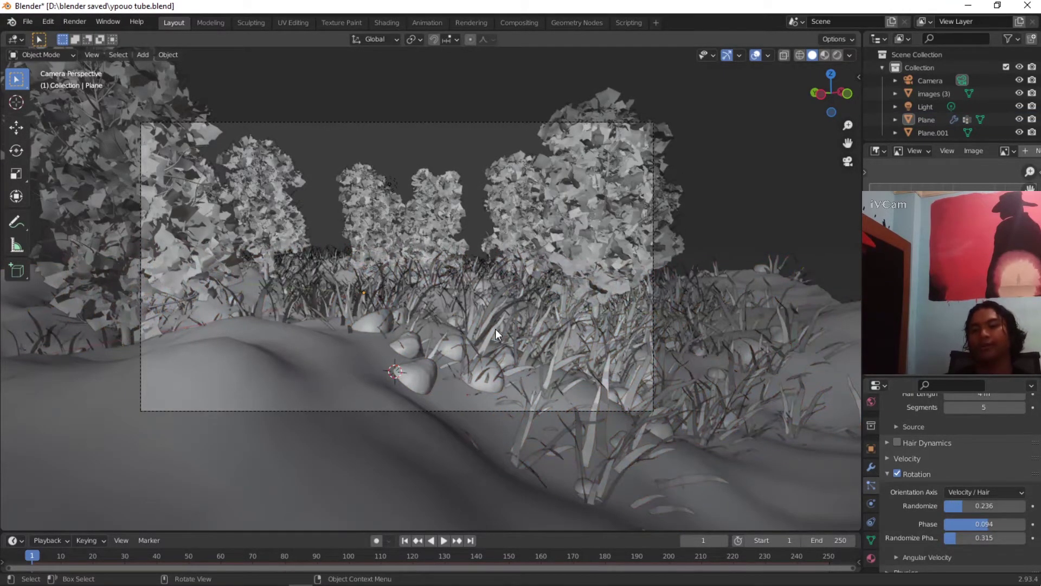
scroll(495, 329, up, 2)
scroll(470, 335, down, 1)
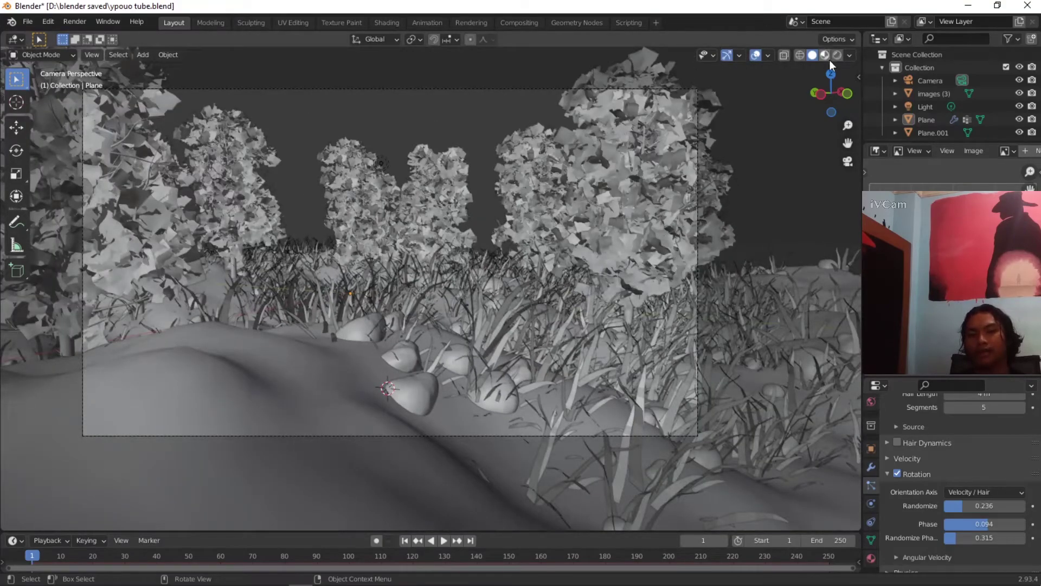
Step: Leave the camera view and add a 2 m mesh cube to the scene
middle_drag(624, 215, 697, 128)
scroll(673, 147, down, 5)
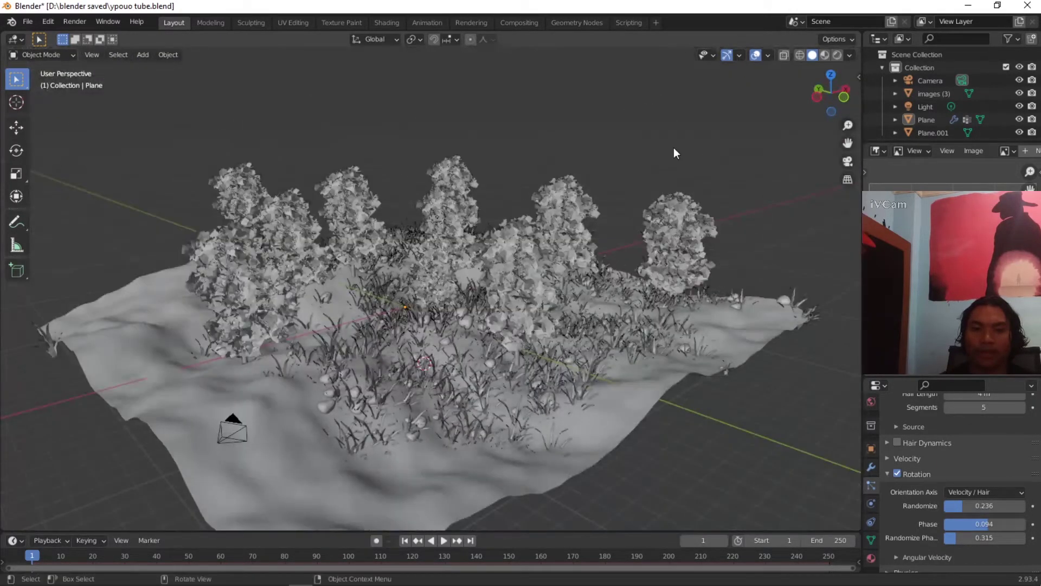
scroll(626, 269, up, 2)
shift+middle_drag(626, 268, 591, 314)
click(128, 55)
mouse_move(143, 55)
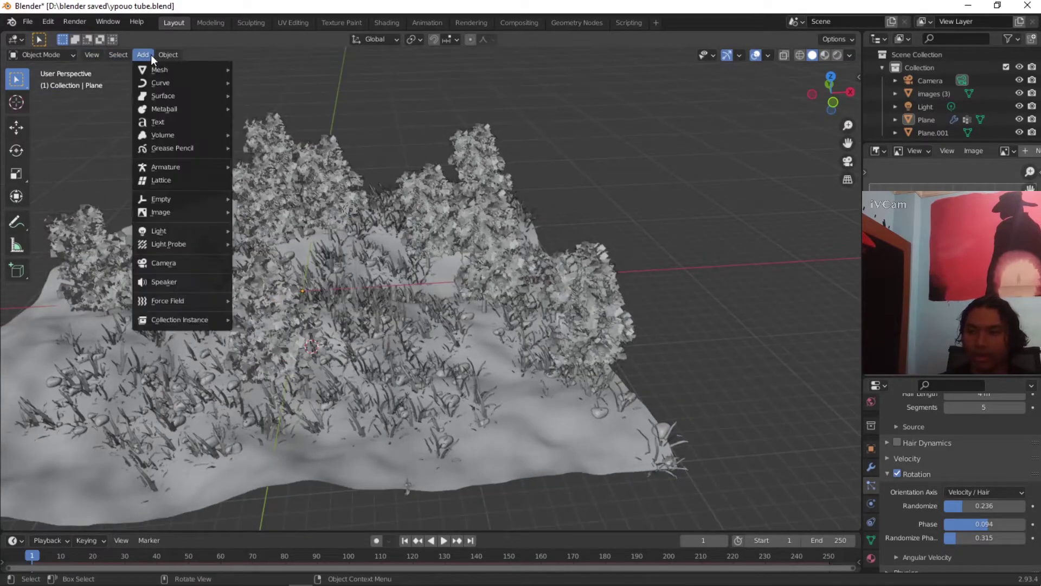
click(275, 83)
scroll(529, 248, down, 5)
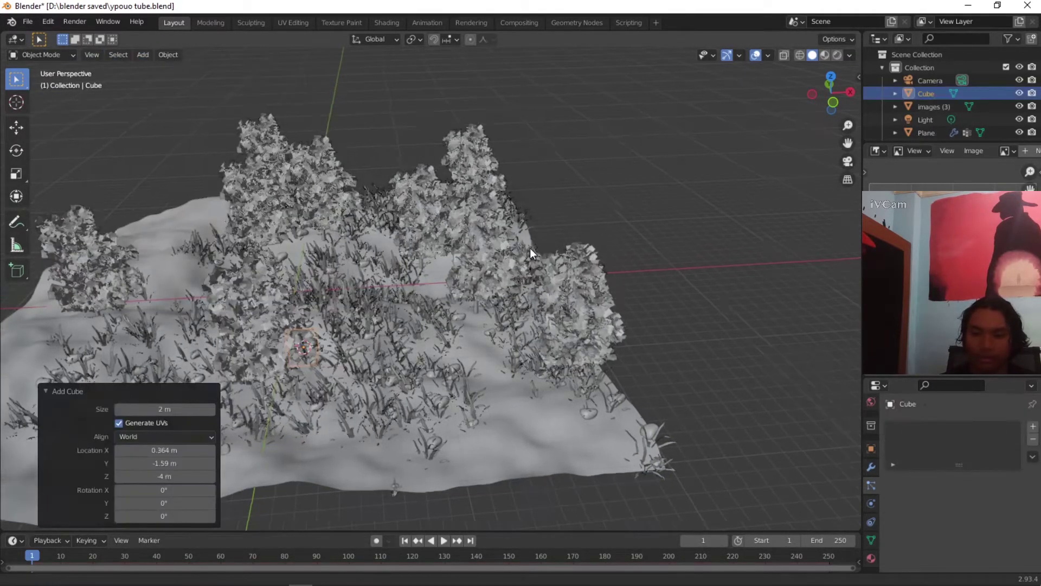
Step: In front view, move the cube about 20.3 m along X and 4.8 m up to the terrain's edge
click(835, 102)
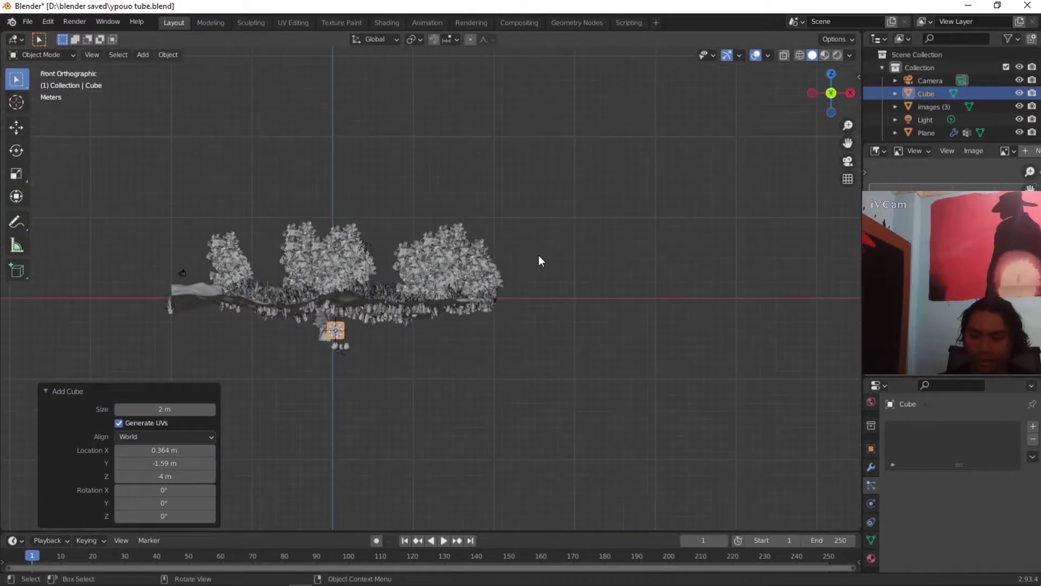
key(g)
click(691, 225)
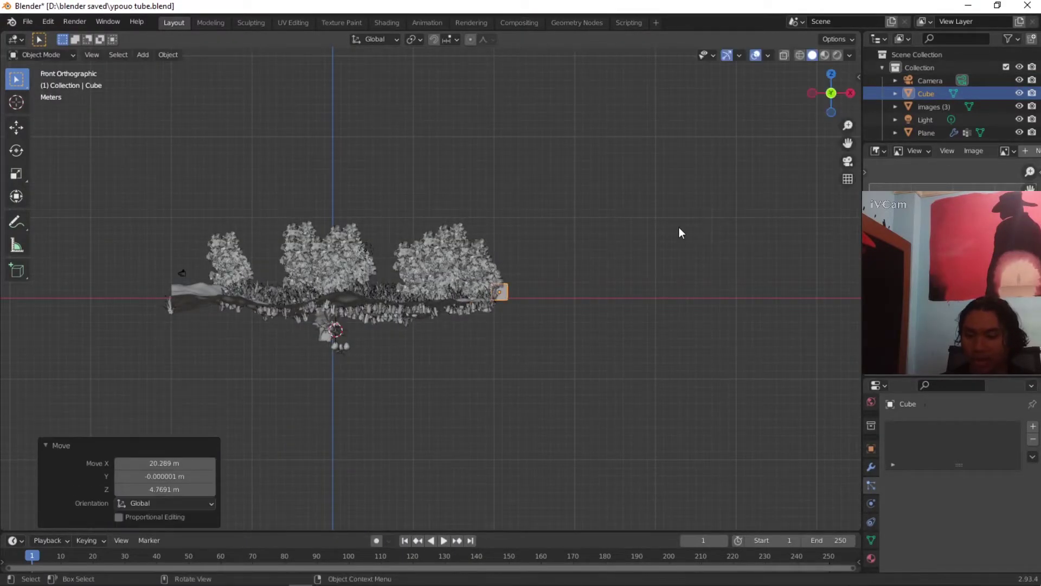
Step: Extrude the cube's top face about 9.3 m upward, making a column taller than the trees
key(Tab)
middle_drag(536, 242, 528, 280)
scroll(528, 280, up, 2)
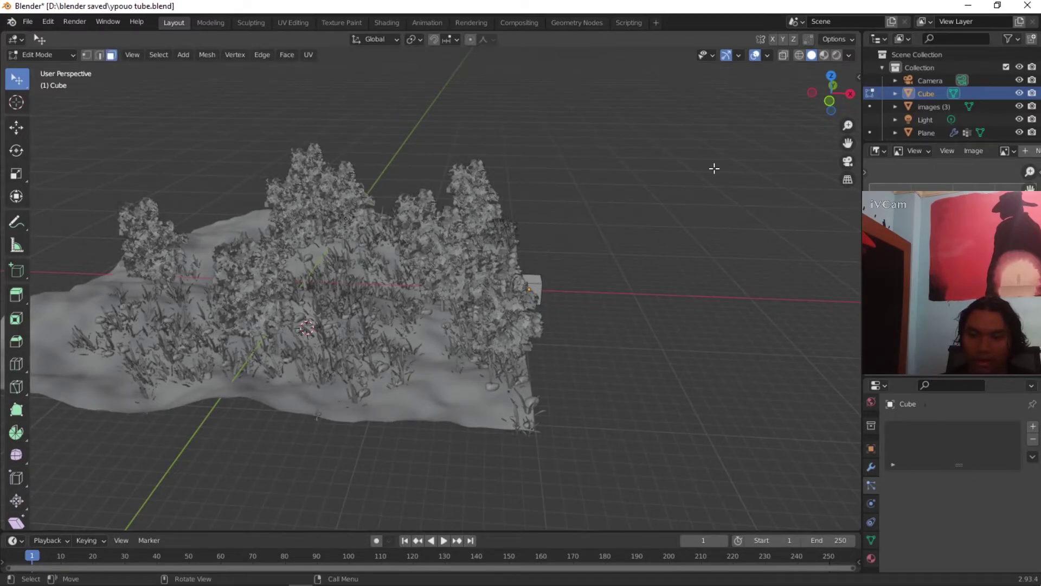
click(833, 109)
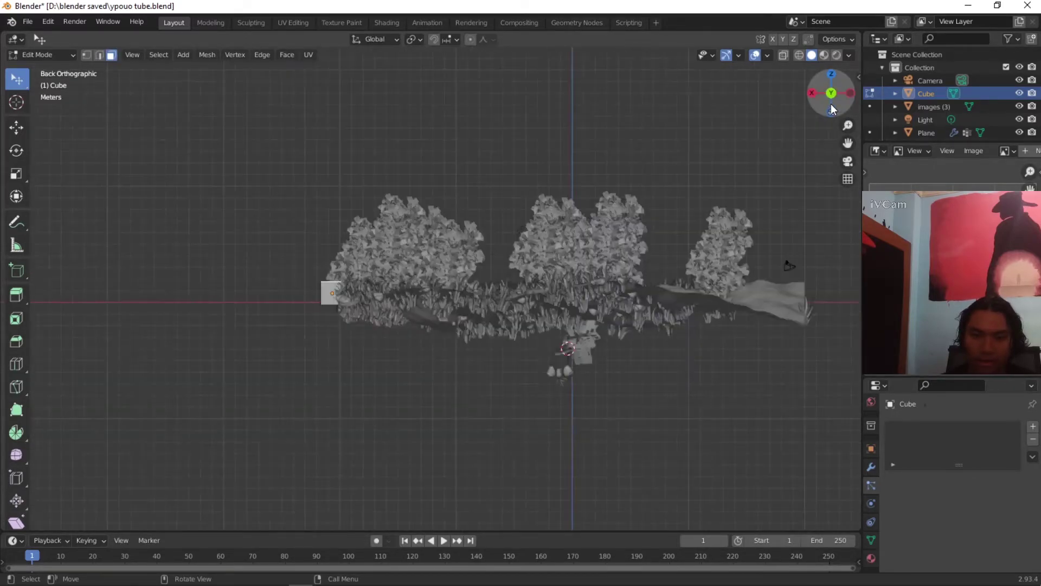
click(833, 109)
drag(831, 96, 684, 228)
key(ctrl+KP_1)
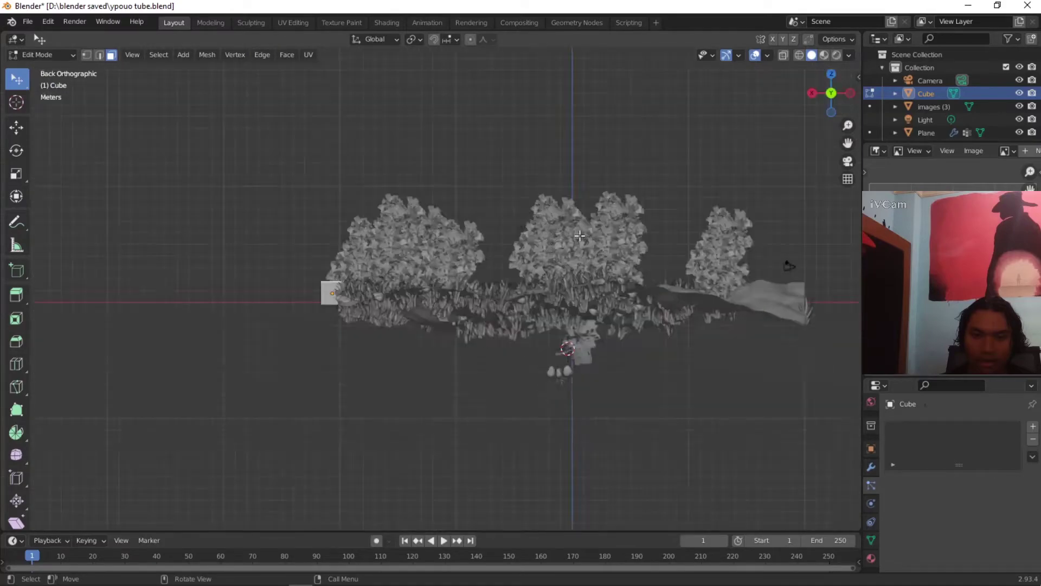
key(e)
click(320, 172)
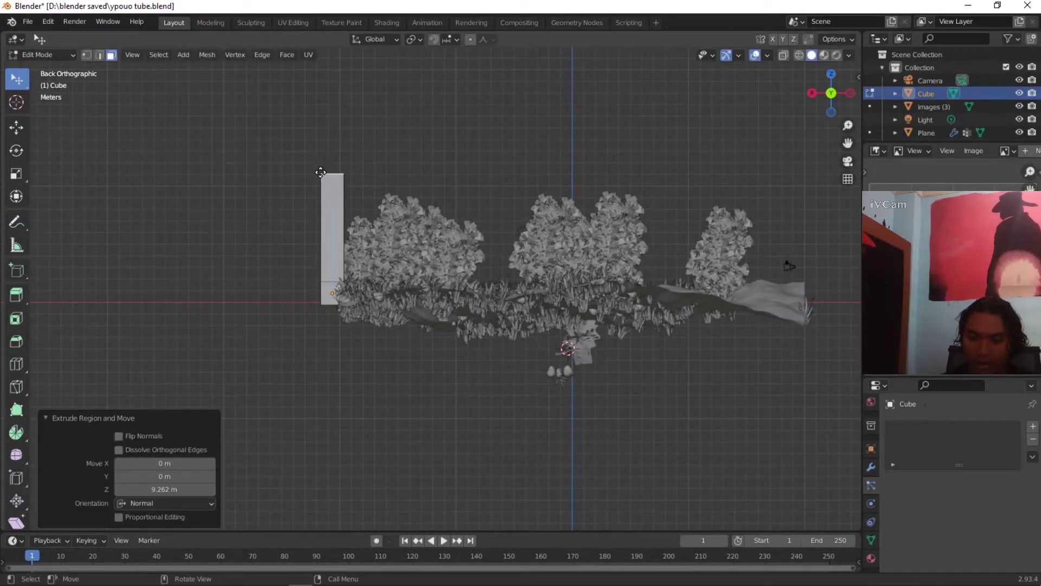
Step: Extend the column segment by segment into a tall curved wall behind the trees and check it through the camera
key(r)
key(Return)
key(a)
key(KP_7)
middle_drag(532, 233, 546, 192)
key(Tab)
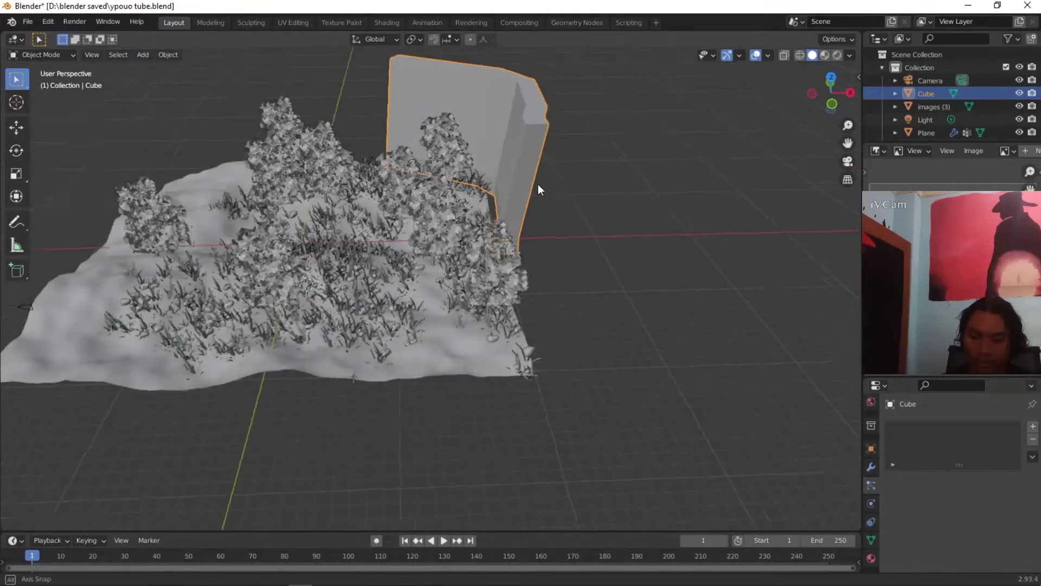
click(465, 164)
key(KP_0)
key(KP_0)
key(KP_0)
key(ctrl+z)
key(ctrl+z)
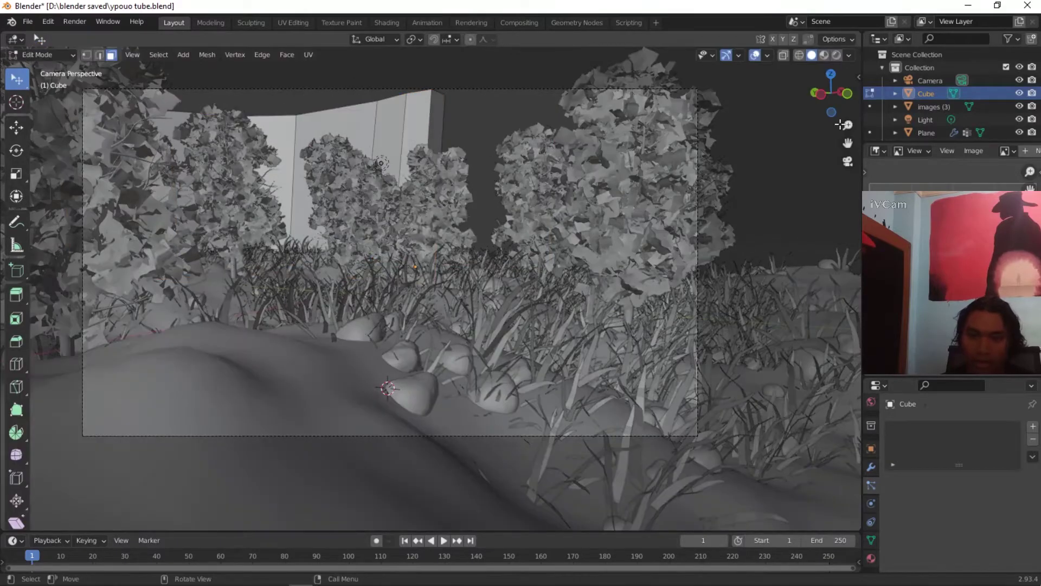
Step: Duplicate part of the wall, rotate the copy and extrude it into a second wall along the terrain's back edge
drag(833, 102, 699, 174)
click(831, 75)
key(shift+d)
click(498, 304)
key(r)
click(551, 306)
key(e)
click(469, 256)
key(KP_0)
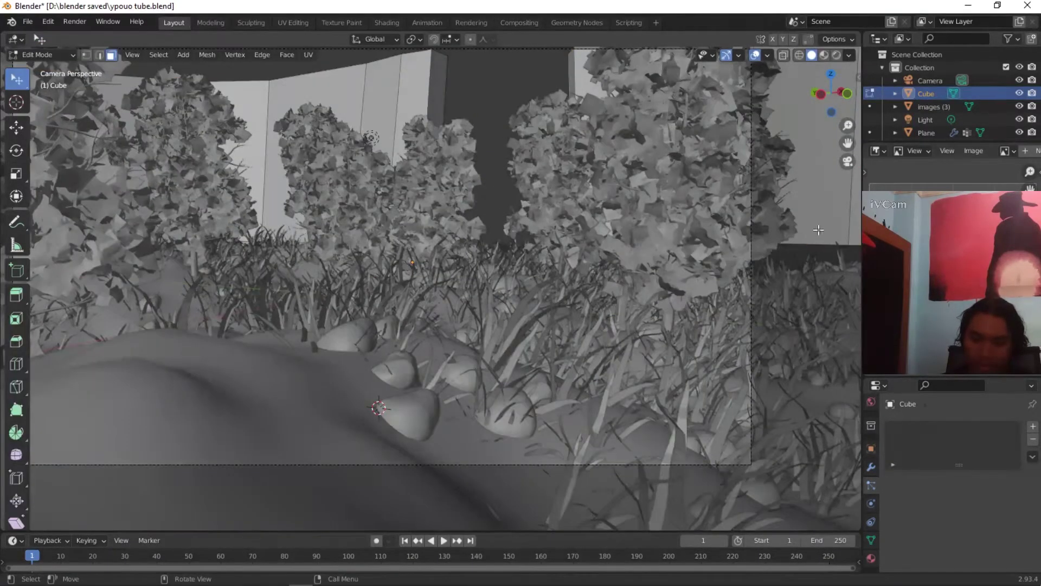
Step: Try extruding the second wall's end further along the terrain's edge and check both walls through the camera
key(ctrl+l)
key(Tab)
middle_drag(695, 184, 488, 244)
key(Tab)
ctrl+click(423, 325)
click(830, 75)
key(e)
click(642, 265)
middle_drag(642, 265, 470, 135)
key(ctrl+z)
key(Tab)
key(KP_0)
Step: Add loop cuts to the first wall around its mid-height and close to its inner end
key(Tab)
key(2)
key(ctrl+r)
click(470, 135)
right_click(471, 135)
click(484, 133)
ctrl+click(488, 129)
key(alt+a)
middle_drag(597, 173, 613, 177)
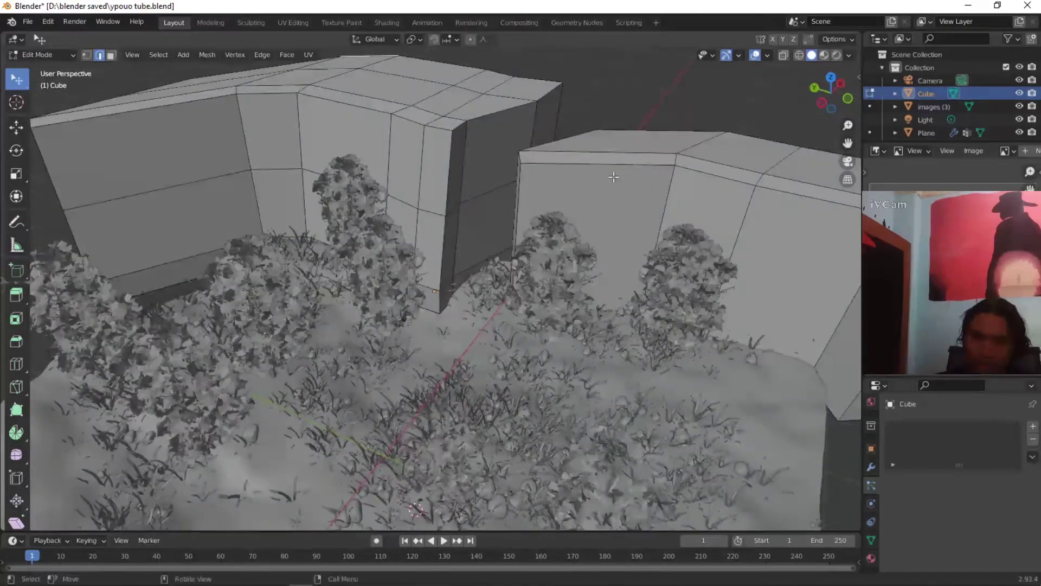
Step: With proportional editing at size 9.85, move the first wall's inner top edge about -0.94 m in X and 1.45 m in Y
click(468, 39)
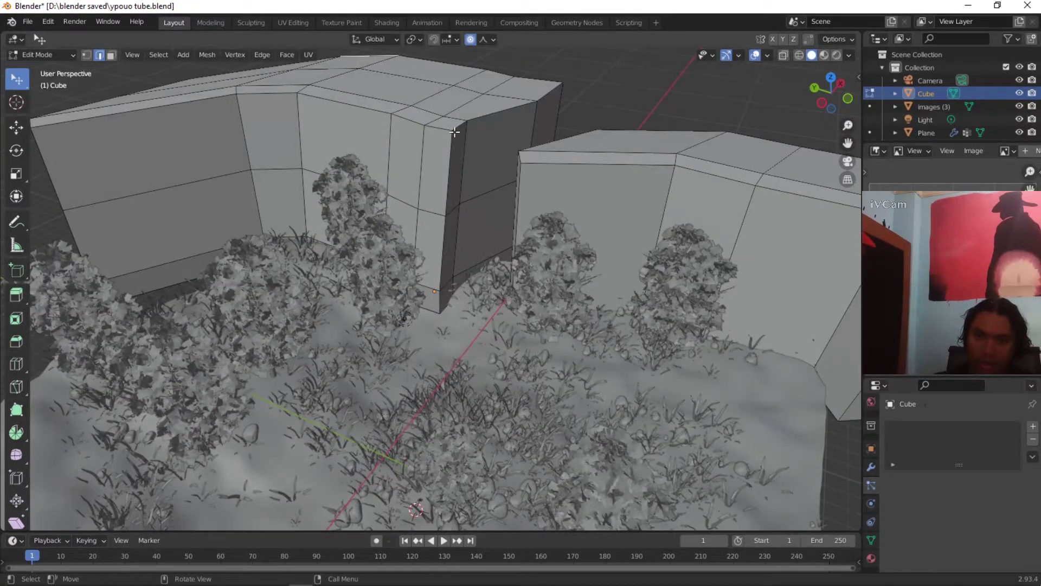
ctrl+click(548, 96)
key(g)
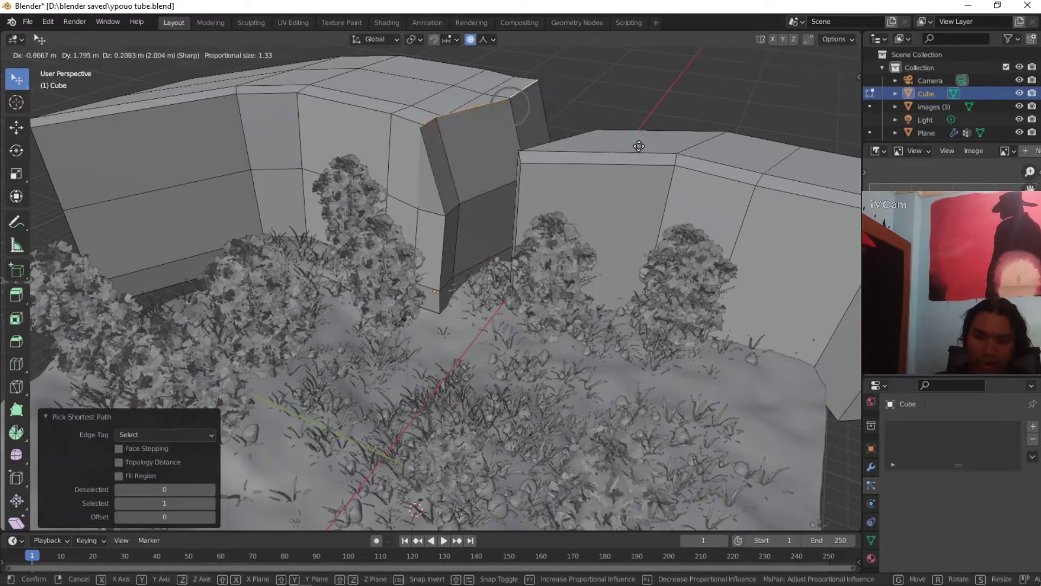
scroll(651, 152, up, 12)
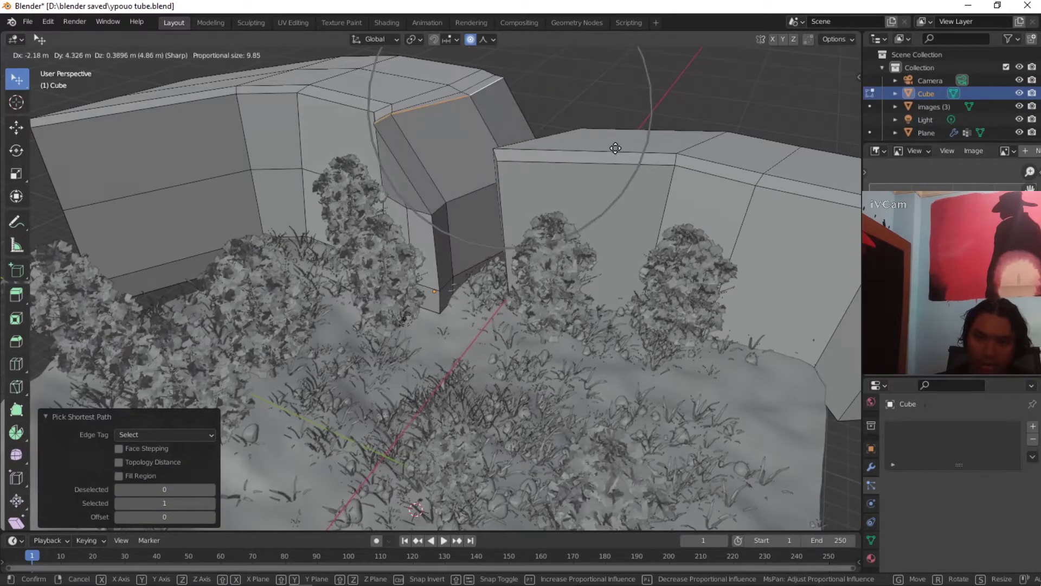
click(661, 156)
Step: Shift the second wall's inner top edge away from the gap proportionally, and check the walls through the camera
middle_drag(661, 157, 433, 145)
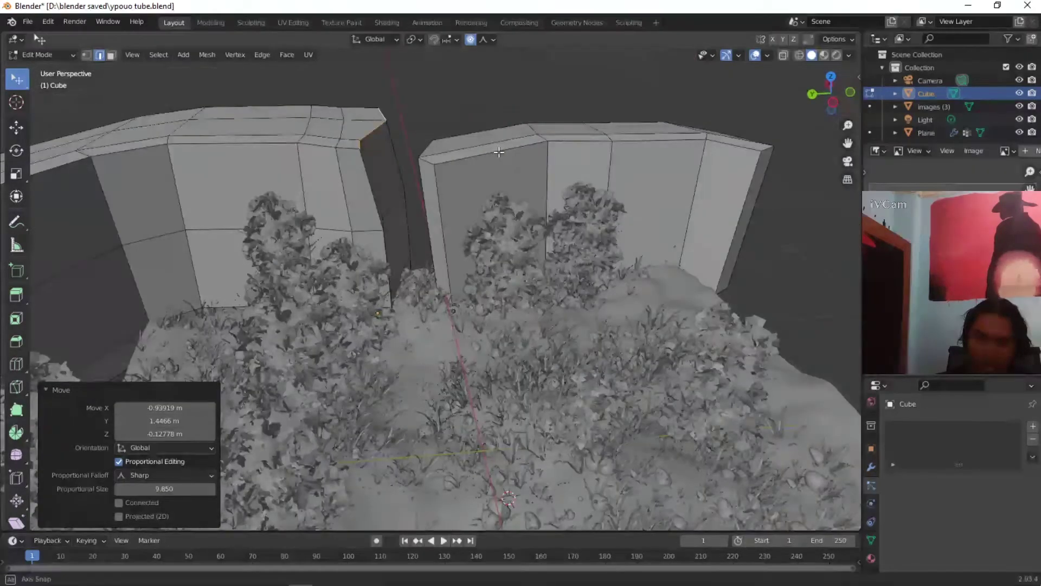
click(433, 146)
key(g)
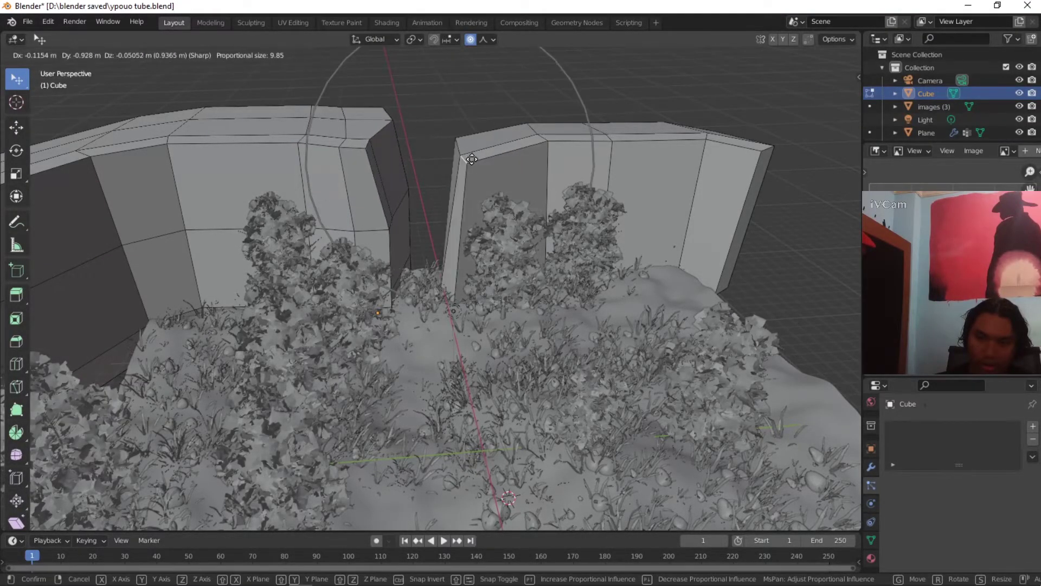
click(472, 159)
key(Tab)
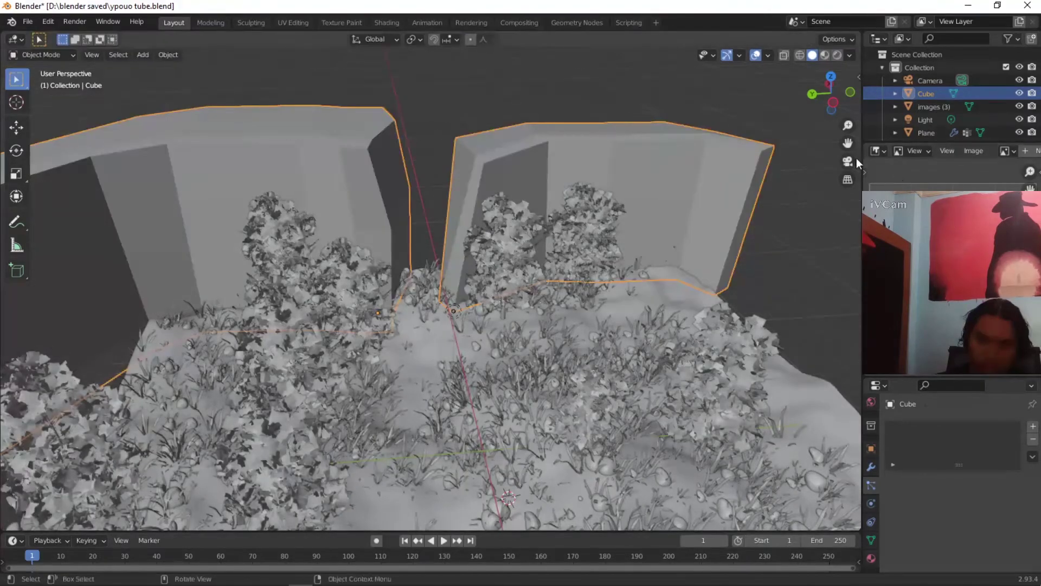
click(849, 162)
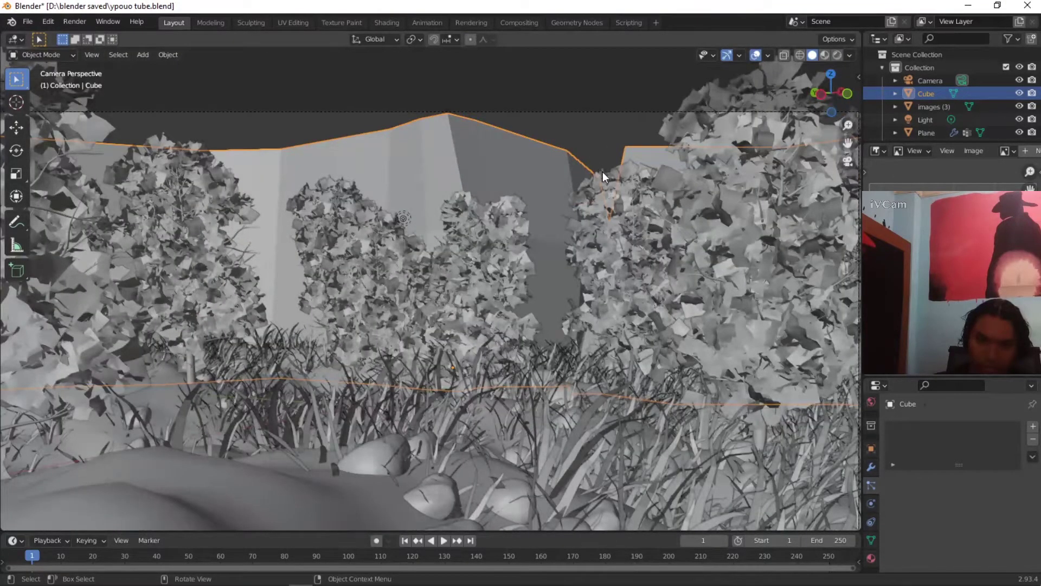
click(565, 131)
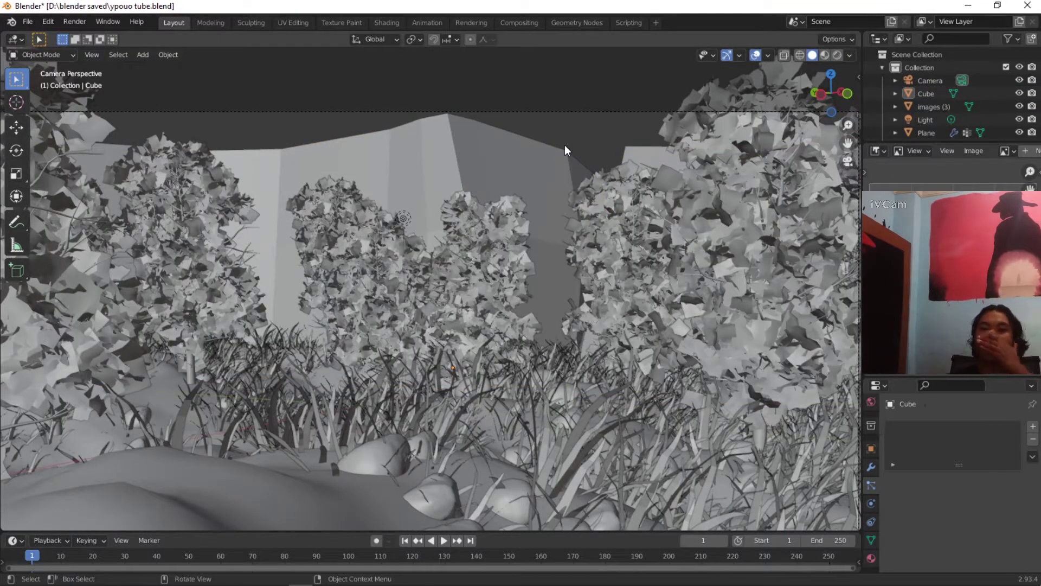
Step: Bevel the edge loop along the first wall's top front rim to soften the cliff
middle_drag(471, 222, 448, 232)
scroll(438, 252, down, 5)
scroll(486, 178, up, 5)
click(486, 177)
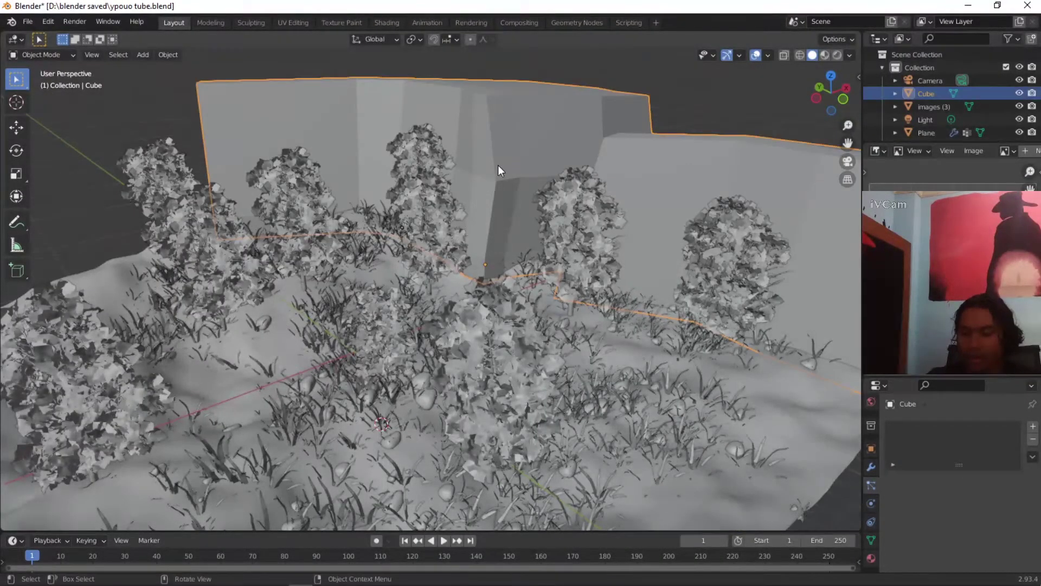
key(Tab)
middle_drag(491, 202, 492, 208)
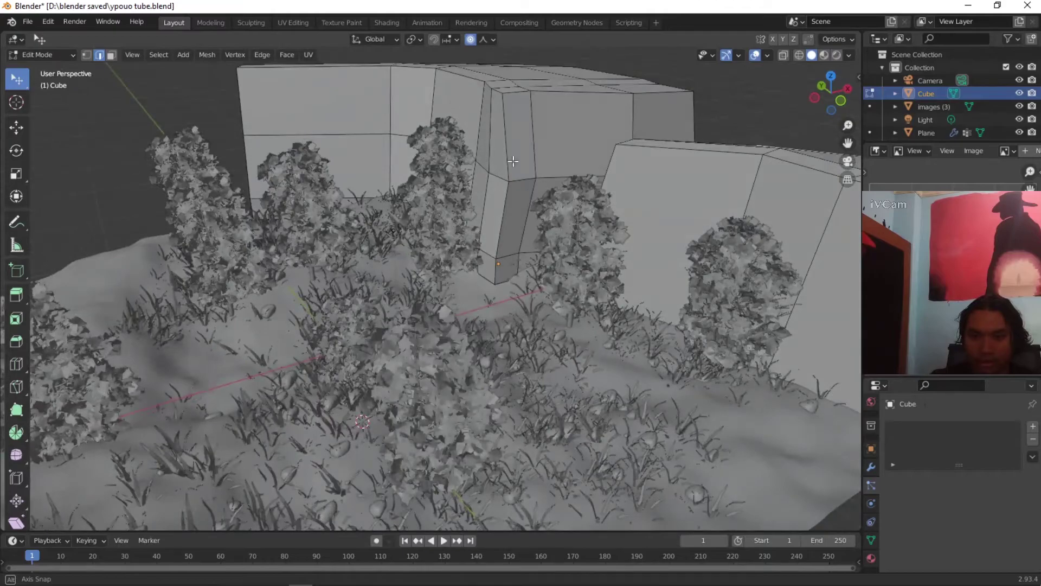
middle_drag(513, 161, 210, 99)
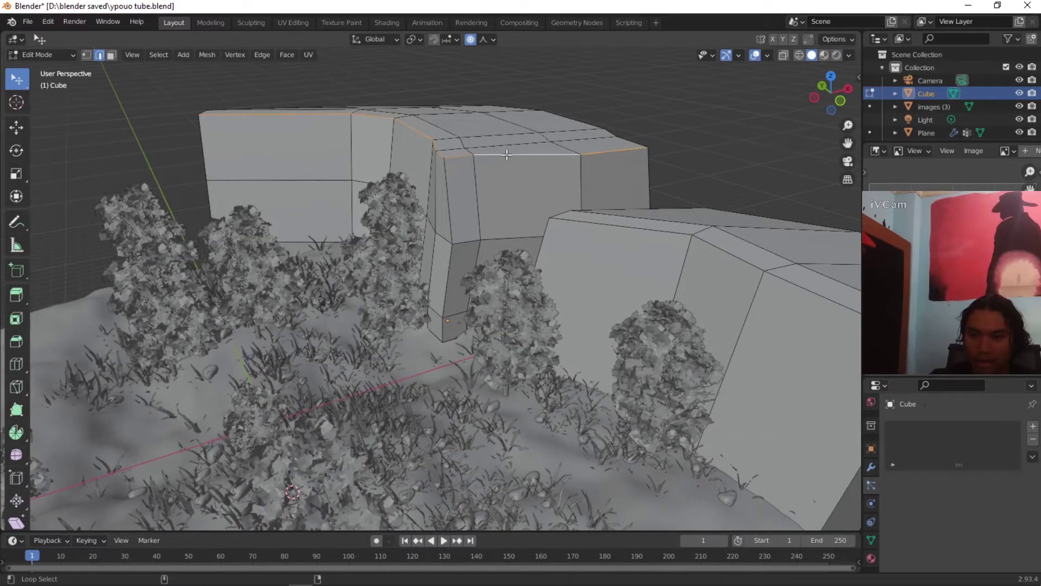
key(ctrl+b)
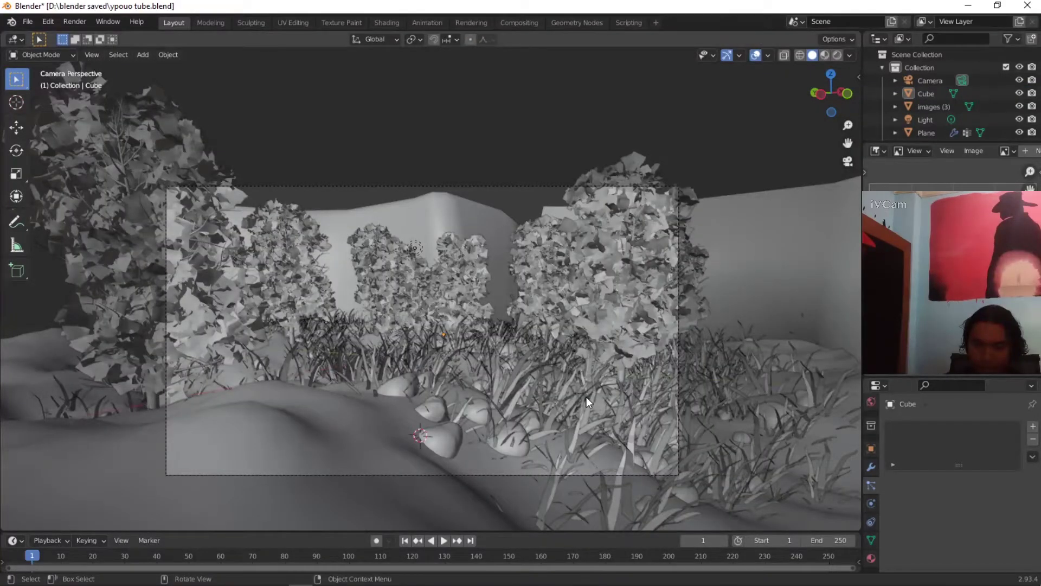
Step: Give the terrain's grass particles Interpolated children with a Display Amount and Render Amount of 3
click(587, 396)
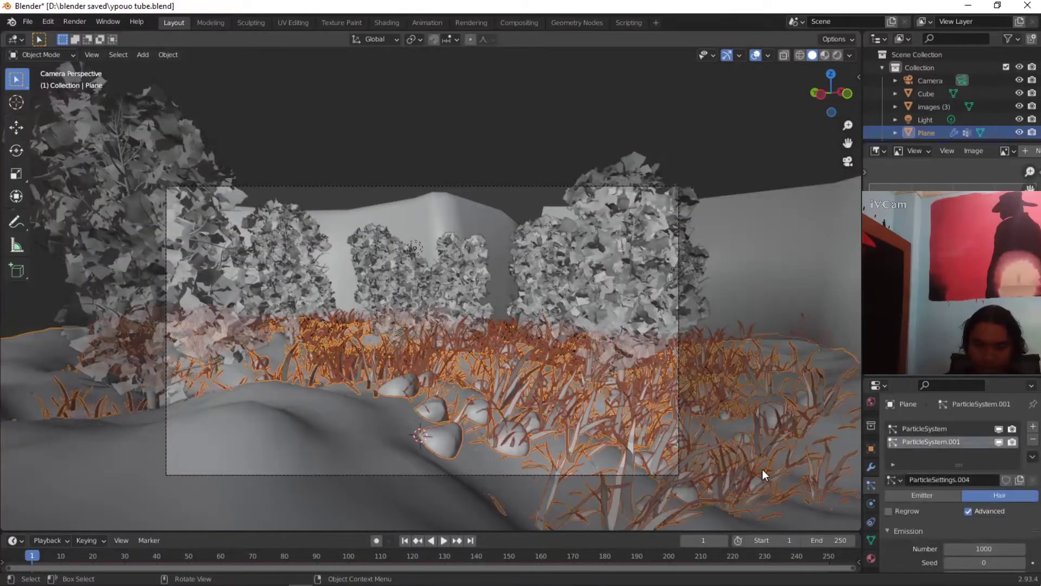
scroll(929, 512, down, 15)
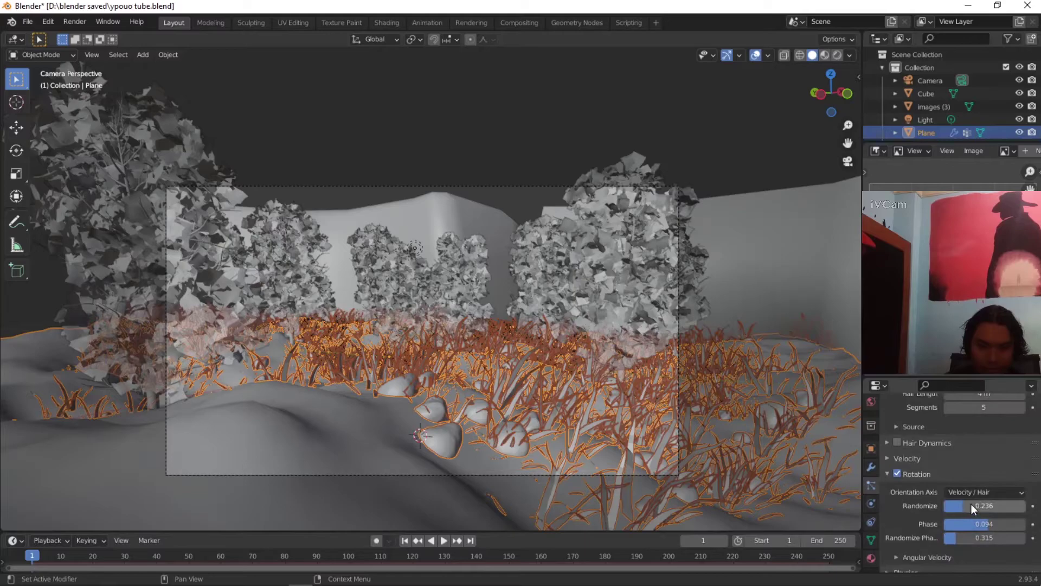
scroll(952, 478, down, 4)
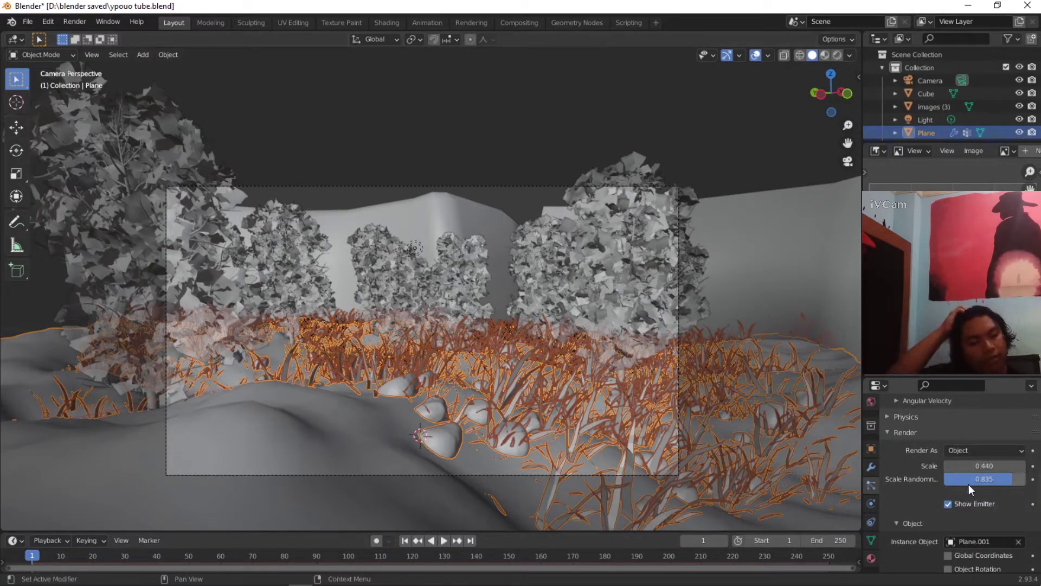
scroll(941, 496, down, 5)
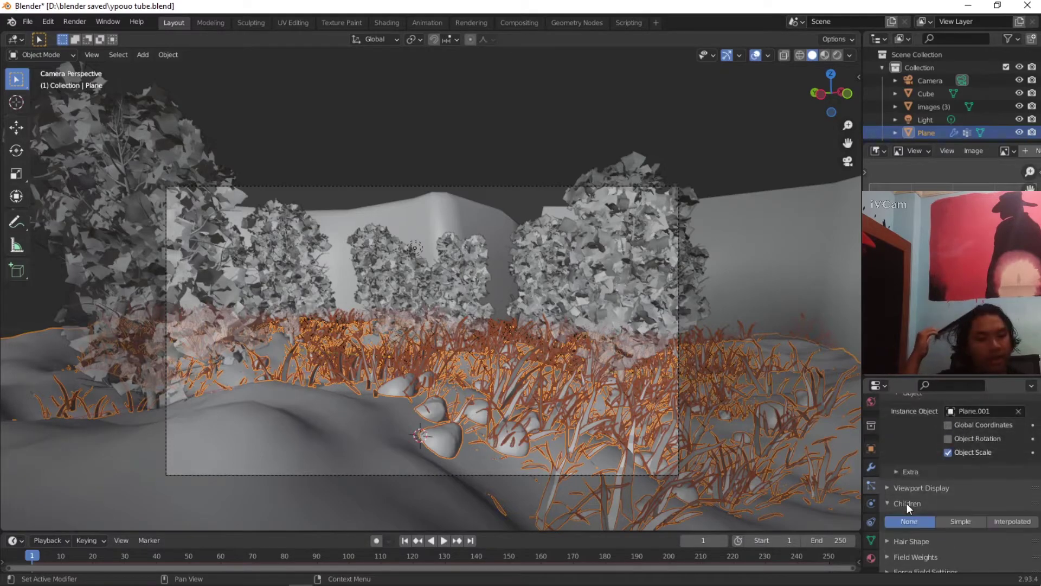
click(1002, 522)
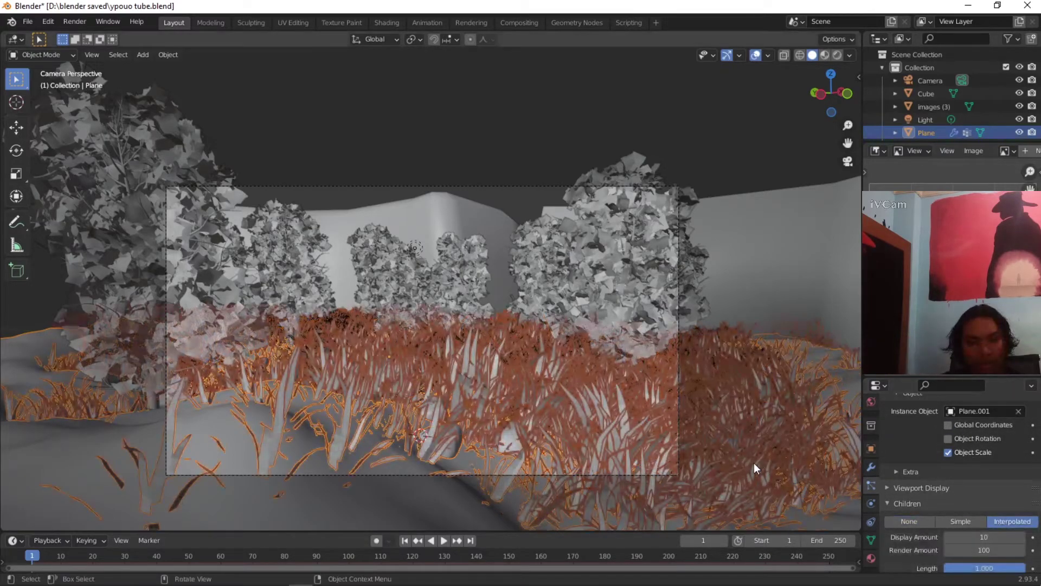
mouse_move(984, 537)
mouse_down()
mouse_move(965, 537)
mouse_move(984, 537)
mouse_up()
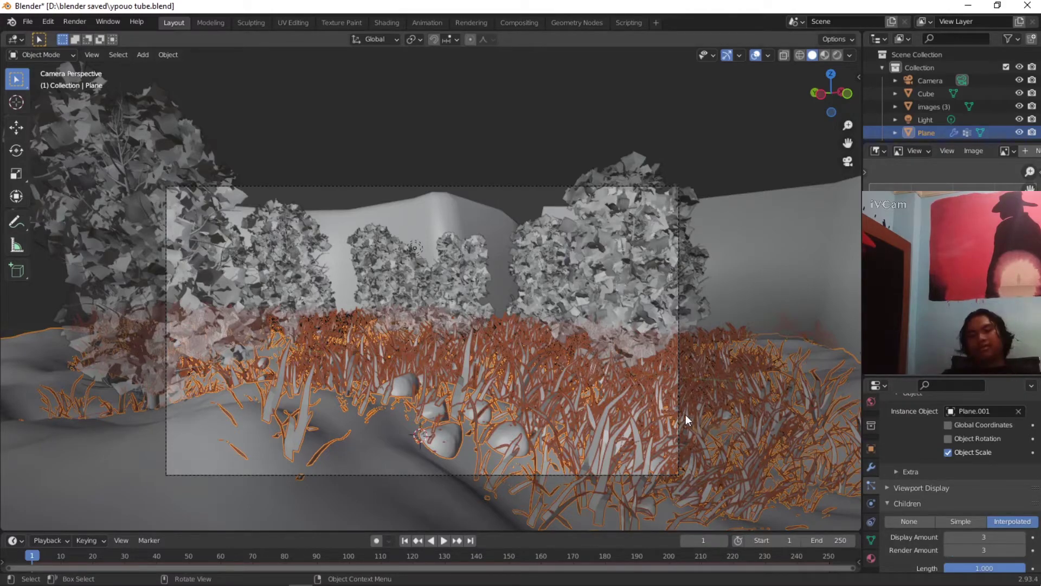
Step: Set the grass particles' render Scale to 0.290 and deselect the terrain
scroll(953, 460, down, 5)
scroll(948, 481, down, 1)
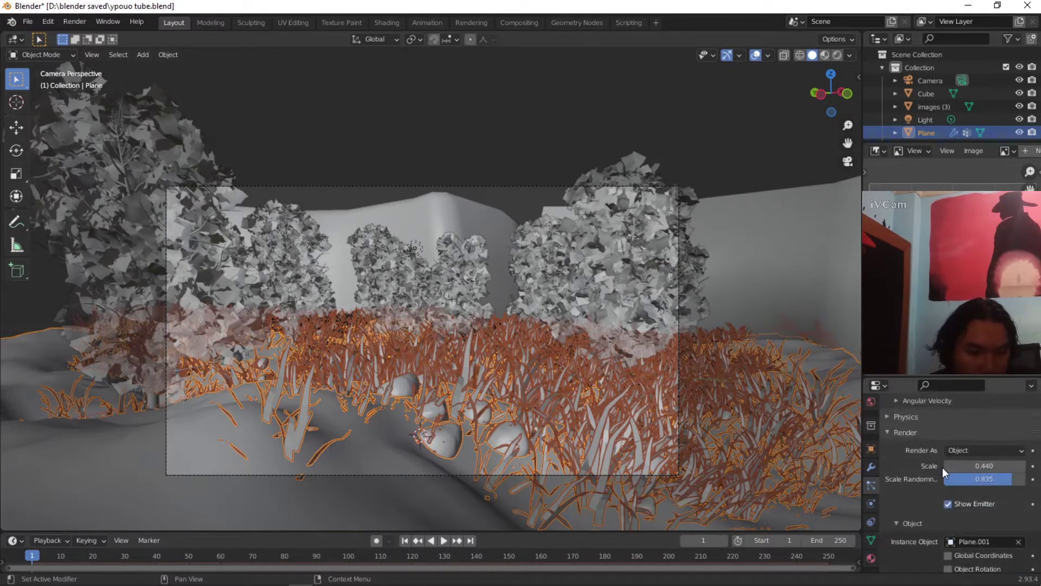
ctrl+scroll(948, 464, down, 3)
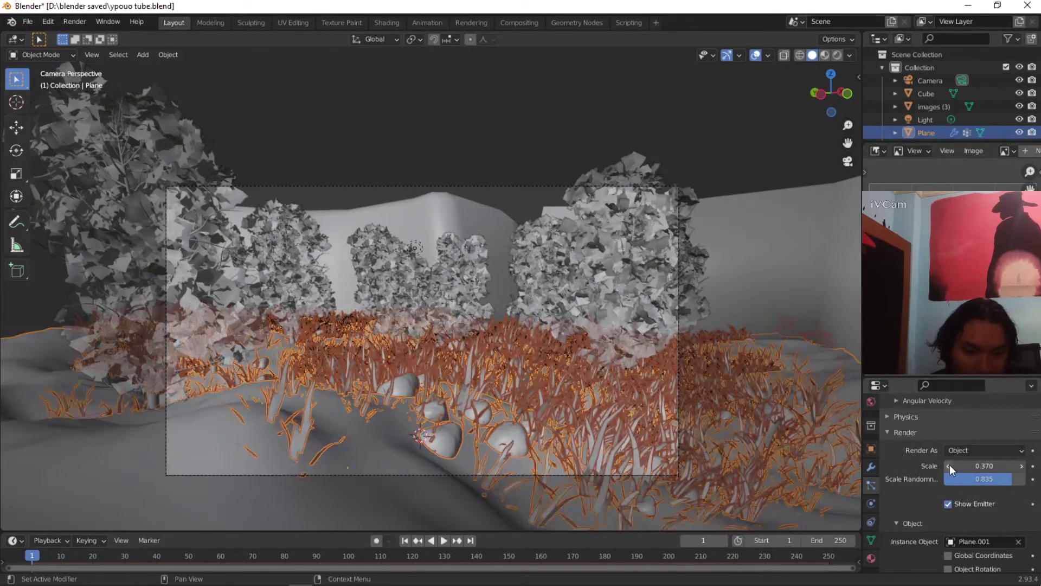
click(371, 359)
scroll(370, 359, up, 1)
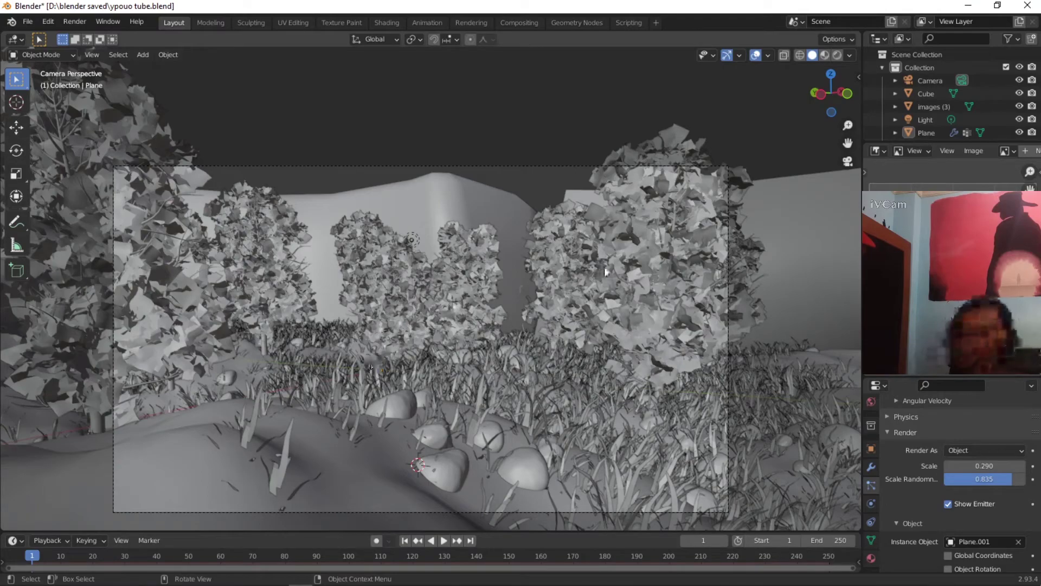
Step: Add a 2 m mesh cube on the terrain beside the rocks and open it for face editing
middle_drag(605, 271, 557, 199)
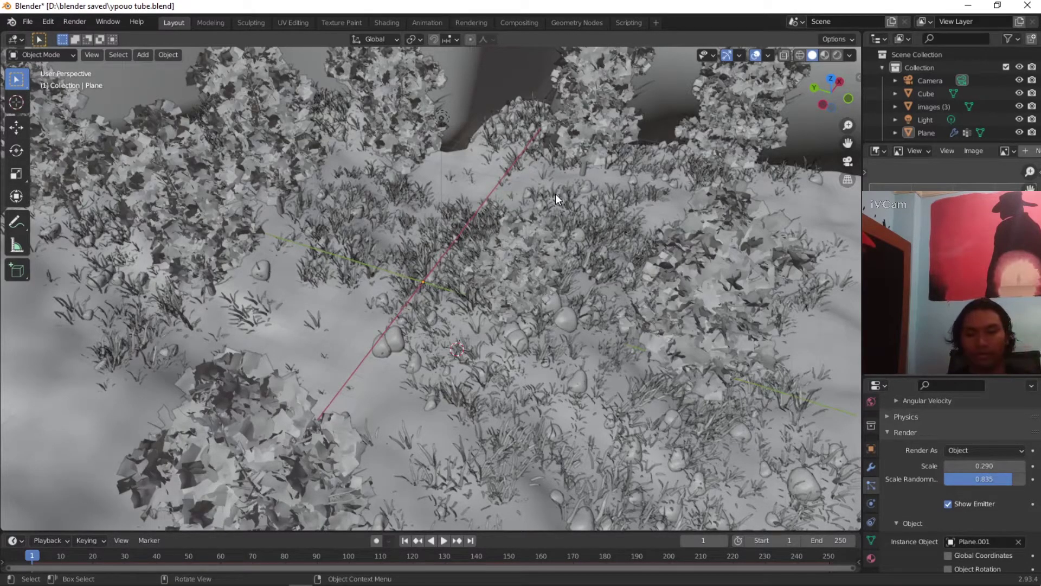
shift+middle_drag(556, 194, 421, 368)
click(145, 55)
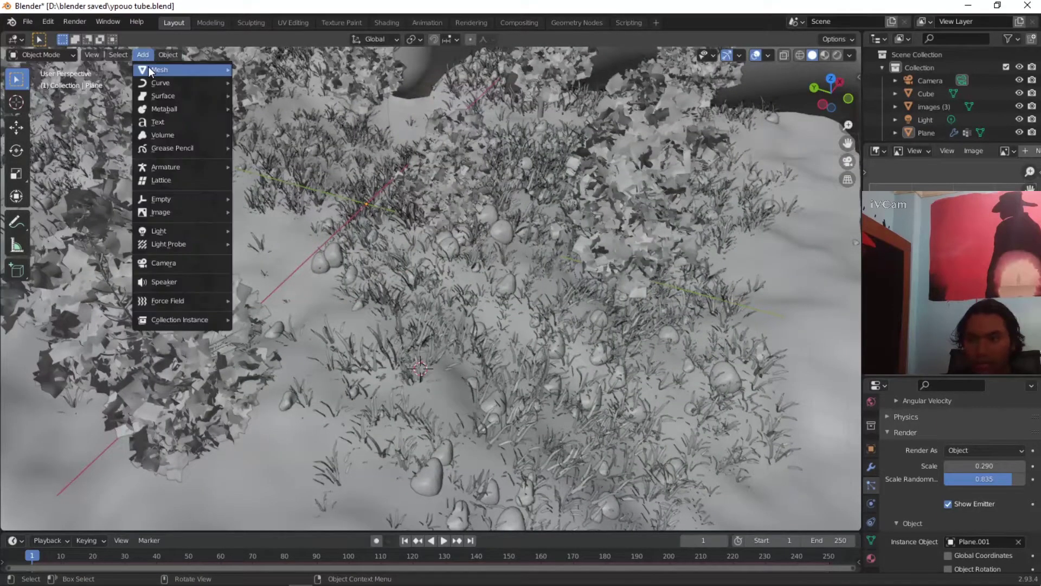
mouse_move(148, 68)
click(258, 82)
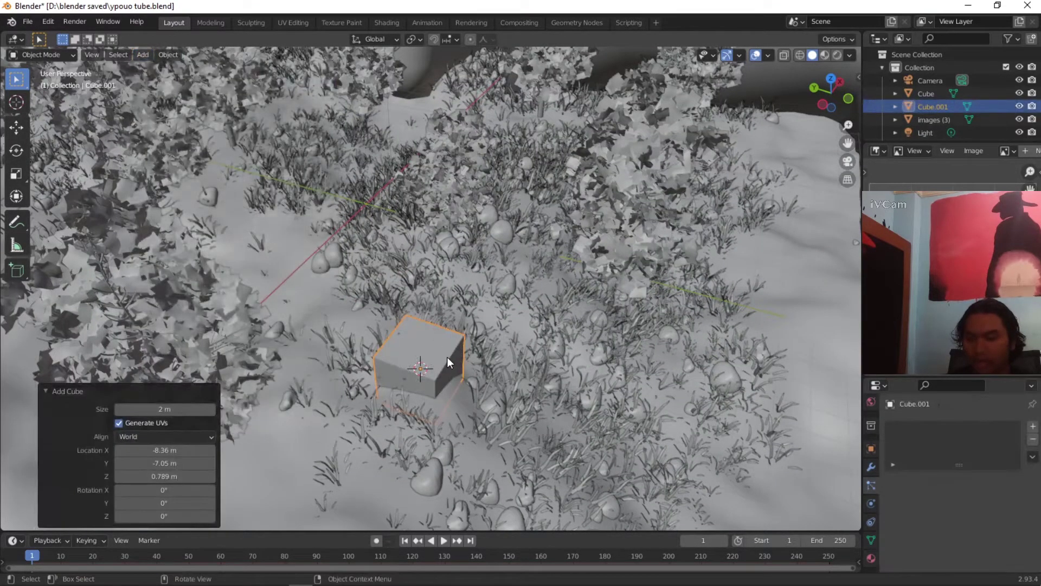
key(Tab)
click(111, 55)
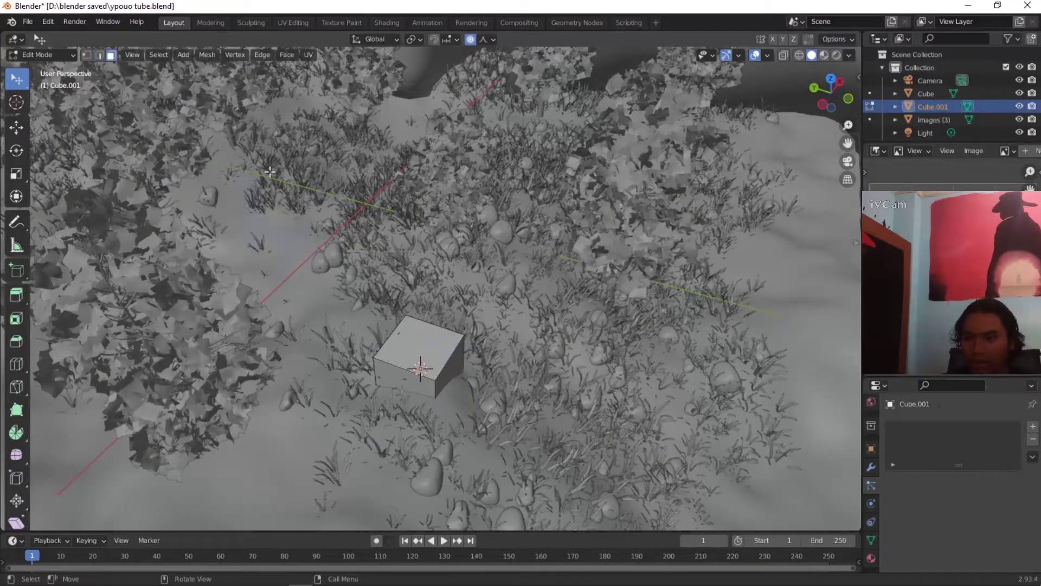
Step: Extrude the new cube's top face about 2.63 m upward and scale that face to about 0.73, tapering the block
middle_drag(426, 304, 439, 239)
key(e)
click(459, 191)
middle_drag(460, 190, 529, 248)
key(s)
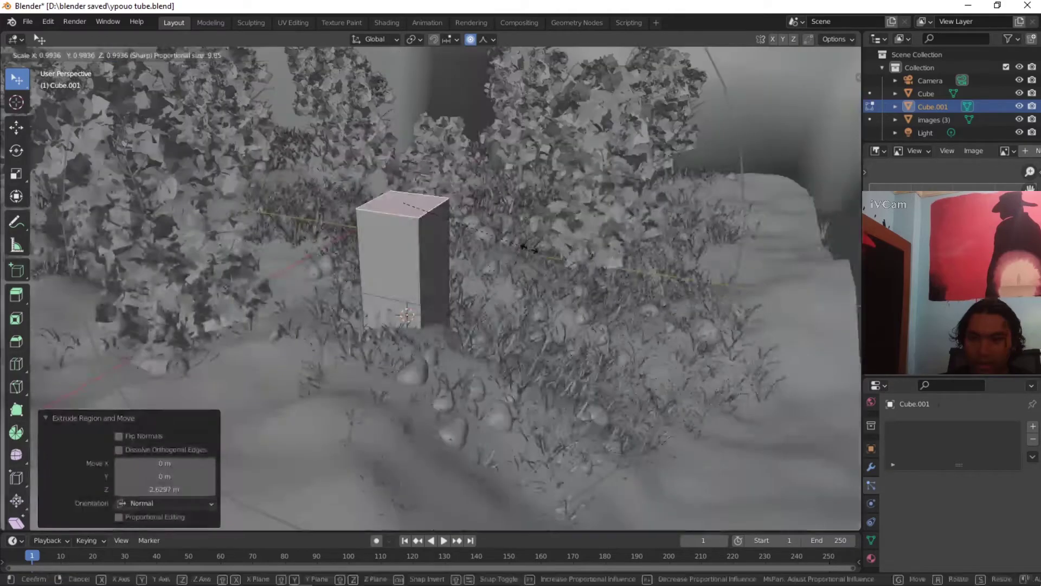
scroll(501, 240, down, 11)
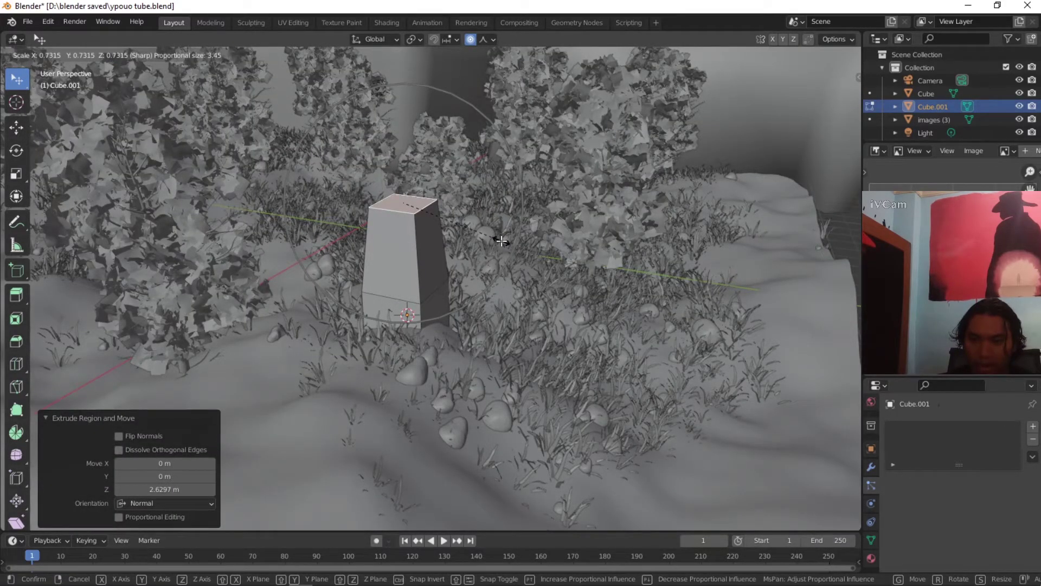
click(502, 240)
Step: Shift the tapered block's top to one side and bevel its corner edges into a faceted rock
middle_drag(502, 241, 494, 216)
key(g)
right_click(494, 216)
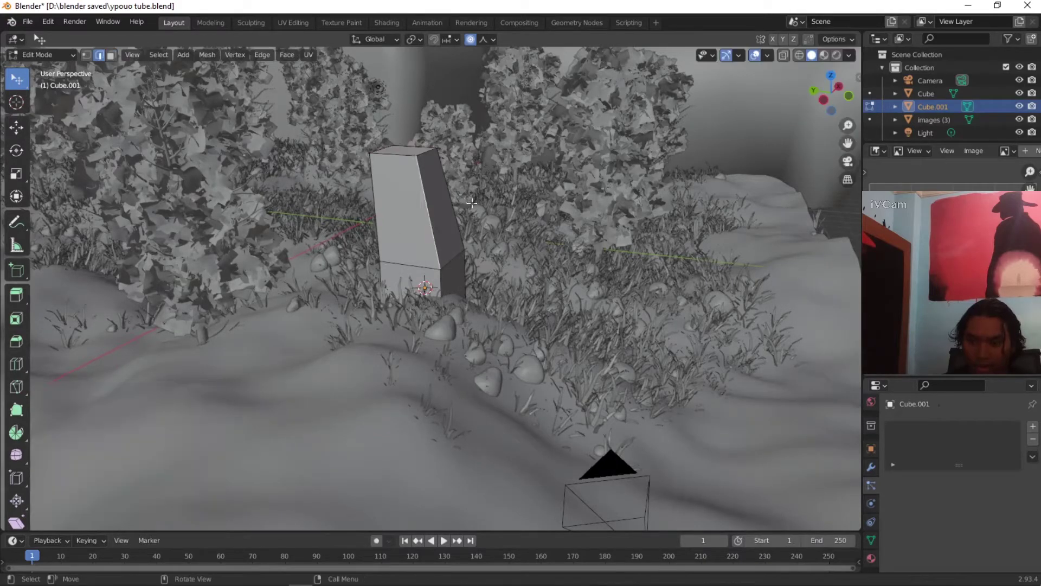
key(ctrl+b)
click(503, 266)
key(Tab)
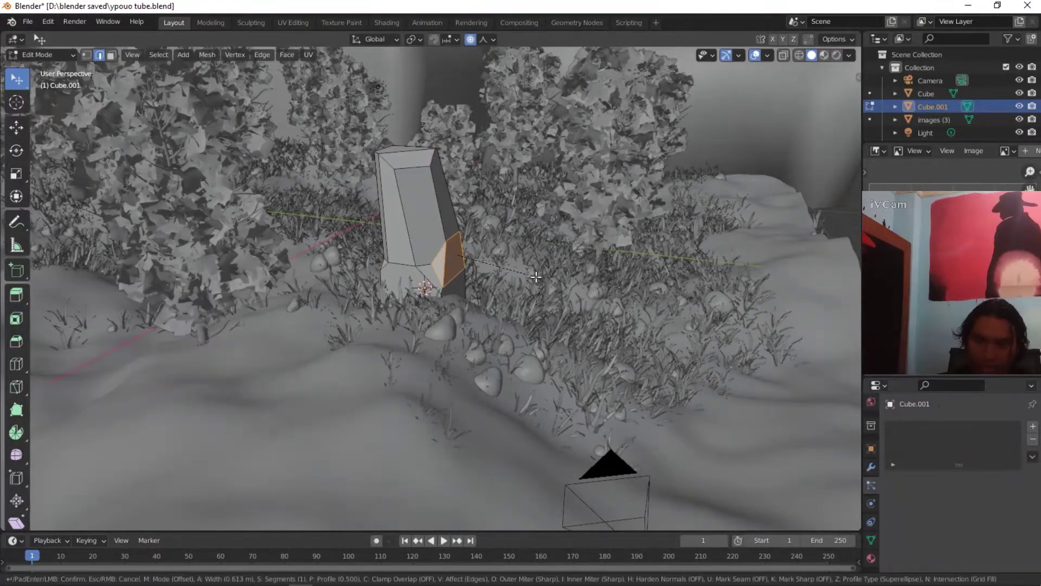
Step: Check the faceted block's placement among the trees through the scene camera
middle_drag(503, 265, 424, 232)
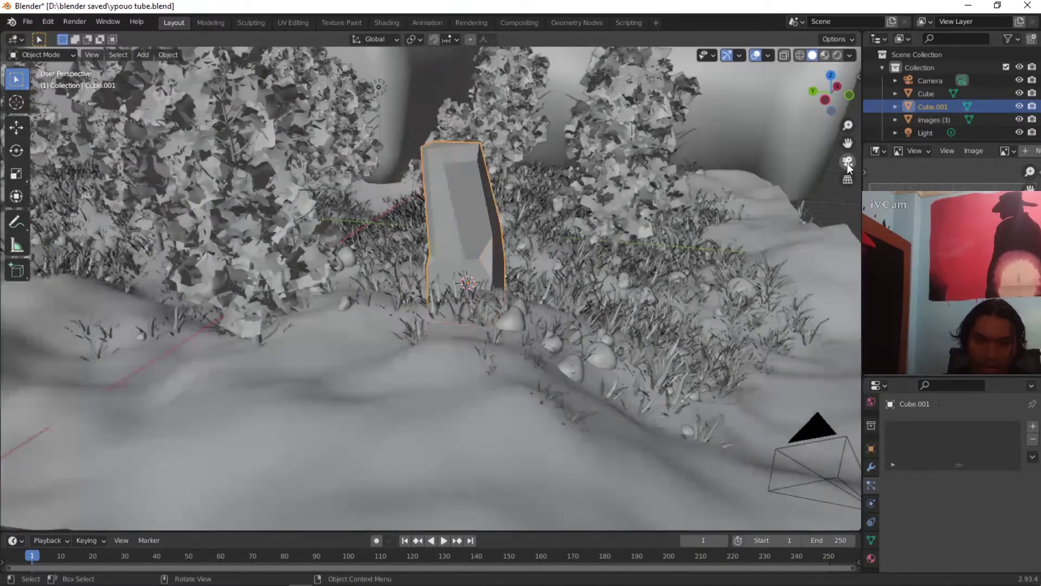
click(848, 161)
click(431, 282)
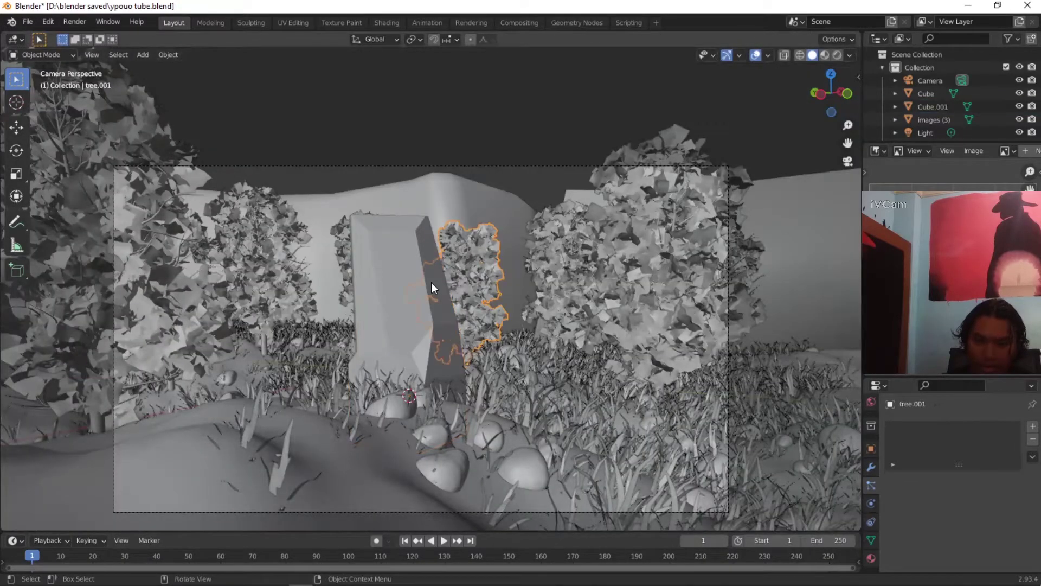
Step: Move the faceted standing stone from the centre of the clearing to its right-hand foreground
click(409, 282)
key(g)
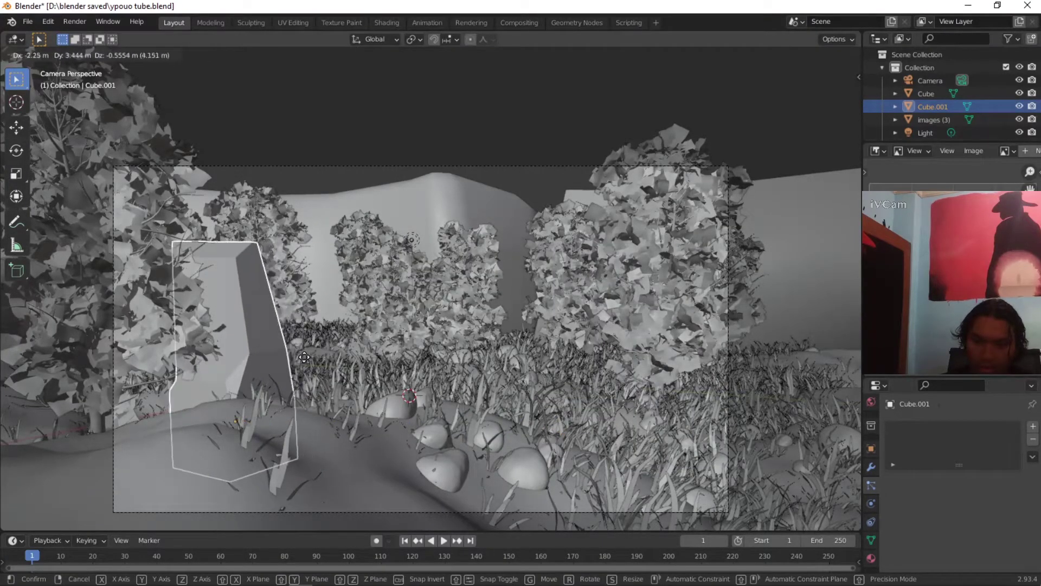
click(718, 321)
key(r)
key(r)
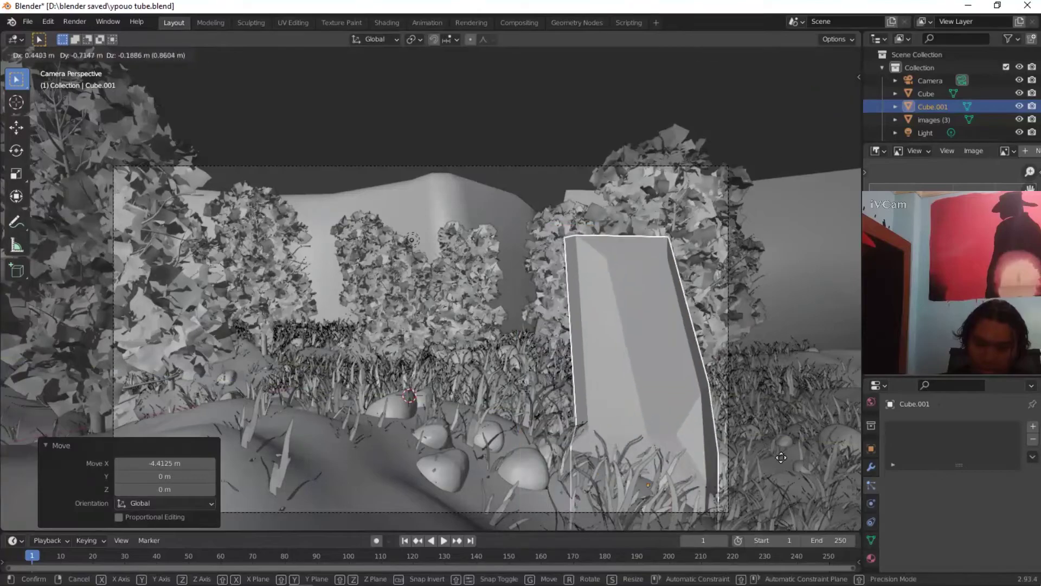
right_click(821, 354)
Step: Duplicate the faceted stone, tilt the copy with free rotation and place it among the grass on the clearing's left side
middle_drag(475, 356, 473, 290)
key(KP_7)
key(shift+d)
click(526, 325)
key(r)
key(r)
click(544, 369)
middle_drag(544, 368, 591, 309)
click(847, 162)
key(g)
click(353, 346)
Step: Move the original standing stone back beside the right-hand trees, facing the tilted copy across the clearing
click(689, 285)
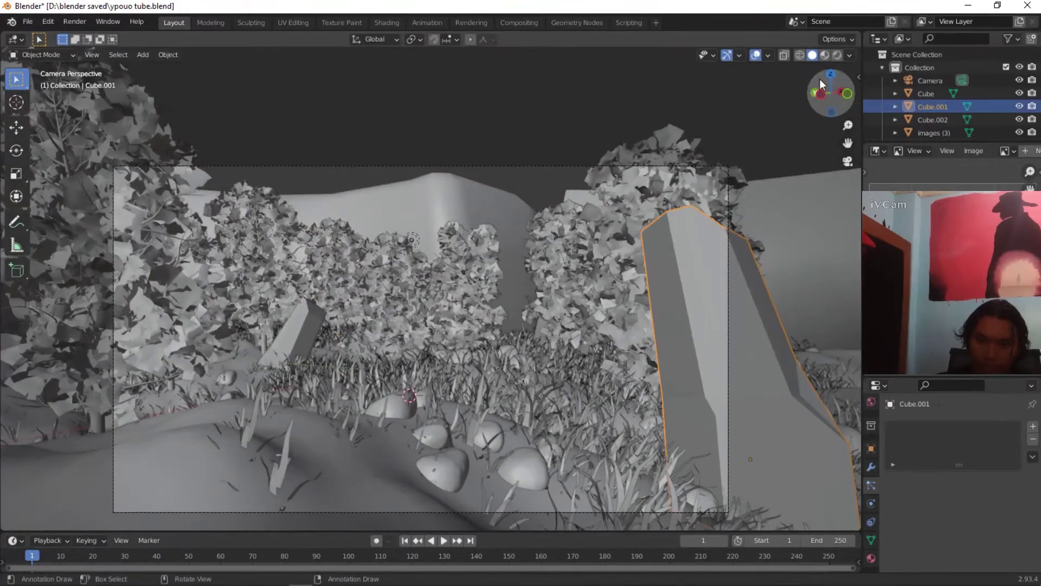
key(KP_7)
key(g)
click(604, 232)
key(KP_0)
click(521, 165)
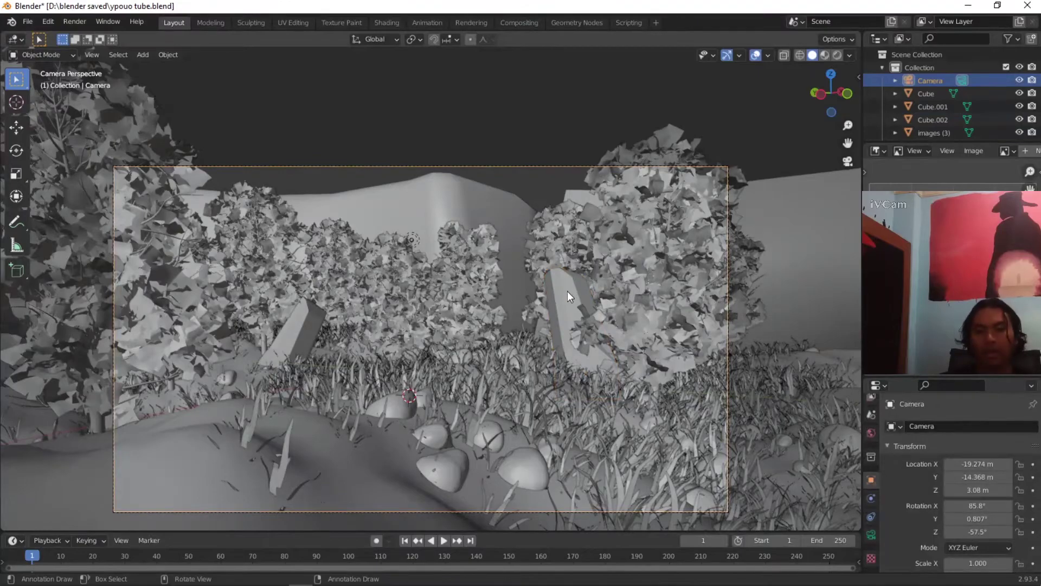
Step: Move the large right-hand tree along X toward the camera and shift it sideways to uncover the stone beside it
click(670, 273)
key(g)
key(y)
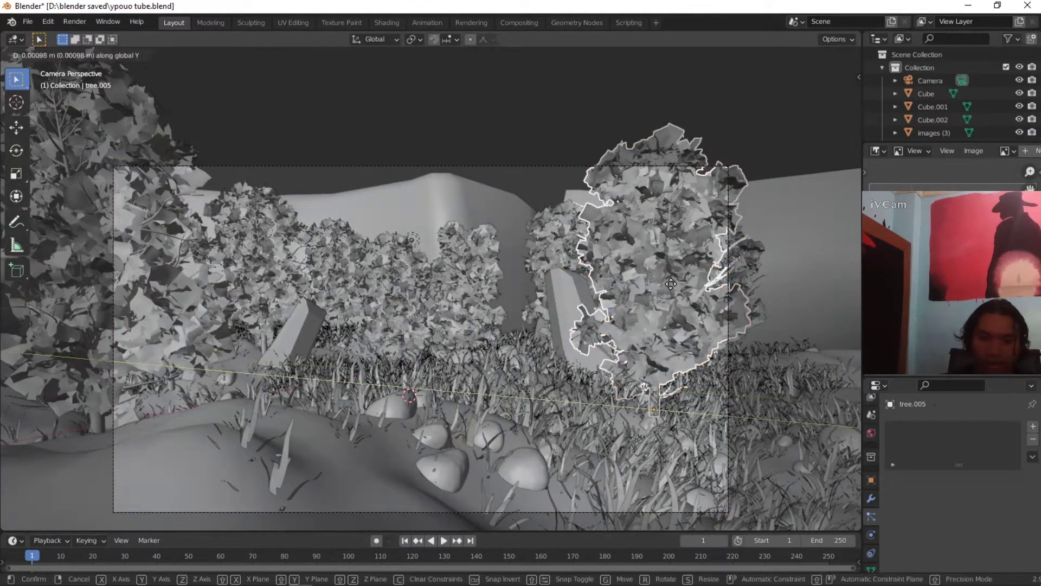
key(x)
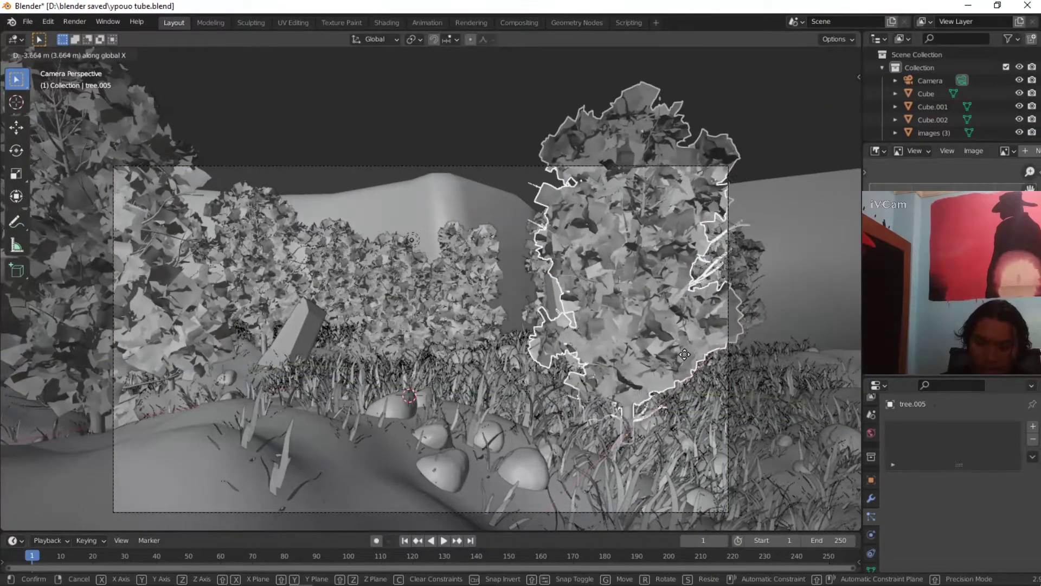
click(710, 359)
key(g)
click(741, 358)
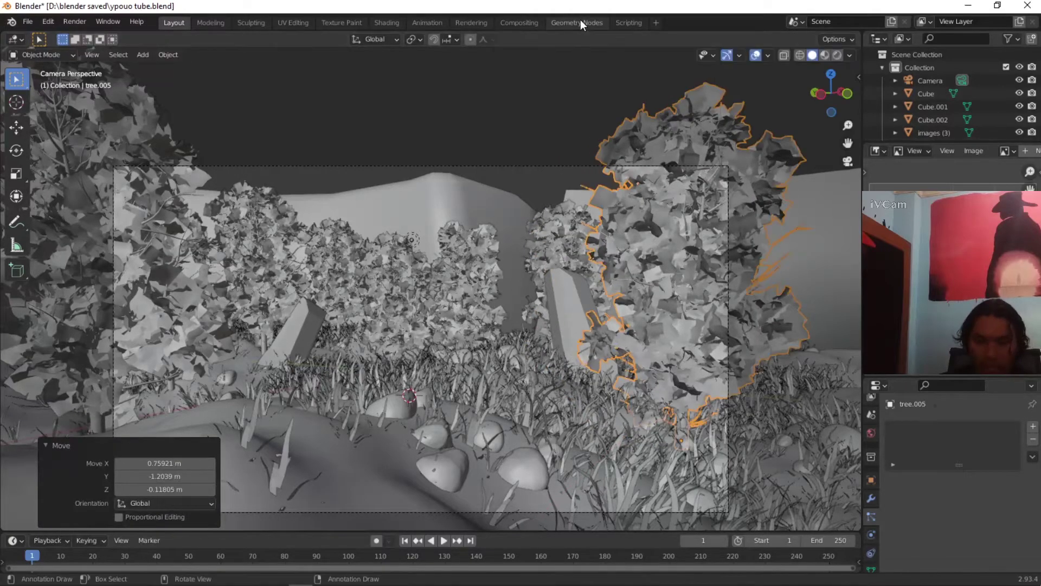
Step: Preview the scene's lighting and materials with rendered shading through the camera
click(578, 21)
click(166, 21)
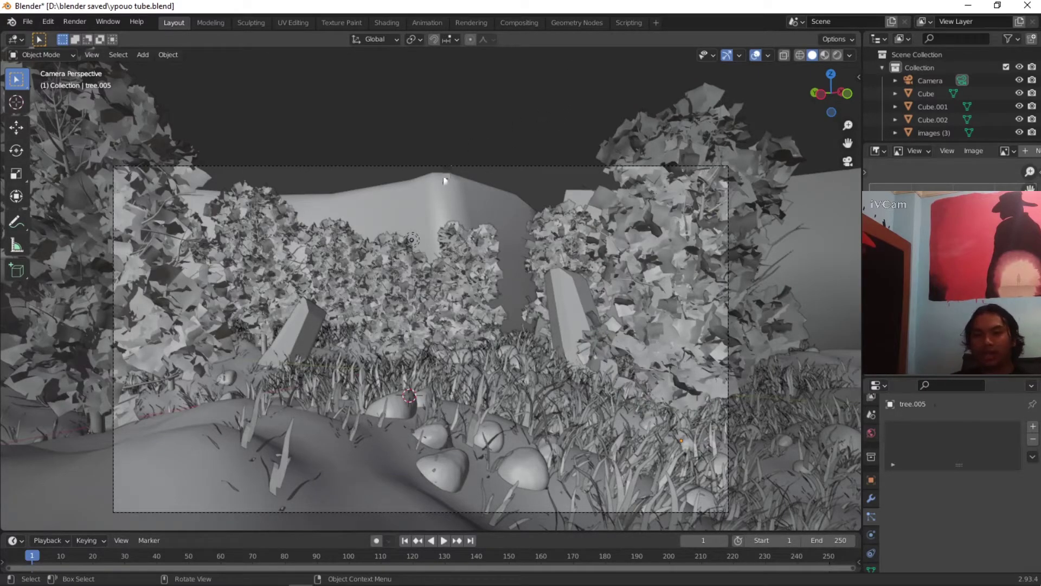
click(841, 55)
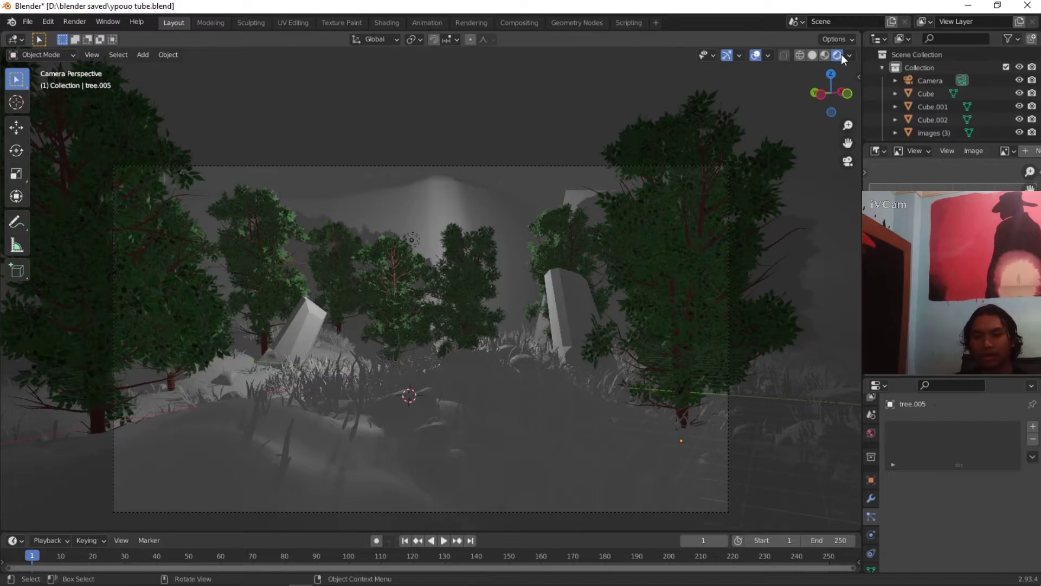
click(812, 55)
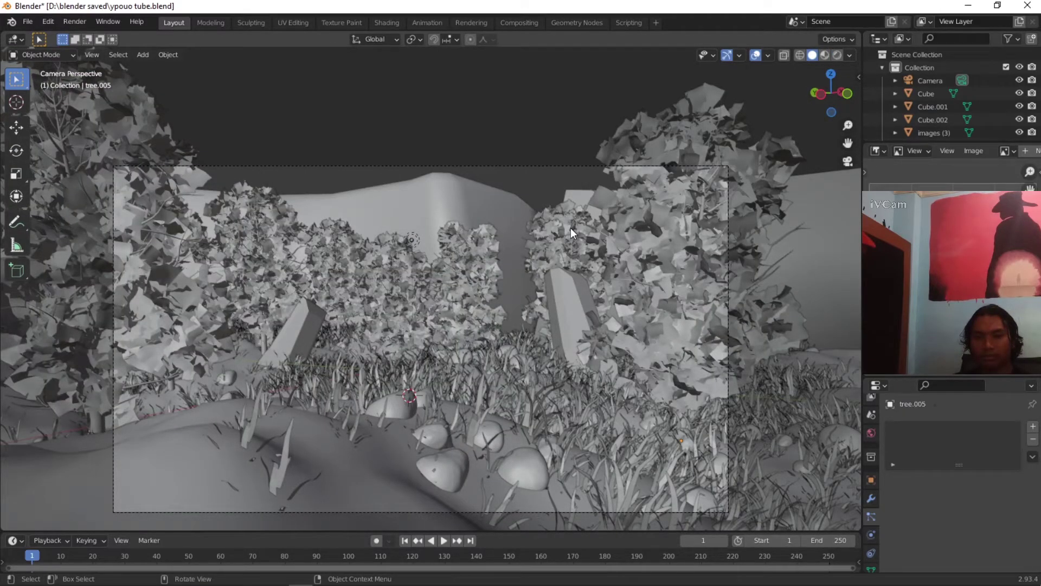
Step: Add a 2 m cube on the ground near the gap in the cliffs and raise its top face about 1.04 m
middle_drag(571, 228, 554, 334)
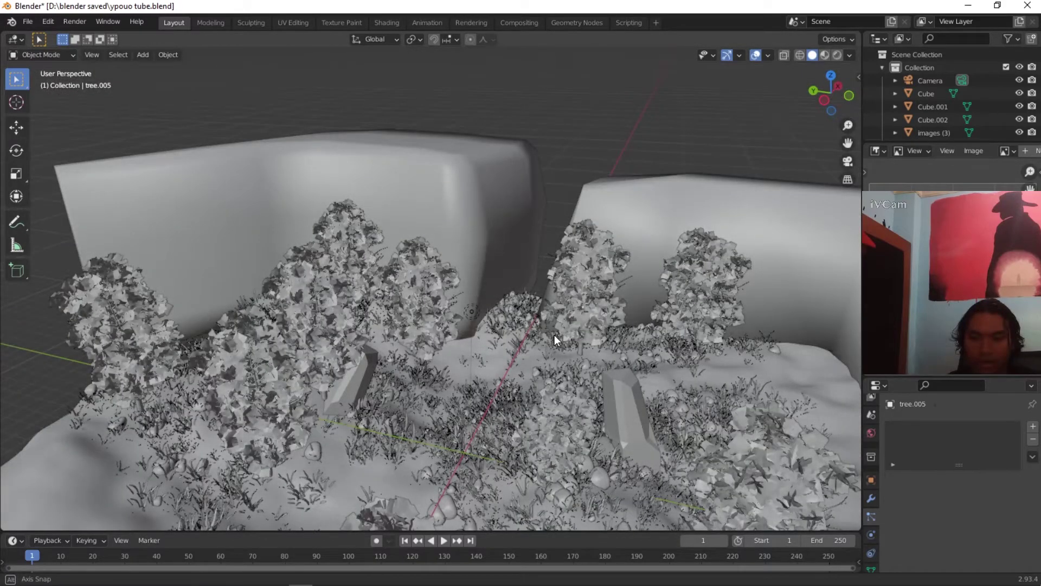
key(g)
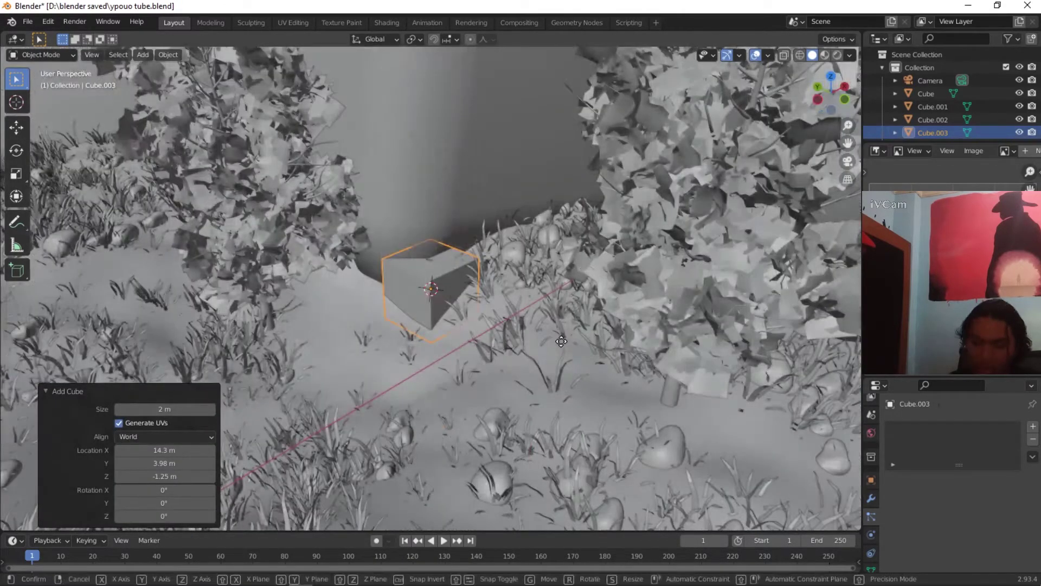
click(561, 341)
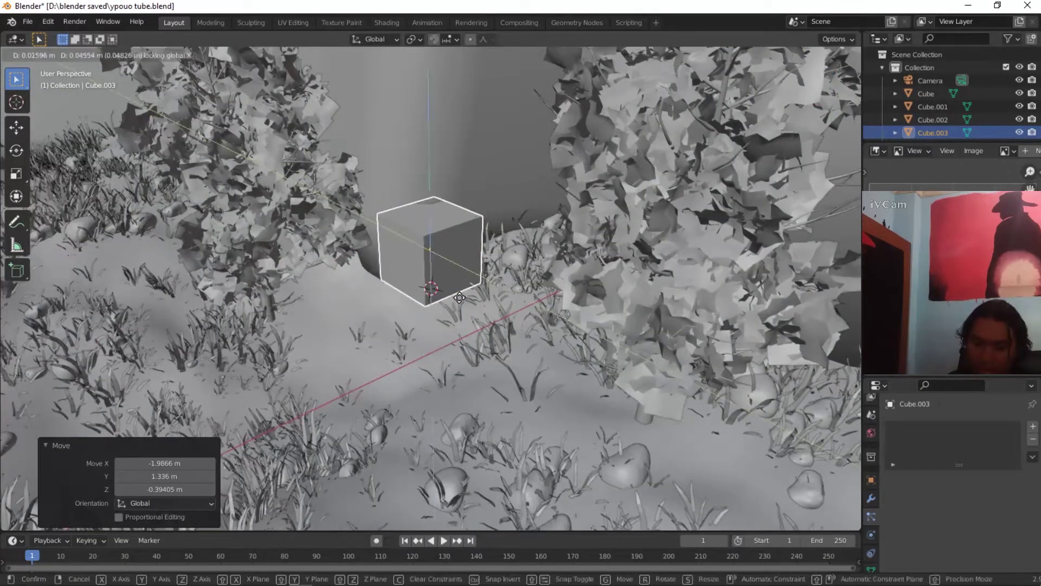
key(Tab)
key(alt+a)
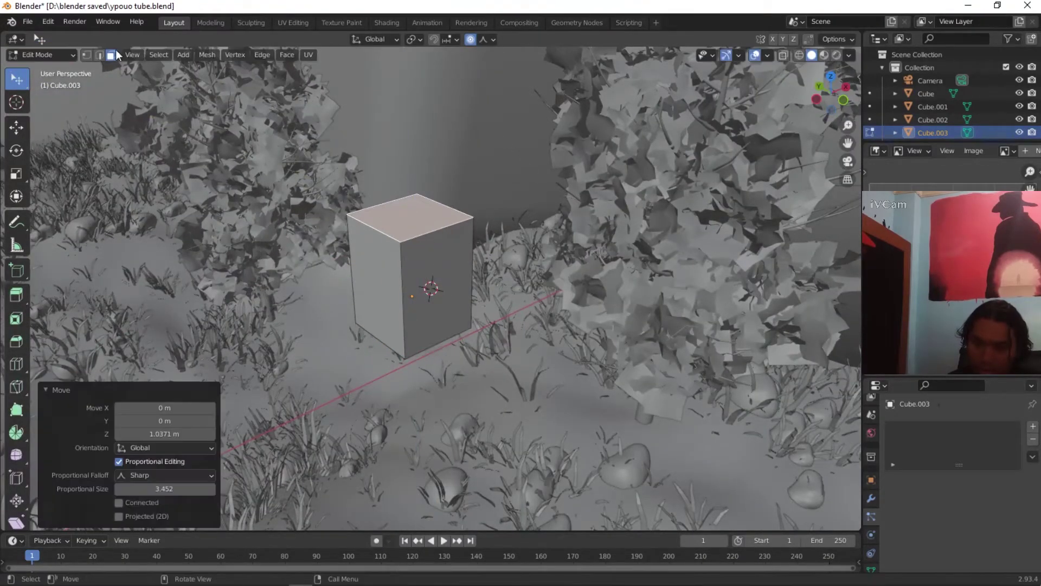
Step: Bevel the new block's upper and lower edges to give it an irregular rock shape
key(ctrl+b)
click(396, 291)
middle_drag(396, 291, 434, 287)
scroll(433, 287, up, 5)
key(ctrl+b)
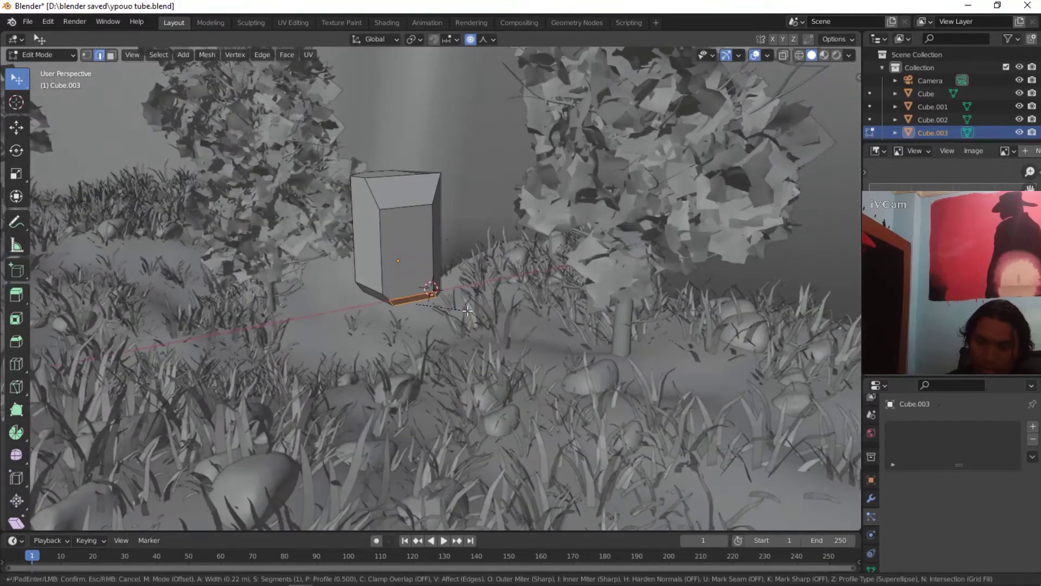
Step: Add a Subdivision modifier to the new block and set its viewport level to 2
click(871, 498)
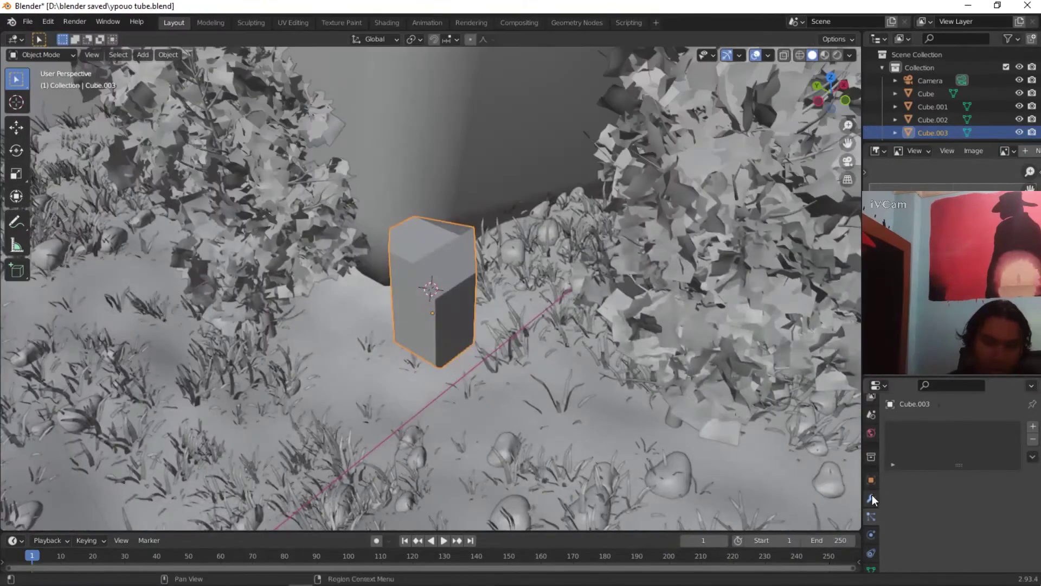
click(961, 455)
click(786, 358)
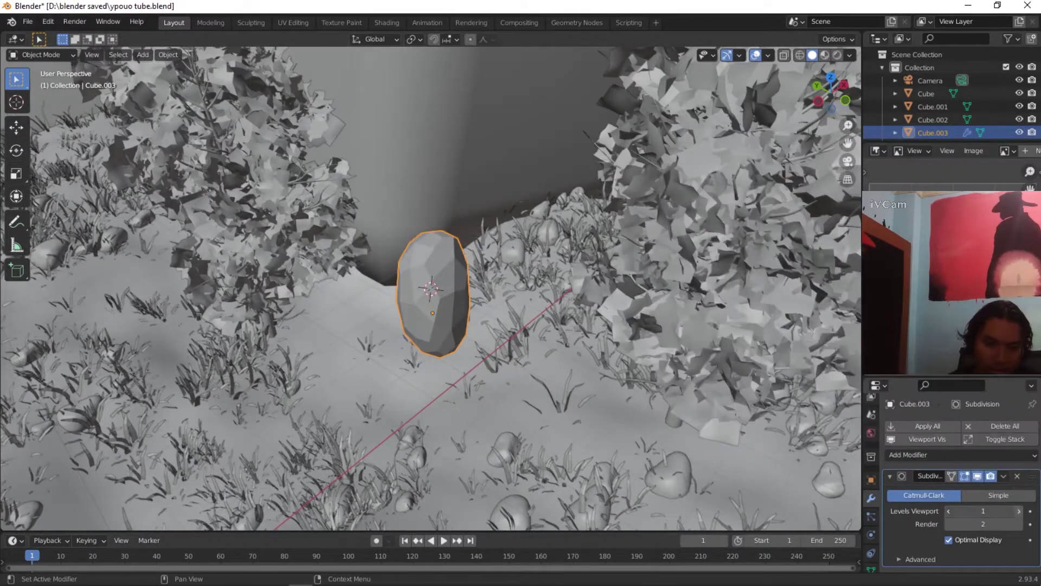
click(1019, 511)
Step: Enlarge and bevel the block's mesh into an uneven boulder and set its viewport subdivision level to 1
key(Tab)
key(s)
key(ctrl+b)
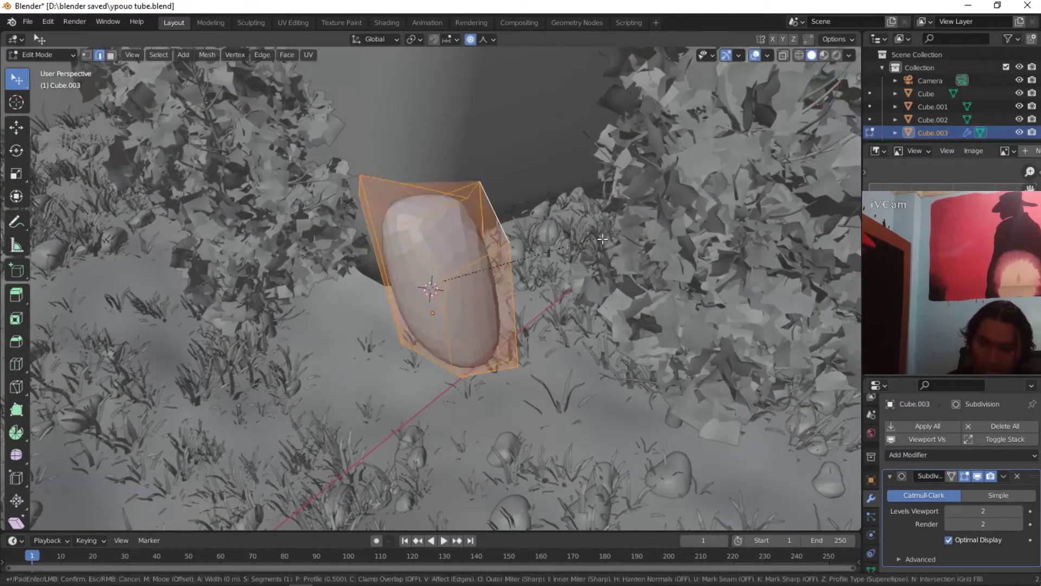
click(601, 238)
key(Tab)
key(ctrl+1)
Step: Move the rounded boulder to the foot of the cliff beside the trees
middle_drag(476, 256, 477, 181)
key(g)
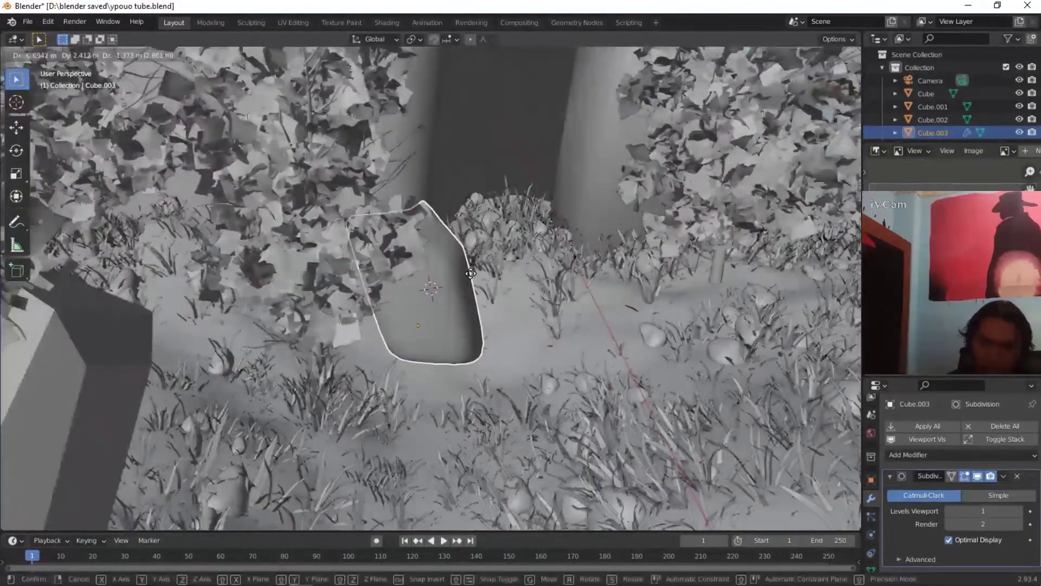
click(470, 273)
Step: Scatter the boulder over the cliff walls with a hair particle system rendered as object, scale 0.25, with rotation on Global Y
middle_drag(470, 273, 465, 336)
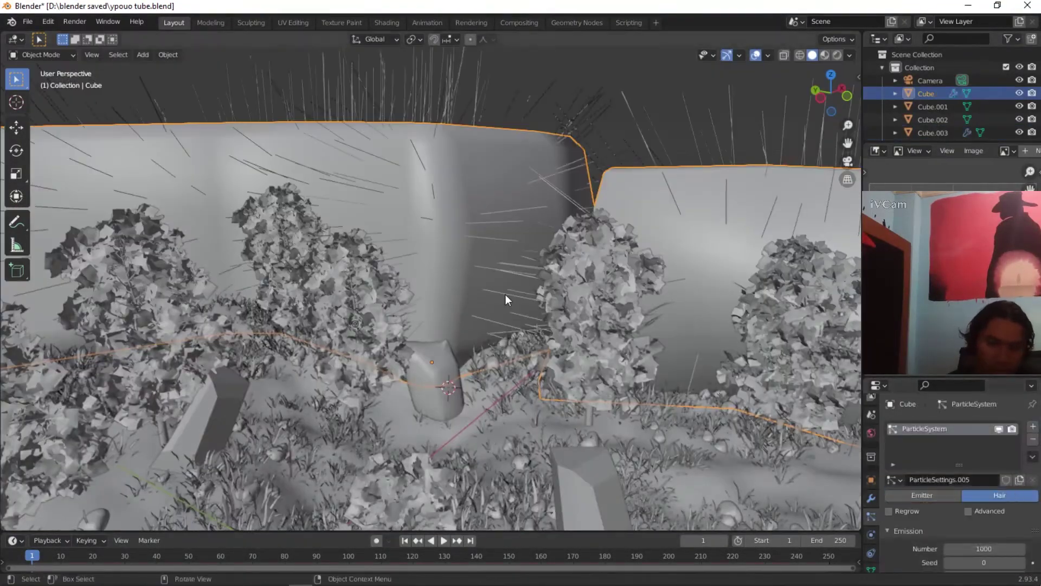
scroll(957, 488, down, 5)
click(954, 455)
click(939, 465)
drag(984, 453, 1009, 454)
scroll(957, 482, up, 5)
click(967, 432)
scroll(957, 488, down, 7)
click(898, 421)
click(984, 439)
click(976, 429)
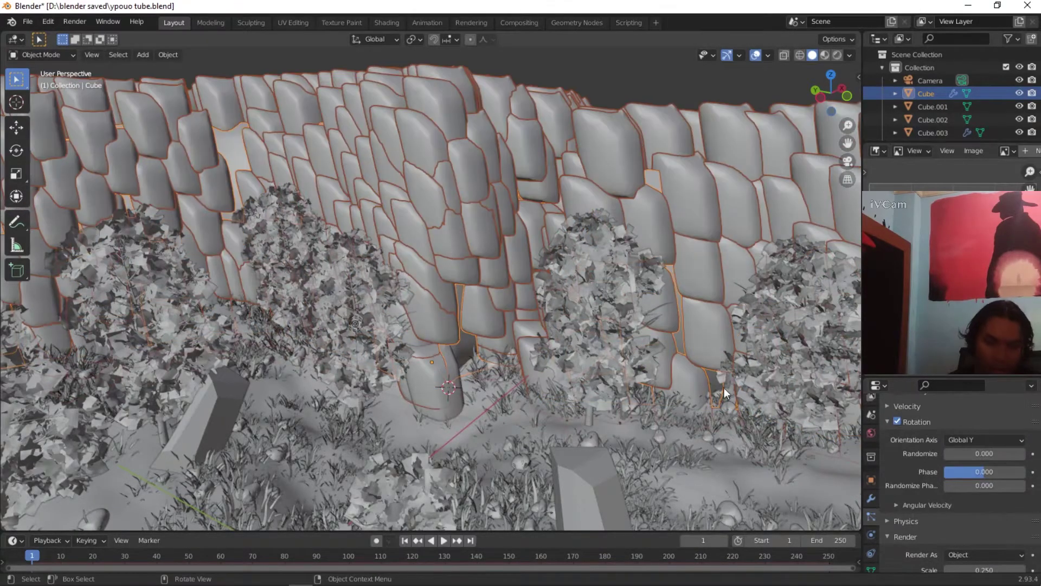
Step: Set the cliff particle system's number to 50 and its render scale to 0.45
scroll(957, 461, up, 8)
double_click(975, 418)
text(50)
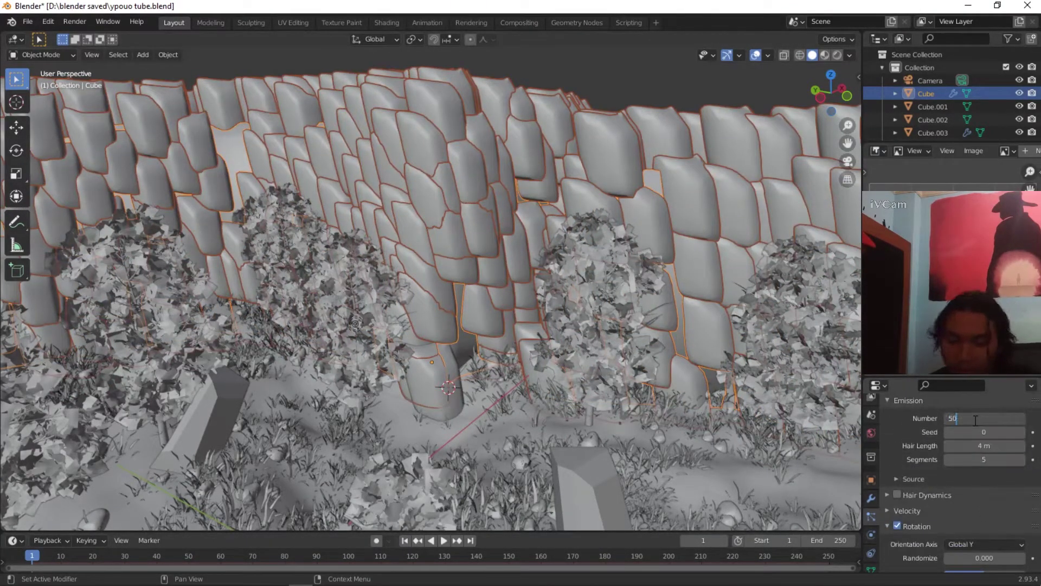
key(Return)
scroll(902, 448, down, 8)
mouse_move(985, 491)
mouse_down()
mouse_move(1004, 492)
mouse_move(992, 492)
mouse_up()
Step: Select the top faces of both cliff walls and assign them to a new vertex group
middle_drag(611, 129, 487, 223)
key(Tab)
scroll(487, 223, up, 5)
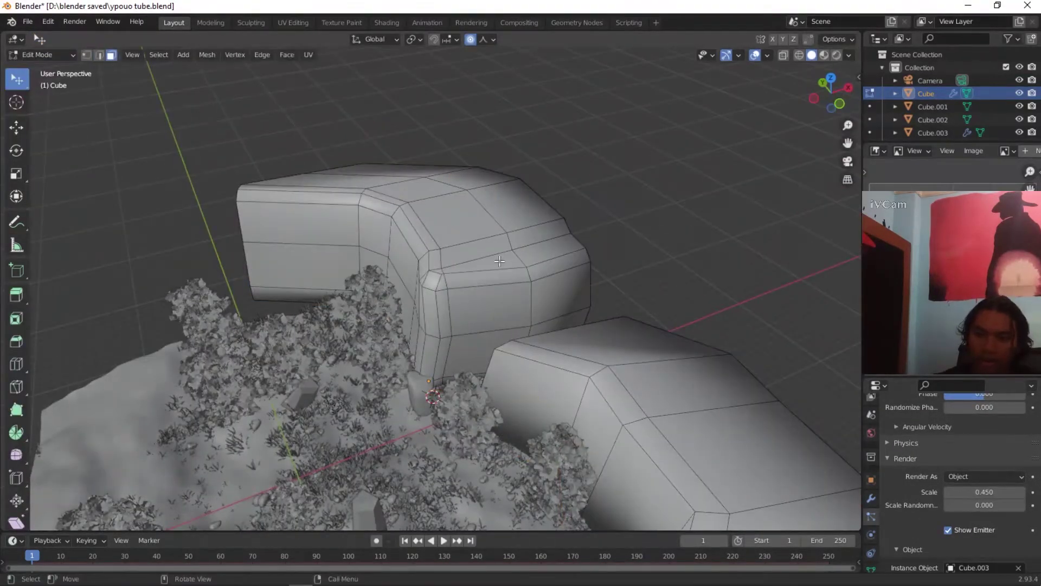
ctrl+click(500, 261)
scroll(580, 279, down, 3)
ctrl+click(561, 342)
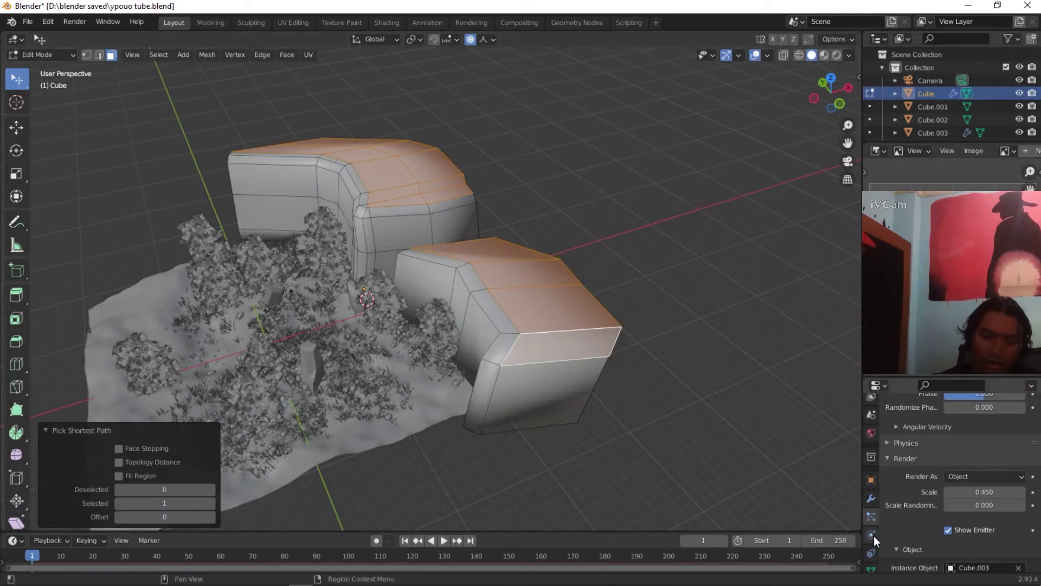
click(871, 568)
click(1032, 447)
click(904, 525)
Step: Invert the vertex group's weights on the cliff walls in Weight Paint mode and return to Object Mode
key(Tab)
click(44, 55)
click(47, 127)
click(147, 59)
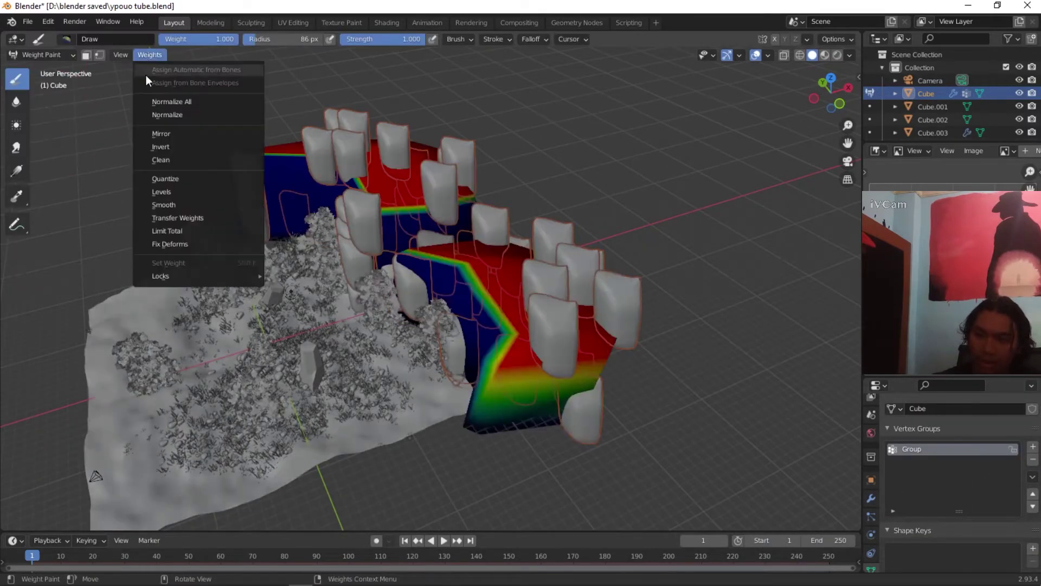
click(153, 146)
click(43, 54)
click(47, 69)
Step: Use the new vertex group as the density group of the cliff particle system
click(870, 534)
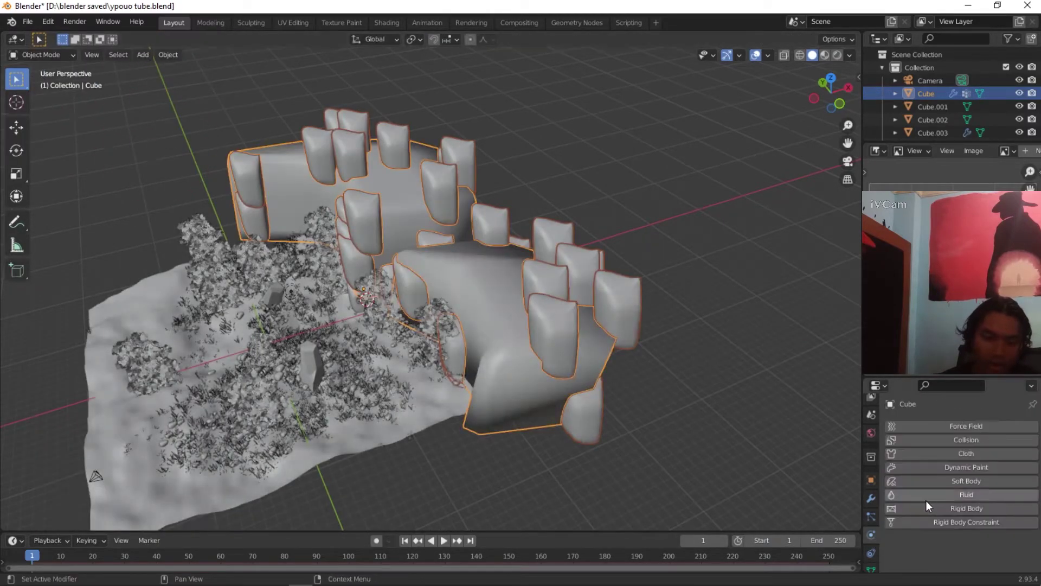
click(870, 516)
scroll(958, 493, down, 15)
click(975, 450)
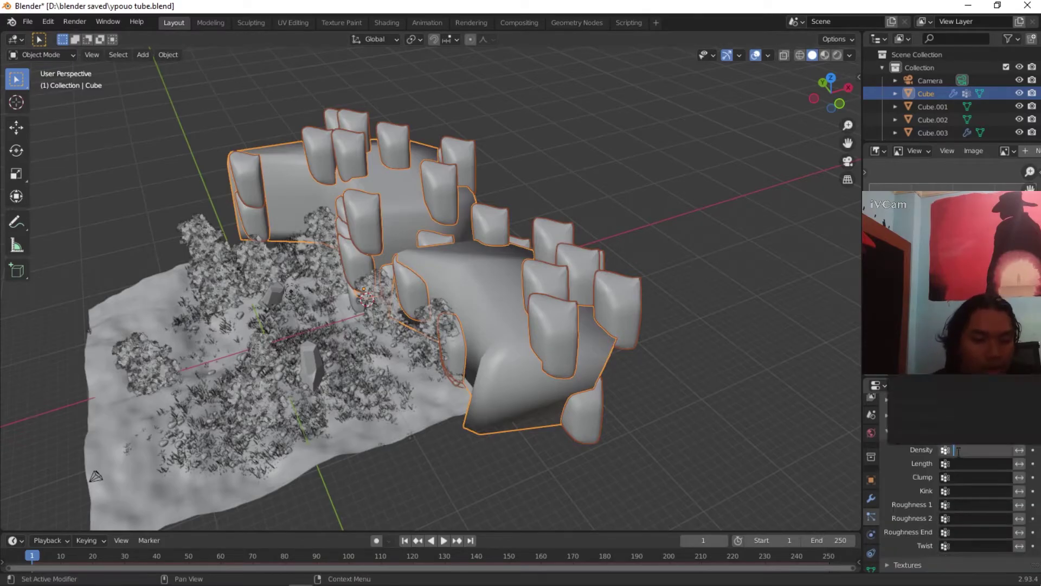
click(944, 307)
Step: Set the cliff boulders' render scale to 0.71, scale randomness to 0.984 and emission seed to 4
click(847, 161)
scroll(965, 483, up, 10)
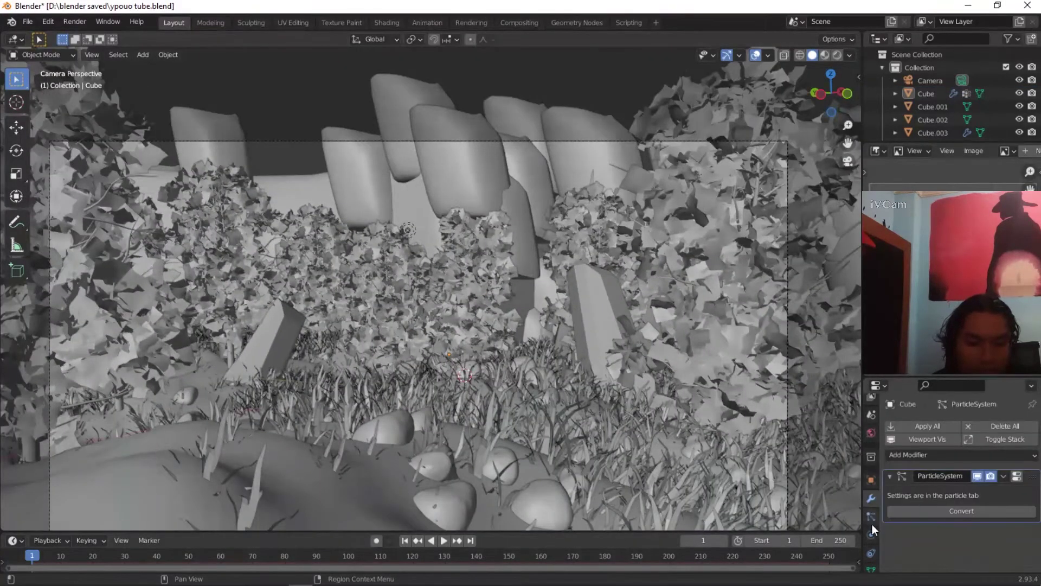
scroll(965, 482, down, 8)
drag(966, 505, 1014, 518)
scroll(759, 391, up, 2)
scroll(976, 515, up, 1)
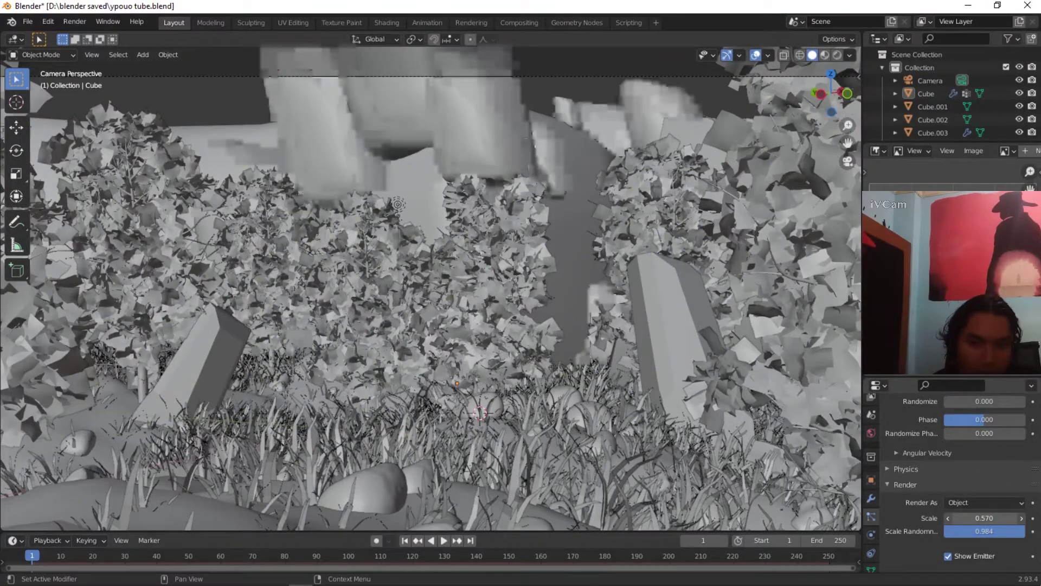
middle_drag(716, 162, 532, 202)
scroll(532, 202, down, 6)
middle_drag(613, 216, 655, 251)
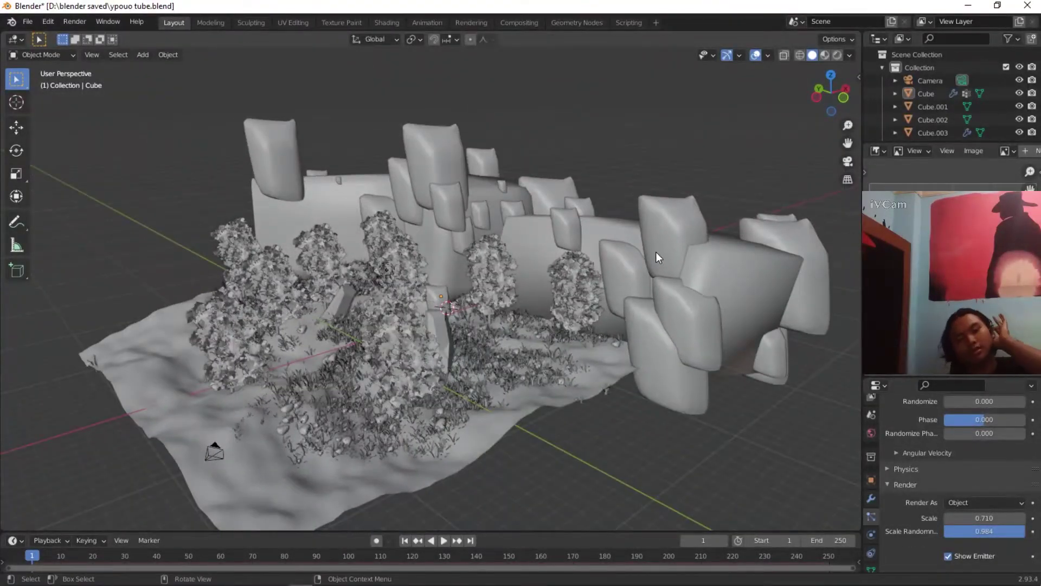
scroll(1010, 525, up, 10)
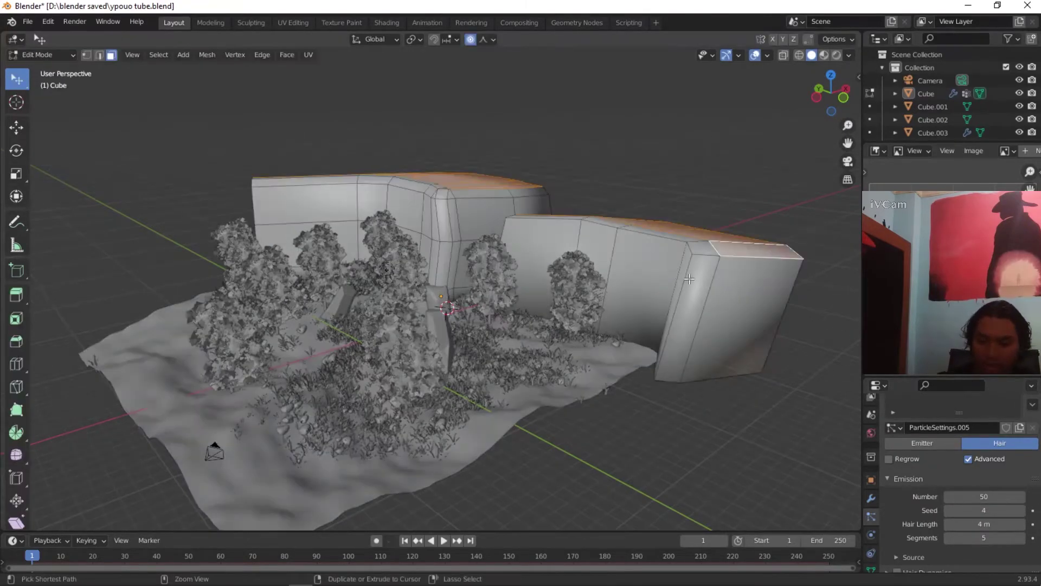
Step: Add horizontal loop cuts around the cliff walls to divide their height into rows
click(455, 223)
key(ctrl+r)
key(3)
scroll(462, 255, up, 3)
Step: Select the upper face loops of both cliff walls and assign them to the existing vertex group
alt+click(457, 162)
alt+shift+click(459, 193)
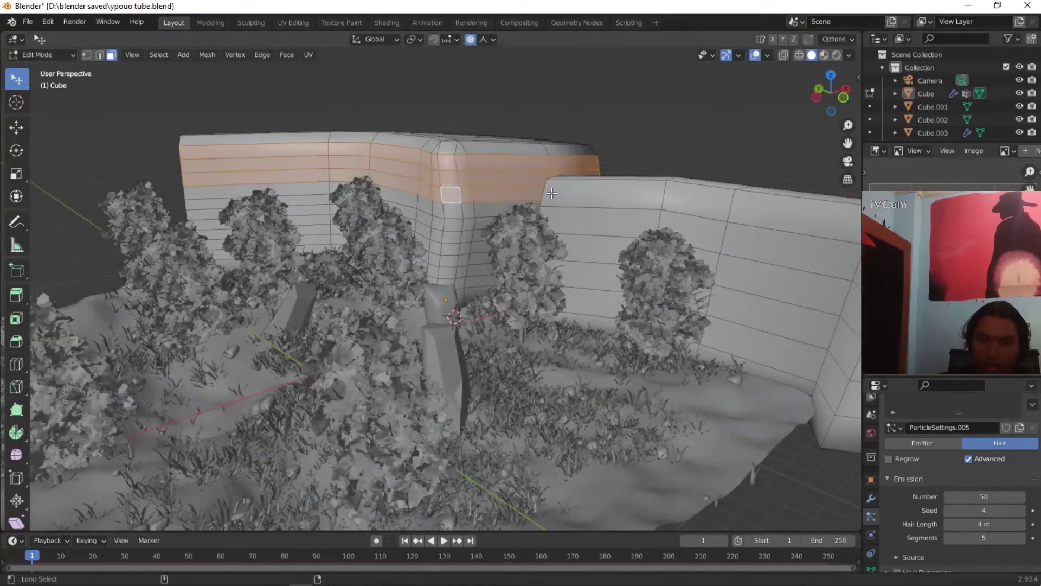
alt+shift+click(663, 196)
alt+shift+click(660, 223)
click(871, 568)
click(900, 491)
Step: Examine the cliff walls' vertex group weights in Weight Paint mode and return to Object Mode
click(41, 54)
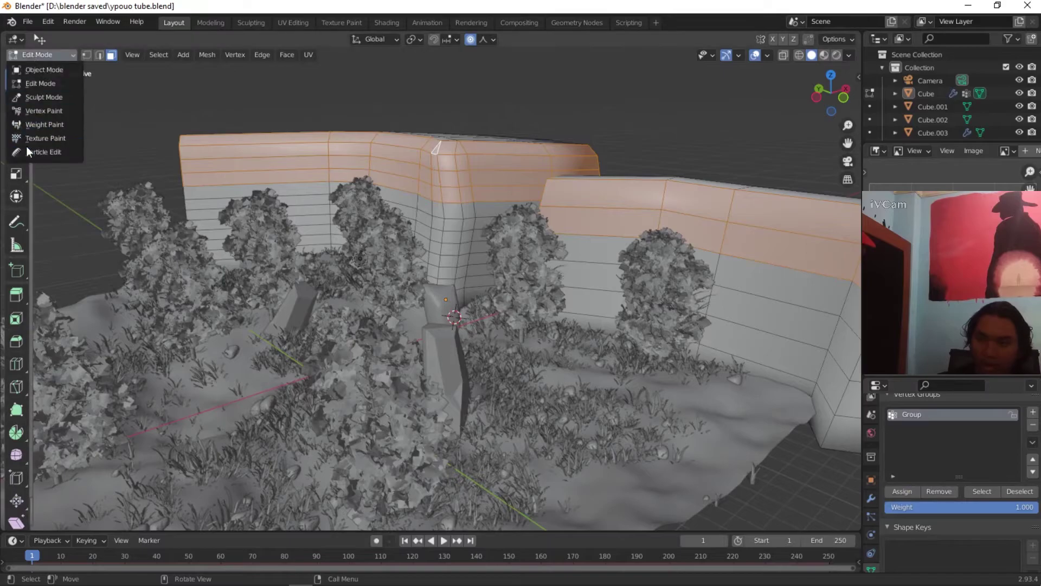
click(41, 122)
scroll(634, 282, down, 3)
mouse_move(634, 282)
middle_down()
mouse_move(656, 302)
mouse_move(411, 242)
mouse_move(568, 246)
middle_up()
key(Tab)
key(Tab)
scroll(567, 245, up, 2)
mouse_move(542, 282)
middle_down()
mouse_move(567, 300)
mouse_move(682, 296)
mouse_move(569, 336)
mouse_move(488, 384)
mouse_move(534, 372)
mouse_move(483, 262)
middle_up()
click(43, 55)
click(45, 70)
Step: Reshape the source boulder at the foot of the cliff by moving part of its mesh
middle_drag(412, 304, 375, 361)
click(407, 377)
scroll(434, 336, up, 4)
middle_drag(498, 265, 434, 347)
key(Tab)
key(g)
click(434, 398)
key(Tab)
Step: Pull the source boulder's upper vertices with proportional editing to make its outline more irregular
middle_drag(477, 401, 444, 304)
key(Tab)
key(g)
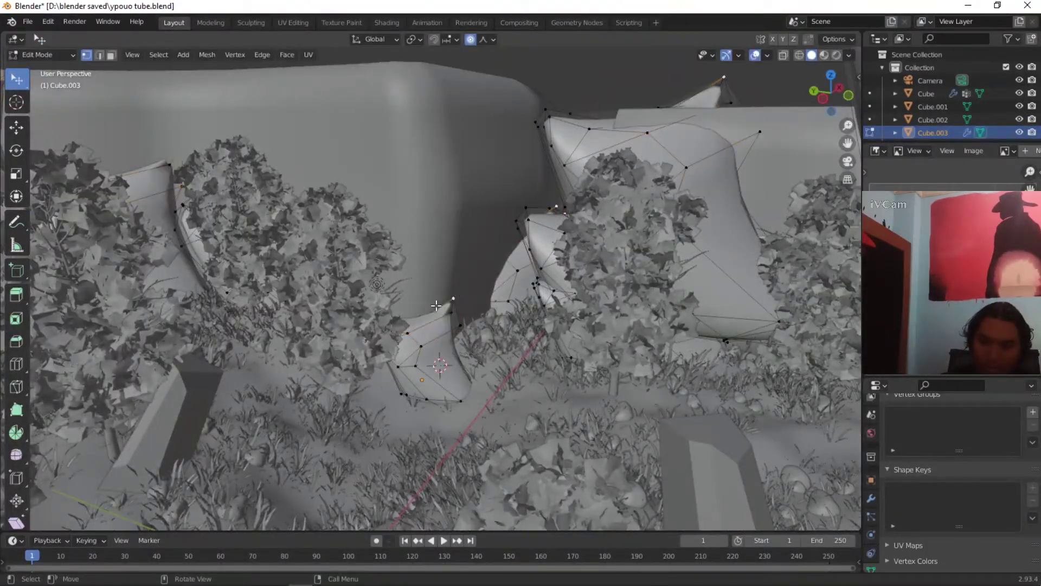
click(407, 264)
key(Tab)
middle_drag(408, 264, 564, 102)
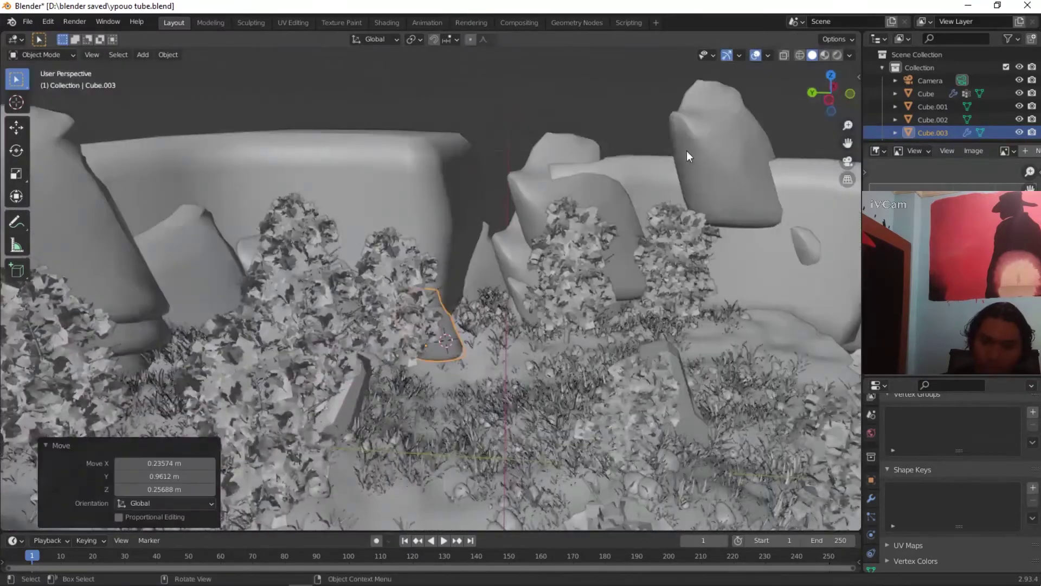
Step: Check the cliff walls in Weight Paint mode, then return to Object Mode in the camera view
key(KP_0)
middle_drag(418, 243, 281, 179)
click(41, 55)
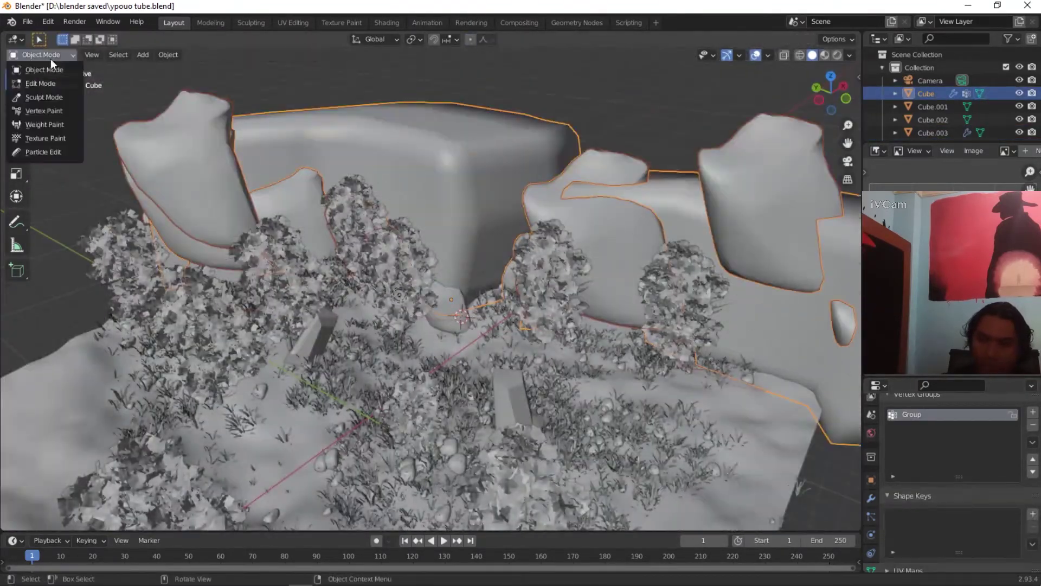
click(45, 124)
click(41, 54)
click(44, 70)
key(KP_0)
Step: Adjust the particle system that scatters boulders on the cliff walls, setting the boulder scale to 0.600
click(871, 516)
click(1022, 511)
click(1023, 513)
scroll(968, 486, down, 4)
scroll(968, 487, up, 3)
mouse_move(976, 471)
mouse_down()
mouse_move(1022, 471)
mouse_move(956, 477)
mouse_move(992, 479)
mouse_up()
scroll(957, 485, down, 6)
scroll(951, 502, up, 6)
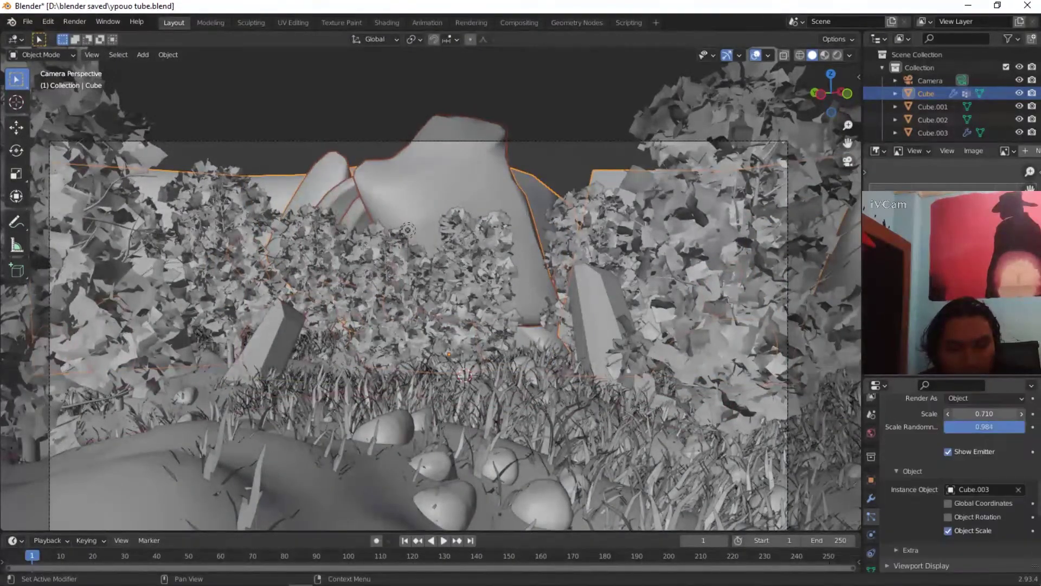
middle_drag(488, 407, 597, 434)
scroll(930, 461, down, 10)
drag(979, 441, 1003, 427)
scroll(984, 488, up, 5)
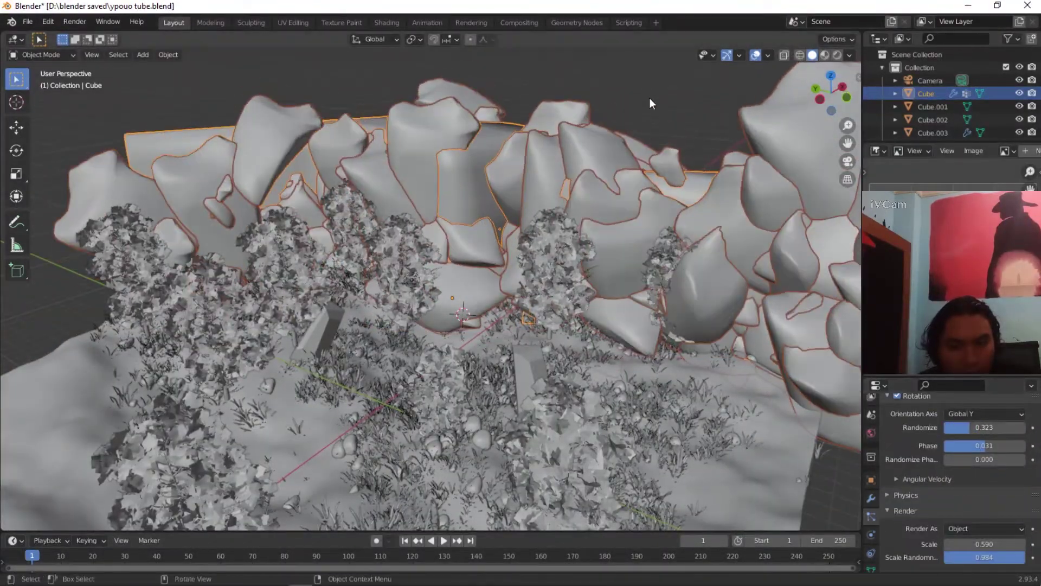
key(KP_0)
scroll(959, 466, up, 6)
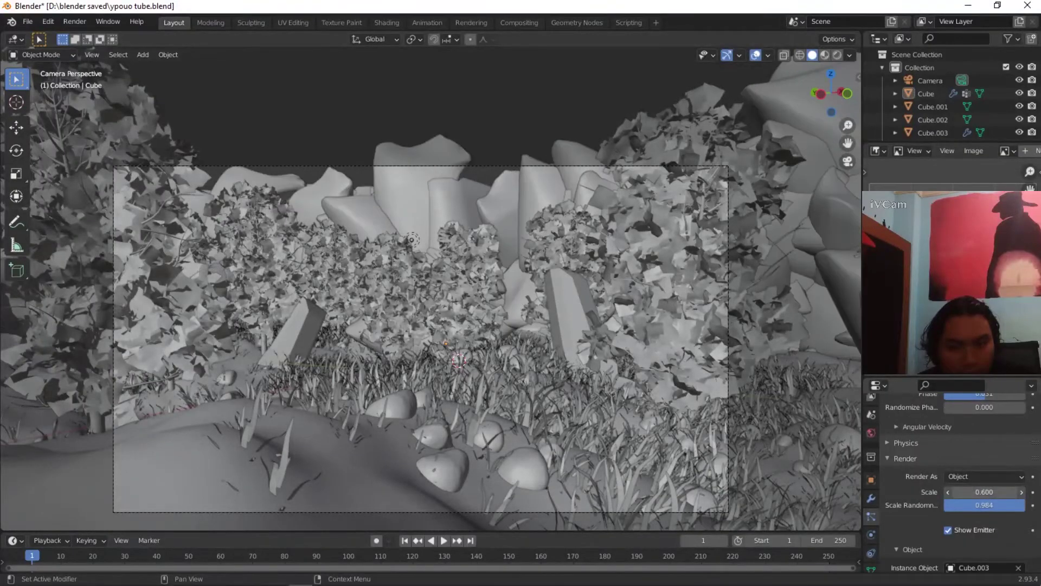
Step: Change the seed of the cliff walls' boulder particles to 4
click(984, 432)
text(6)
click(947, 431)
click(947, 432)
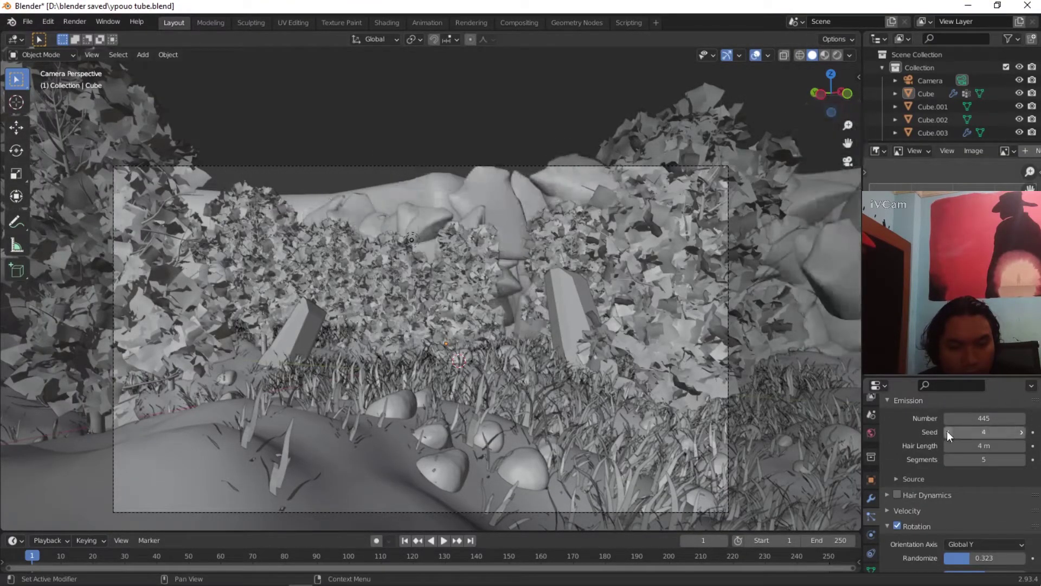
scroll(834, 421, down, 2)
scroll(871, 433, up, 3)
Step: Set the Eevee Ambient Occlusion distance to 2 m and preview the scene in rendered shading
click(872, 430)
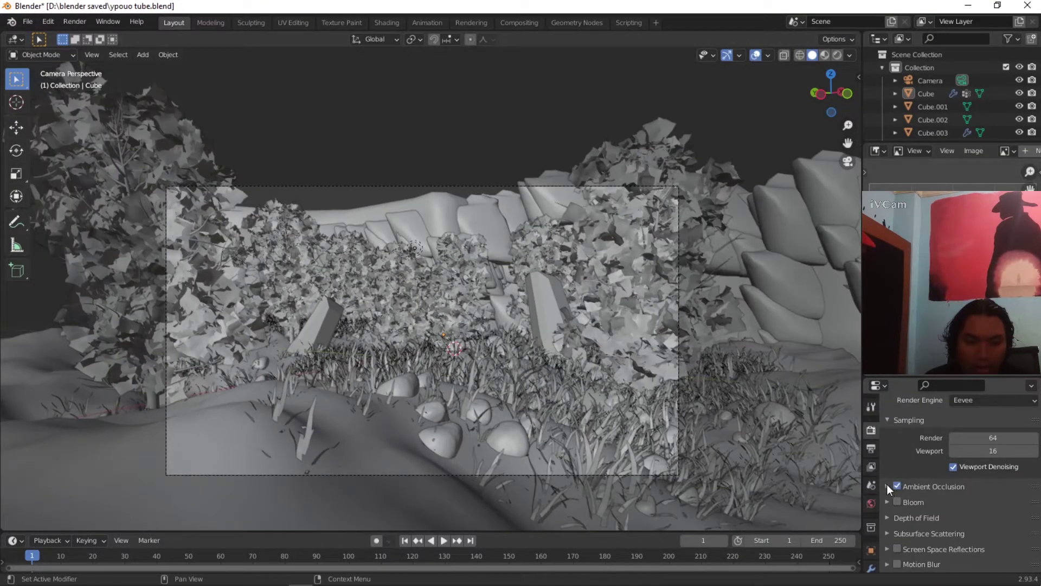
click(888, 485)
double_click(970, 505)
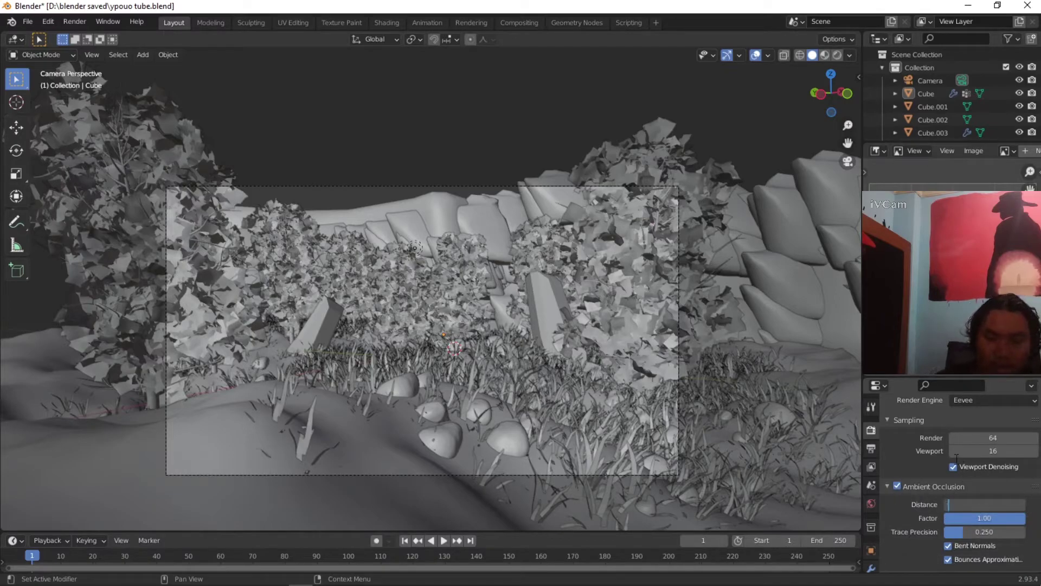
text(2)
key(Return)
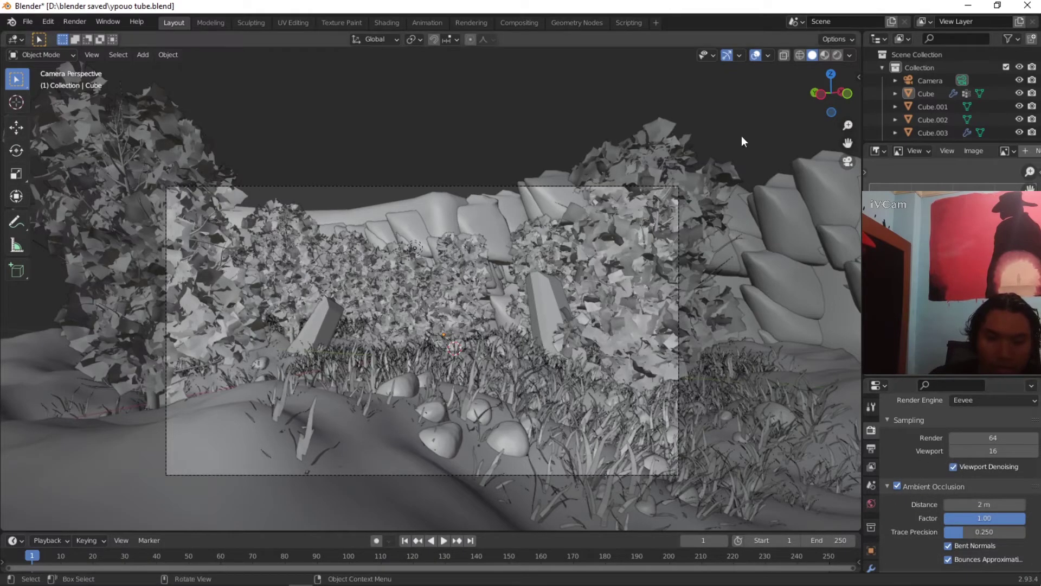
click(836, 55)
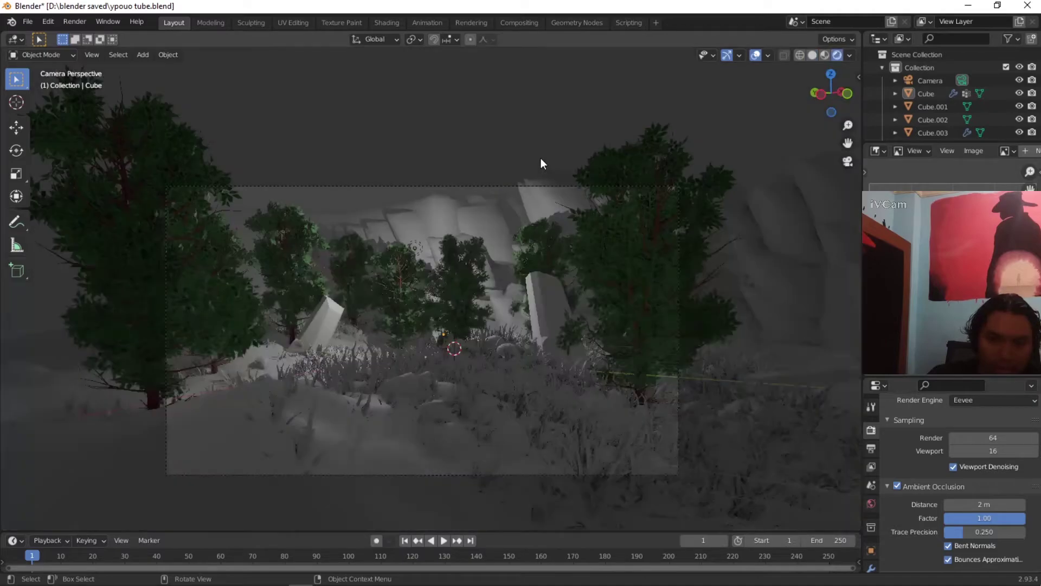
key(z)
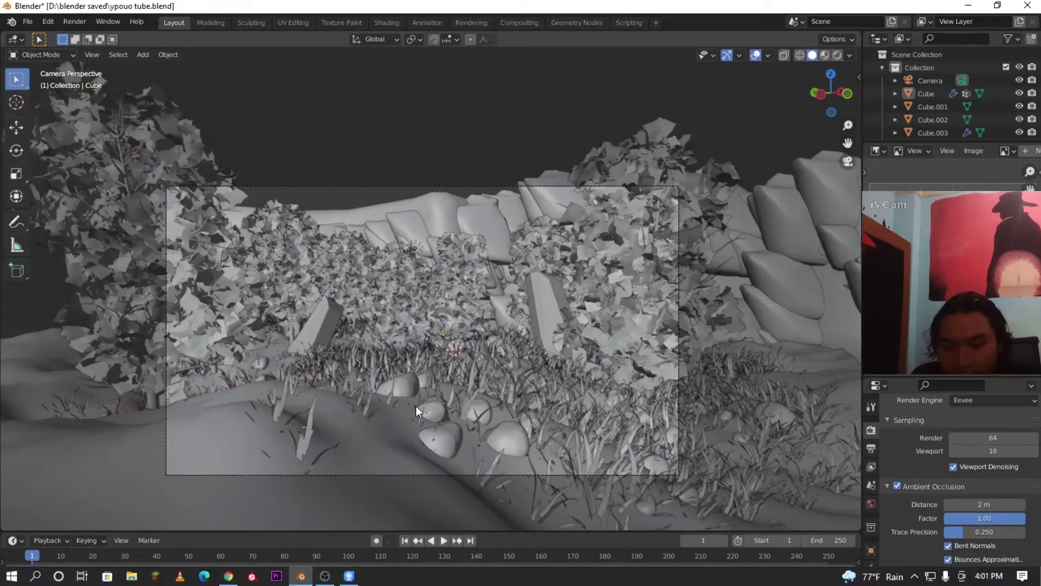
Step: Examine the source tree beneath the terrain in isolation, then reveal and deselect all objects in the camera view
scroll(434, 406, up, 2)
mouse_move(466, 405)
middle_down()
mouse_move(493, 399)
mouse_move(477, 388)
middle_up()
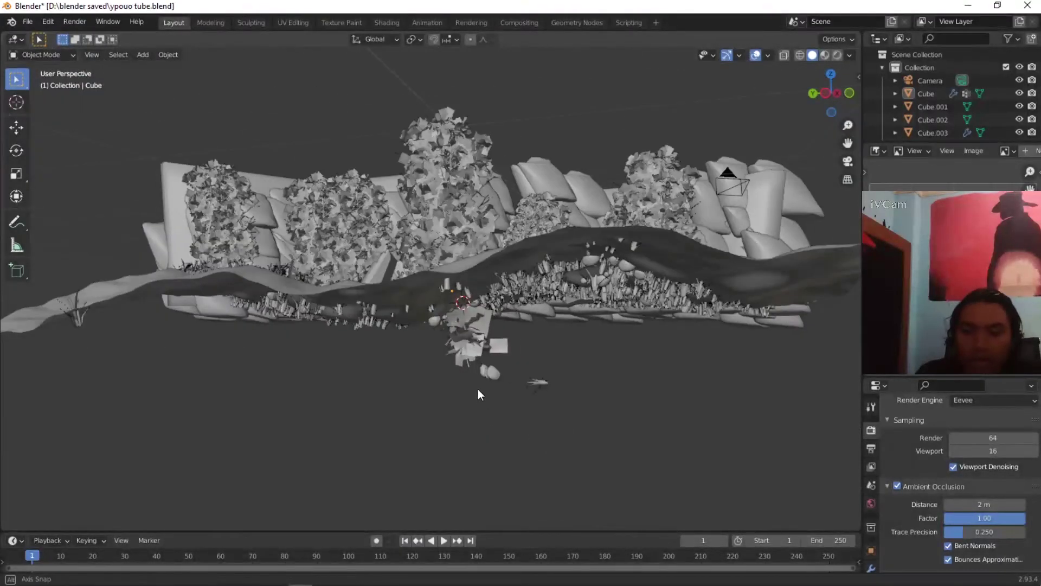
scroll(477, 389, up, 5)
click(477, 322)
middle_drag(535, 332, 522, 334)
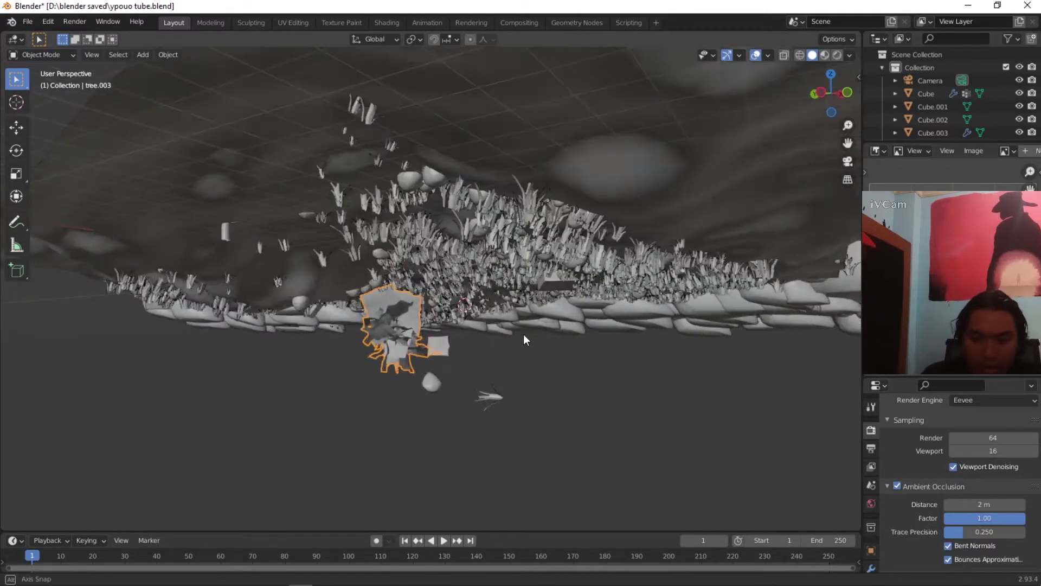
scroll(487, 317, up, 2)
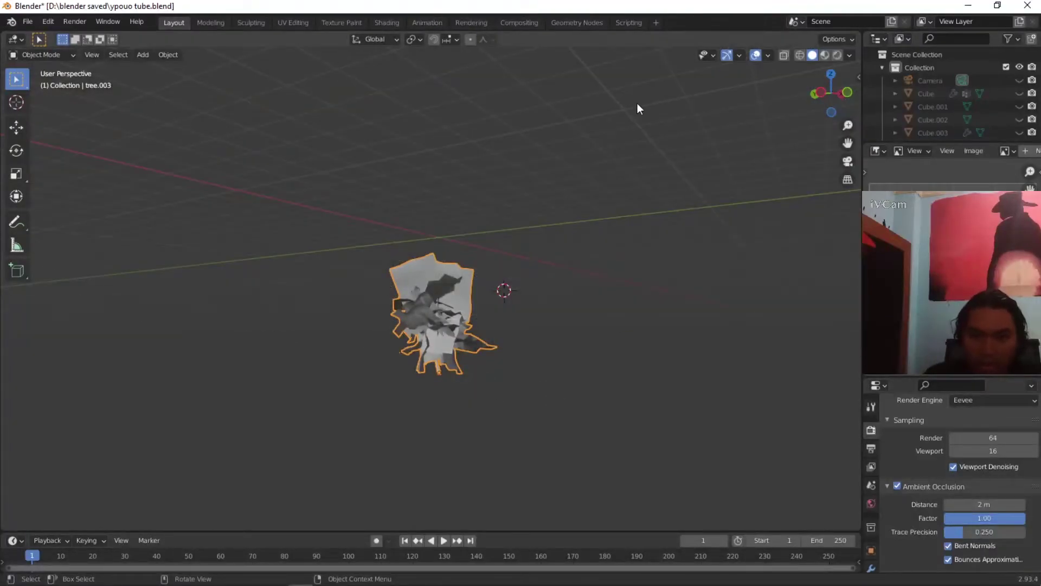
click(847, 161)
key(alt+h)
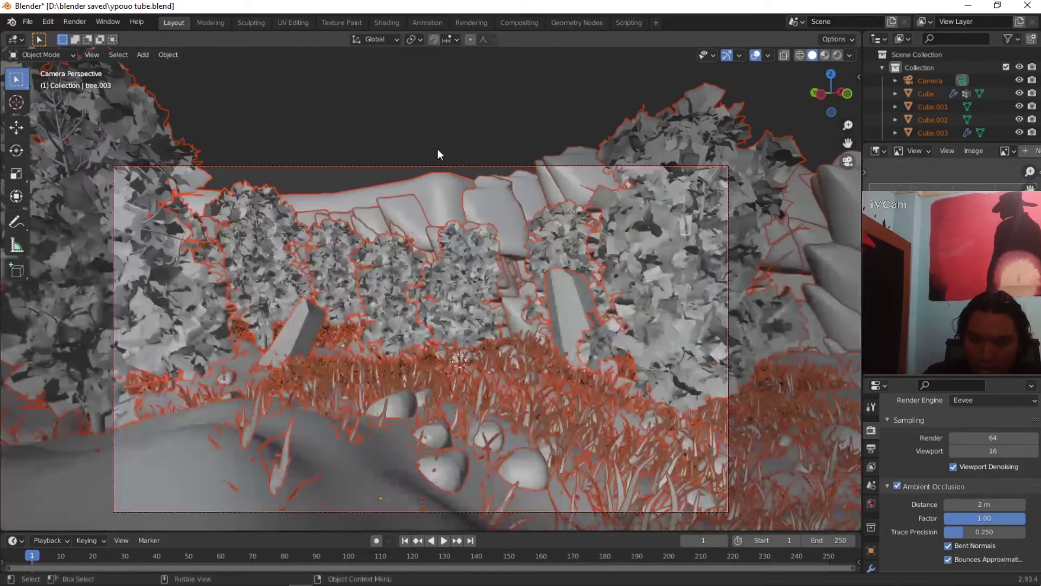
key(alt+a)
Step: Move the scene's light up above the cliffs by about 2.63 m in X, -3.05 m in Y and 7.73 m in Z
scroll(710, 240, down, 2)
scroll(941, 92, down, 3)
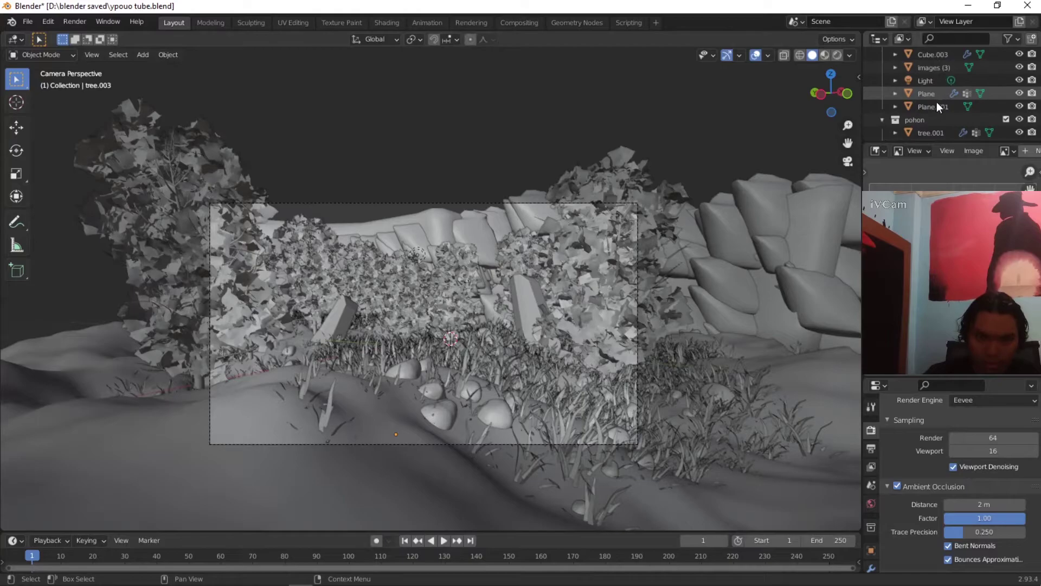
click(928, 80)
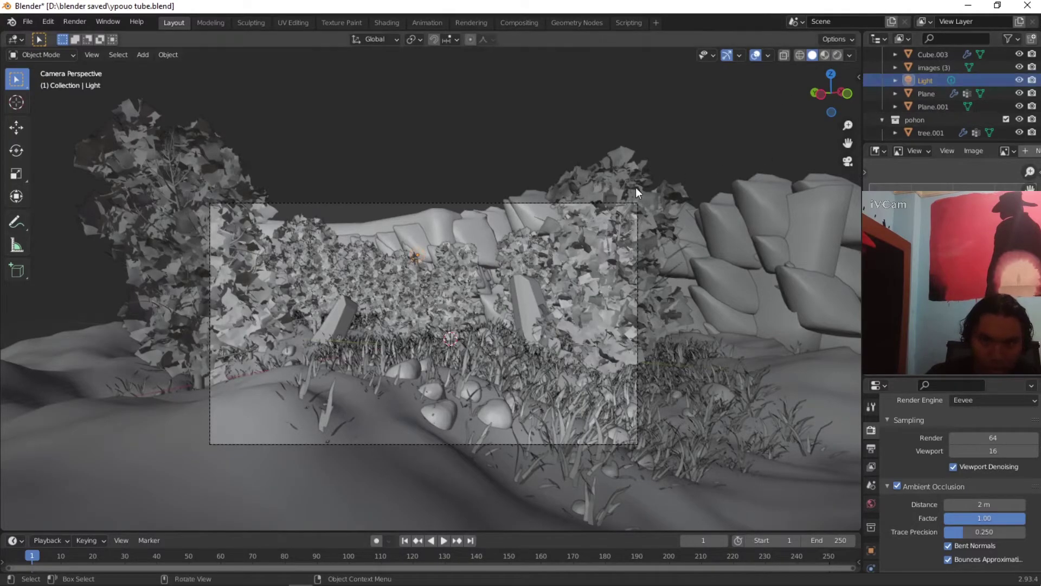
key(g)
click(486, 166)
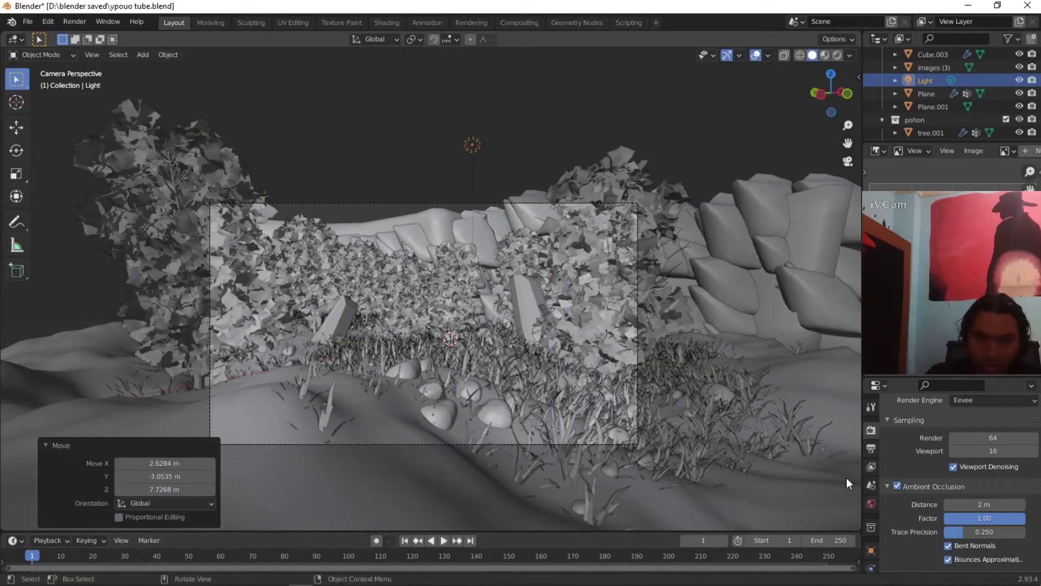
Step: Change the light's type to Sun and trackball-rotate it about 32.1° and -70.5°, checking it in rendered shading
click(871, 504)
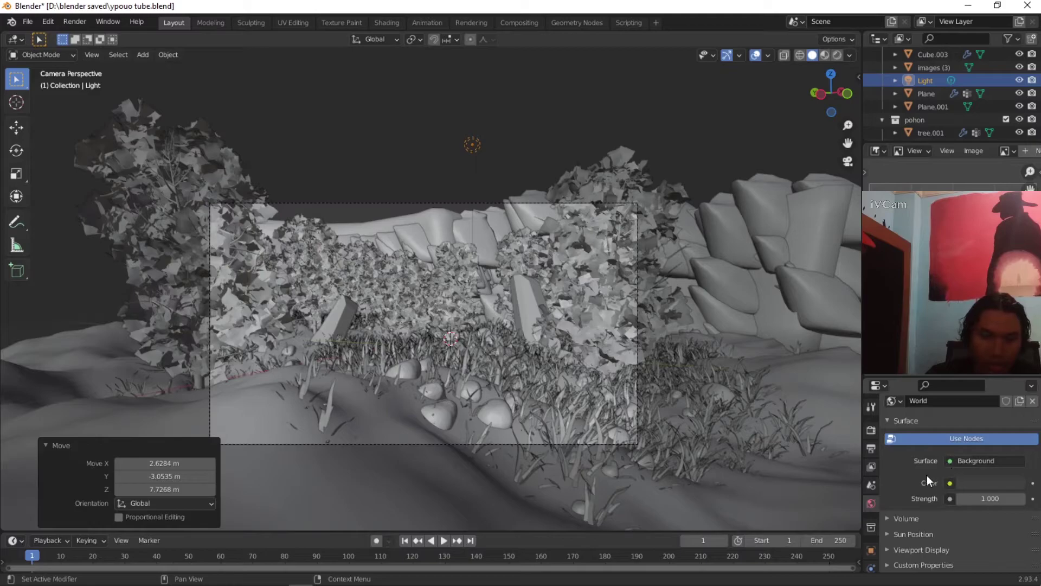
scroll(867, 540, down, 3)
click(869, 536)
click(944, 454)
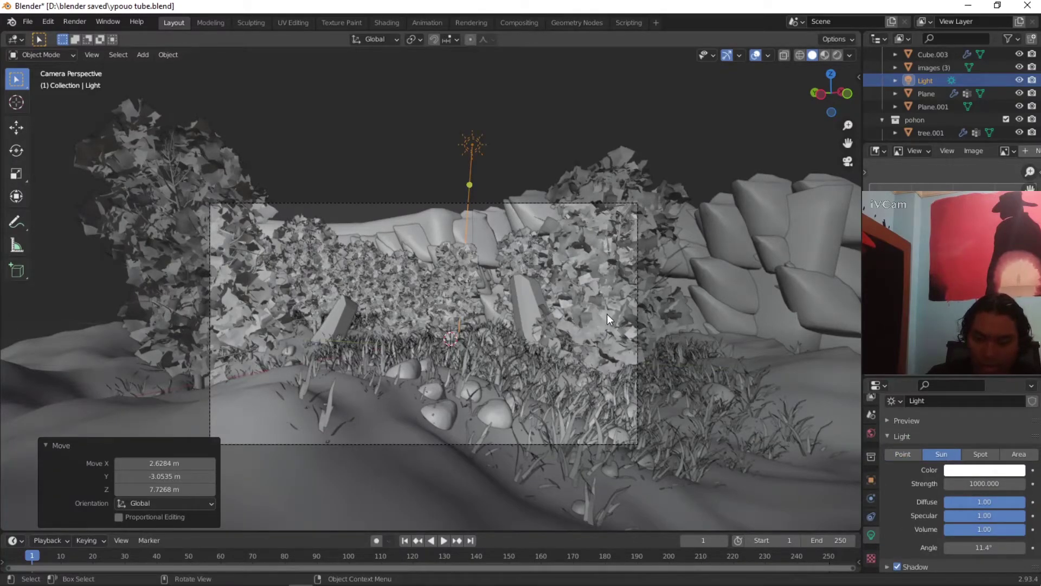
key(r)
key(r)
key(Return)
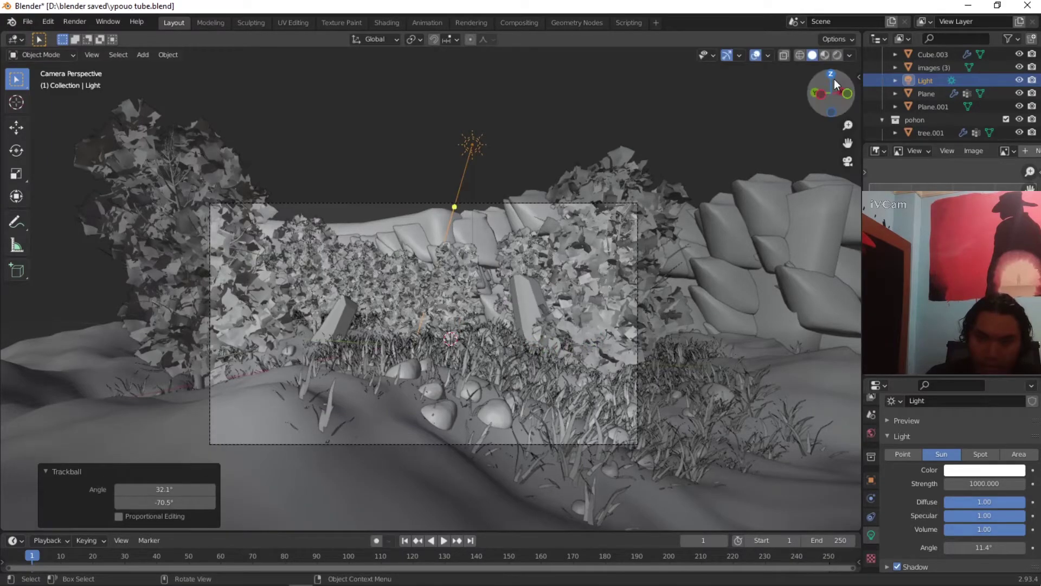
click(837, 52)
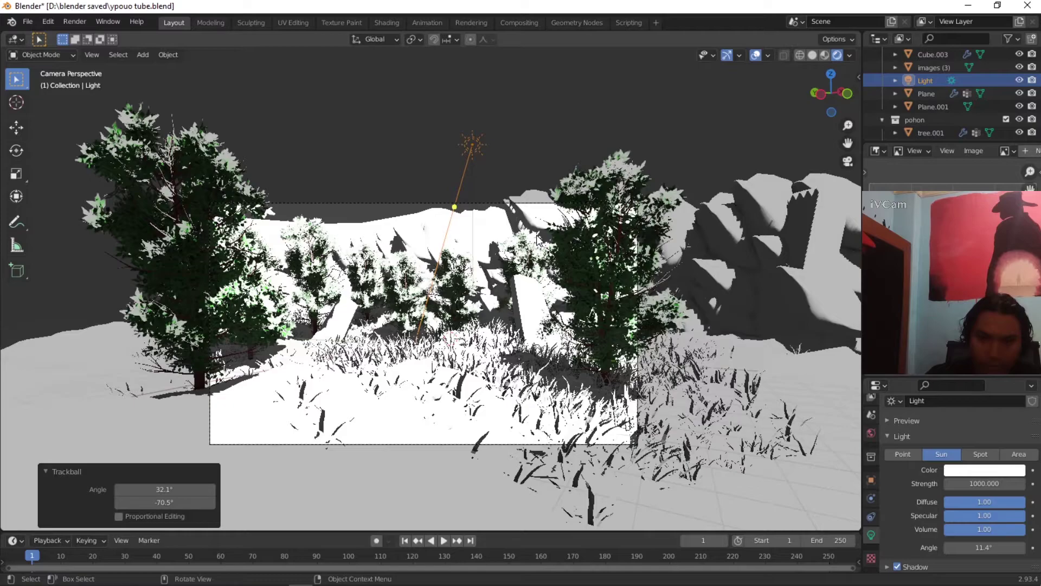
key(z)
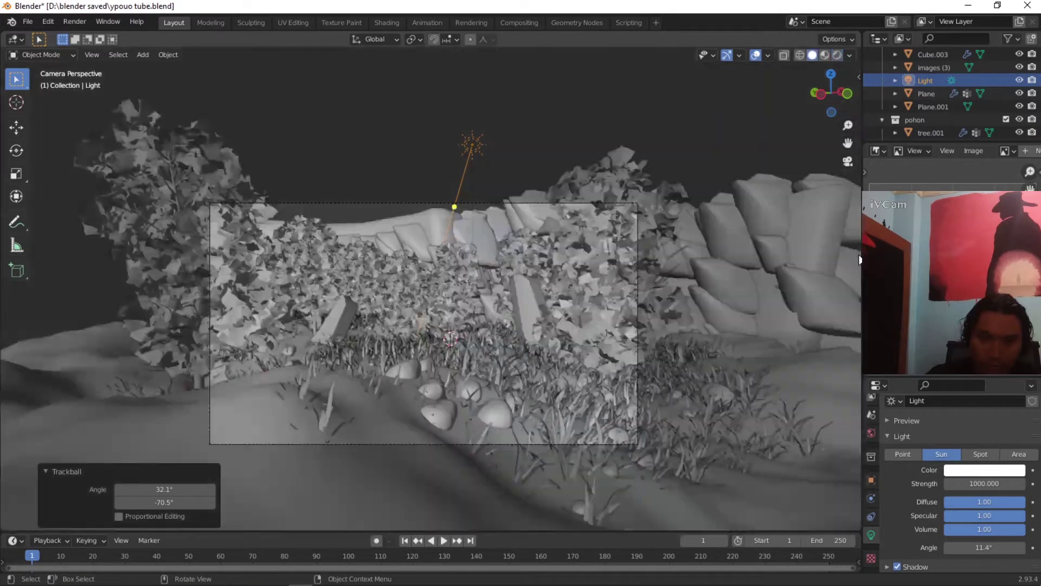
Step: Set the sun's strength to 10 and preview the lighting in rendered shading
click(971, 483)
key(BackSpace)
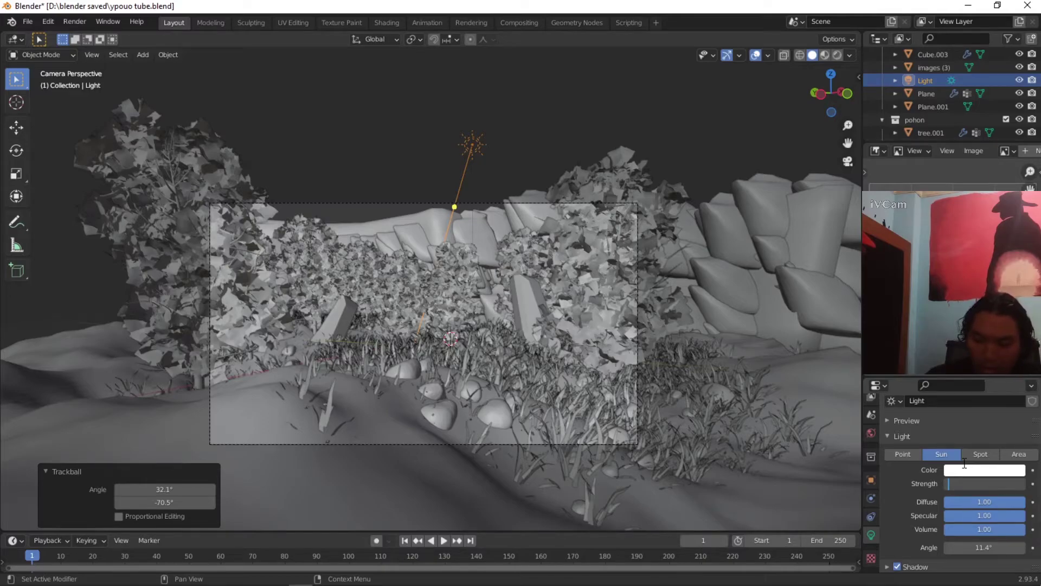
text(10)
key(Return)
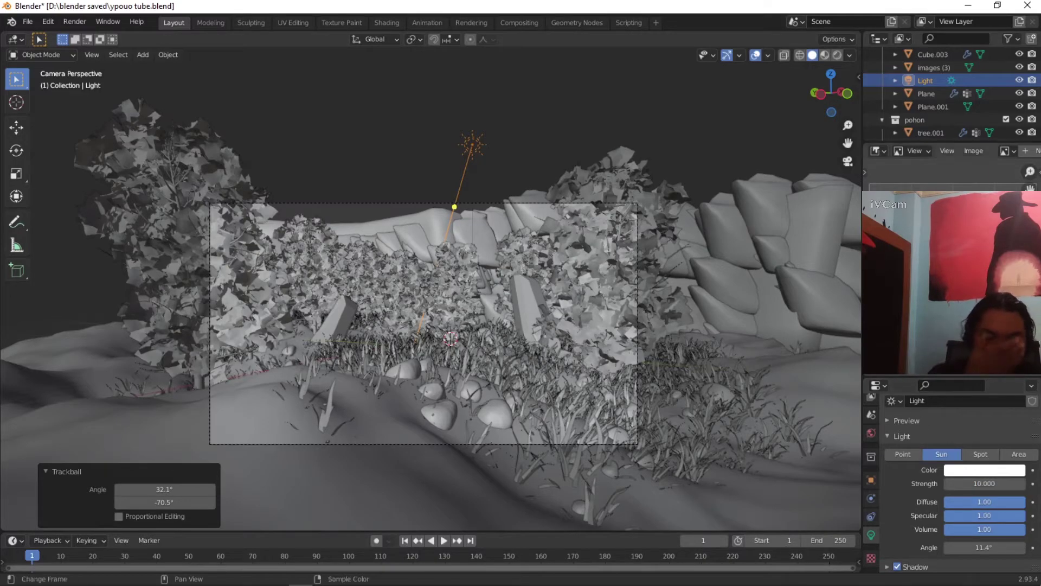
click(837, 54)
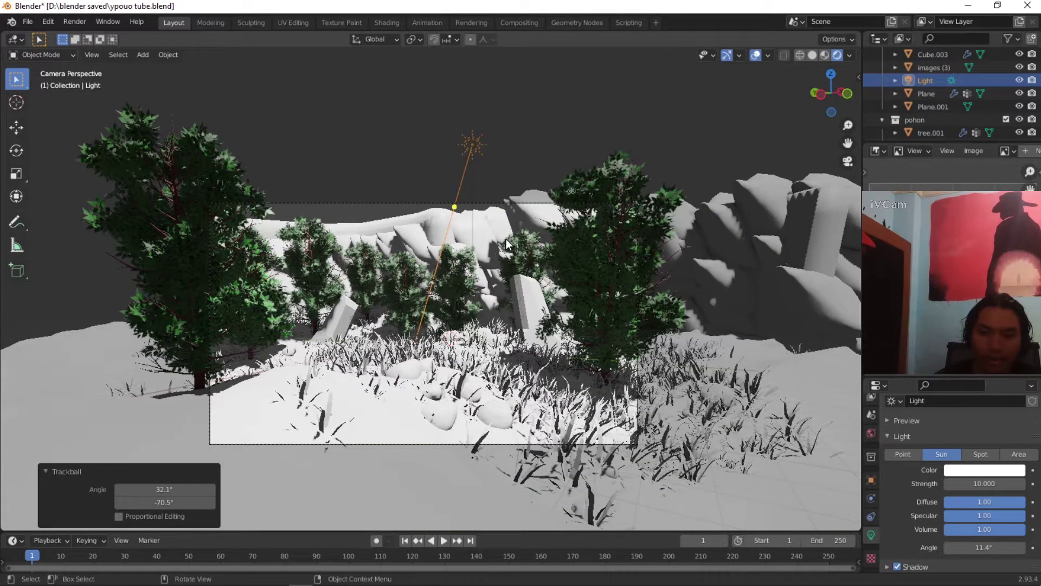
click(811, 55)
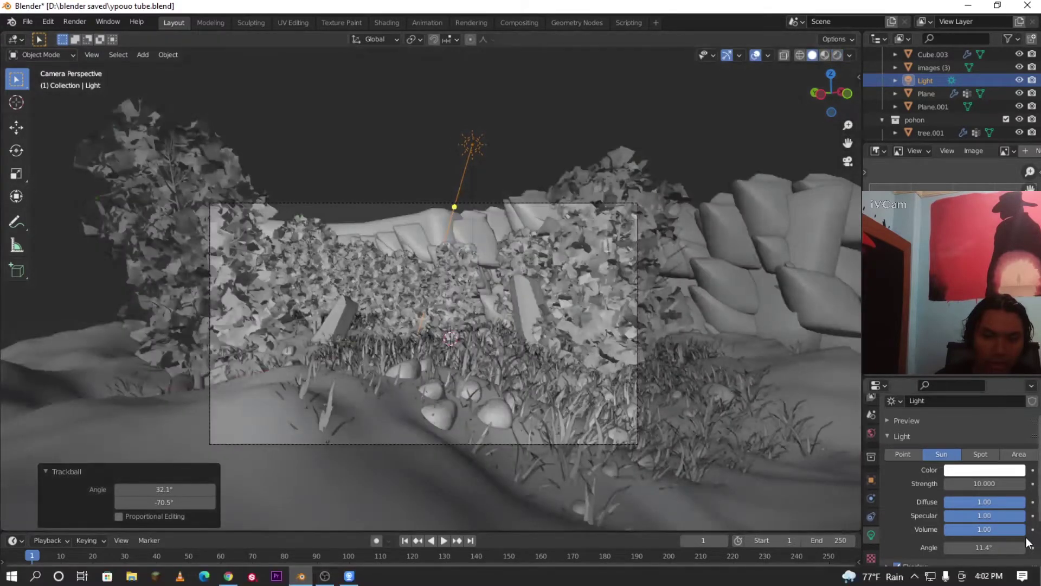
Step: Reduce the sun's strength to 5 and preview the rendered result, returning to solid shading
click(980, 484)
key(BackSpace)
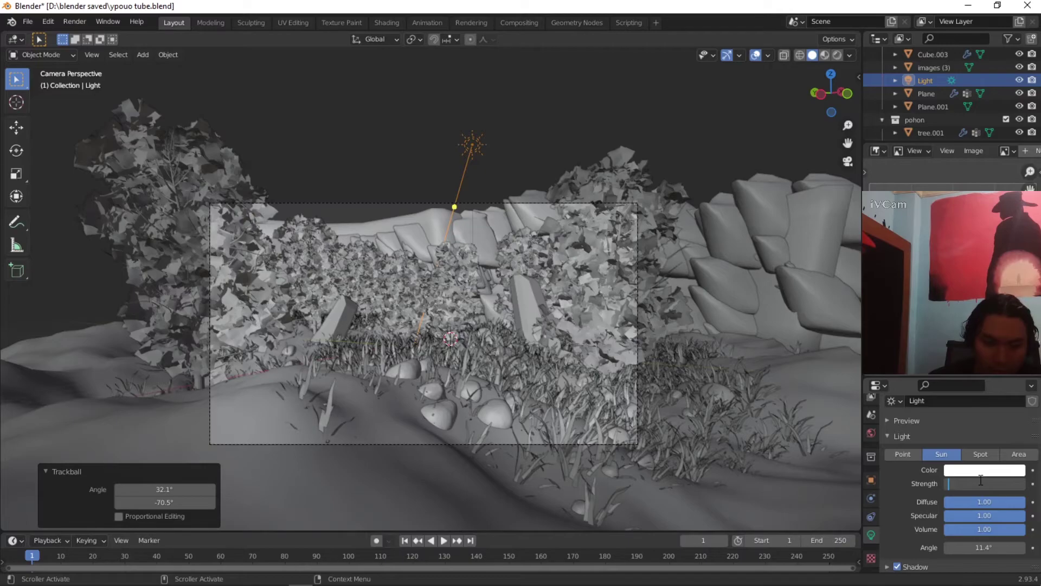
text(5)
key(Return)
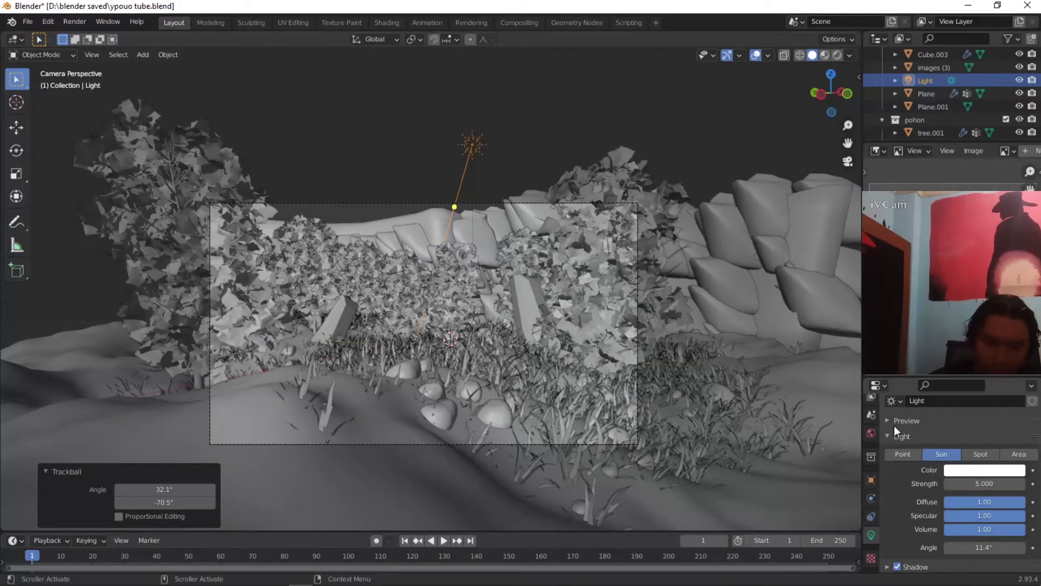
click(836, 55)
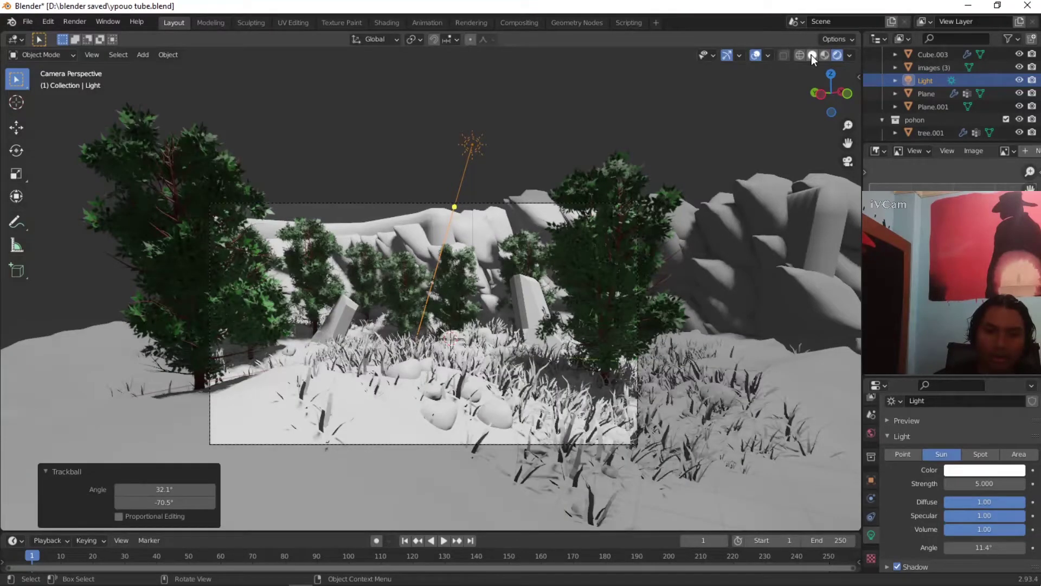
click(812, 55)
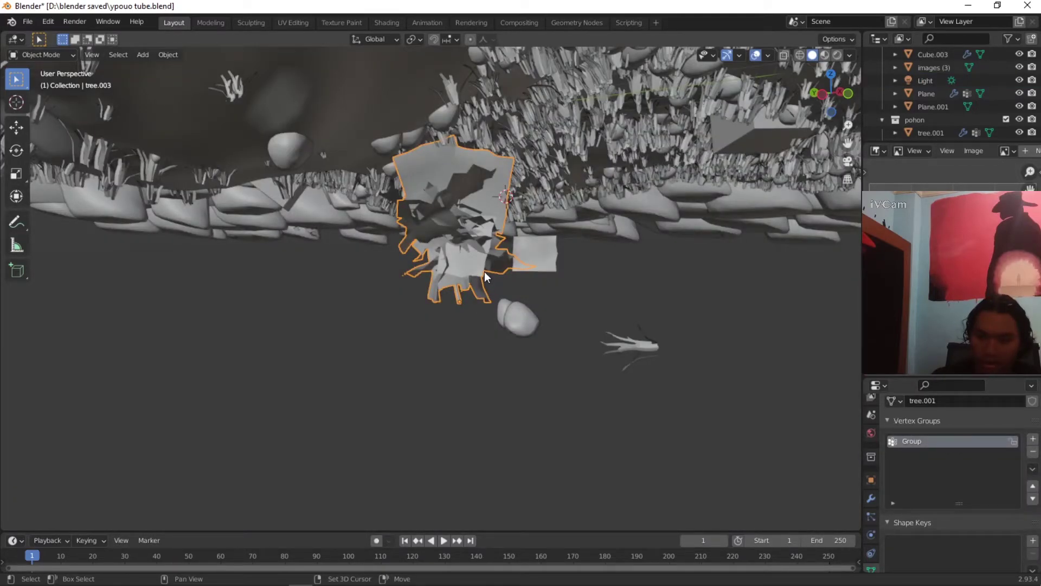
Step: Isolate the source tree to inspect its leaf material, images (3), and reveal all hidden objects again
key(KP_Divide)
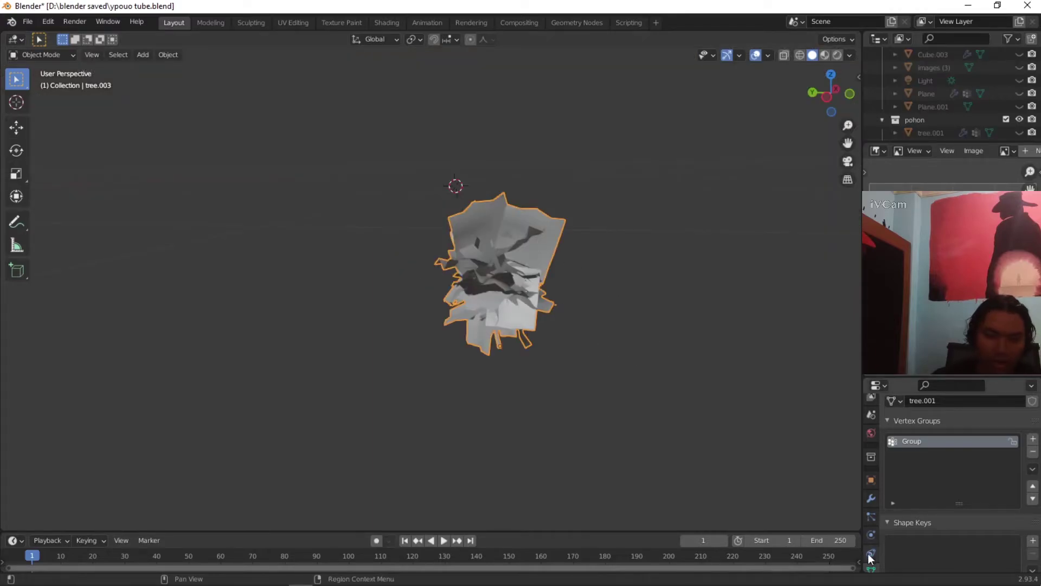
scroll(869, 536, down, 3)
click(869, 536)
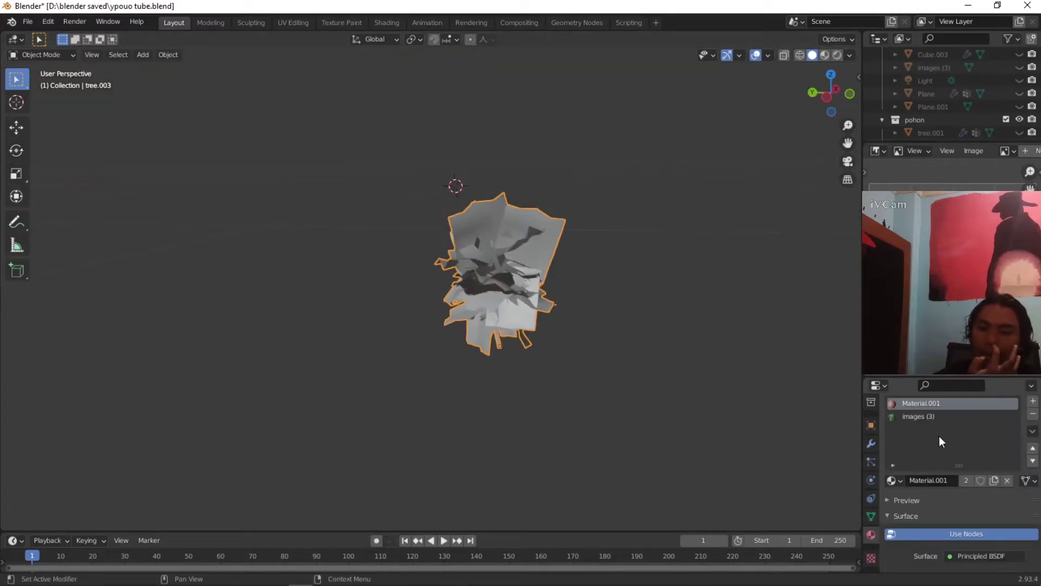
click(922, 417)
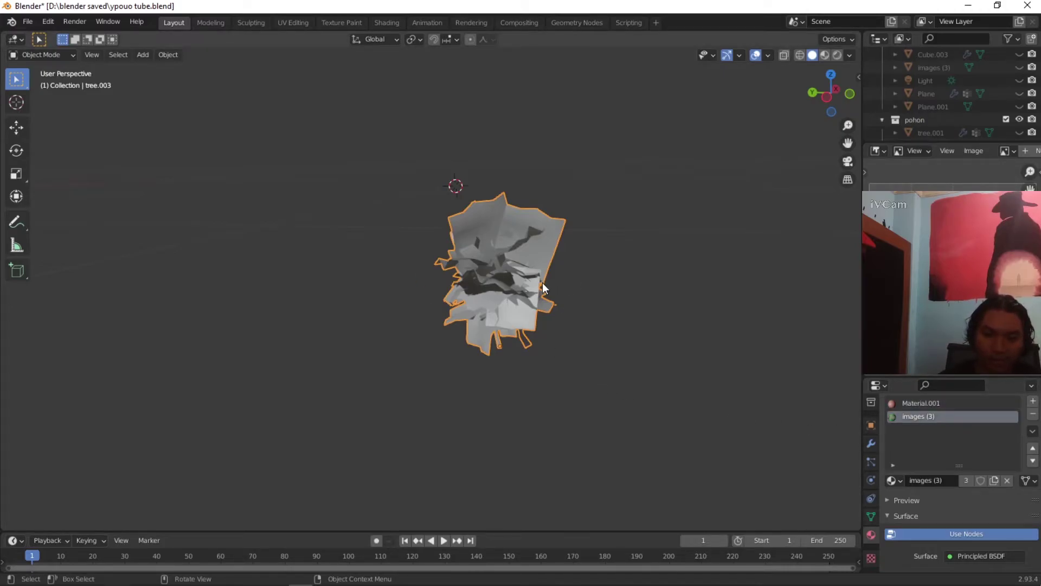
scroll(599, 310, down, 8)
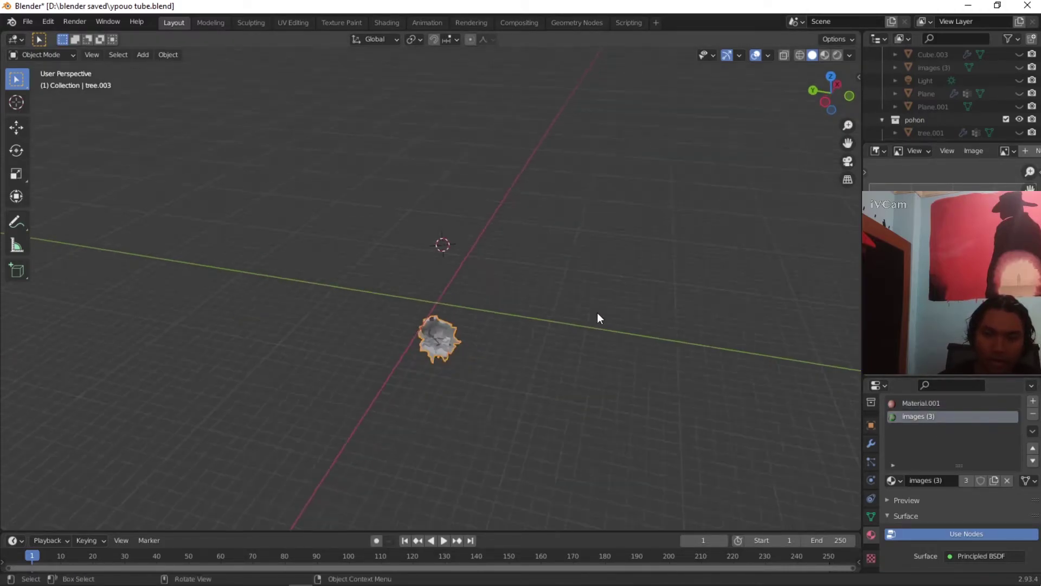
middle_drag(587, 307, 607, 295)
key(alt+h)
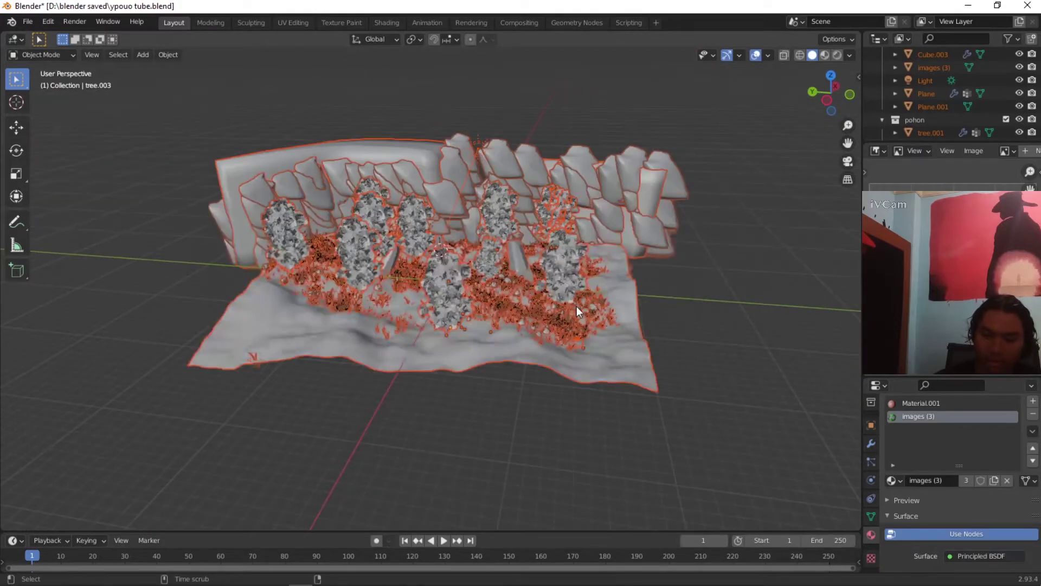
Step: Inspect the individual trees from a low angle and check their leaf materials in material preview, returning to solid shading
click(486, 255)
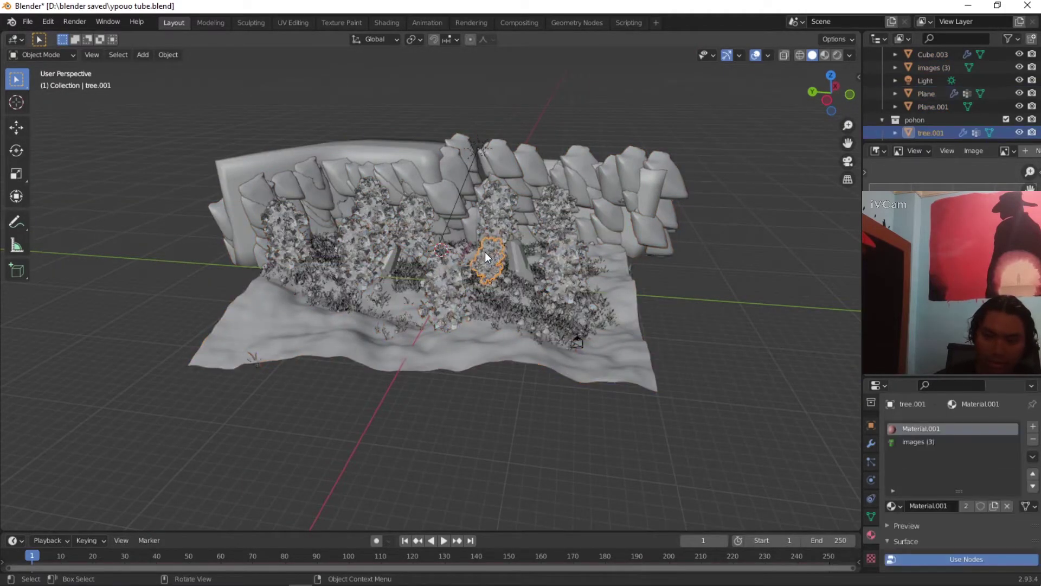
click(450, 278)
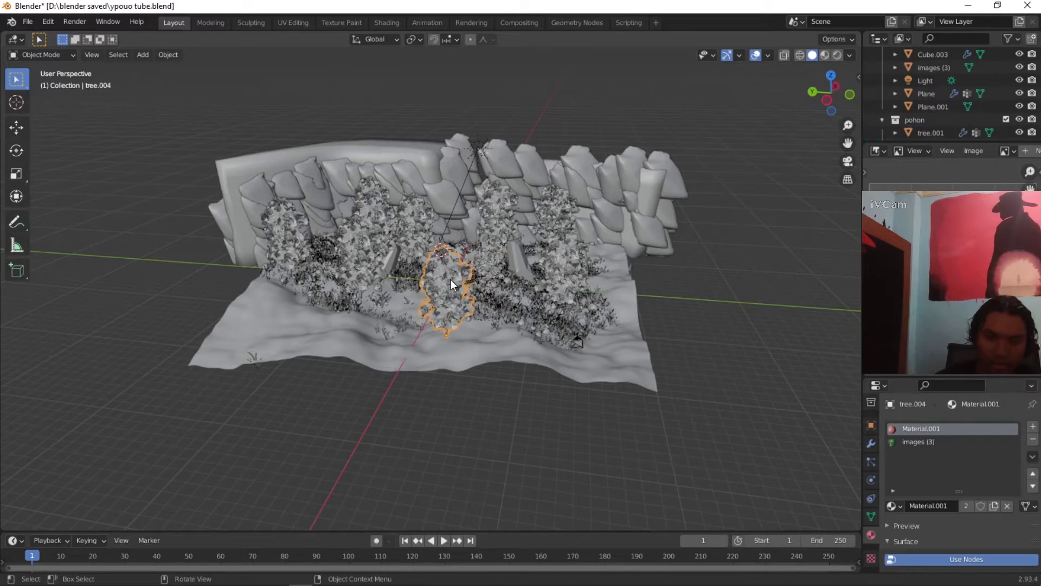
shift+click(482, 271)
middle_drag(506, 300, 530, 248)
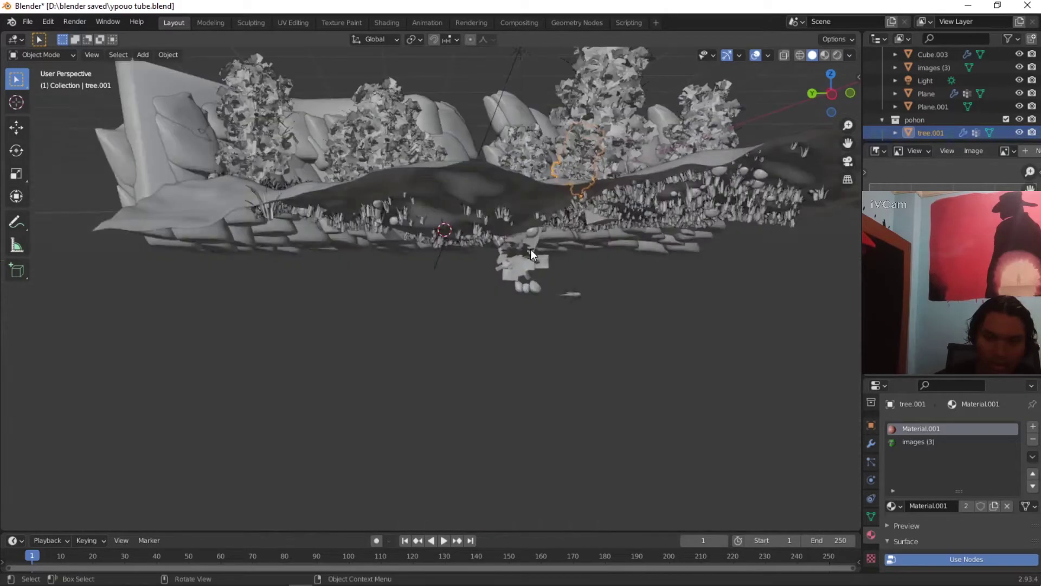
click(617, 82)
click(383, 129)
click(600, 115)
middle_drag(604, 152, 825, 55)
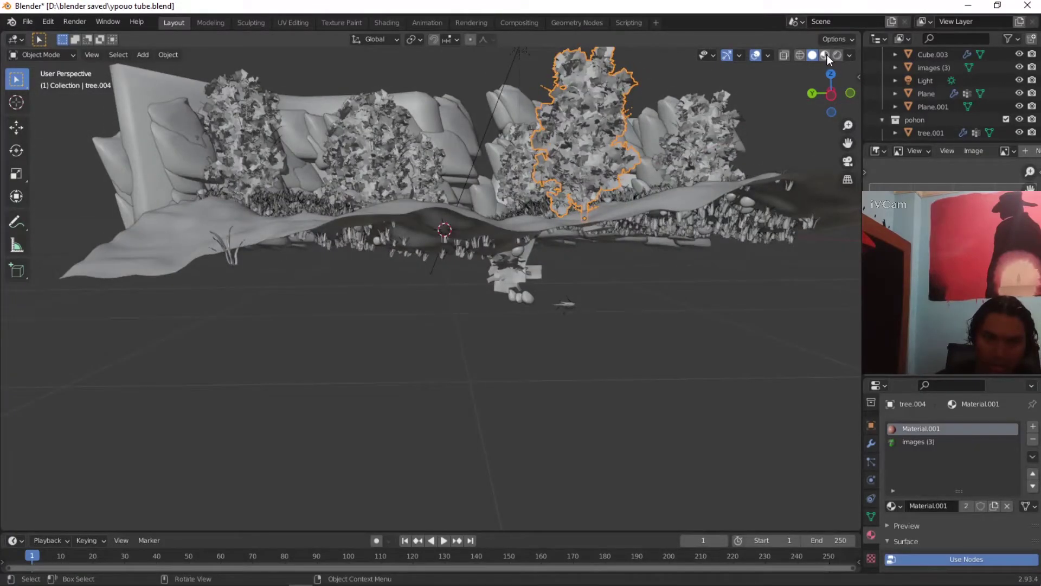
click(826, 55)
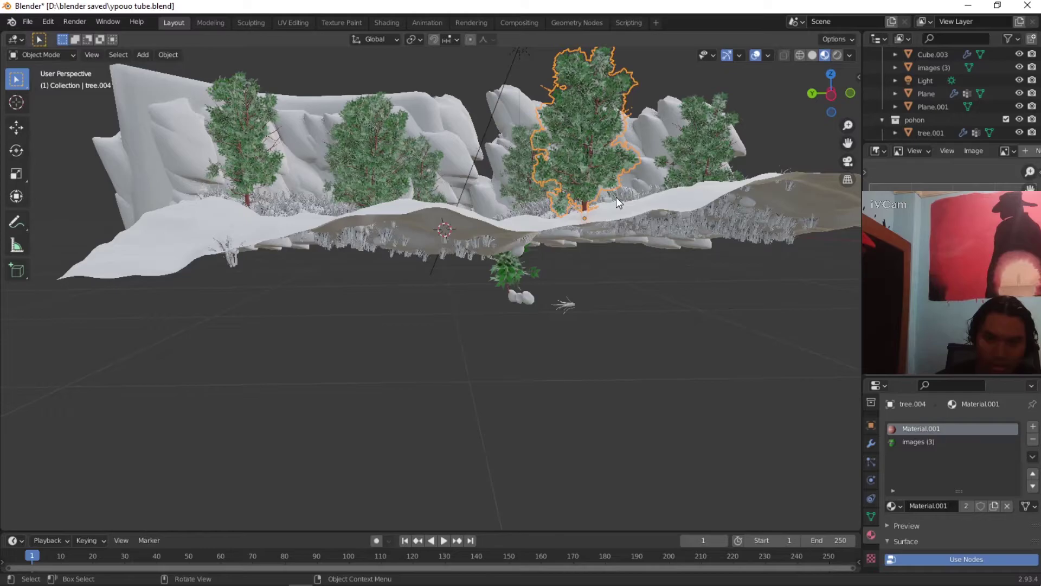
key(z)
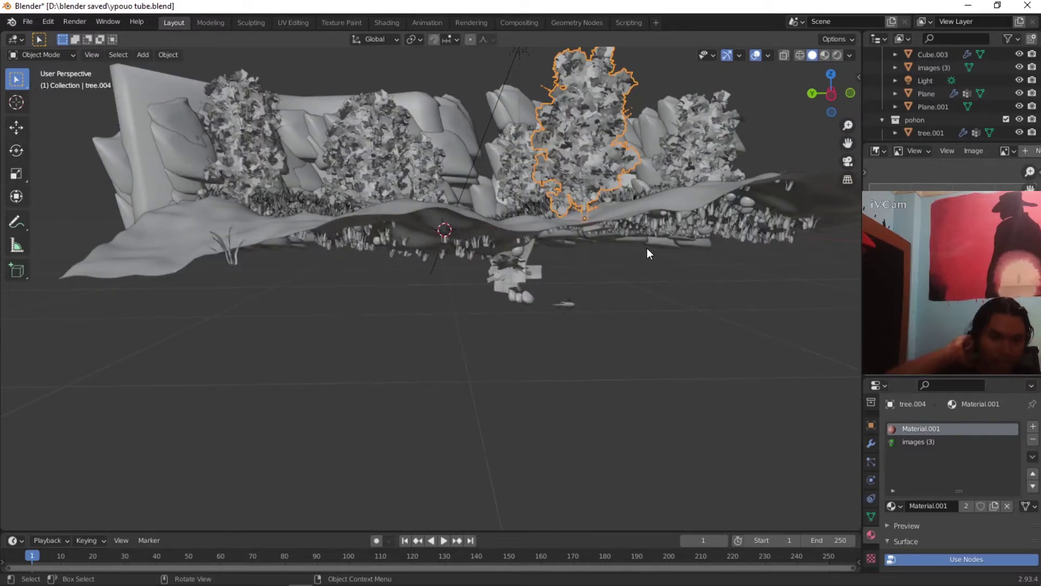
Step: Isolate the small source tree beneath the terrain and switch to the Shading workspace to edit its images (3) leaf material
middle_drag(581, 251, 539, 269)
click(492, 252)
scroll(553, 265, up, 5)
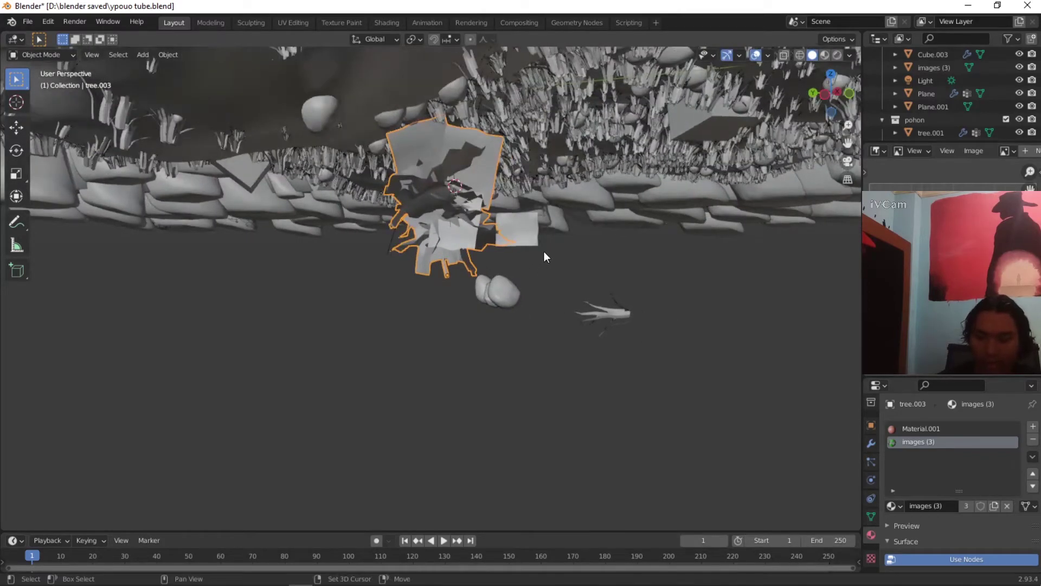
key(shift+h)
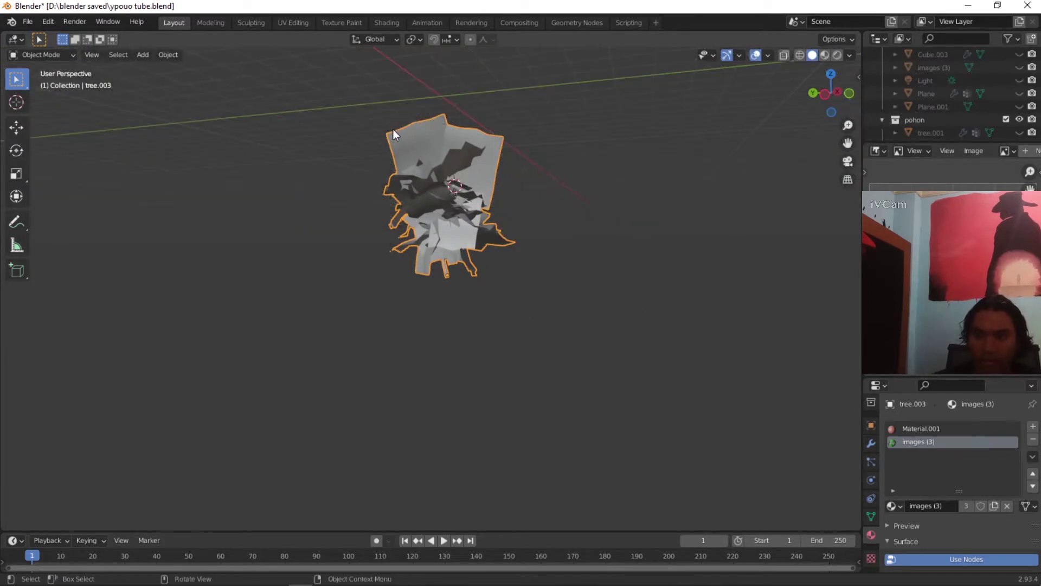
click(389, 23)
middle_drag(513, 220, 510, 260)
Step: Spread out the leaf material's nodes, moving the image texture and Material Output away from the Principled BSDF
drag(388, 381, 245, 382)
scroll(235, 379, up, 1)
shift+scroll(235, 379, up, 1)
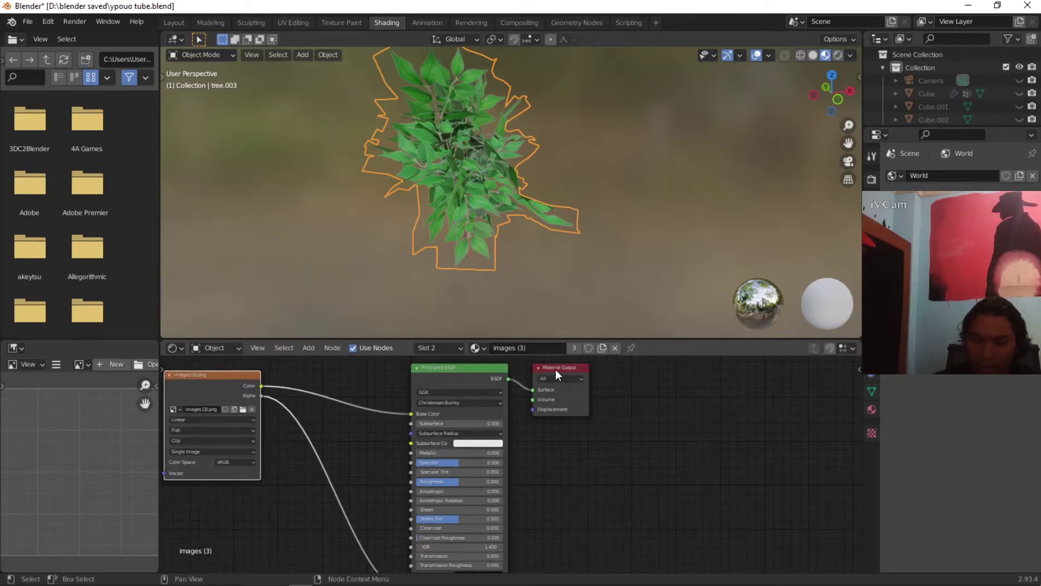
drag(555, 369, 673, 367)
Step: Add a Mix Shader node on the link between the Principled BSDF and the Material Output
click(311, 348)
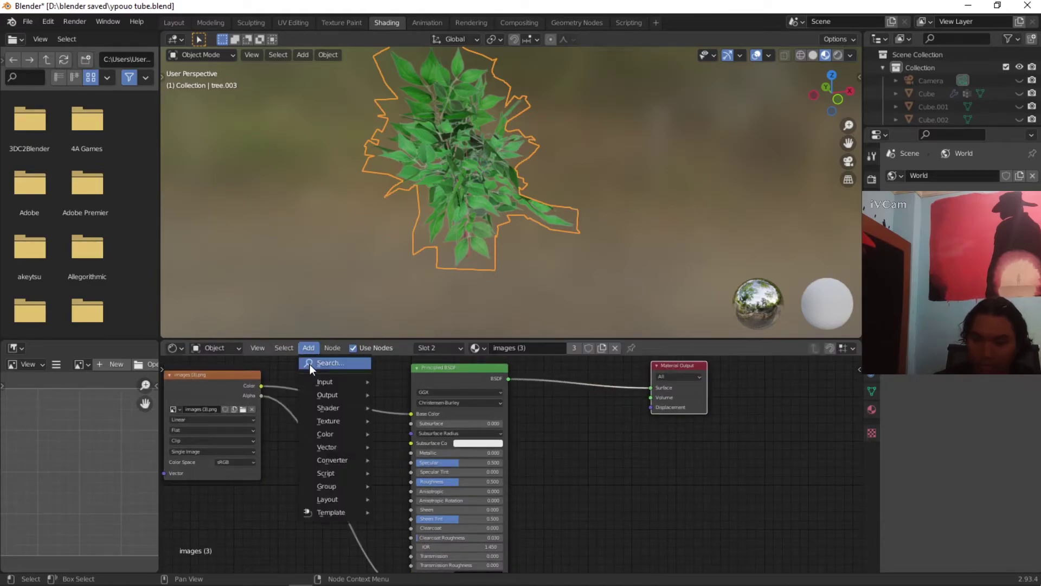
click(309, 363)
text(mi)
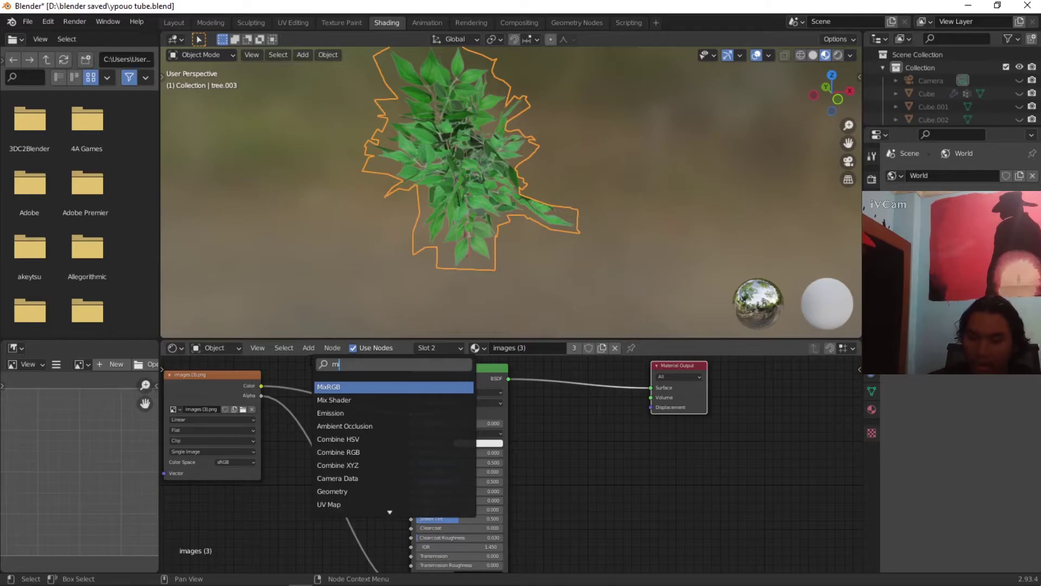
text(x)
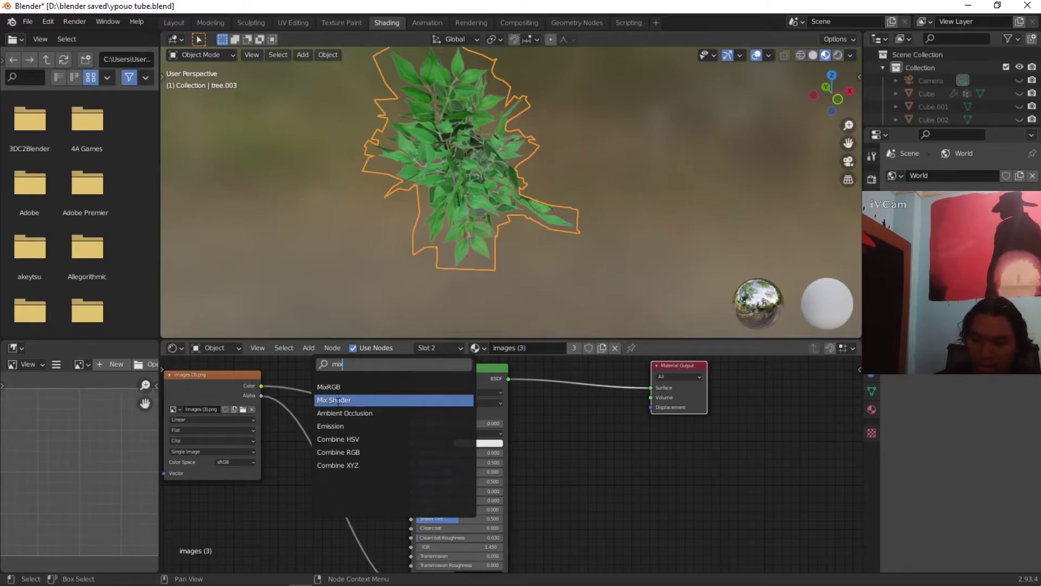
click(335, 400)
click(568, 435)
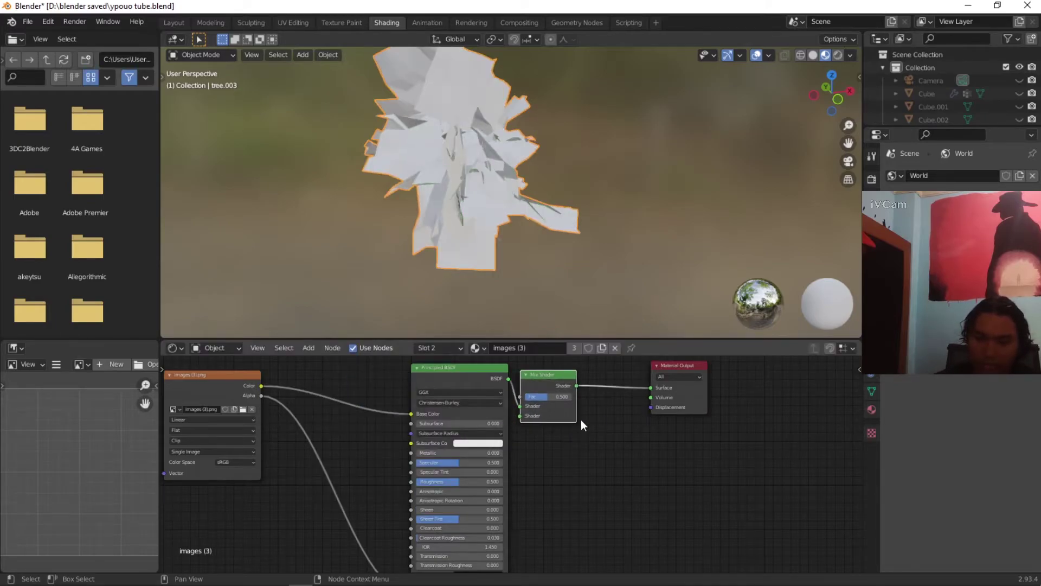
scroll(513, 412, up, 2)
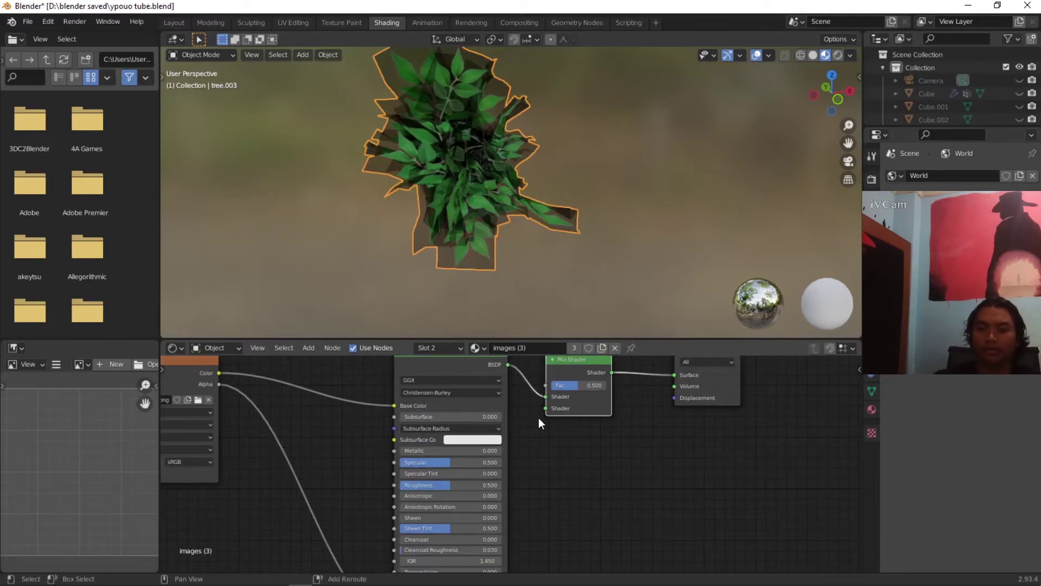
Step: Add a Translucent BSDF fed by the leaf image's Color and connect it to the Mix Shader's second Shader input
middle_drag(536, 418, 551, 466)
scroll(551, 466, down, 1)
click(309, 348)
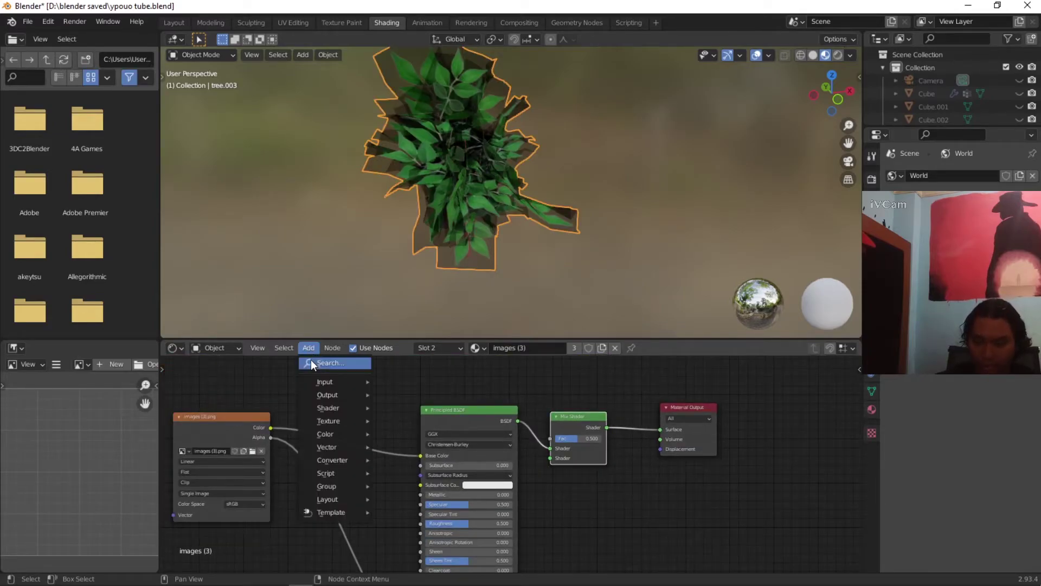
click(310, 360)
text(trans)
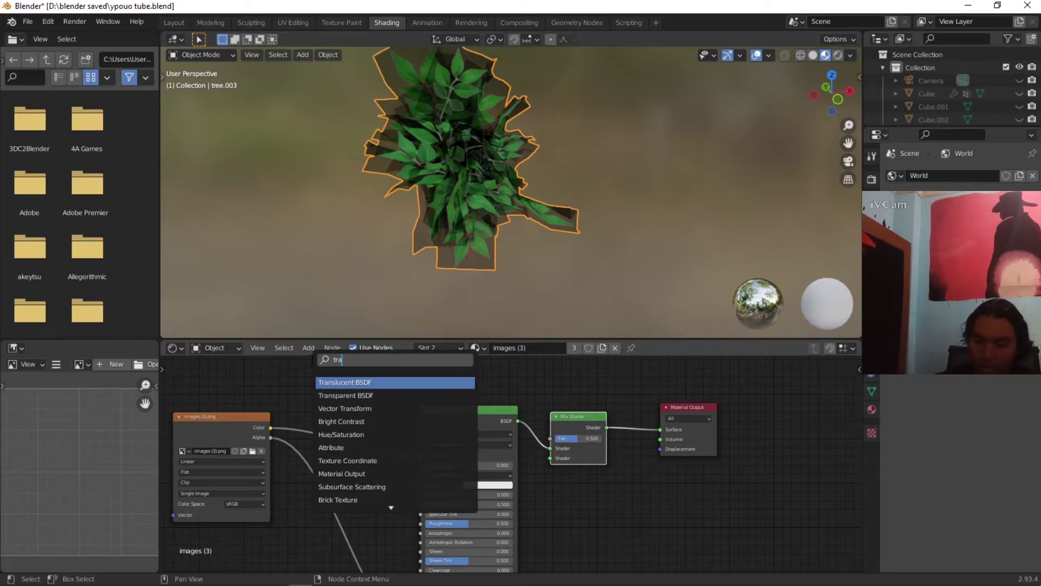
click(330, 382)
click(639, 535)
scroll(638, 505, up, 2)
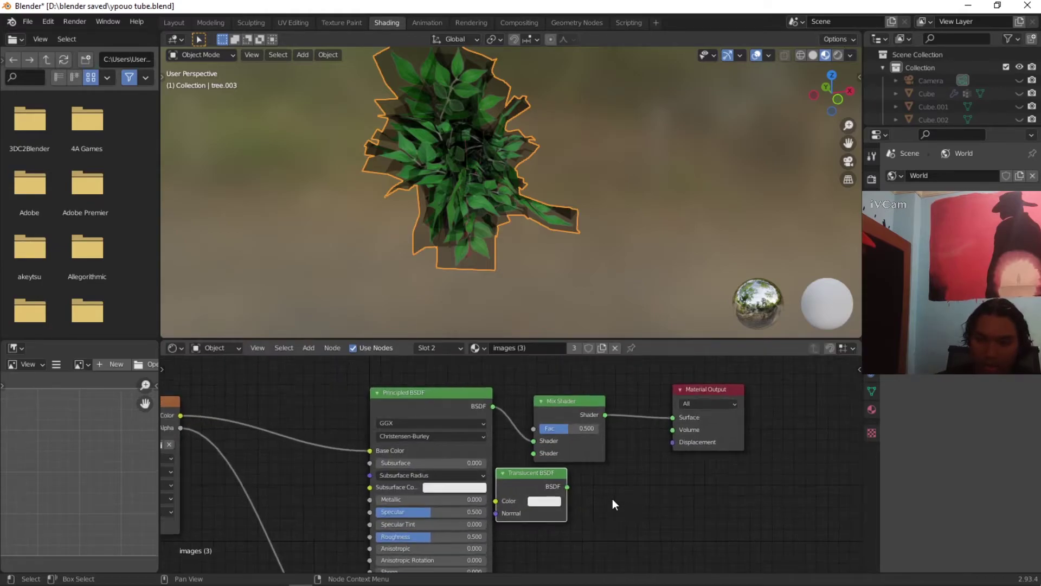
drag(567, 487, 532, 452)
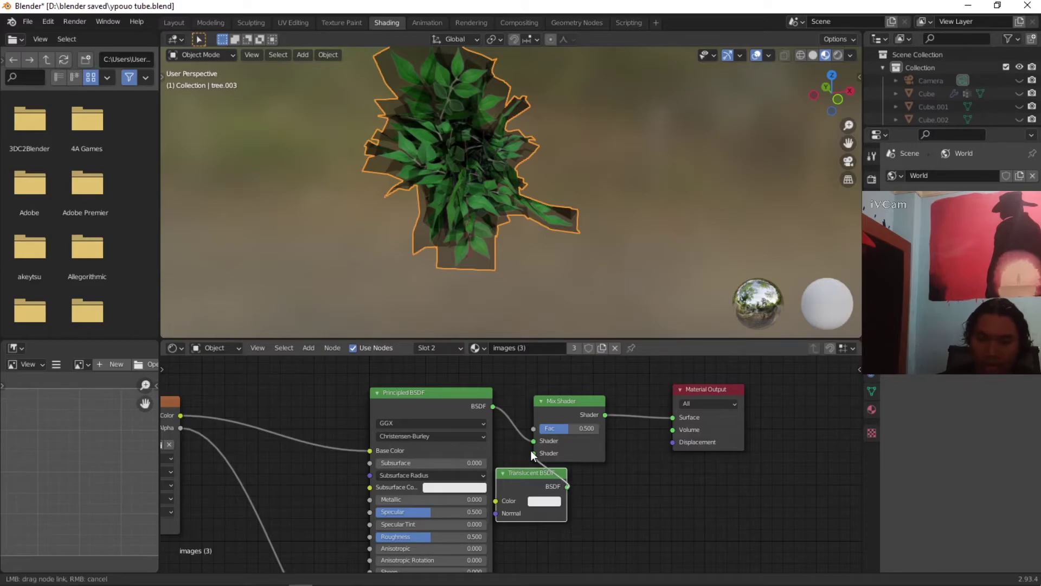
middle_drag(549, 457, 608, 453)
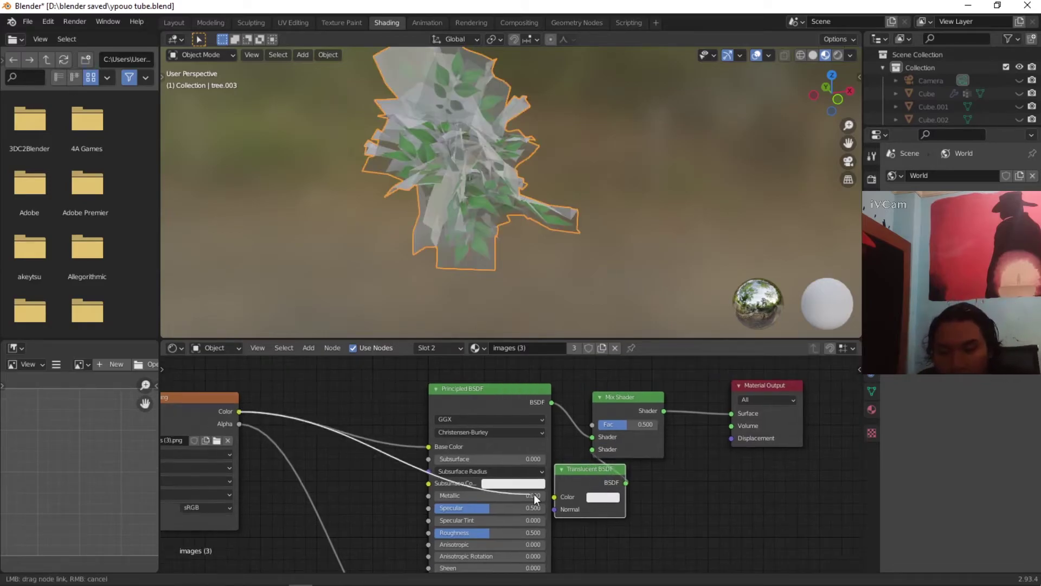
click(859, 370)
click(853, 464)
click(855, 417)
click(854, 457)
click(812, 399)
click(802, 425)
click(805, 415)
click(802, 429)
Step: Rearrange the shader nodes and insert a duplicate of the Mix Shader before the Material Output
scroll(548, 456, down, 2)
middle_drag(547, 455, 547, 425)
drag(559, 386, 616, 375)
drag(587, 396, 228, 387)
scroll(341, 385, down, 2)
key(shift+d)
click(623, 386)
scroll(488, 409, up, 1)
Step: Add a Transparent BSDF node and connect it to the duplicated Mix Shader's second Shader input
click(307, 347)
click(428, 534)
click(577, 460)
drag(604, 461, 609, 399)
Step: Connect the images (3).png texture to the duplicated Mix Shader's Fac input and reposition the surrounding nodes
drag(192, 374, 552, 471)
drag(190, 373, 609, 389)
drag(191, 384, 553, 471)
drag(329, 565, 272, 417)
right_click(272, 418)
drag(205, 383, 568, 470)
drag(468, 437, 461, 394)
drag(389, 357, 385, 472)
drag(568, 470, 257, 423)
drag(366, 488, 360, 419)
Step: In the Layout workspace, look through the scene camera and reveal all hidden objects with nothing selected
middle_drag(466, 304, 675, 270)
key(KP_0)
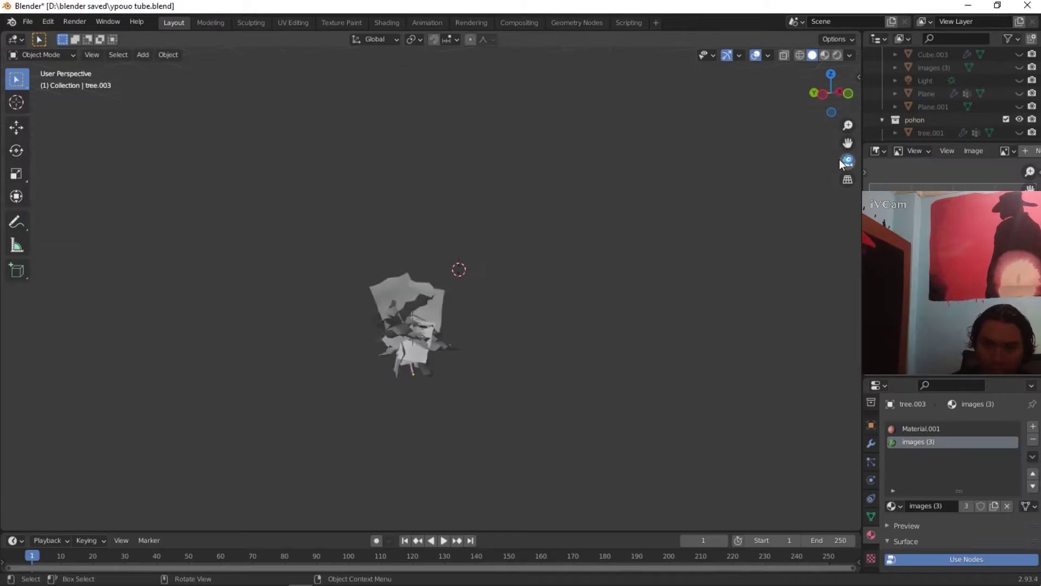
click(848, 161)
key(alt+h)
key(alt+a)
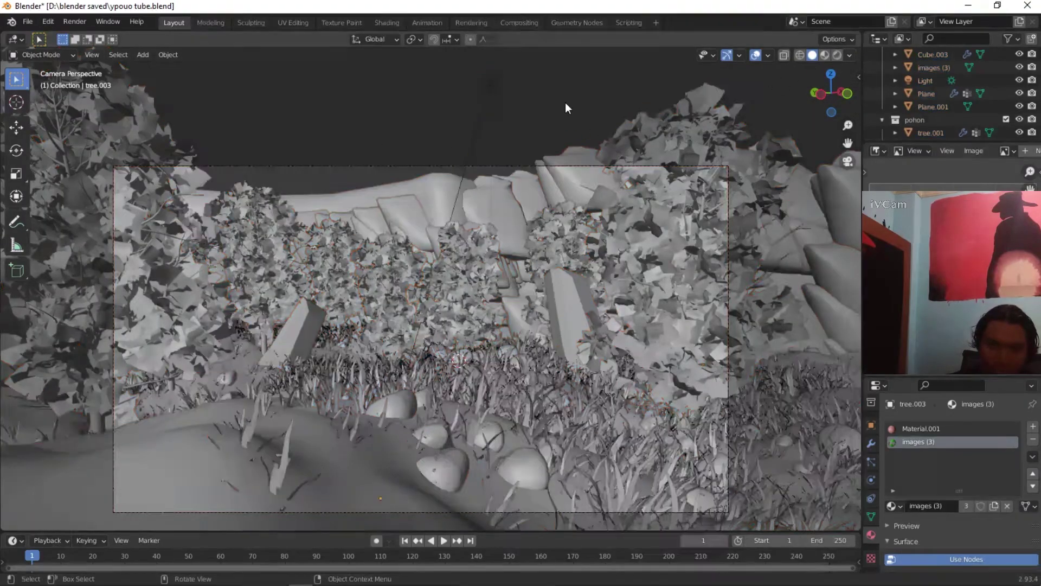
Step: Preview the full scene in rendered shading, and return the viewport to solid shading
click(824, 54)
click(837, 55)
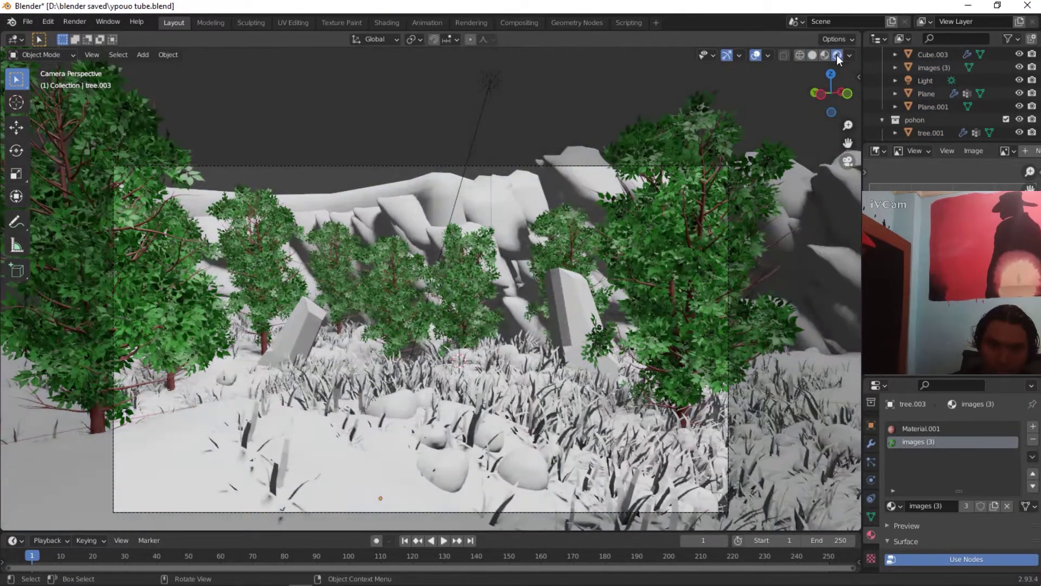
click(811, 55)
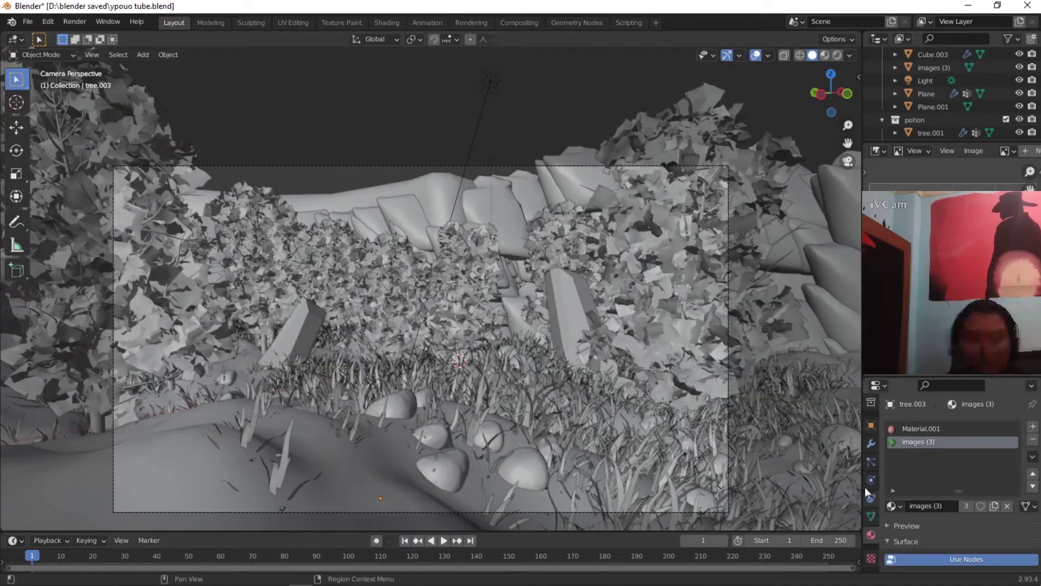
Step: Set the world background's Color source to an Environment Texture
scroll(870, 523, up, 3)
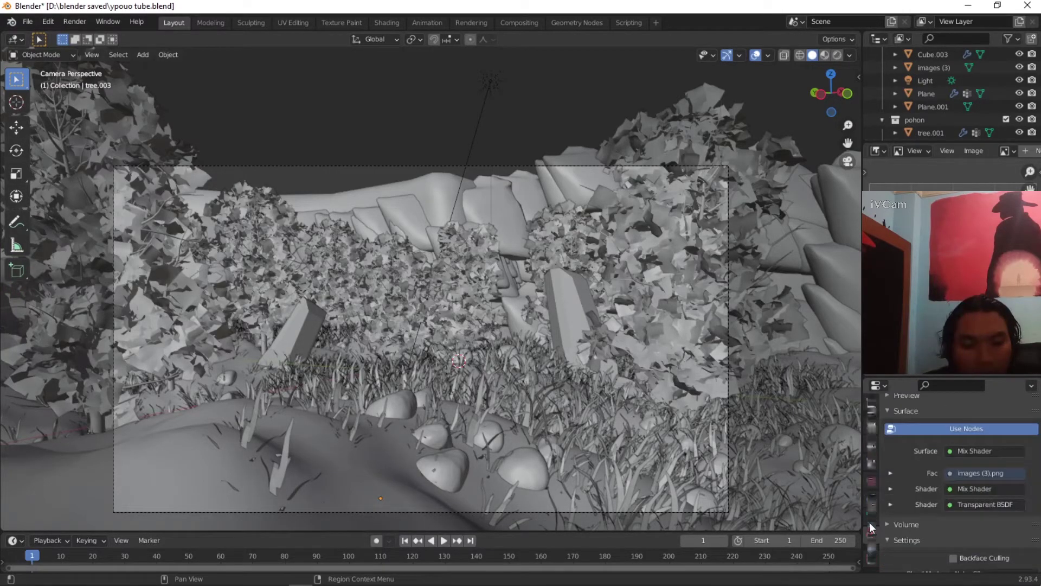
click(870, 482)
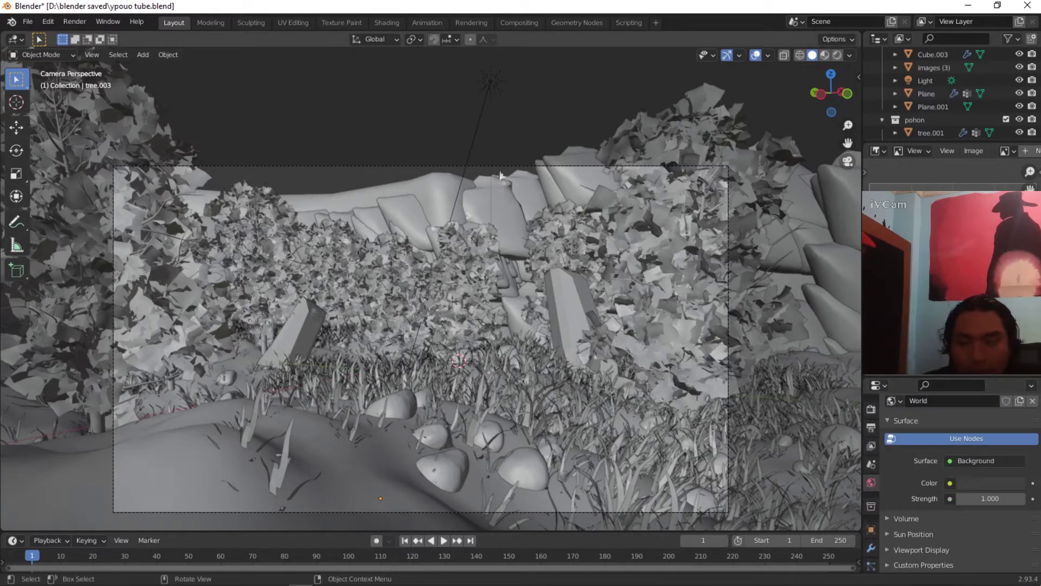
scroll(924, 467, up, 1)
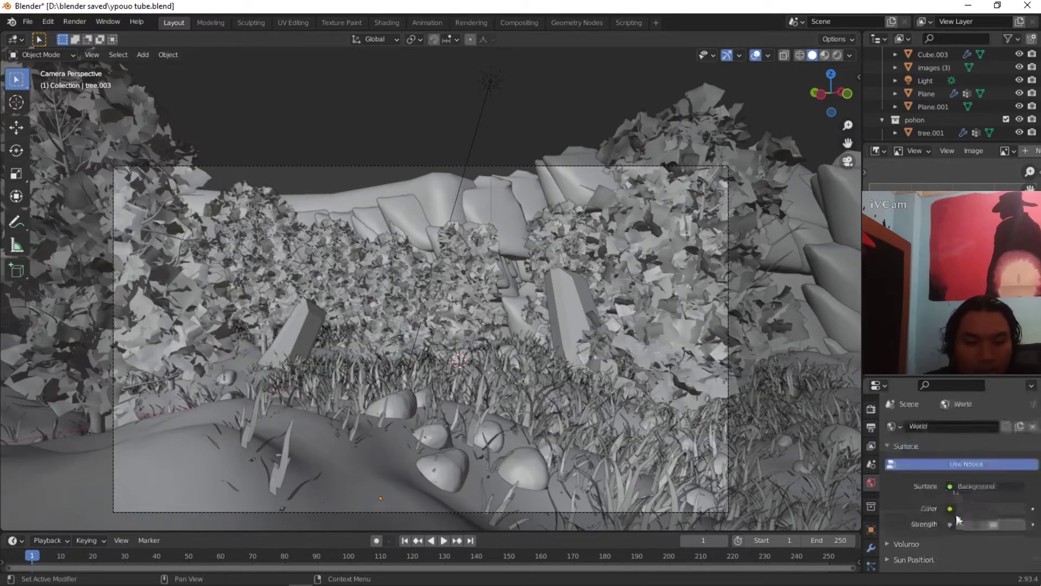
click(950, 508)
click(706, 371)
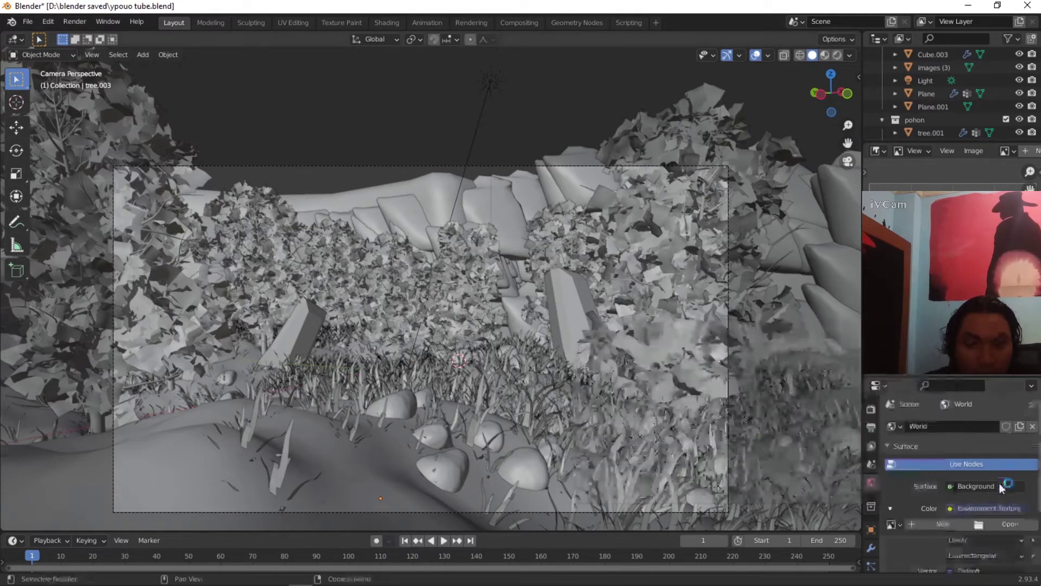
Step: Start opening an image for the environment texture and browse to the hdris folder on the F: volume
scroll(1001, 477, down, 3)
click(1007, 436)
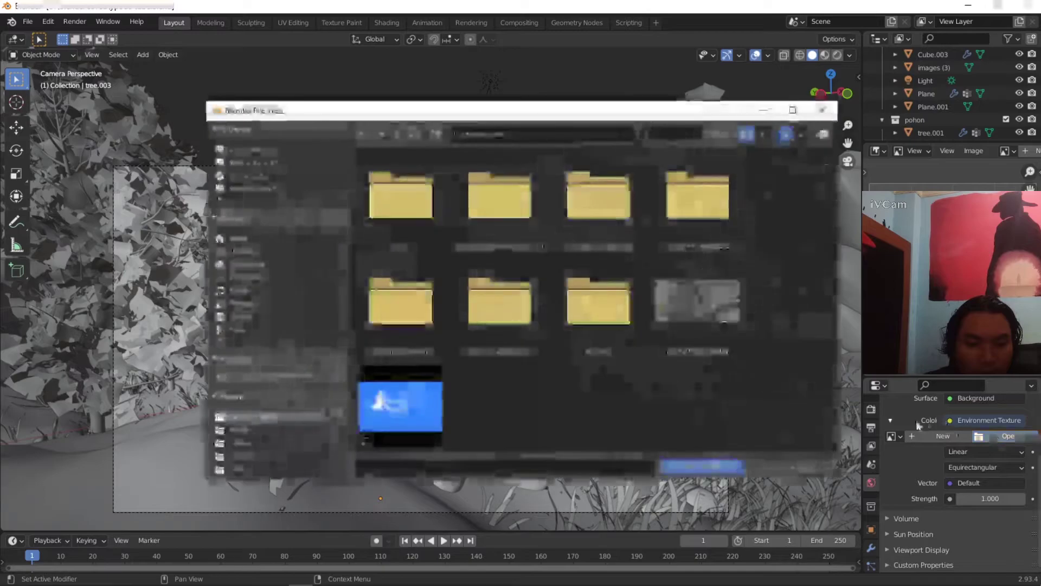
click(255, 189)
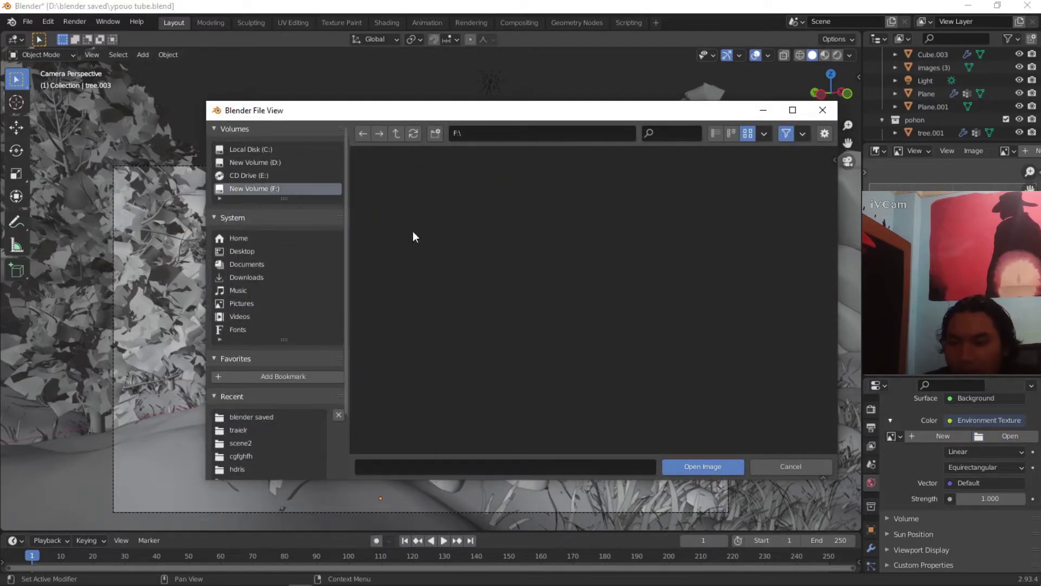
scroll(504, 255, down, 8)
double_click(444, 266)
double_click(412, 276)
click(396, 132)
scroll(451, 389, down, 5)
scroll(451, 390, up, 5)
double_click(532, 301)
double_click(414, 194)
double_click(415, 194)
scroll(516, 295, down, 10)
scroll(496, 283, down, 10)
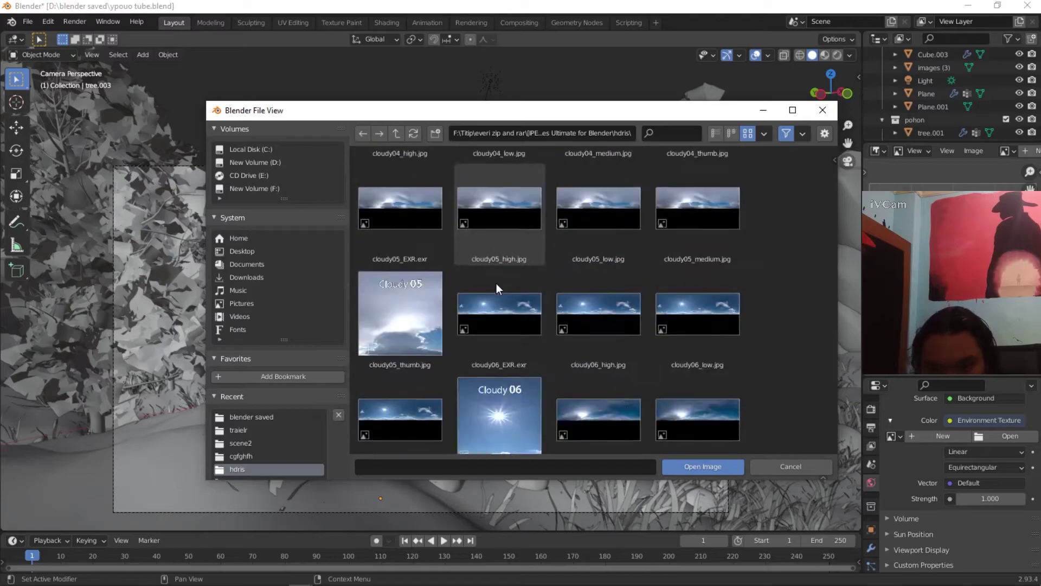
Step: Load cloudy07_EXR.exr as the world's environment image
click(498, 283)
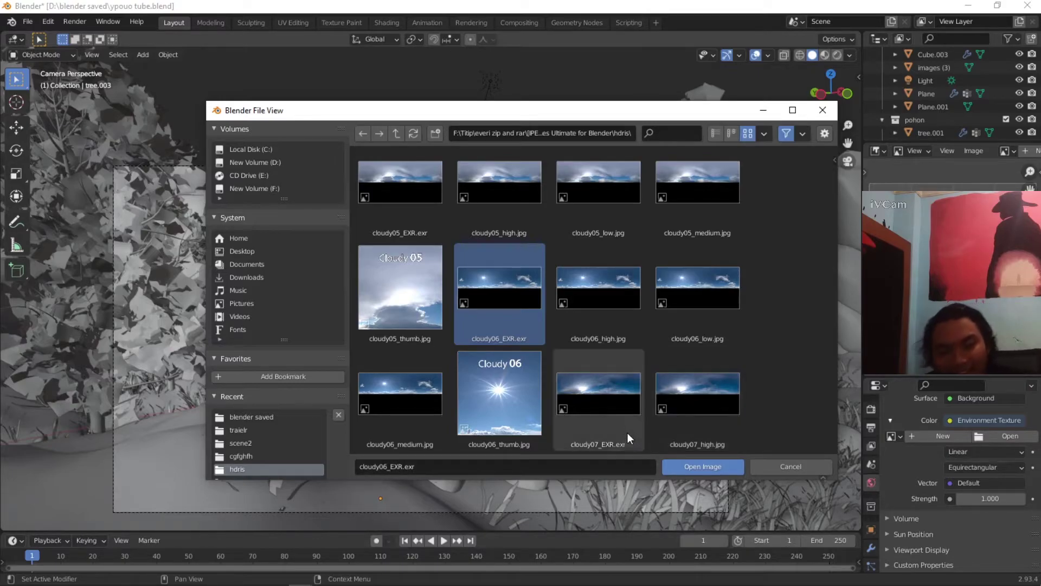
click(616, 411)
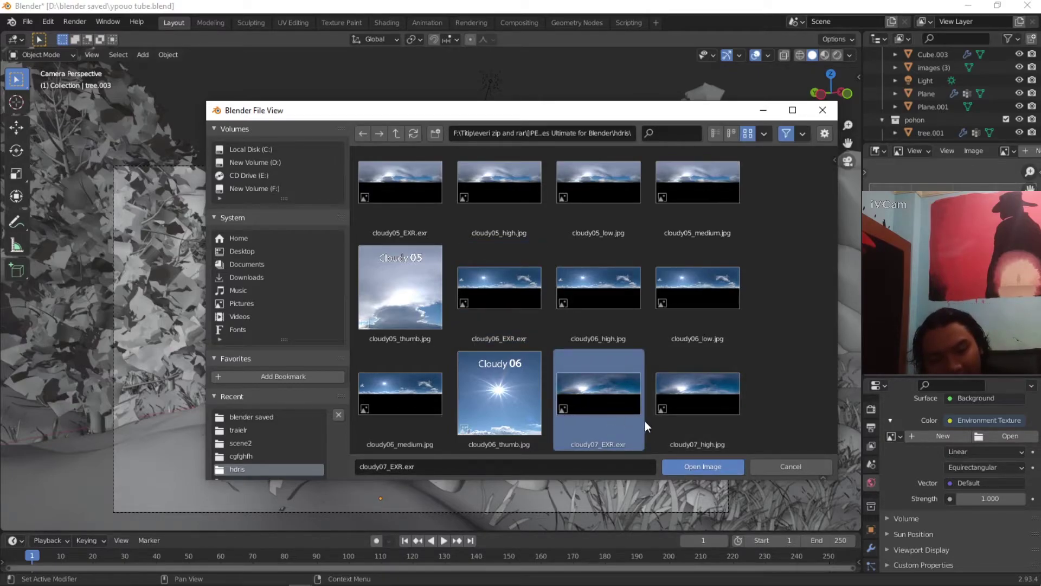
click(717, 467)
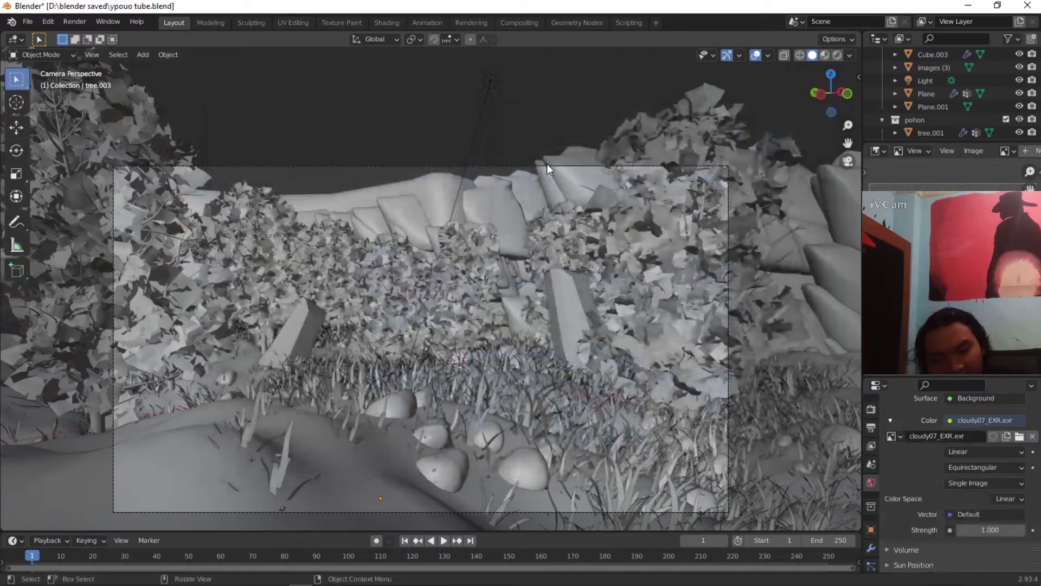
Step: Set the world's Sun Position usage mode to Sun + HDR texture
scroll(987, 524, down, 2)
click(914, 533)
scroll(976, 509, down, 5)
click(998, 435)
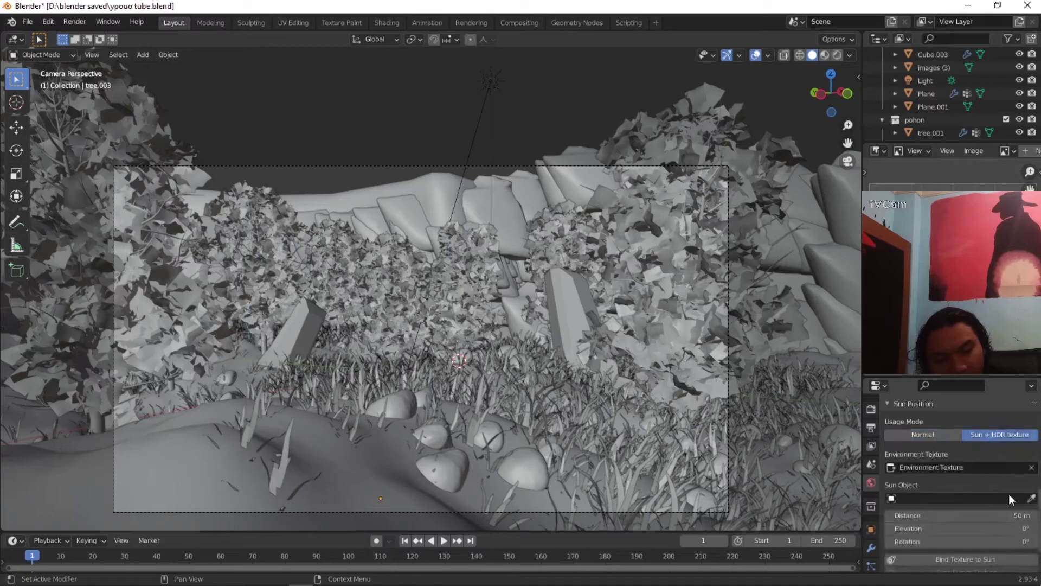
Step: Assign Light as the Sun Object and sync it to the bright sun in the HDR texture
click(1031, 498)
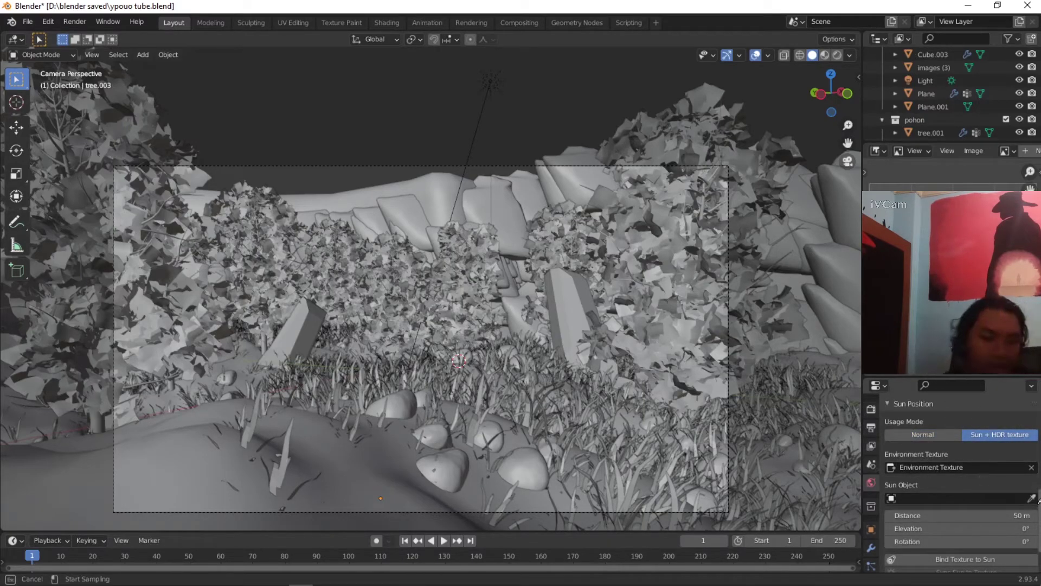
click(495, 80)
scroll(953, 483, down, 2)
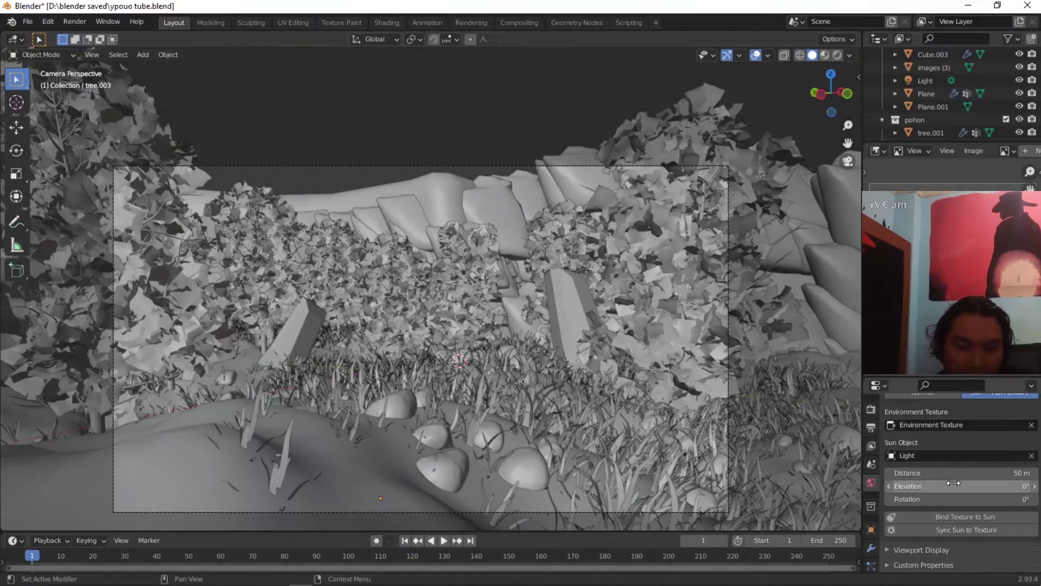
click(943, 528)
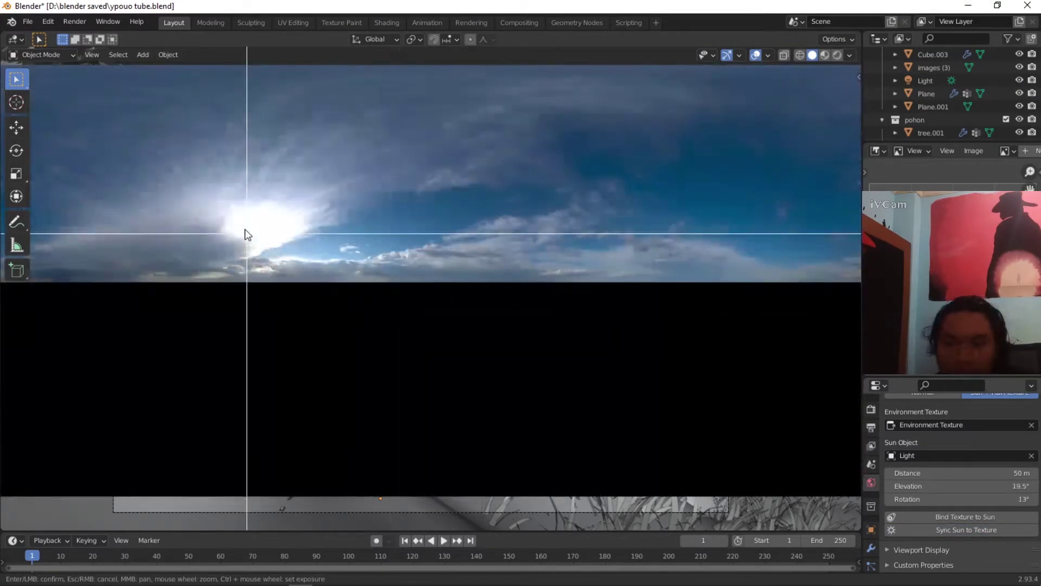
click(259, 237)
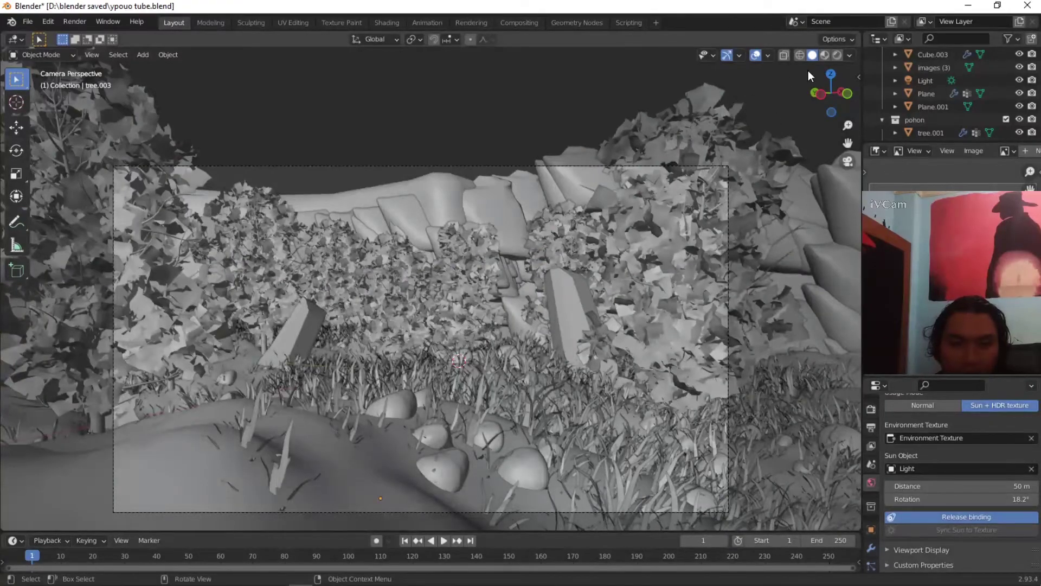
Step: Hide both particle systems of the ground Plane in the viewport
click(584, 424)
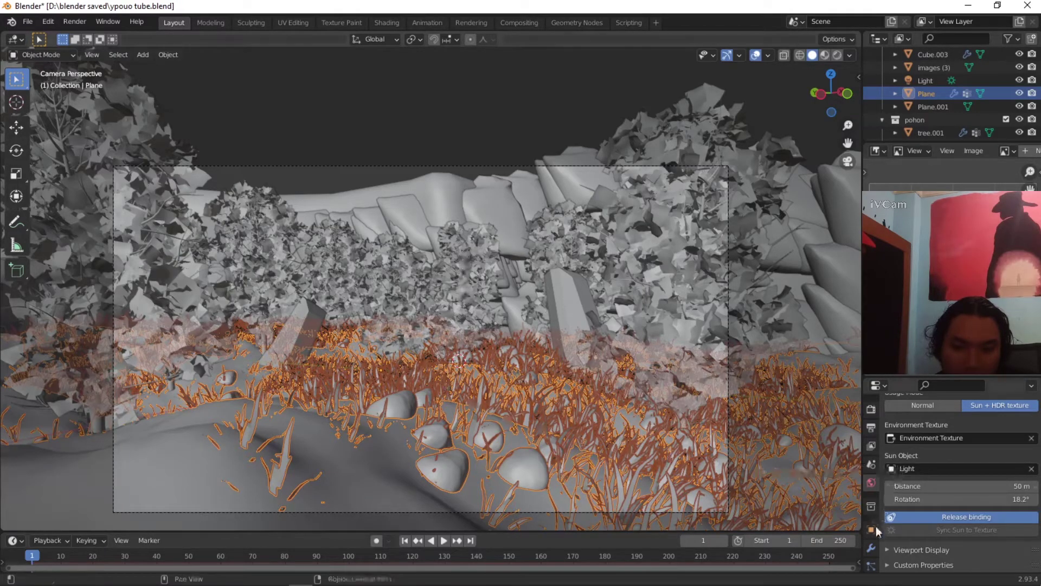
scroll(877, 528, down, 5)
click(871, 461)
scroll(951, 454, up, 5)
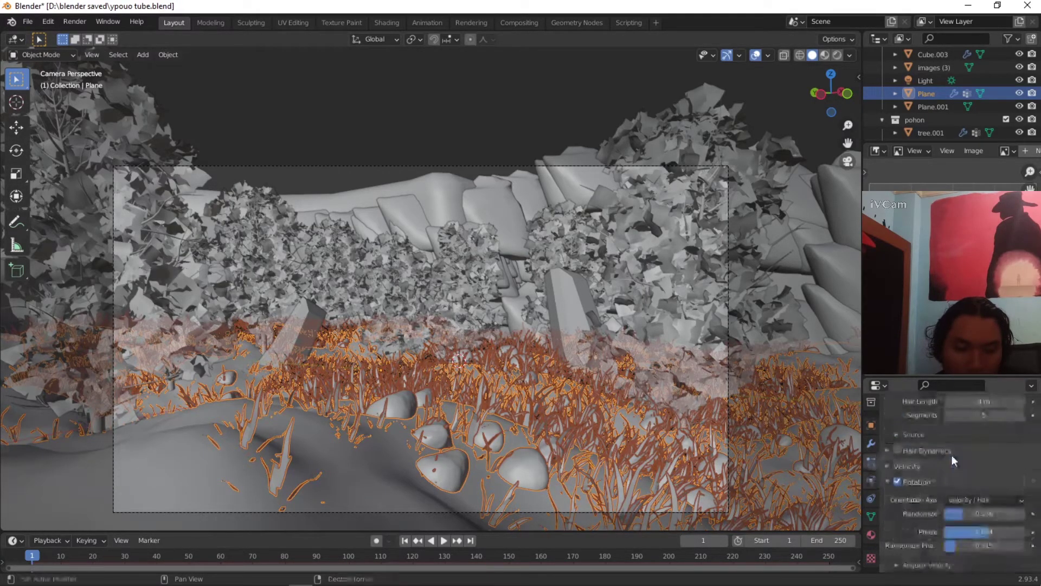
click(1000, 433)
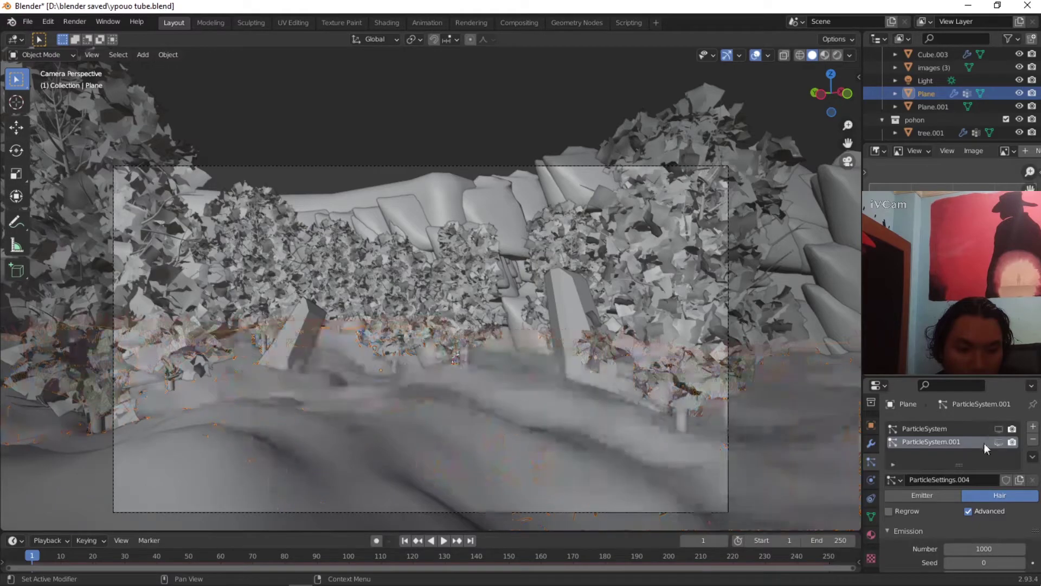
Step: Deselect the objects in the pohon collection and hide that collection in the viewport
click(487, 207)
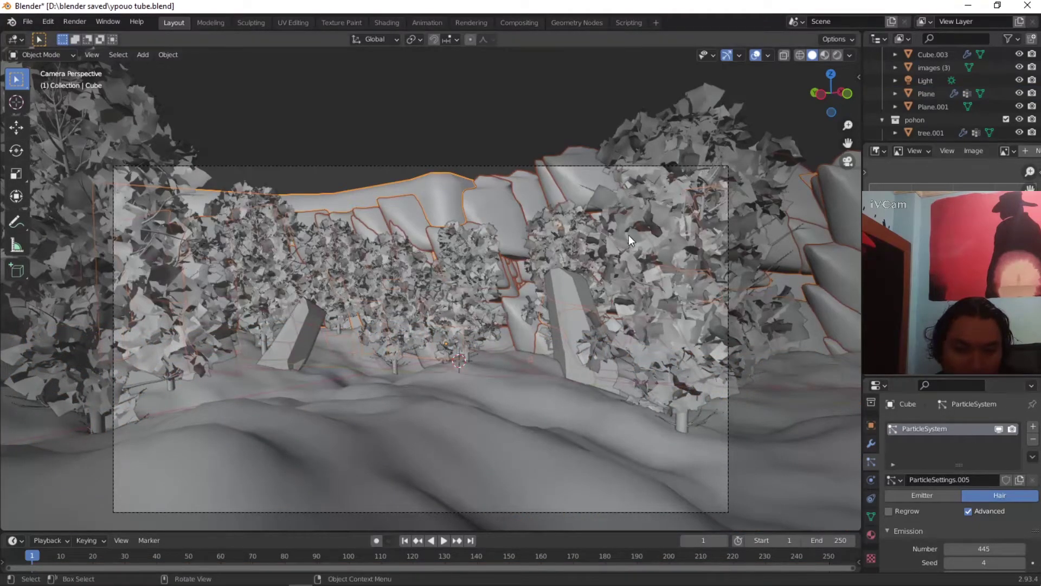
click(672, 236)
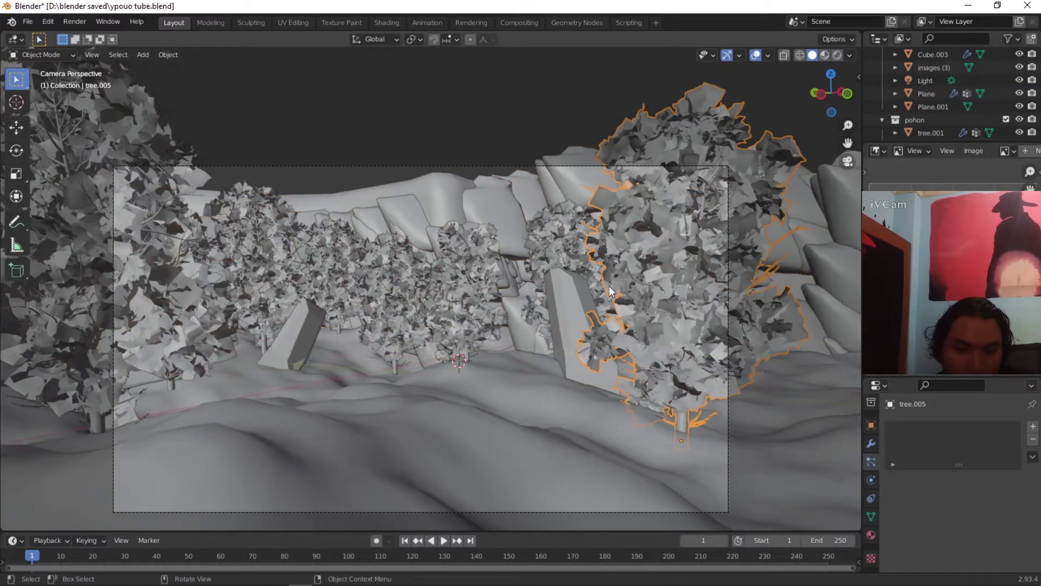
right_click(901, 119)
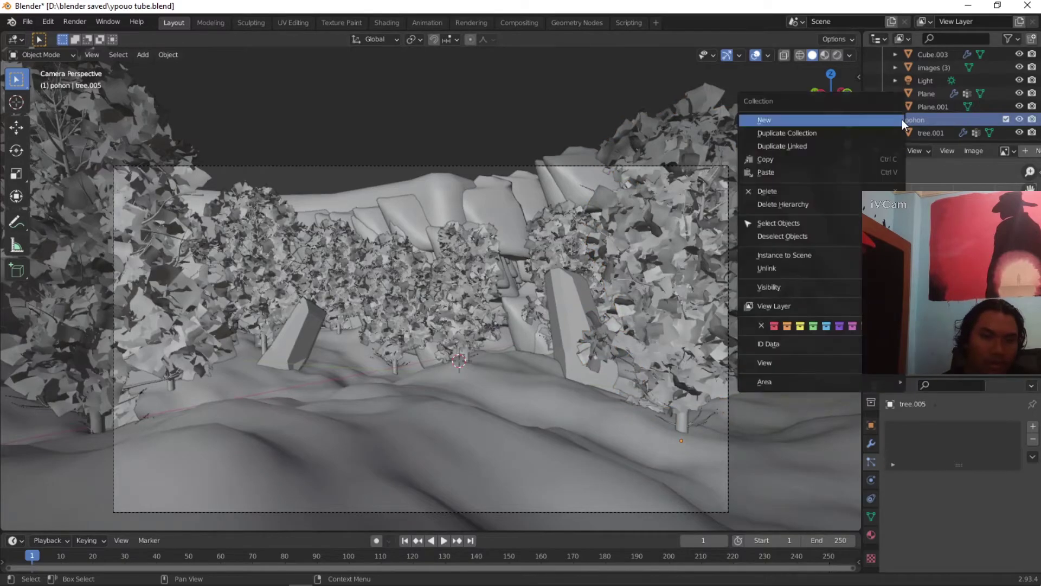
click(772, 235)
click(1015, 119)
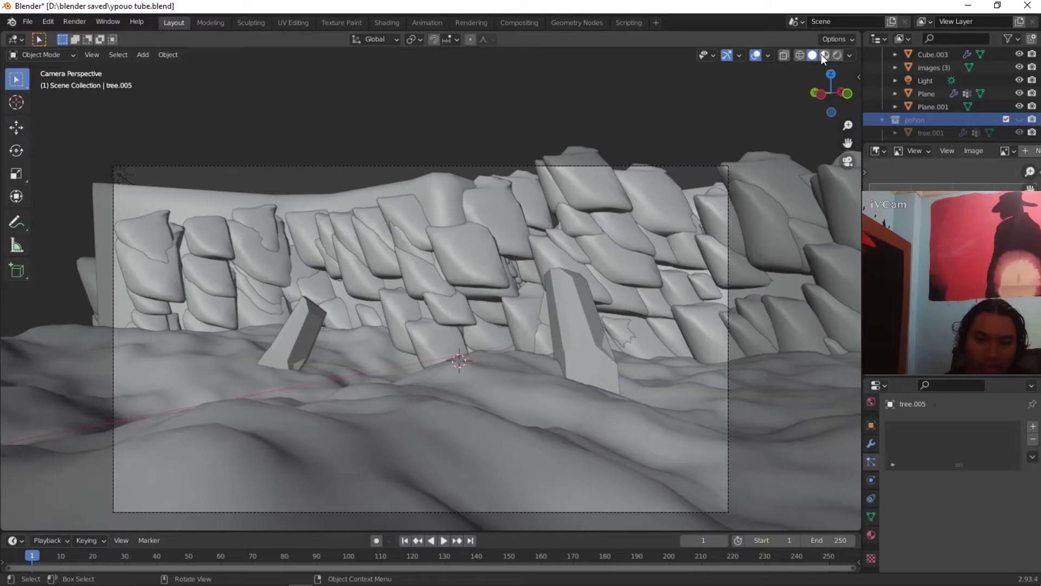
Step: Switch to rendered shading and compare the scene with the pohon collection shown and hidden, leaving it hidden
click(837, 54)
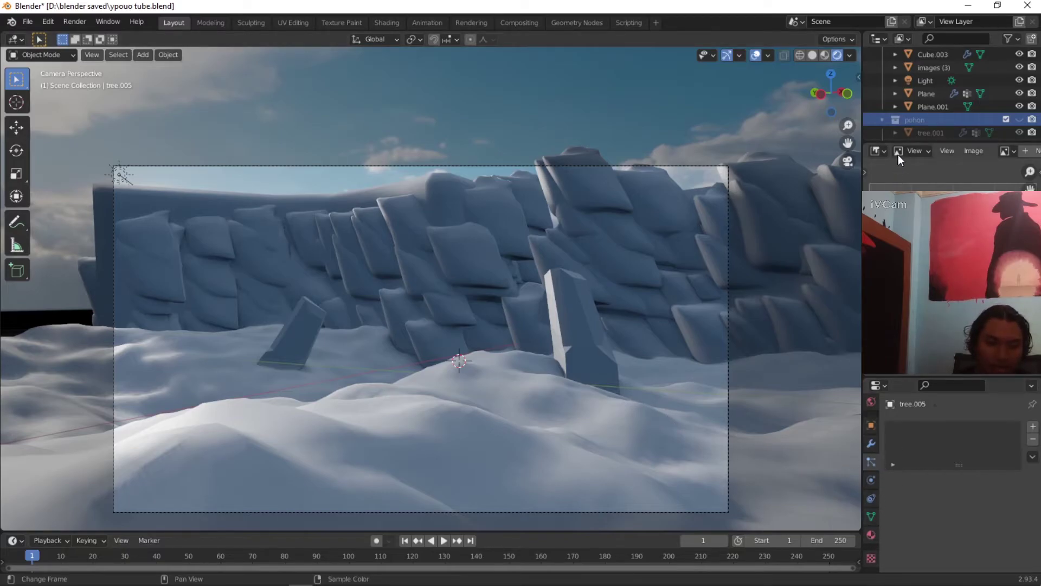
click(1022, 123)
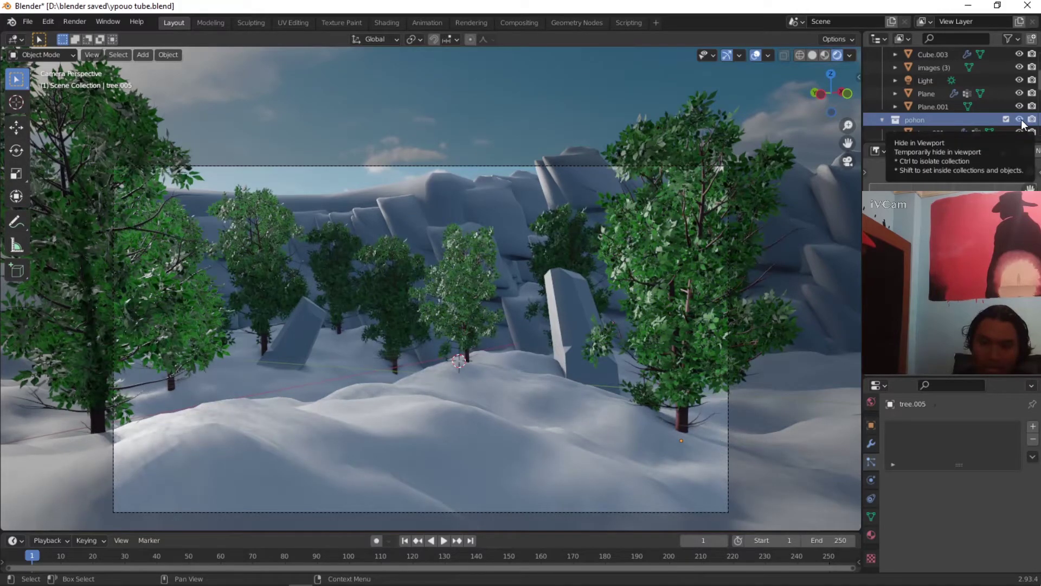
click(1020, 119)
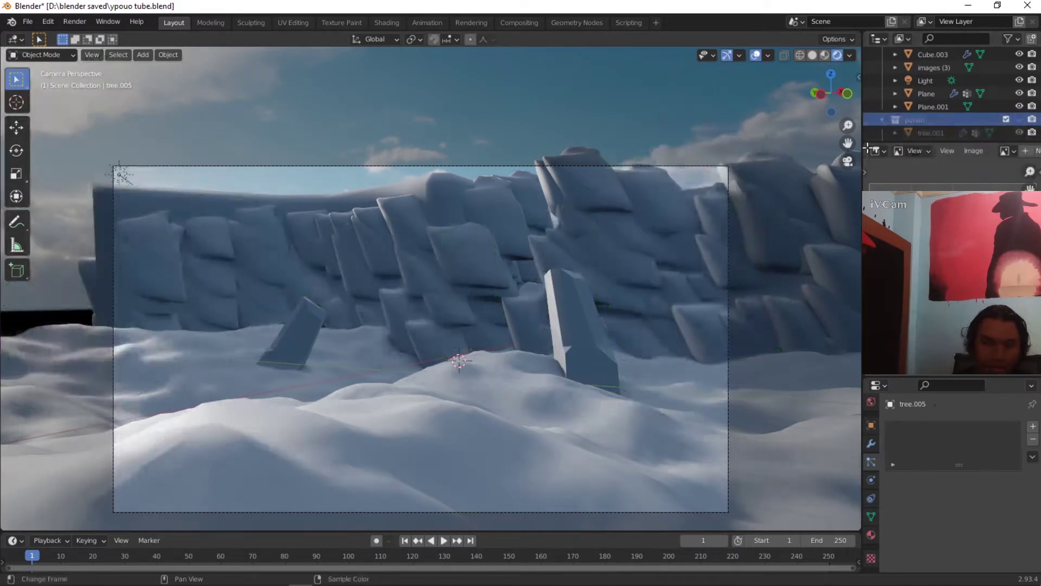
Step: Rotate the synced sun and HDR texture to -85° in the world's Sun Position settings
click(871, 533)
scroll(902, 521, down, 4)
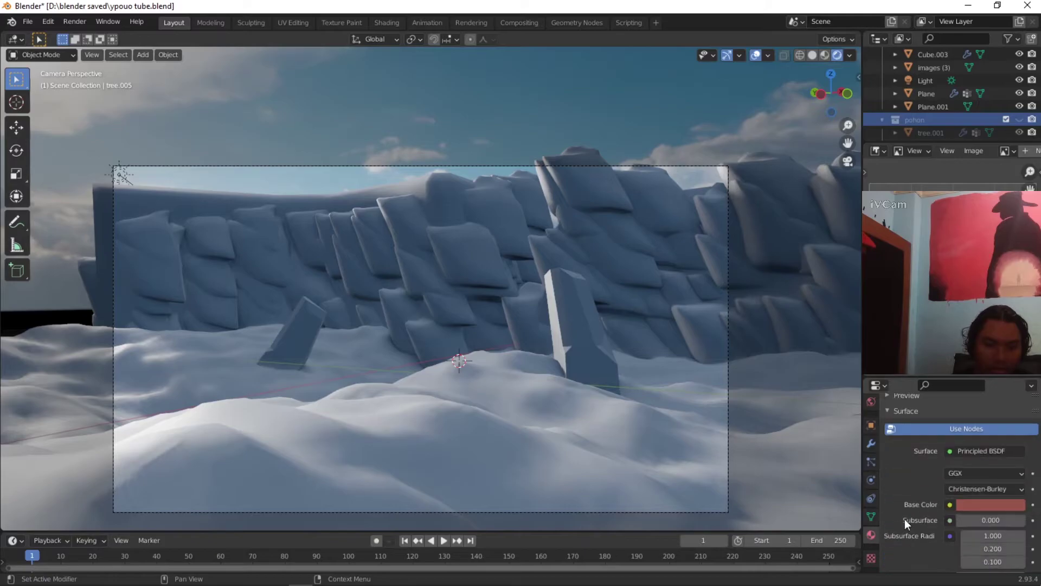
click(870, 402)
scroll(975, 506, down, 5)
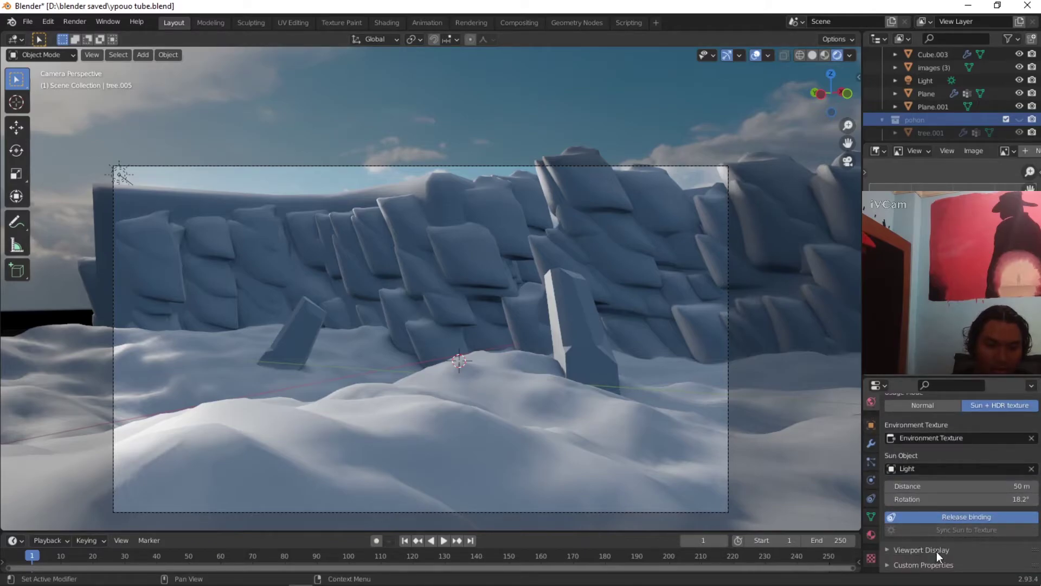
mouse_move(931, 499)
mouse_down()
mouse_move(1036, 499)
mouse_move(924, 498)
mouse_up()
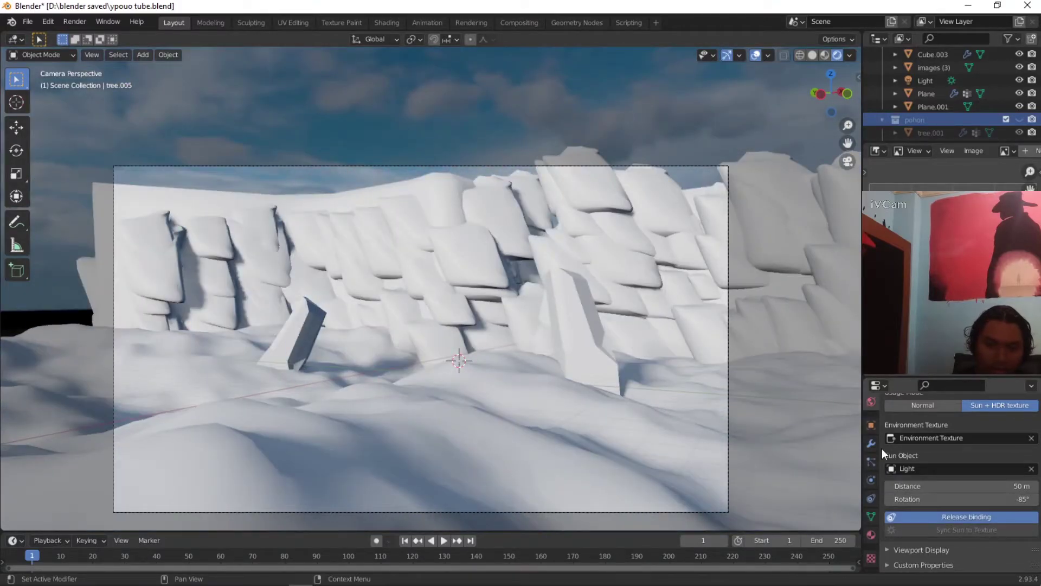
scroll(965, 467, up, 1)
scroll(927, 491, down, 1)
Step: Show the pohon collection in the viewport and set the Sun Position rotation to 24.5°
click(1019, 120)
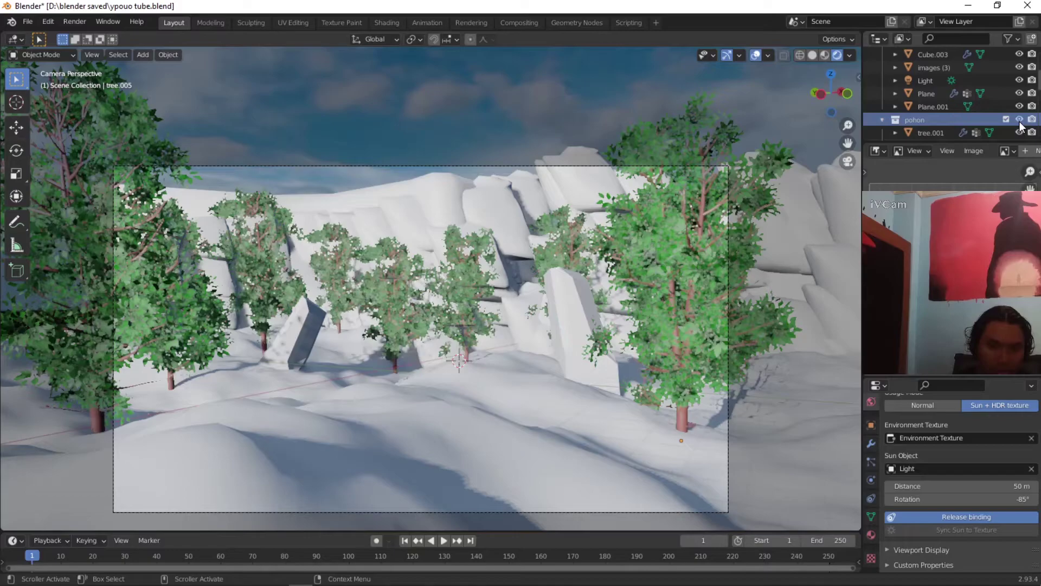
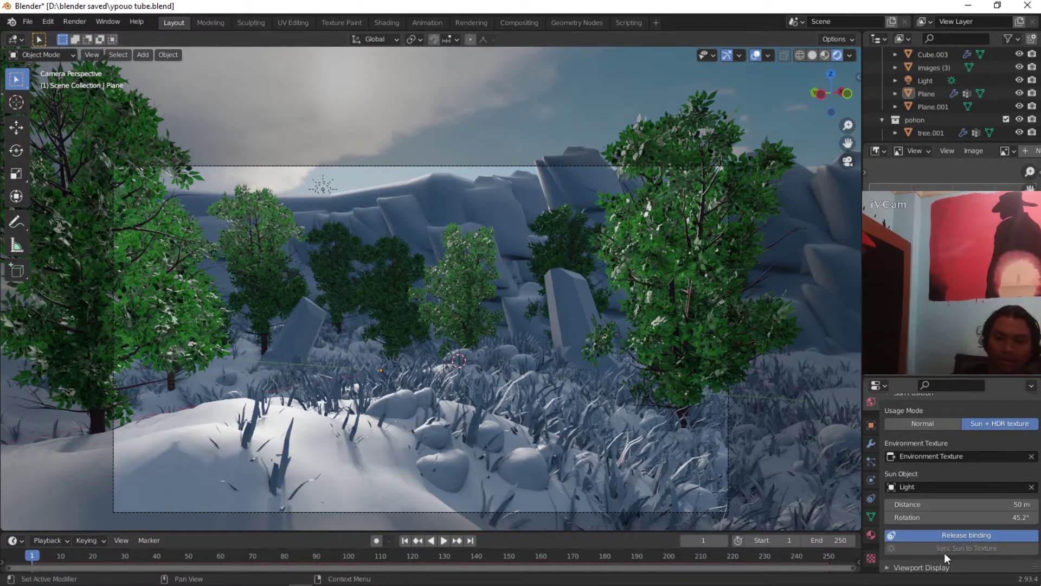
mouse_move(948, 520)
mouse_down()
mouse_move(890, 520)
mouse_move(949, 518)
mouse_up()
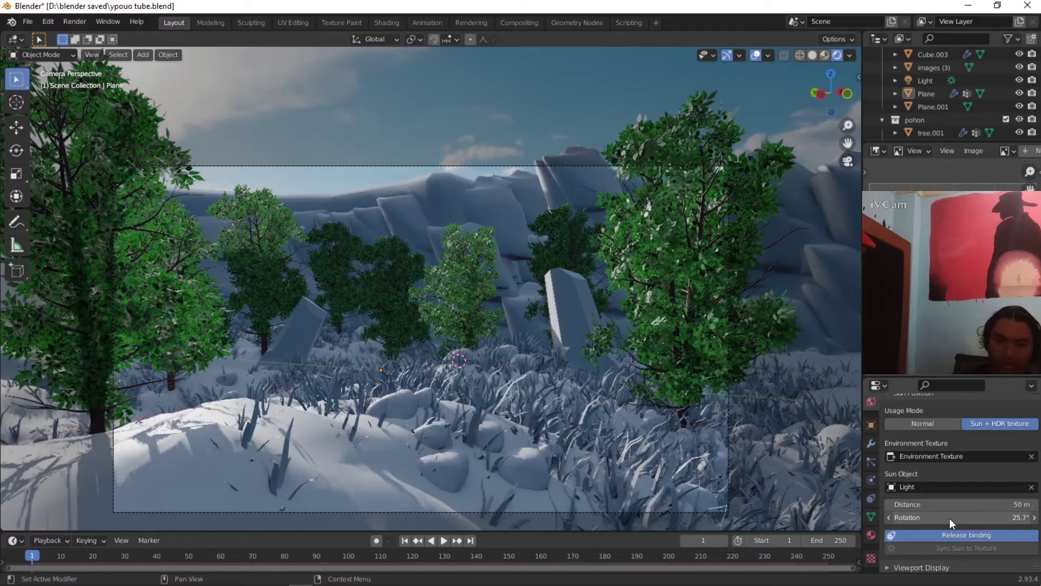
drag(948, 518, 941, 519)
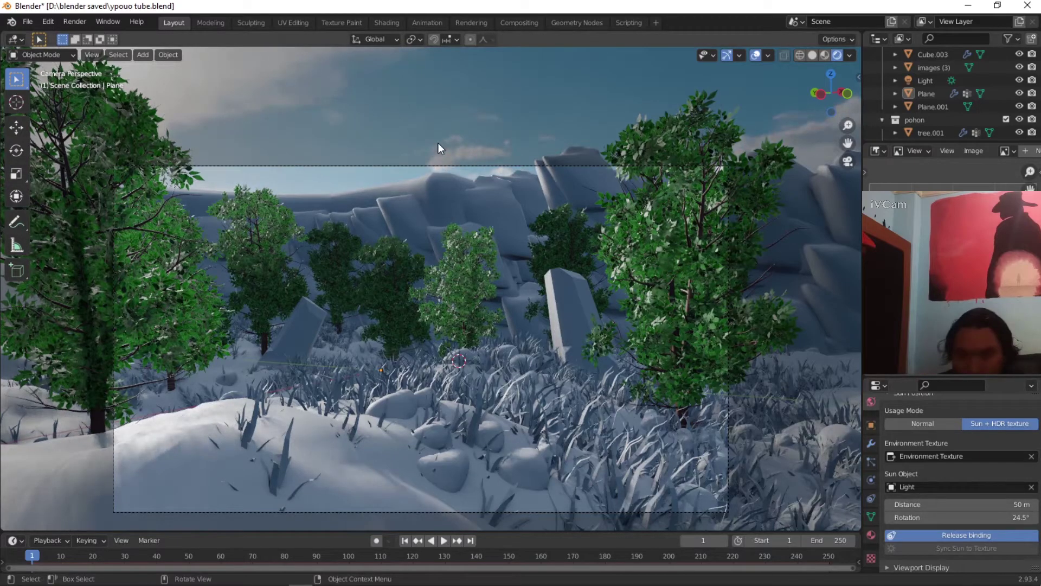
Step: Switch to solid shading, select the ground Plane and hide every other object in the viewport
click(812, 54)
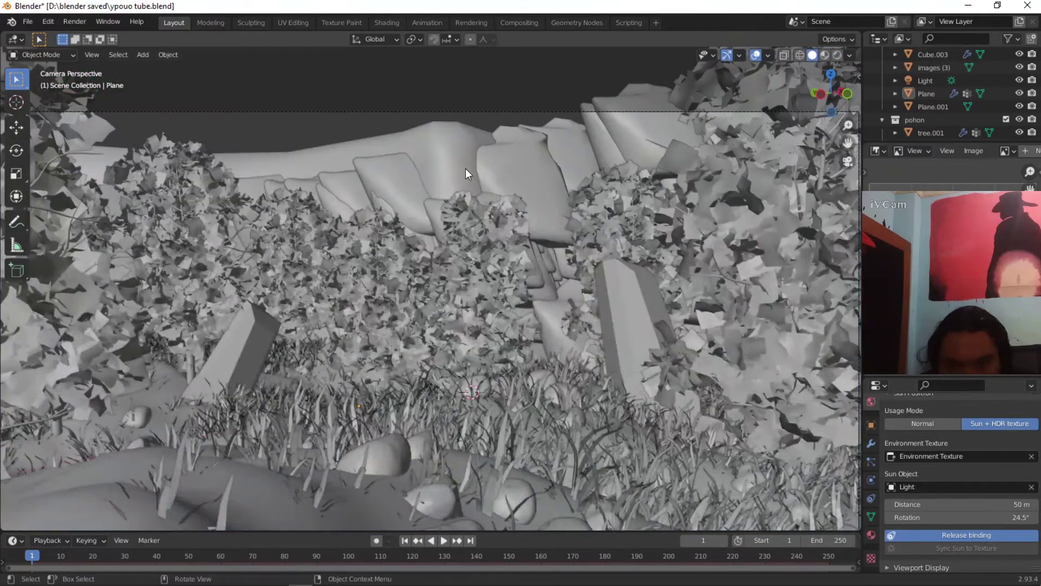
scroll(499, 252, down, 1)
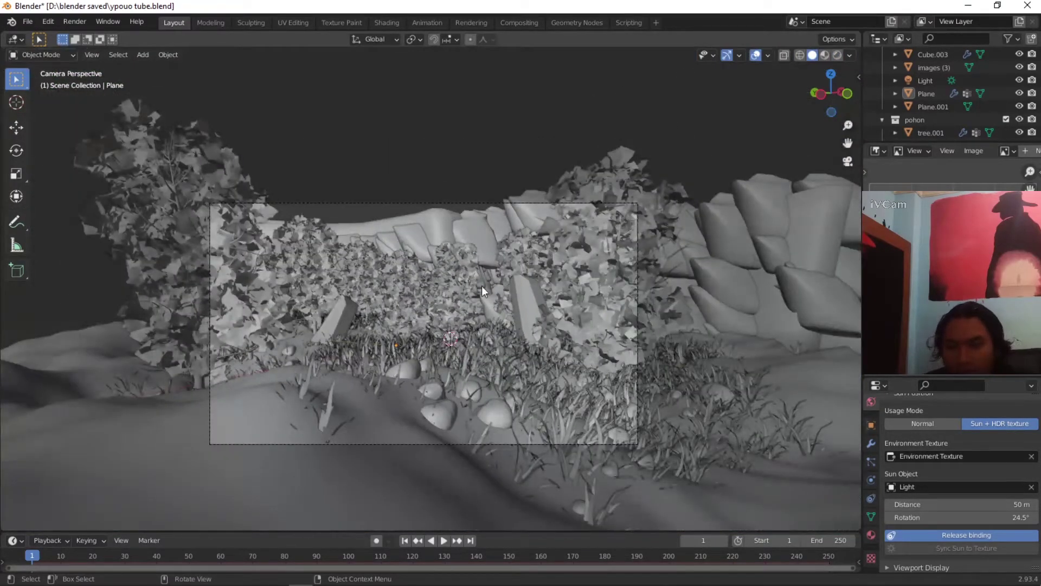
scroll(466, 284, up, 3)
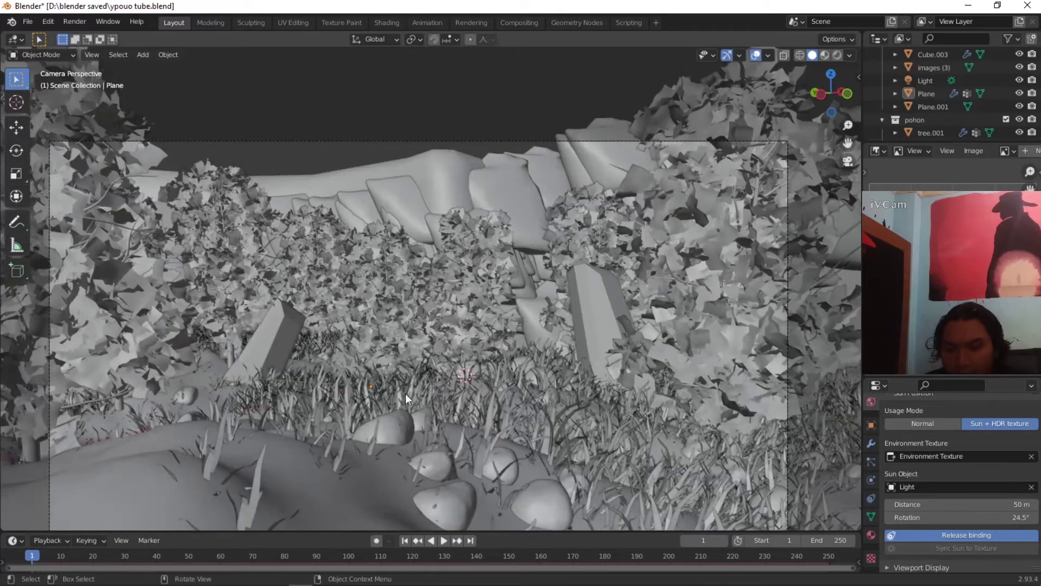
click(295, 466)
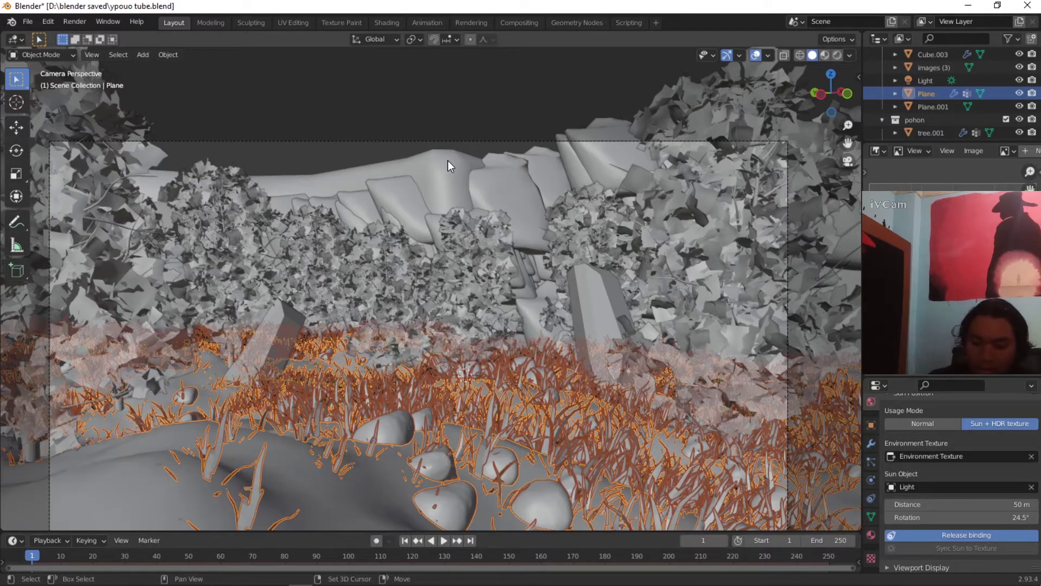
key(shift+h)
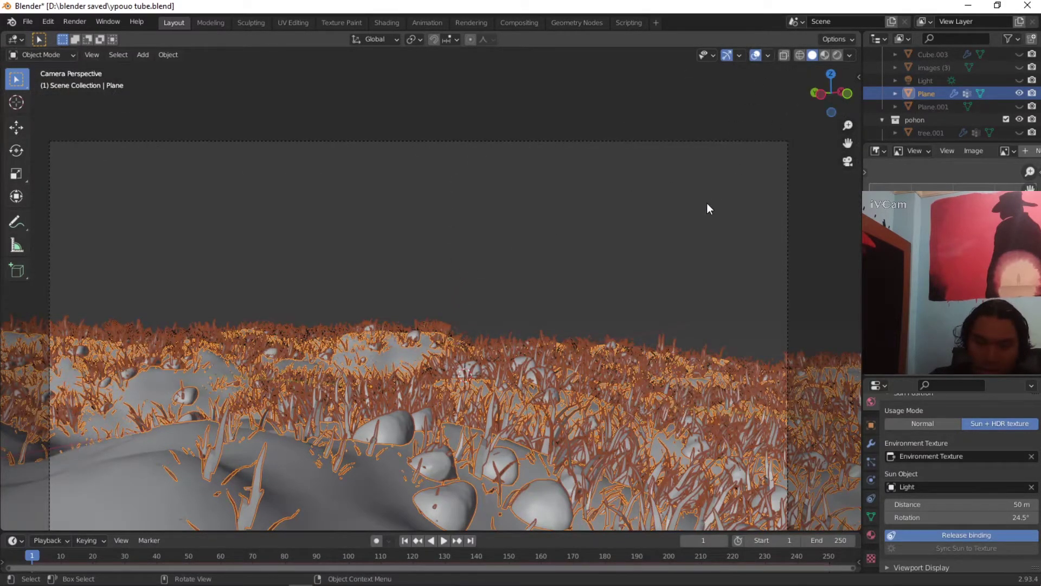
scroll(678, 179, down, 2)
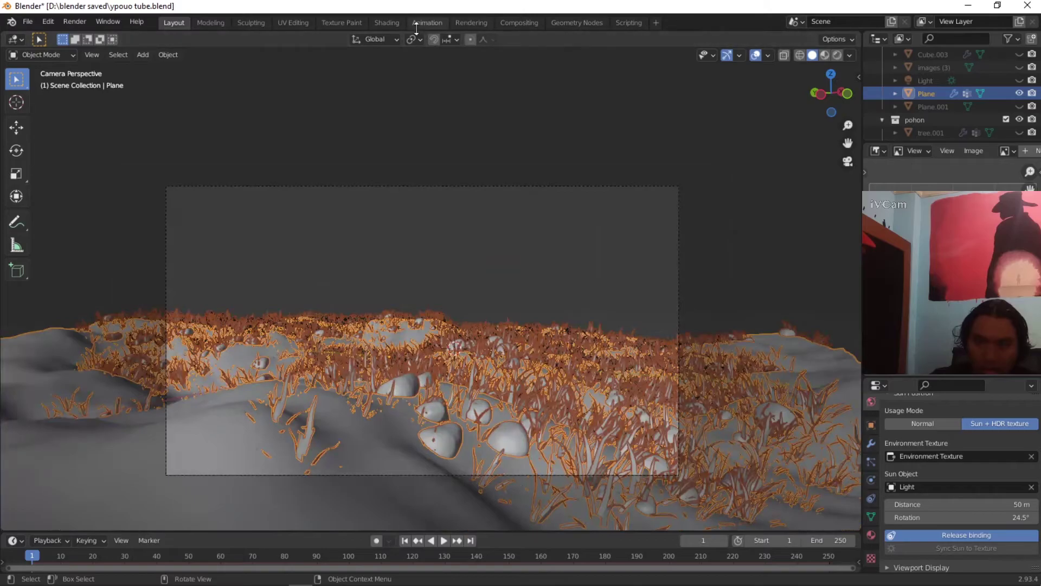
Step: Open the Shading workspace with material preview and create a new material for the ground Plane
click(385, 22)
click(825, 55)
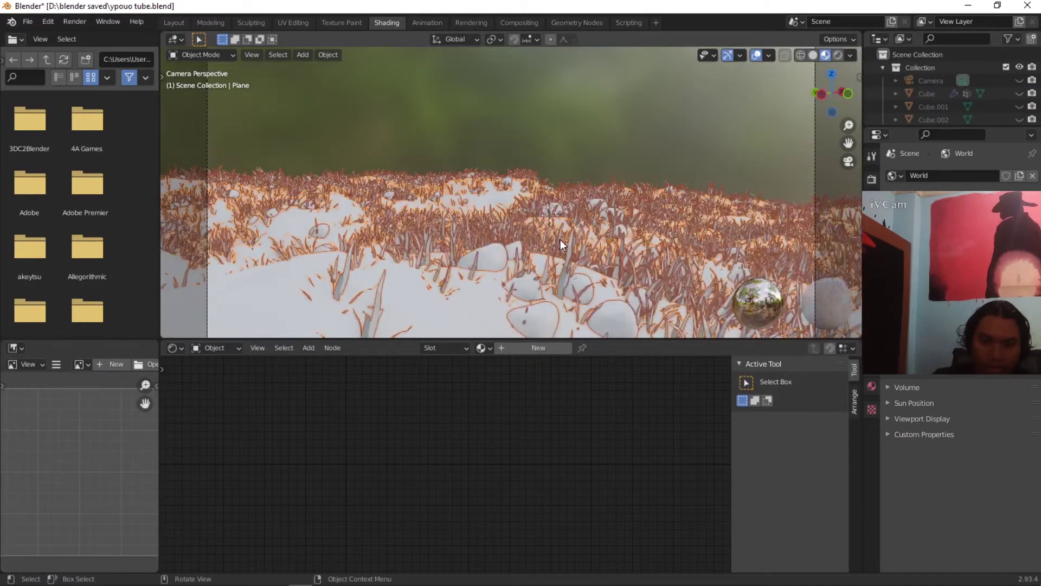
click(523, 349)
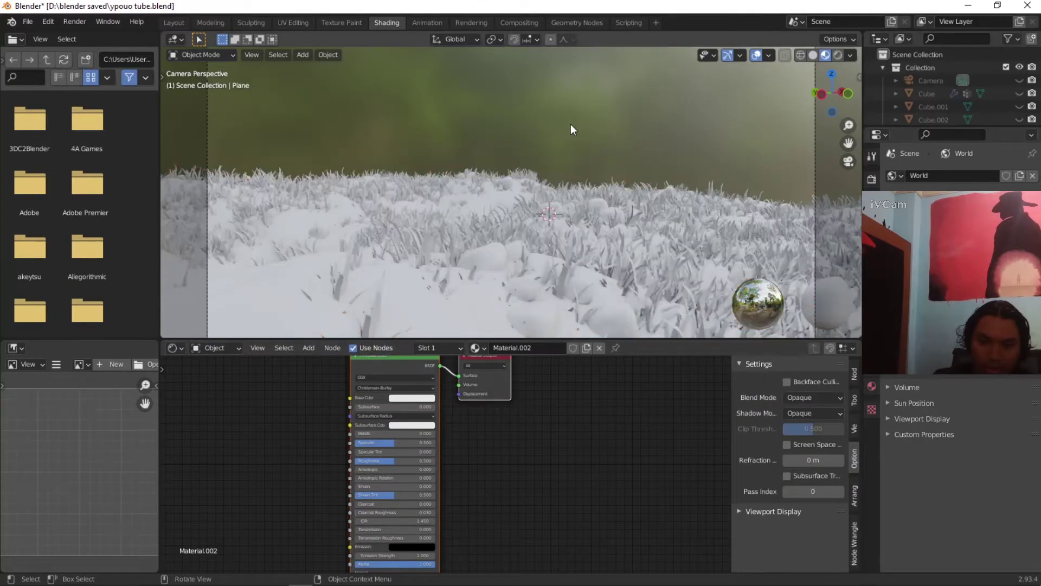
shift+middle_drag(525, 287, 538, 239)
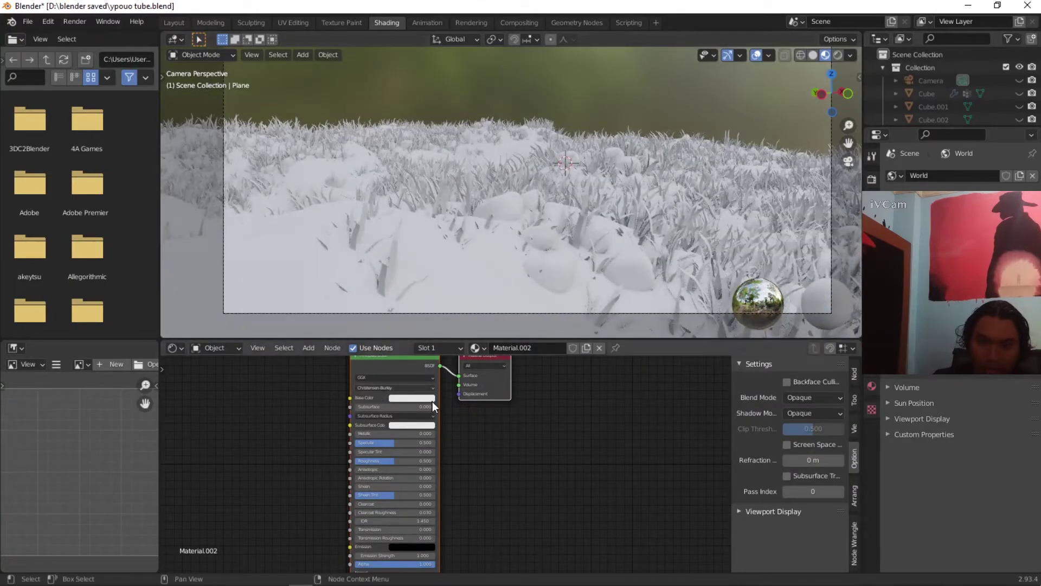
scroll(271, 434, up, 1)
Step: Add an Image Texture node to the ground material and connect its Color to the Principled BSDF's Base Color
mouse_move(142, 580)
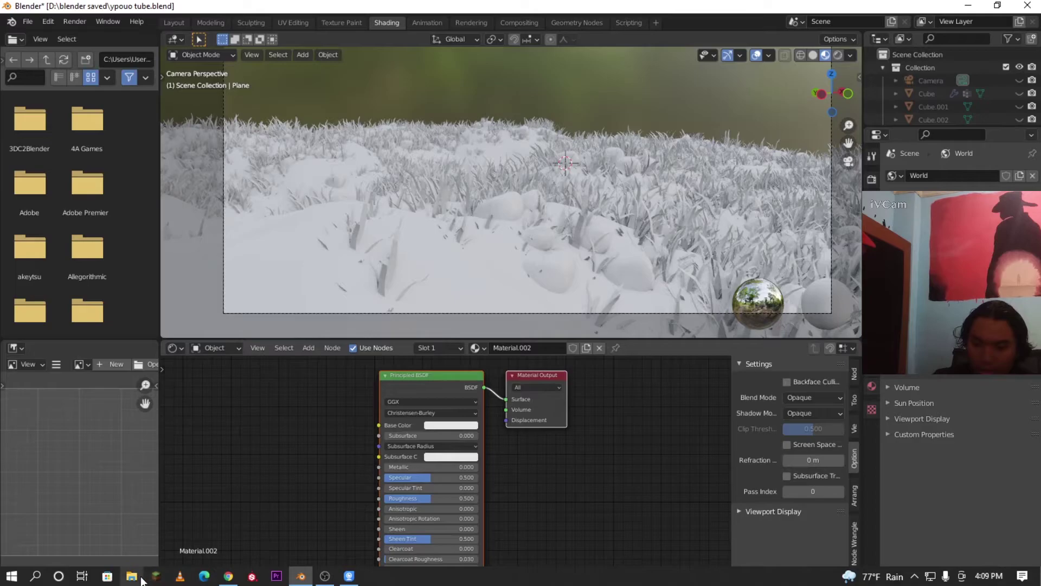
click(309, 348)
click(314, 360)
text(im)
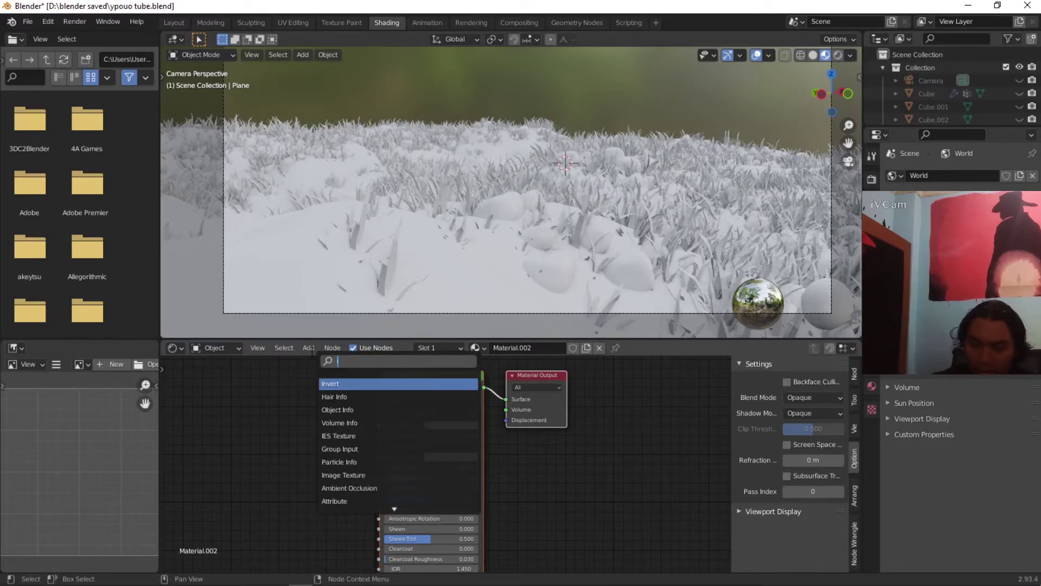
text(age)
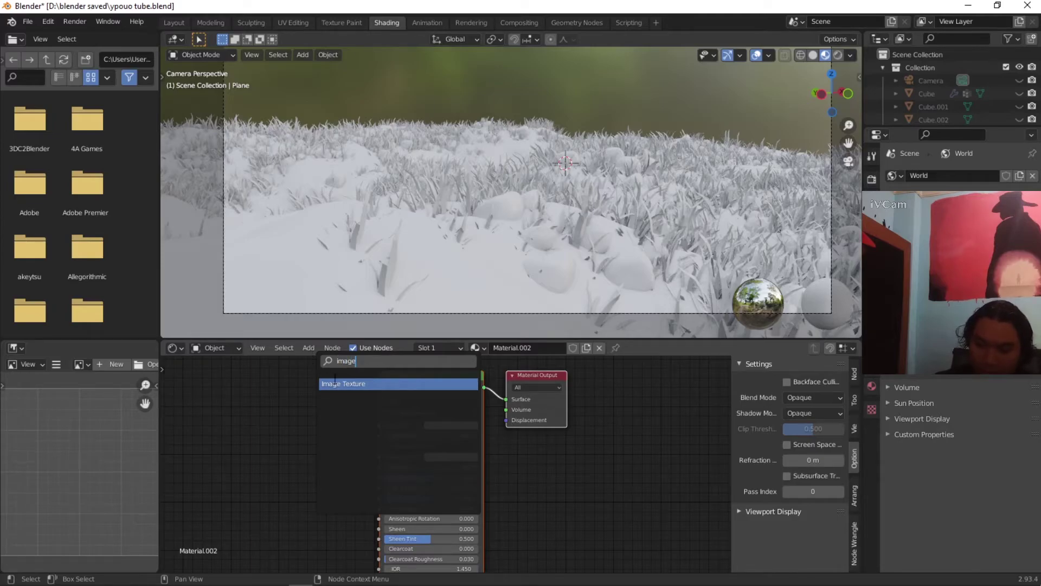
click(335, 384)
click(333, 408)
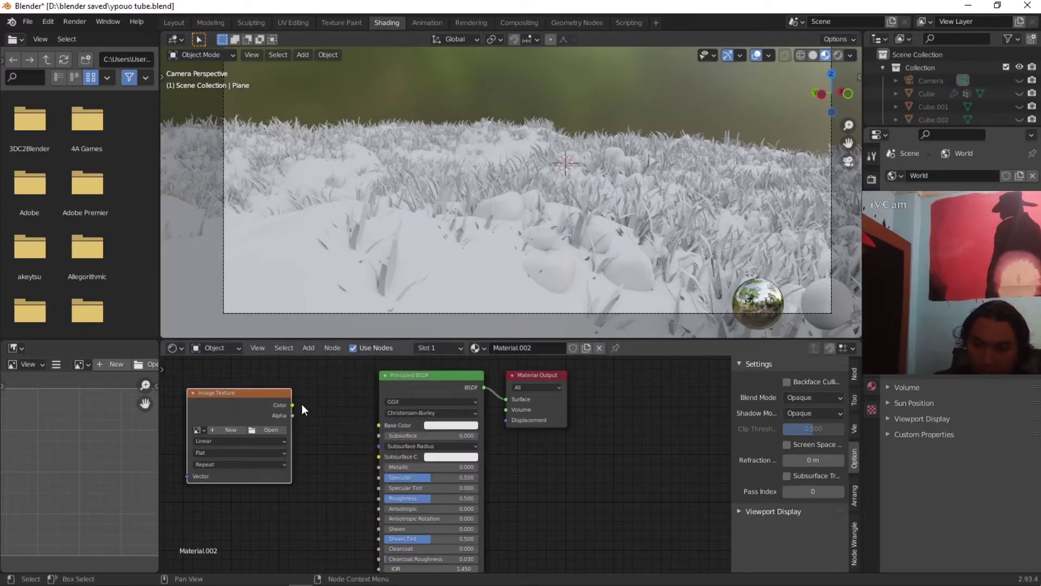
drag(292, 405, 378, 425)
scroll(282, 463, up, 1)
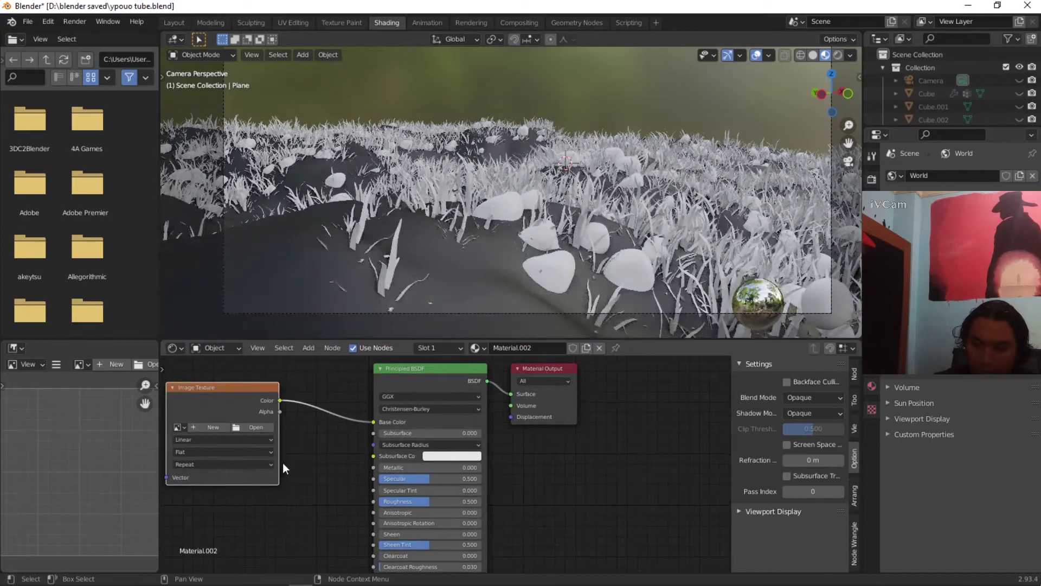
scroll(261, 415, up, 1)
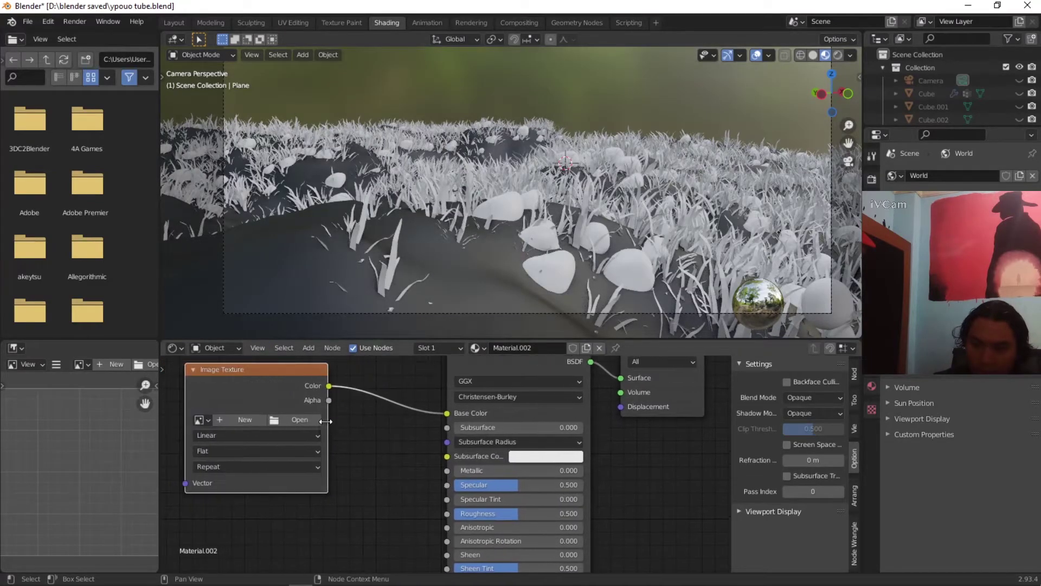
Step: Load the forest ground image TexturesCom_Ground_Forest_2x2_512_albedo.tif from the texture files on drive F: into the Image Texture node
click(307, 420)
click(249, 188)
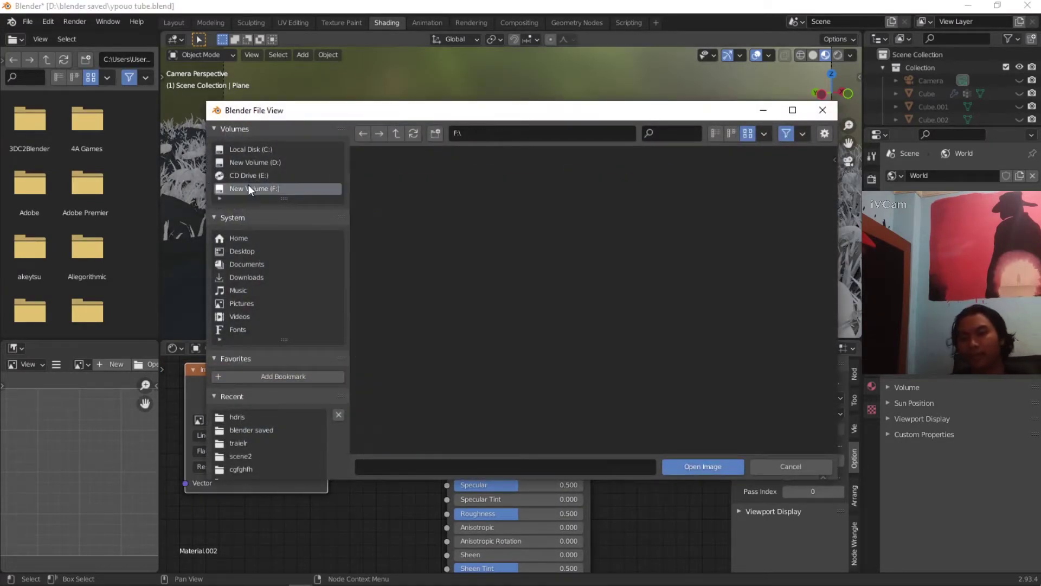
double_click(678, 347)
double_click(700, 331)
double_click(689, 327)
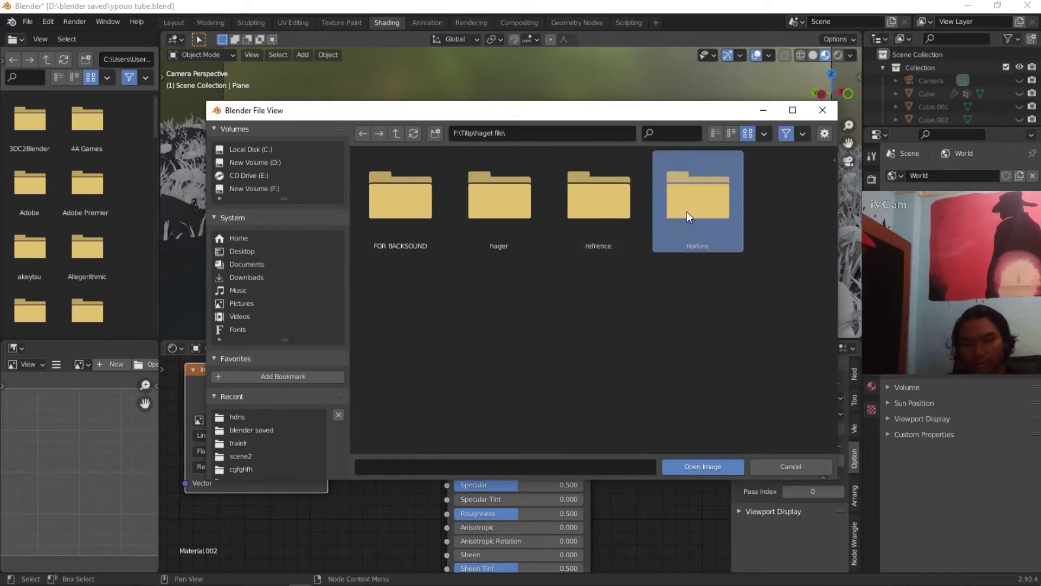
double_click(686, 211)
double_click(488, 245)
scroll(542, 287, down, 10)
double_click(398, 299)
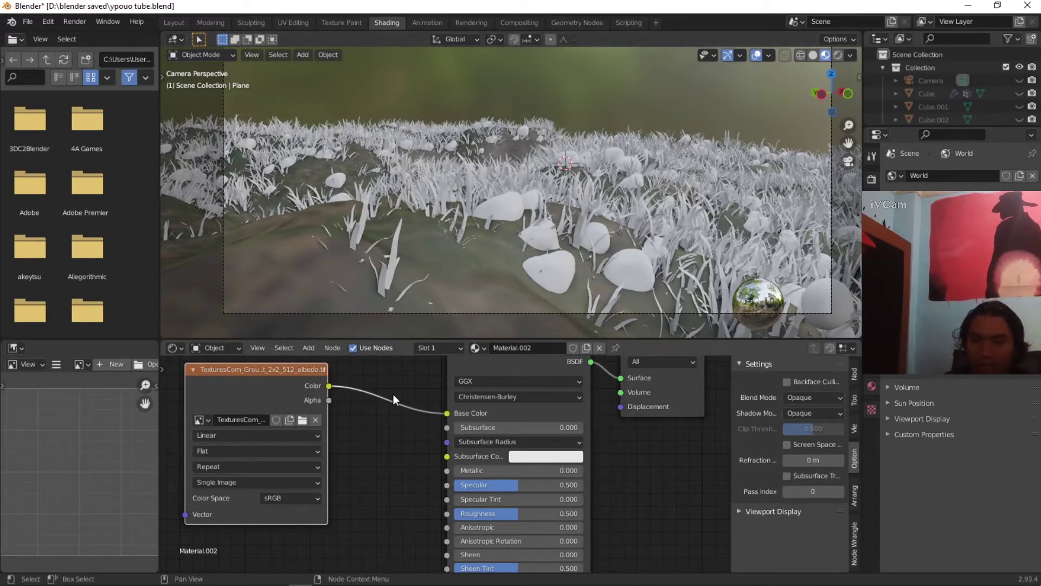
scroll(380, 380, up, 1)
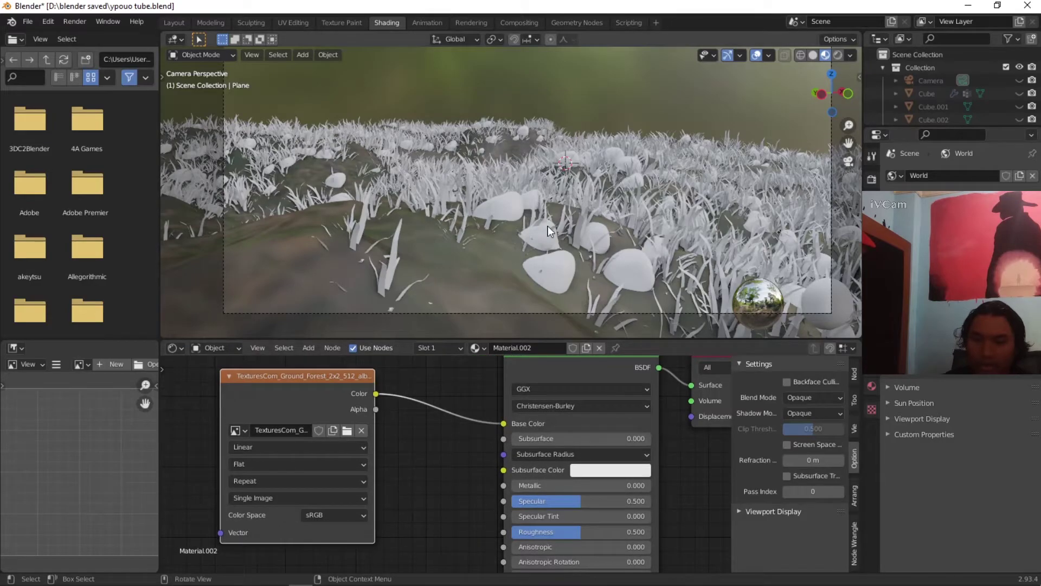
Step: Try to apply all modifiers to the ground Plane, checking its mesh in Edit Mode before and after
key(Tab)
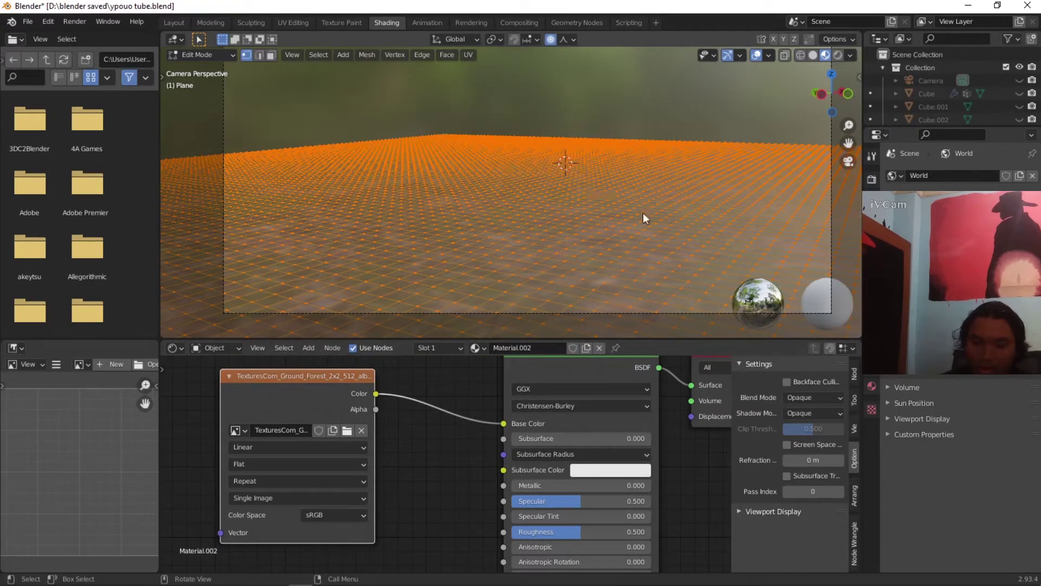
key(Tab)
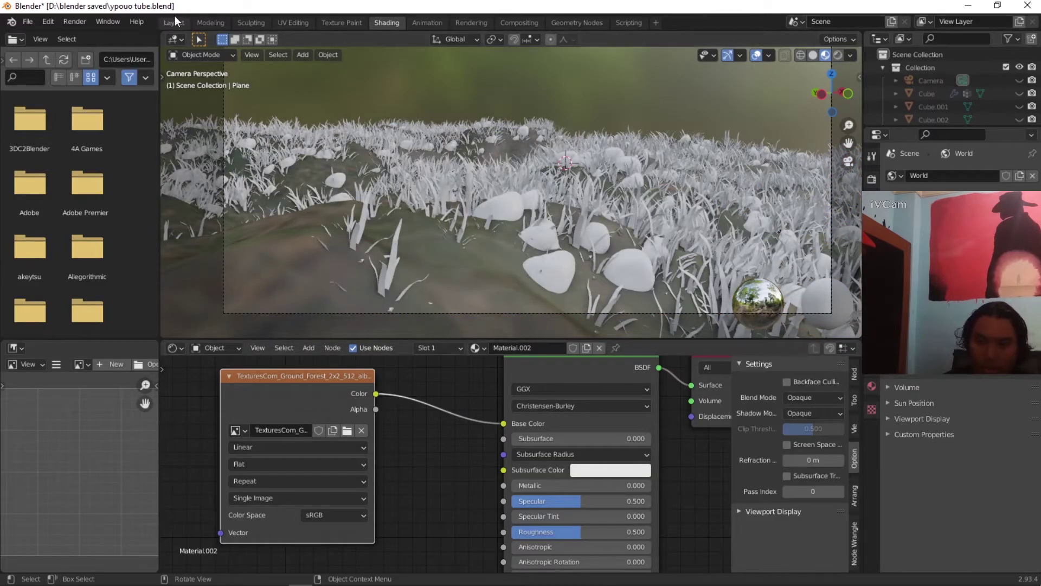
click(326, 54)
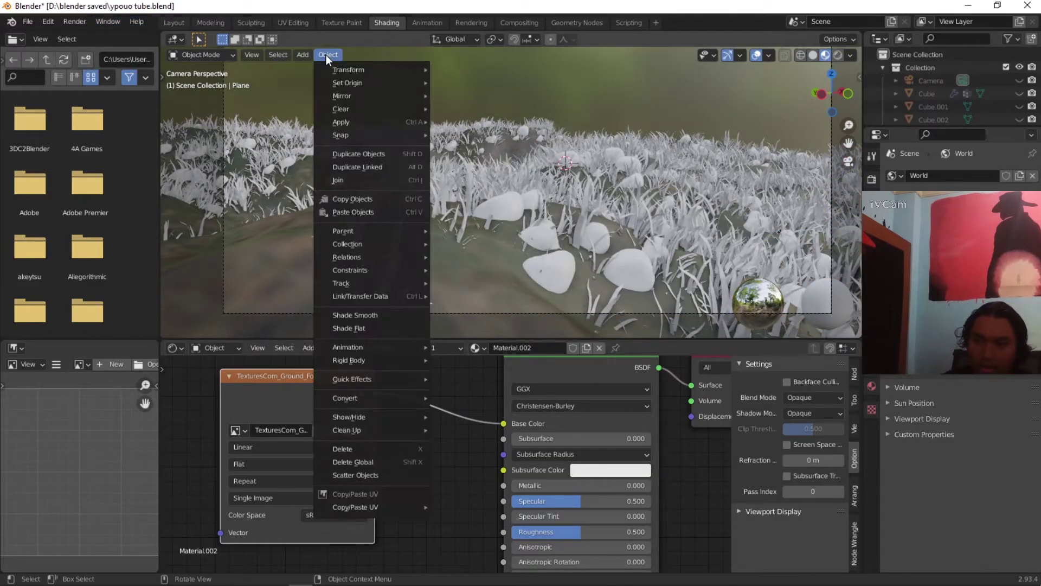
mouse_move(356, 85)
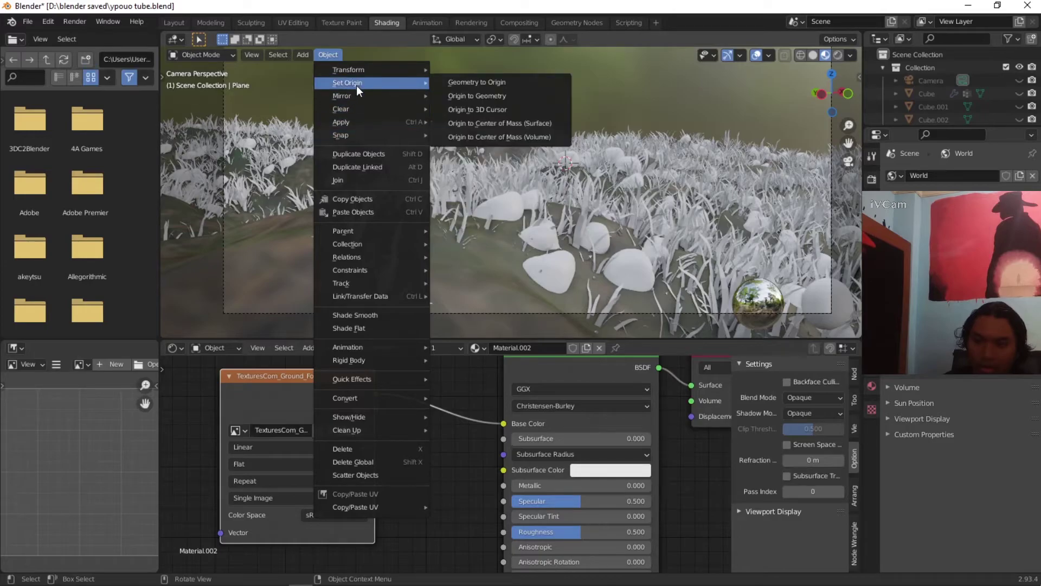
mouse_move(358, 120)
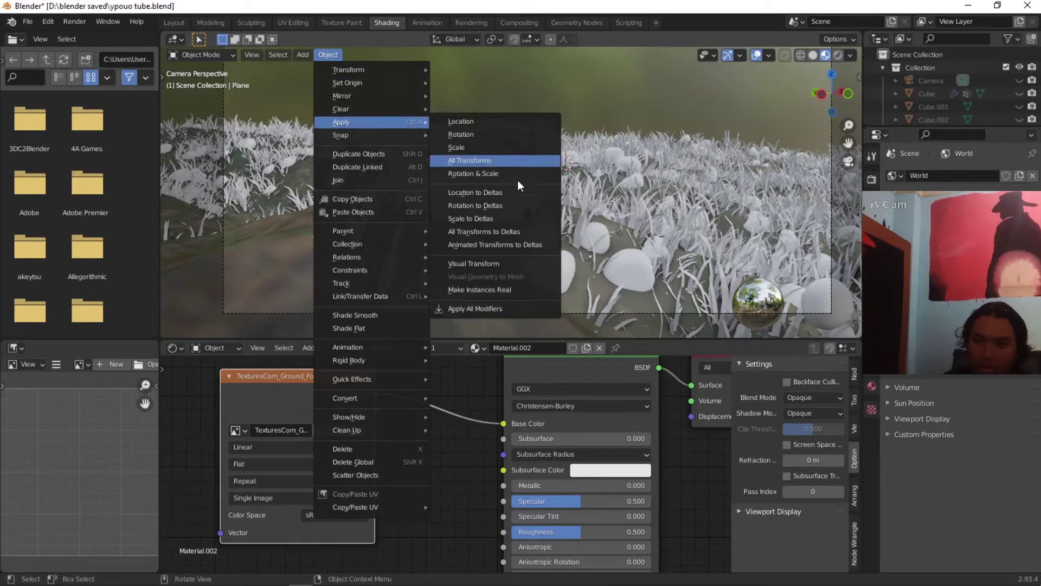
click(510, 310)
key(Tab)
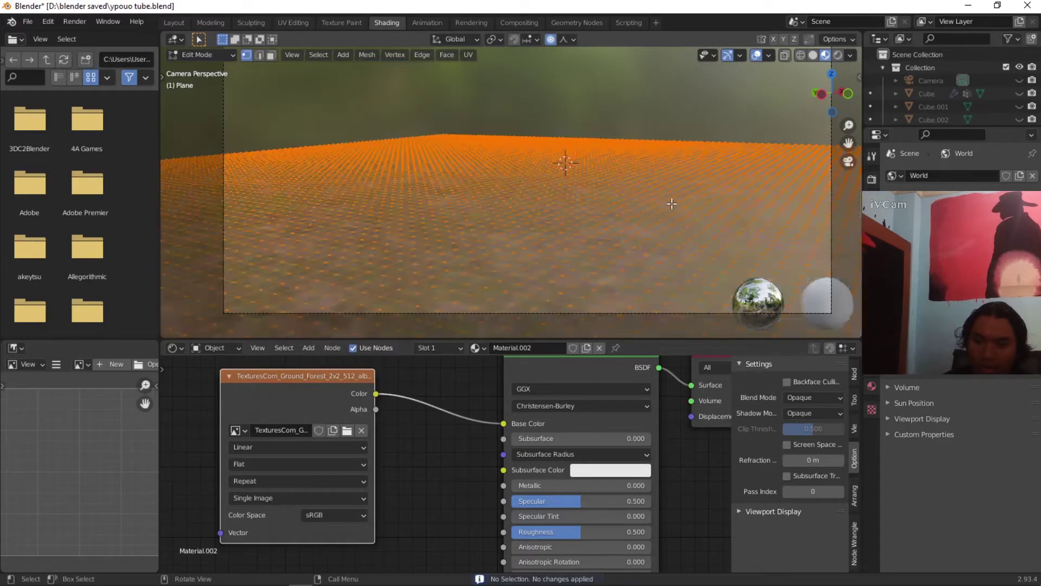
key(Tab)
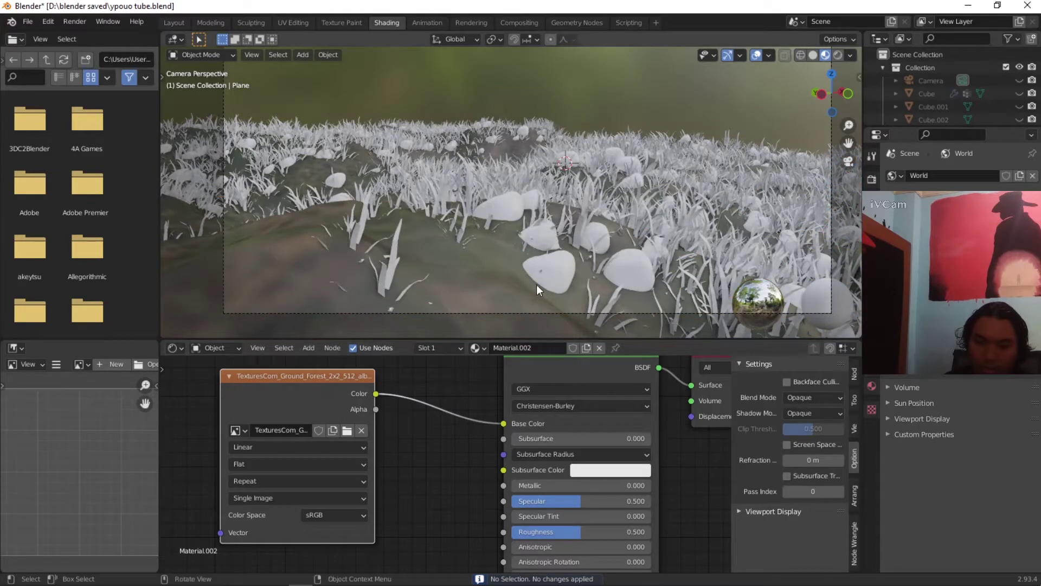
Step: Select the ground Plane in Object Mode and apply all of its modifiers
key(a)
click(328, 54)
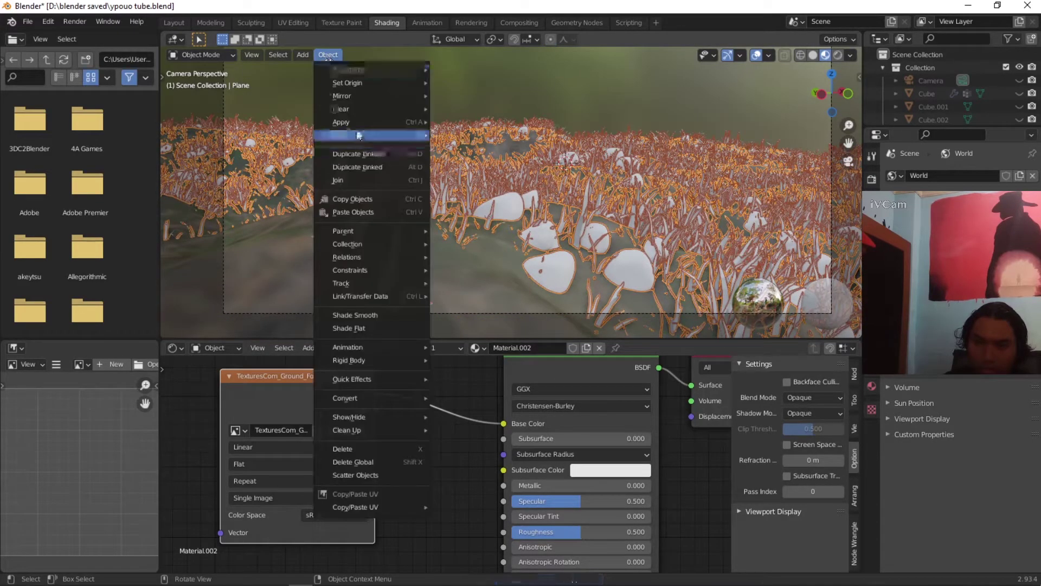
mouse_move(360, 120)
click(496, 308)
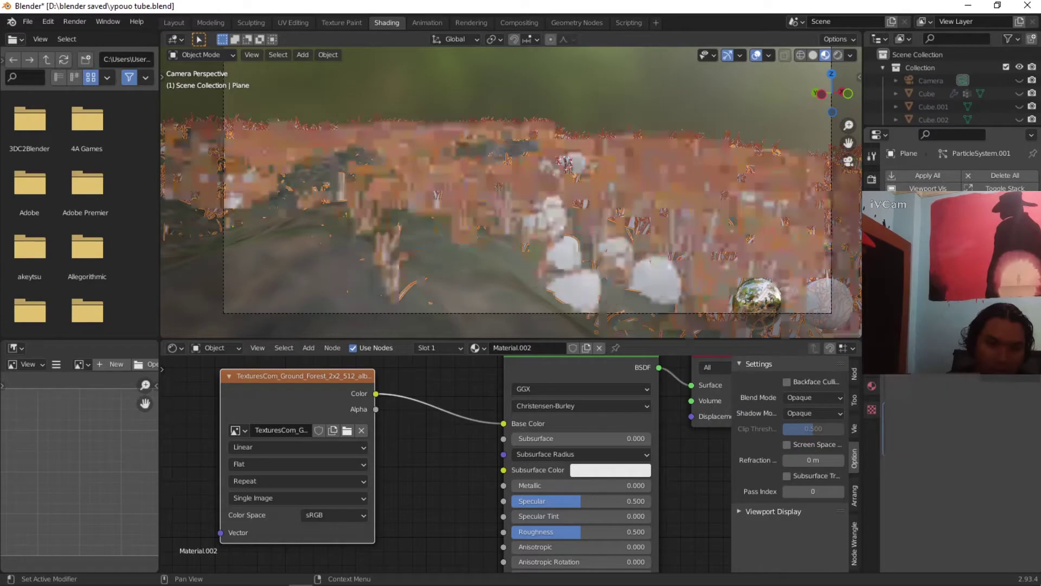
key(alt+a)
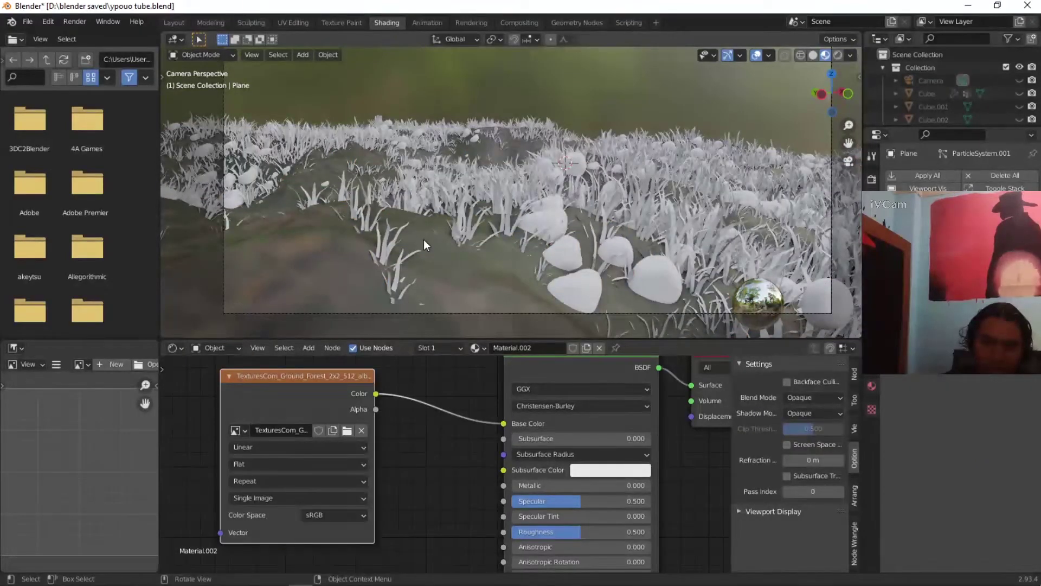
key(a)
key(alt+a)
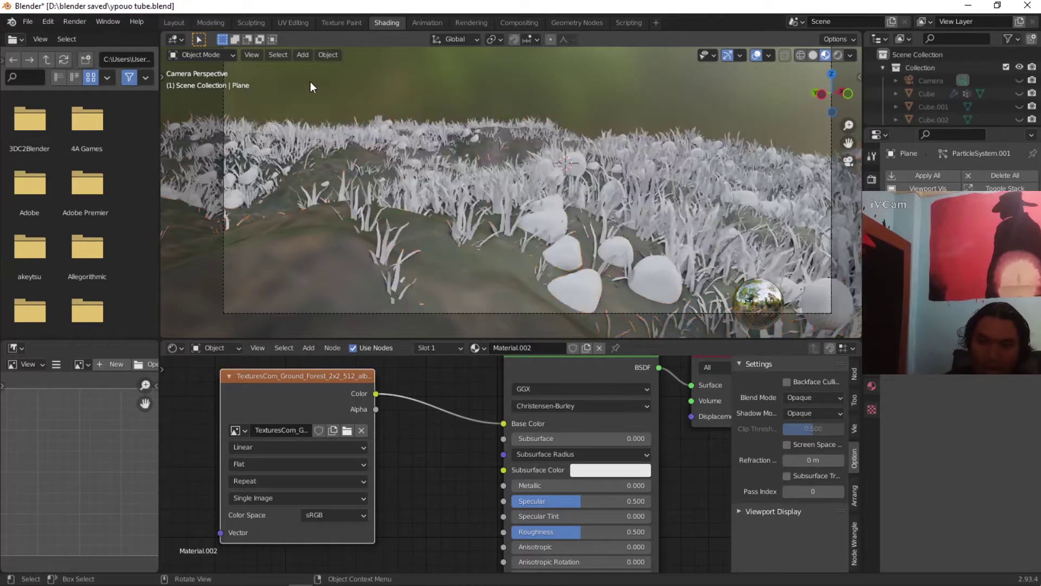
middle_drag(503, 164, 783, 197)
click(849, 161)
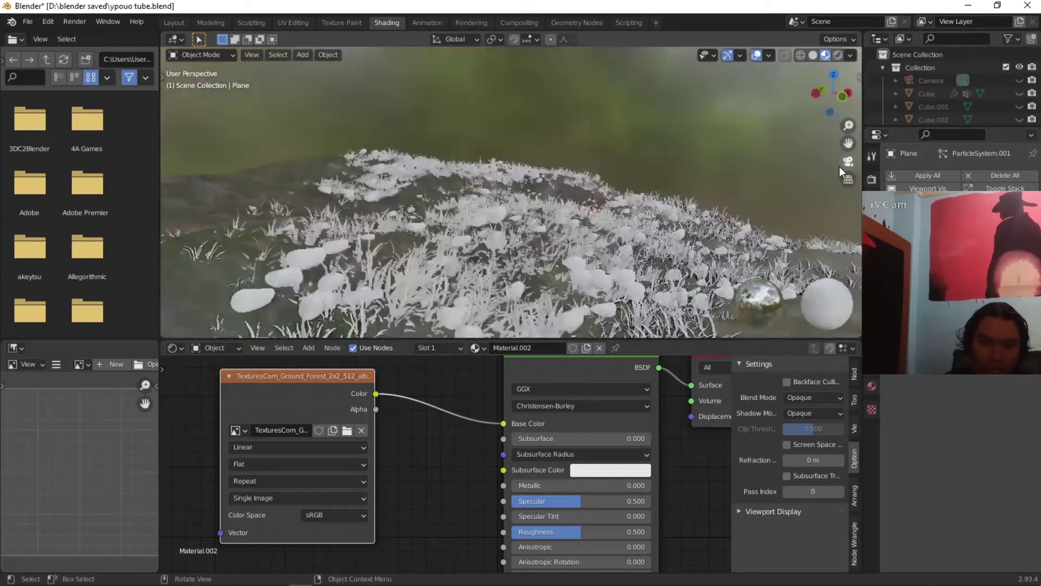
Step: Select the ground Plane and unwrap its entire mesh in the UV Editing workspace
key(a)
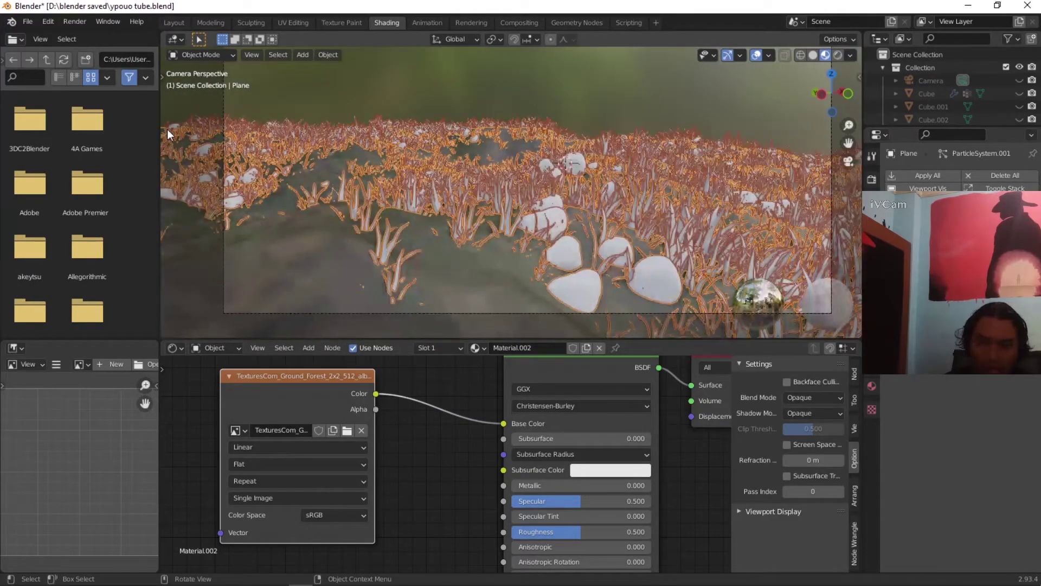
click(172, 23)
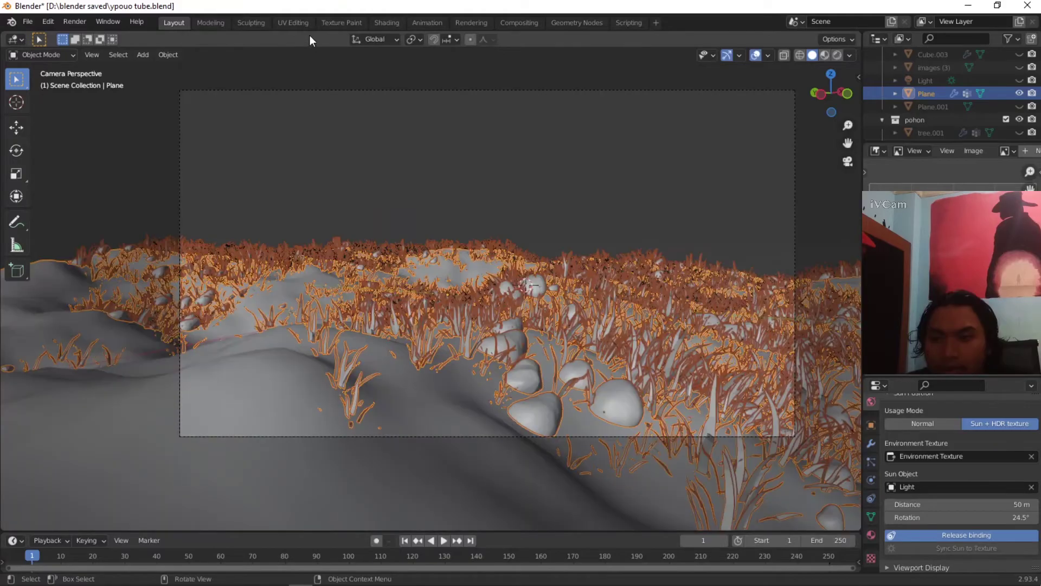
click(304, 23)
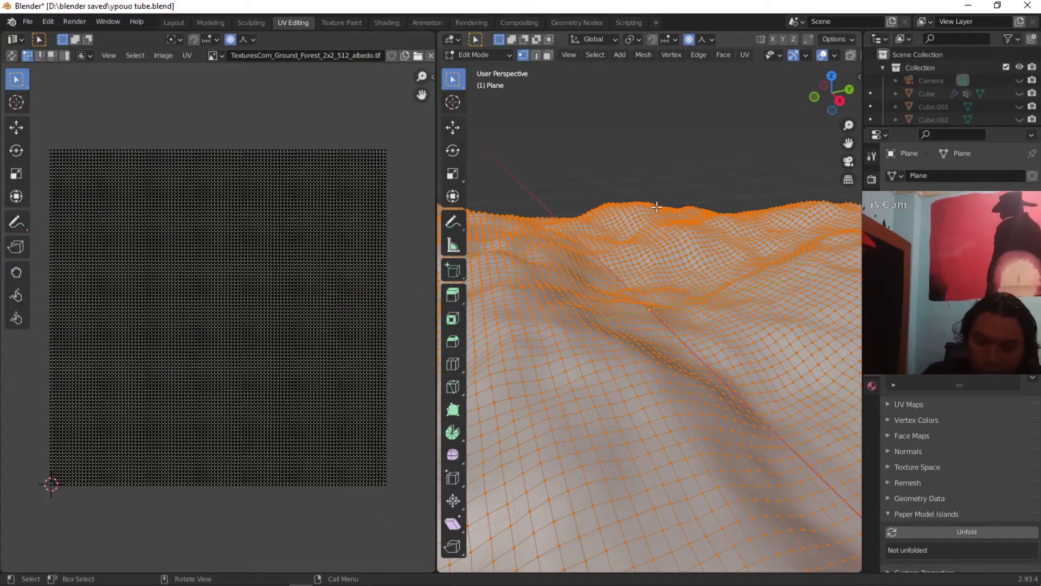
key(u)
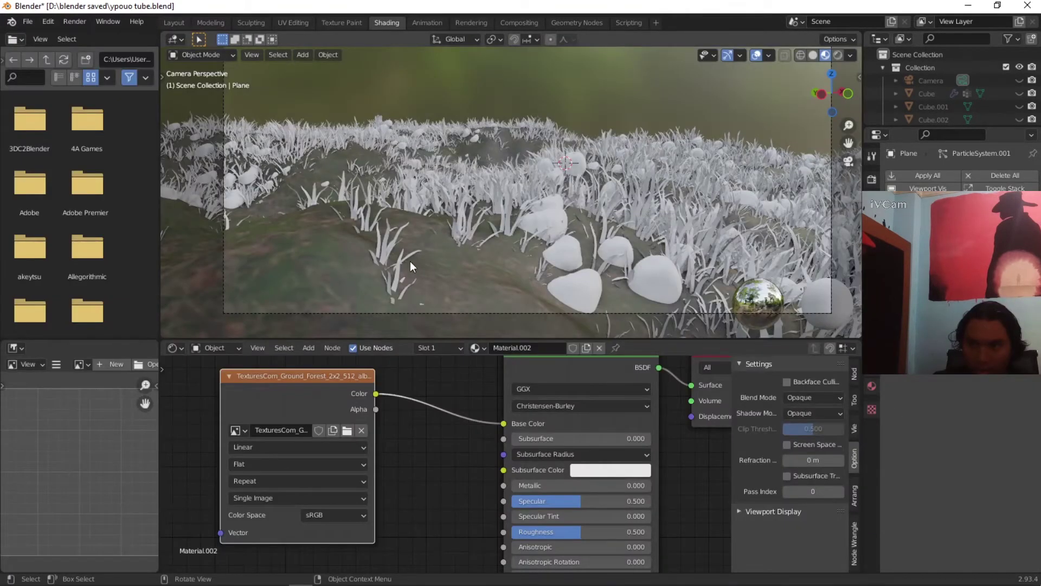
Step: Scale up the ground Plane's UV layout to make the forest texture repeat more densely, and return to the Shading workspace
click(445, 240)
click(286, 22)
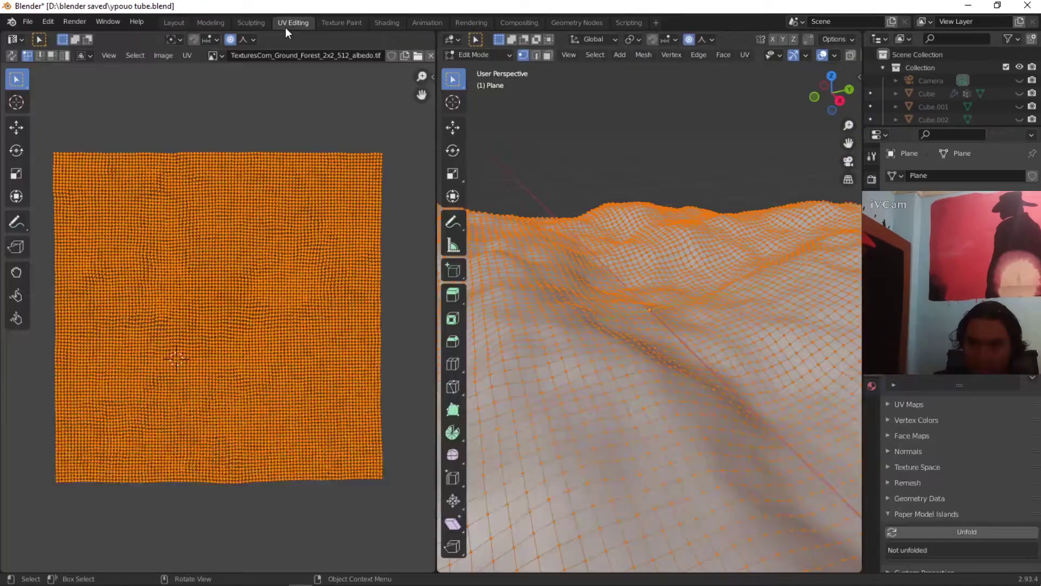
key(s)
click(359, 260)
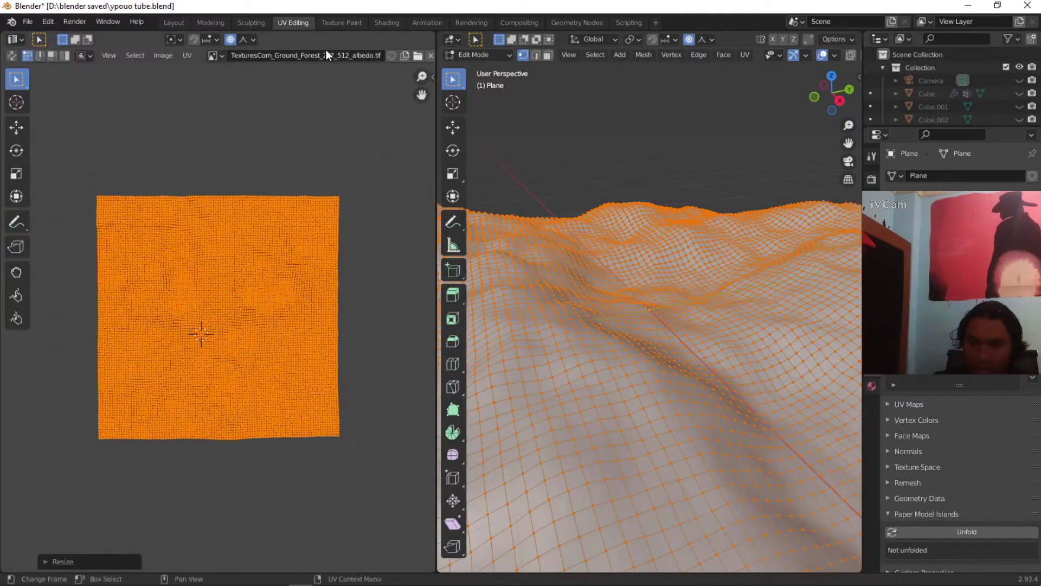
click(386, 23)
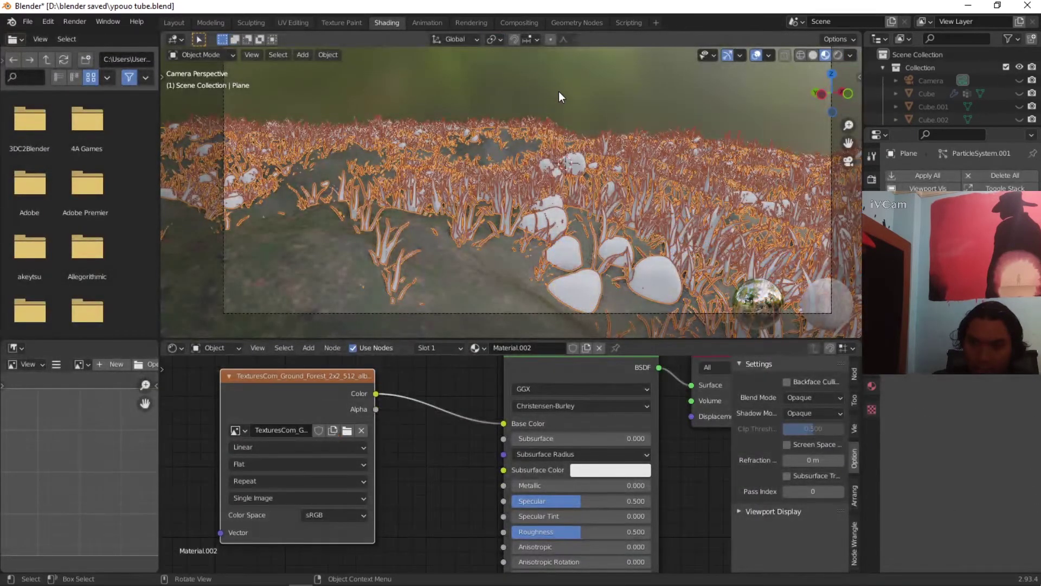
Step: Deselect everything and examine the ground texture up close in rendered viewport shading
key(alt+a)
click(836, 55)
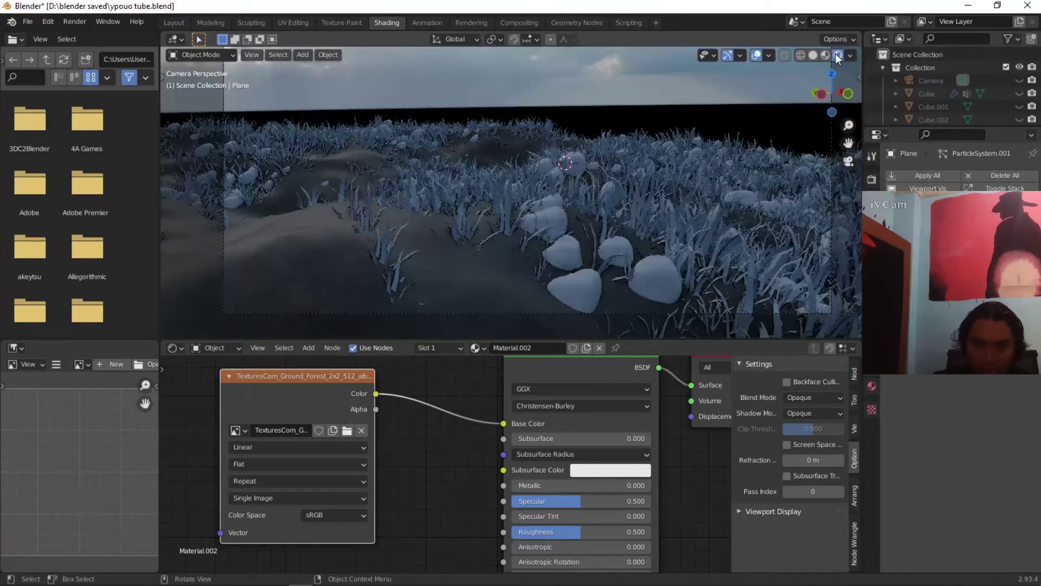
click(813, 56)
shift+middle_drag(470, 227, 540, 210)
click(837, 55)
scroll(307, 232, up, 3)
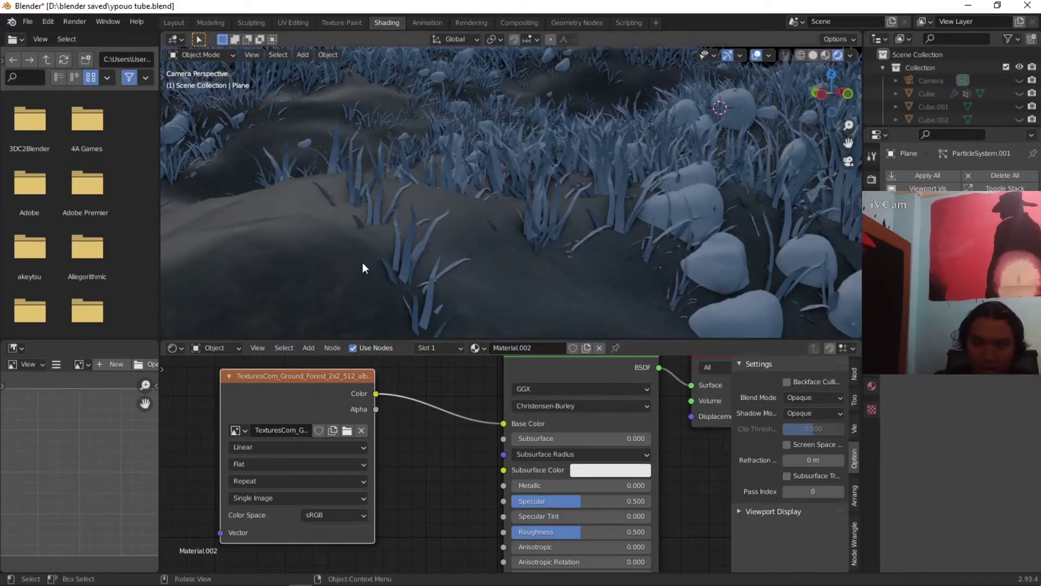
scroll(363, 262, down, 3)
Step: Duplicate the ground material's Image Texture node three times and spread the copies out below the original
scroll(349, 477, down, 2)
scroll(392, 402, down, 2)
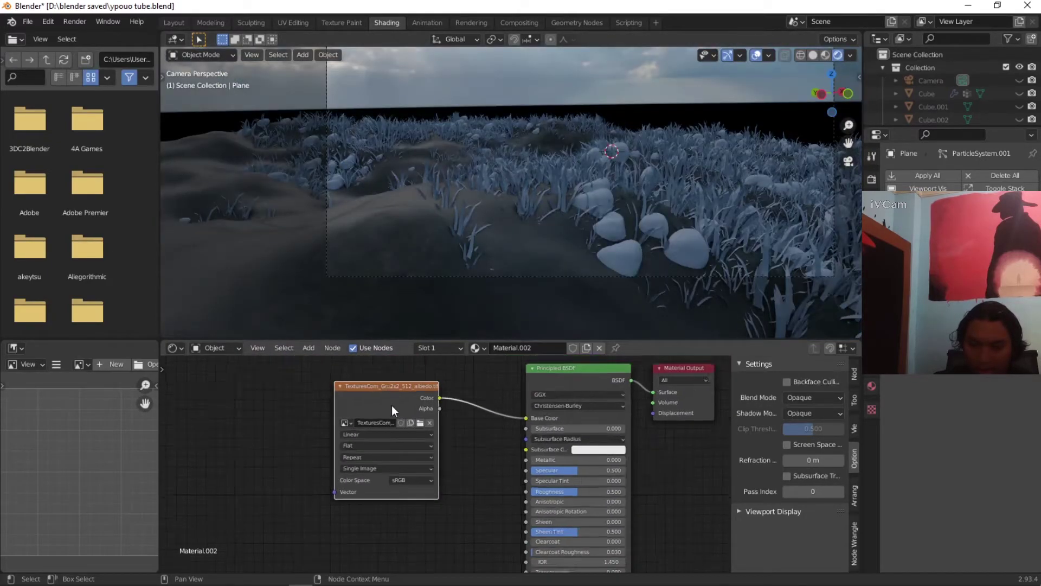
key(shift+d)
click(298, 487)
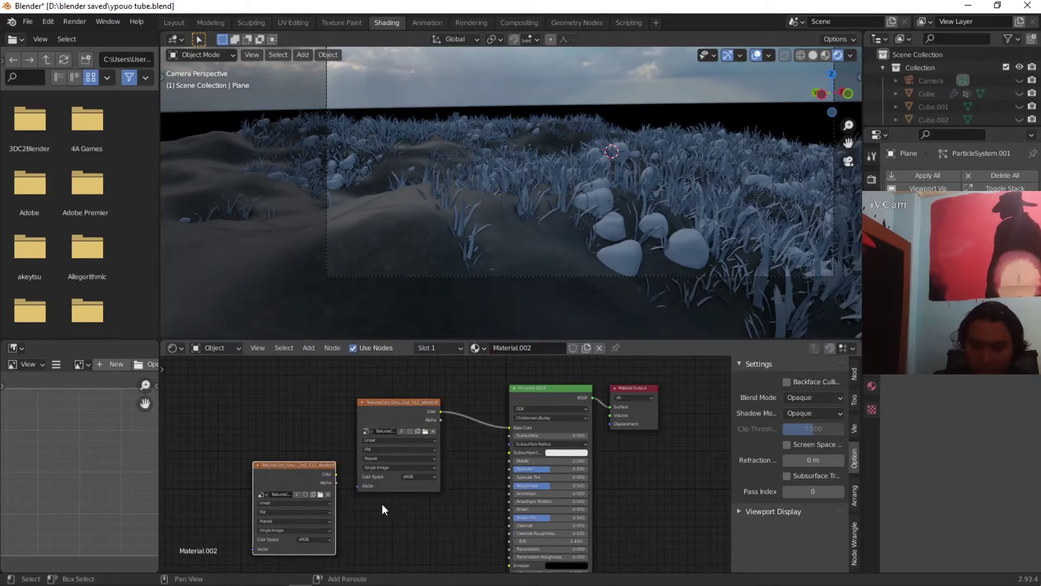
middle_drag(369, 502, 398, 422)
key(shift+d)
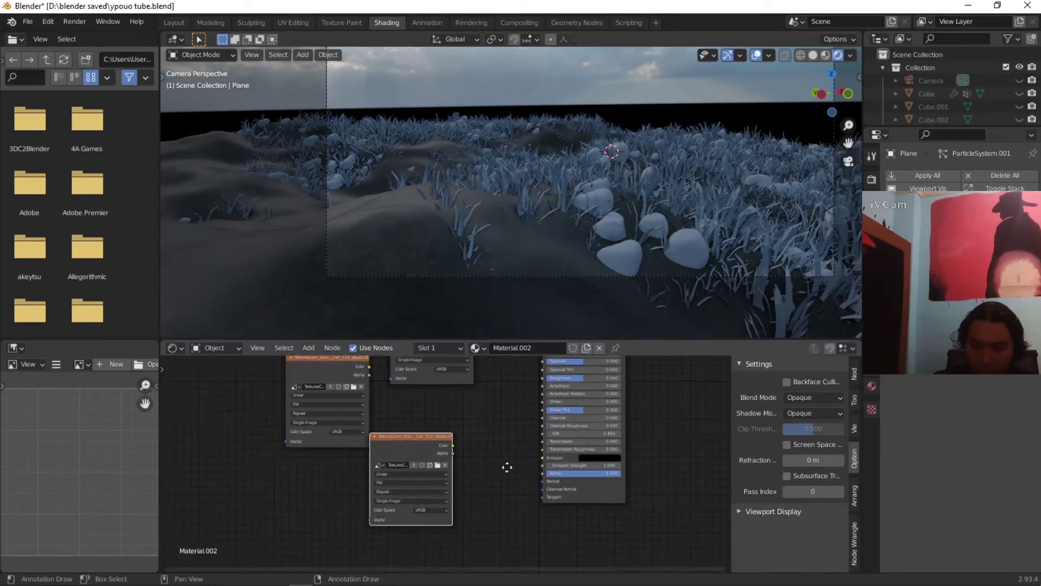
click(287, 543)
middle_drag(457, 453, 434, 490)
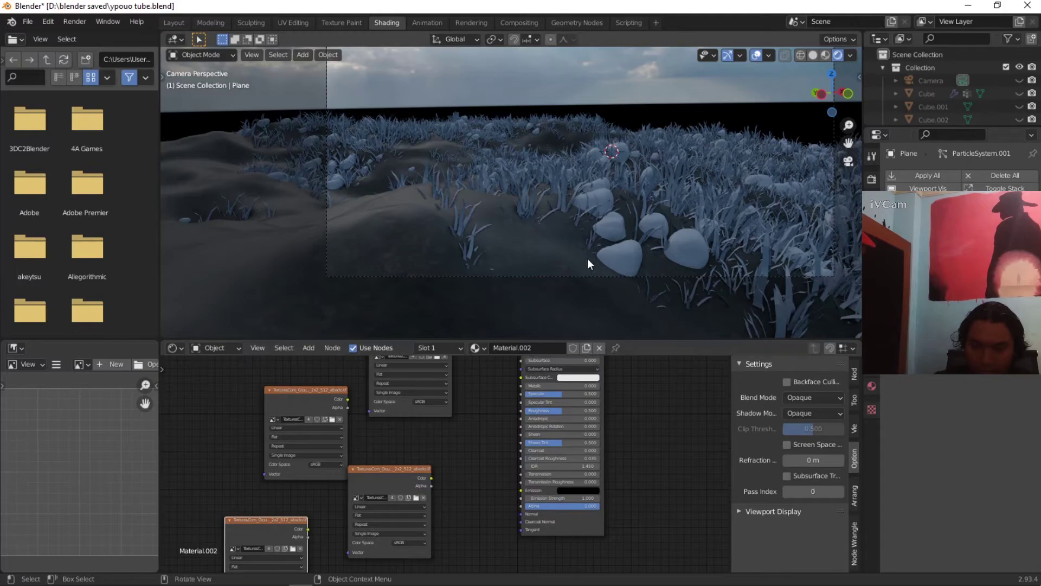
Step: Switch to solid shading and load TexturesCom_Ground_Forest_2x2_512_roughness.tif into the first Image Texture copy
click(814, 55)
scroll(511, 405, up, 4)
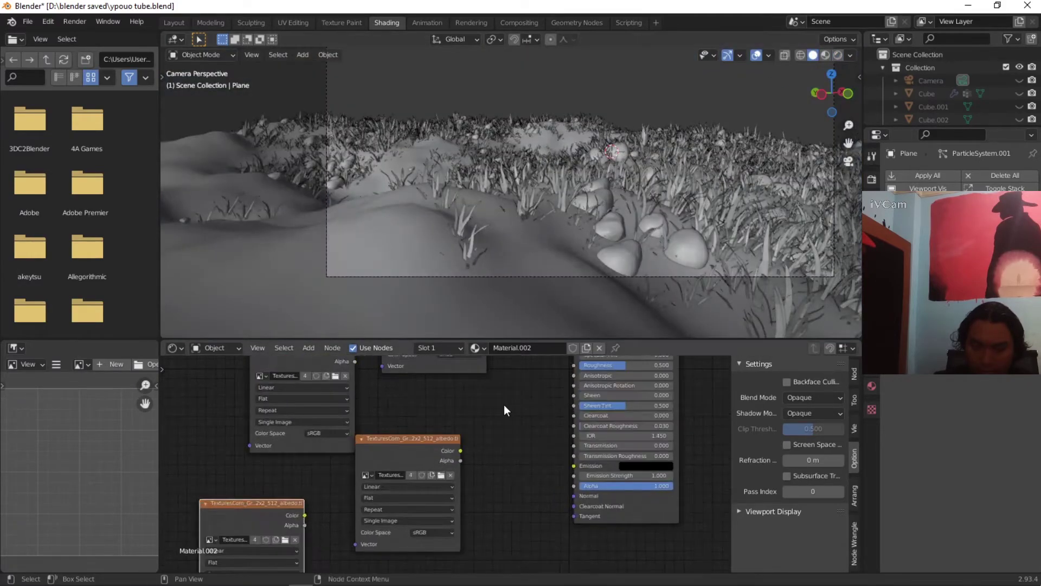
click(305, 420)
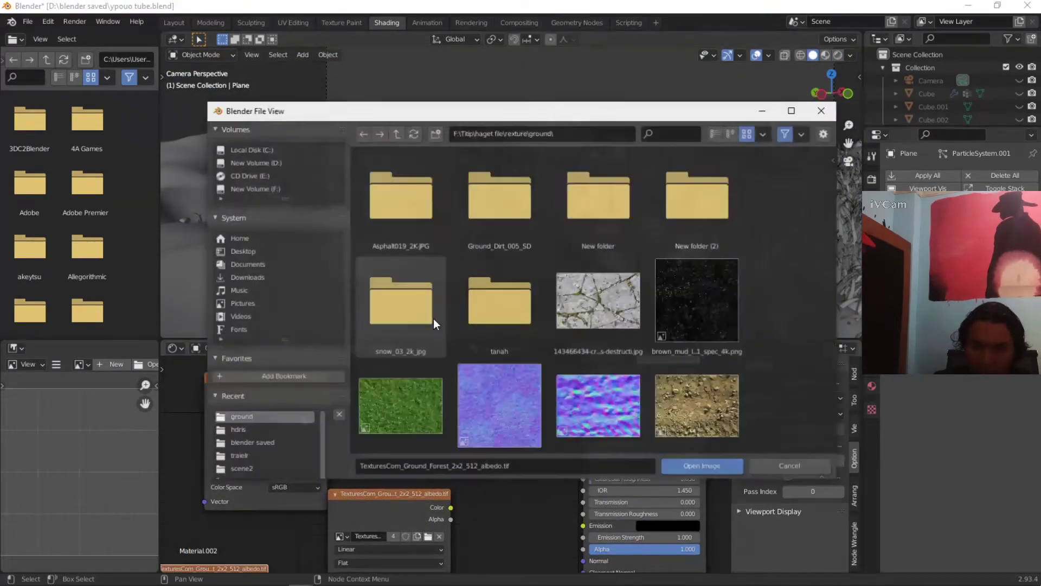
scroll(497, 256, down, 2)
scroll(442, 308, down, 15)
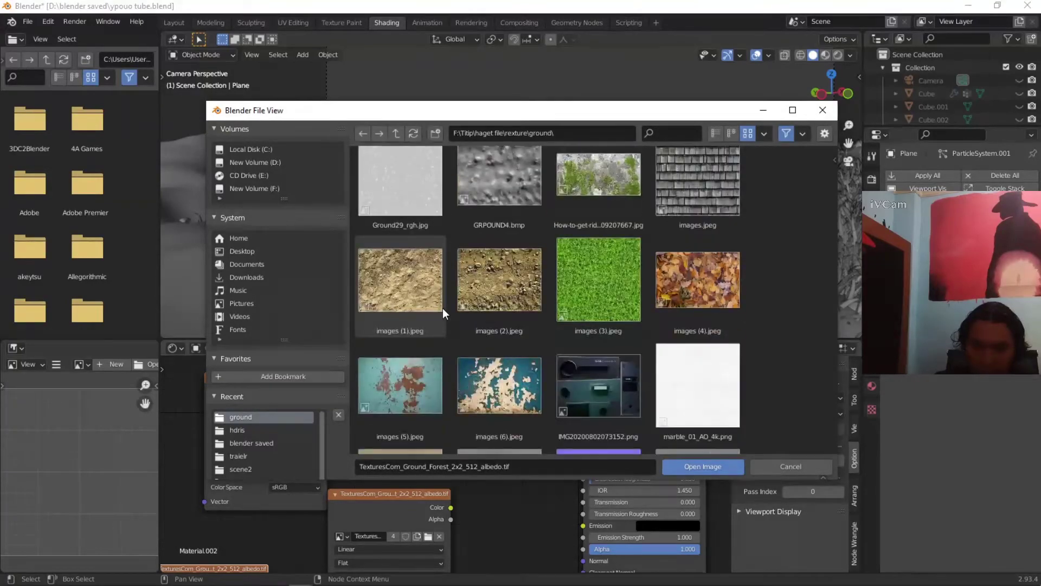
click(616, 271)
click(708, 464)
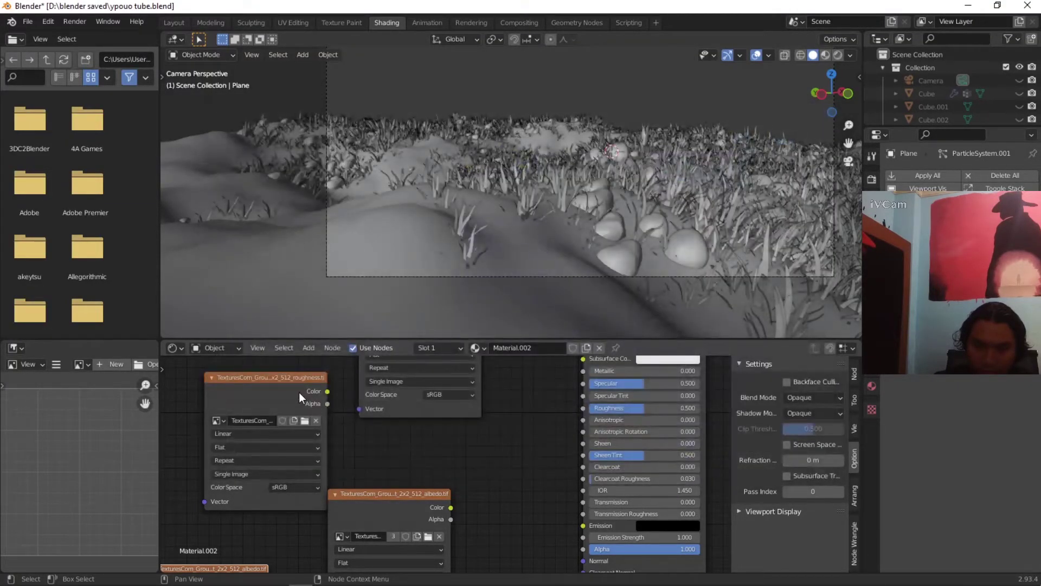
Step: Connect the roughness texture's Color to the Principled BSDF's Roughness and set its color space to Non-Color
drag(334, 393, 582, 408)
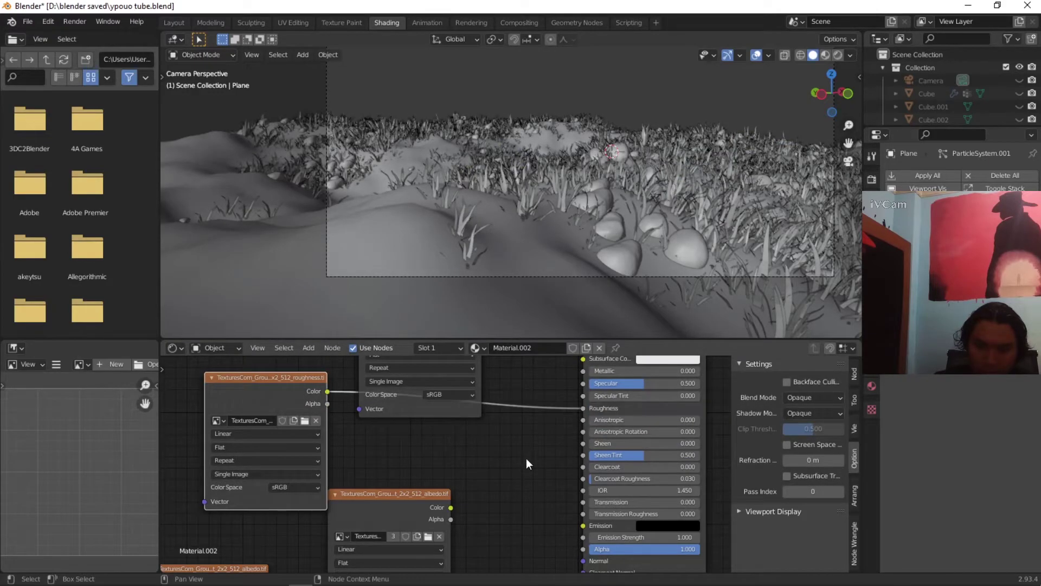
click(308, 487)
click(296, 438)
Step: Load TexturesCom_Ground_Forest_2x2_512_normal.tif from the ground texture folder into the second Image Texture copy
middle_drag(449, 509, 443, 438)
scroll(444, 438, up, 1)
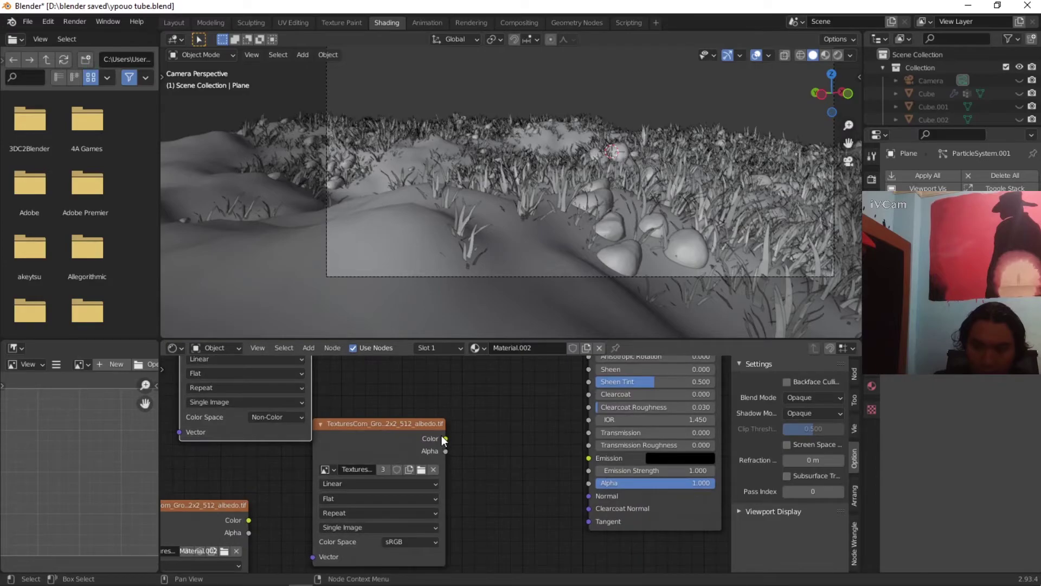
click(421, 469)
scroll(493, 326, down, 2)
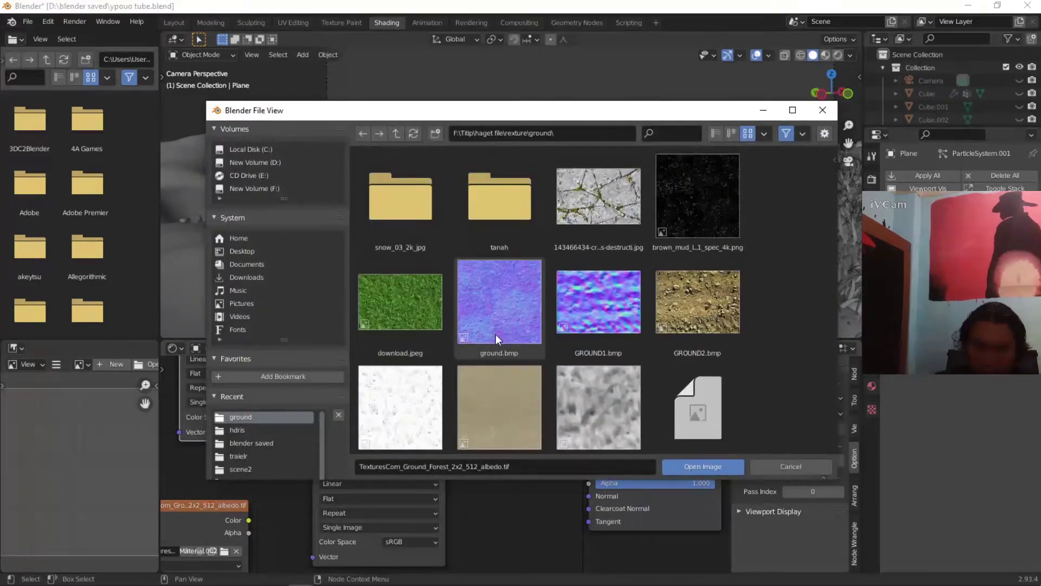
click(492, 332)
scroll(470, 331, down, 6)
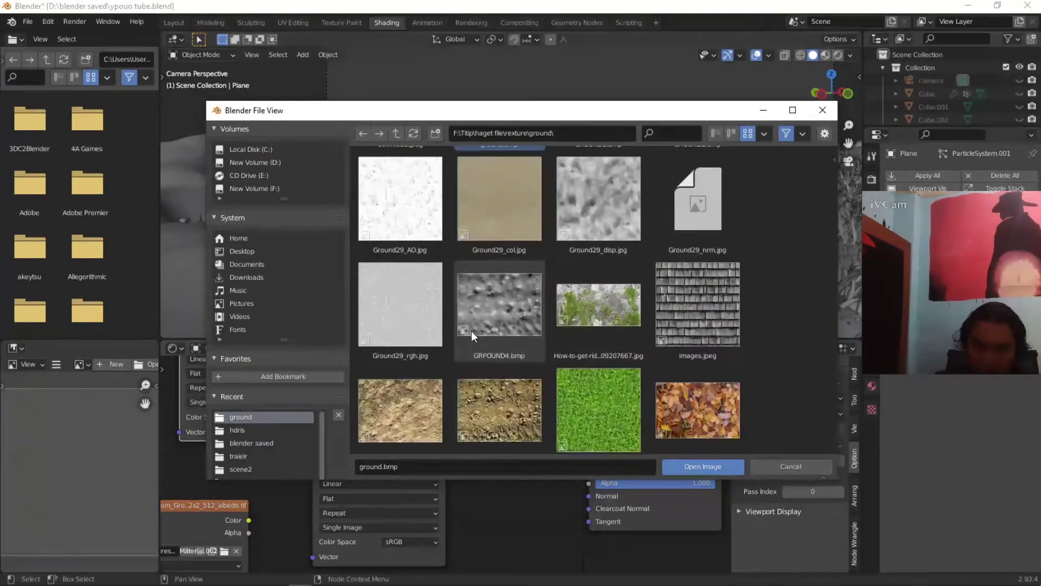
scroll(470, 331, down, 7)
click(471, 332)
click(703, 466)
Step: Connect the normal texture's Color to the Principled BSDF's Normal and set its color space to Non-Color
drag(446, 439, 589, 496)
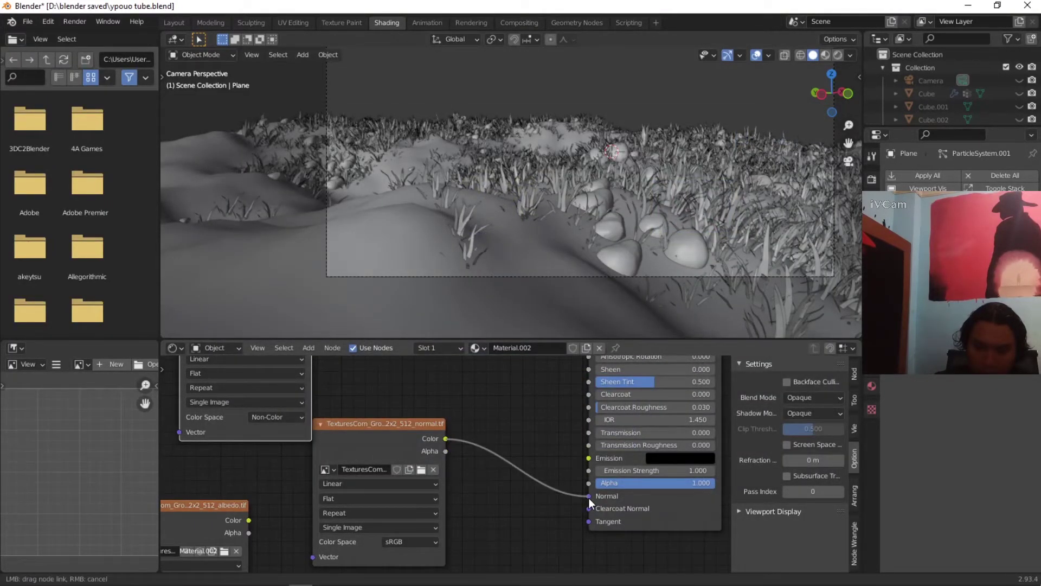
click(416, 542)
click(403, 488)
Step: Delete the unused third Image Texture copy, which still holds the albedo image
middle_drag(421, 500, 379, 450)
scroll(391, 441, down, 3)
drag(369, 531, 242, 457)
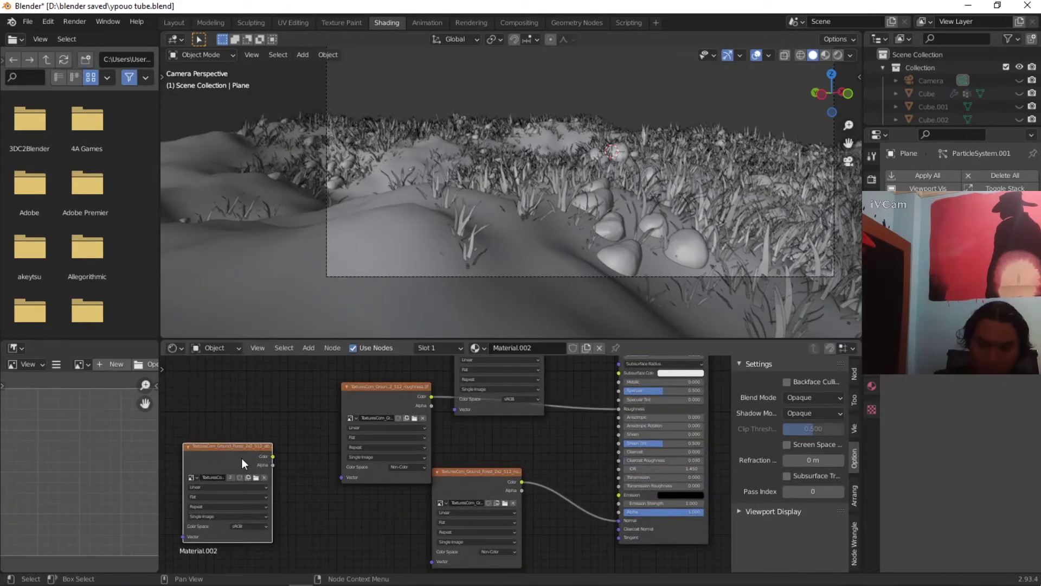
key(x)
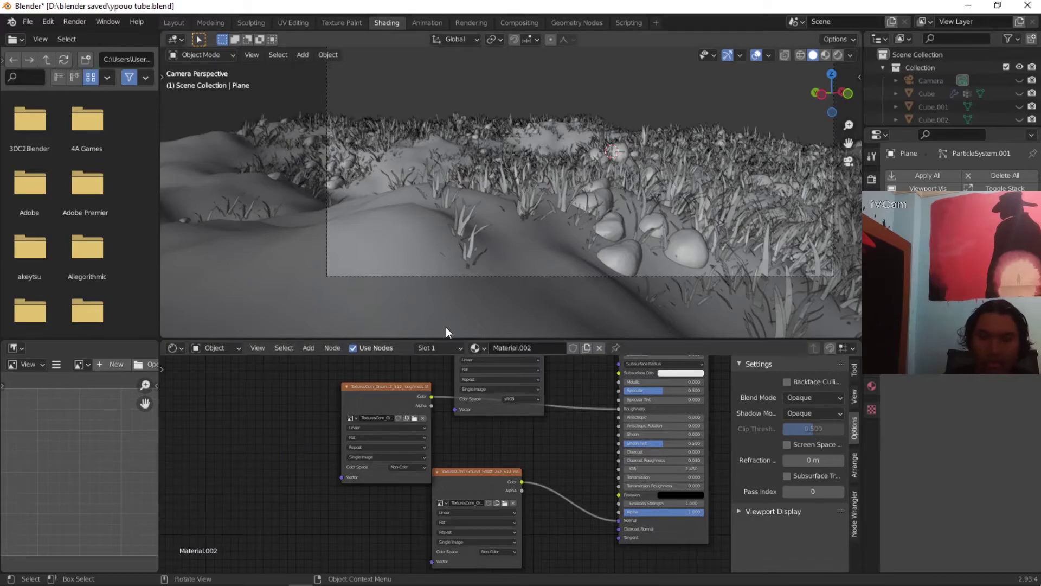
Step: Show the scene in rendered shading and insert a Normal Map node between the normal texture and the Principled BSDF's Normal input
click(838, 55)
middle_drag(366, 213, 429, 224)
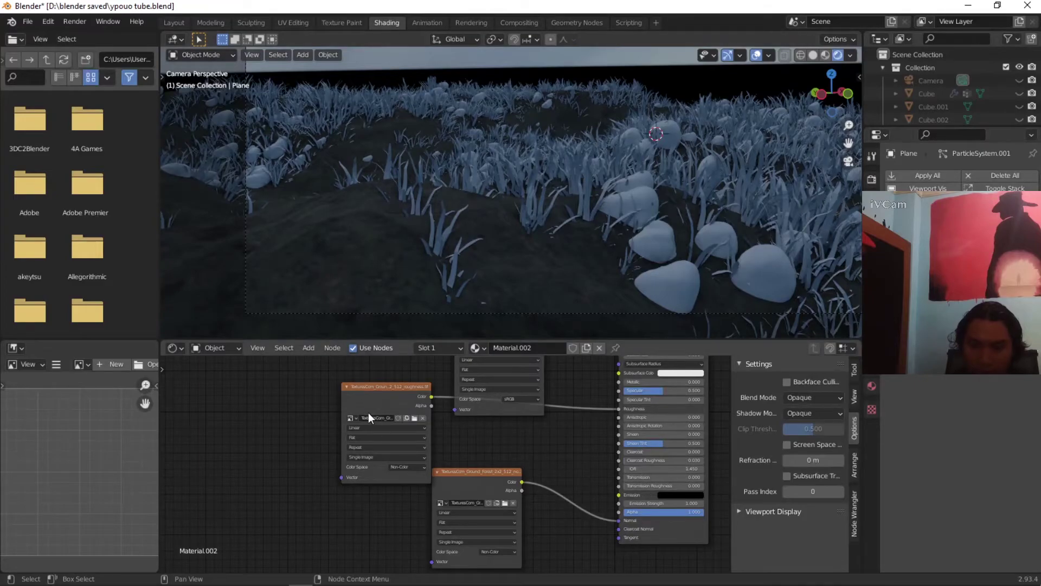
click(290, 347)
click(315, 366)
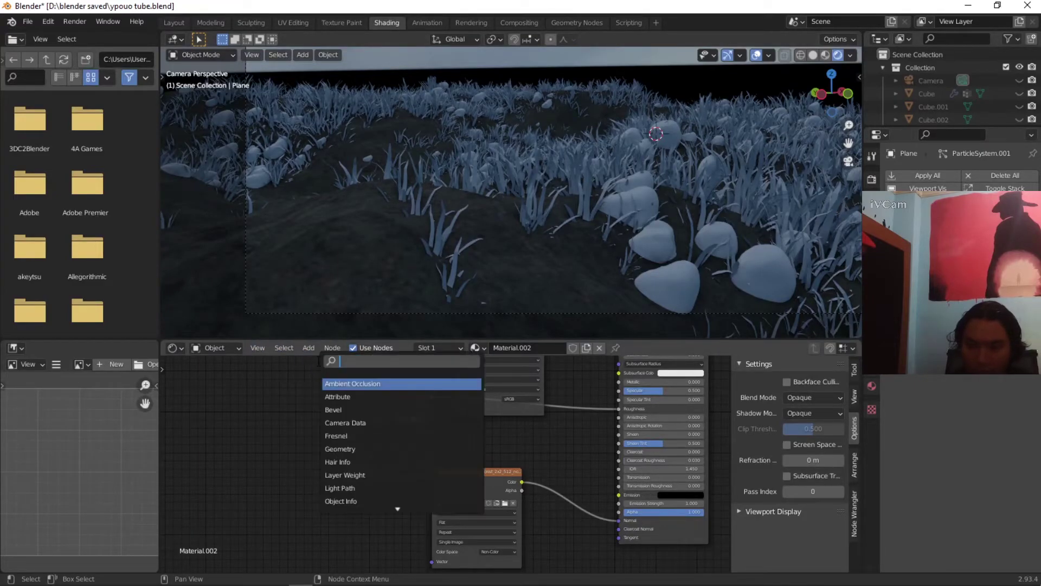
text(nor)
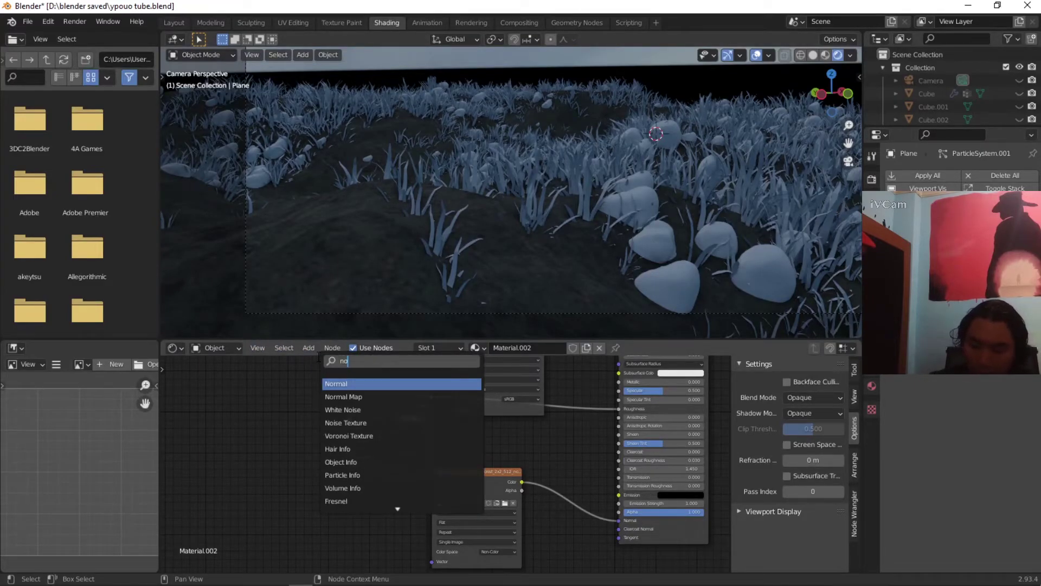
click(347, 396)
click(597, 494)
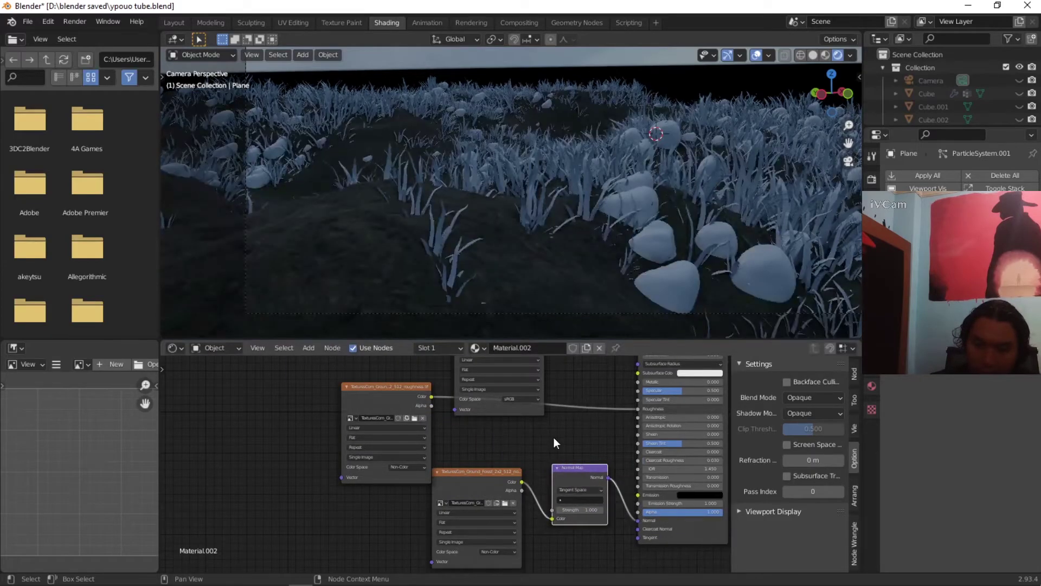
scroll(525, 437, up, 3)
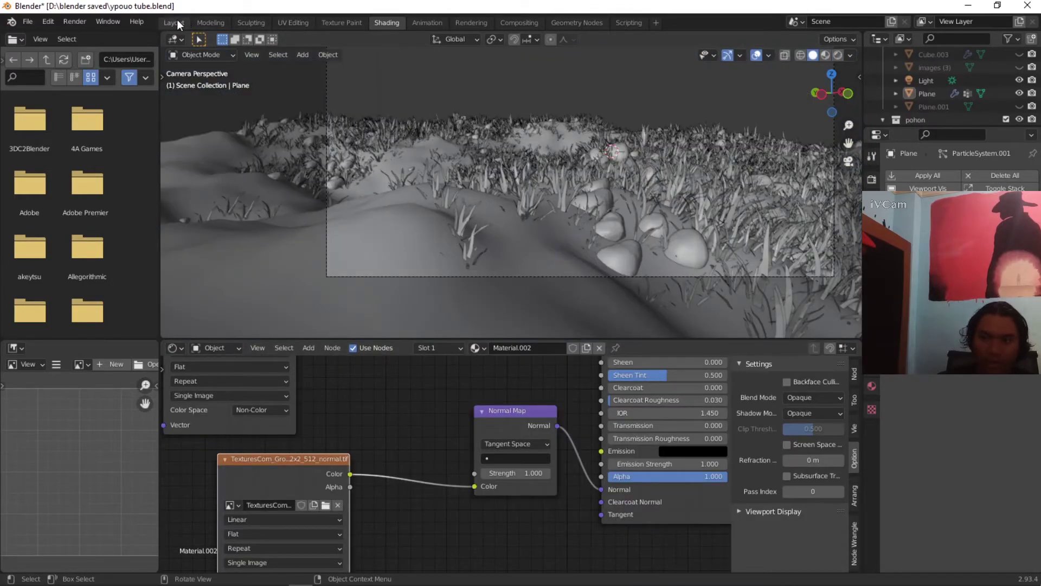
Step: Unhide all objects in the Layout workspace, switch to solid shading, and clear the selection
click(174, 22)
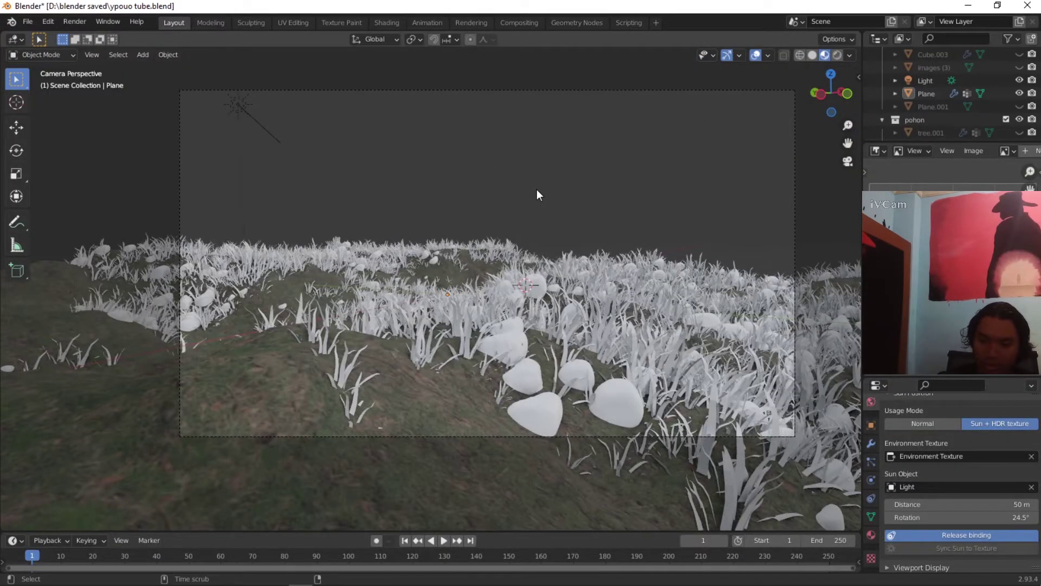
key(alt+h)
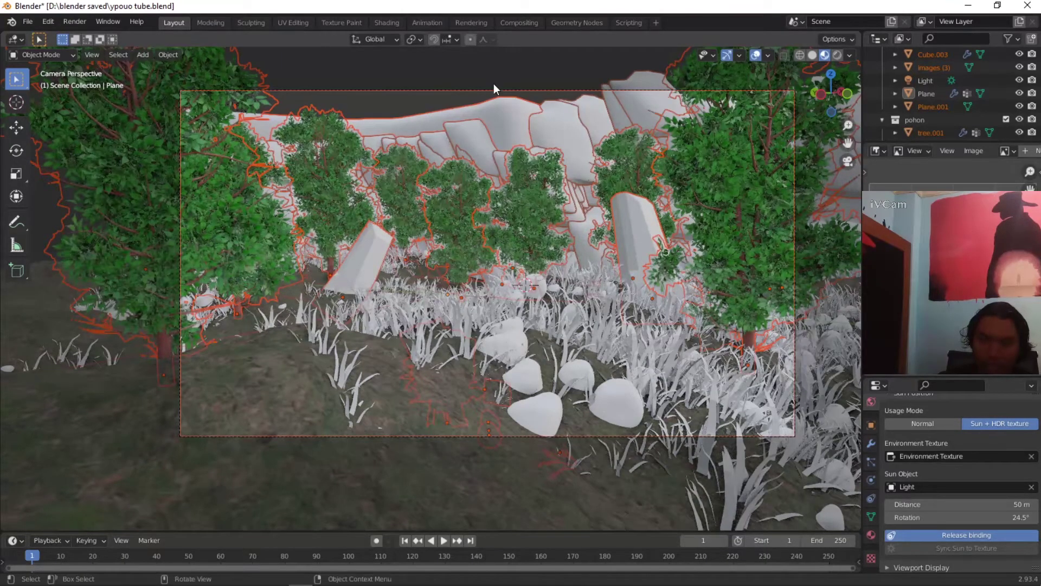
click(812, 55)
key(alt+a)
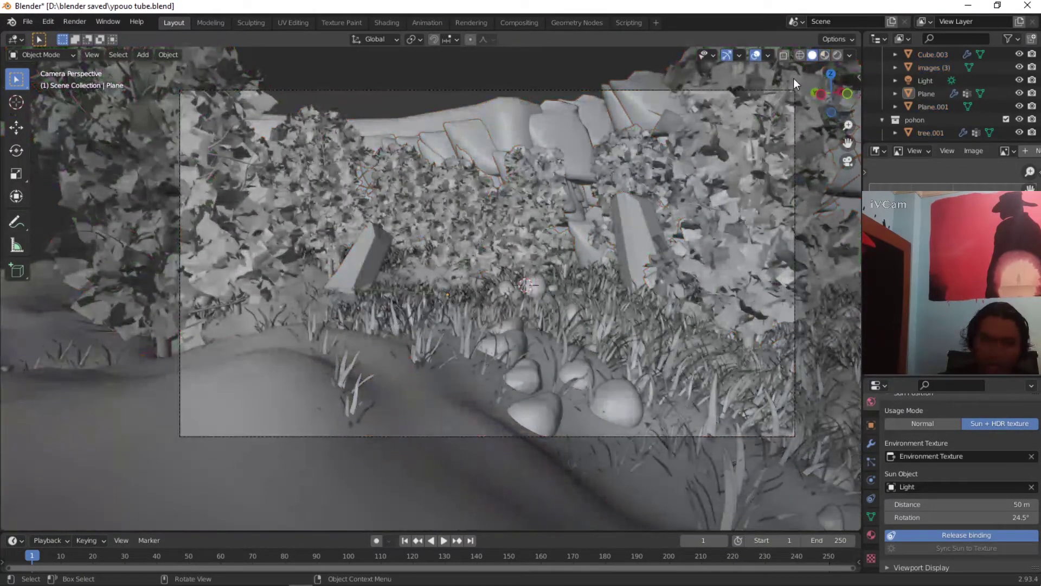
Step: Rotate the grass clump lying below the scene by 90 degrees about the global X axis so it stands upright
scroll(453, 136, down, 3)
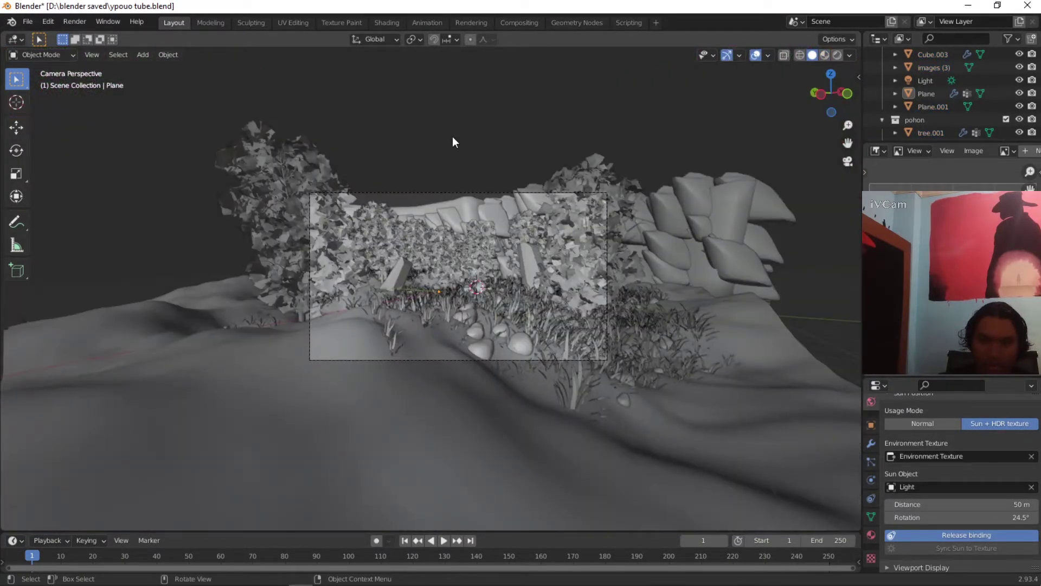
scroll(453, 137, up, 3)
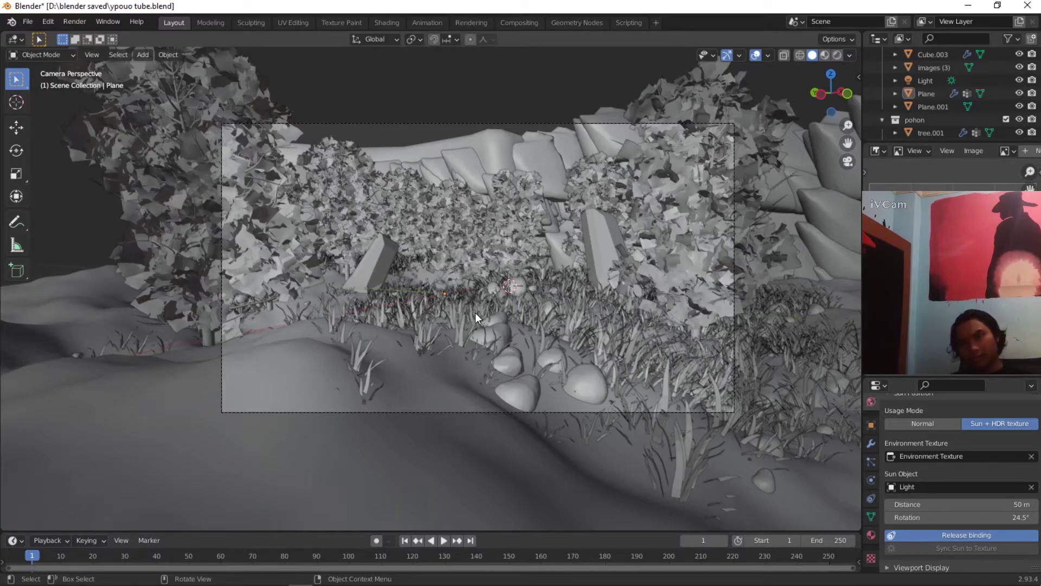
middle_drag(481, 292, 418, 272)
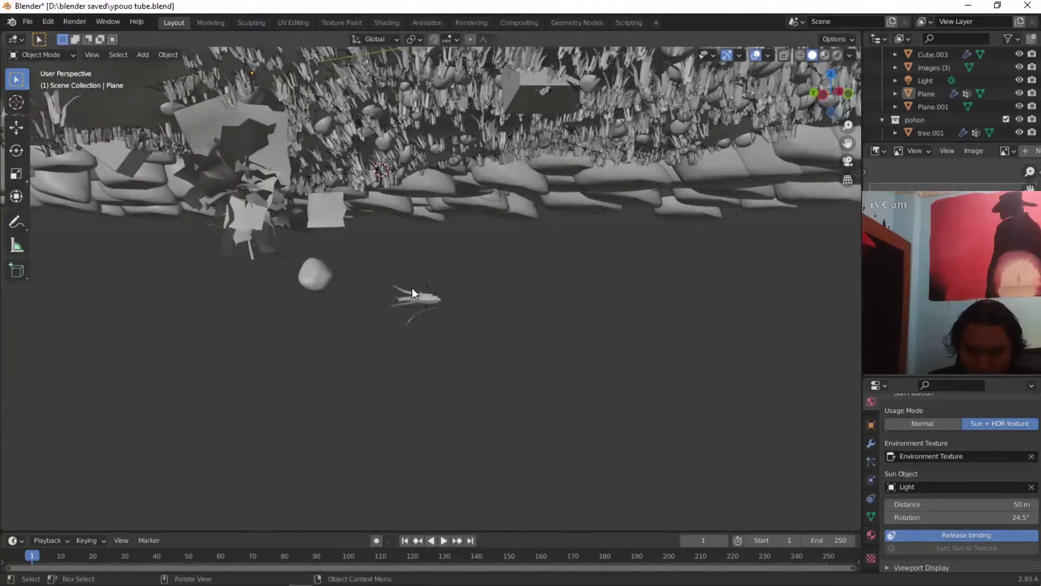
click(412, 293)
scroll(459, 302, up, 5)
key(Tab)
key(Tab)
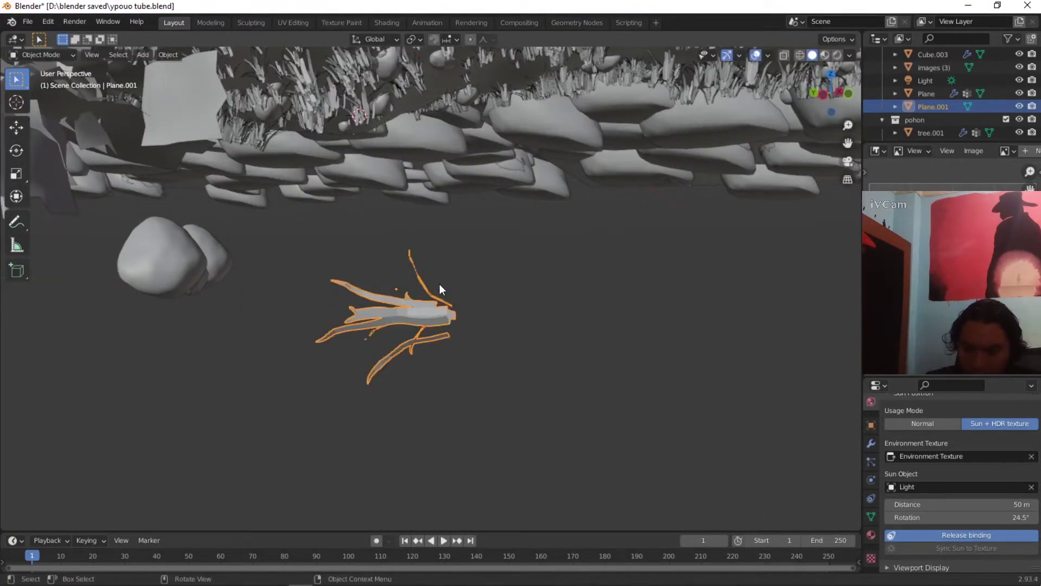
key(t)
right_click(439, 289)
key(Escape)
text(rx)
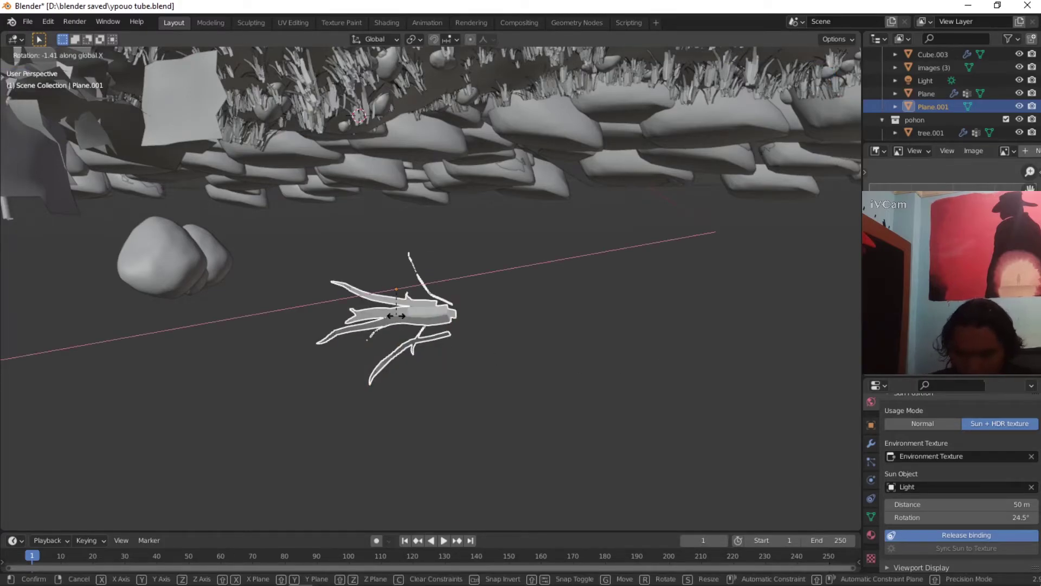
text(90)
key(Return)
scroll(477, 340, up, 4)
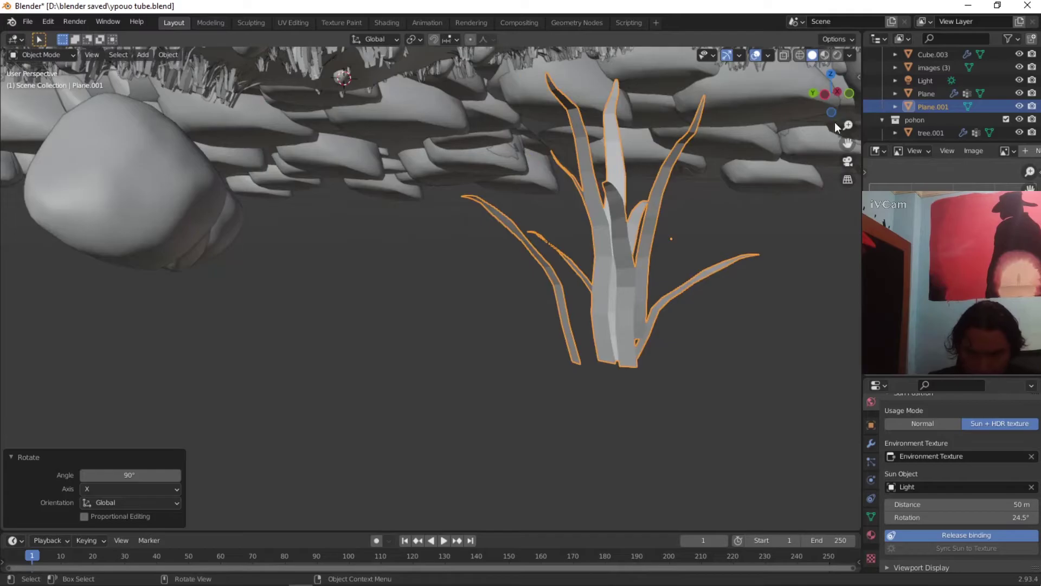
Step: Move the grass clump's whole mesh in Edit Mode, seen from the side, so its base sits at the object's origin
click(825, 94)
shift+middle_drag(566, 254, 544, 251)
key(Tab)
key(g)
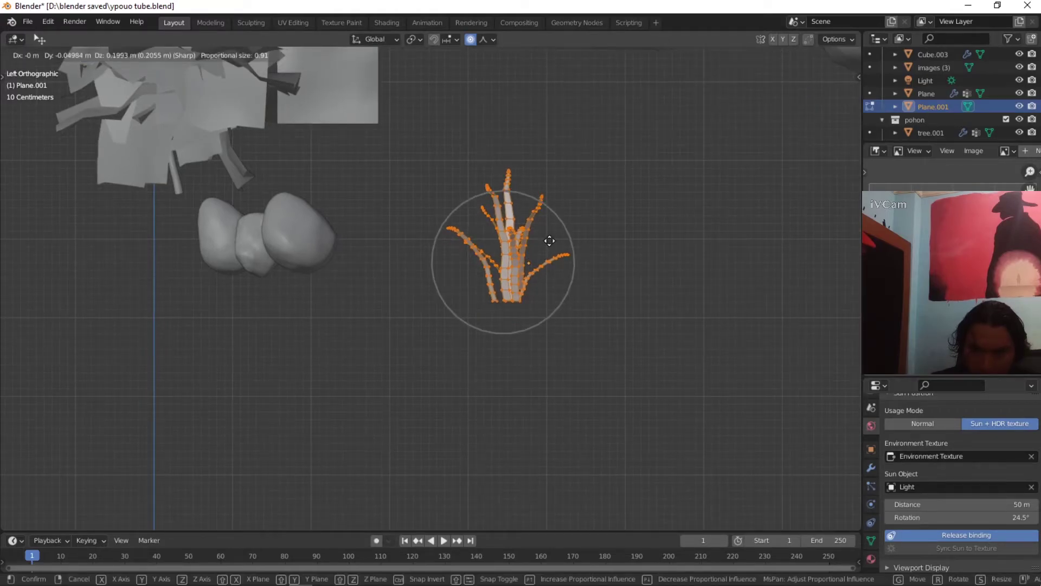
click(573, 213)
key(Tab)
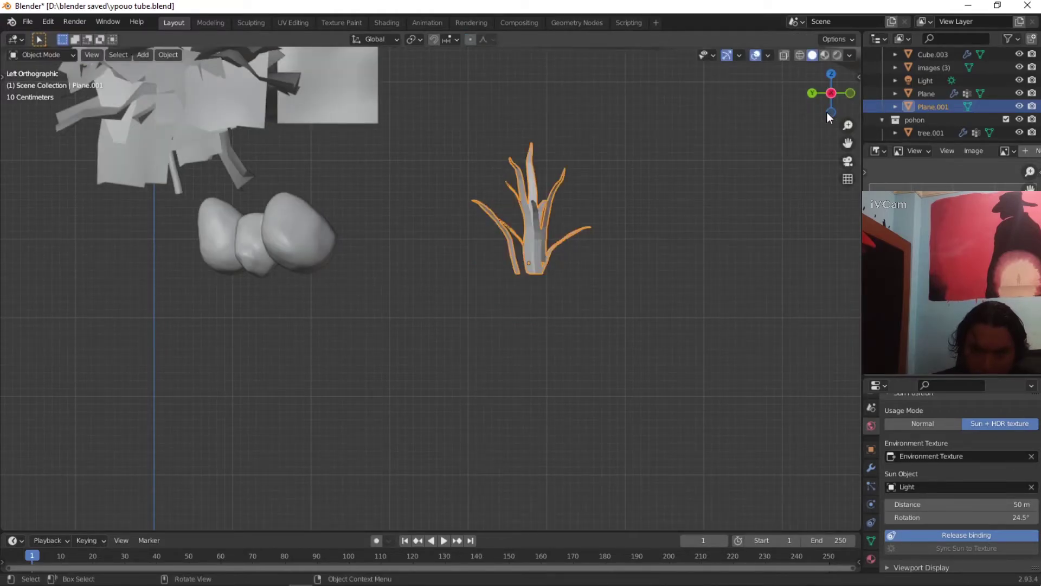
key(KP_1)
shift+middle_drag(237, 304, 448, 274)
key(grave)
click(535, 341)
middle_drag(472, 344, 408, 342)
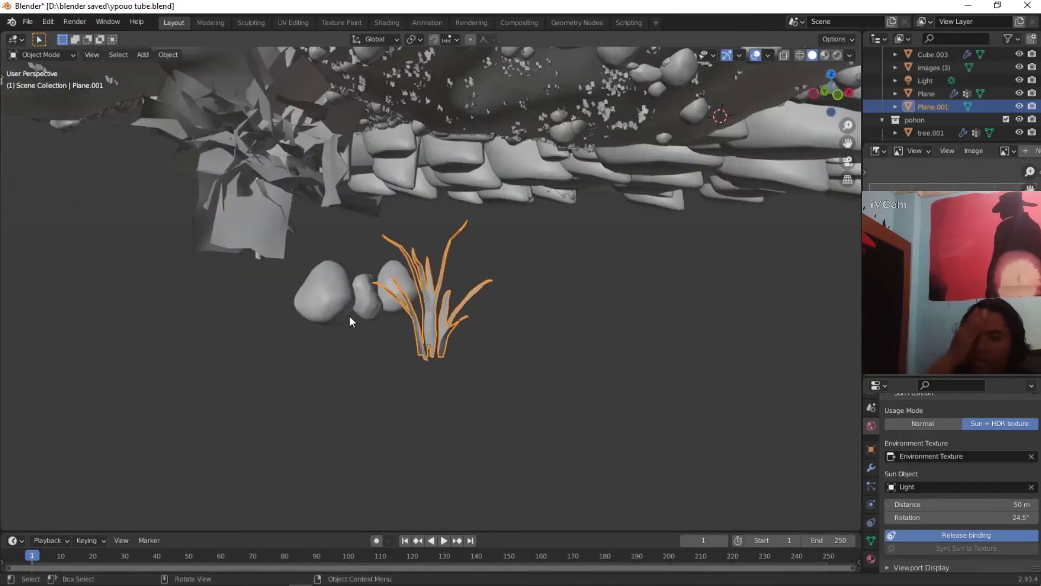
Step: Hide everything except the grass clump and frame it in the Shading workspace's 3D view
key(shift+h)
click(387, 23)
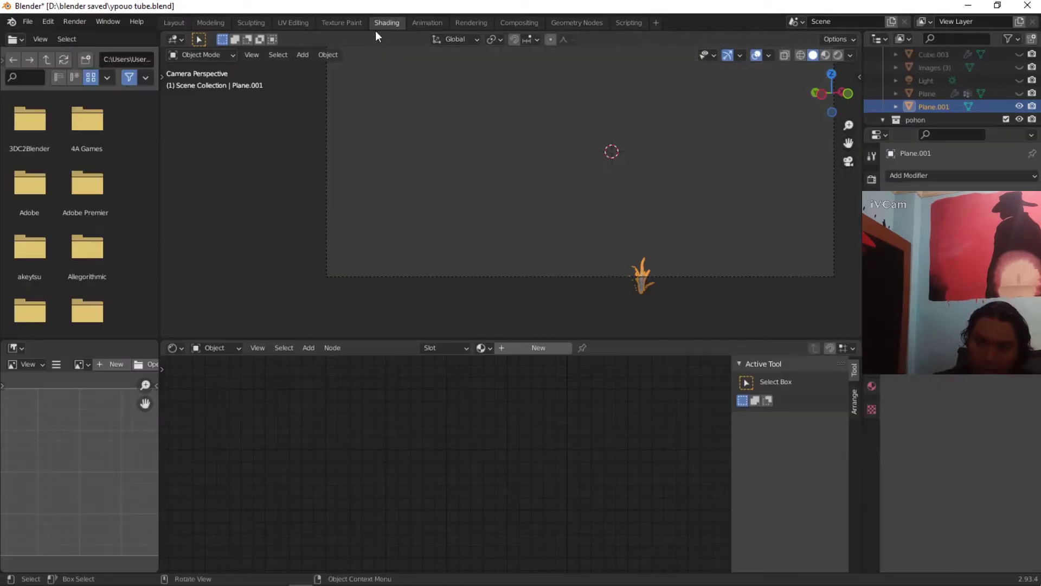
key(grave)
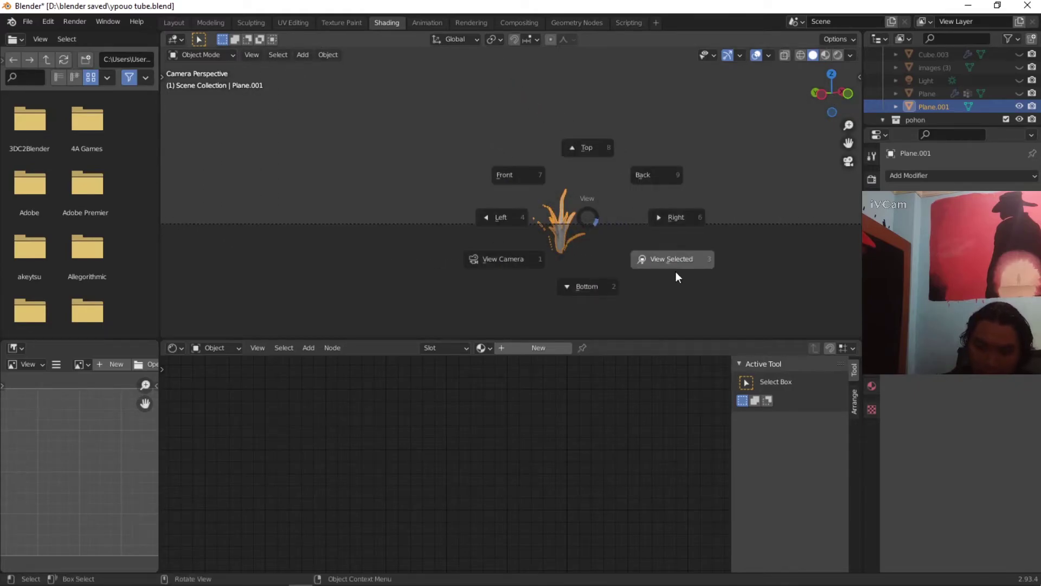
click(681, 265)
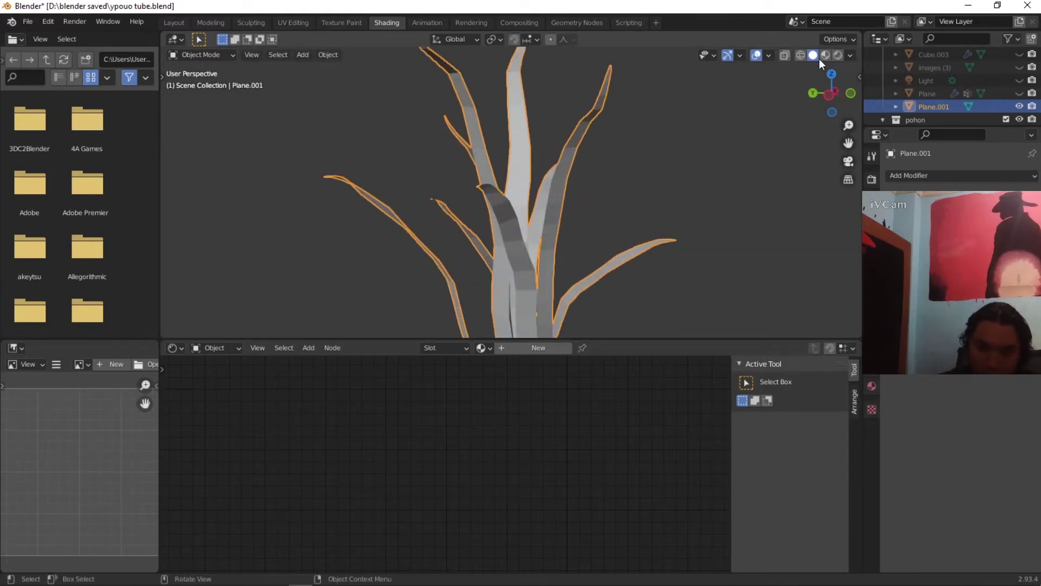
Step: Show the grass clump in material preview shading and give it a new material
click(825, 56)
scroll(580, 190, down, 4)
middle_drag(580, 190, 536, 193)
scroll(535, 194, up, 4)
right_click(532, 187)
click(532, 187)
click(534, 352)
ctrl+scroll(444, 521, right, 3)
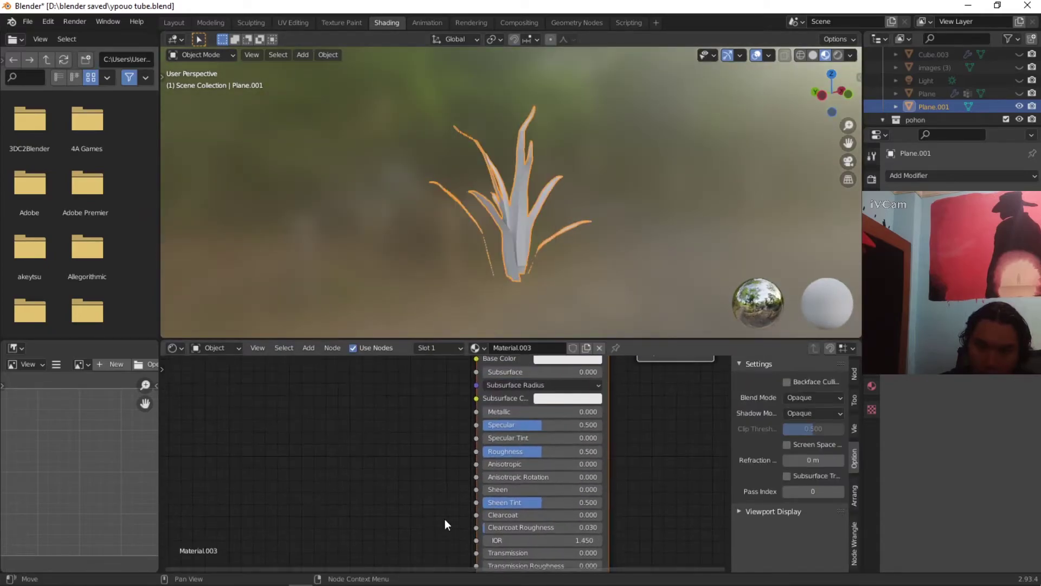
Step: Add a ColorRamp node and connect its Color output to the Principled BSDF's Base Color
shift+scroll(444, 521, up, 4)
click(308, 347)
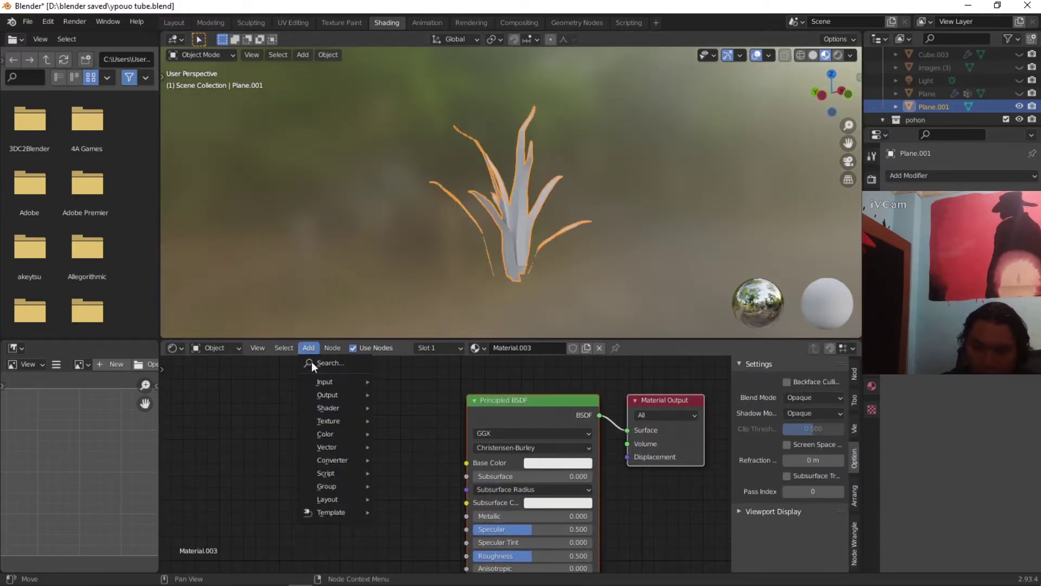
click(323, 363)
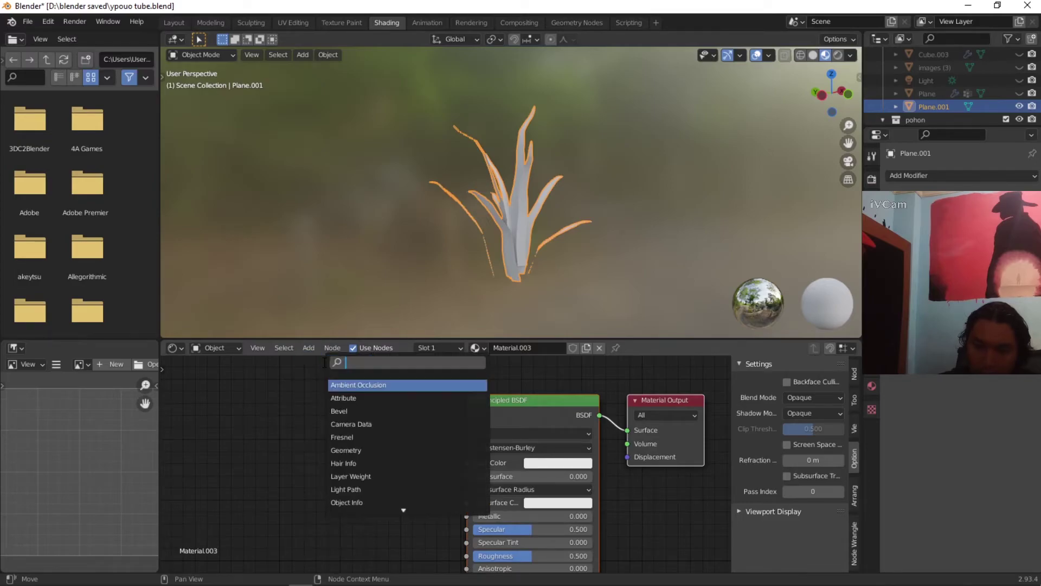
text(color ramp)
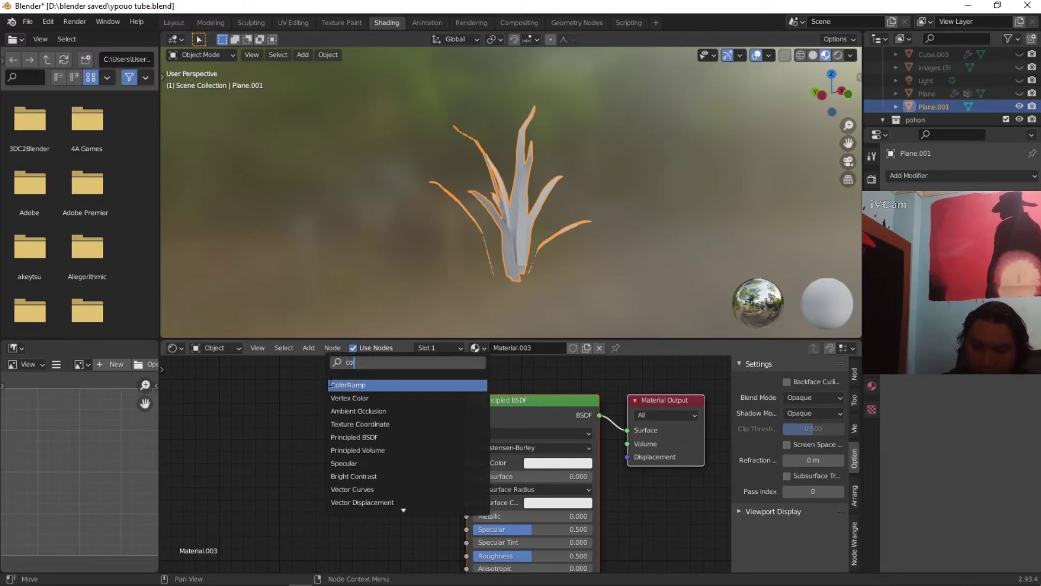
key(Return)
click(199, 428)
drag(332, 427, 465, 463)
scroll(356, 462, up, 2)
middle_drag(356, 462, 415, 444)
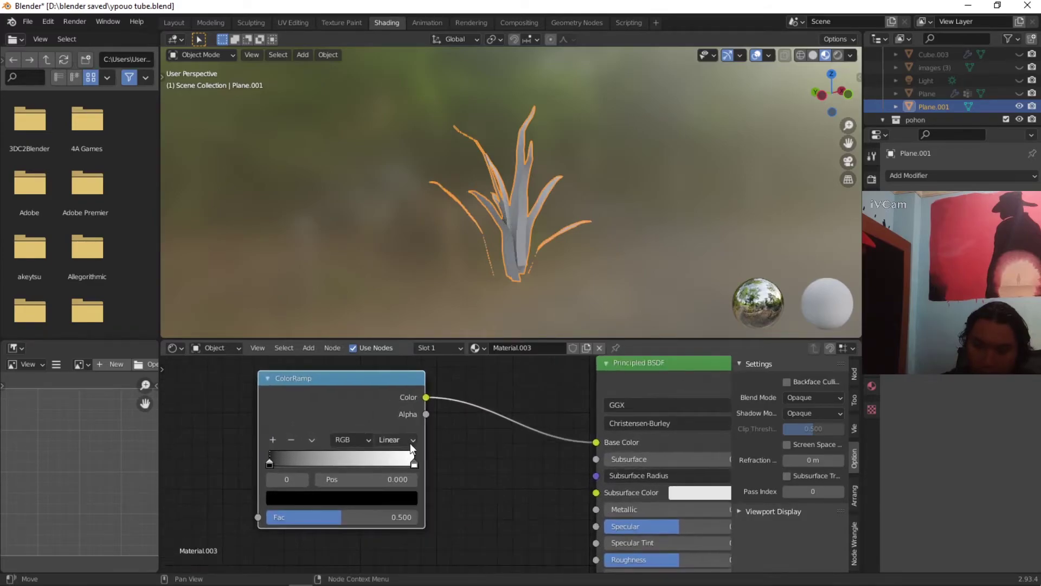
Step: Insert a Math node set to Add between the ColorRamp and the Principled BSDF's Base Color
mouse_move(265, 466)
mouse_down()
mouse_move(330, 462)
mouse_move(269, 465)
mouse_up()
click(308, 347)
click(352, 363)
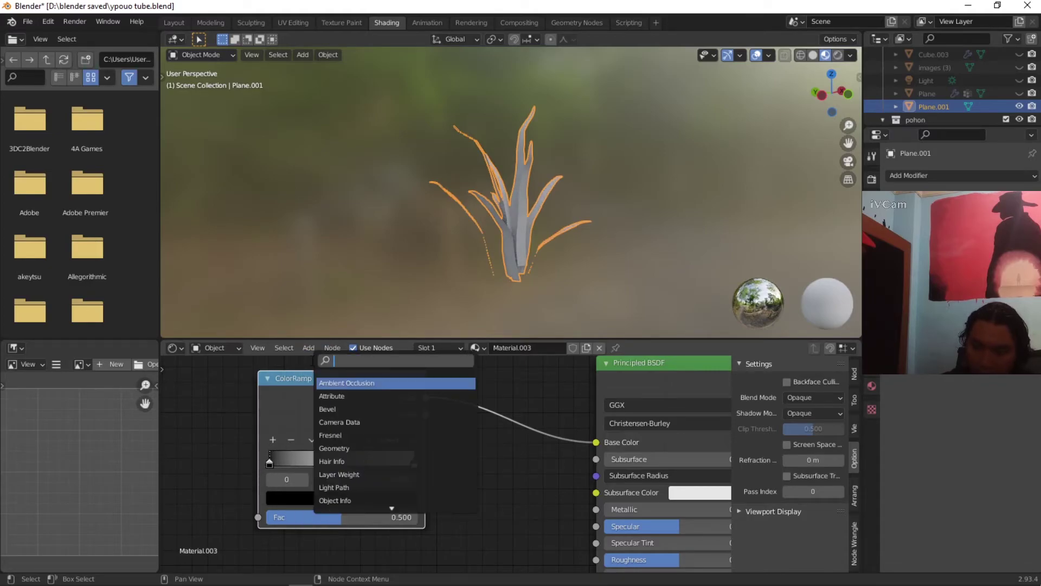
text(add)
key(Return)
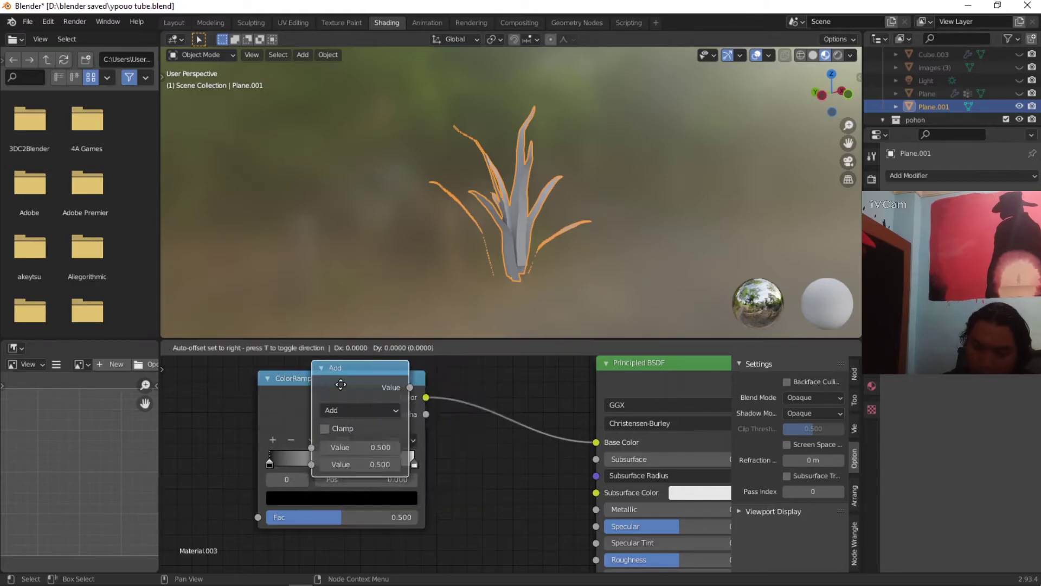
click(553, 425)
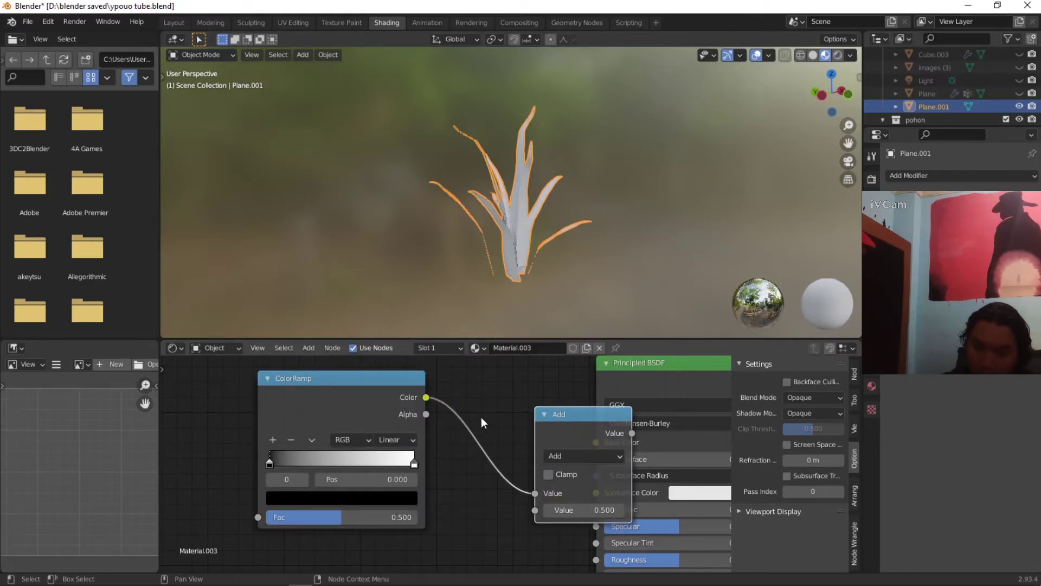
middle_drag(521, 431, 453, 425)
scroll(511, 454, up, 2)
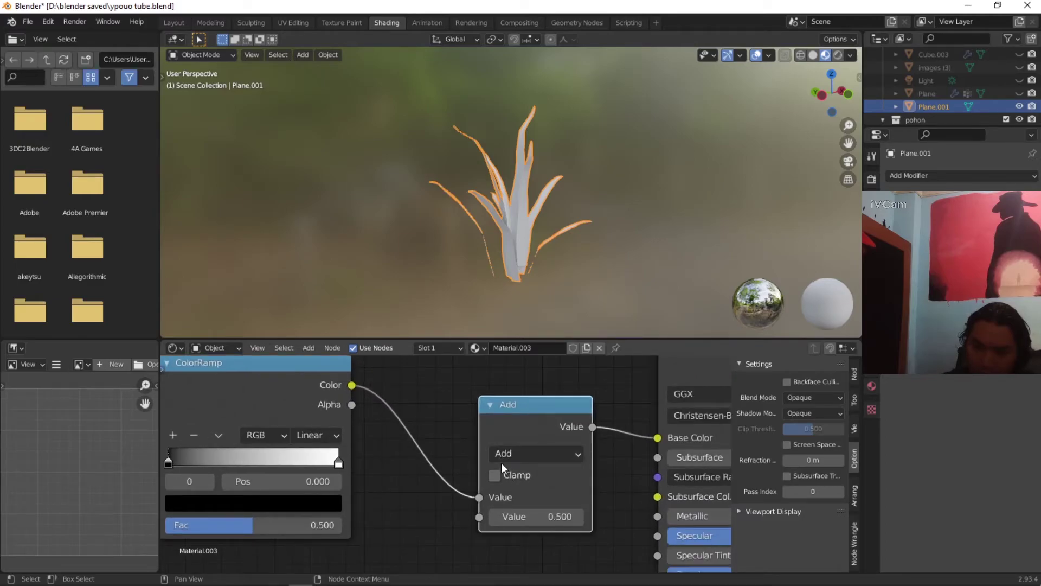
Step: Add a Gradient Texture node and connect its Color output to the ColorRamp's Fac input
scroll(381, 458, down, 2)
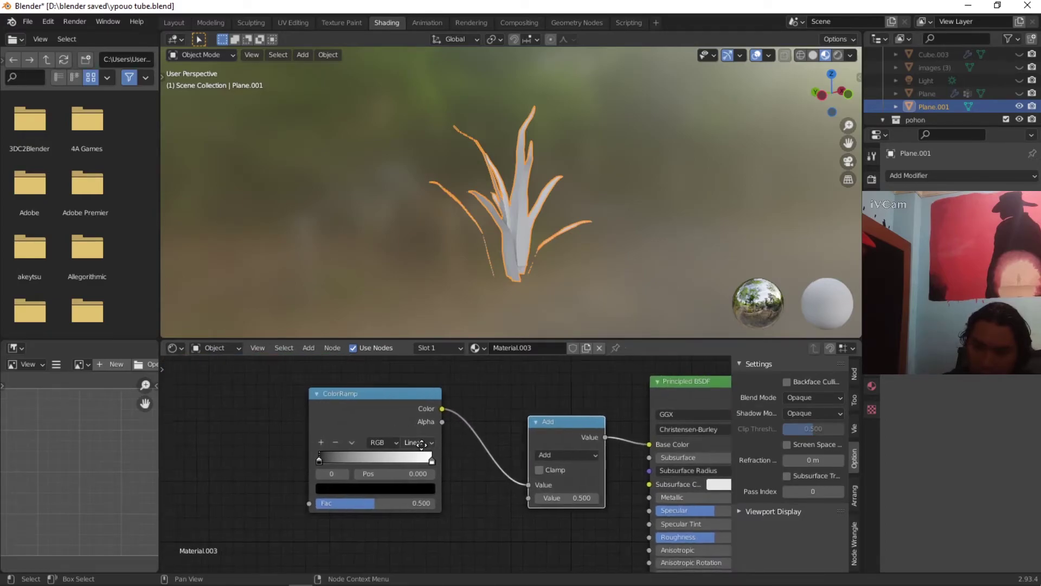
click(309, 349)
click(315, 363)
text(gradien)
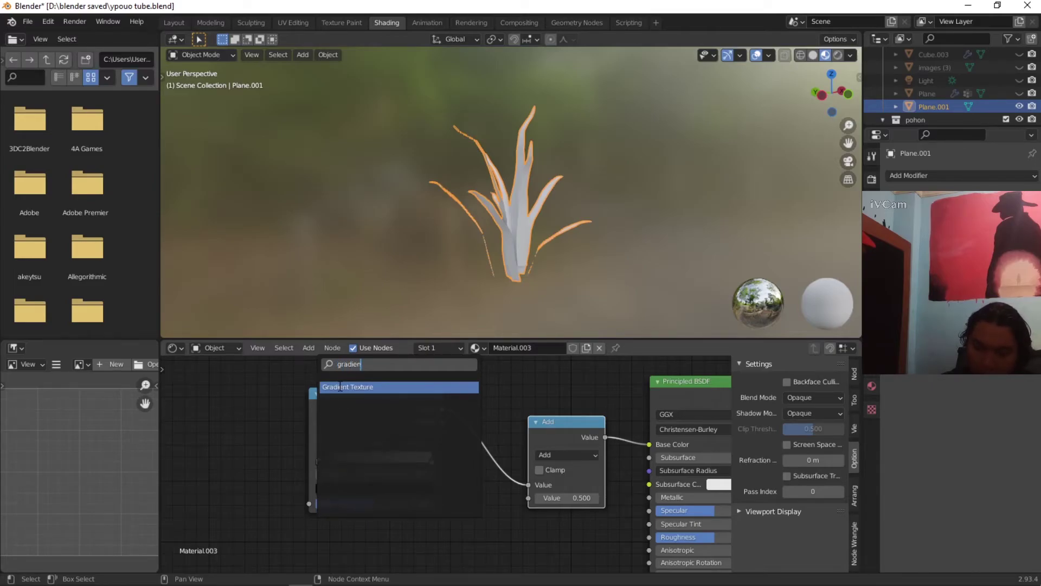
click(340, 386)
click(184, 444)
drag(244, 454, 315, 505)
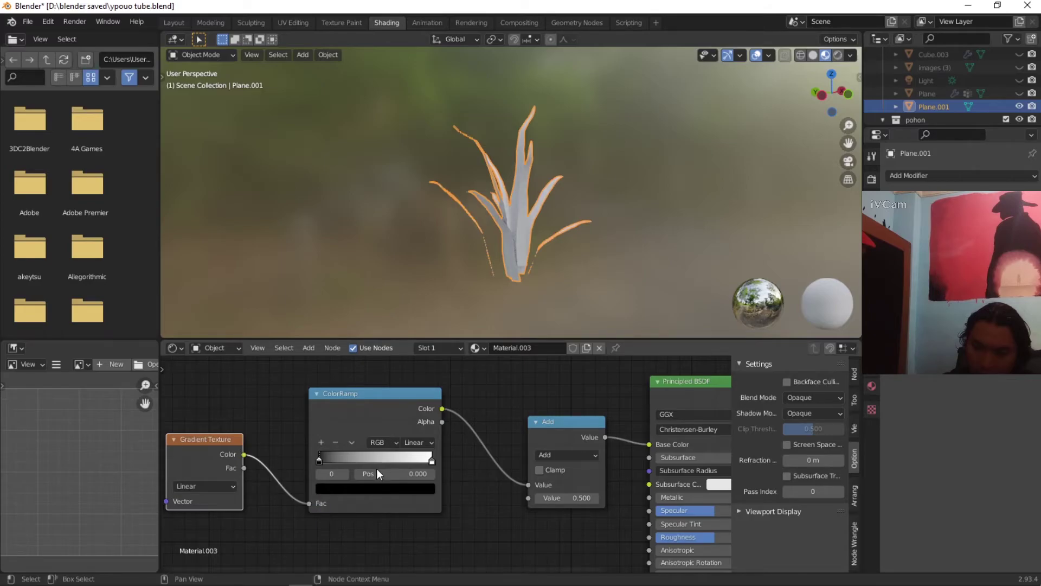
Step: Add Texture Coordinate and Mapping nodes to the Gradient Texture and set the Math node's operation to Multiply
mouse_move(327, 453)
mouse_down()
mouse_move(374, 461)
mouse_move(311, 463)
mouse_up()
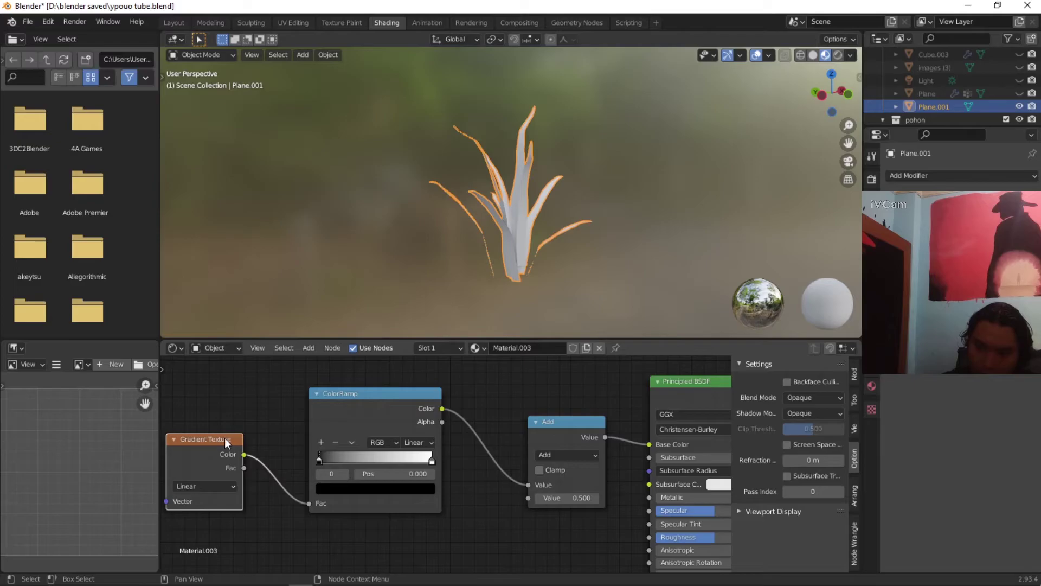
key(ctrl+t)
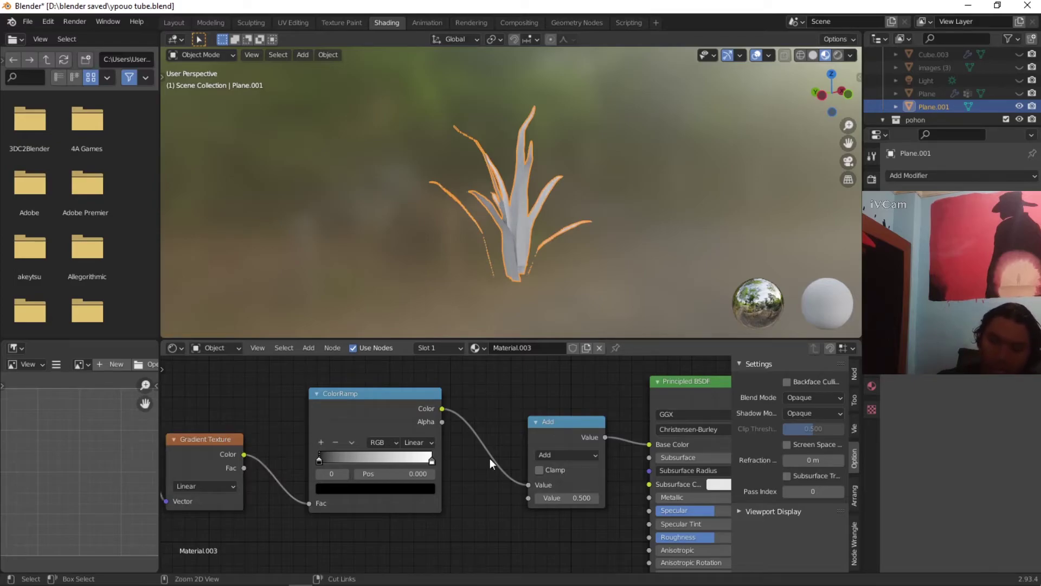
click(561, 453)
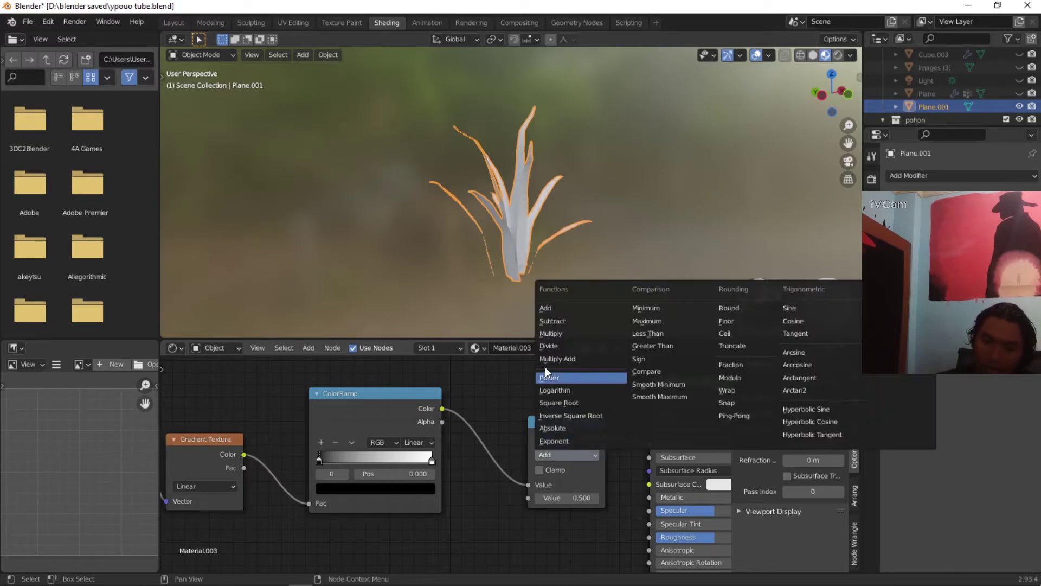
click(554, 332)
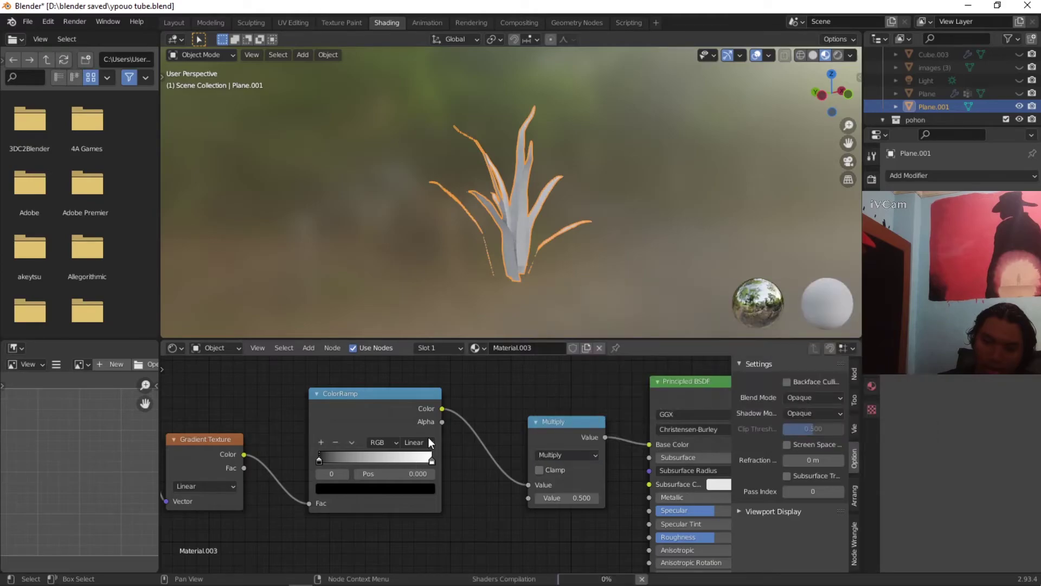
Step: Set the Mapping node's Y rotation to 90°
scroll(617, 427, up, 2)
mouse_move(617, 427)
middle_down()
mouse_move(423, 440)
mouse_move(477, 445)
middle_up()
middle_drag(359, 442, 530, 445)
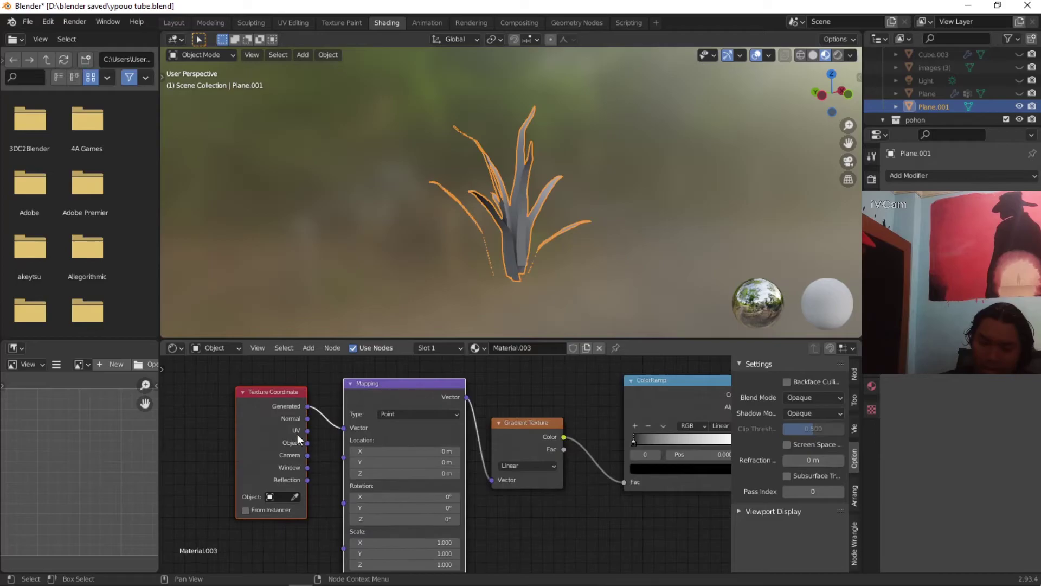
middle_drag(374, 415, 389, 323)
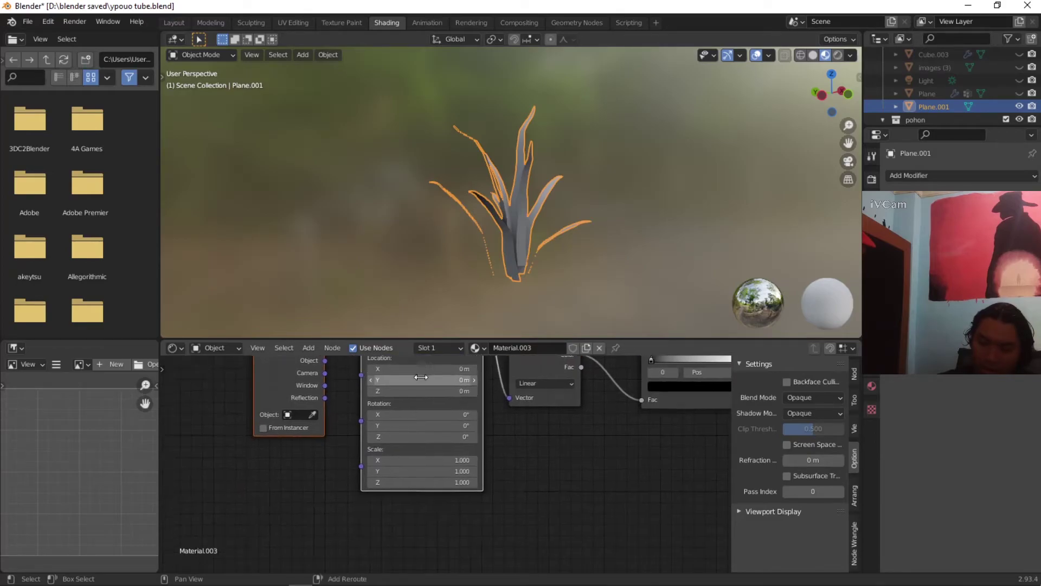
scroll(401, 401, up, 2)
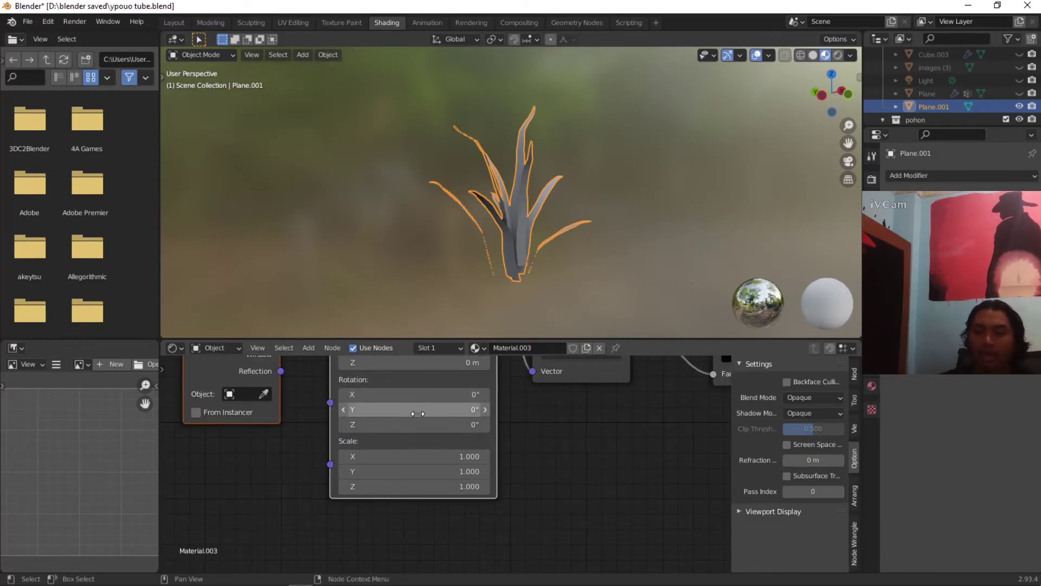
drag(401, 409, 343, 410)
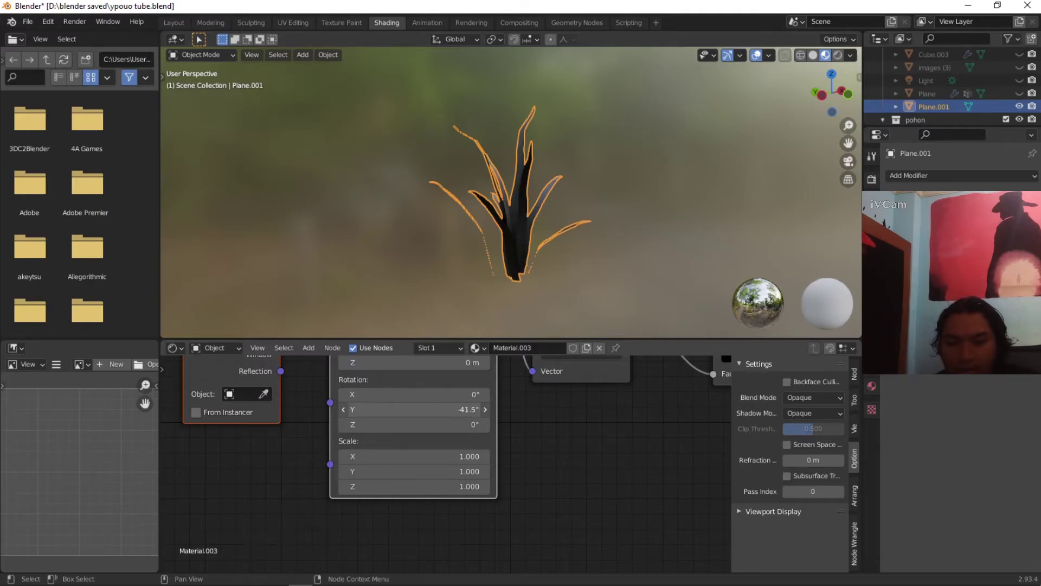
click(383, 409)
text(90)
key(Return)
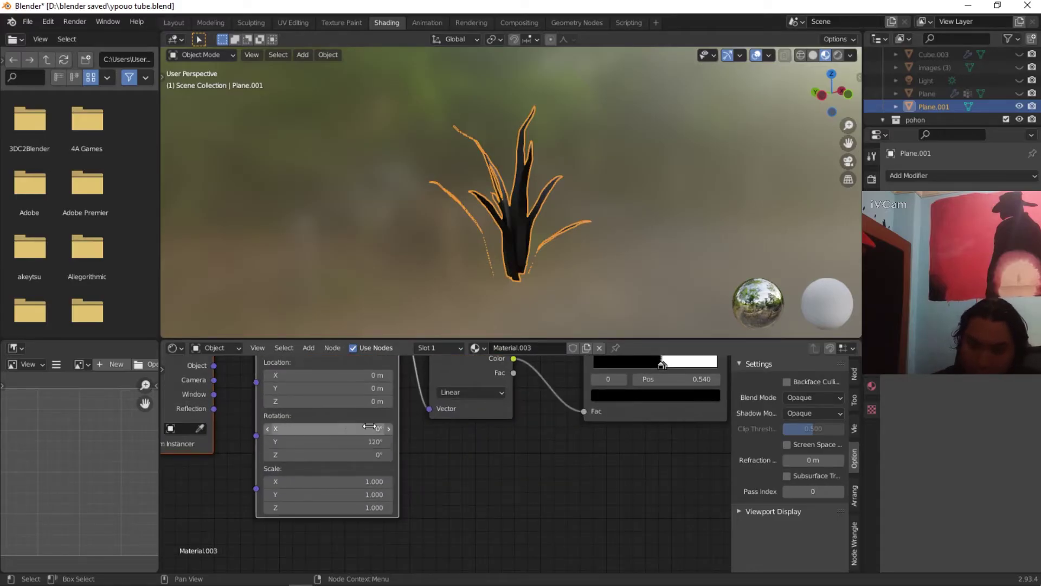
Step: Adjust the ColorRamp's stops, with the white stop at about 0.790, and try a Mapping Y rotation of about 84.1°
mouse_move(647, 366)
mouse_down()
mouse_move(677, 360)
mouse_move(661, 372)
mouse_move(665, 362)
mouse_up()
drag(347, 442, 304, 441)
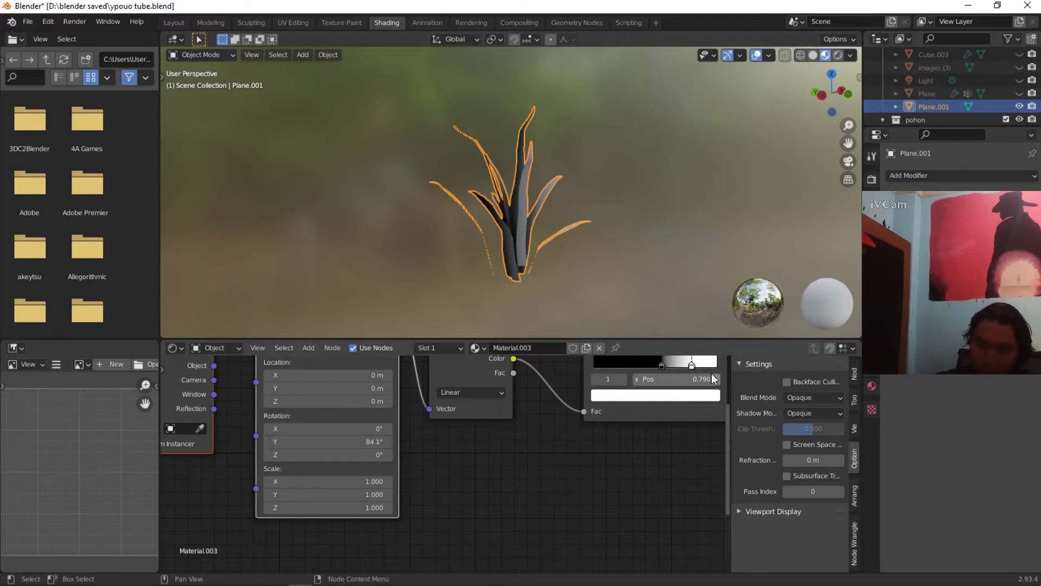
drag(664, 365, 627, 366)
mouse_move(434, 504)
mouse_down()
mouse_move(361, 503)
mouse_move(404, 504)
mouse_up()
Step: Try different gradient types on the Gradient Texture node and set it to Radial
click(584, 446)
click(582, 332)
click(584, 446)
click(583, 413)
click(584, 445)
click(565, 428)
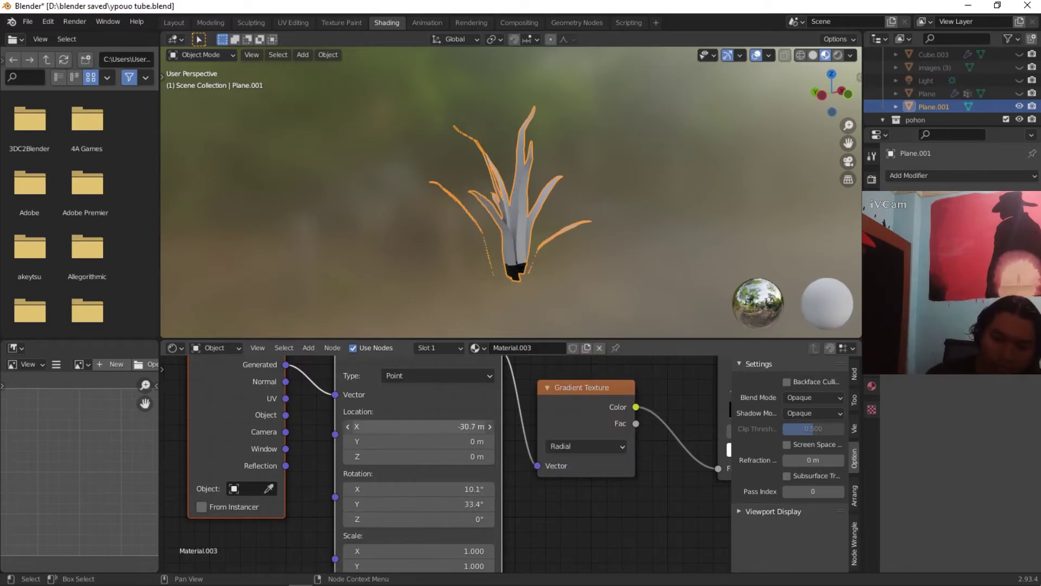
Step: Reset the Mapping node's location and rotation to zero and set the Gradient Texture's type to Linear
key(Return)
click(586, 446)
click(569, 426)
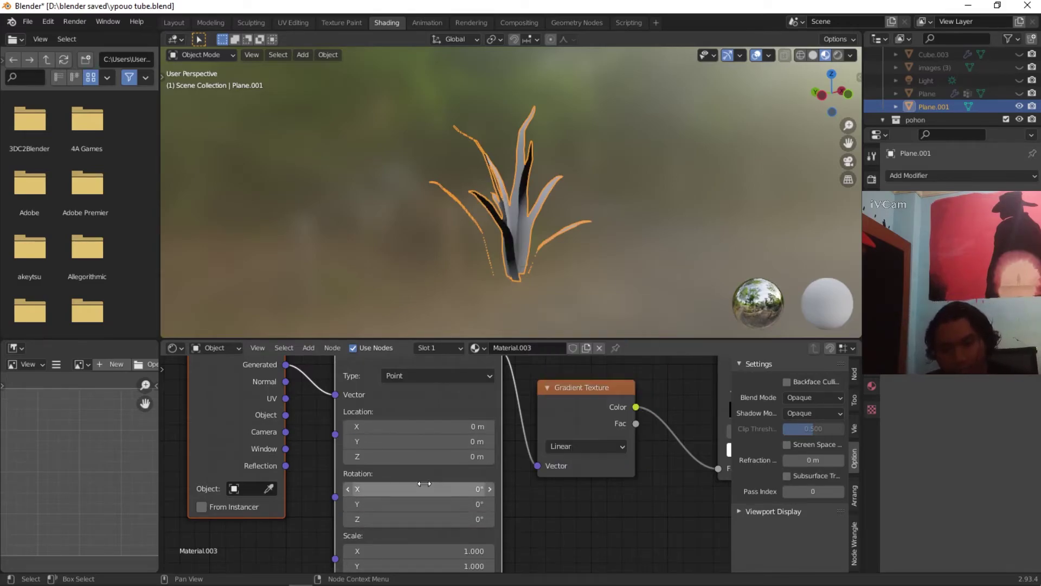
Step: Move the ColorRamp's white stop to 0.650 and try a Mapping Y rotation of about 82.4°
scroll(467, 467, down, 3)
middle_drag(678, 461, 450, 461)
drag(454, 436, 477, 436)
middle_drag(303, 477, 494, 477)
drag(326, 495, 369, 495)
middle_drag(455, 466, 319, 461)
drag(547, 413, 535, 414)
drag(566, 413, 535, 413)
middle_drag(336, 455, 493, 473)
drag(232, 401, 275, 413)
scroll(282, 467, down, 1)
scroll(480, 472, up, 2)
middle_drag(480, 472, 323, 467)
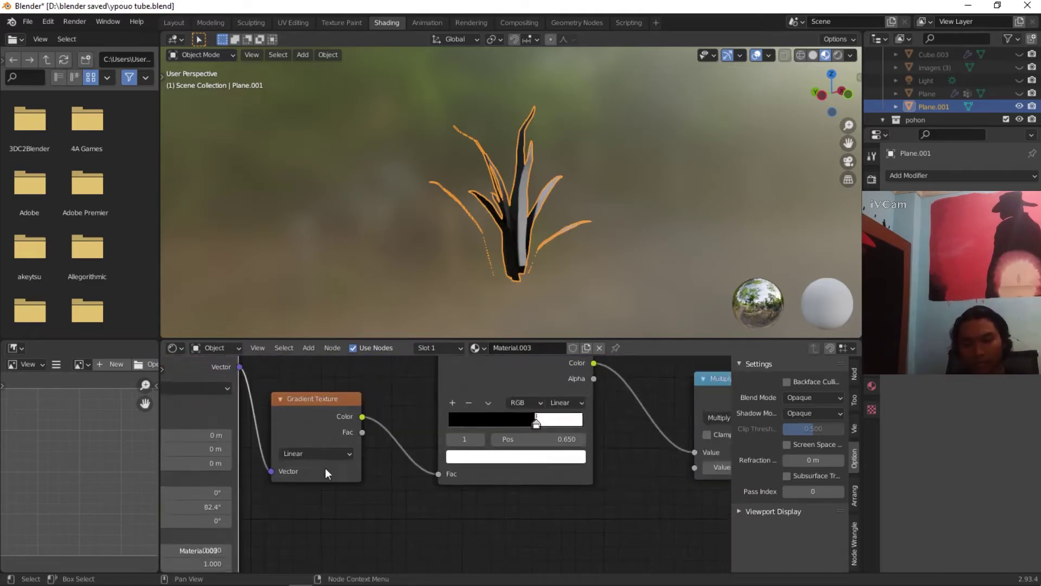
Step: Rearrange the ColorRamp so the white stop, at about 0.185, comes before the black stop
scroll(323, 467, down, 2)
middle_drag(645, 456, 475, 483)
drag(476, 482, 595, 441)
middle_drag(204, 496, 471, 470)
drag(615, 429, 628, 428)
drag(614, 429, 637, 432)
drag(272, 504, 304, 504)
drag(639, 428, 544, 428)
drag(628, 428, 554, 435)
scroll(434, 437, down, 1)
middle_drag(423, 195, 623, 211)
drag(553, 435, 548, 436)
drag(519, 435, 536, 435)
middle_drag(466, 206, 616, 223)
middle_drag(434, 504, 452, 510)
Step: Connect the Texture Coordinate's Object output to the Mapping Vector and set the Mapping Y rotation to about 60°
drag(233, 441, 267, 427)
middle_drag(488, 206, 253, 218)
scroll(358, 478, up, 1)
drag(379, 506, 404, 505)
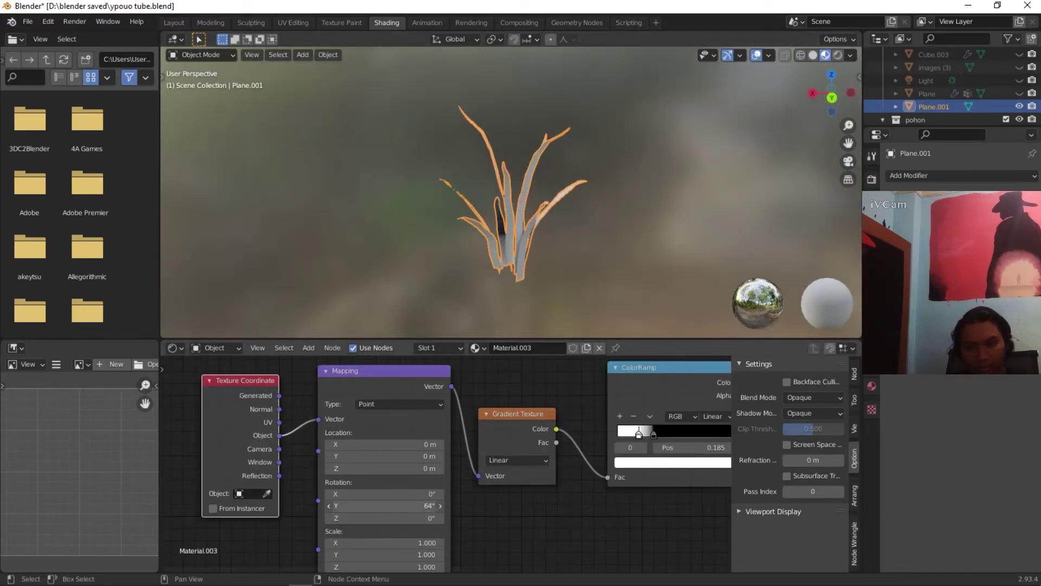
key(Return)
Step: Reposition the ColorRamp's stops to shift the gradient along the grass blades
middle_drag(488, 505, 466, 497)
drag(617, 428, 660, 428)
drag(629, 428, 640, 428)
middle_drag(413, 216, 648, 219)
drag(660, 432, 671, 432)
click(652, 425)
drag(671, 427, 642, 424)
click(663, 454)
middle_drag(542, 217, 623, 227)
drag(710, 427, 615, 424)
middle_drag(542, 217, 596, 228)
mouse_move(613, 428)
mouse_down()
mouse_move(632, 427)
mouse_move(618, 437)
mouse_up()
Step: Colour the ColorRamp's stops as a gradient from bright green through dark green to black
click(663, 455)
click(639, 352)
click(657, 427)
click(659, 454)
click(720, 428)
click(663, 454)
middle_drag(672, 248, 575, 238)
drag(657, 427, 671, 427)
middle_drag(639, 238, 596, 233)
click(625, 427)
click(663, 454)
drag(672, 309, 660, 314)
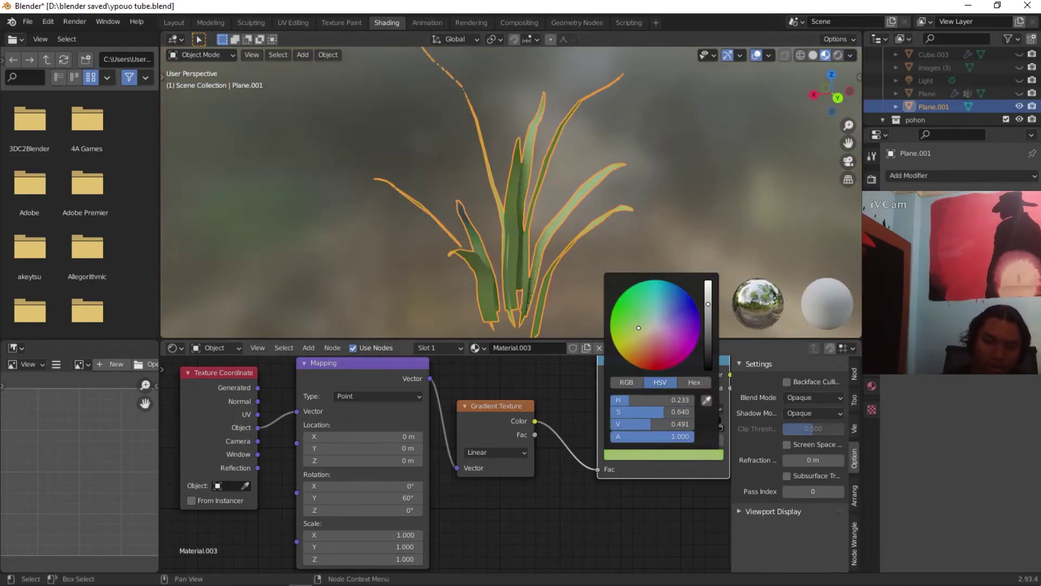
Step: Delete the Multiply node and connect the green ColorRamp directly to the Principled BSDF's Base Color
middle_drag(624, 233, 543, 239)
middle_drag(623, 446, 162, 434)
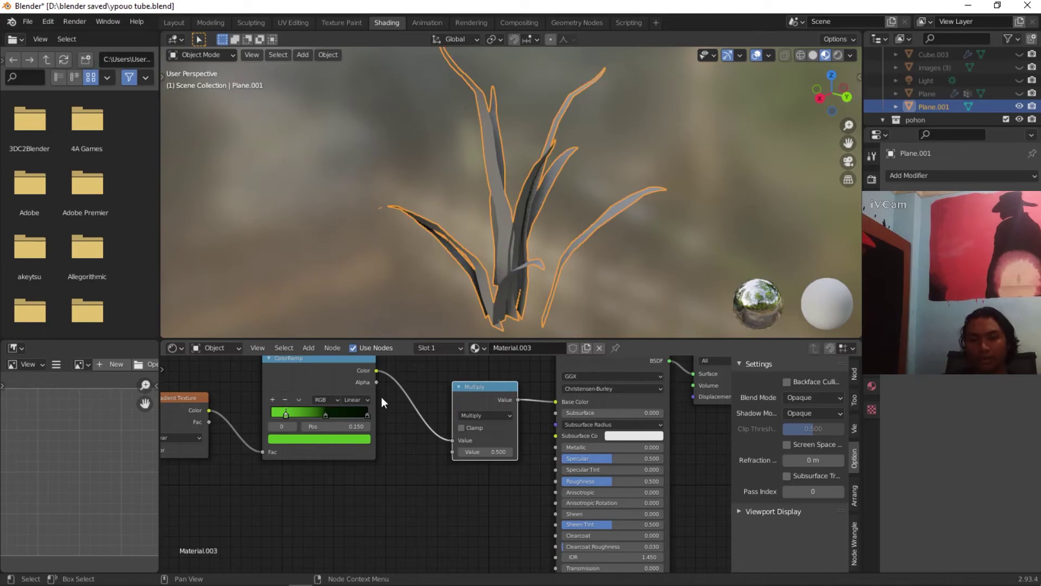
click(484, 415)
click(470, 464)
alt+drag(508, 390, 483, 437)
key(x)
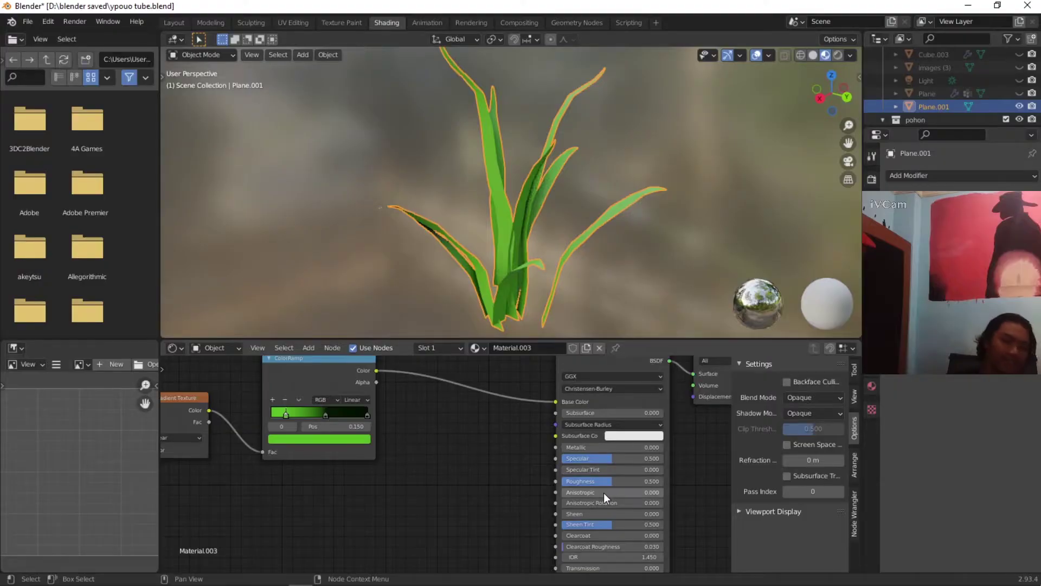
Step: Apply all transforms to the grass object
scroll(597, 495, down, 3)
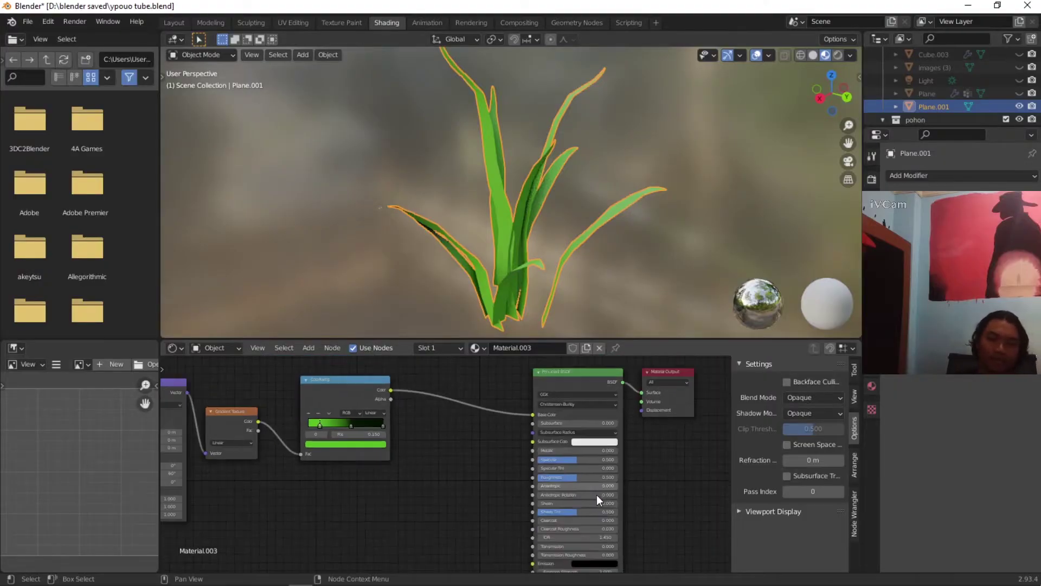
middle_drag(244, 450, 542, 434)
click(328, 55)
mouse_move(347, 121)
click(470, 161)
Step: Fine-tune the Mapping rotation and move the ColorRamp's dark green stop to 0.625
drag(347, 490, 374, 490)
mouse_move(619, 418)
mouse_down()
mouse_move(561, 424)
mouse_move(602, 421)
mouse_up()
click(587, 448)
click(633, 420)
middle_drag(542, 271, 516, 242)
Step: Add a Noise Texture node and connect its Color output to the Principled BSDF's Roughness
scroll(231, 421, down, 2)
key(shift+a)
click(325, 366)
text(nois)
click(340, 401)
click(347, 433)
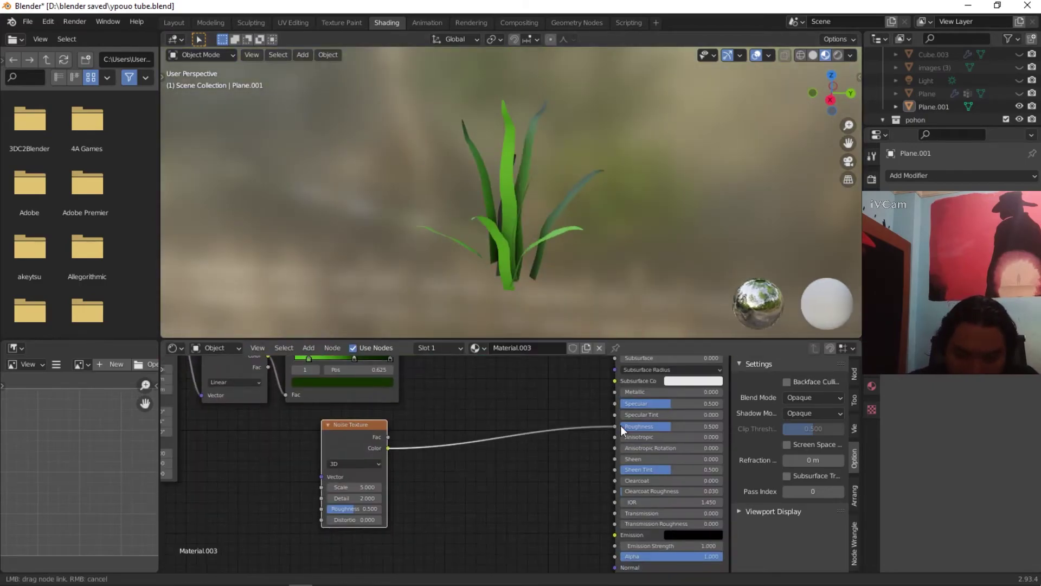
middle_drag(651, 216, 687, 196)
Step: Set the Noise Texture's scale to 18.400 and insert a ColorRamp running from light grey to dark before Roughness
scroll(687, 196, up, 3)
scroll(410, 473, up, 3)
click(432, 454)
click(432, 517)
drag(488, 458, 412, 458)
middle_drag(578, 495, 503, 499)
click(490, 483)
click(461, 520)
drag(449, 462, 349, 483)
middle_drag(380, 447, 545, 418)
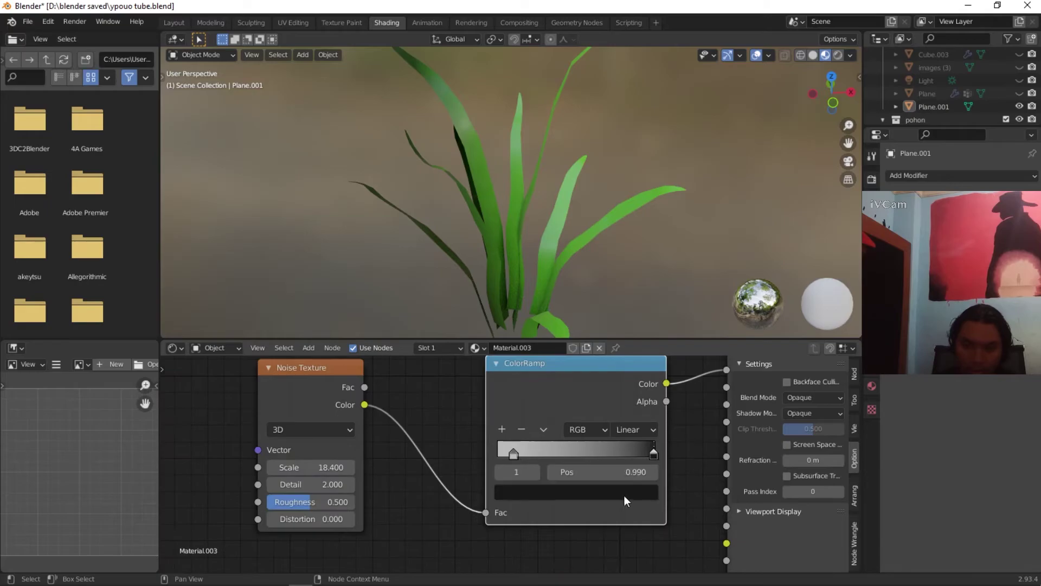
Step: Bring the roughness ColorRamp's stops closer together, with the light grey stop at 0.400
drag(655, 452, 590, 453)
drag(513, 453, 561, 453)
middle_drag(326, 265, 534, 227)
click(520, 244)
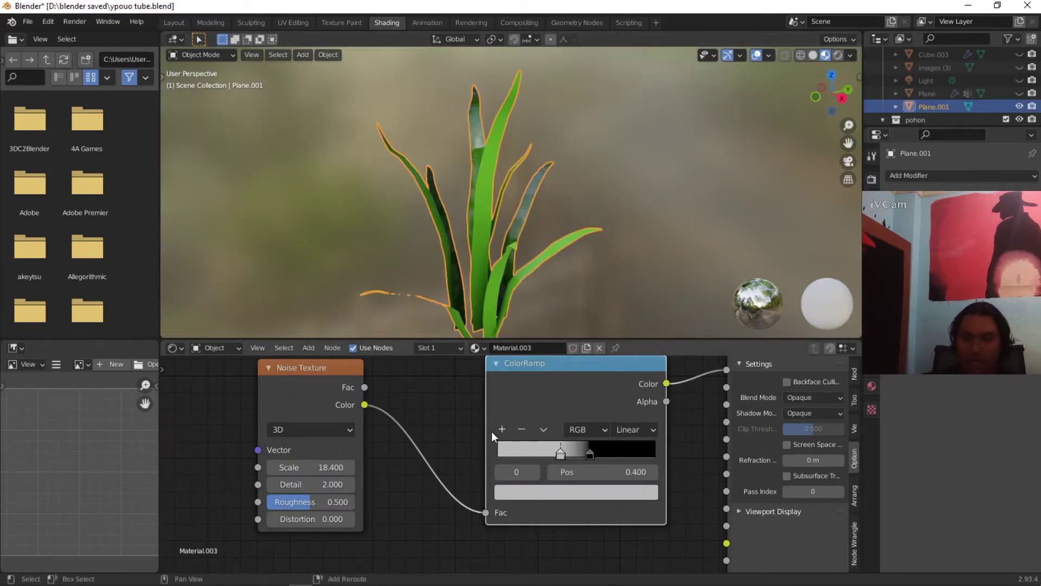
Step: Add a Bump node between the Noise Texture and the shader's Normal input, with a strength of about 0.083
scroll(287, 405, down, 3)
key(shift+a)
drag(484, 512, 401, 489)
click(352, 422)
click(413, 498)
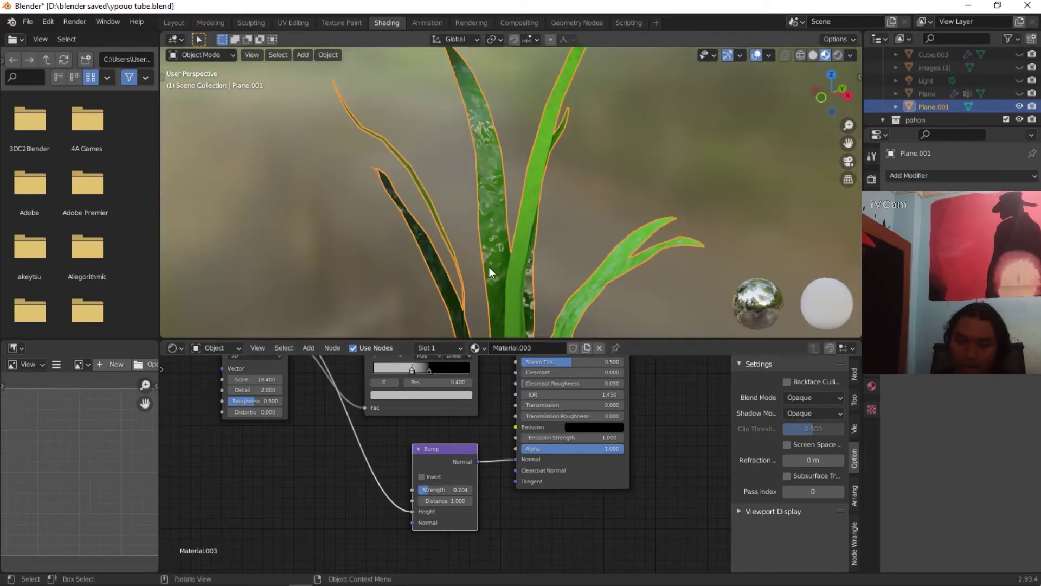
scroll(611, 280, down, 4)
middle_drag(620, 265, 533, 260)
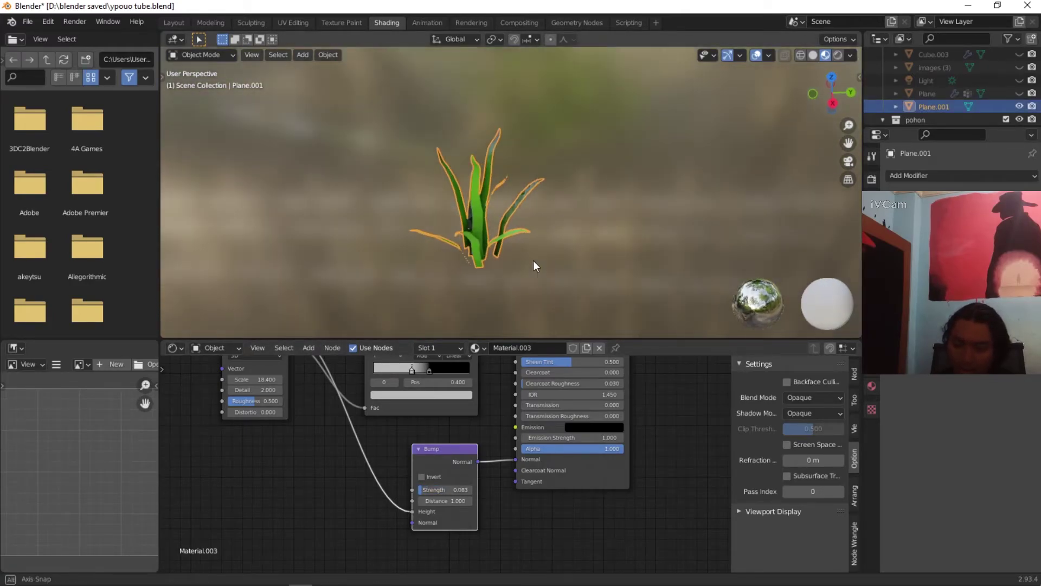
Step: Switch to the Layout workspace's camera view, unhide all objects and select the ground plane
click(174, 22)
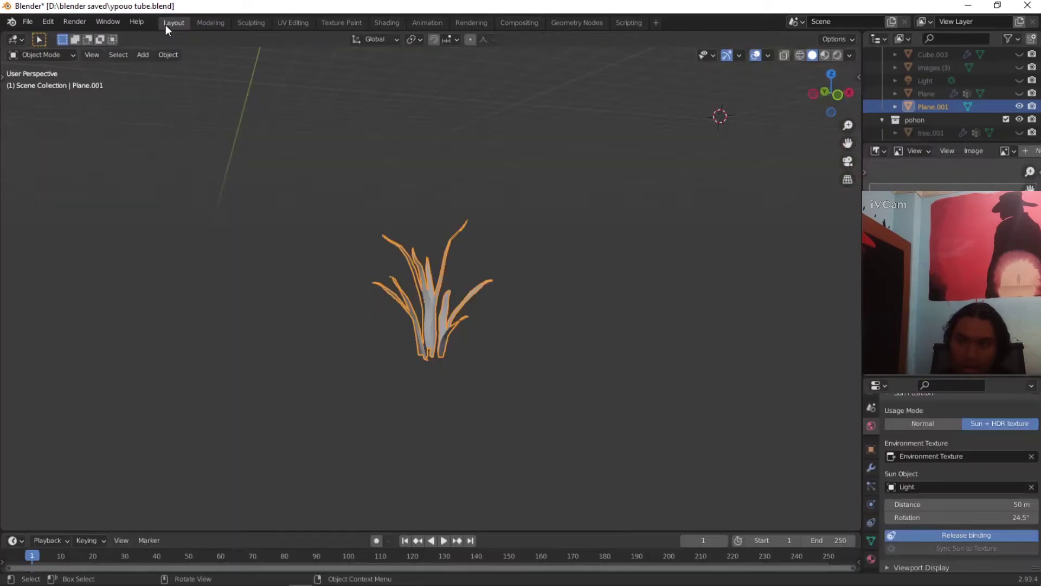
click(848, 162)
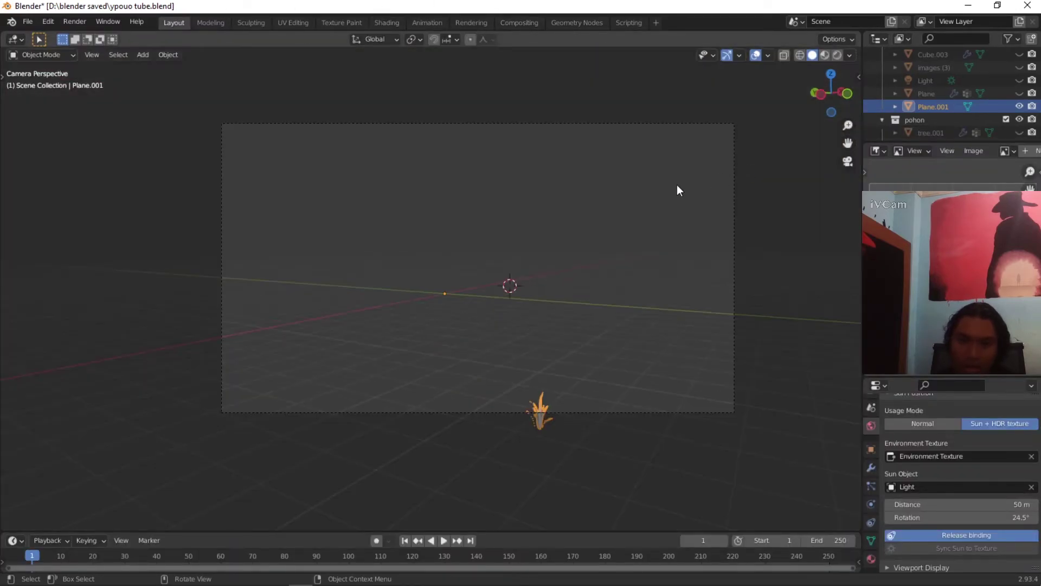
key(alt+h)
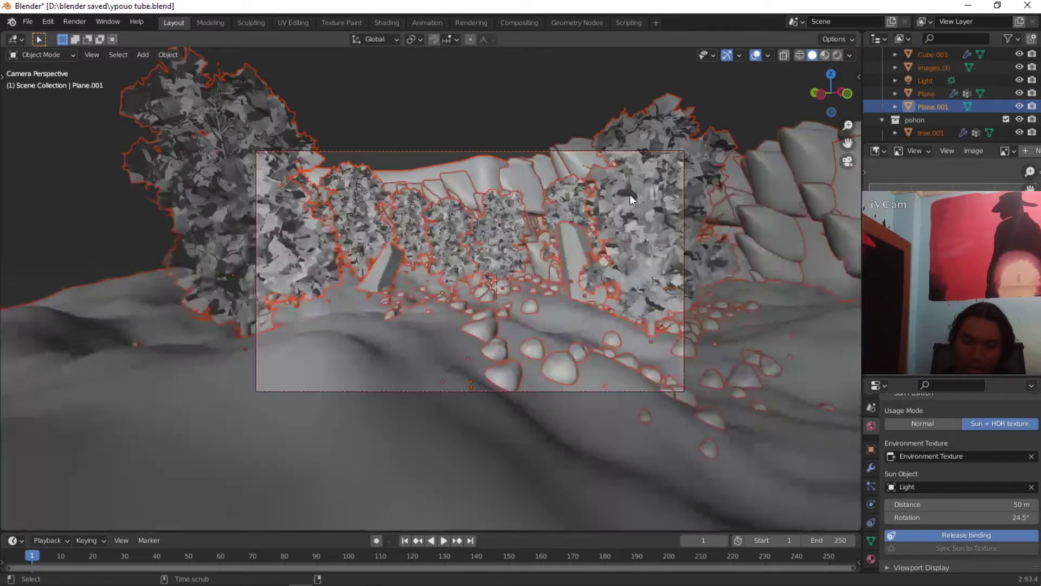
click(483, 108)
scroll(462, 269, up, 3)
click(398, 357)
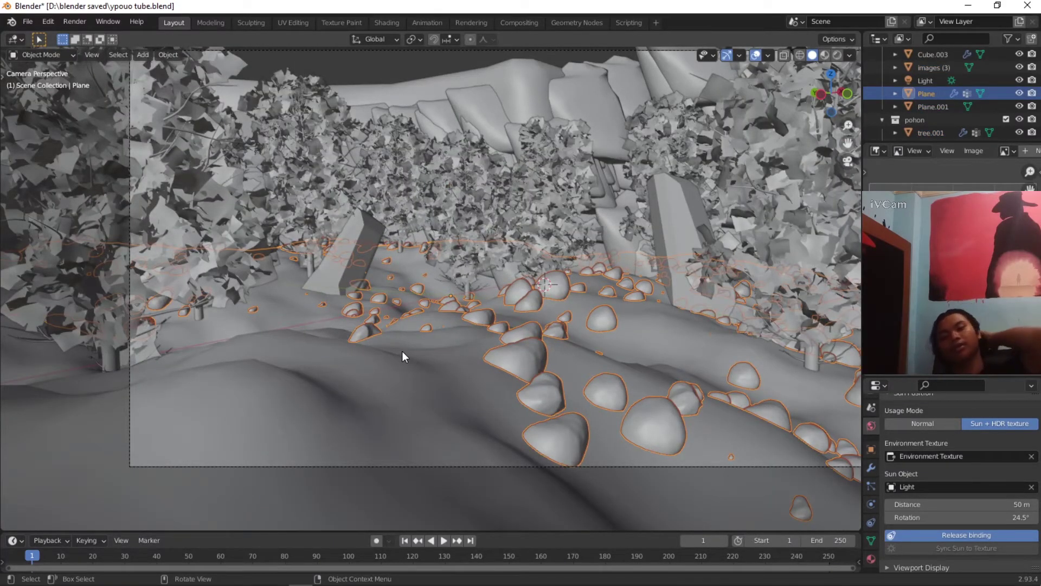
Step: Set the source grass object's origin to its geometry
scroll(562, 311, up, 1)
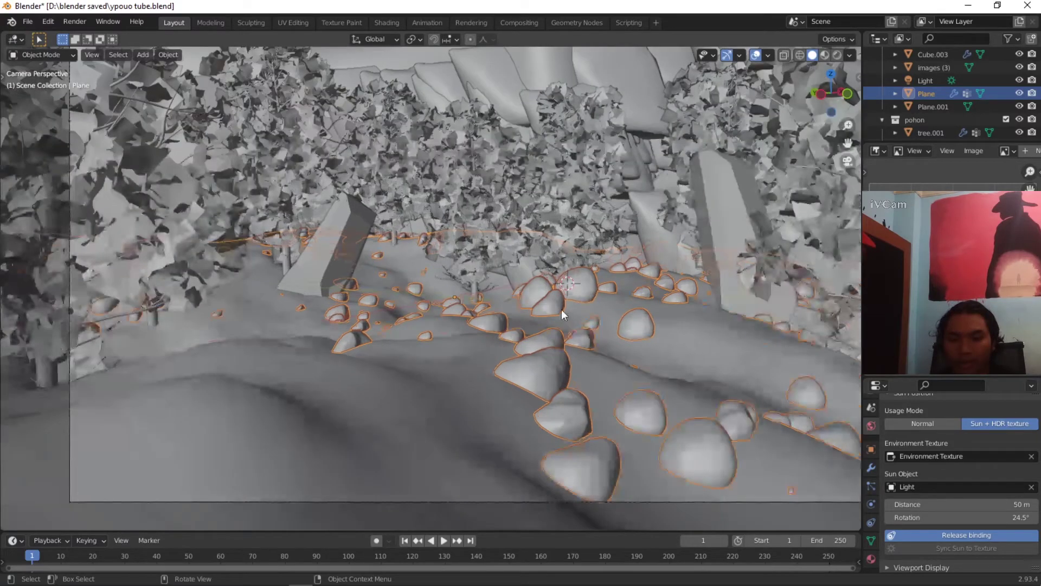
middle_drag(561, 309, 408, 282)
scroll(407, 282, down, 5)
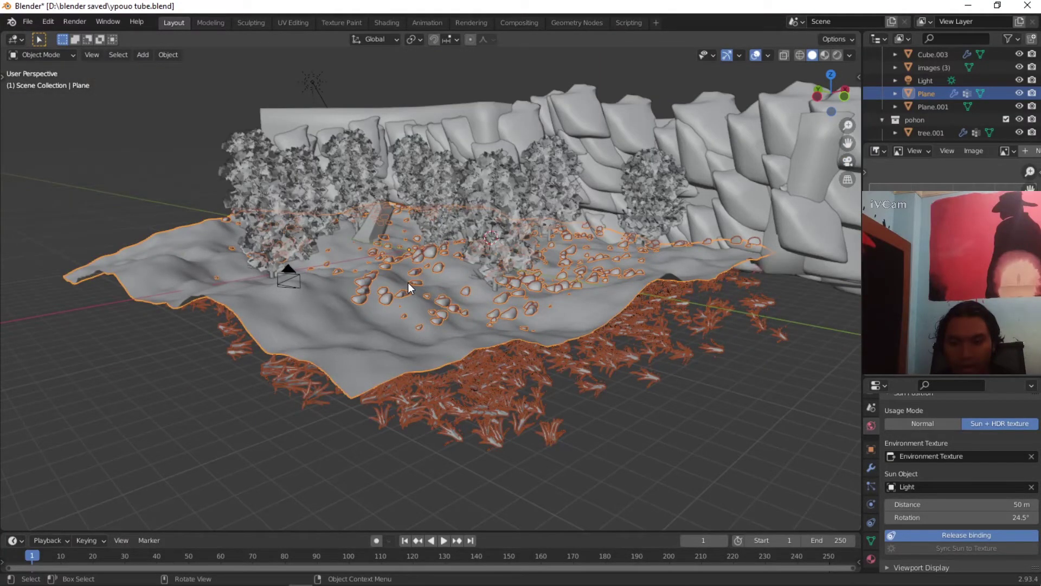
scroll(407, 282, up, 5)
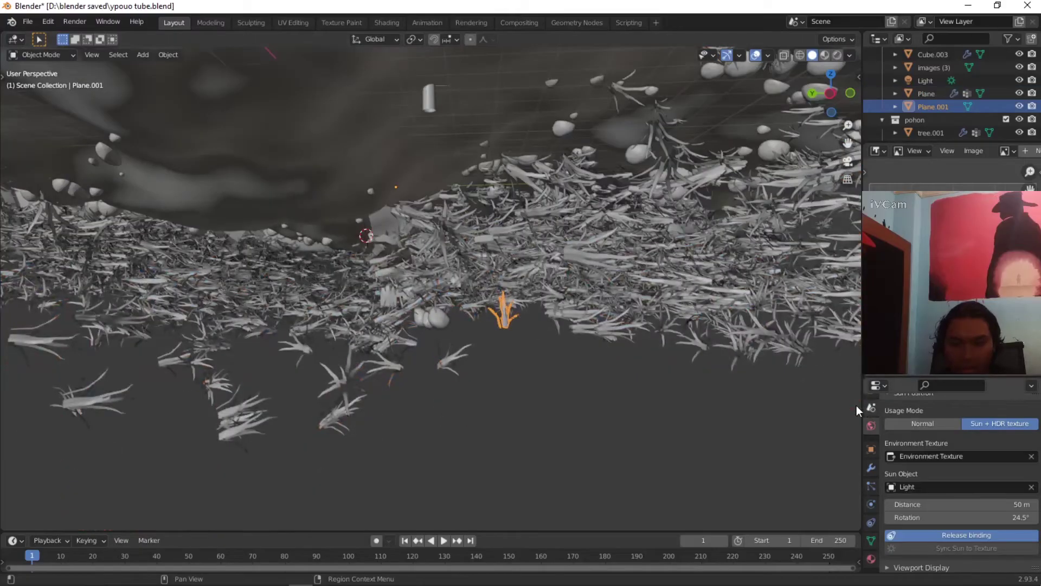
scroll(504, 345, down, 4)
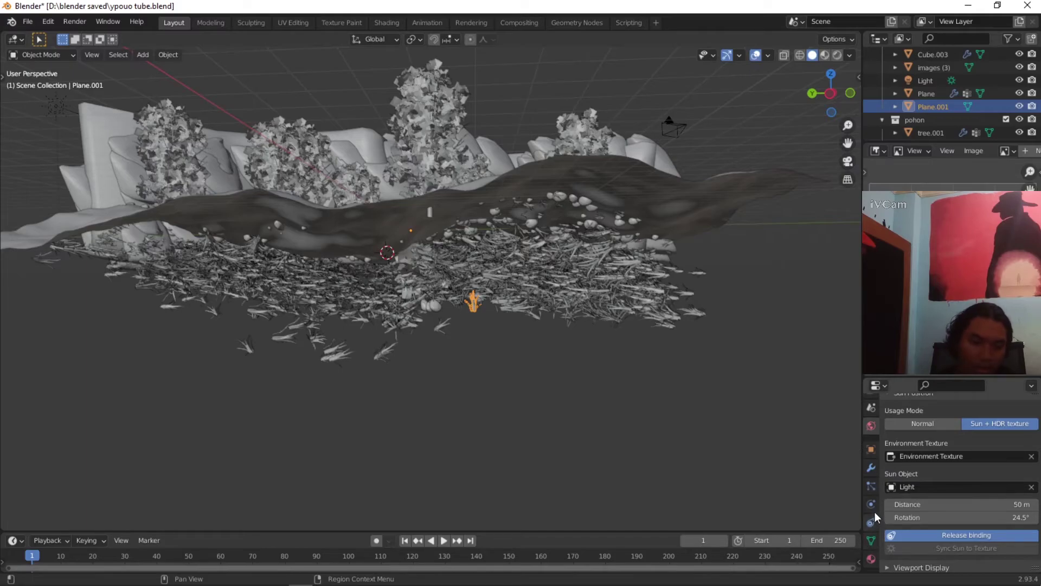
key(ctrl+KP_3)
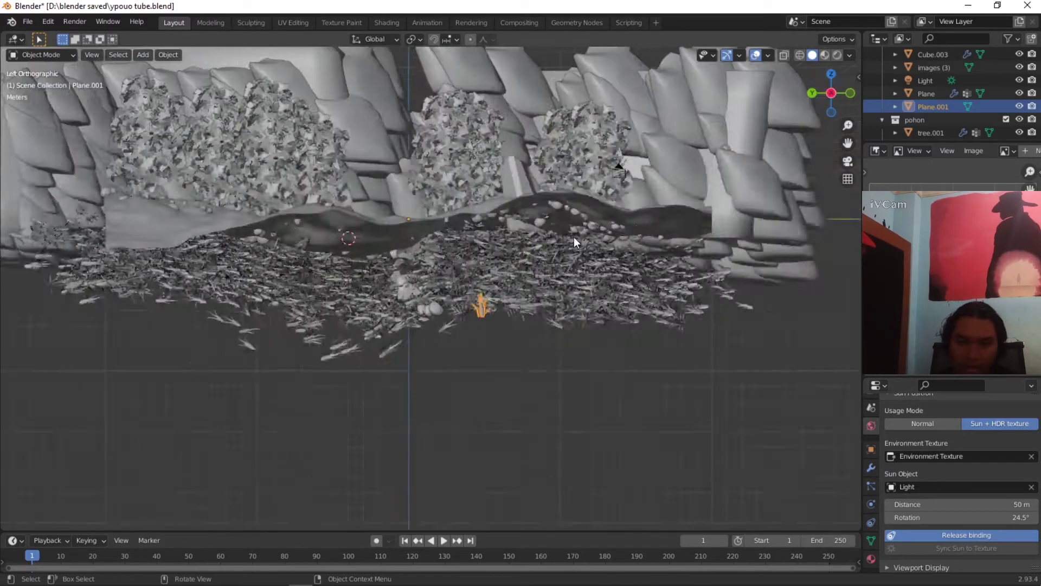
click(168, 54)
click(304, 95)
Step: Move the grass mesh up about 0.54 m in Edit Mode relative to its origin
scroll(501, 313, up, 5)
scroll(505, 312, down, 2)
scroll(505, 312, up, 2)
shift+middle_drag(505, 312, 411, 325)
key(Tab)
key(g)
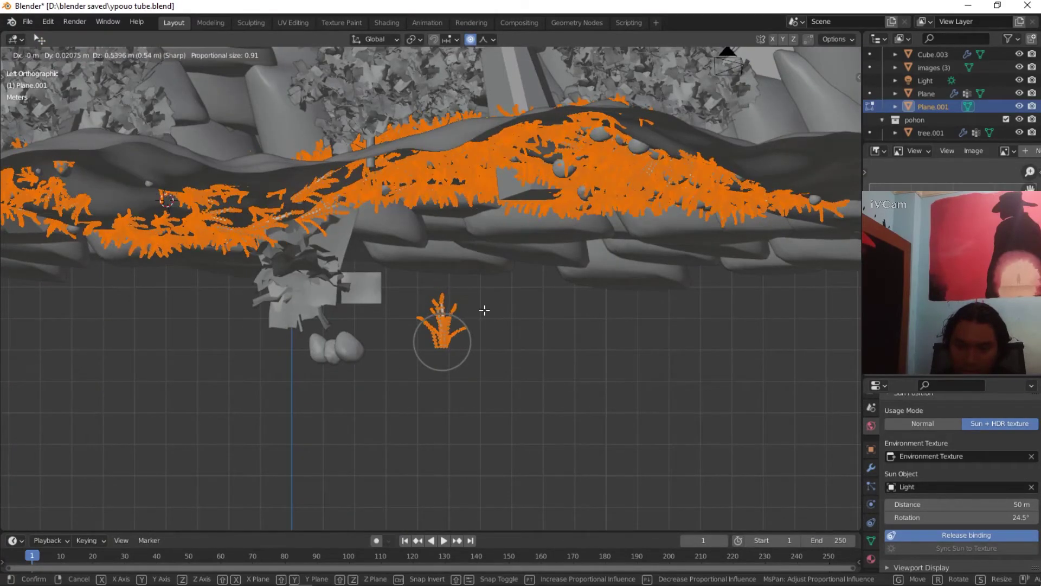
click(484, 310)
key(Tab)
Step: Select the ground plane and review its particle systems and how the grass sits on the terrain
scroll(484, 310, down, 1)
click(639, 201)
click(871, 486)
click(984, 439)
click(976, 428)
middle_drag(596, 336, 814, 129)
key(ctrl+KP_3)
Step: Rotate the source grass mesh about the Y axis in Edit Mode
click(441, 318)
key(Tab)
key(r)
key(y)
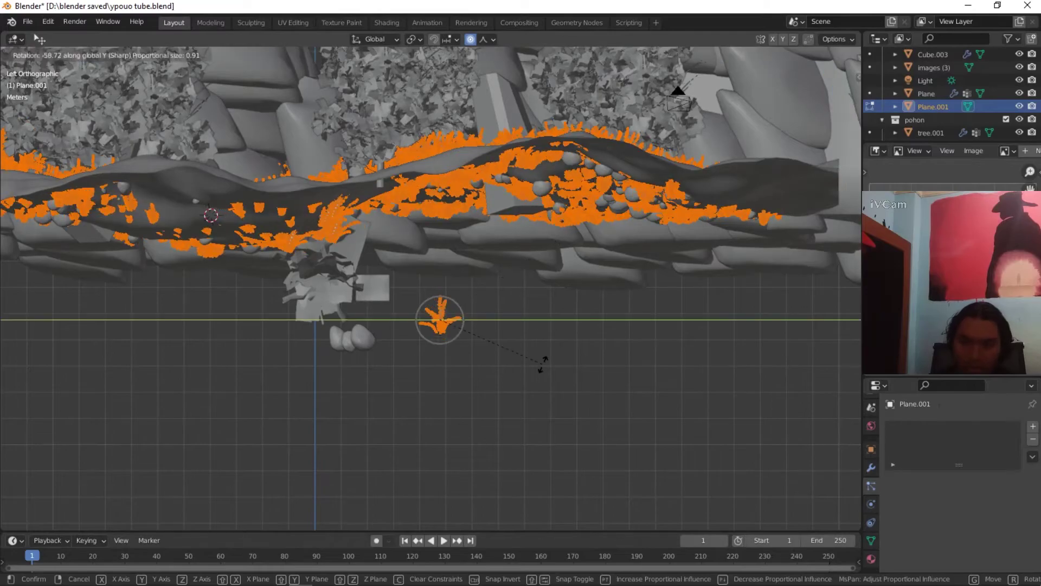
click(499, 439)
key(Tab)
middle_drag(519, 383, 518, 325)
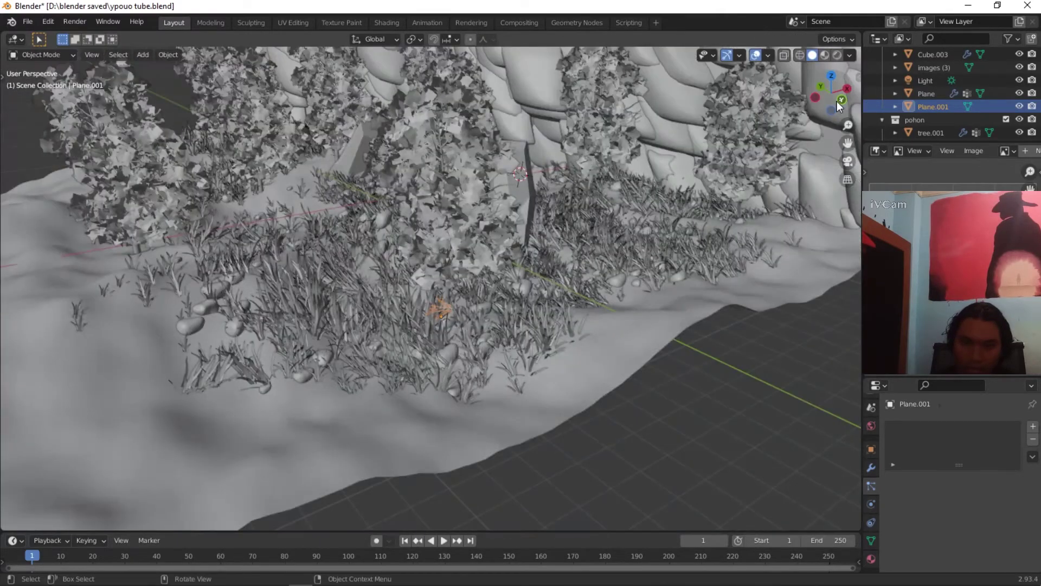
Step: Set the emission number of the ground plane's grass particles to 200
key(ctrl+KP_3)
middle_drag(521, 266, 599, 255)
scroll(600, 255, up, 5)
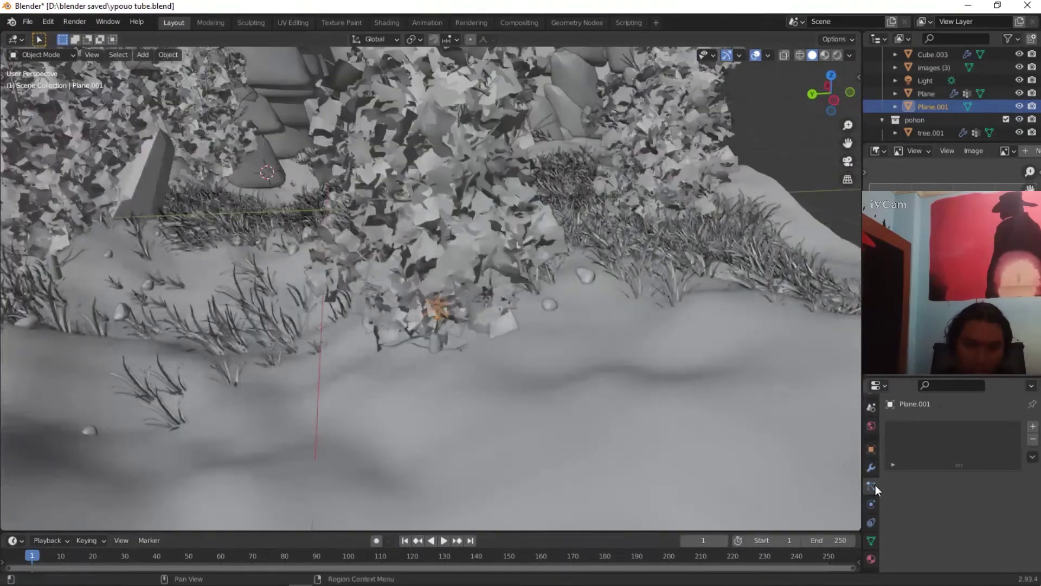
click(926, 93)
scroll(994, 534, down, 3)
double_click(984, 469)
text(200)
key(Return)
Step: Rotate the source grass mesh freely with trackball rotation in Edit Mode to reorient the scattered clumps
middle_drag(644, 374, 525, 307)
click(440, 317)
key(Tab)
middle_drag(558, 238, 569, 301)
key(r)
key(r)
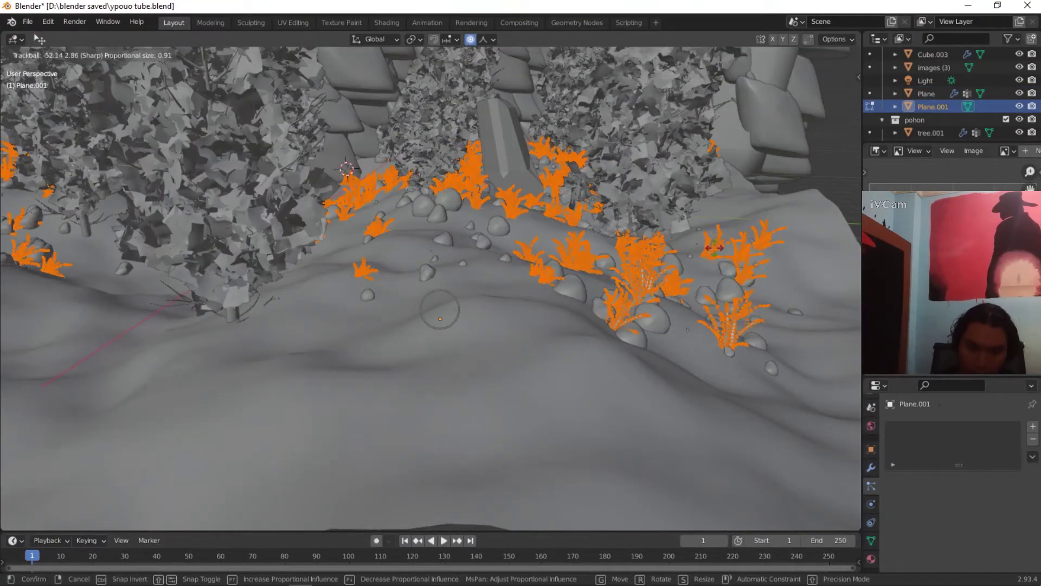
key(Return)
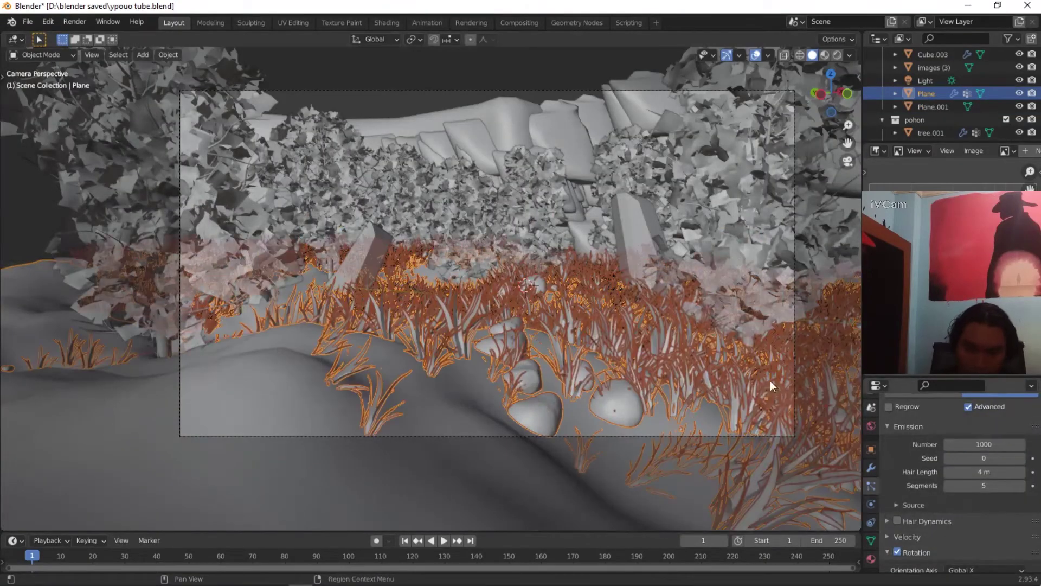
Step: Deselect everything and preview the camera view in Rendered shading
key(alt+a)
scroll(965, 477, down, 6)
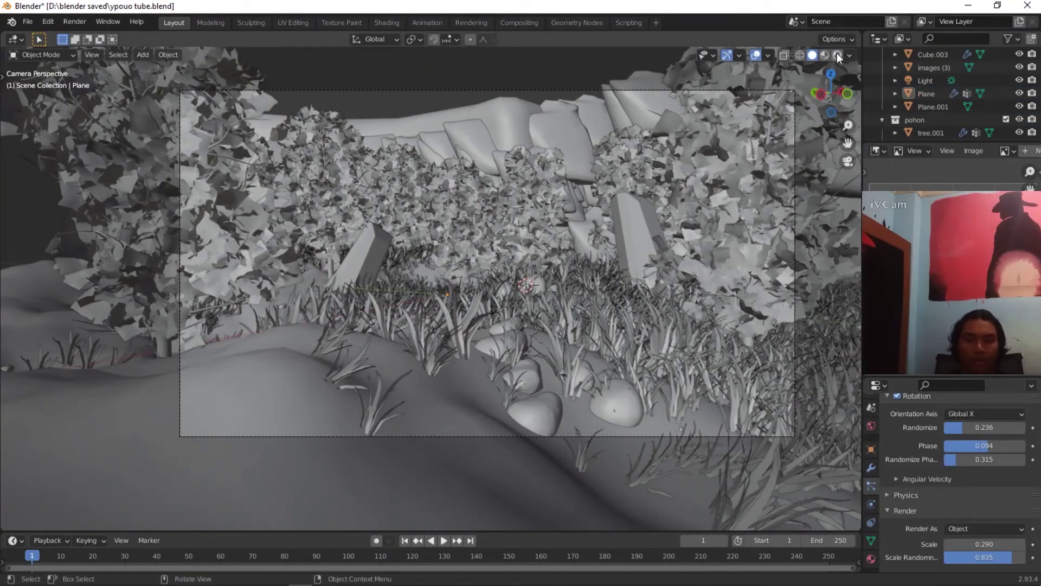
click(837, 55)
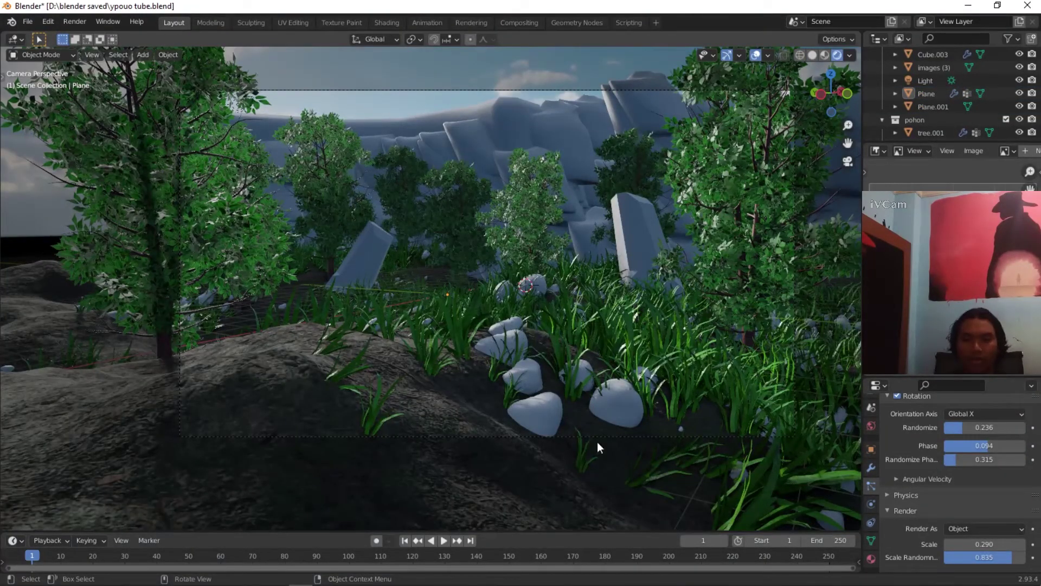
Step: Paint grass weight on the ground plane around the foreground rocks in Weight Paint mode and return to Object Mode
key(z)
click(446, 429)
click(44, 124)
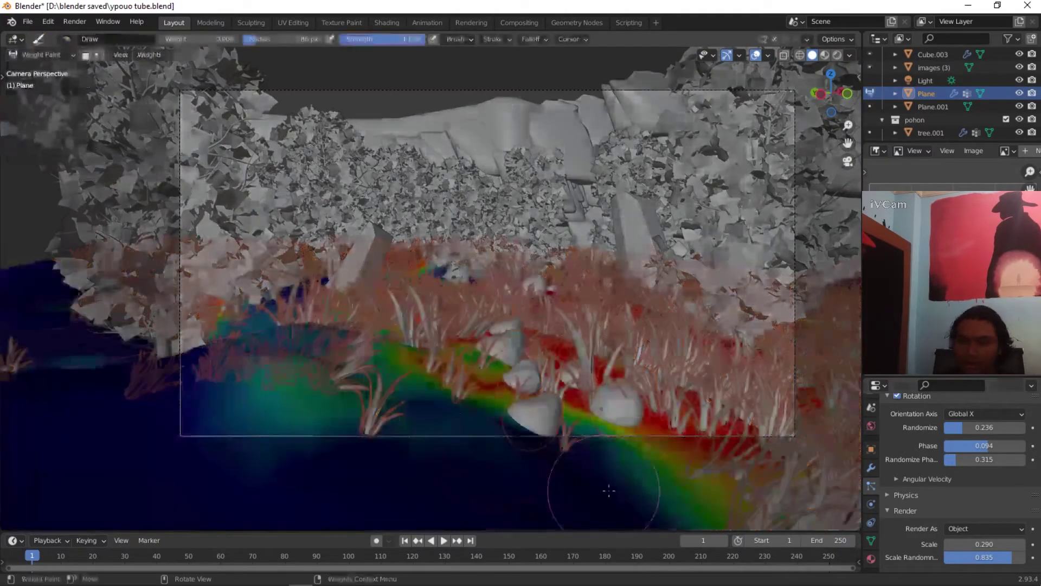
scroll(528, 410, down, 3)
mouse_move(528, 409)
mouse_down()
mouse_move(596, 353)
mouse_move(515, 390)
mouse_up()
scroll(488, 380, up, 3)
click(41, 54)
click(39, 70)
Step: Preview the extended grass in Rendered shading and return the viewport to Solid shading
scroll(722, 134, up, 1)
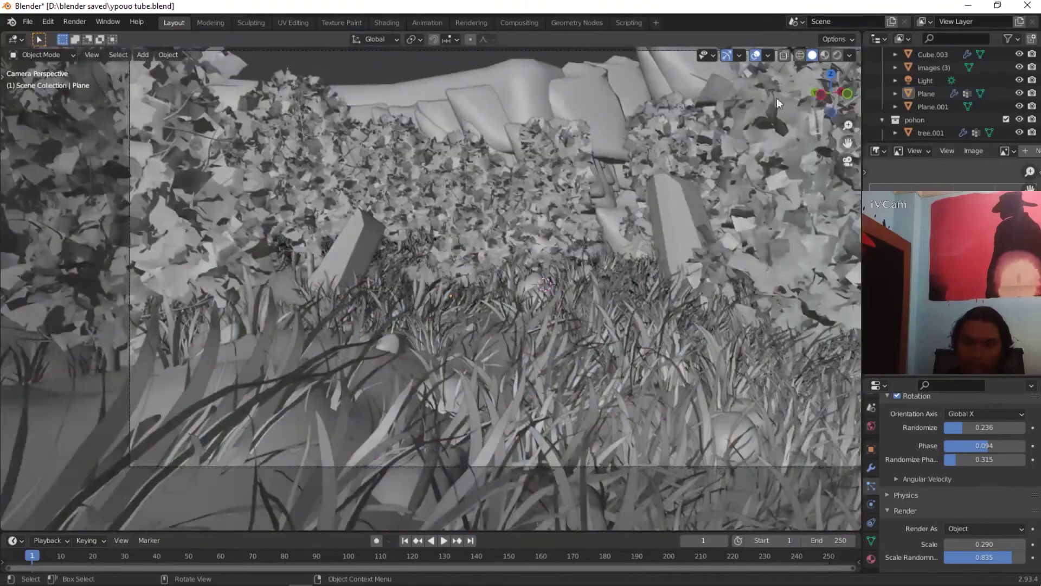
click(837, 54)
click(811, 55)
Step: Set the emission number of the ground plane's grass particles to 100
mouse_move(488, 282)
middle_down()
mouse_move(473, 338)
mouse_move(516, 414)
mouse_move(485, 426)
mouse_move(477, 336)
middle_up()
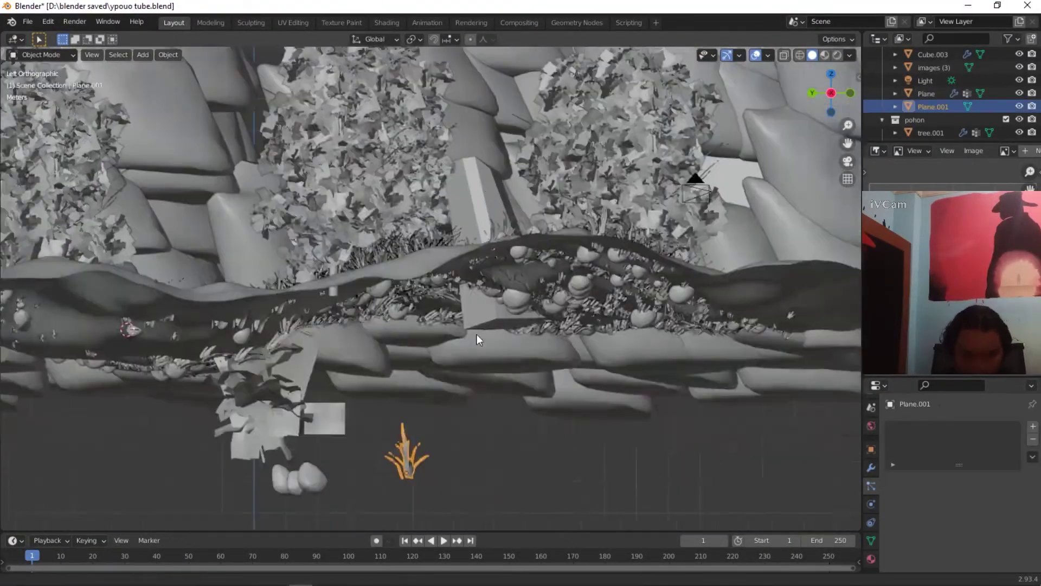
scroll(477, 337, up, 2)
click(926, 94)
key(Return)
Step: Rotate the source grass mesh below the ground with trackball rotation in Edit Mode, working from the left view
scroll(372, 494, down, 2)
shift+middle_drag(372, 494, 369, 409)
click(379, 406)
scroll(423, 393, up, 3)
key(Tab)
key(r)
key(r)
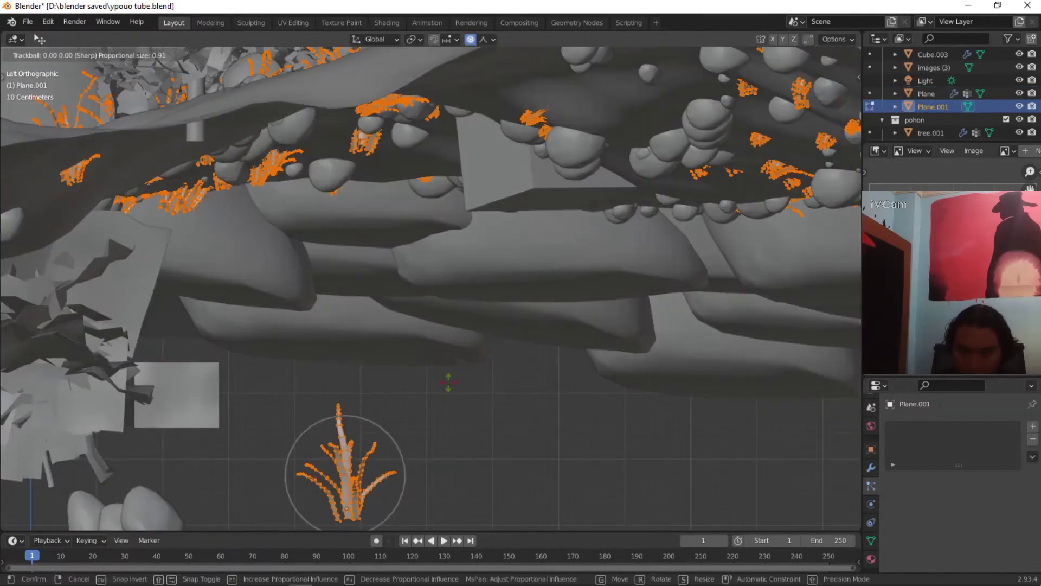
click(445, 415)
Step: Rotate the source grass mesh with trackball rotation while watching the scattered clumps in the camera view, and leave Edit Mode
key(KP_0)
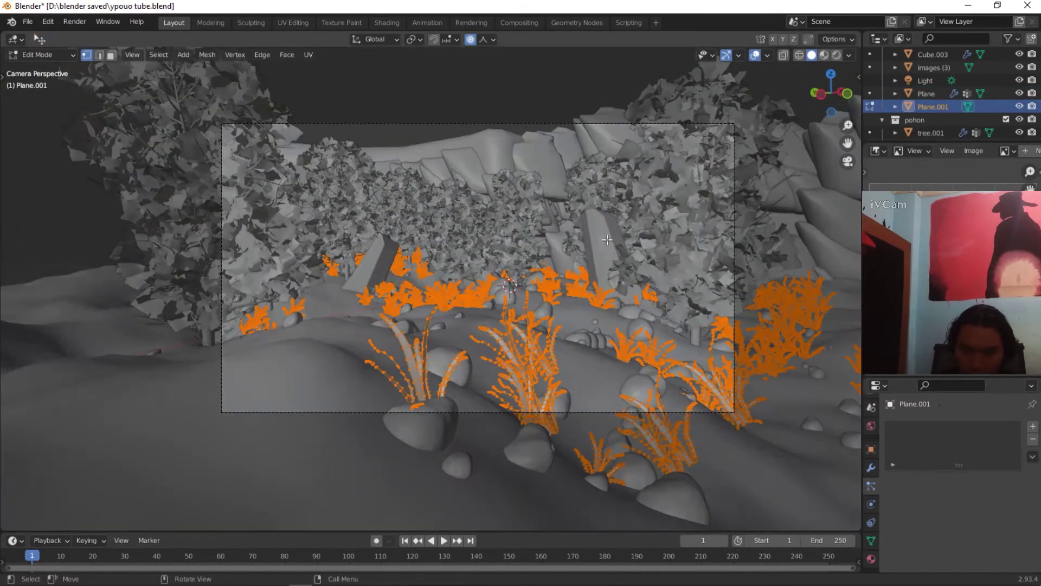
key(r)
key(r)
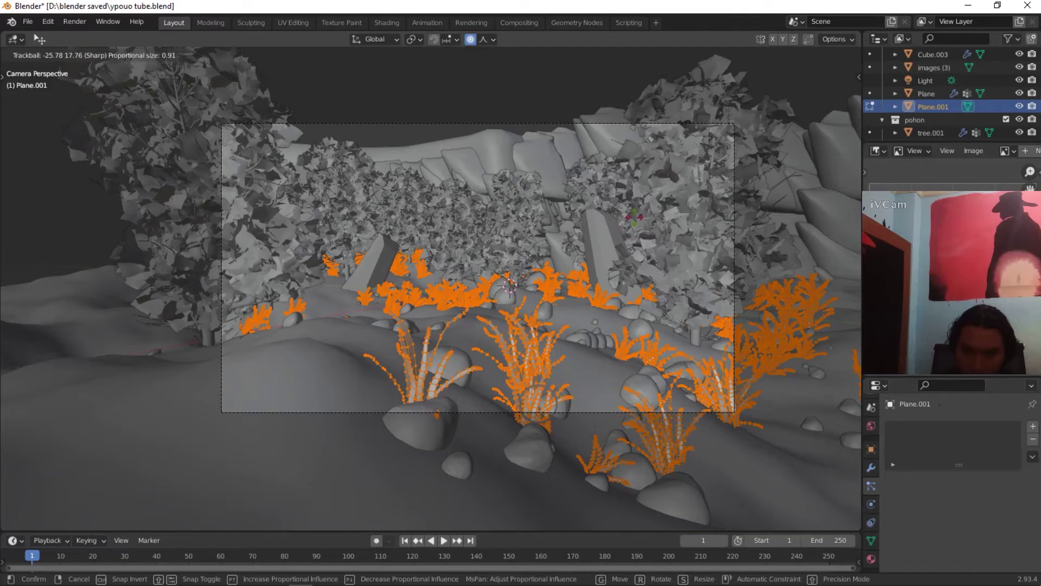
click(516, 123)
key(Tab)
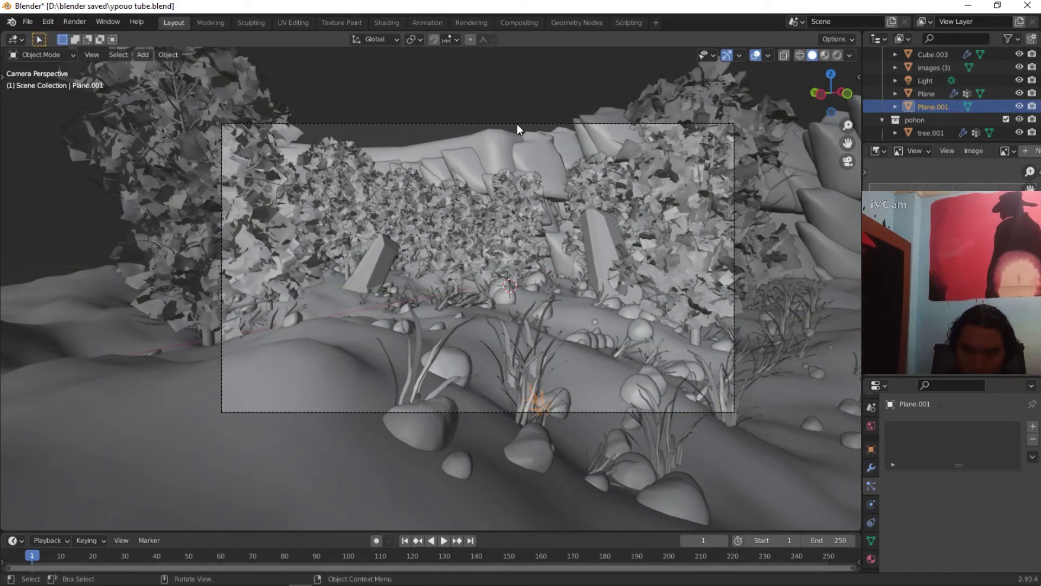
Step: Go back to editing the source grass mesh, rotate it with trackball rotation from the back view, and return to the camera view
key(ctrl+z)
click(821, 94)
key(r)
key(r)
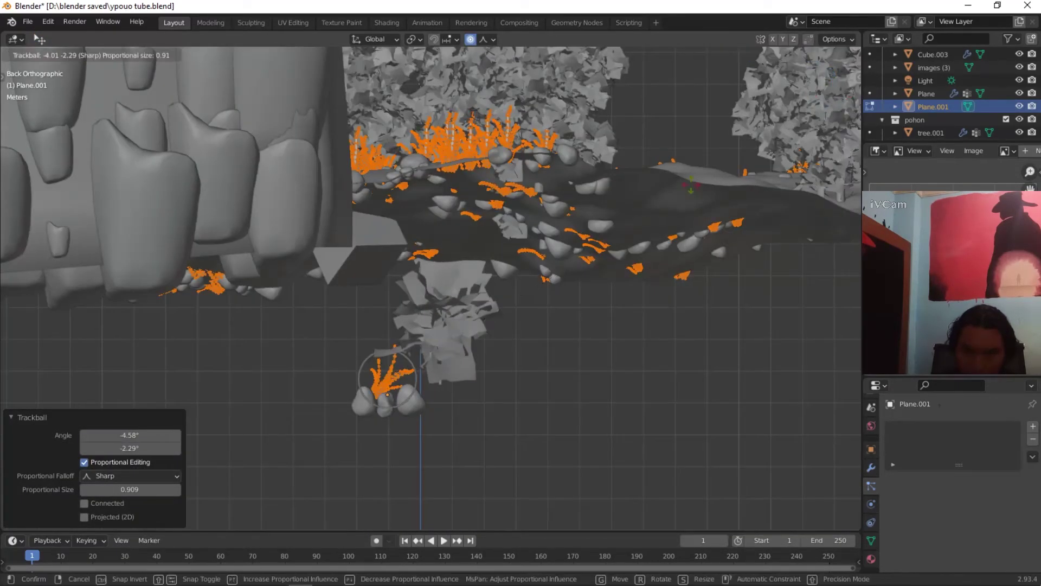
click(502, 347)
key(Tab)
key(KP_0)
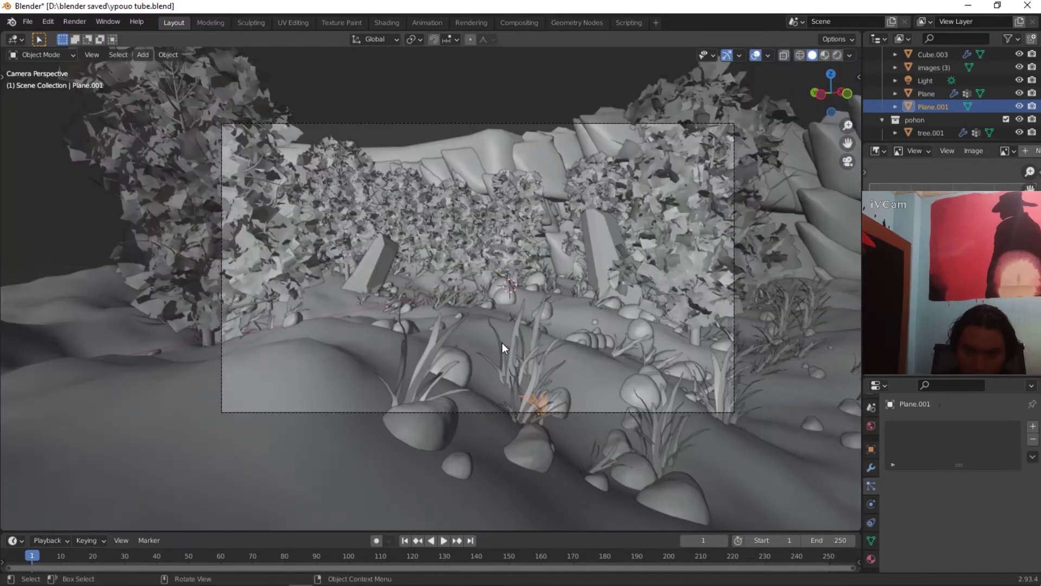
Step: Set the ground plane's grass particle rotation to Orientation Axis Velocity / Hair with a Phase of -1.000
click(504, 348)
scroll(994, 442, down, 10)
click(994, 441)
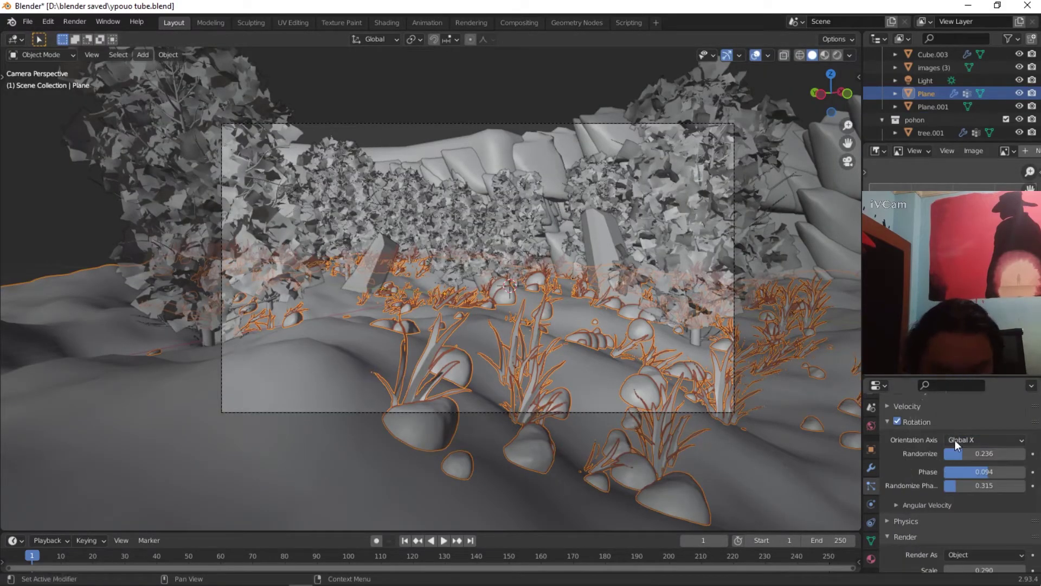
click(984, 467)
click(984, 441)
click(966, 383)
scroll(434, 271, down, 2)
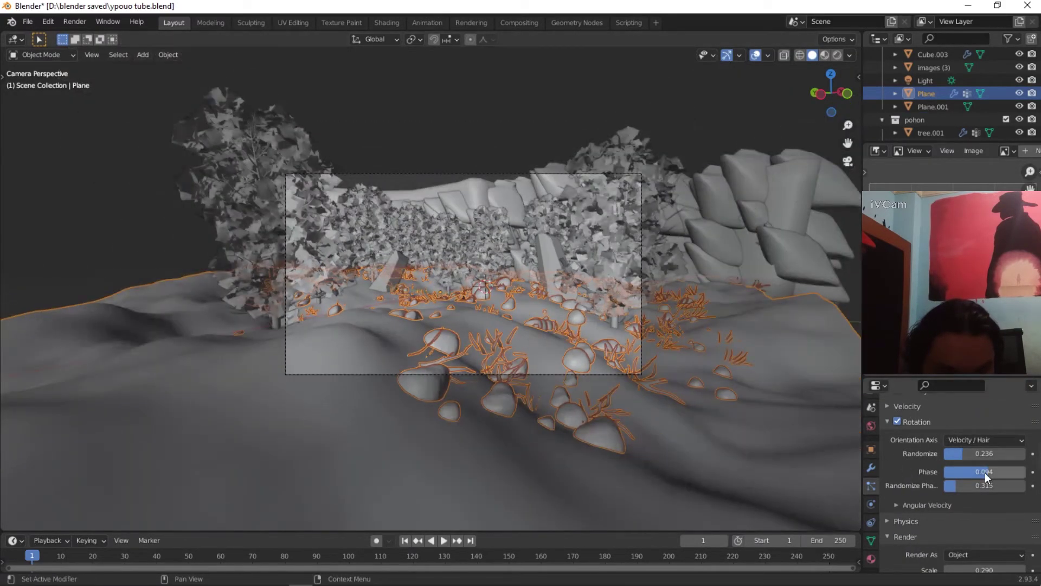
drag(984, 471, 946, 471)
Step: In the left view, rotate the source grass mesh in Edit Mode and move it about 0.30 m in Y and -0.17 m in Z
key(ctrl+KP_3)
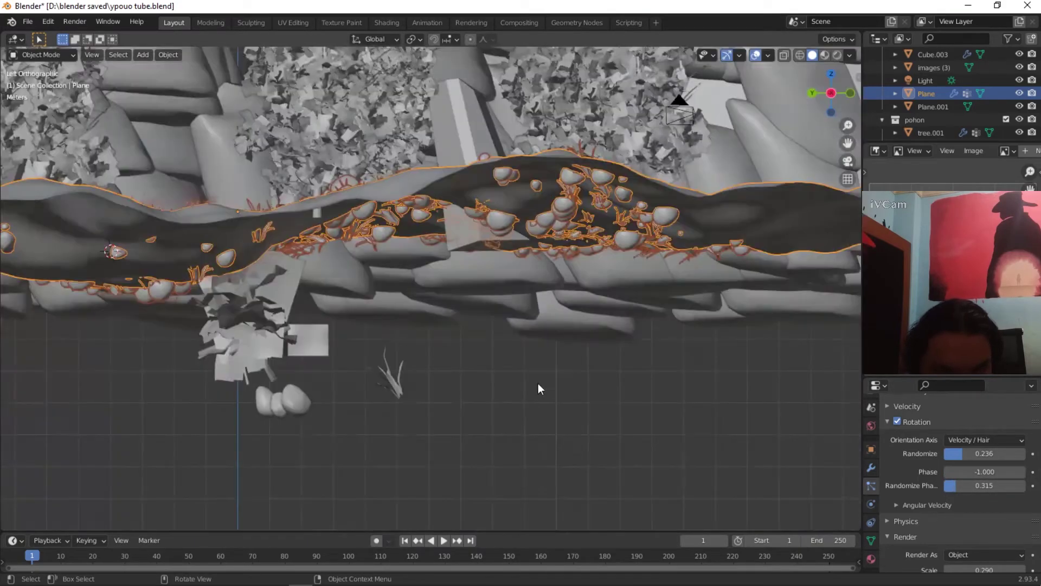
click(389, 380)
scroll(389, 380, up, 3)
key(Tab)
key(g)
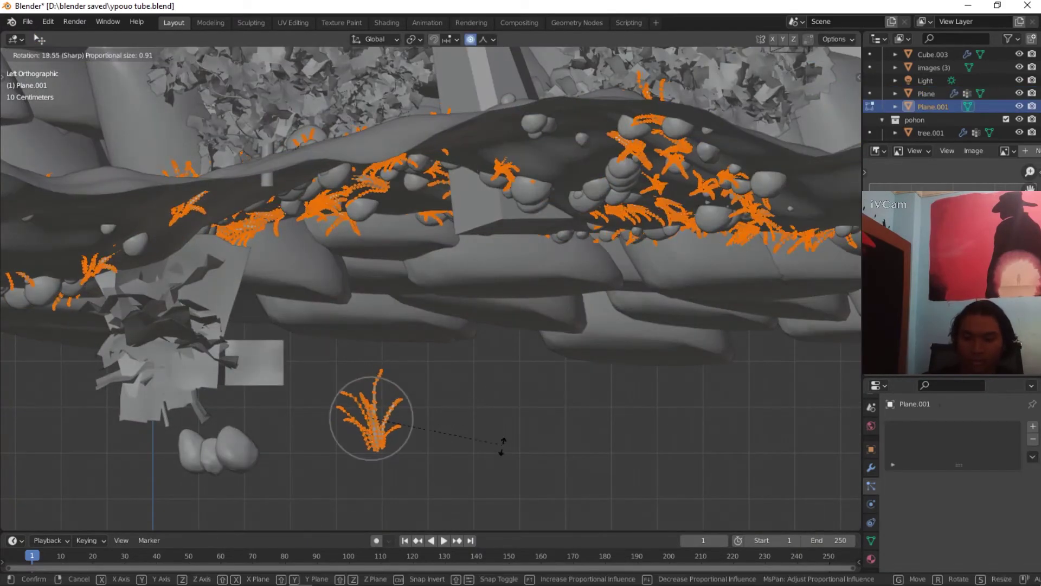
click(490, 474)
key(g)
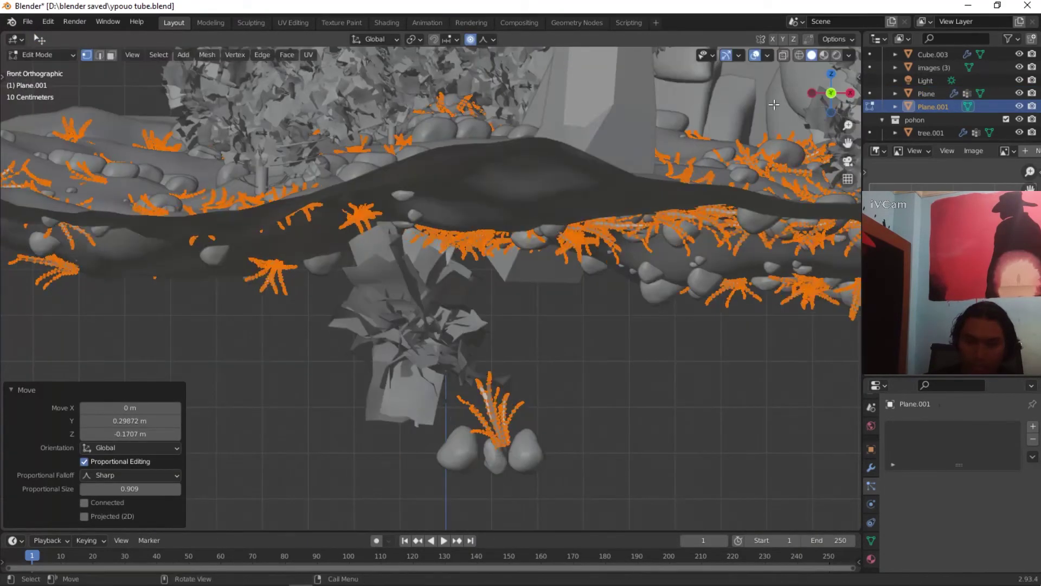
click(488, 477)
Step: Rotate the source grass mesh in the front view, exit Edit Mode and return to the camera view
key(r)
click(356, 372)
key(Tab)
key(KP_0)
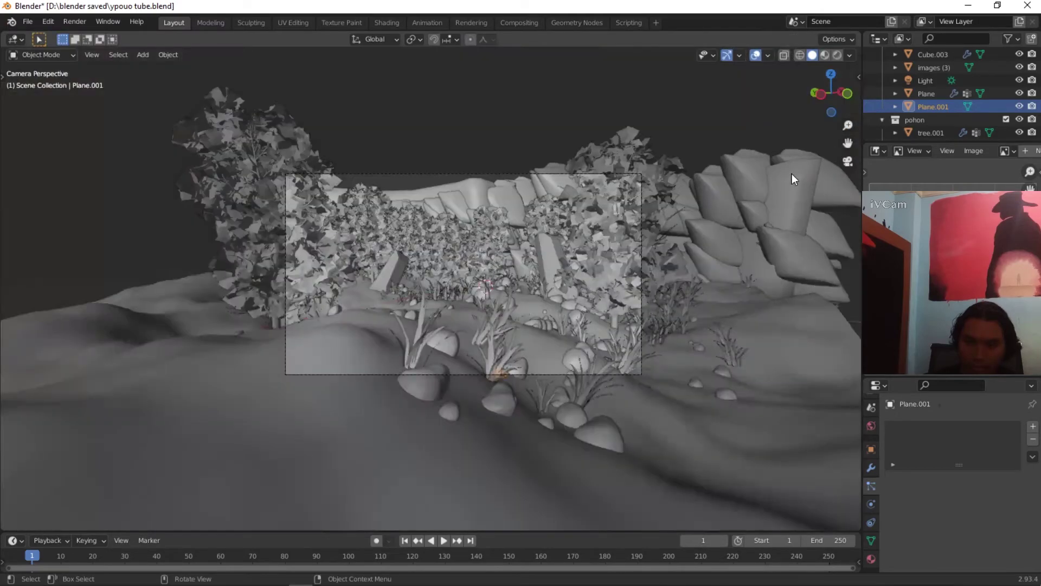
Step: Select the ground plane and set its grass particle emission number to 1000
scroll(532, 337, up, 2)
click(565, 362)
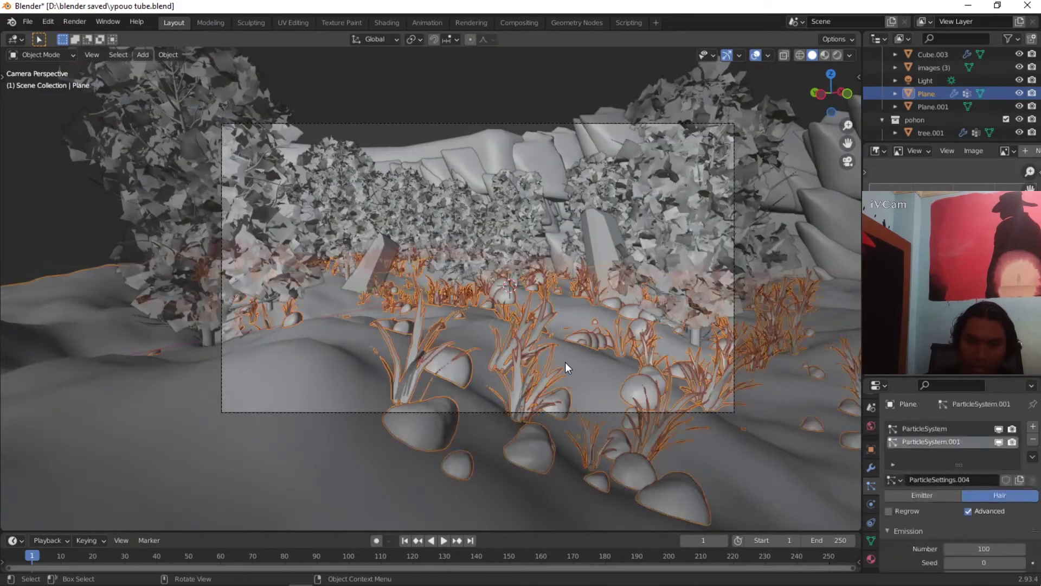
scroll(974, 527, down, 4)
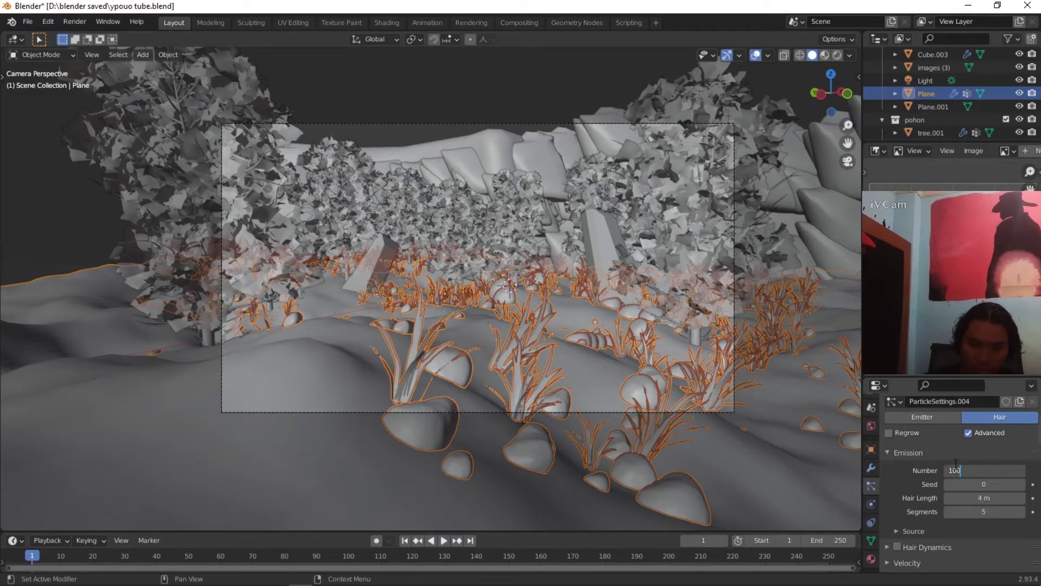
key(Return)
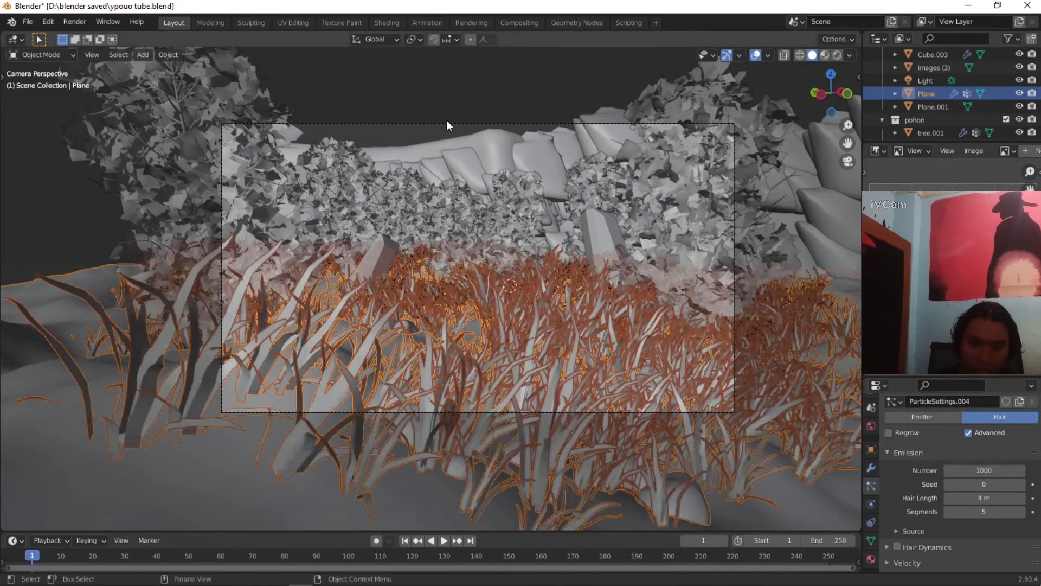
Step: Set the grass particles' render scale to 0.200 and their emission number to 2000, and deselect the ground plane
scroll(960, 434, down, 10)
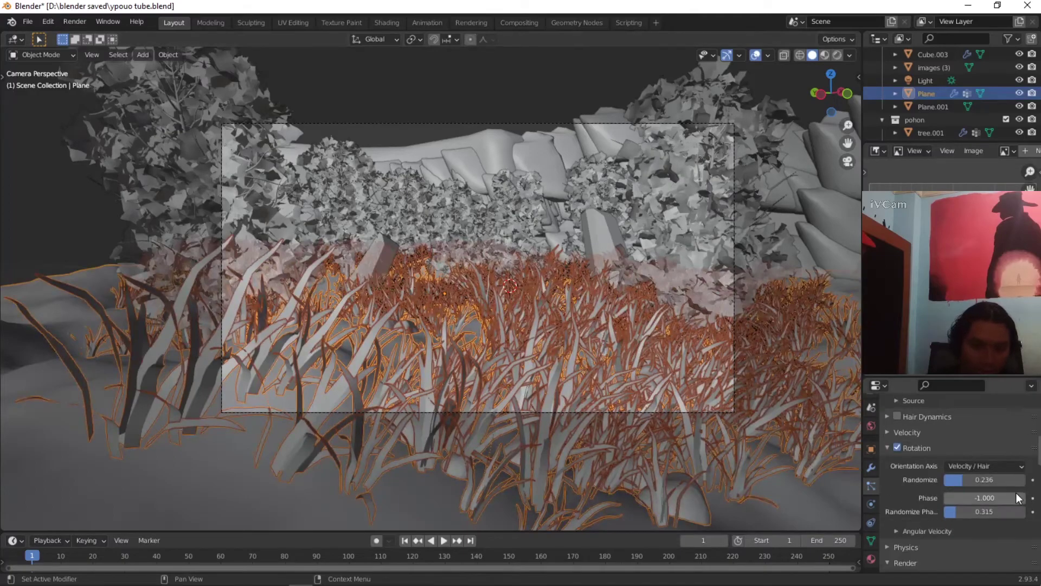
click(949, 466)
click(949, 466)
scroll(970, 451, up, 10)
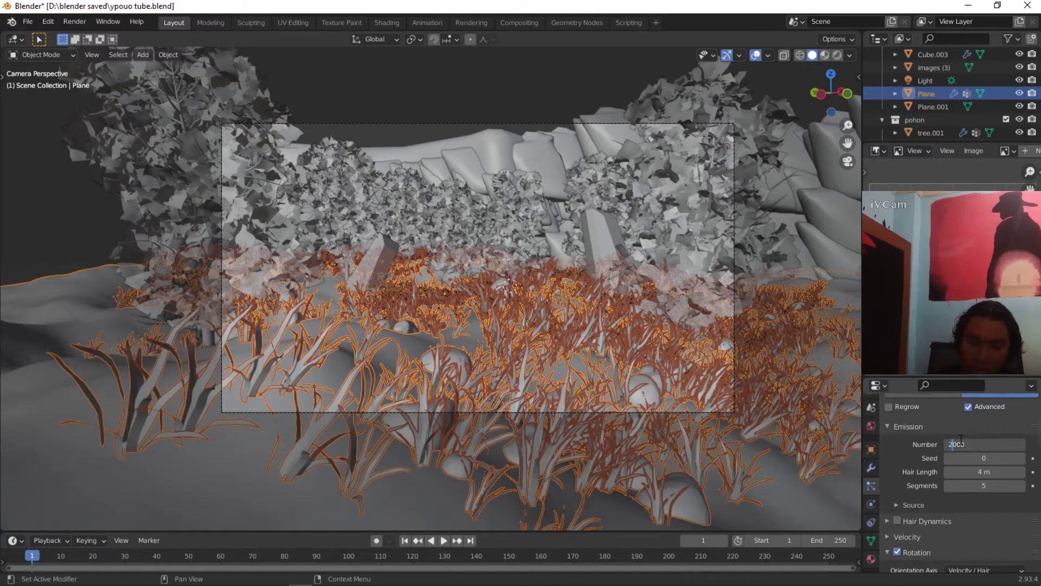
key(Return)
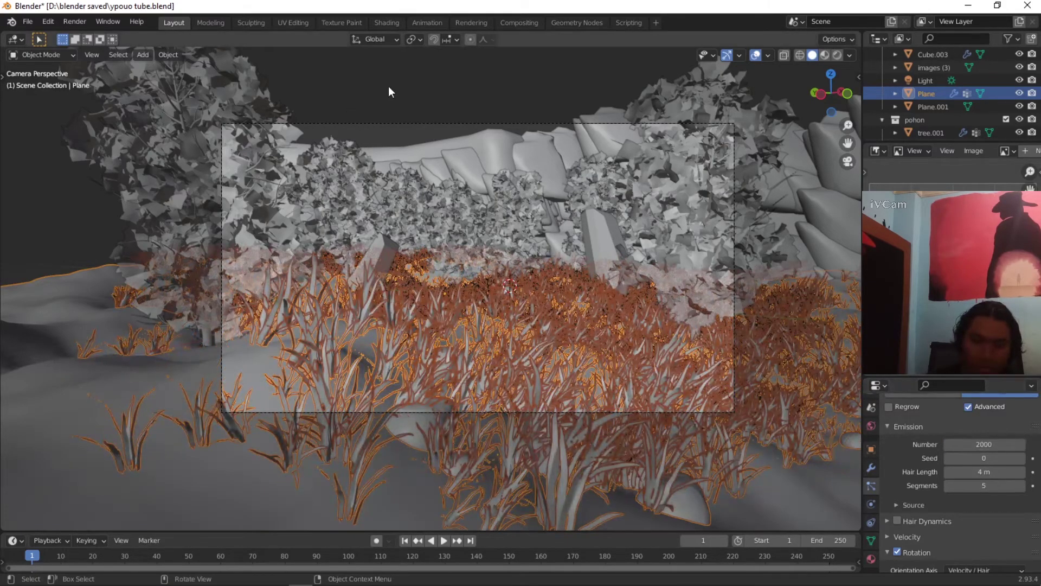
click(437, 74)
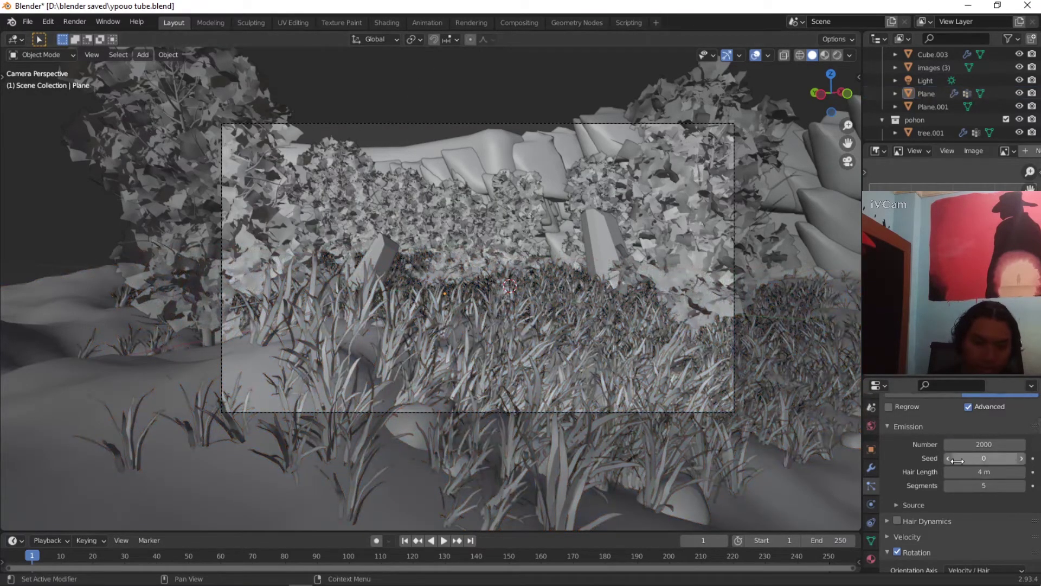
Step: Set the grass particles' render scale to 0.150 and preview the camera view in Rendered shading
scroll(931, 461, down, 10)
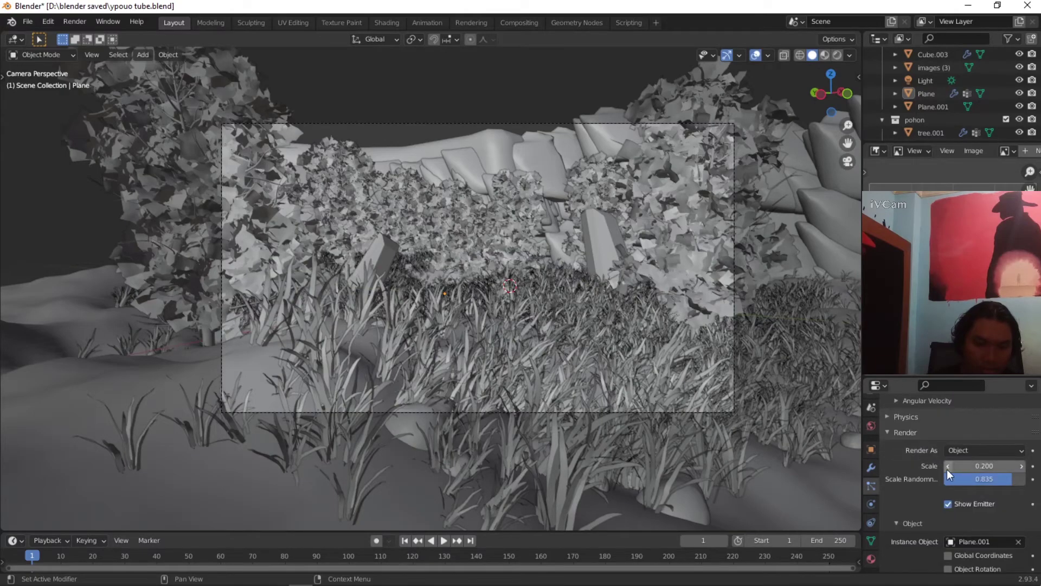
drag(950, 471, 942, 472)
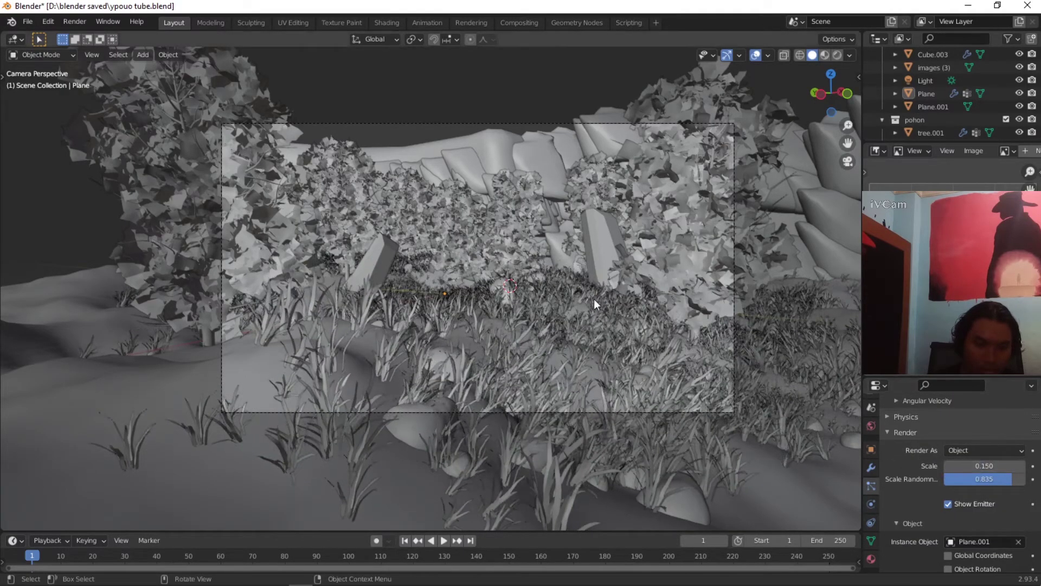
click(838, 55)
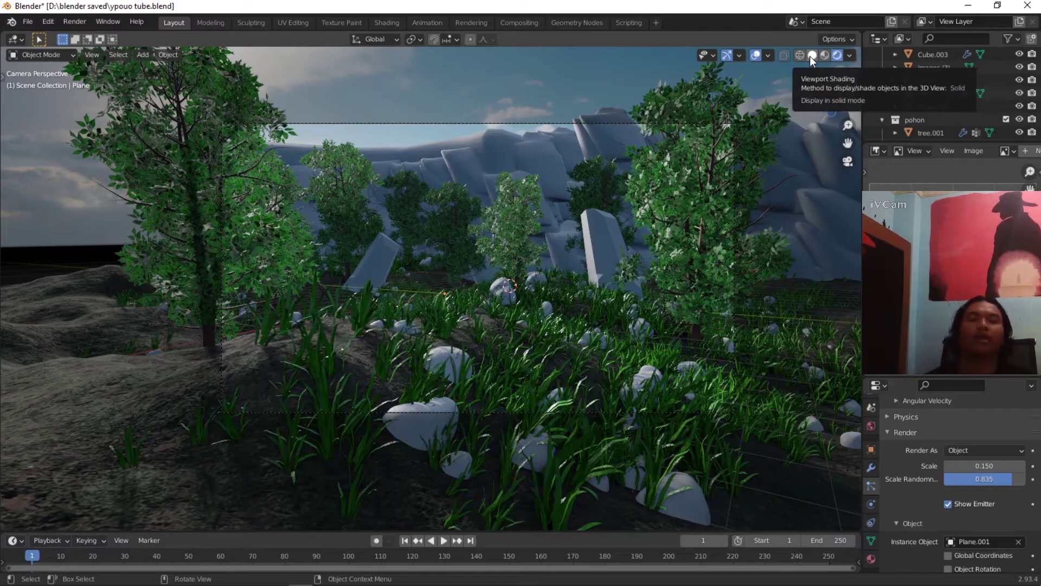
Step: Return to Solid shading, select the three source rocks below the ground, and hide all other objects
click(812, 56)
middle_drag(525, 295, 463, 298)
click(459, 302)
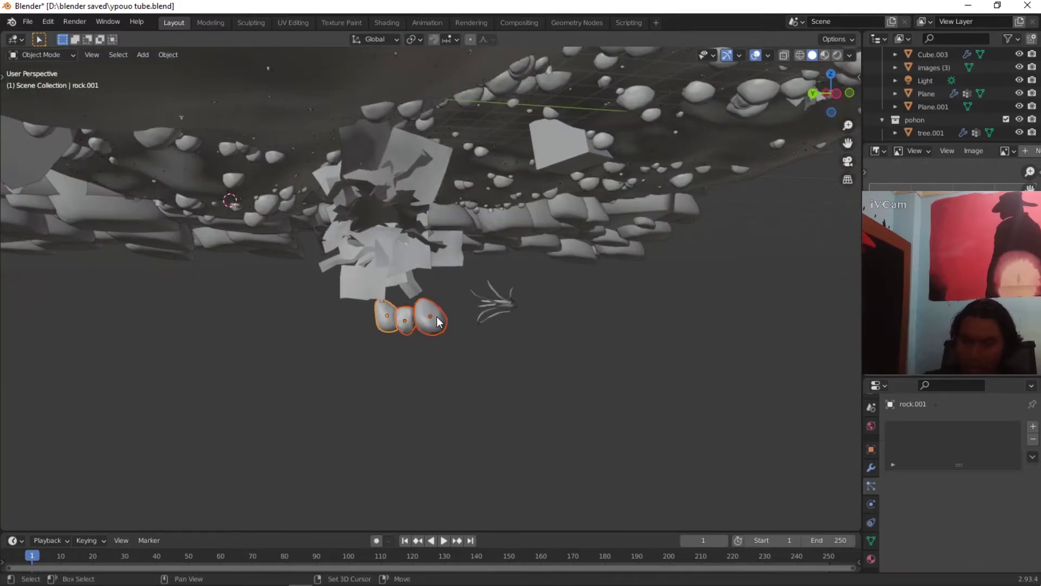
key(shift+h)
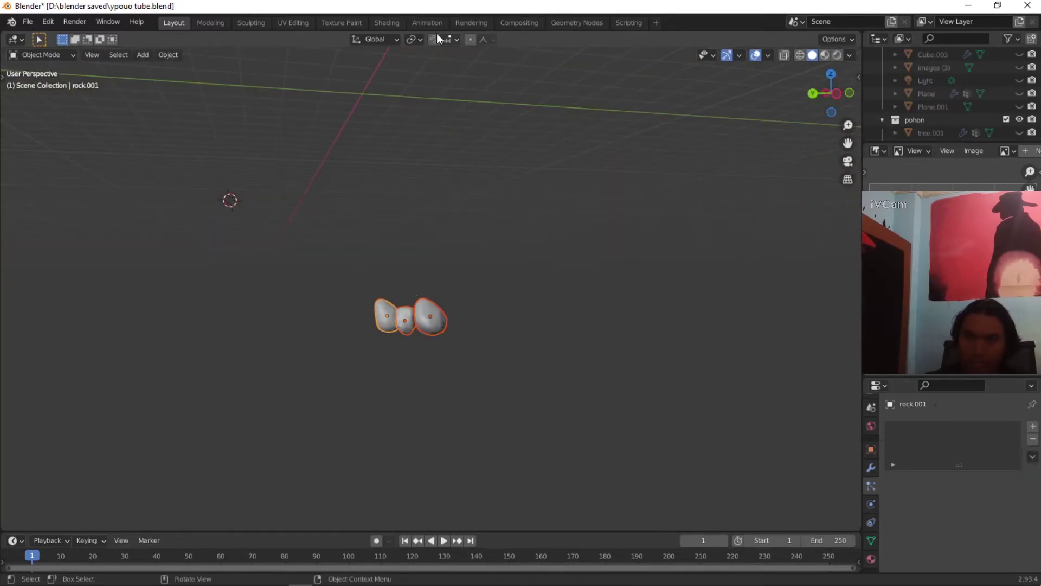
Step: Switch to the Shading workspace and frame the three isolated rocks together with the nodes of Material.004
click(392, 23)
middle_drag(360, 170, 523, 347)
click(522, 347)
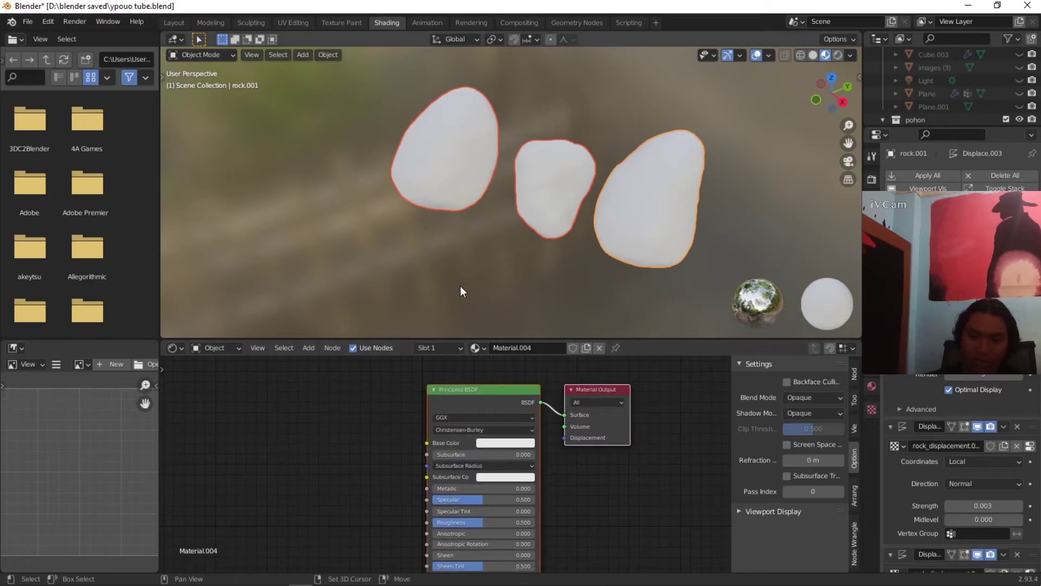
shift+middle_drag(463, 282, 452, 265)
click(452, 262)
middle_drag(491, 439, 485, 415)
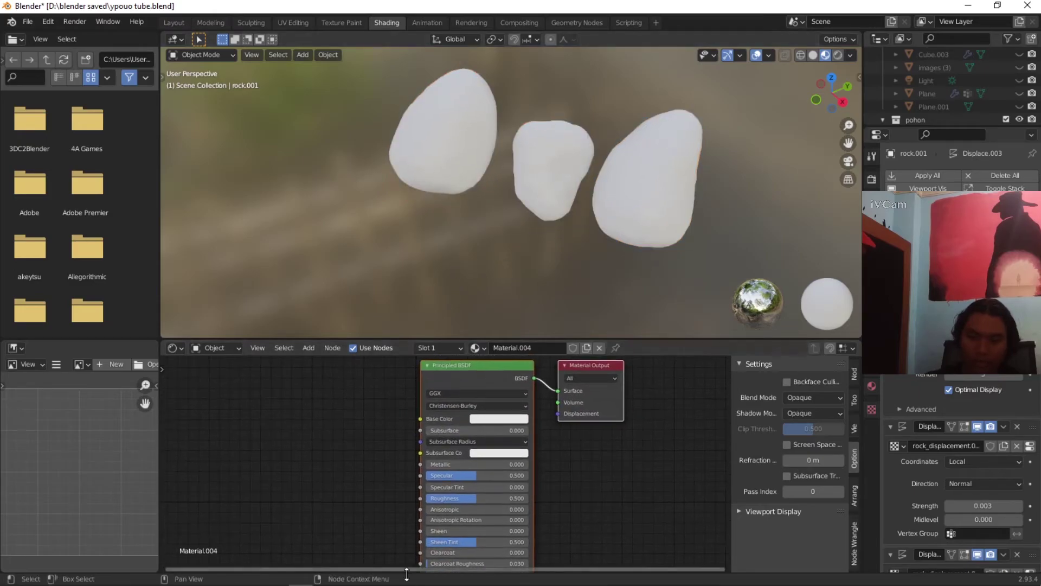
Step: Add an Image Texture node beside the Principled BSDF node in Material.004
click(308, 348)
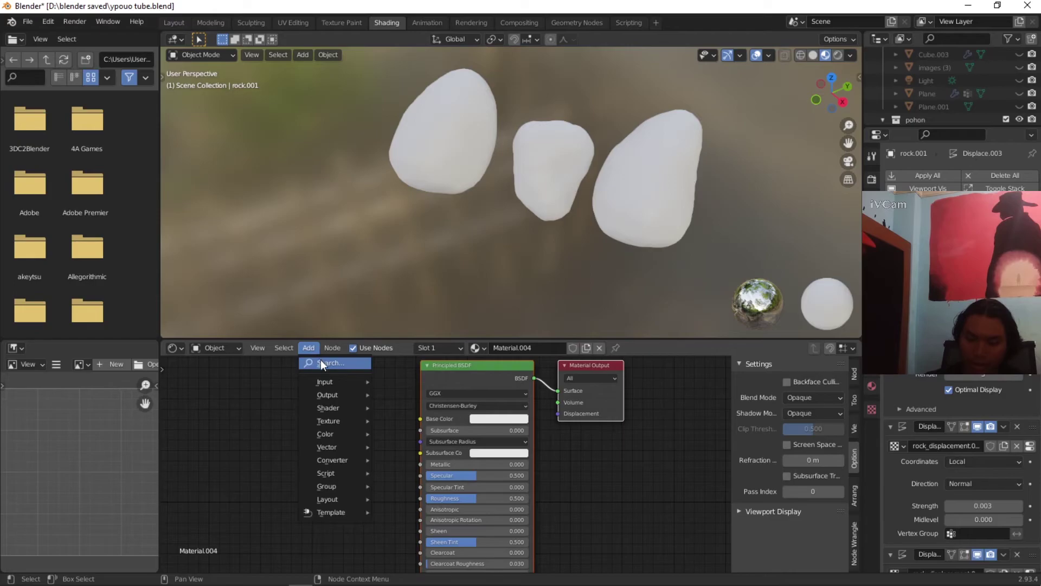
click(321, 362)
text(image)
key(Return)
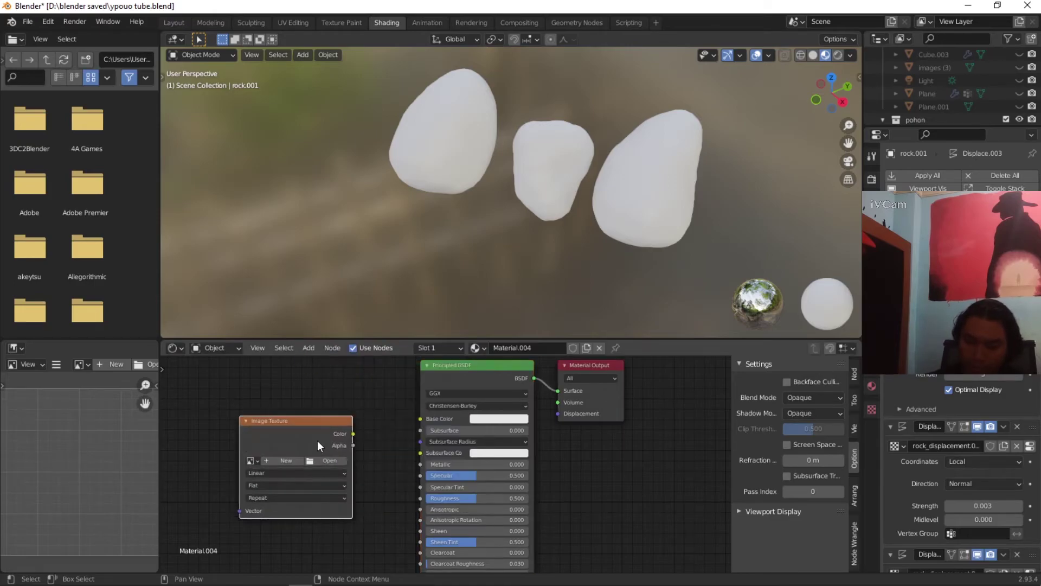
click(310, 440)
Step: Start opening an image for the Image Texture node and browse to the texture folder inside Titip on drive F
click(311, 467)
scroll(583, 276, down, 5)
double_click(602, 306)
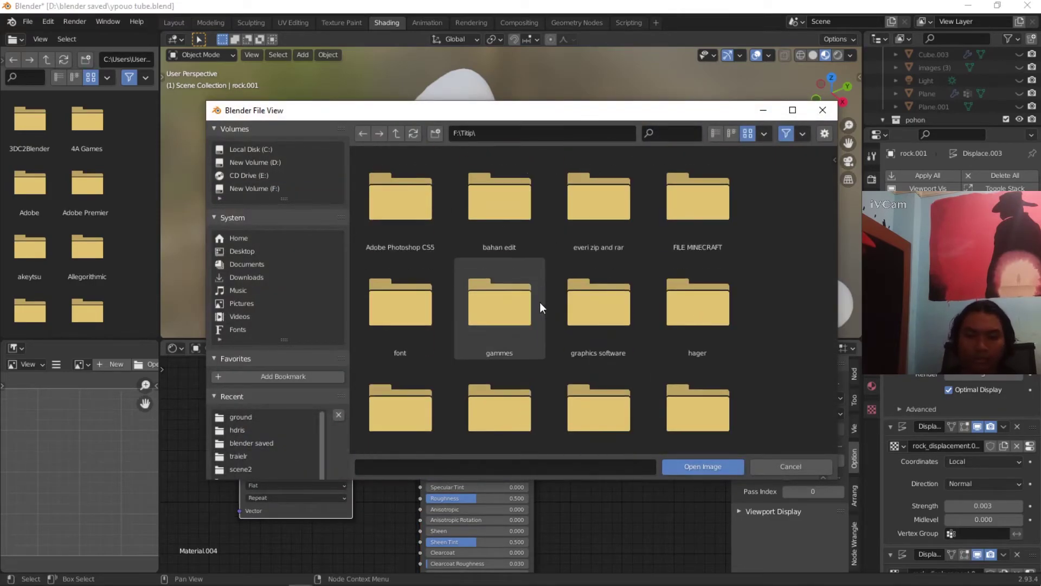
double_click(540, 302)
double_click(684, 229)
scroll(512, 327, down, 2)
scroll(512, 327, down, 2)
scroll(633, 349, up, 2)
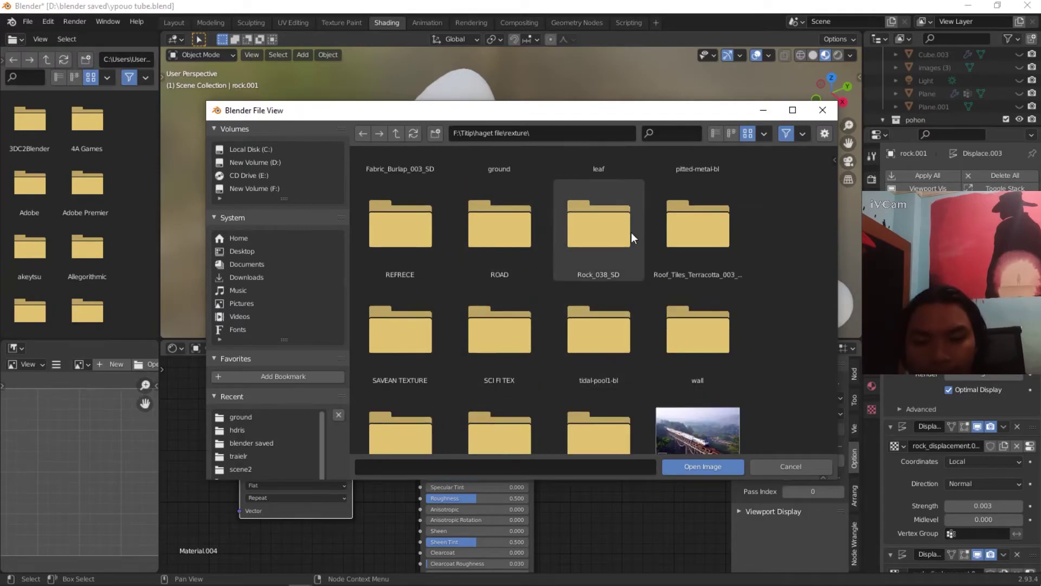
Step: Load mossy_rock_diff_2k.png into the Image Texture node and connect its Color output to the rock shader's Base Color
double_click(600, 233)
double_click(400, 195)
click(366, 134)
double_click(485, 200)
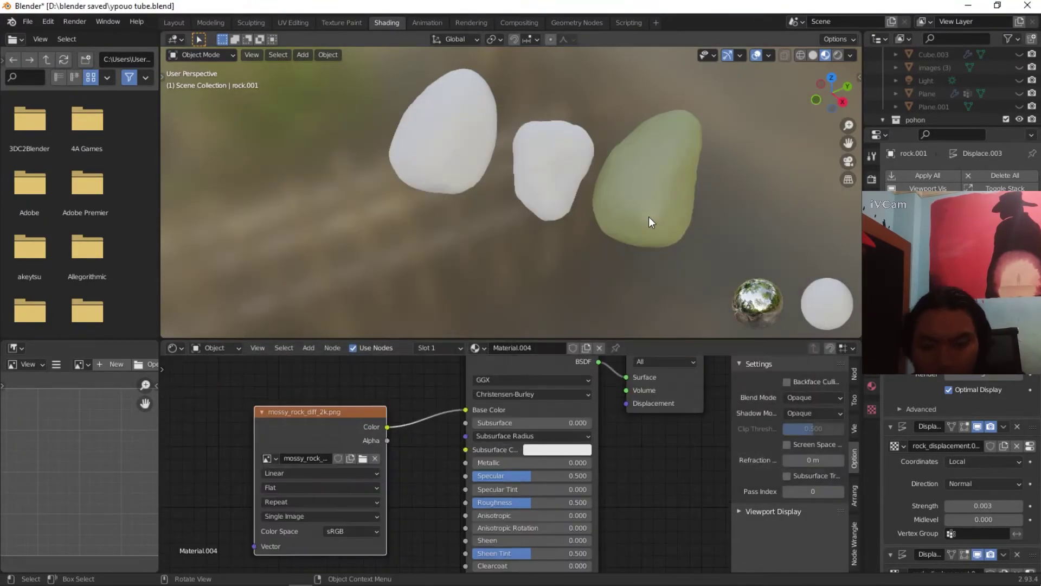
Step: Enter Edit Mode on the textured rock and scale its mesh
key(Tab)
key(s)
click(683, 214)
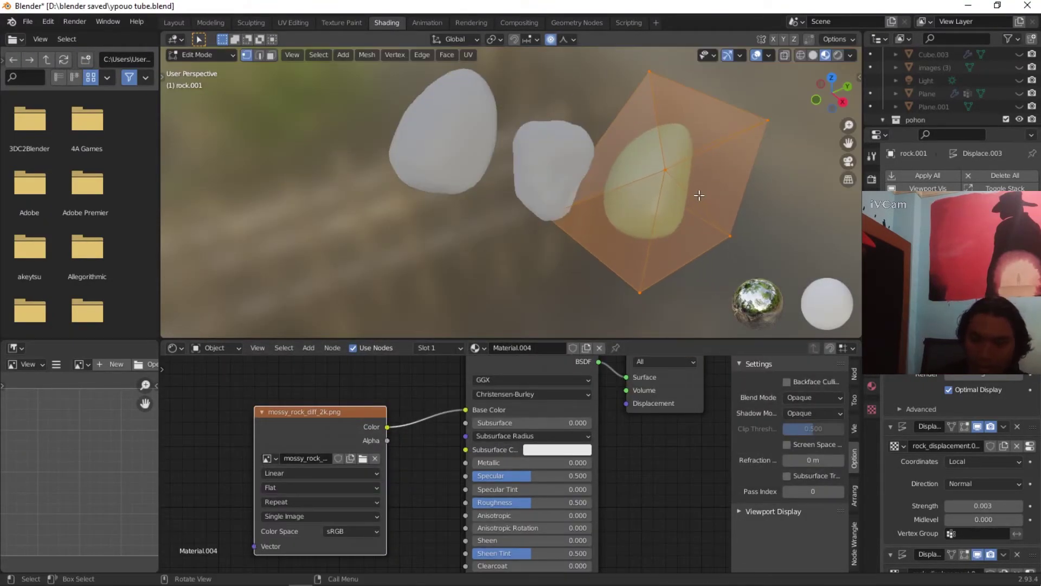
Step: Unwrap the textured rock's whole mesh with Smart UV Project using a 66° angle limit and Correct Aspect
key(Tab)
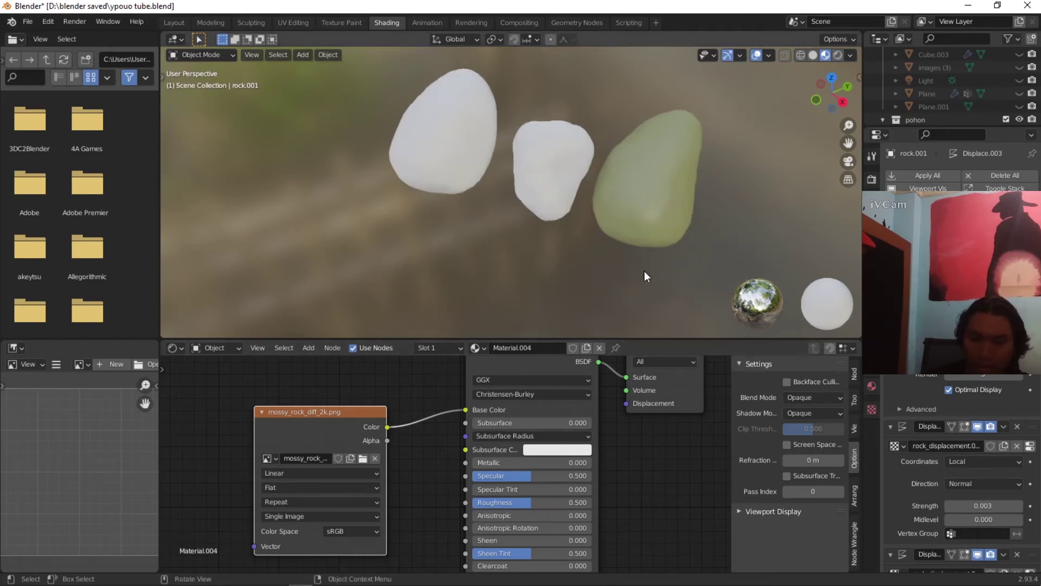
key(Tab)
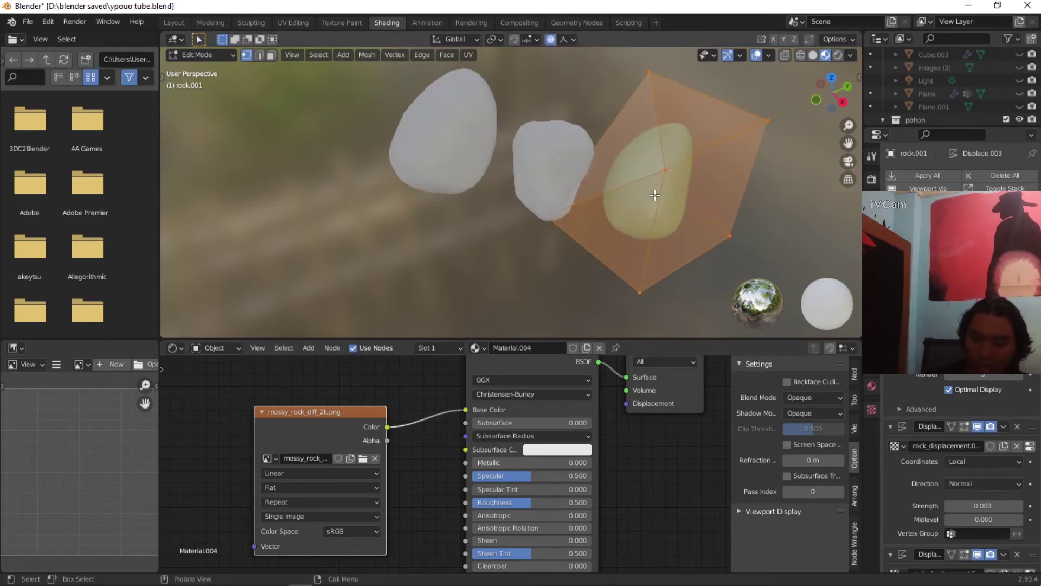
key(u)
click(632, 189)
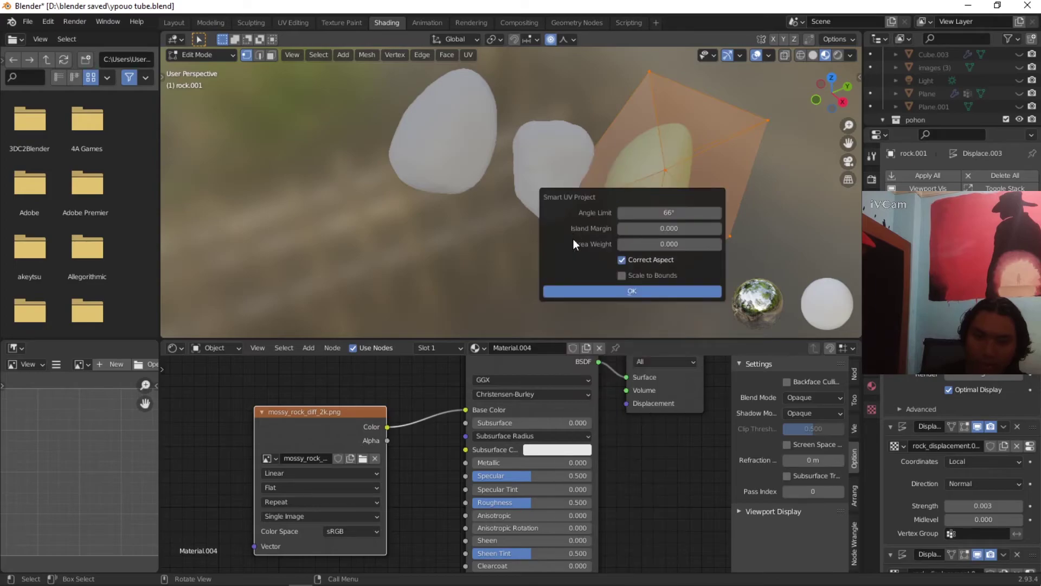
click(612, 292)
key(Tab)
middle_drag(726, 197, 643, 177)
middle_drag(652, 218, 651, 203)
Step: Unwrap the textured rock's whole mesh again with the standard Unwrap method
key(Tab)
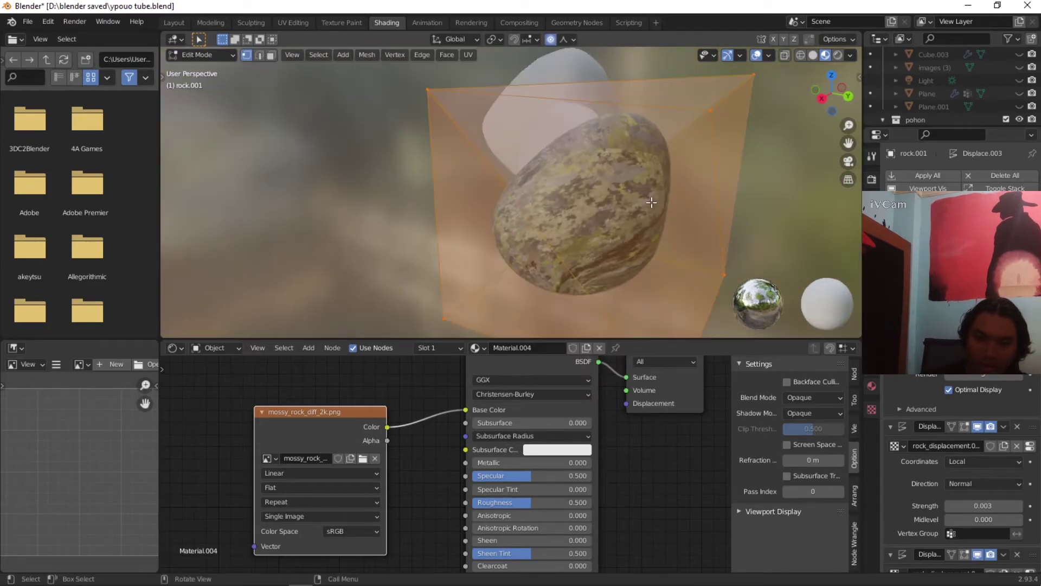
key(Tab)
key(Tab)
key(u)
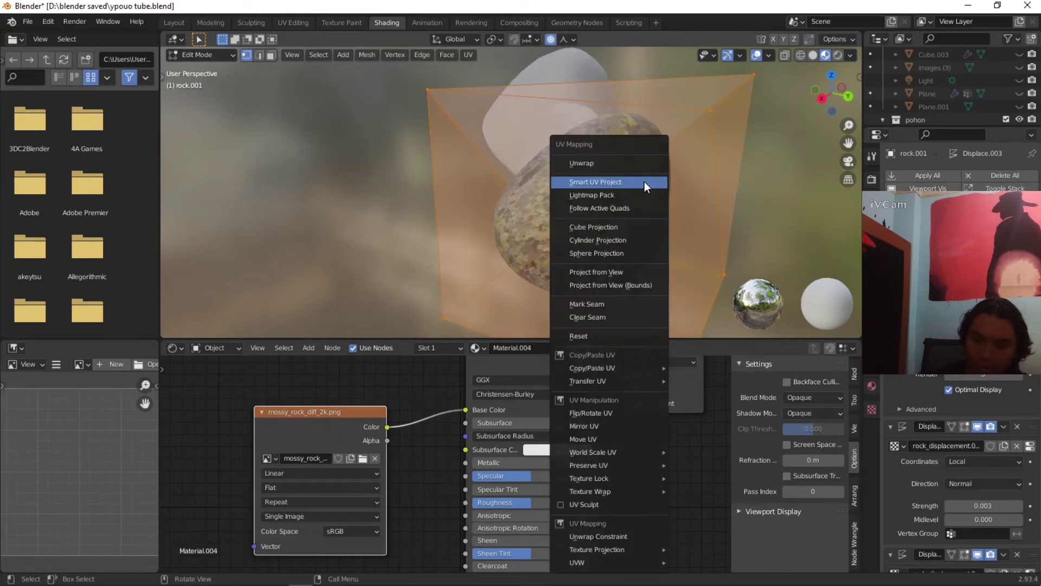
click(644, 163)
key(Tab)
middle_drag(643, 210, 516, 213)
key(Tab)
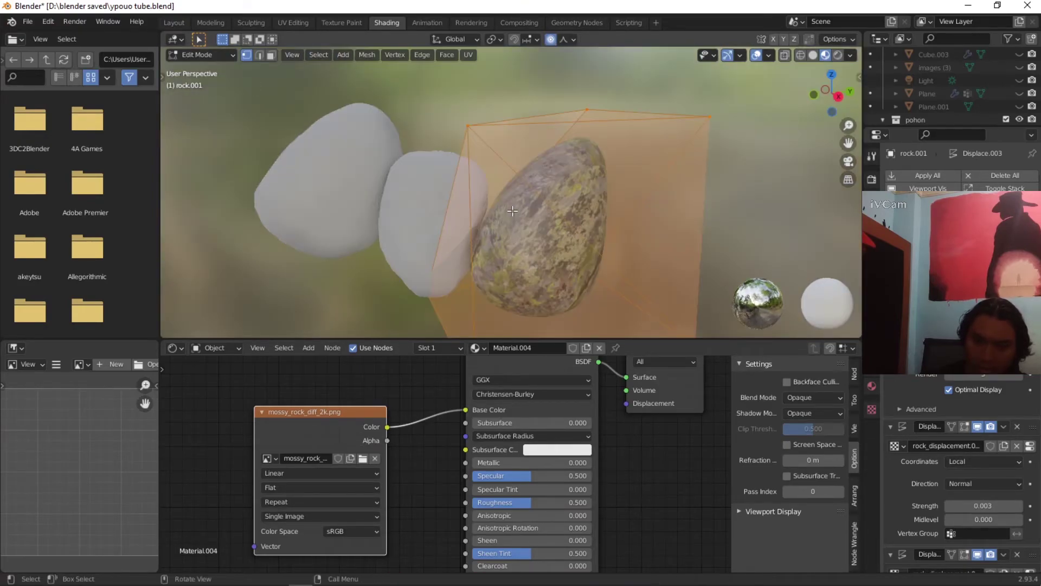
key(u)
click(501, 169)
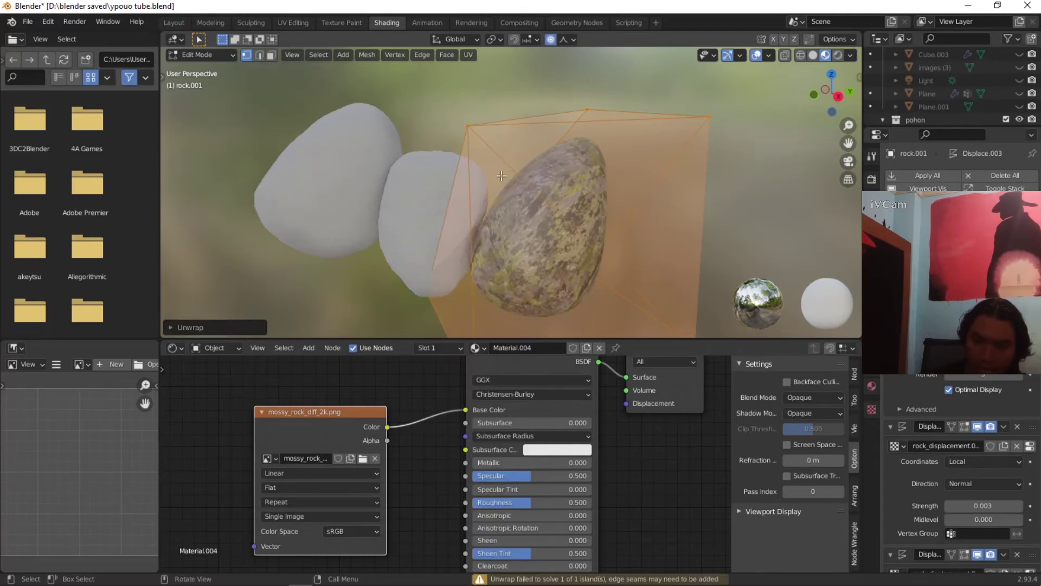
mouse_move(506, 256)
middle_down()
mouse_move(530, 252)
mouse_move(515, 254)
middle_up()
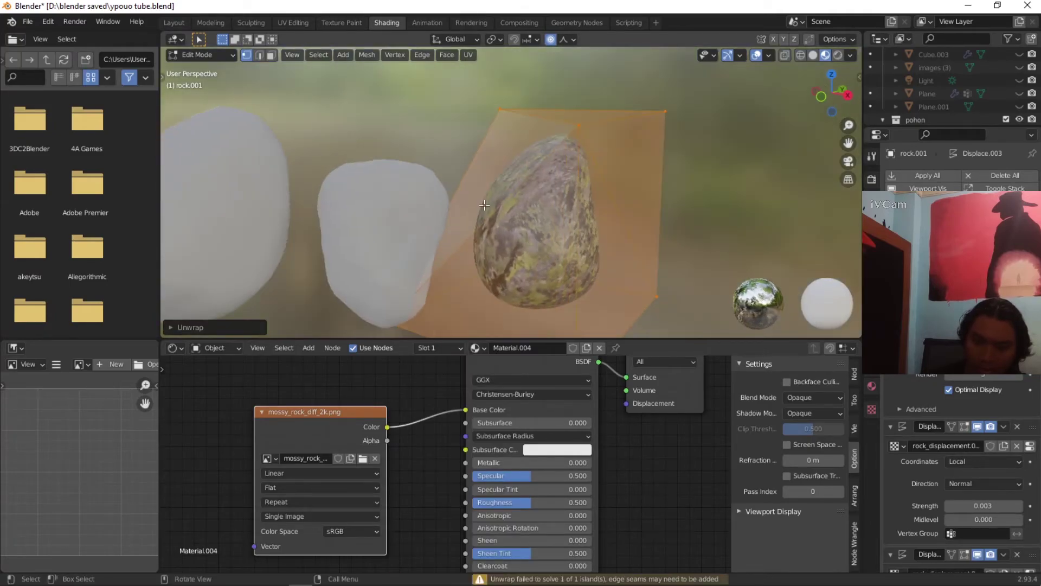
Step: Examine the rock's UV layout over the mossy texture in the UV Editing workspace and return to Shading
click(177, 22)
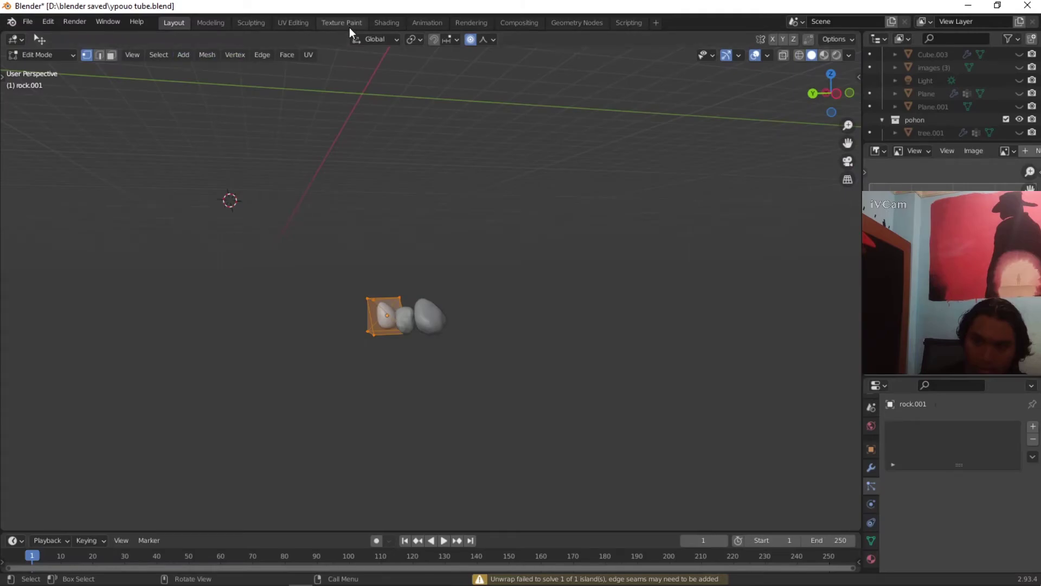
click(293, 23)
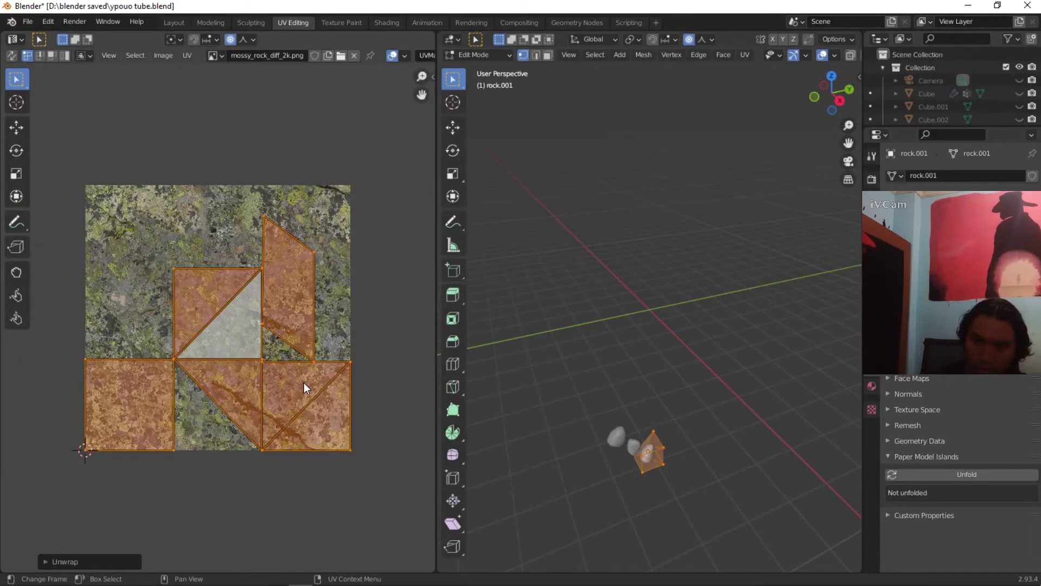
middle_drag(622, 389, 503, 70)
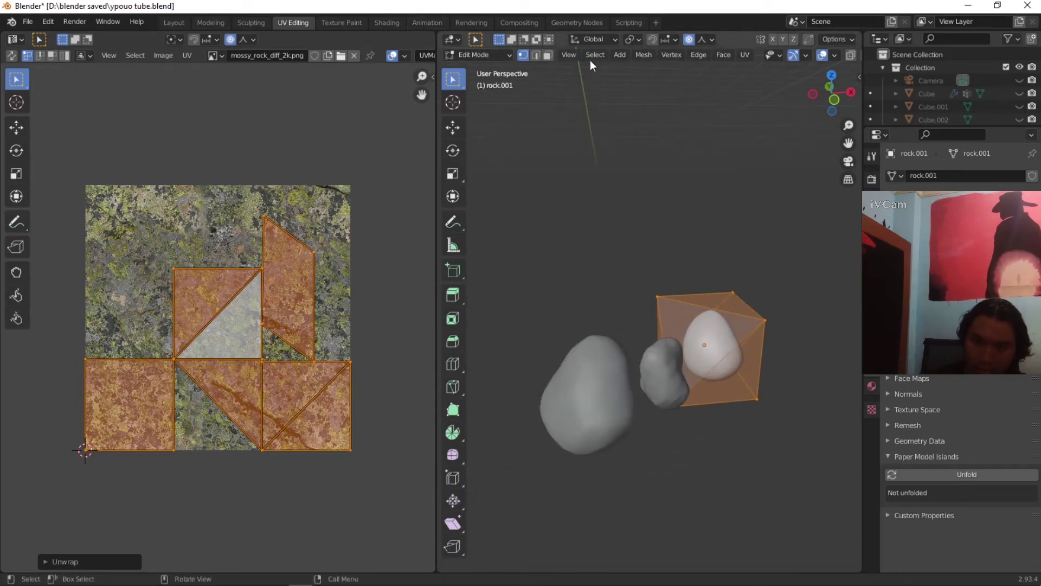
click(174, 20)
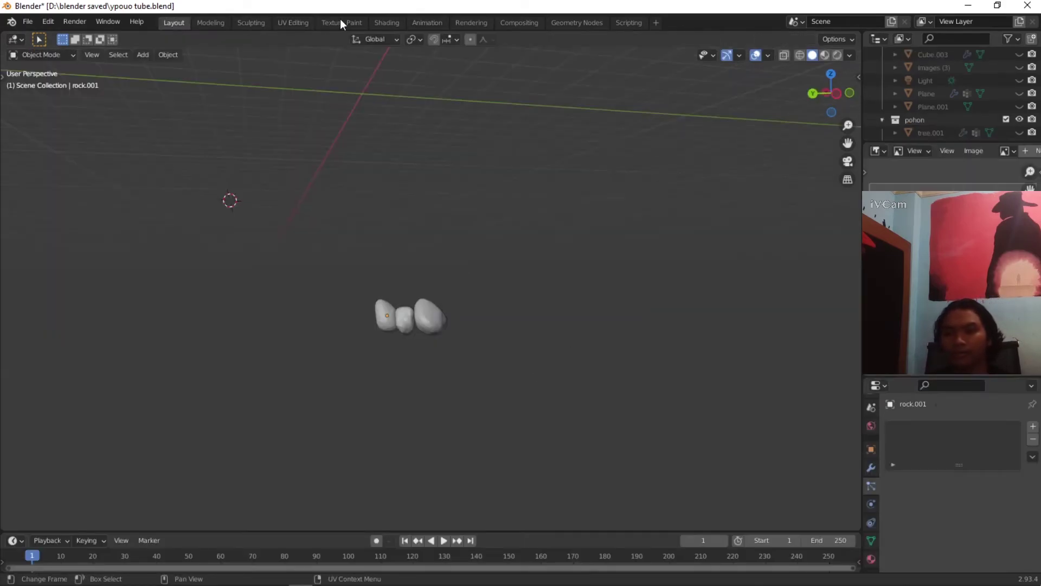
click(379, 22)
middle_drag(558, 245, 564, 222)
Step: Duplicate the mossy_rock_diff_2k.png Image Texture node twice and place the copies below the original
middle_drag(416, 409, 400, 405)
key(shift+d)
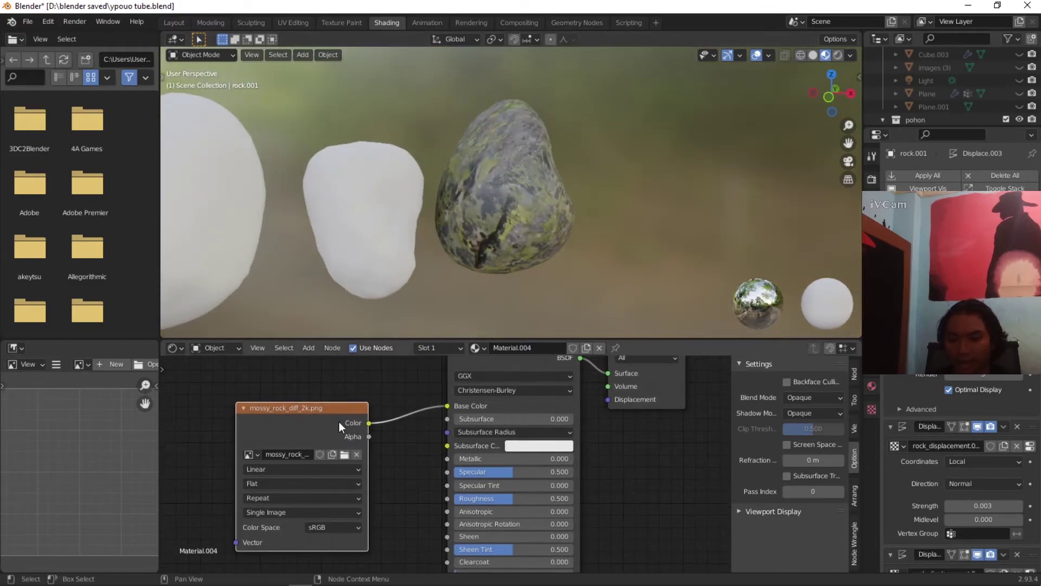
click(357, 439)
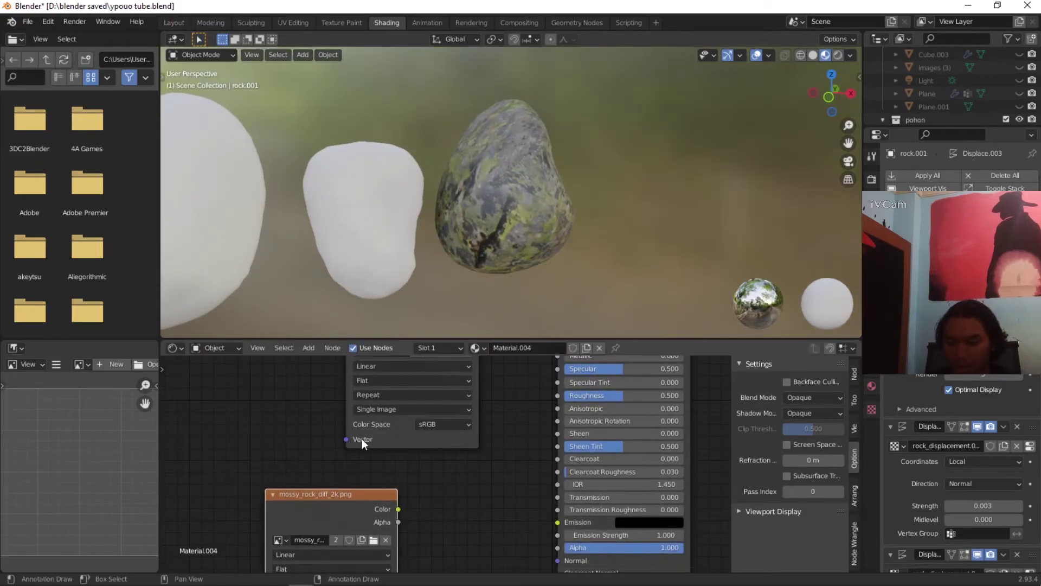
scroll(338, 459, down, 4)
drag(357, 424, 311, 364)
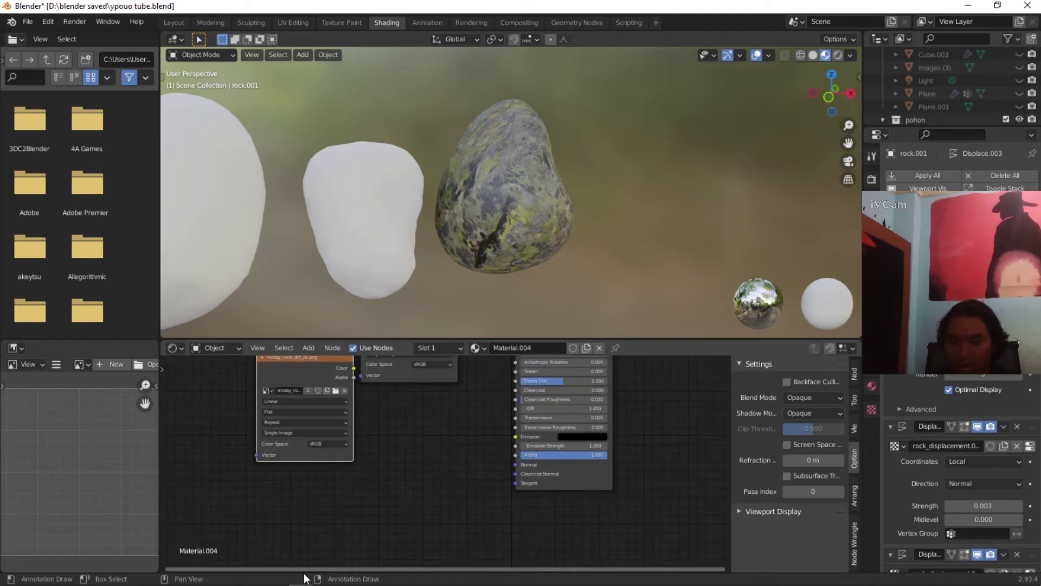
key(shift+d)
click(379, 477)
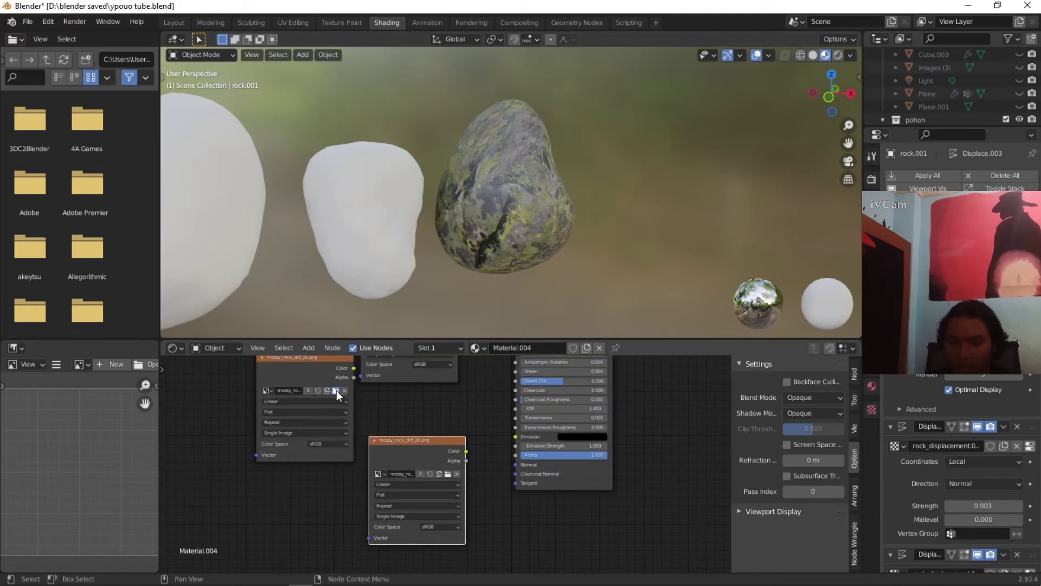
Step: Load mossy_rock_rough_Ao_2k.png into the first duplicate as Non-Color data and connect its Color output to the shader's Roughness
click(336, 389)
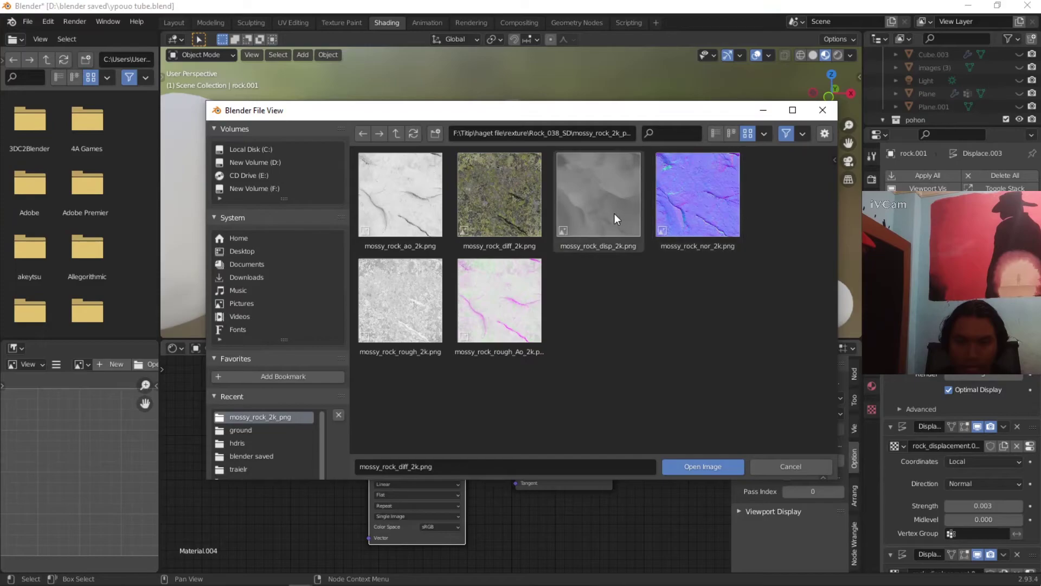
click(491, 303)
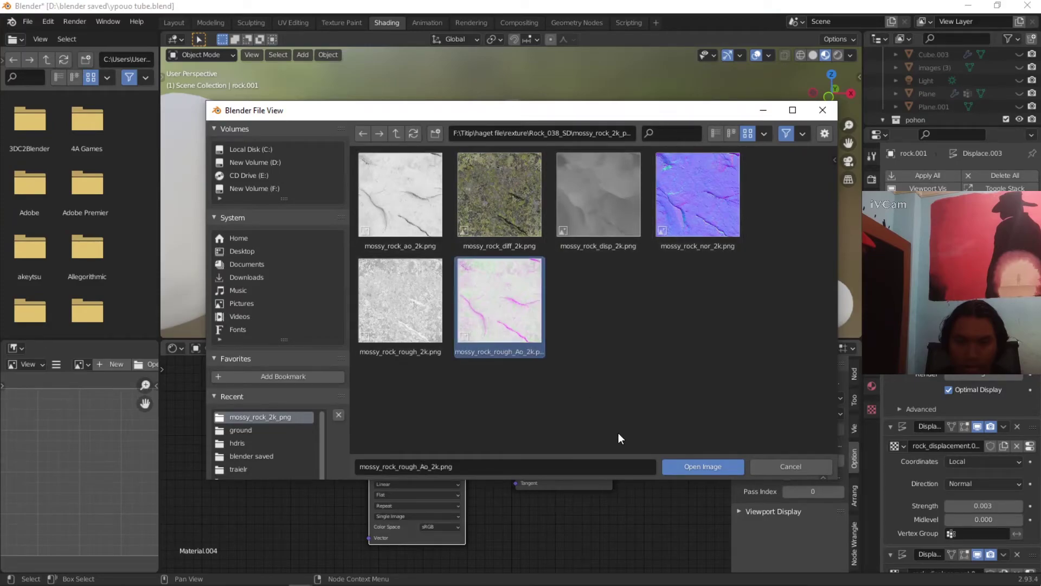
click(685, 465)
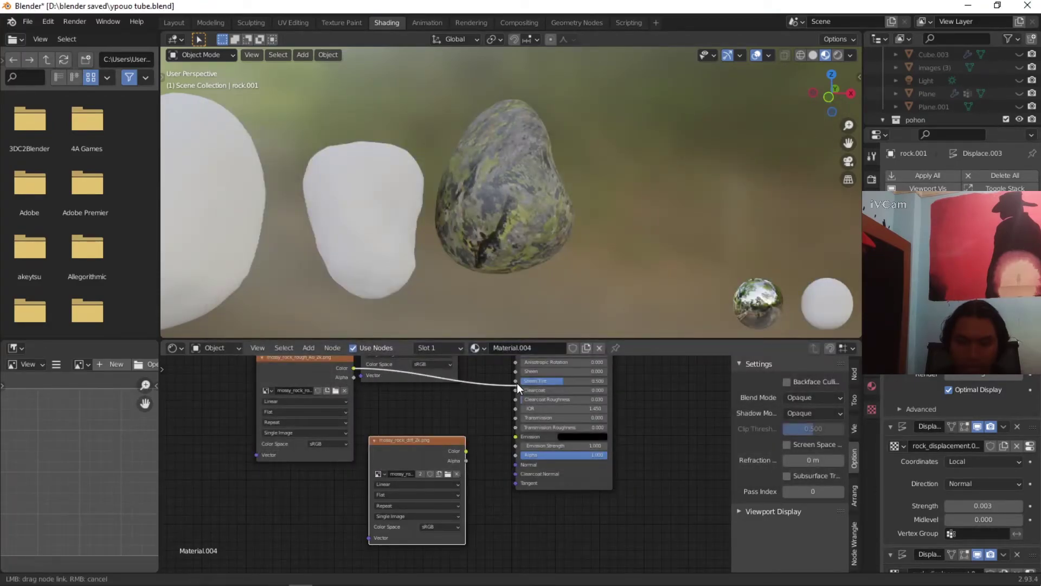
drag(514, 359, 519, 349)
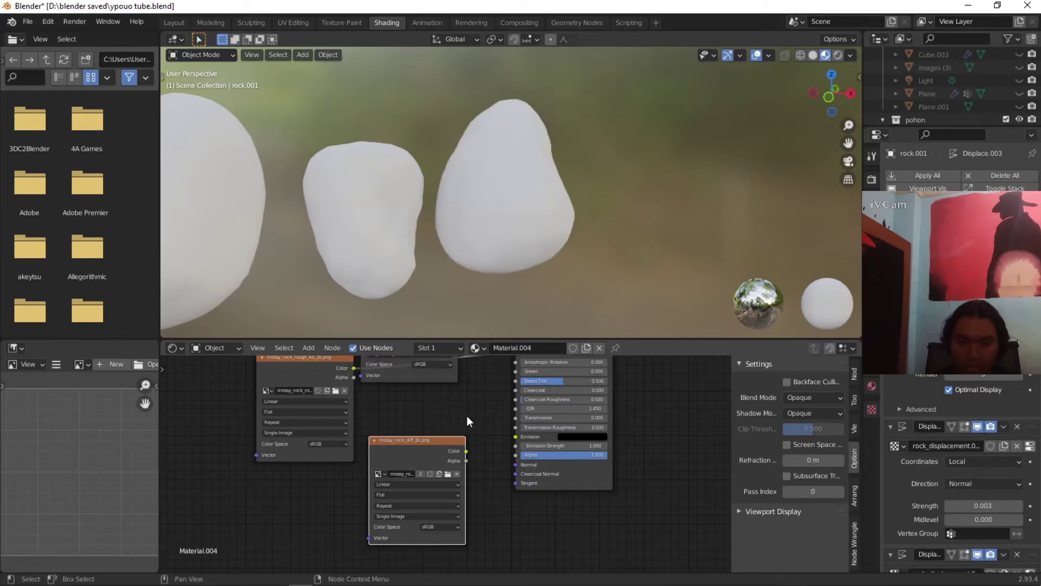
middle_drag(467, 407, 459, 438)
drag(510, 386, 506, 374)
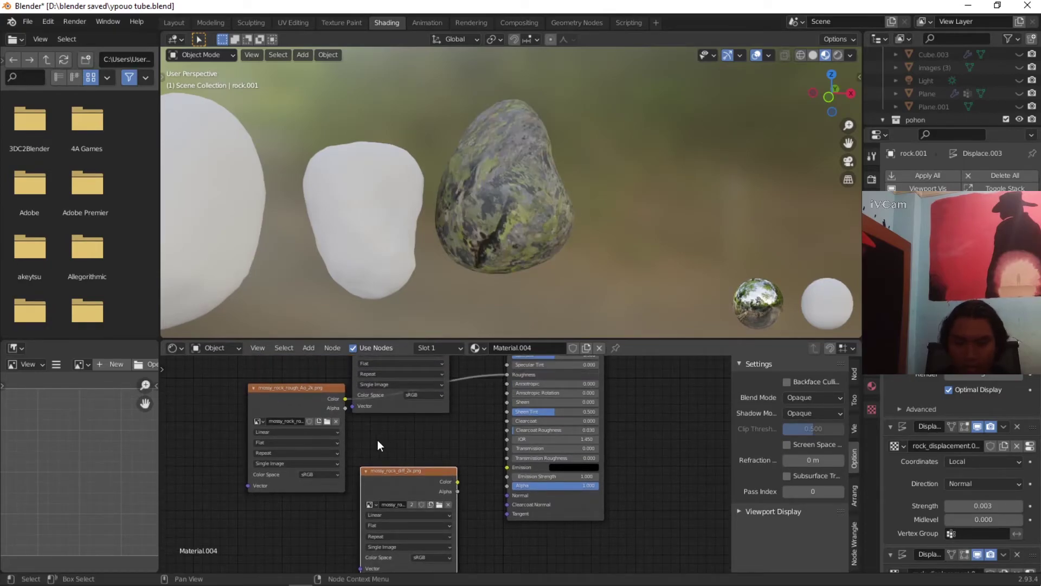
click(324, 479)
click(328, 509)
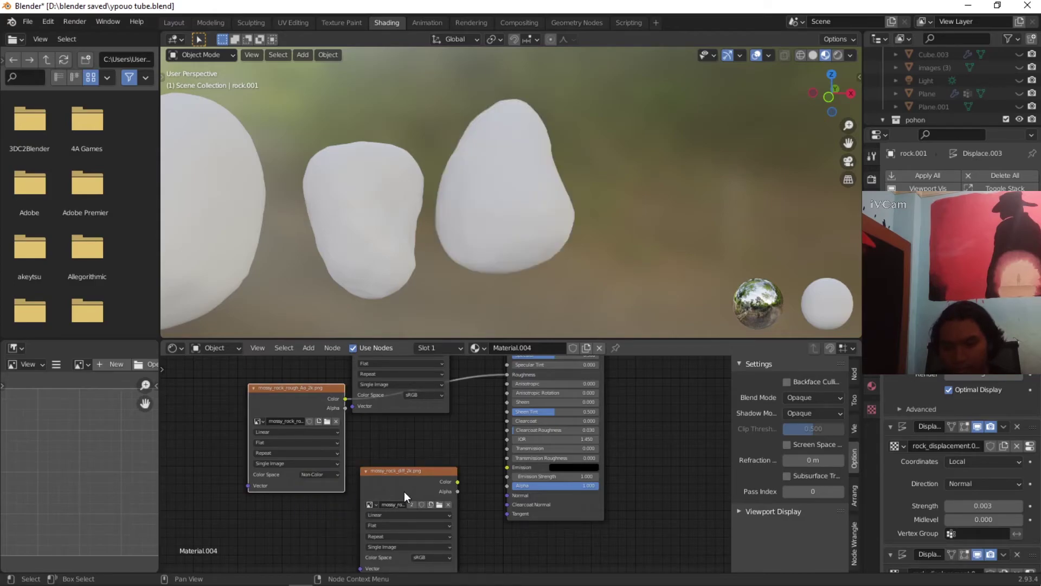
Step: Load mossy_rock_nor_2k.png into the second duplicate and connect its Color output to the shader's Normal input
middle_drag(402, 492, 376, 465)
scroll(421, 477, up, 2)
drag(422, 464, 452, 475)
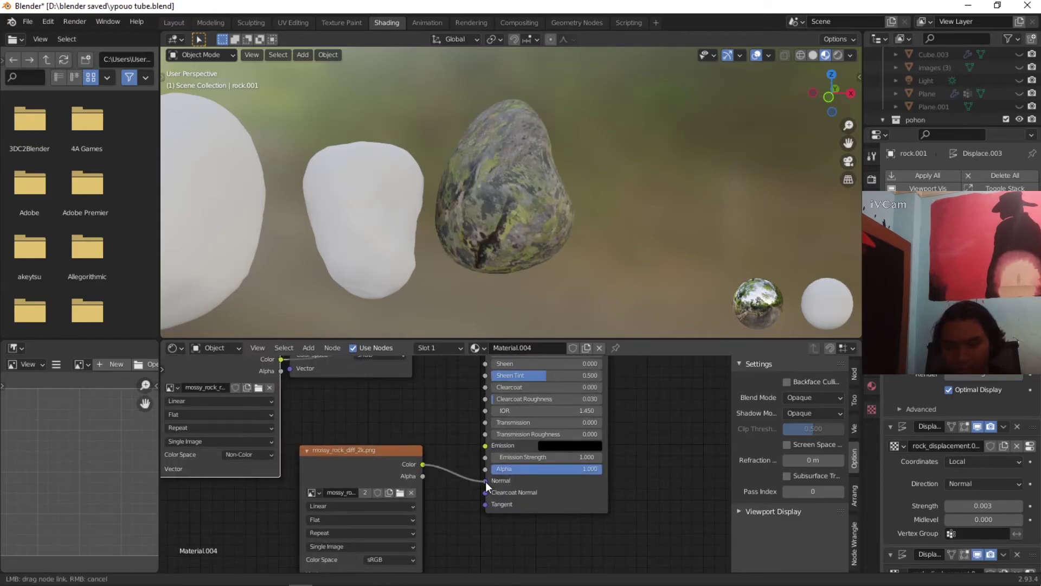
click(399, 493)
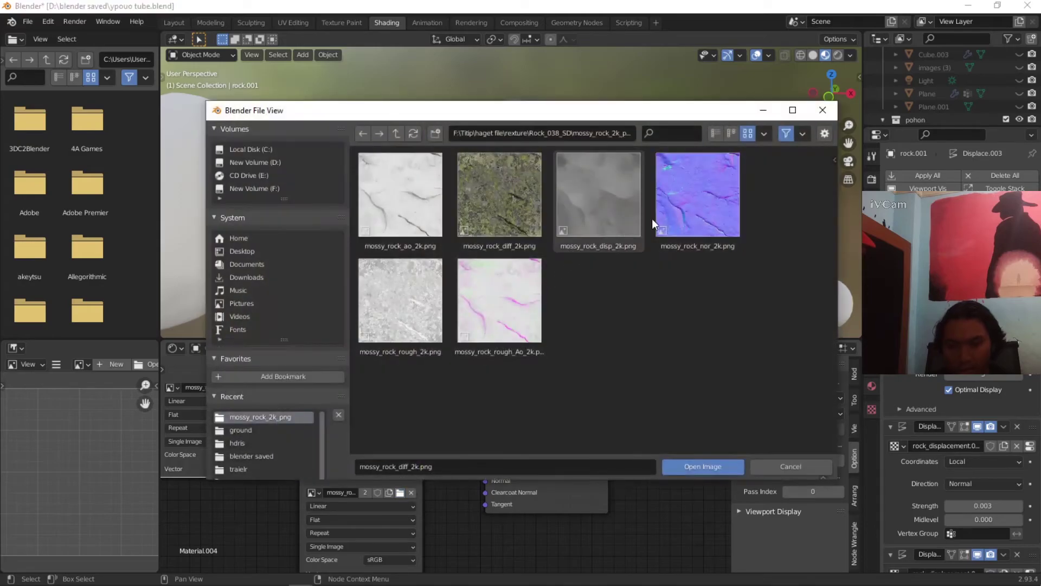
click(680, 222)
click(688, 470)
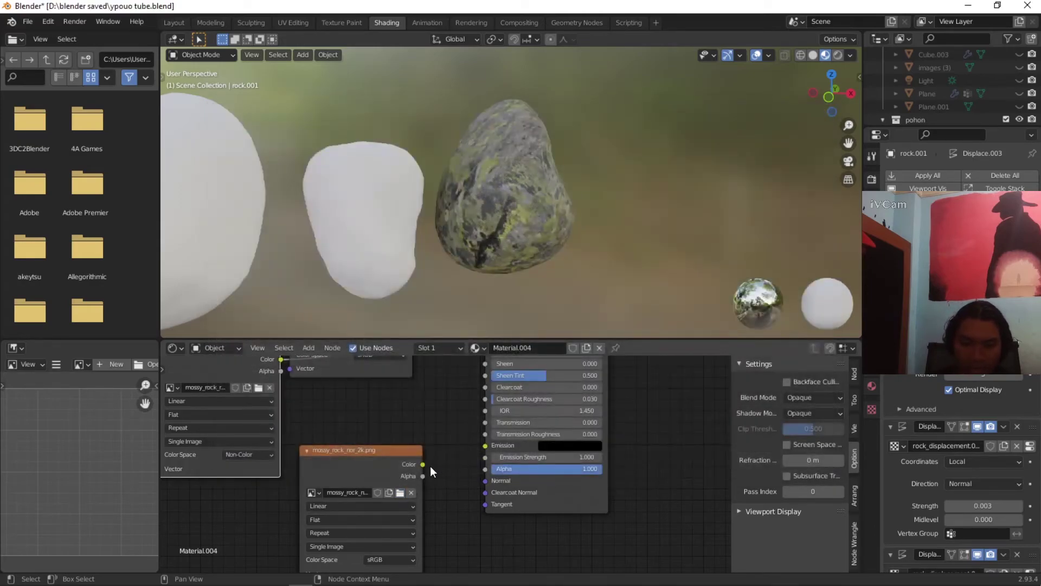
drag(487, 479, 485, 480)
Step: Insert a Normal Map node between the normal texture and the shader, and set the texture's color space to Non-Color
click(308, 348)
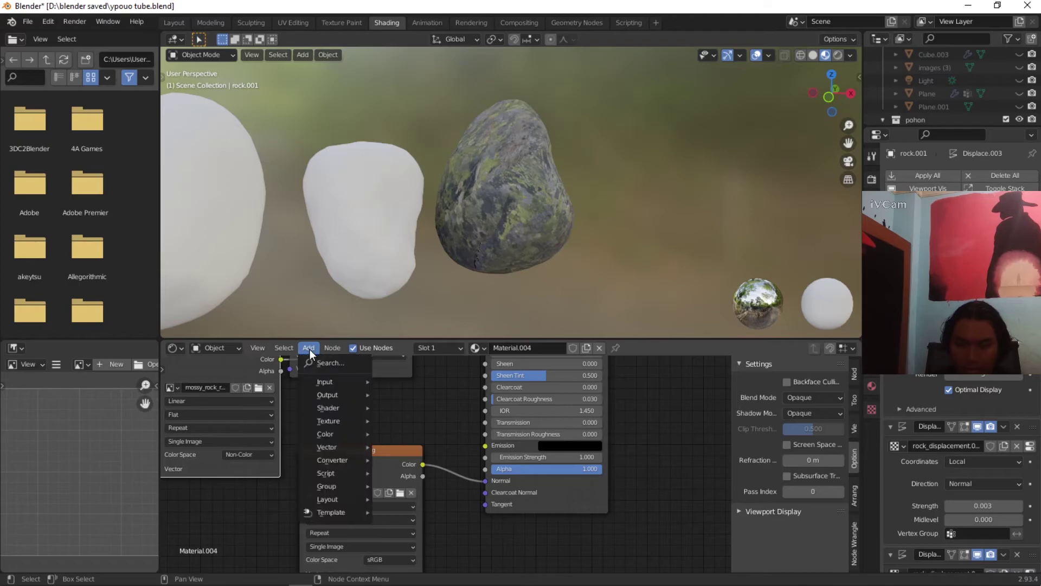
mouse_move(333, 446)
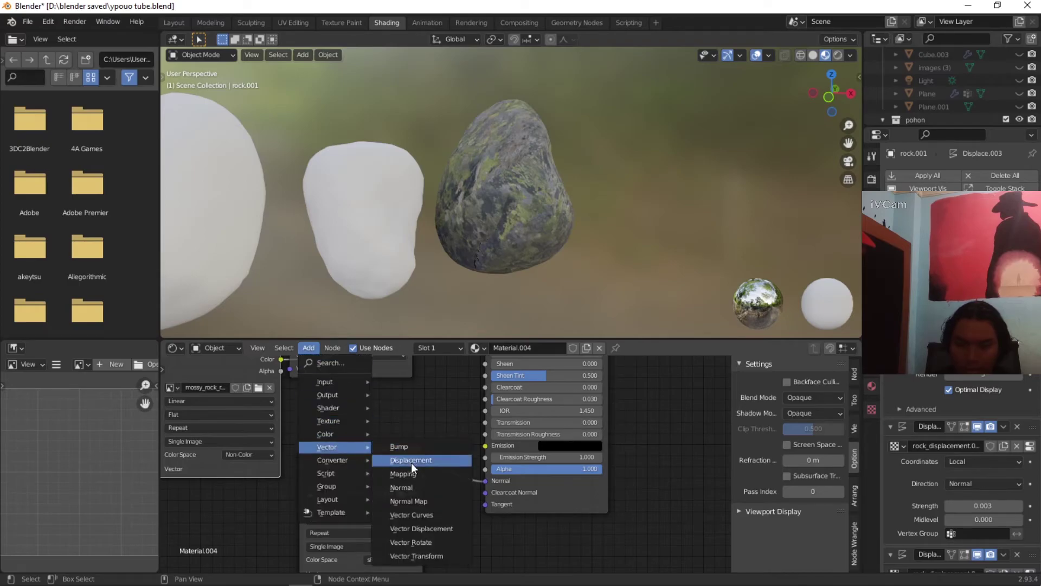
click(416, 500)
click(453, 461)
middle_drag(514, 248, 537, 217)
middle_drag(391, 569, 413, 500)
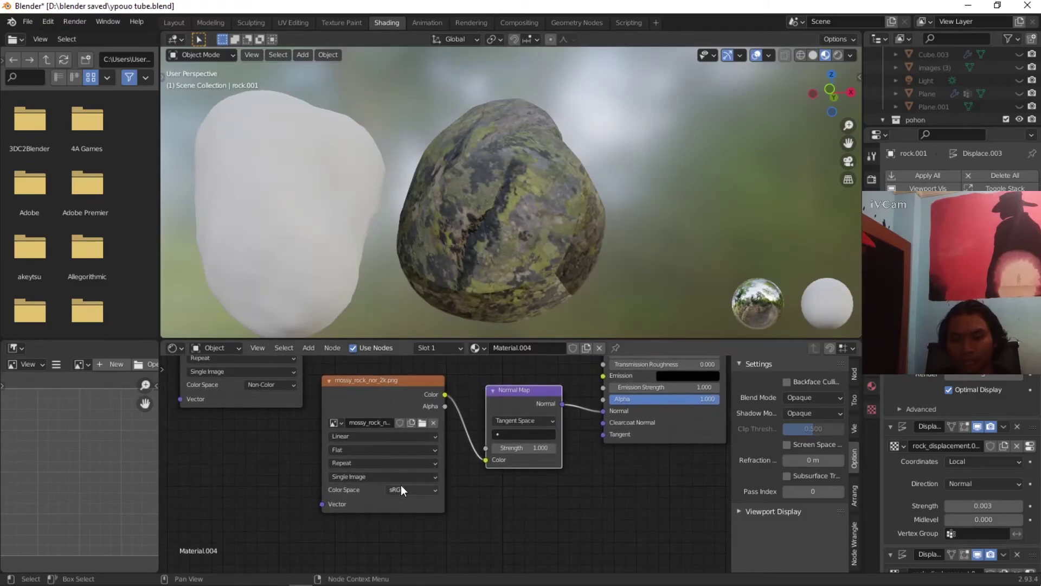
click(401, 490)
click(410, 442)
Step: Set the Normal Map node's strength to 4.3 in the mossy rock's material
middle_drag(526, 436, 497, 440)
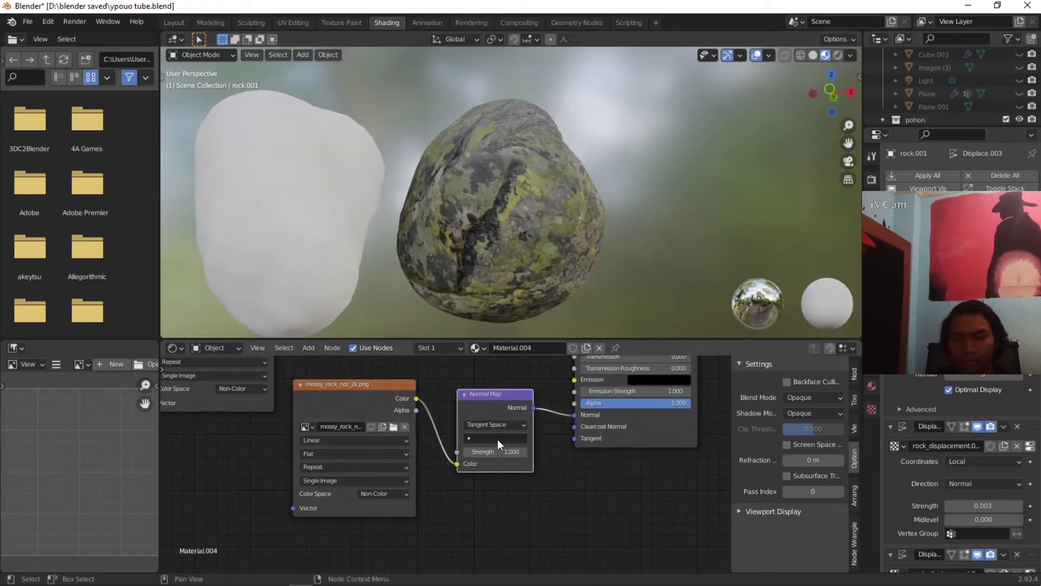
drag(484, 452, 521, 452)
scroll(513, 294, down, 2)
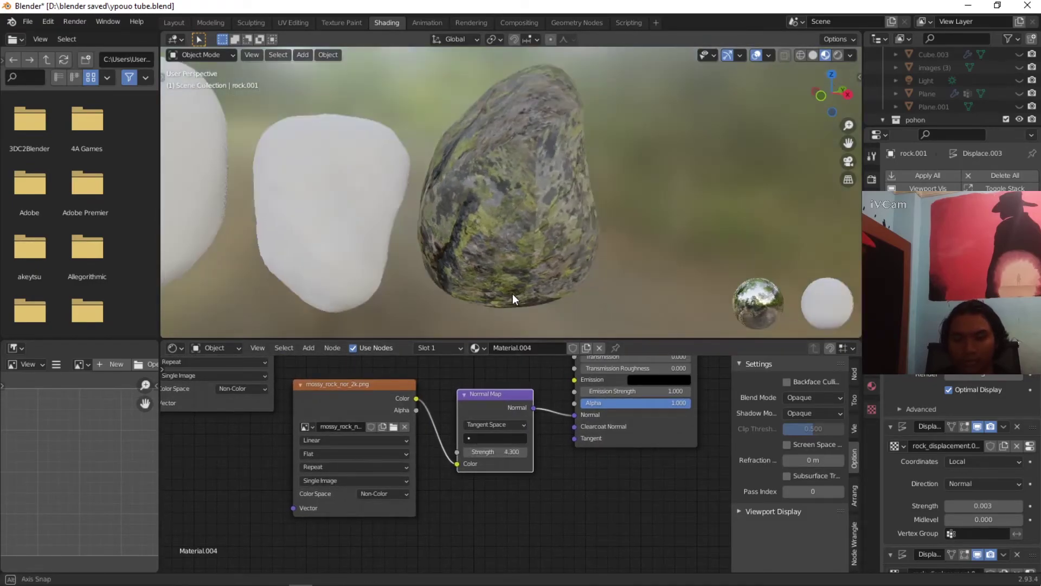
click(510, 294)
Step: Connect the Normal Map node's output to the shader's Normal input in the large rock's Material.005
click(239, 497)
middle_drag(387, 473, 349, 452)
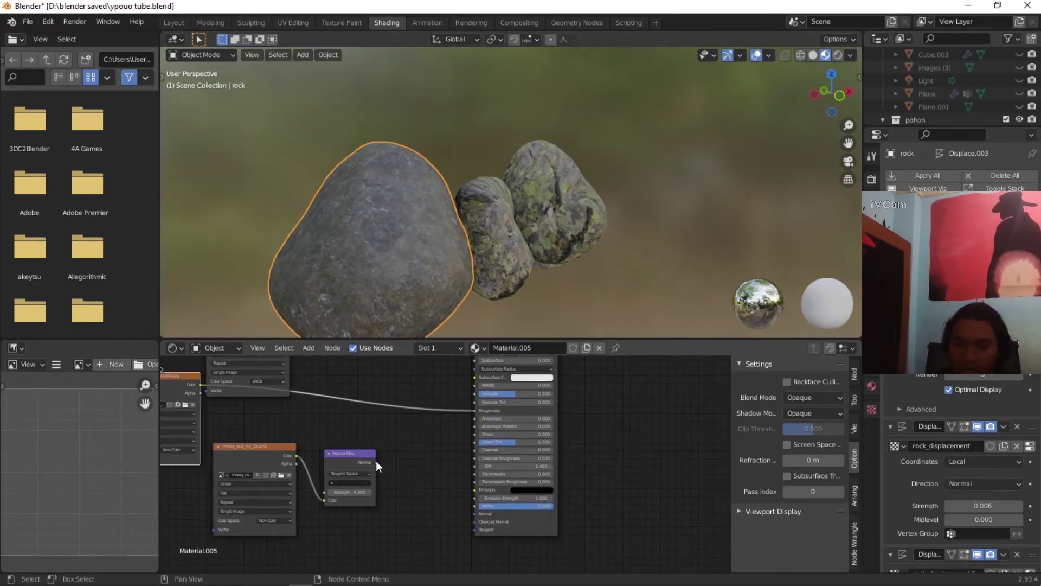
drag(478, 514, 476, 514)
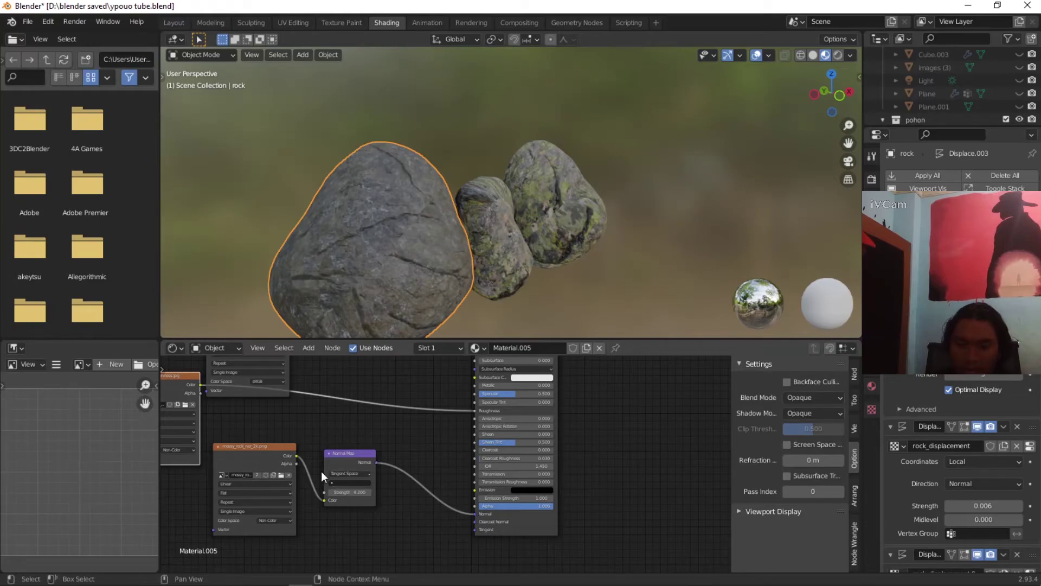
Step: Replace the large rock's normal texture with Rock030_4K_NormalGL.jpg from the Rock030_4K-JPG folder
scroll(321, 471, up, 2)
click(346, 477)
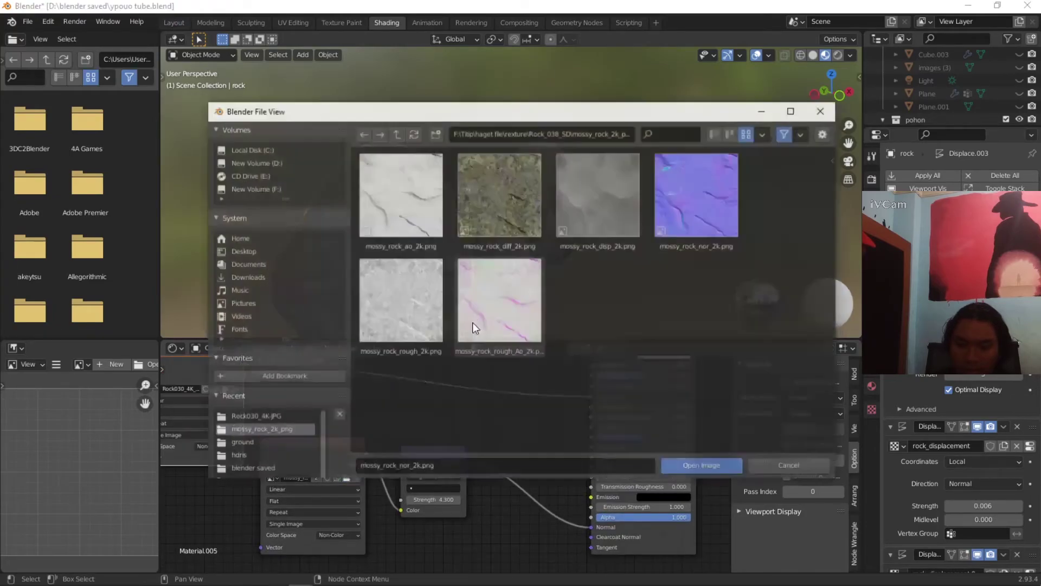
click(397, 133)
scroll(488, 331, down, 3)
scroll(542, 227, up, 3)
click(599, 213)
click(597, 215)
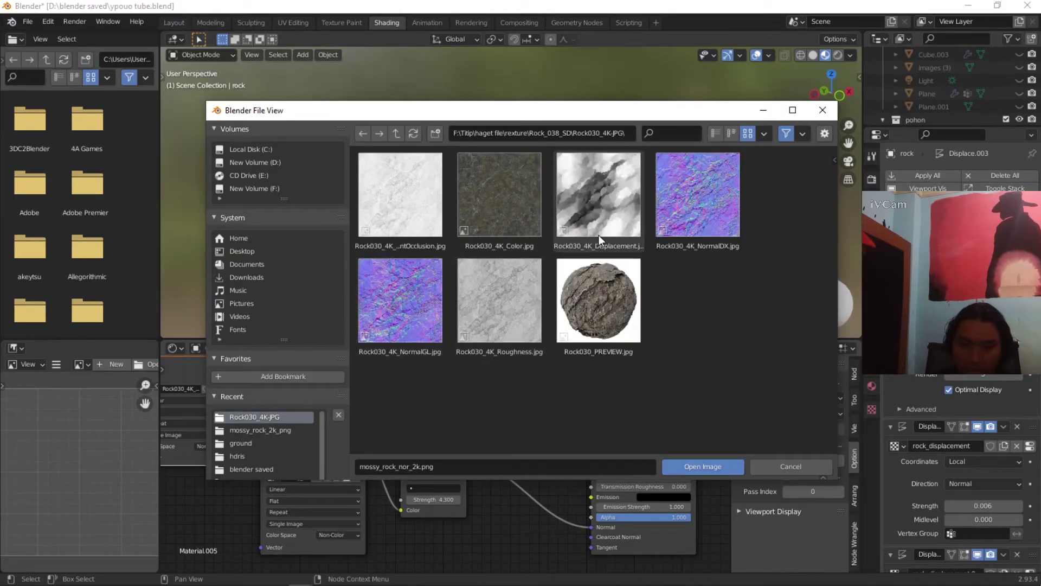
click(363, 331)
click(682, 466)
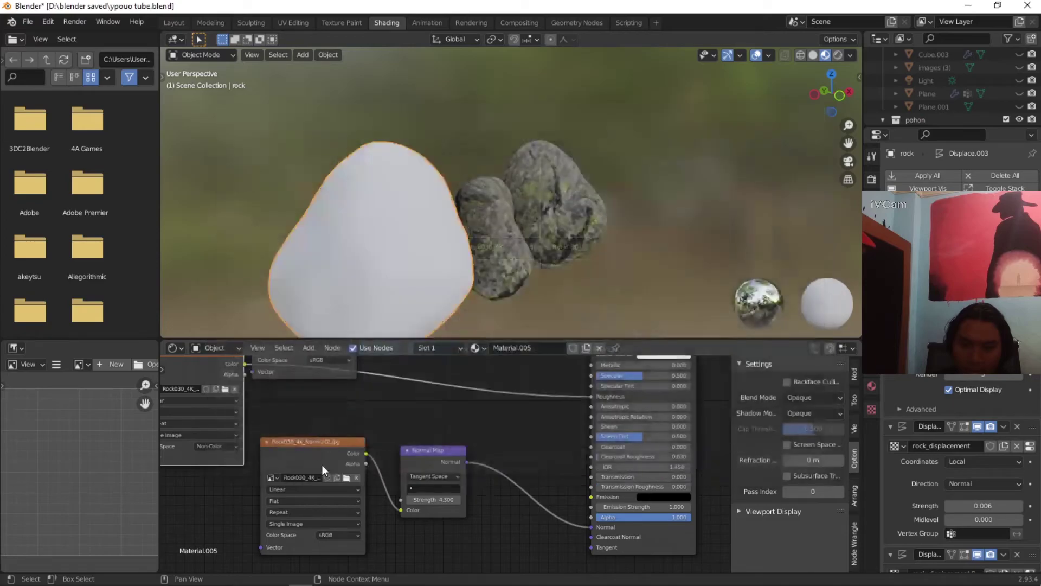
Step: Set the large rock's normal texture to Non-Color and raise its Normal Map node's strength to 8.5
middle_drag(345, 542, 401, 506)
click(399, 501)
click(386, 458)
middle_drag(424, 249, 471, 231)
scroll(471, 230, down, 4)
middle_drag(558, 228, 502, 245)
scroll(504, 245, down, 3)
scroll(532, 261, up, 3)
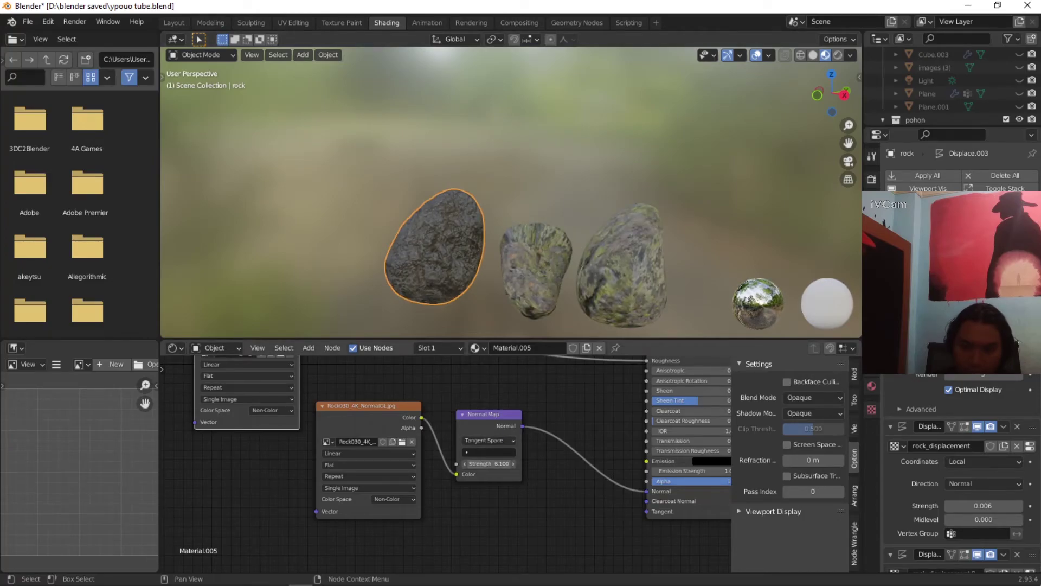
Step: In the Layout workspace, unhide all objects and preview the full scene through the camera in rendered shading
click(848, 162)
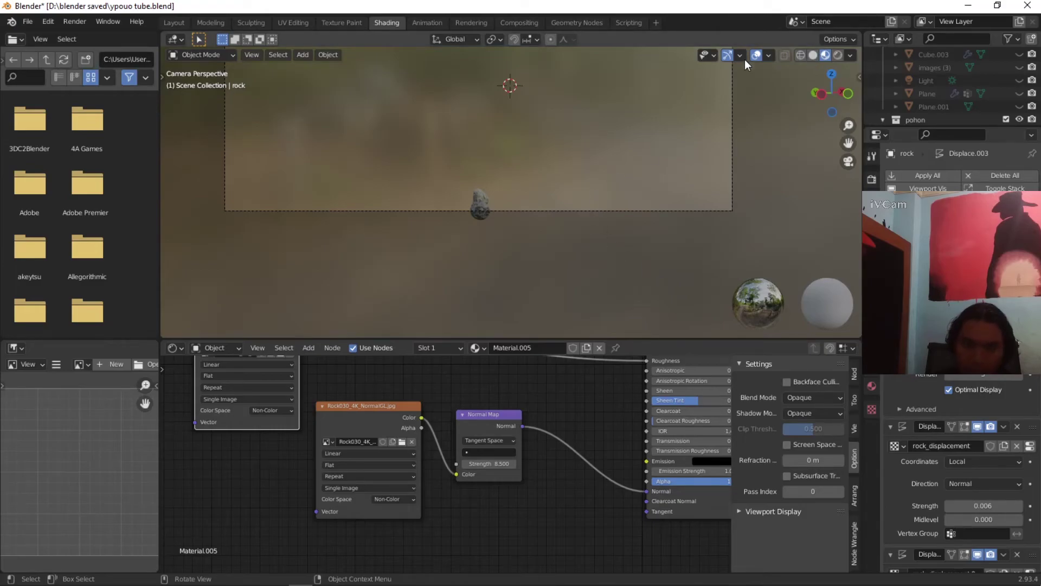
click(175, 23)
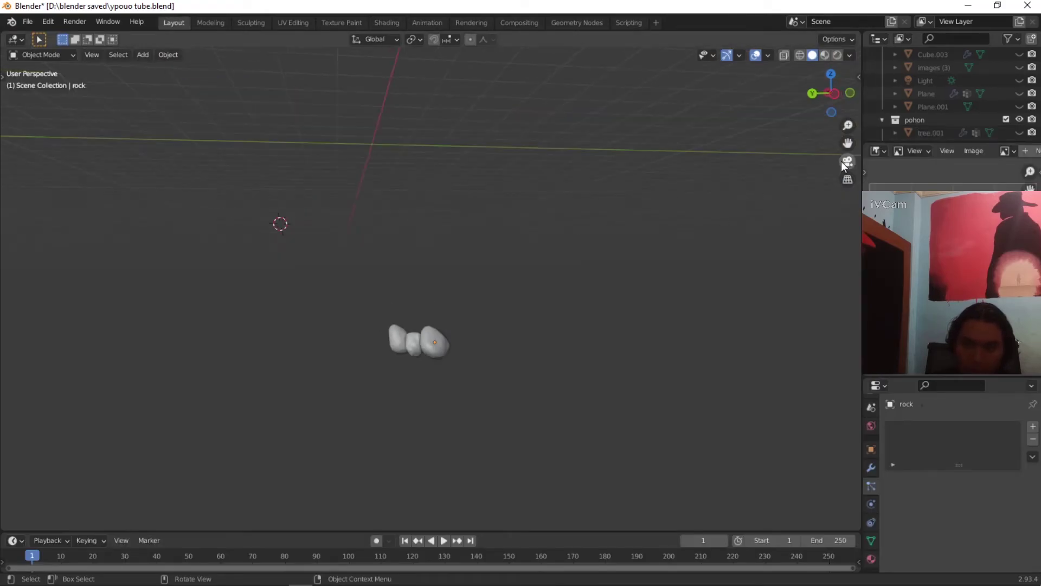
click(844, 163)
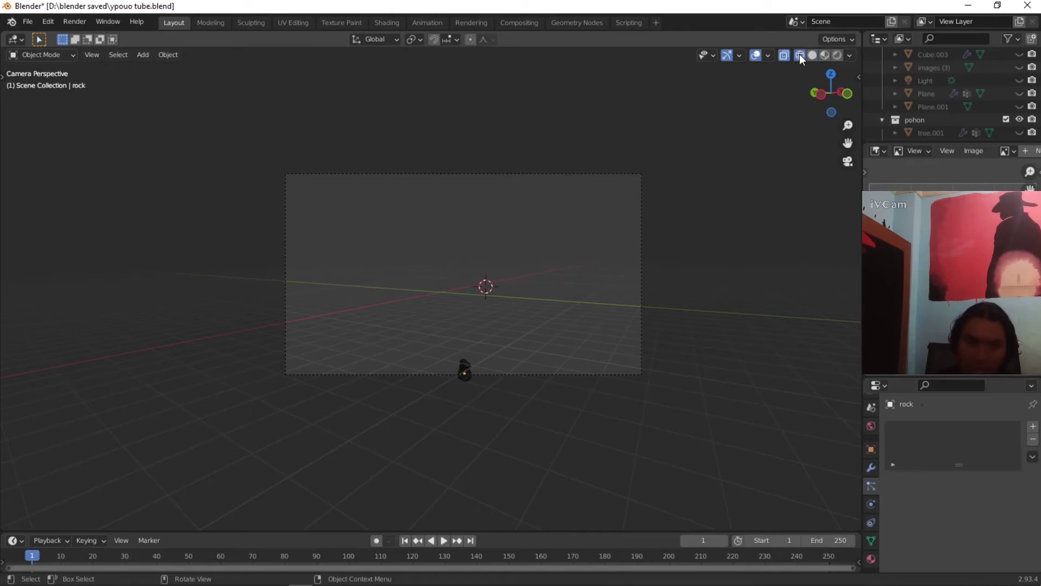
key(alt+h)
click(431, 94)
scroll(554, 148, up, 4)
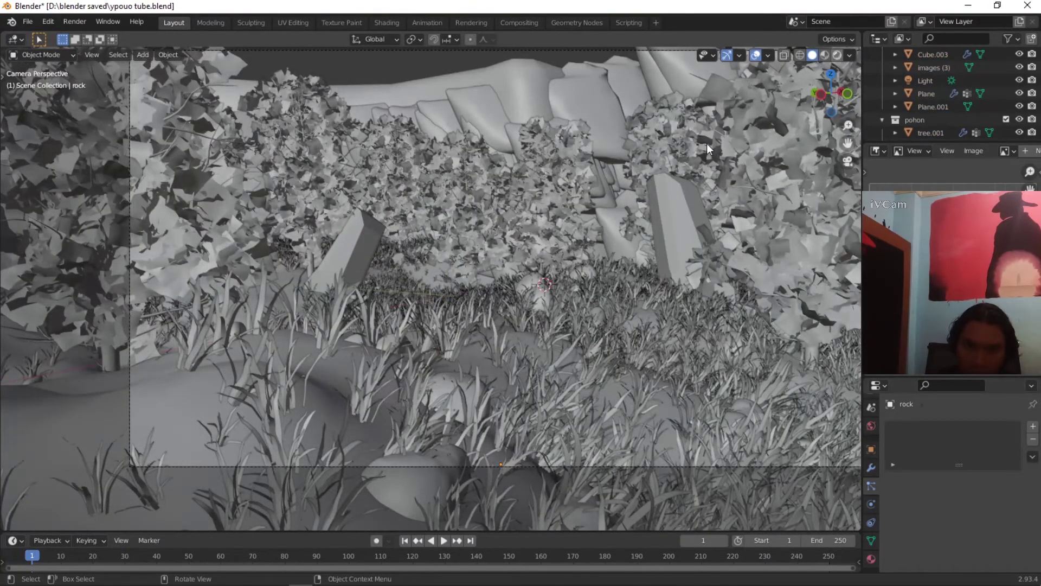
key(z)
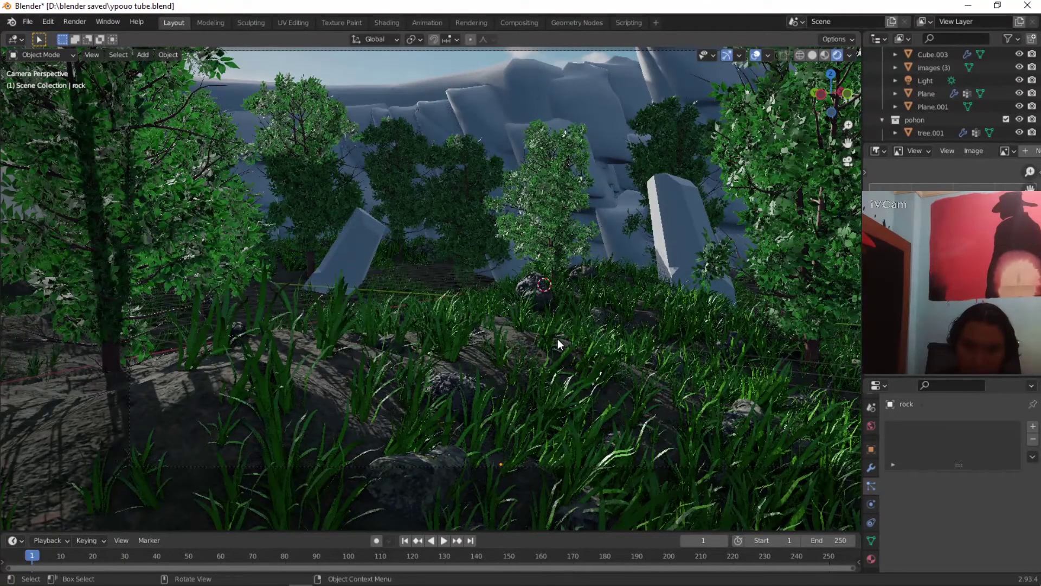
Step: Set the ground plane's grass particle children Display Amount and Render Amount to 8, working in solid shading, and preview the scene rendered
click(816, 56)
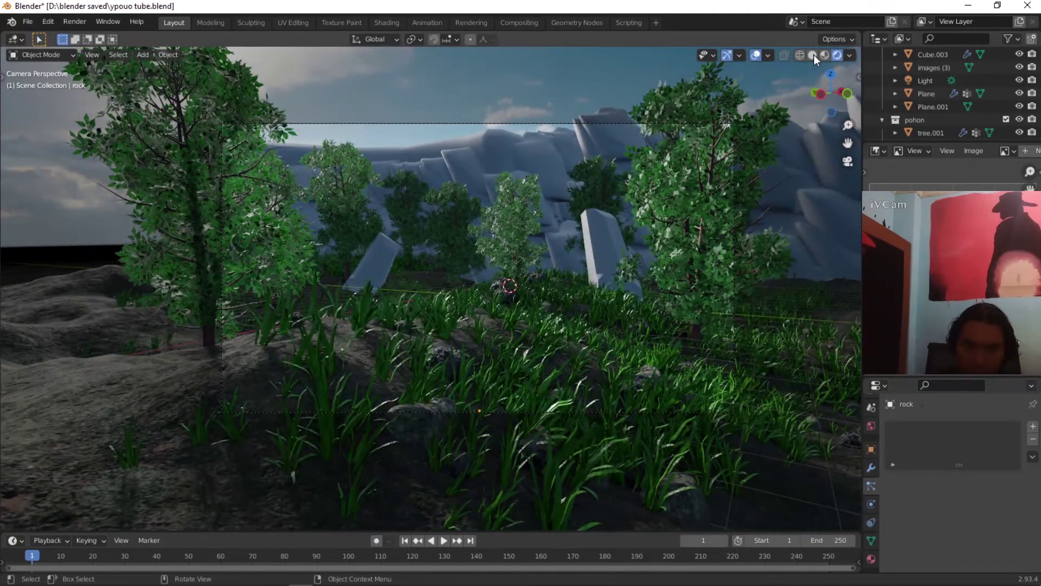
click(813, 55)
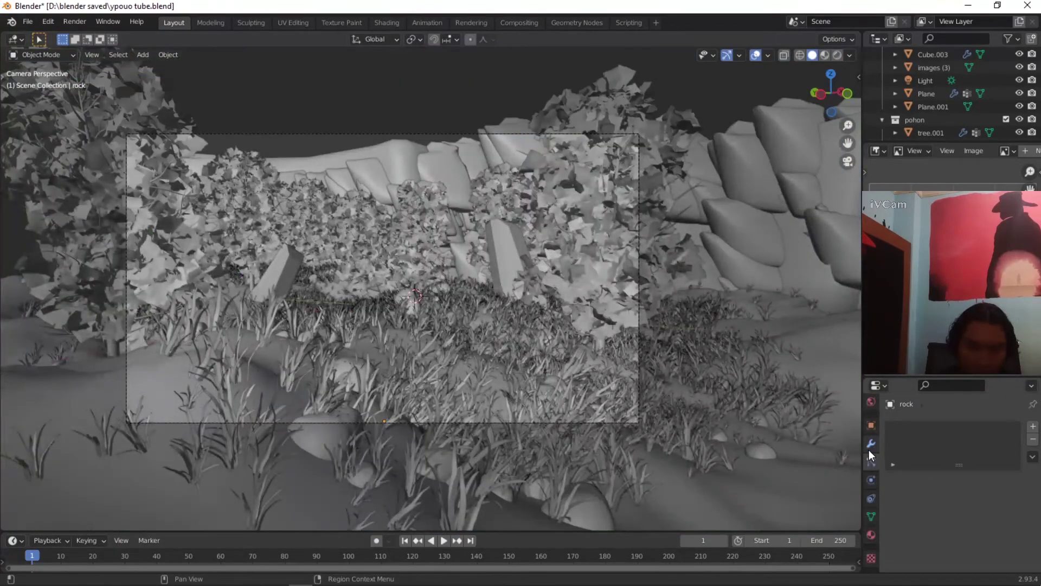
click(464, 343)
scroll(956, 489, down, 10)
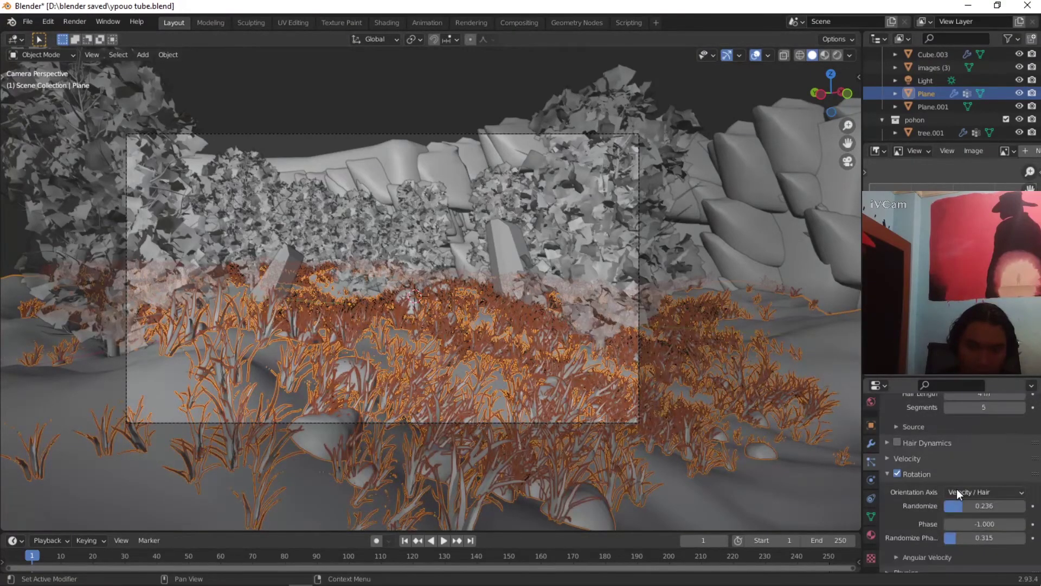
scroll(954, 480, down, 10)
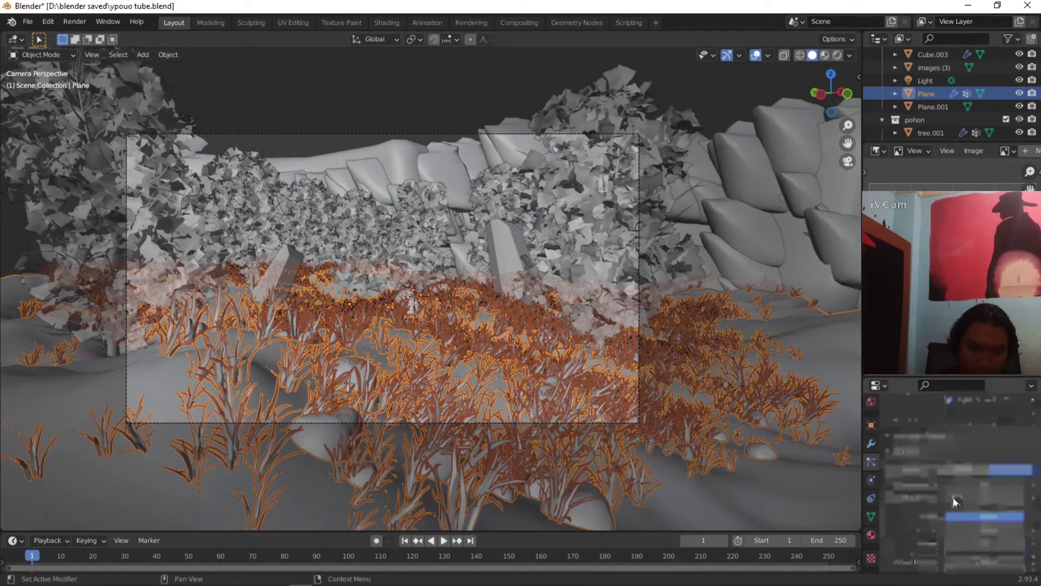
scroll(944, 488, down, 8)
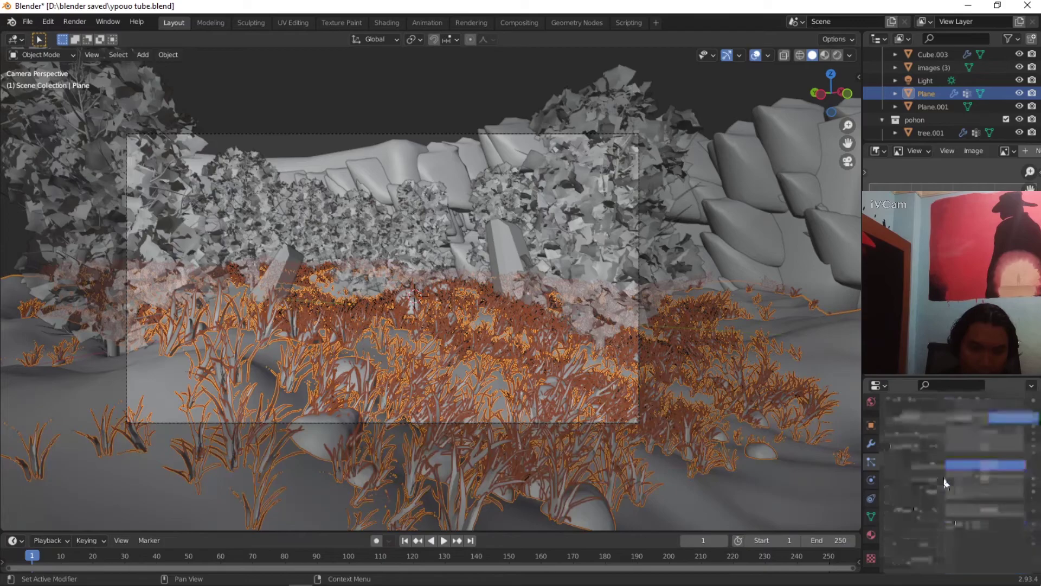
scroll(1009, 442, up, 3)
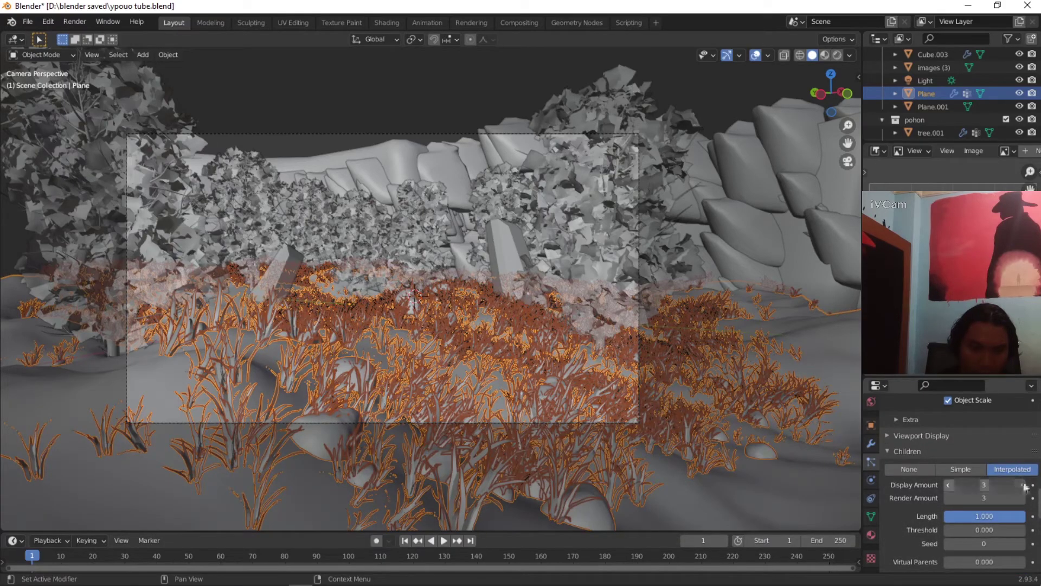
click(1023, 484)
click(1023, 485)
click(1022, 497)
click(1022, 498)
click(1021, 485)
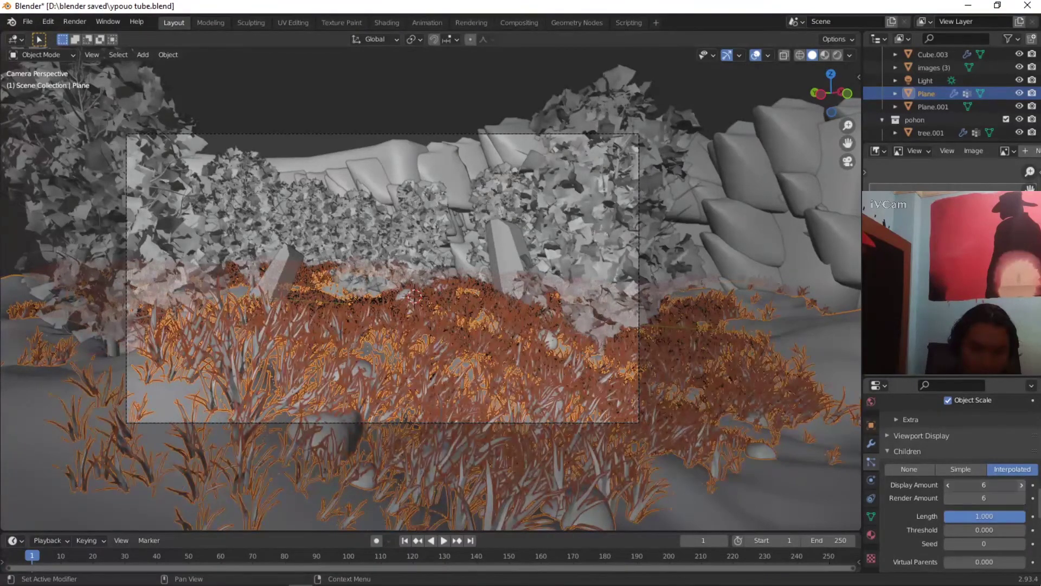
click(1021, 485)
click(1022, 498)
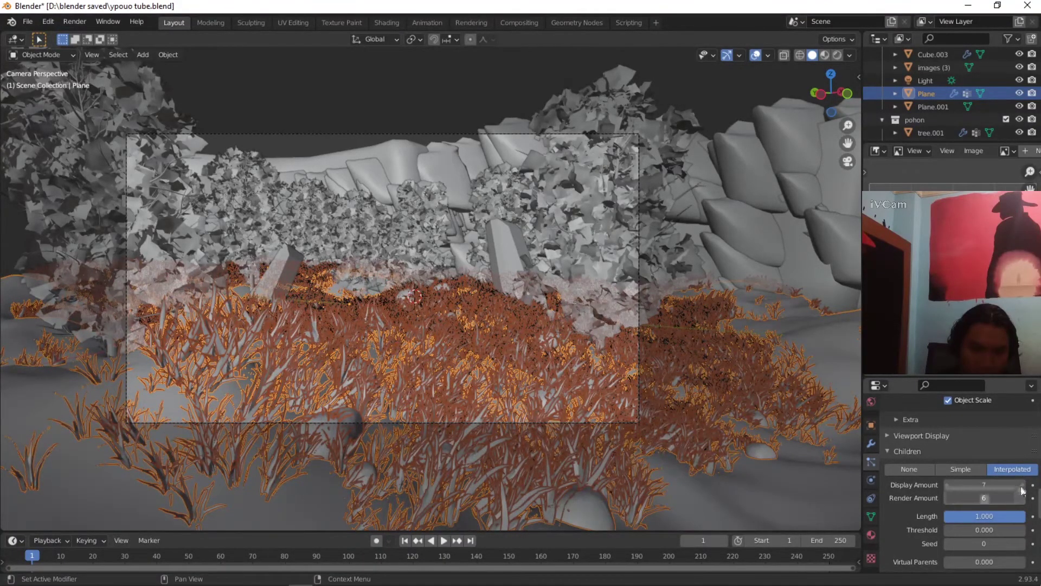
drag(1023, 497, 981, 479)
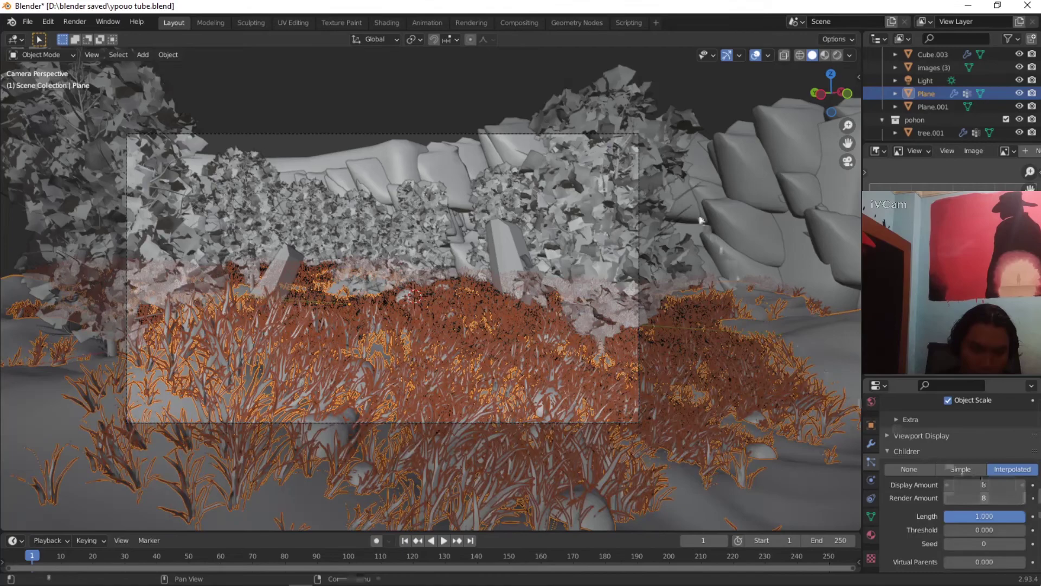
click(488, 88)
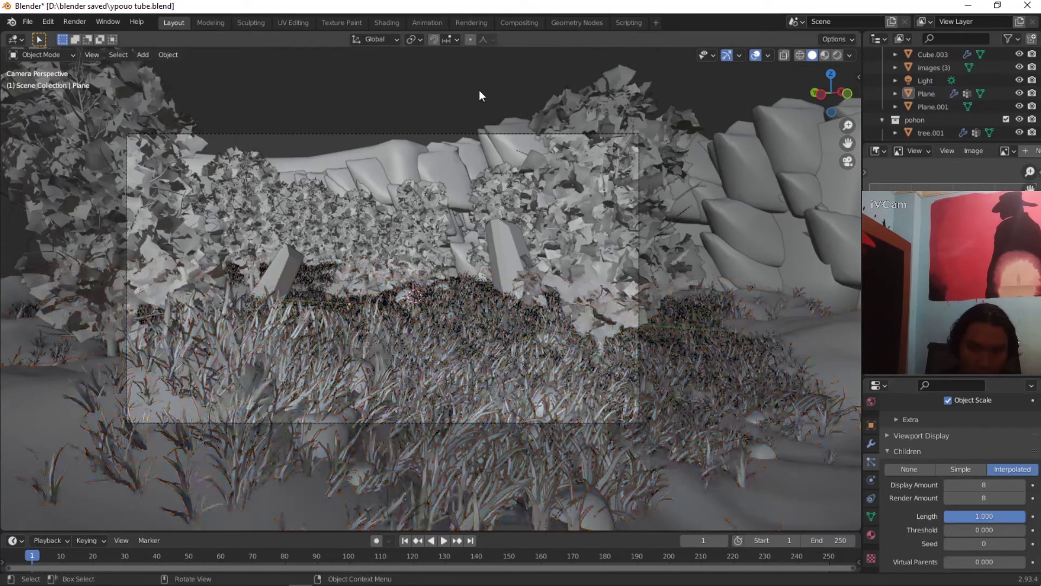
click(834, 54)
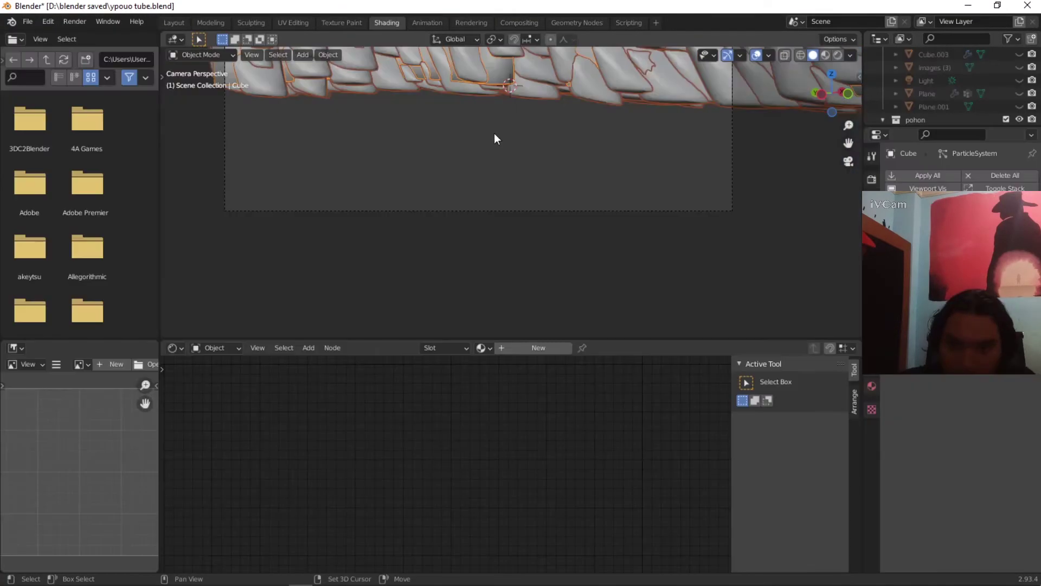
Step: Create a new material for the background cliff (Cube) and display it in Material Preview shading
shift+middle_drag(546, 109, 525, 286)
scroll(502, 254, down, 2)
scroll(443, 228, up, 4)
shift+middle_drag(437, 221, 438, 201)
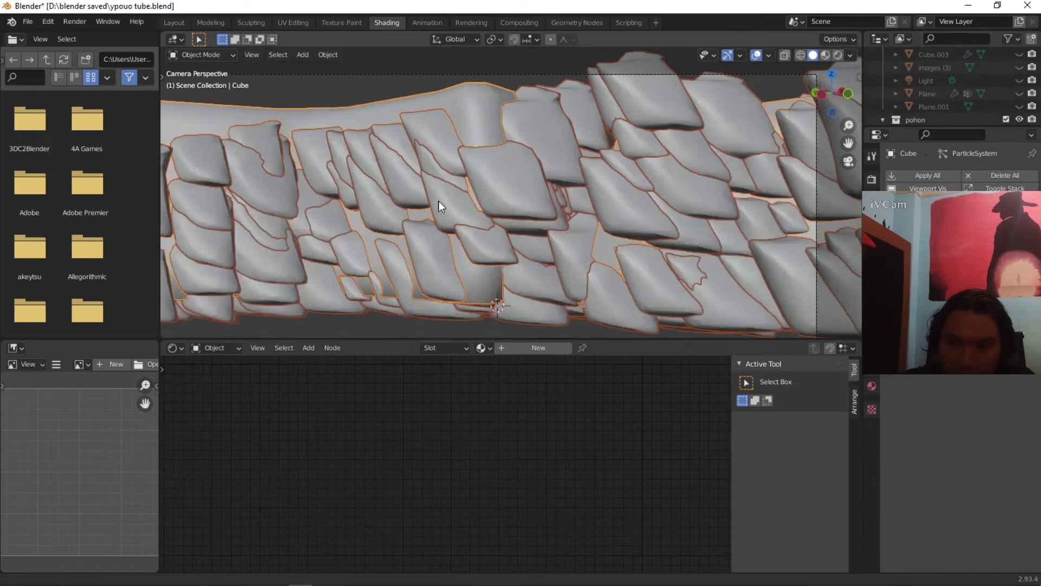
scroll(429, 161, up, 4)
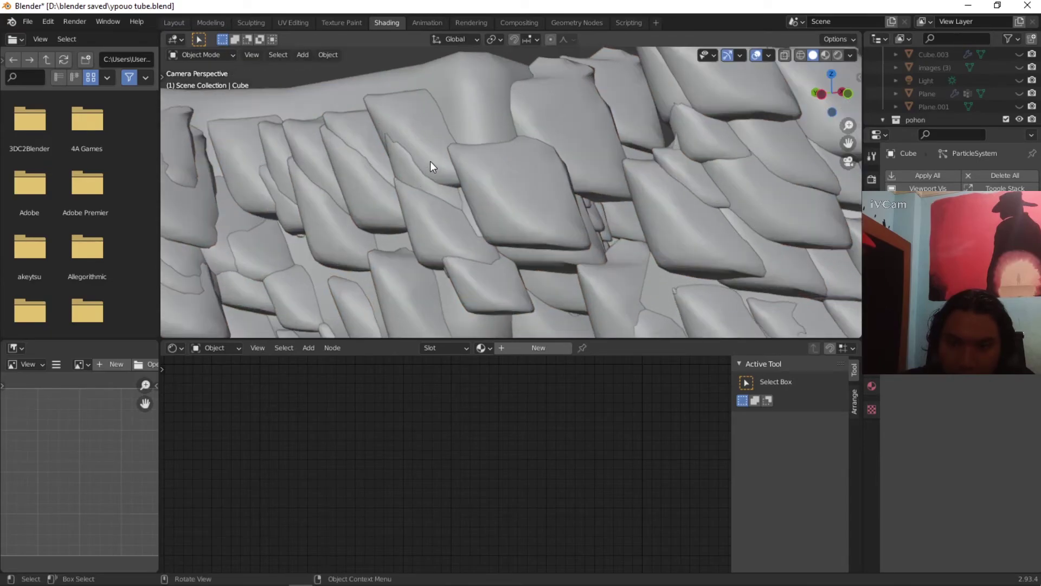
scroll(543, 299, down, 1)
click(546, 346)
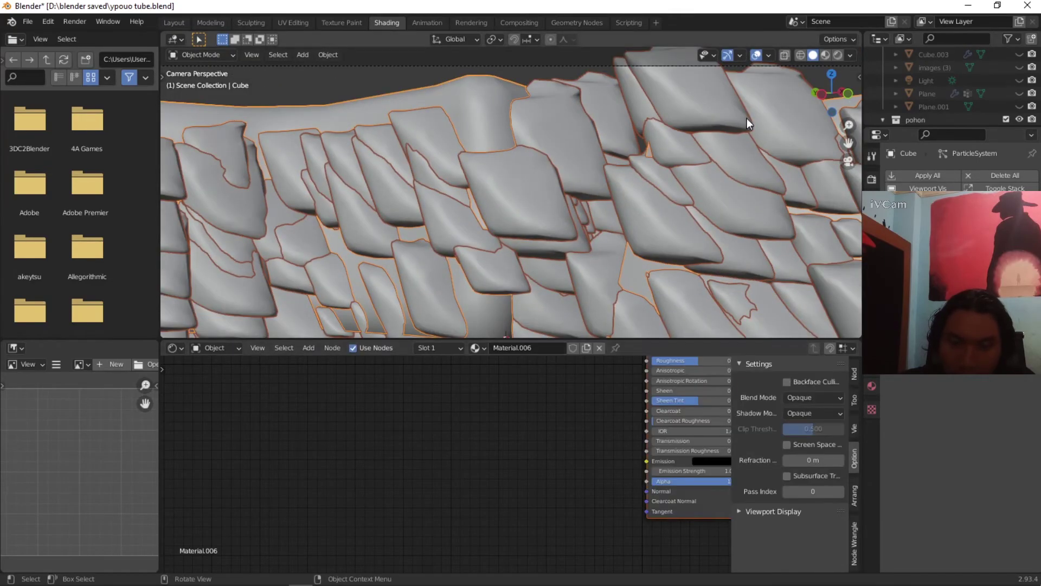
click(825, 57)
scroll(549, 167, down, 4)
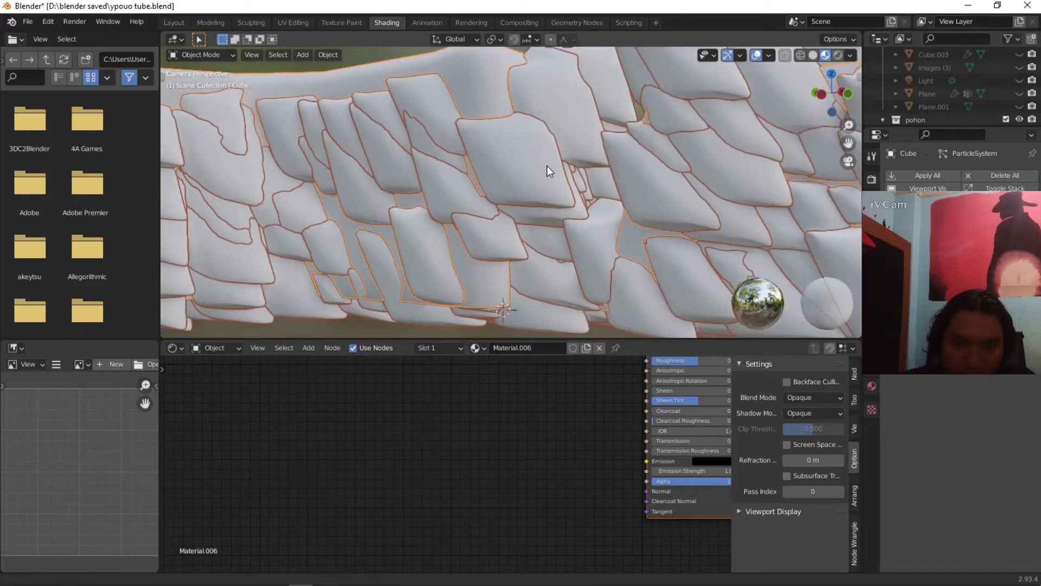
click(455, 83)
scroll(492, 104, down, 1)
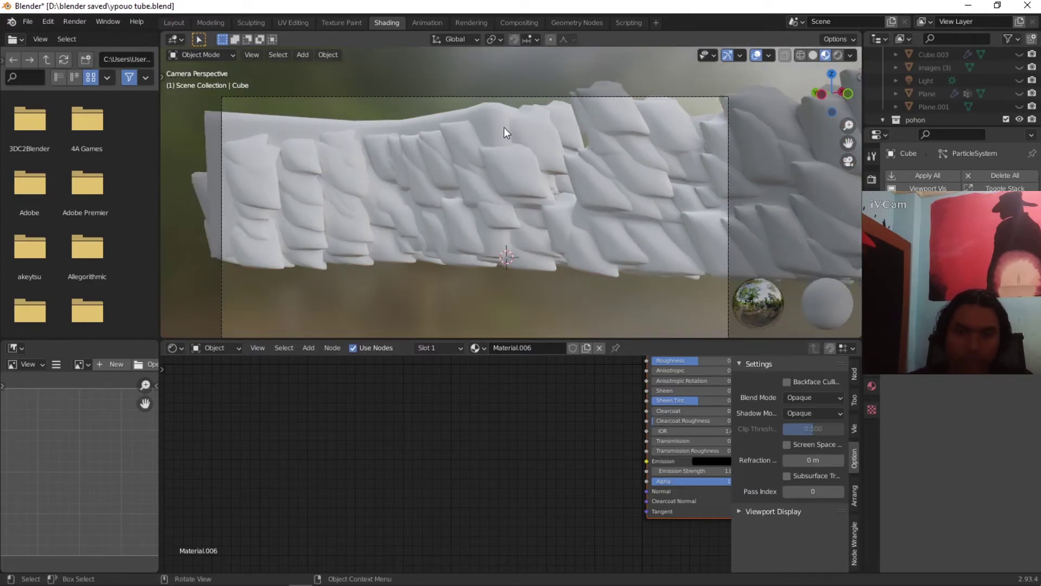
Step: Paste the copied mossy rock texture and Normal Map nodes into the cliff's Material.006
scroll(484, 492, up, 3)
middle_drag(485, 493, 501, 540)
middle_drag(416, 451, 412, 457)
key(ctrl+v)
scroll(340, 448, down, 2)
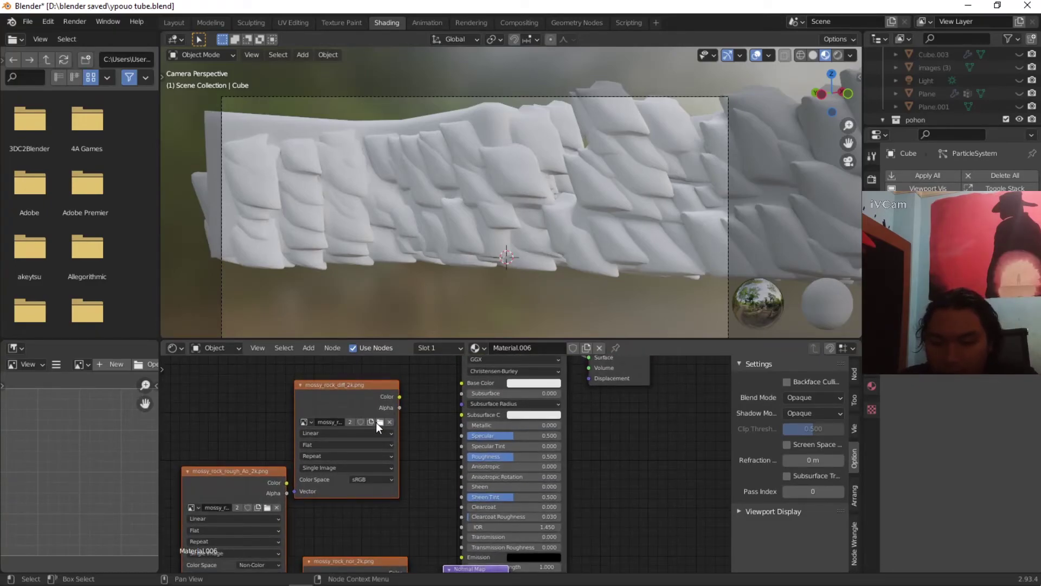
Step: Replace the pasted diffuse image with aerial_rocks_02_diff_2k.png from the aerial_rocks_02_2k_png folder and connect its Color to Base Color
click(379, 422)
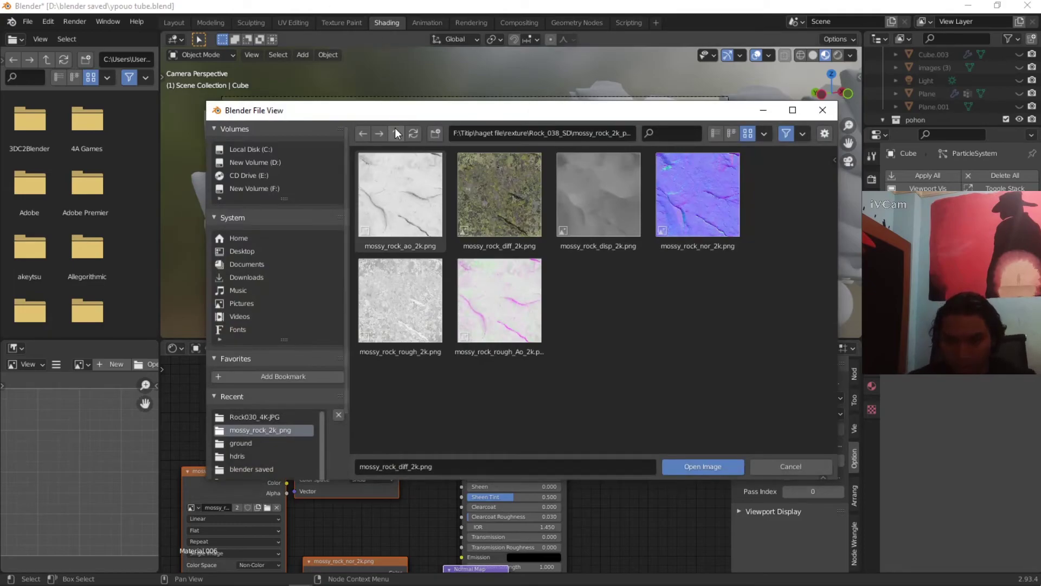
click(396, 132)
scroll(481, 242, down, 2)
scroll(482, 244, up, 2)
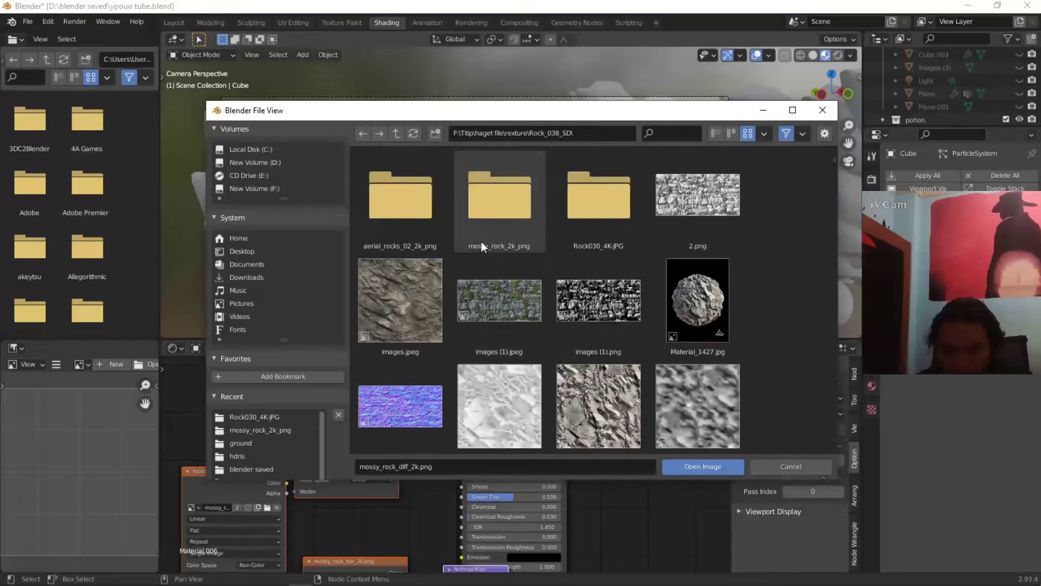
scroll(488, 266, down, 2)
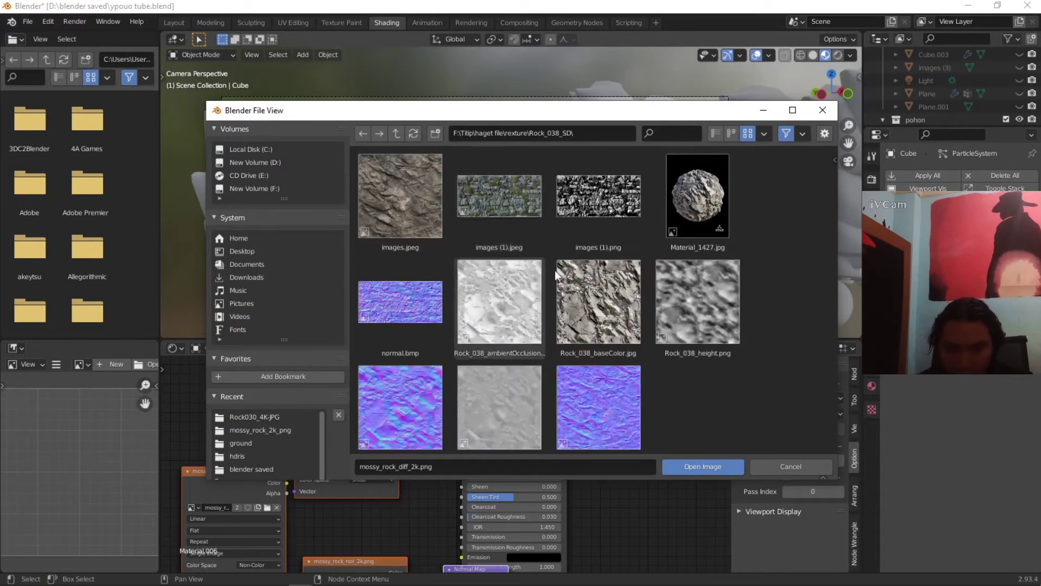
scroll(621, 236, down, 1)
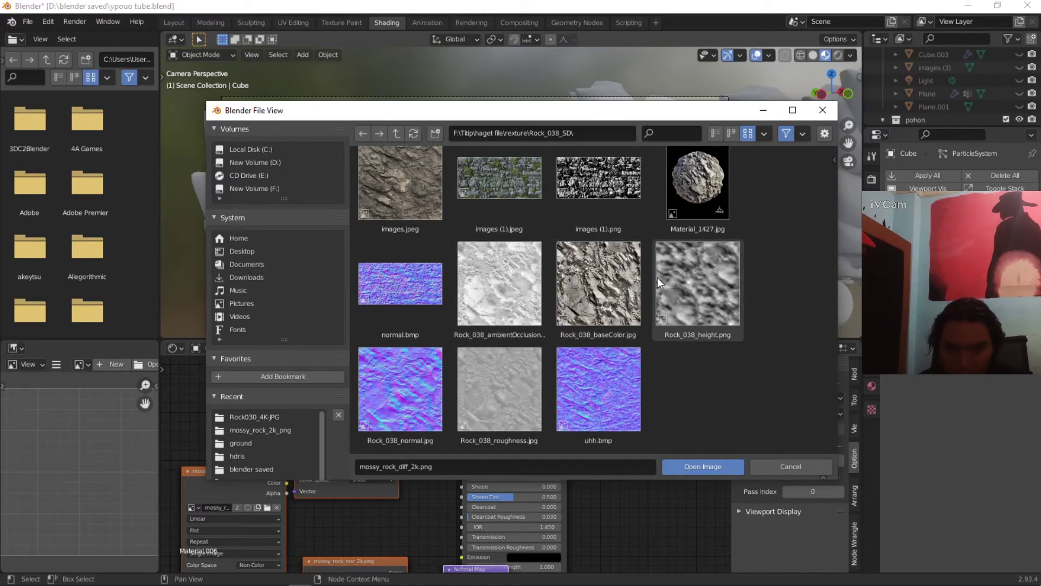
scroll(682, 285, up, 3)
click(401, 215)
click(401, 215)
click(499, 198)
click(672, 466)
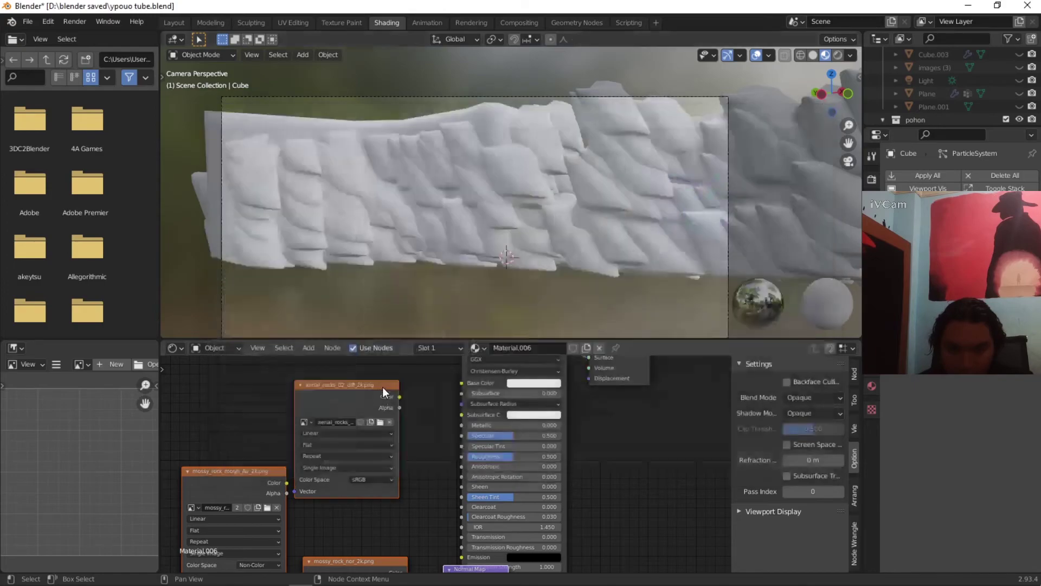
drag(443, 411, 443, 414)
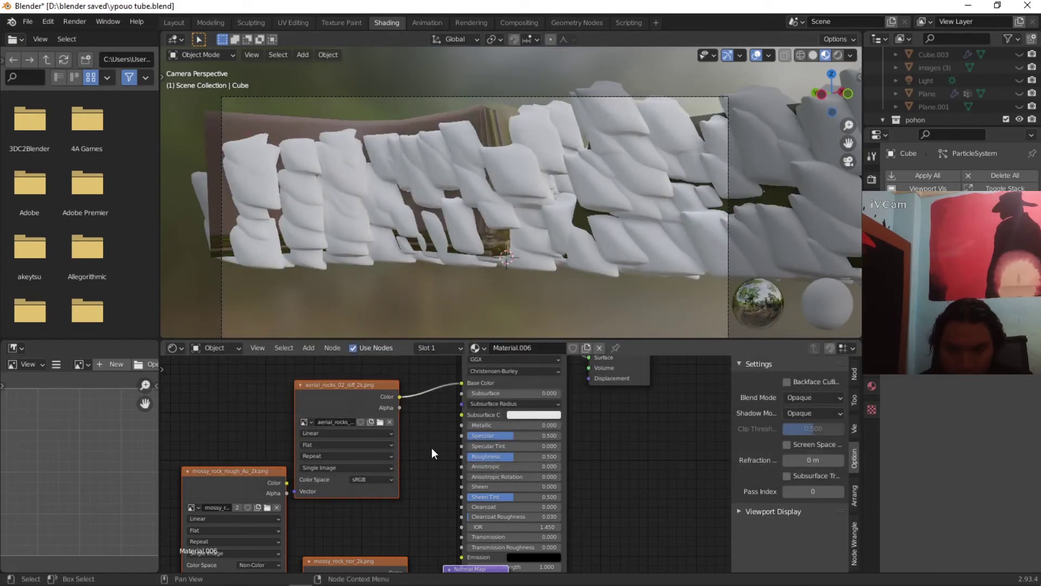
Step: Unwrap the cliff mesh with Smart UV Project at a 66° angle limit
key(Tab)
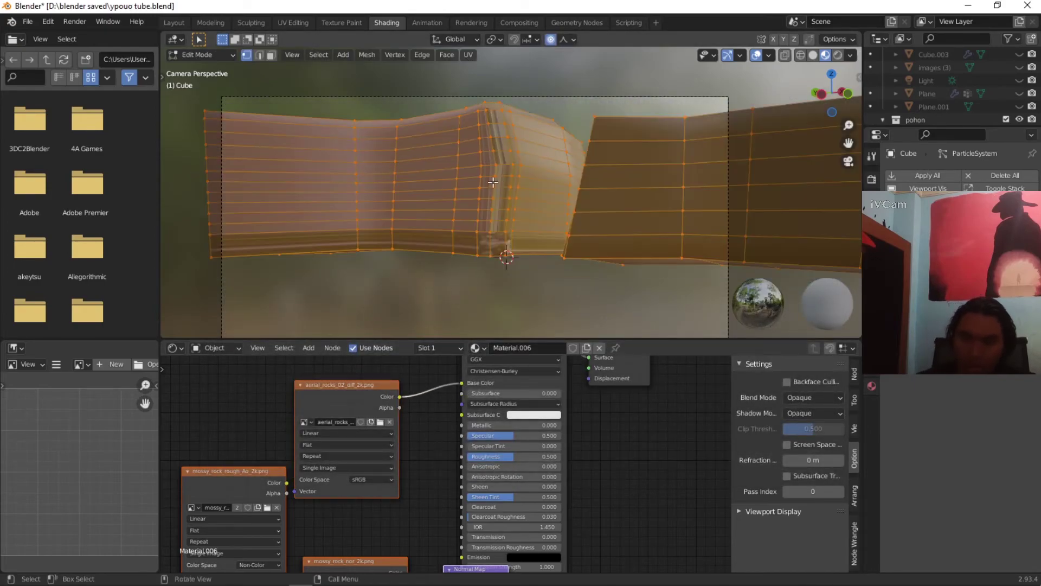
key(u)
click(448, 180)
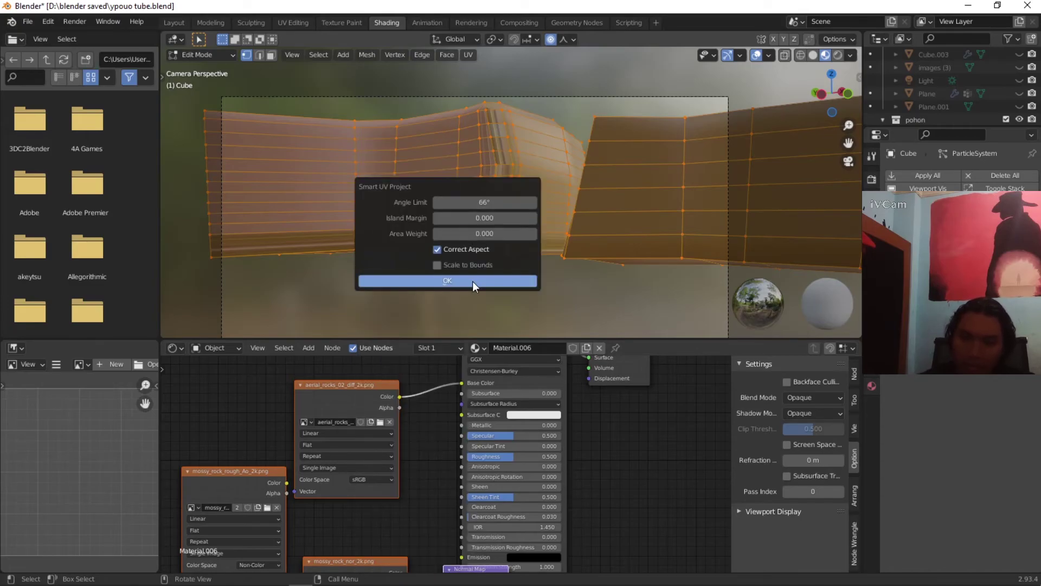
click(473, 281)
key(Tab)
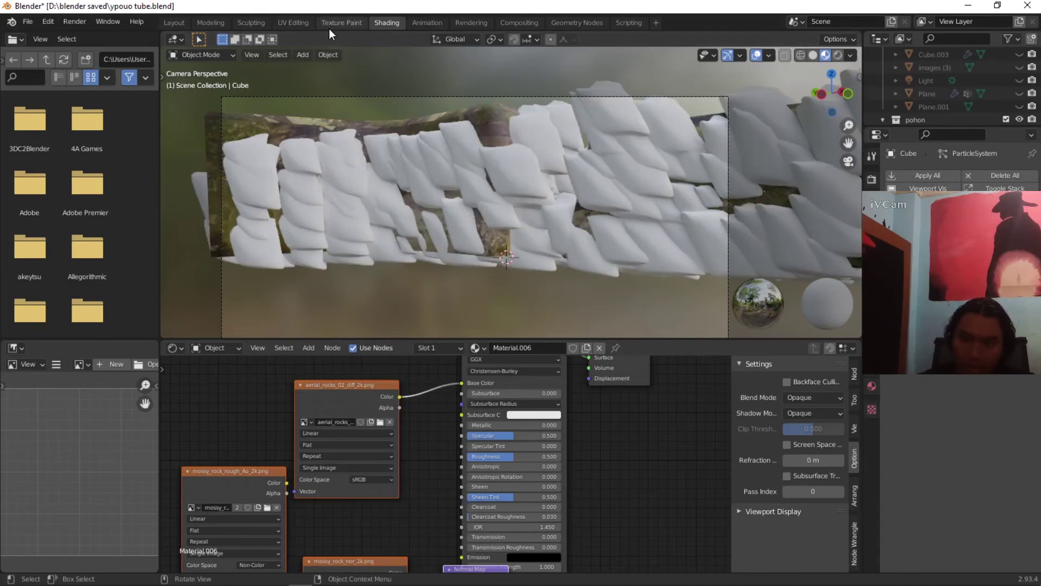
Step: Scale all of the cliff's UV islands up to about three times their size, and return to the Layout workspace
click(294, 23)
key(a)
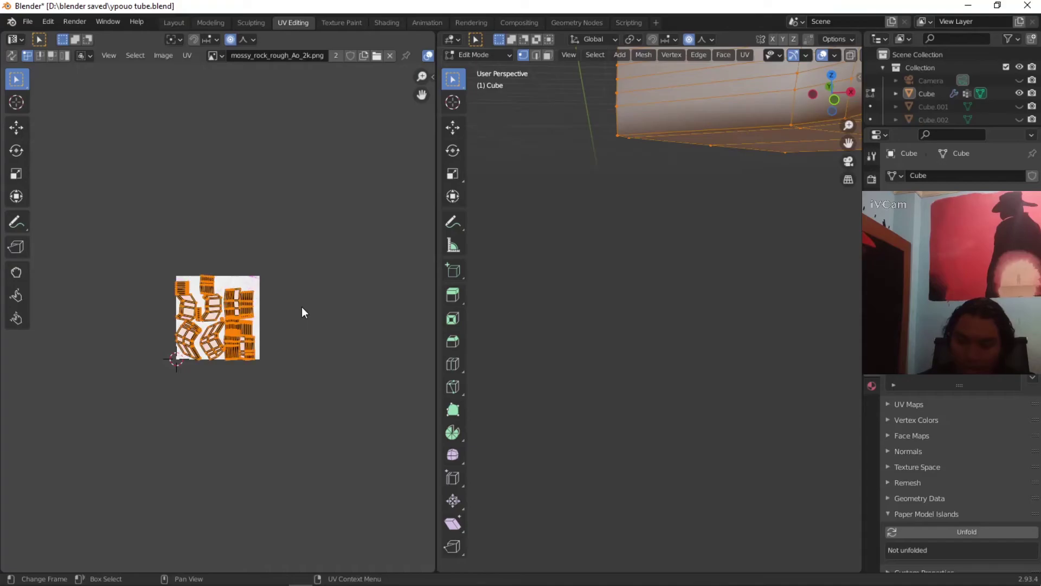
key(s)
click(57, 254)
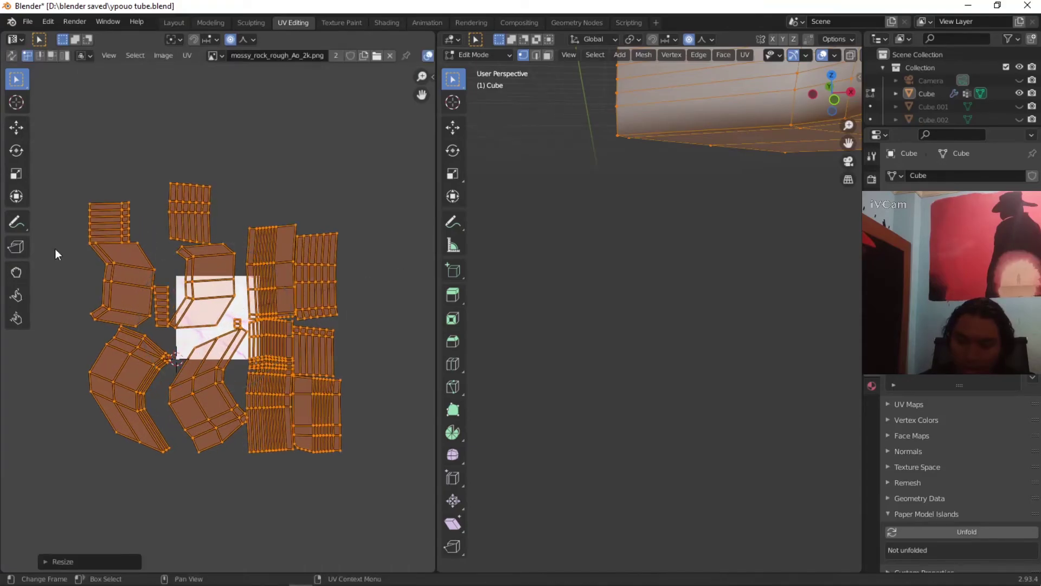
click(173, 22)
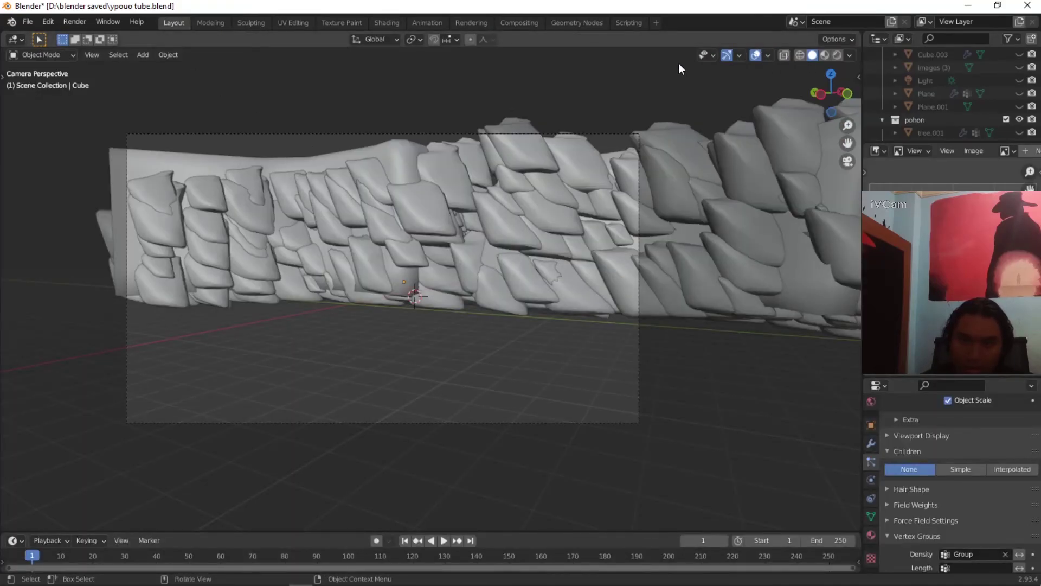
Step: Paste the copied mossy rock texture and Normal Map nodes into Material.007 of the particle source rock Cube.003
click(386, 22)
shift+middle_drag(513, 203, 498, 204)
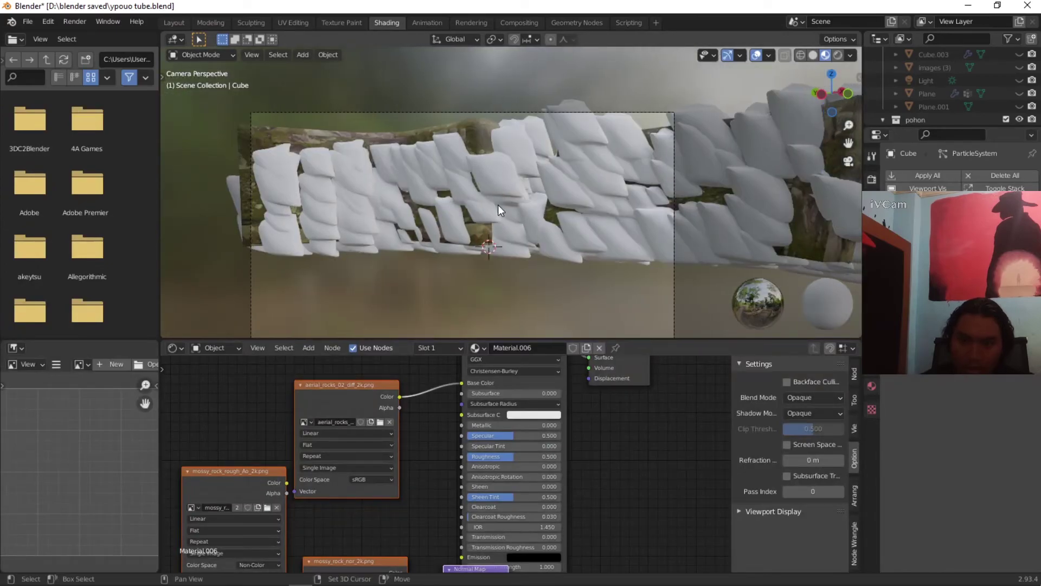
scroll(497, 204, up, 1)
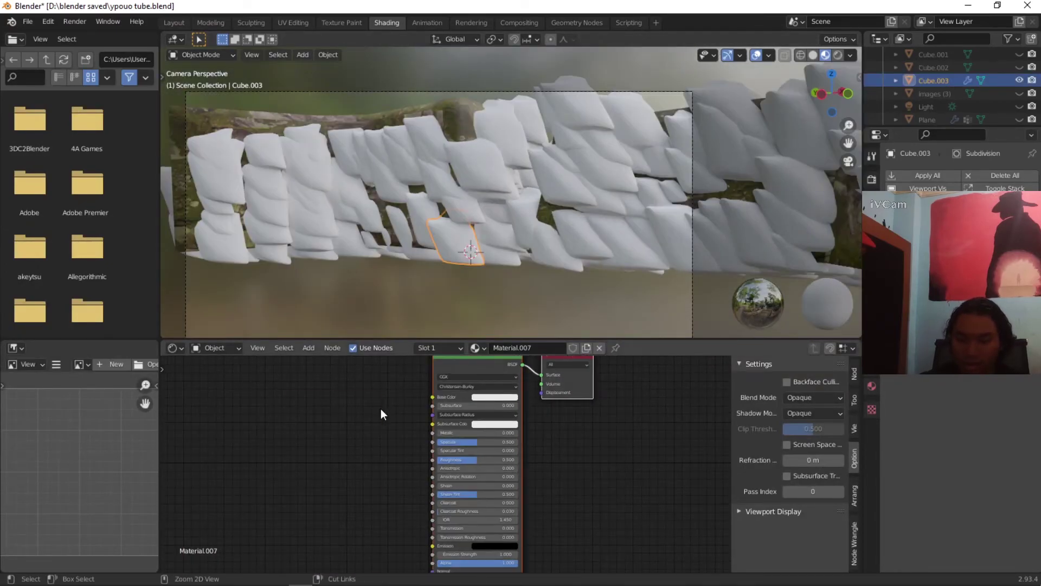
key(ctrl+v)
scroll(380, 418, up, 3)
Step: Replace the pasted diffuse image with Rock_038_baseColor.jpg from the Rock_038_SD folder
click(341, 422)
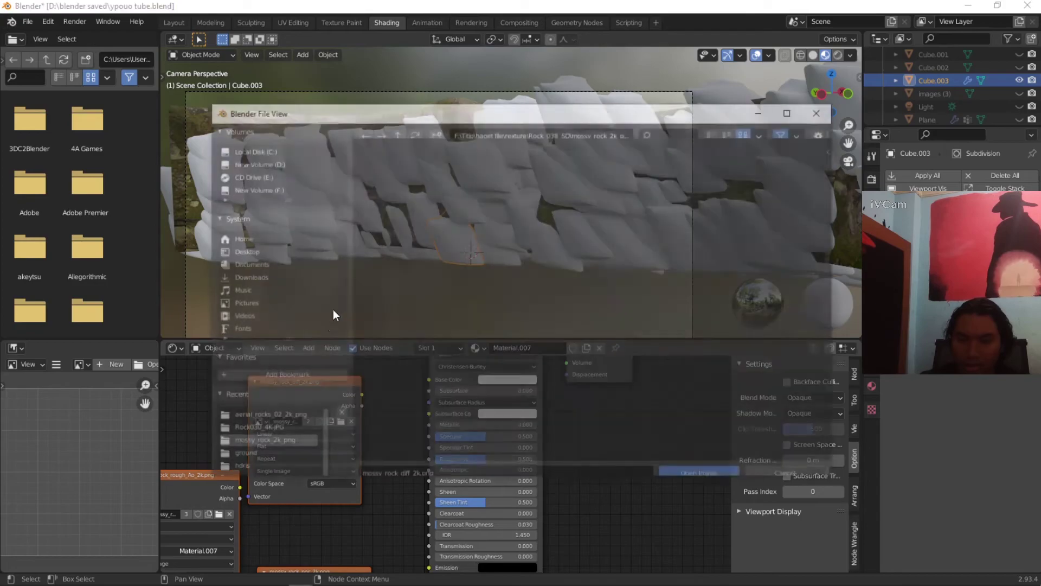
click(395, 133)
scroll(624, 249, down, 2)
scroll(569, 233, up, 2)
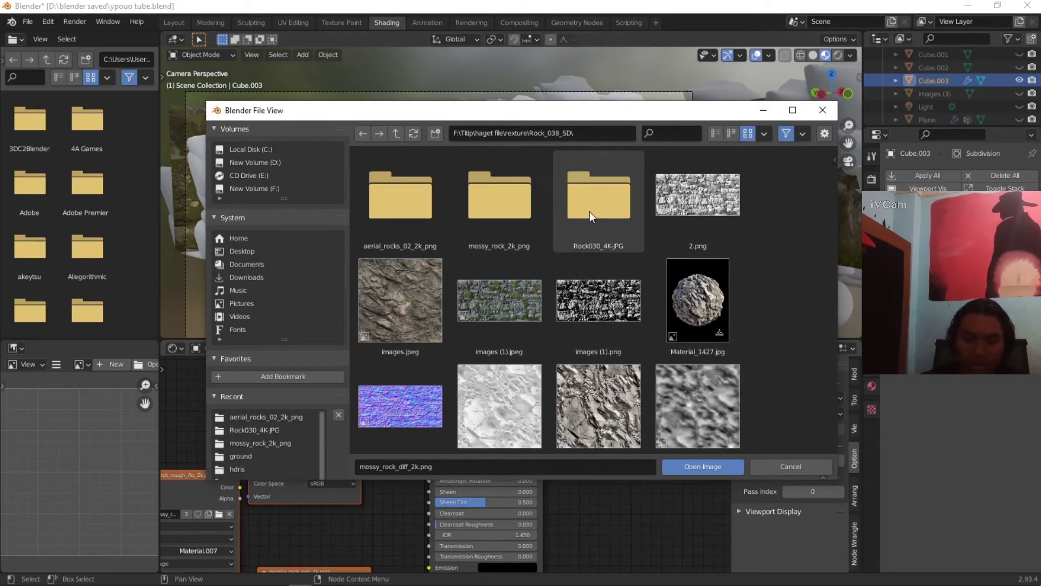
scroll(591, 216, down, 2)
scroll(519, 311, up, 2)
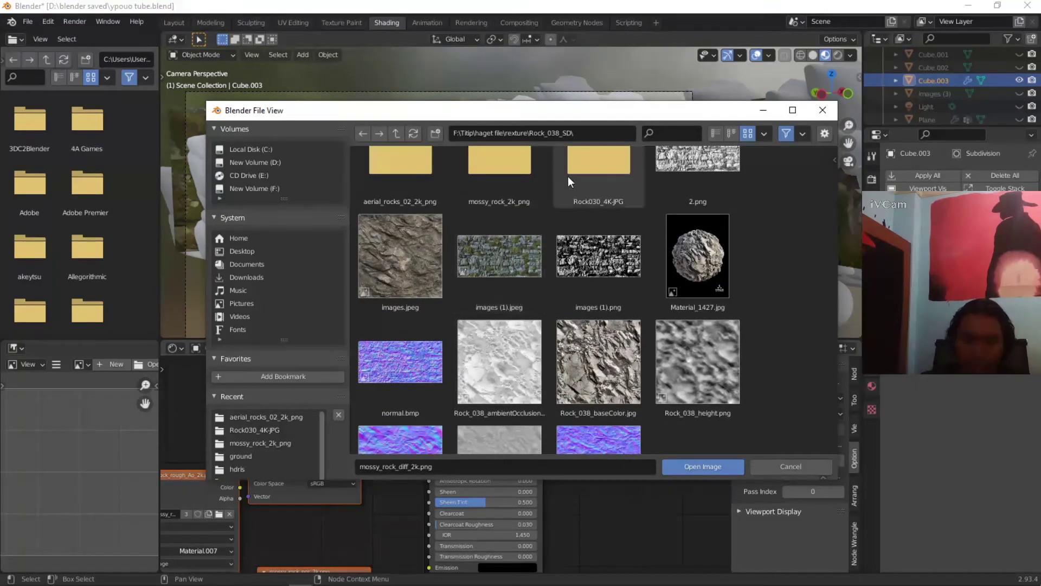
scroll(428, 272, down, 2)
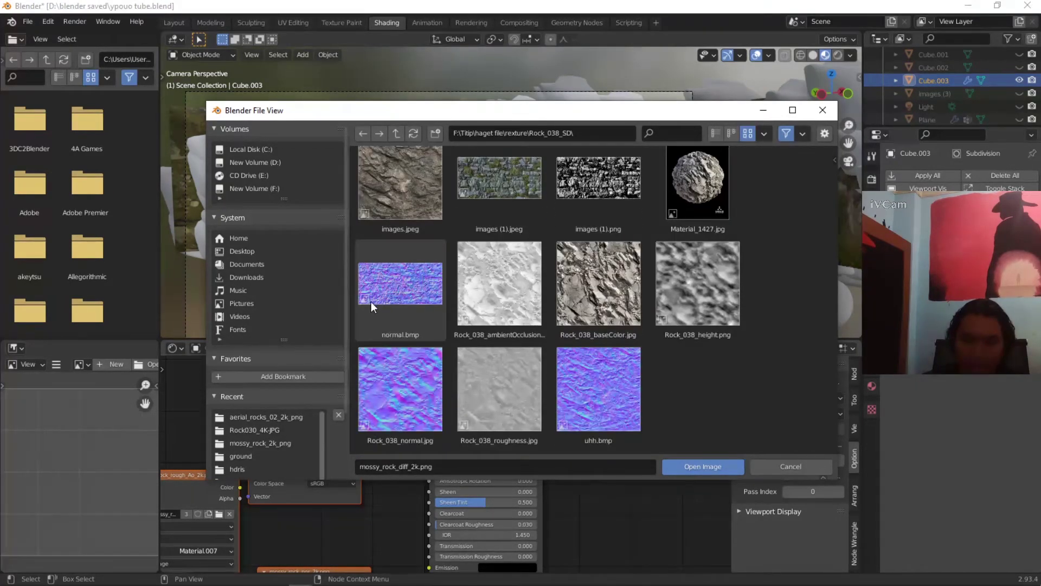
double_click(631, 292)
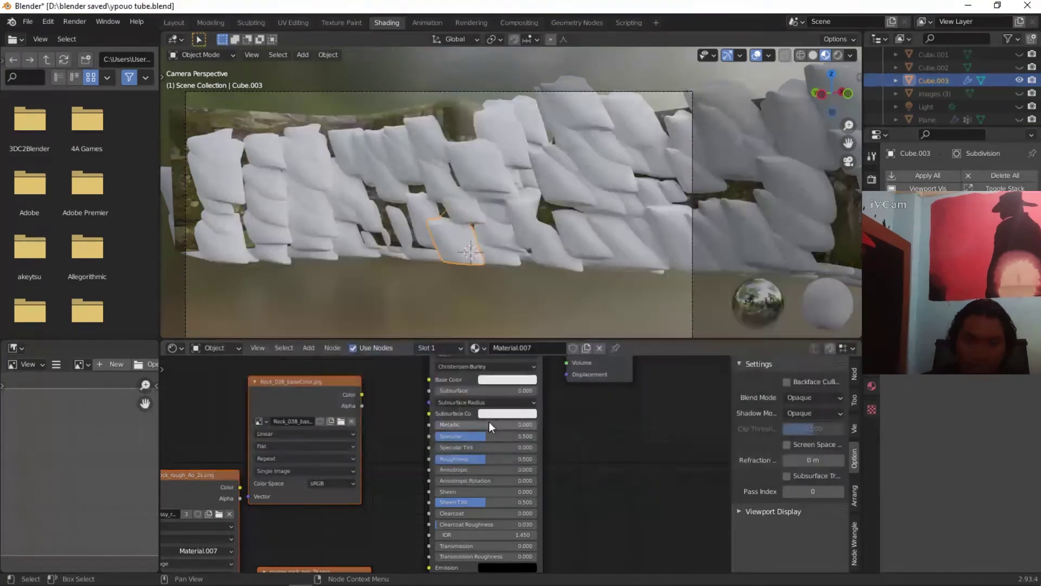
Step: Connect the diffuse texture's Color to Base Color and select all of Cube.003's UV islands in the UV Editing workspace
scroll(433, 180, down, 2)
scroll(432, 180, up, 2)
click(293, 23)
scroll(265, 293, up, 4)
scroll(265, 294, down, 3)
click(848, 164)
key(Tab)
click(797, 233)
click(871, 312)
key(Tab)
key(Tab)
key(Tab)
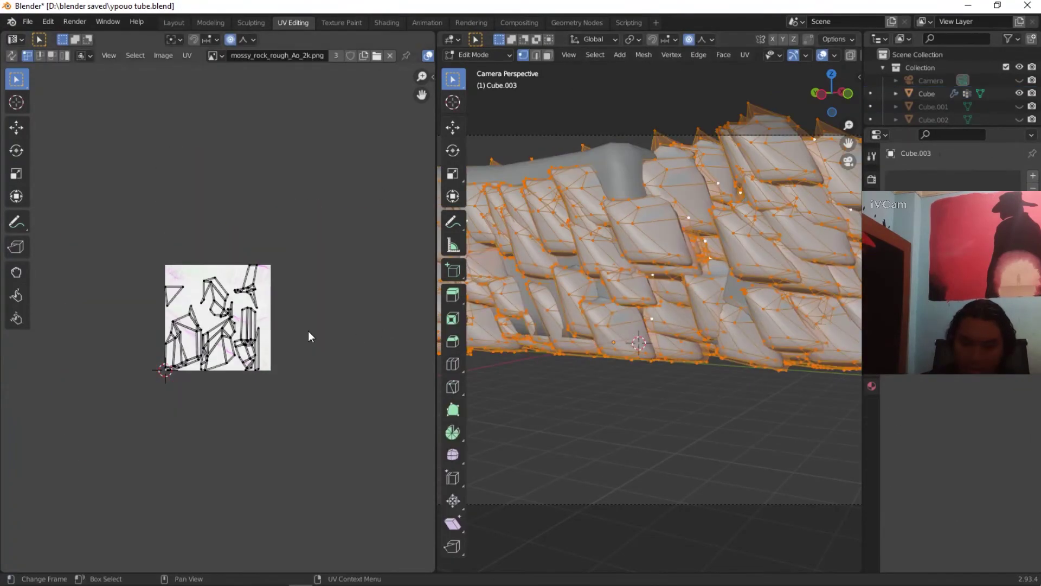
key(a)
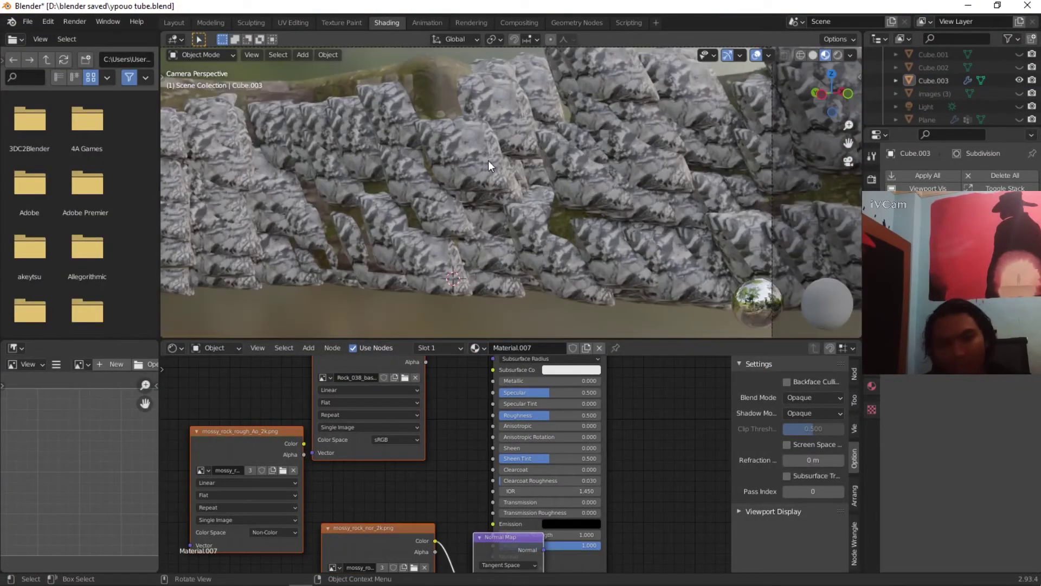
Step: Load images.jpeg from the Rock_038_SD folder as the base color image of Material.007
scroll(420, 417, up, 1)
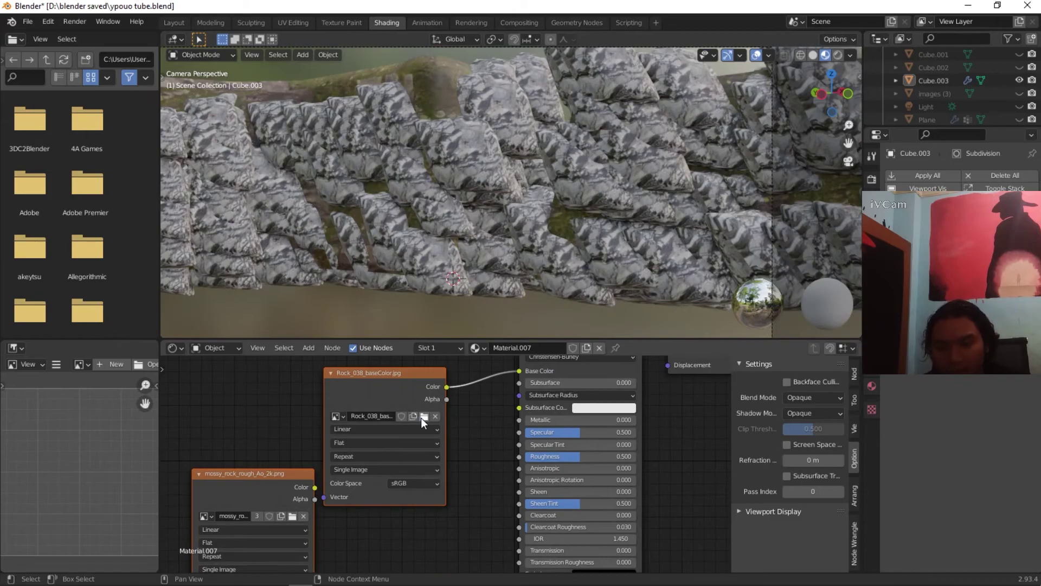
click(421, 418)
scroll(574, 329, up, 2)
click(678, 465)
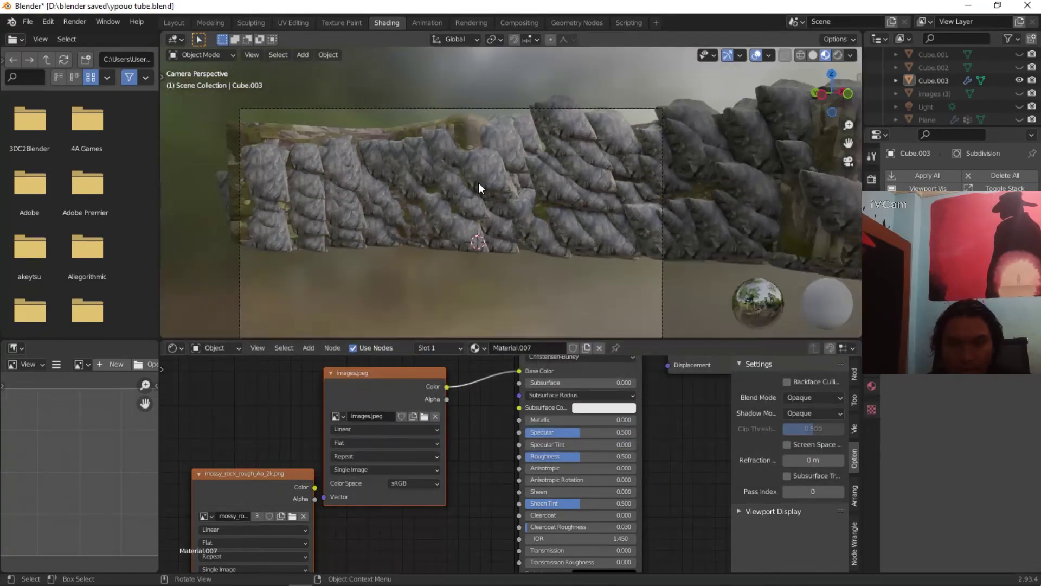
Step: Set the cliff's rock particles to a rotation phase of 0.143 and a scale randomness of 0.984
click(602, 171)
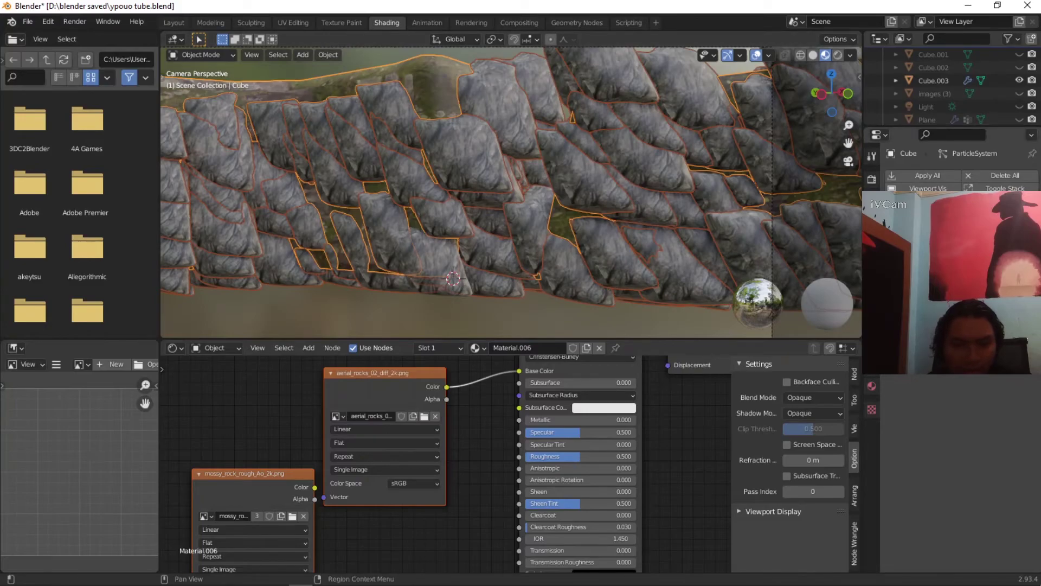
click(872, 296)
click(916, 406)
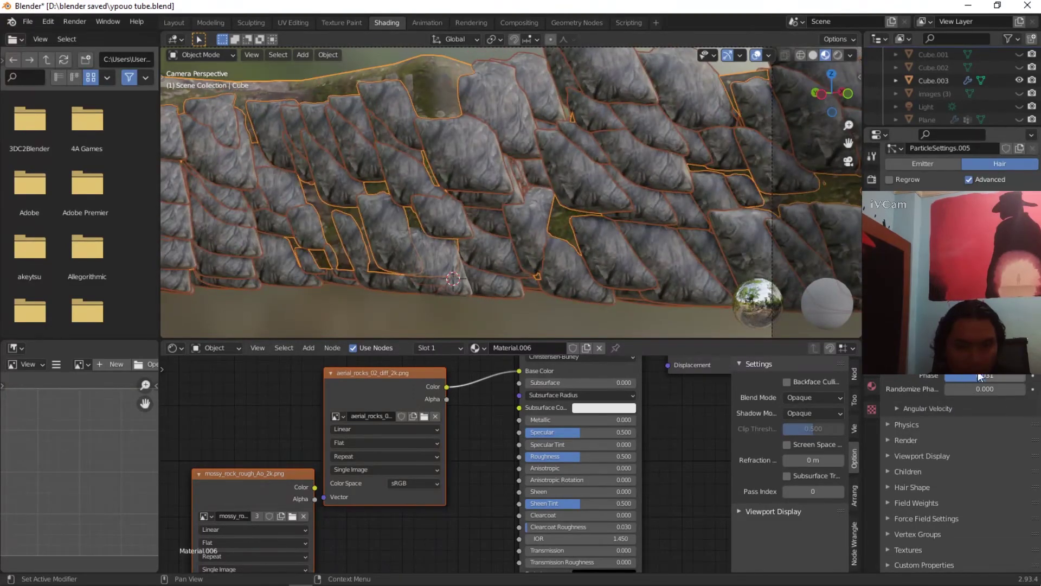
drag(970, 375, 992, 375)
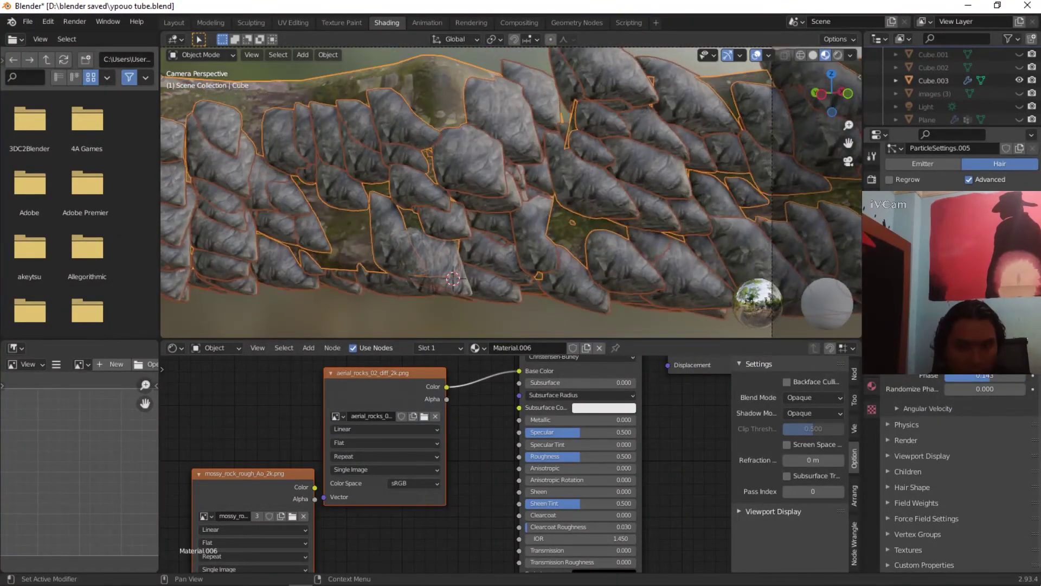
scroll(511, 193, down, 2)
click(906, 439)
drag(954, 513, 1020, 512)
drag(976, 260, 993, 261)
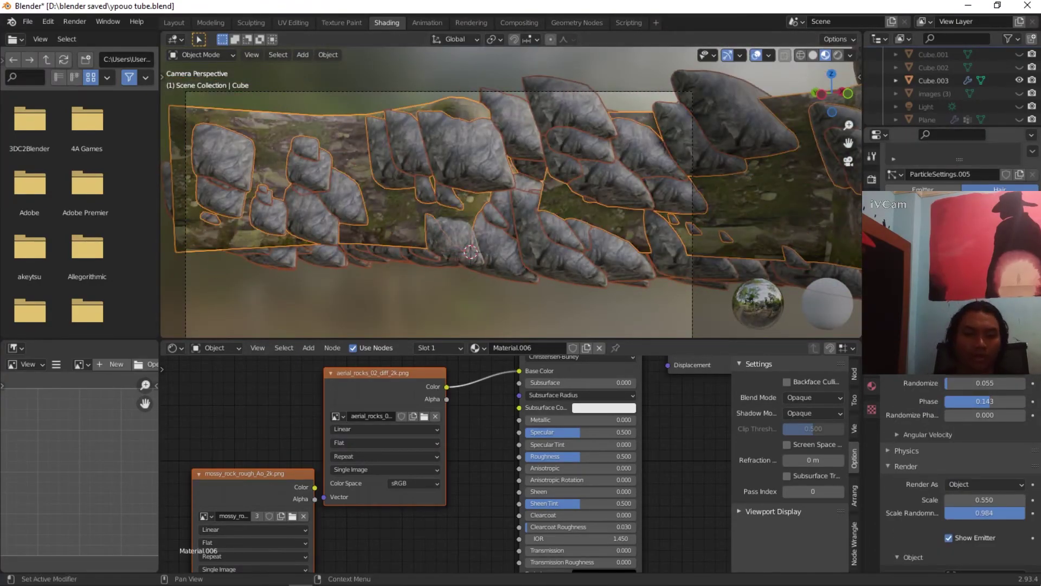
Step: Convert the cliff's rock particles into real objects and move them to a new collection named "batu 2"
click(872, 294)
click(959, 244)
key(m)
click(629, 206)
text(batu 2)
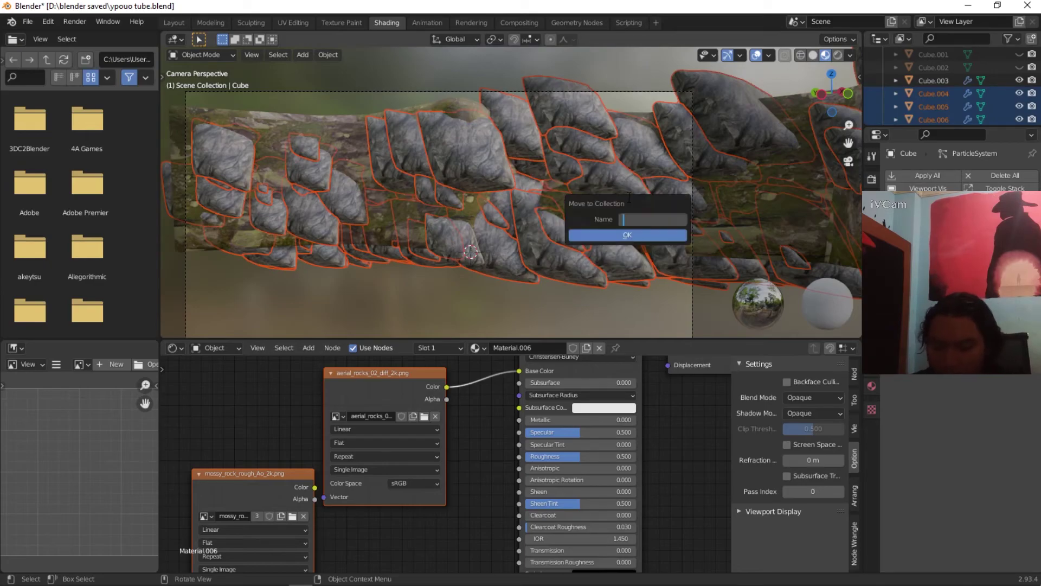
key(Return)
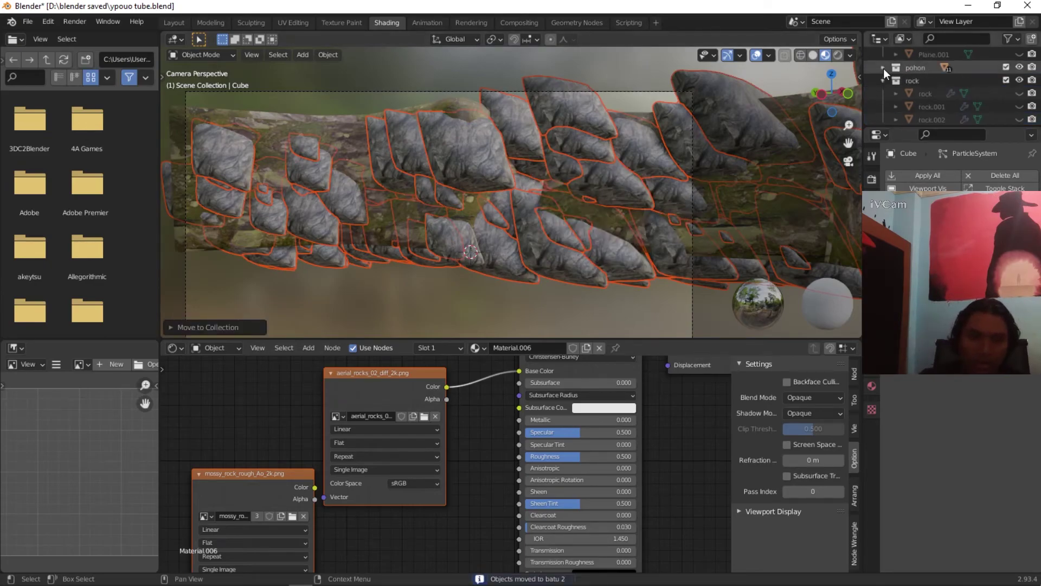
Step: Join the converted rocks into one mesh and delete the leftover rock clump below the cliff
key(ctrl+j)
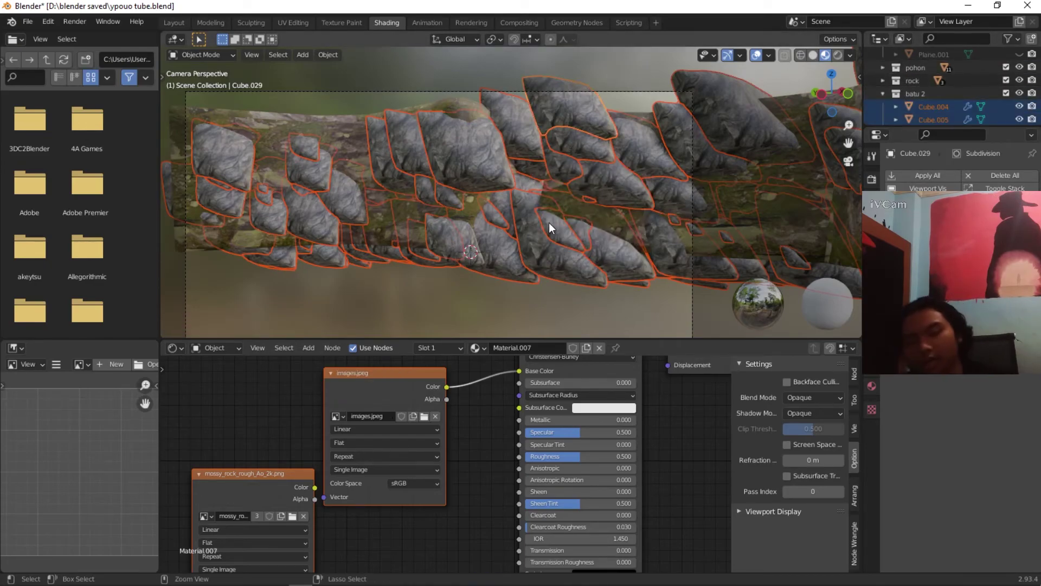
scroll(631, 187, down, 3)
click(680, 208)
key(Delete)
scroll(642, 191, up, 3)
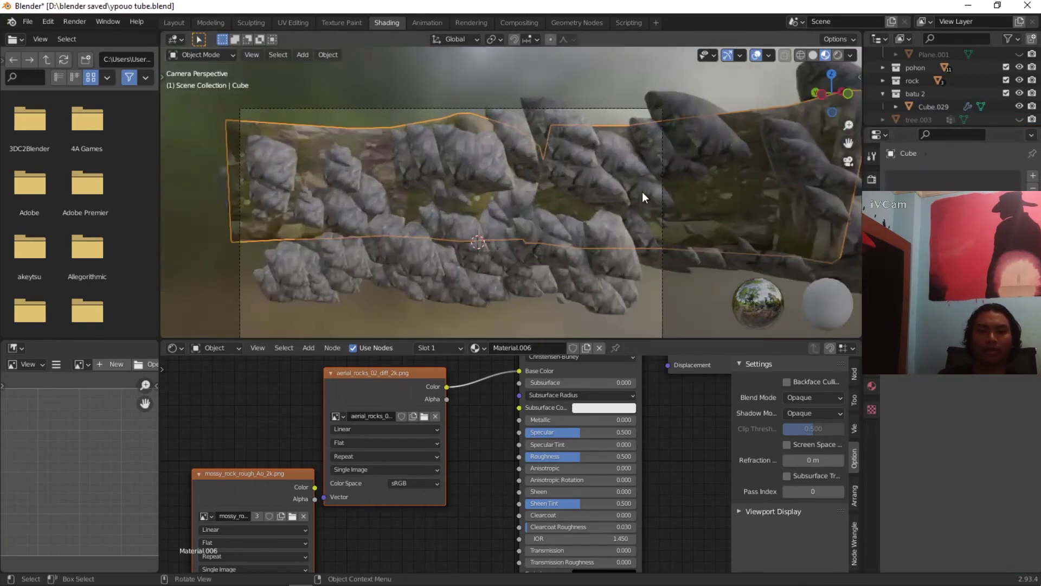
Step: Rotate the joined rocks freely in Edit Mode with trackball rotation, each rock about its own origin
click(429, 175)
key(Tab)
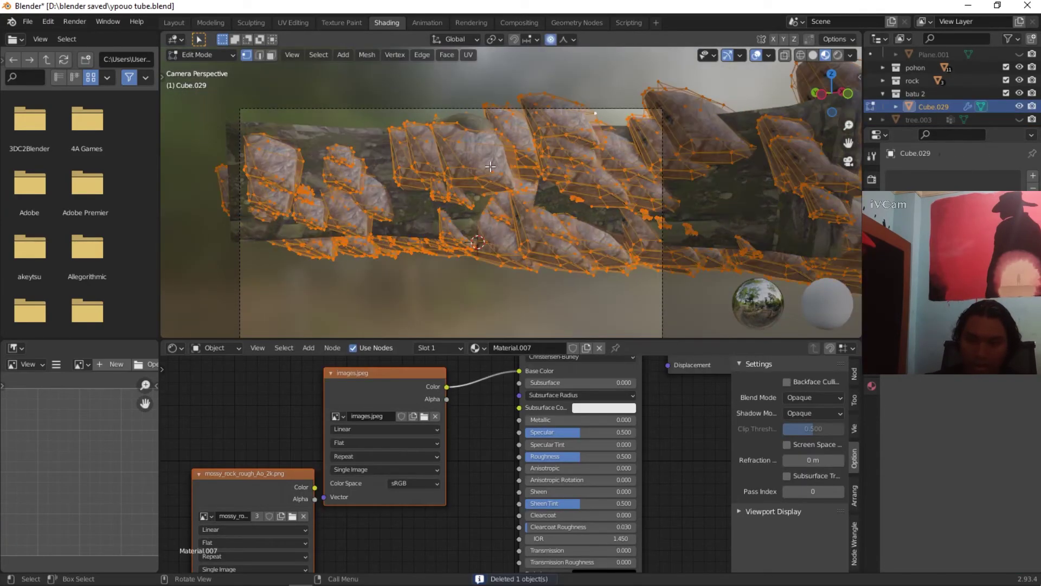
key(r)
key(r)
right_click(655, 155)
click(471, 41)
click(494, 40)
click(515, 82)
key(r)
key(r)
click(648, 128)
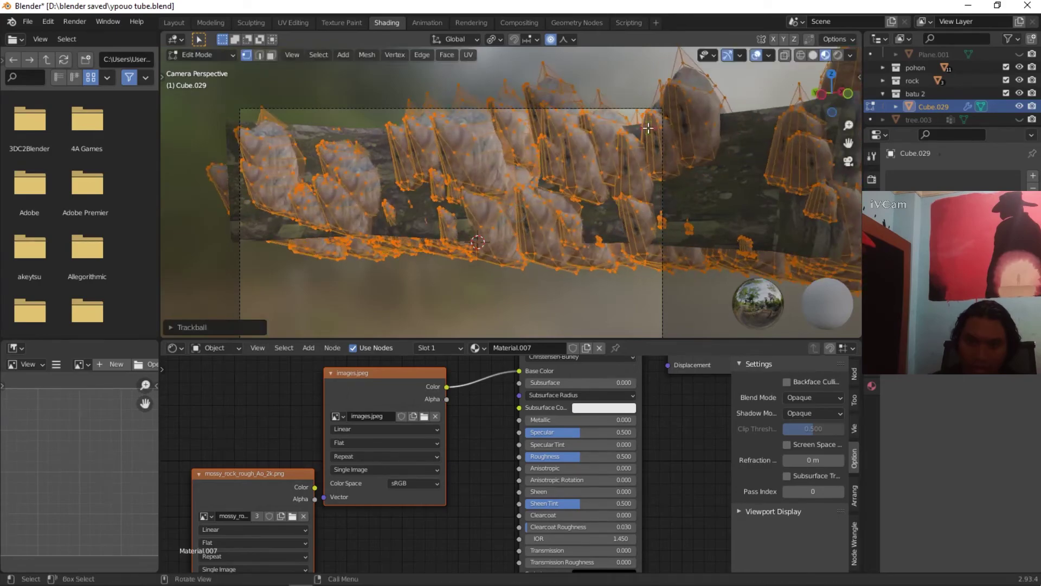
Step: Unwrap the joined rock mesh with Smart UV Project at a 66° angle limit
key(u)
click(612, 76)
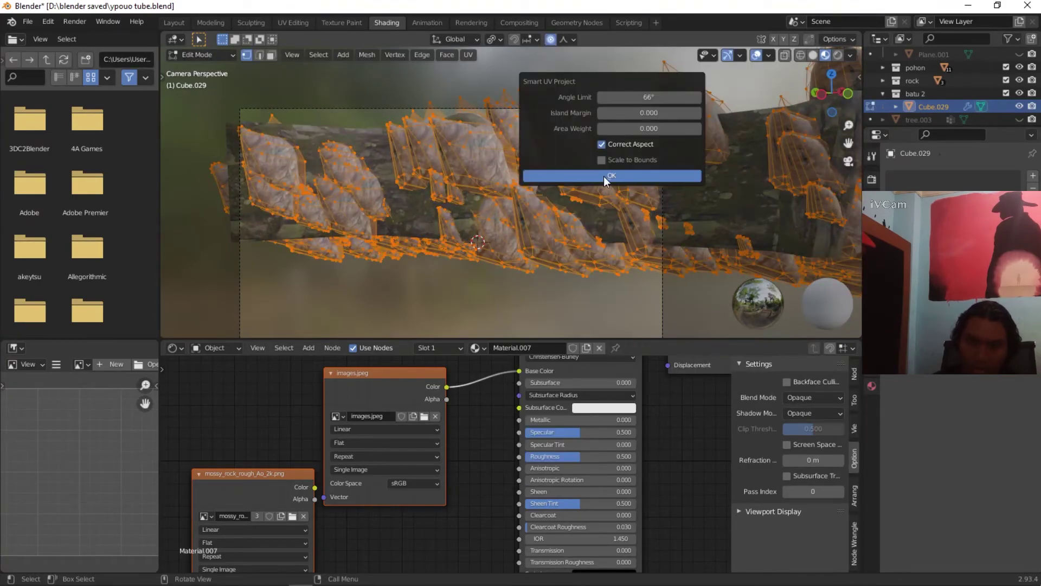
click(612, 175)
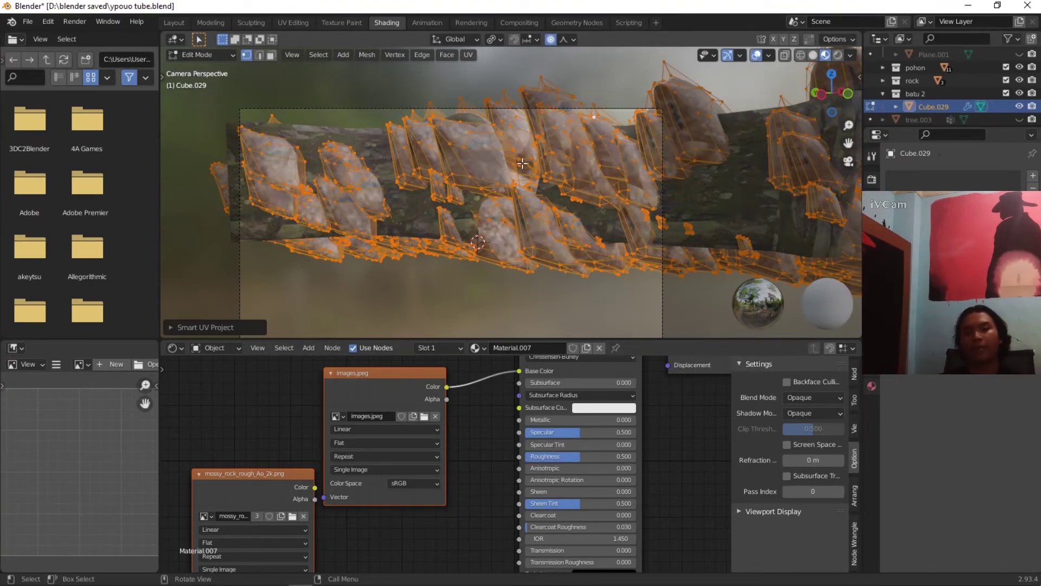
Step: Scale all of the joined rocks' UV islands up to about three times their size, and return to the Shading workspace
click(297, 22)
scroll(288, 322, down, 5)
scroll(283, 327, up, 9)
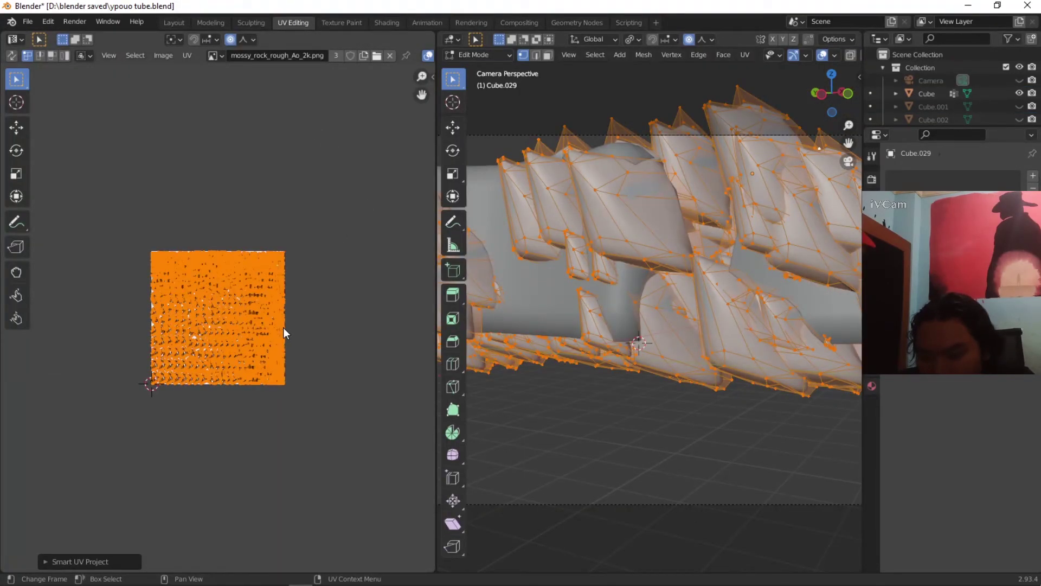
scroll(283, 327, down, 6)
key(s)
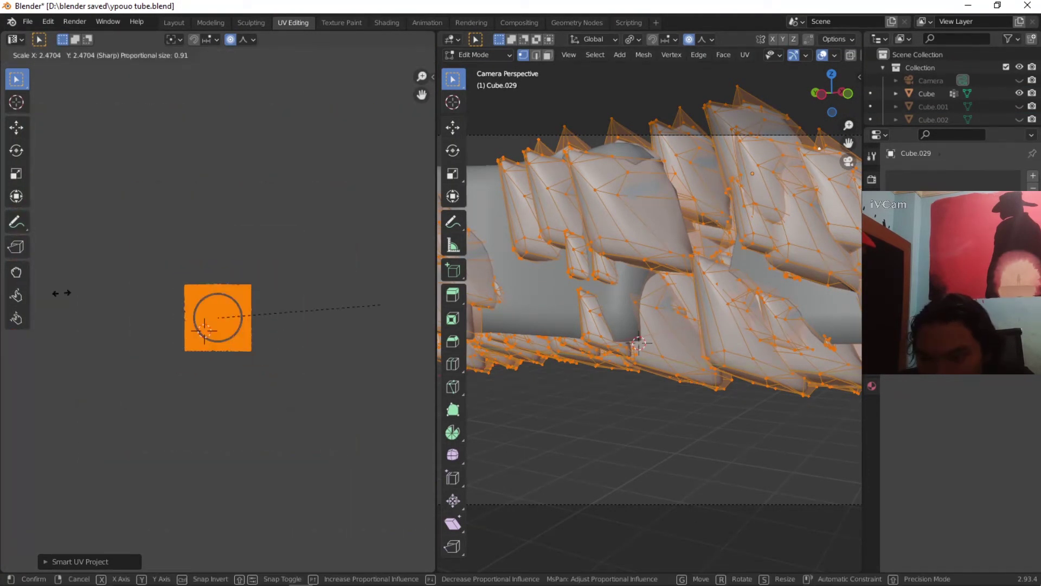
click(271, 286)
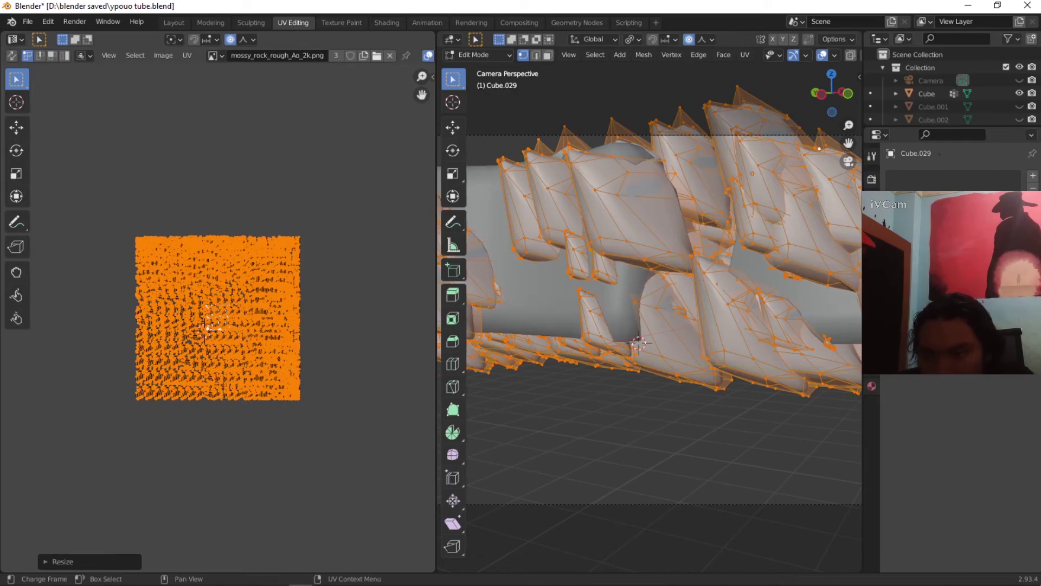
key(s)
click(310, 301)
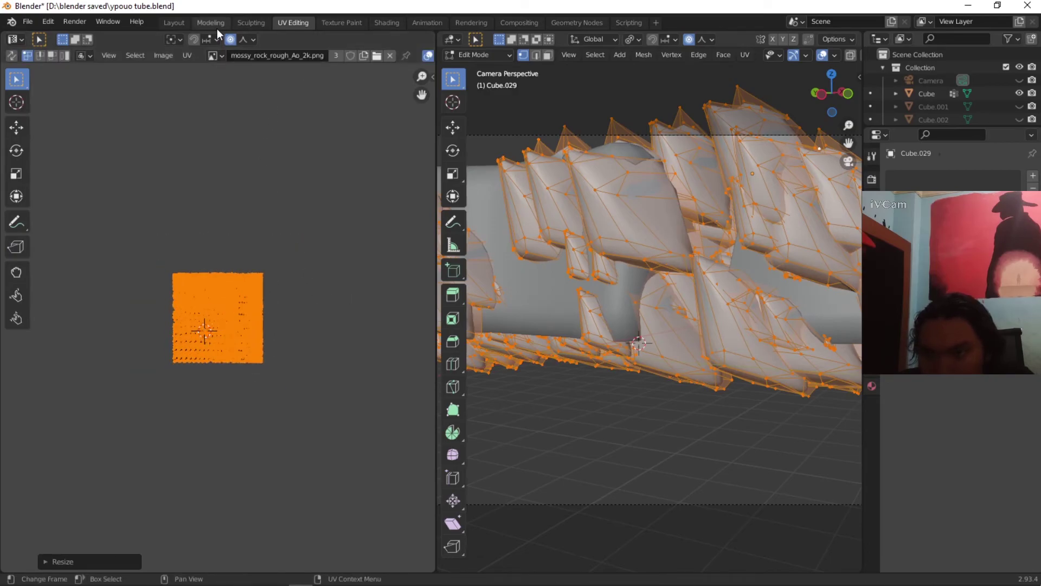
click(383, 23)
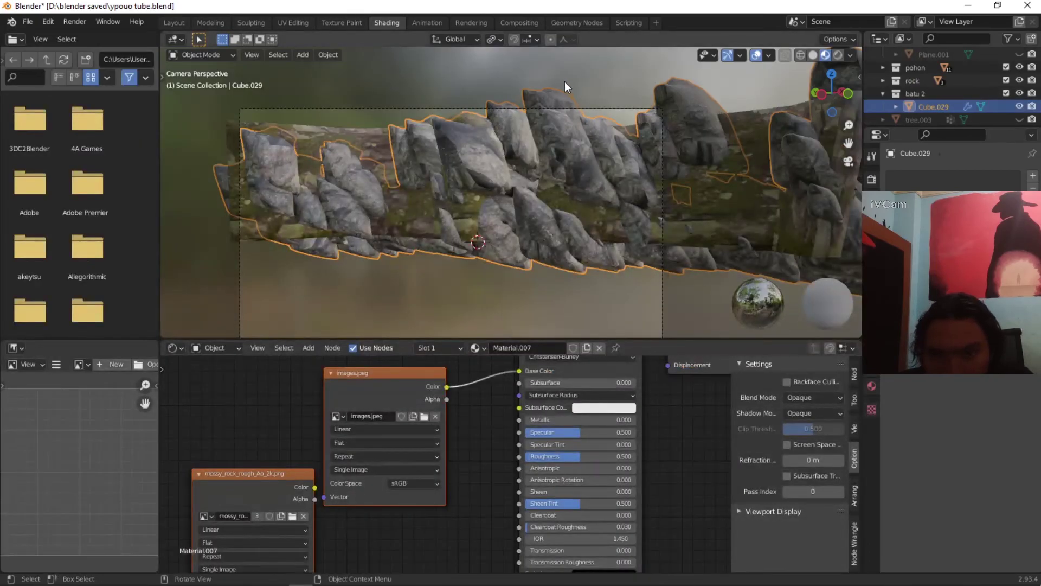
Step: Replace the mossy_rock_rough_Ao_2k.png image in Material.007 with Rock_038_roughness.jpg from the Rock_038_SD folder
click(586, 87)
middle_drag(596, 86, 501, 149)
scroll(510, 148, up, 3)
click(521, 138)
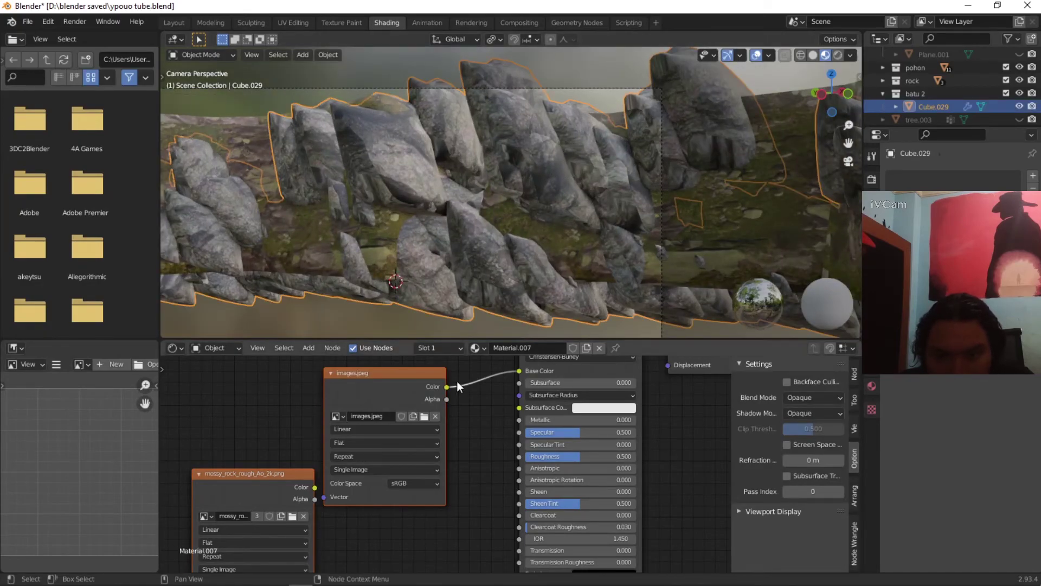
scroll(430, 385, down, 2)
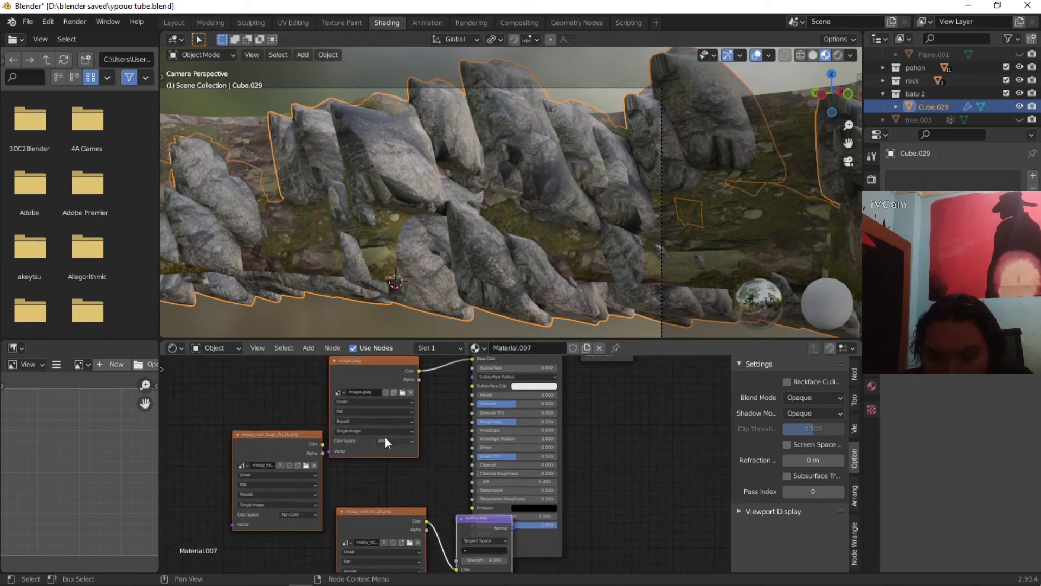
scroll(272, 463, up, 2)
click(251, 464)
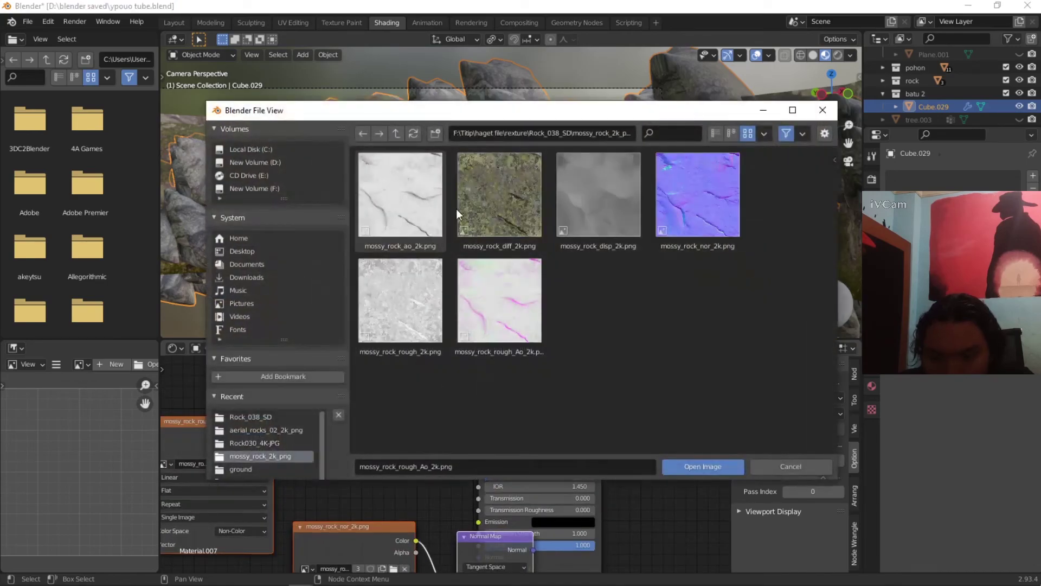
click(380, 134)
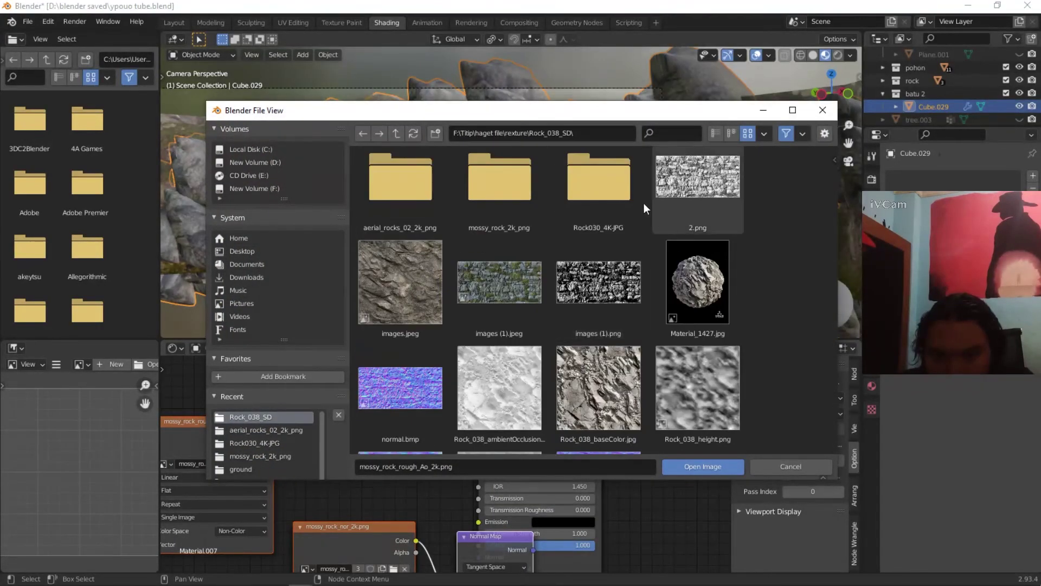
scroll(495, 391, down, 3)
click(495, 392)
click(700, 464)
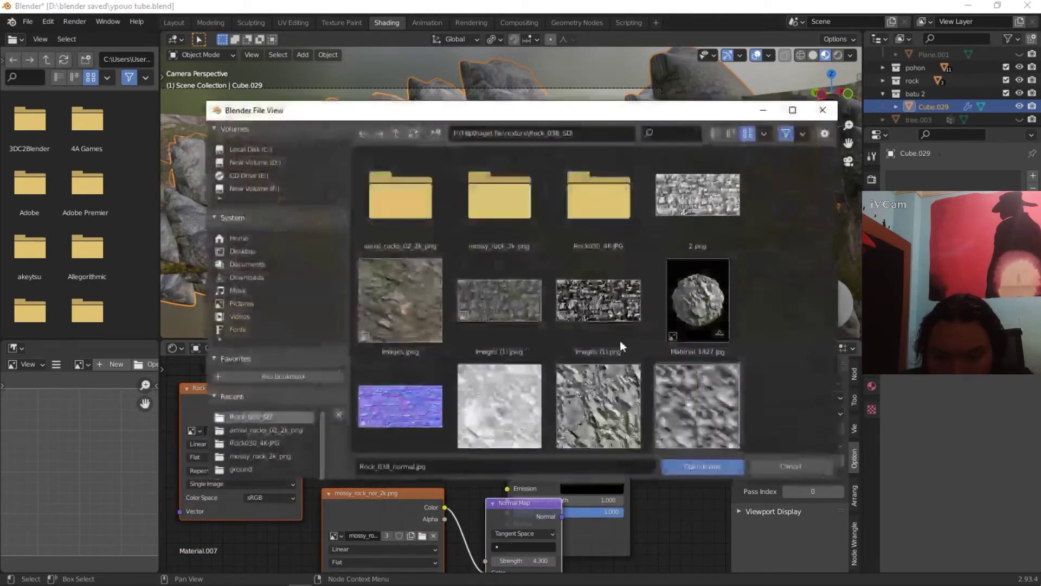
Step: Set the color space of the rock roughness texture to Non-Color
middle_drag(455, 421, 482, 392)
click(297, 468)
click(293, 534)
Step: Load Rock_038_normal.jpg into the image texture feeding the Normal Map node and set its color space to Non-Color
middle_drag(469, 456, 385, 386)
drag(467, 409, 451, 423)
middle_drag(324, 499, 447, 467)
click(357, 417)
key(BackSpace)
double_click(466, 380)
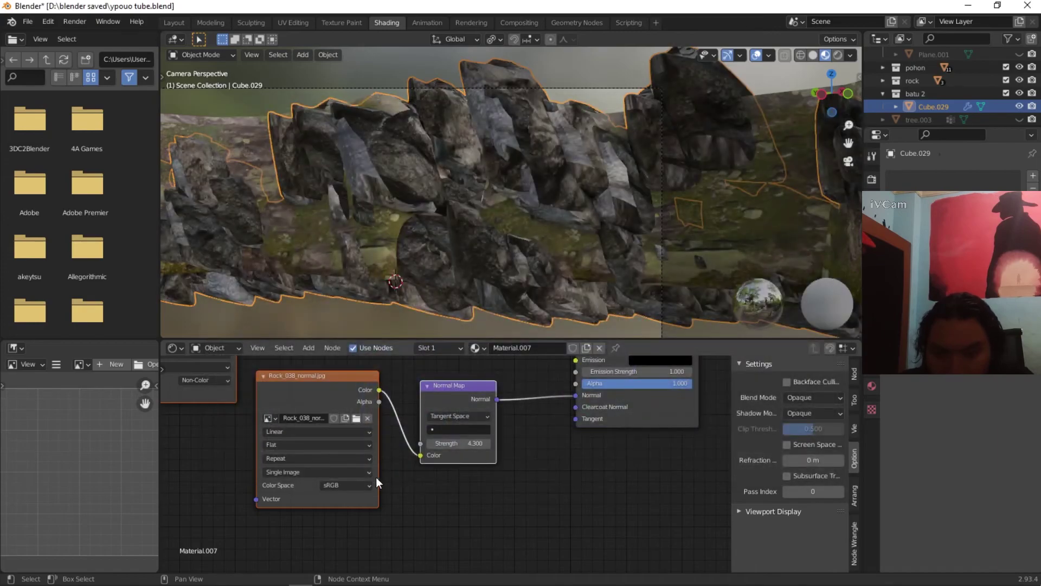
click(346, 484)
click(350, 439)
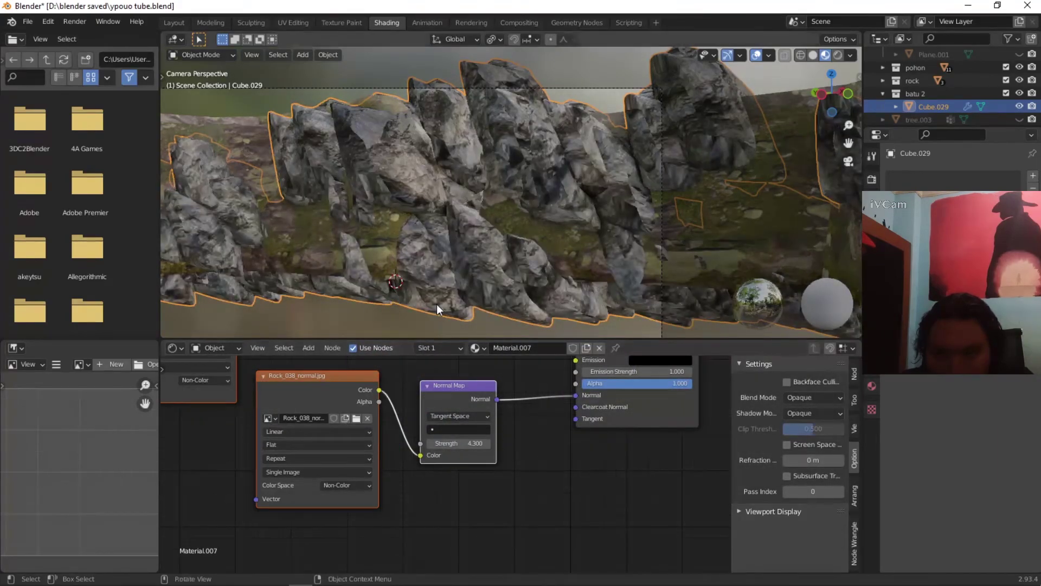
Step: Shift all of the joined rocks' UV islands by about 0.5 in X, with the rocks displayed in Material Preview in the UV Editing workspace
scroll(474, 264, down, 3)
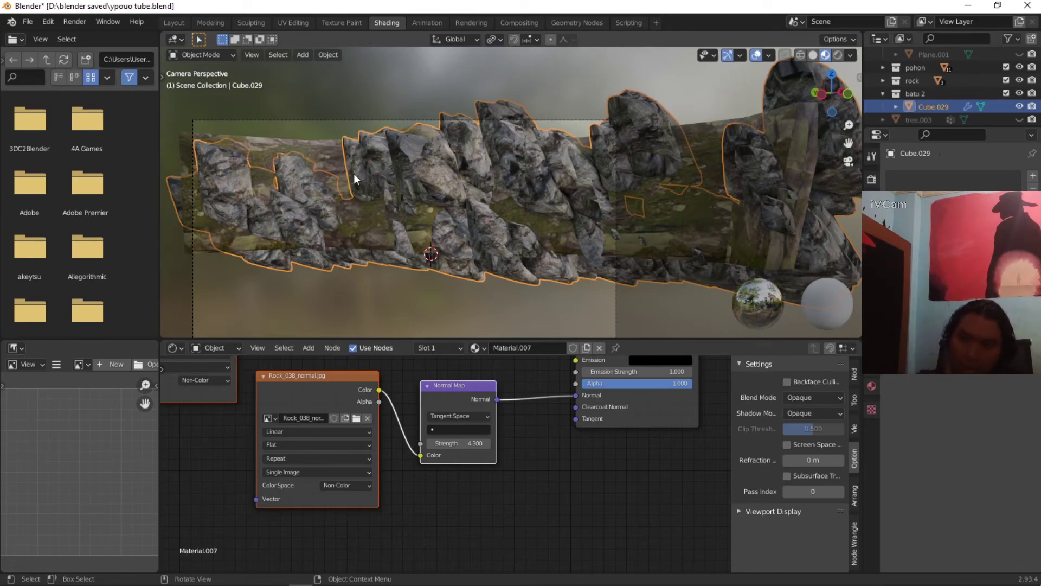
click(293, 22)
scroll(282, 311, up, 8)
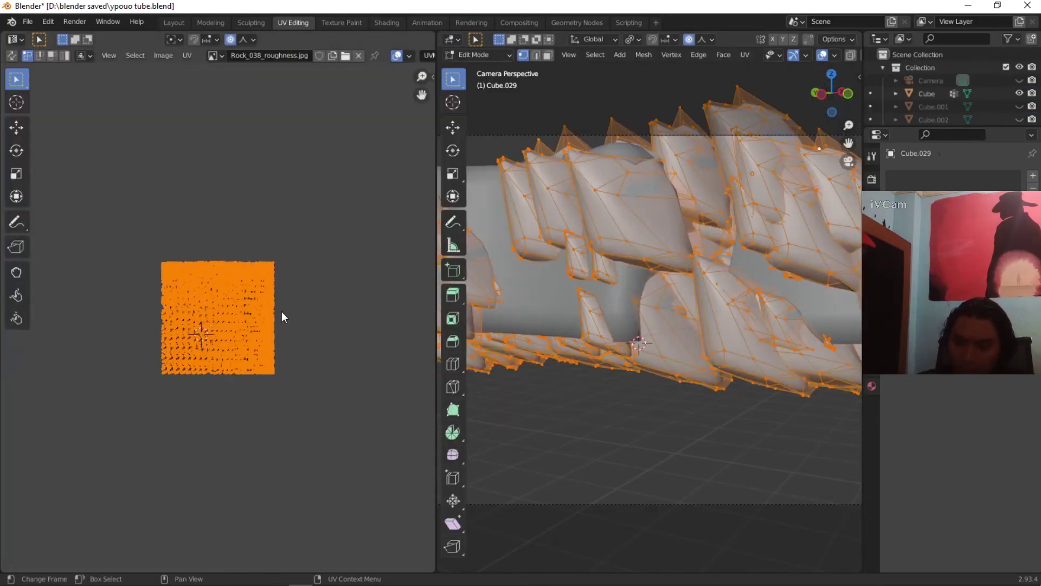
scroll(281, 314, down, 3)
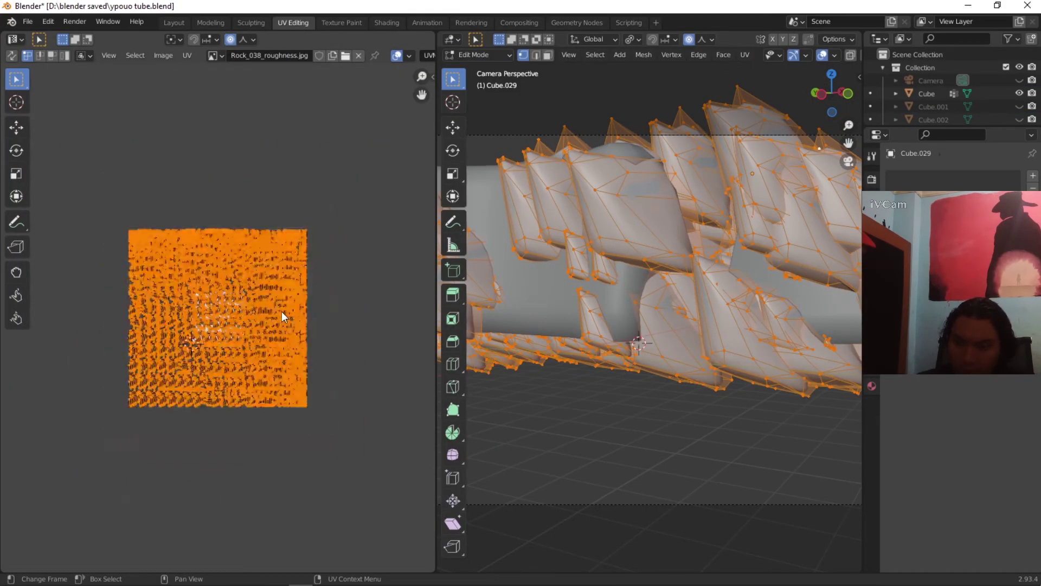
scroll(822, 56, down, 3)
click(826, 54)
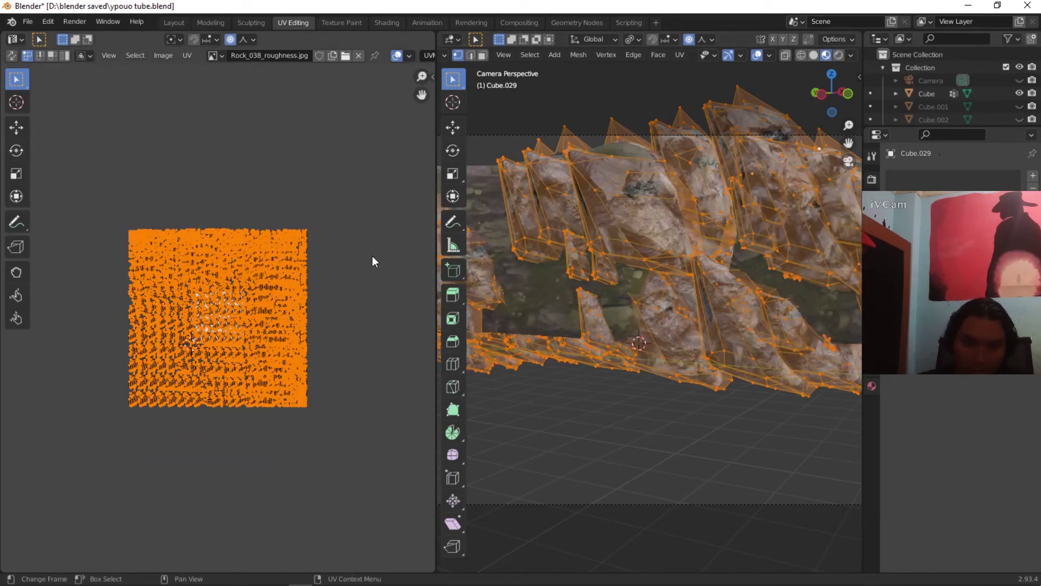
key(g)
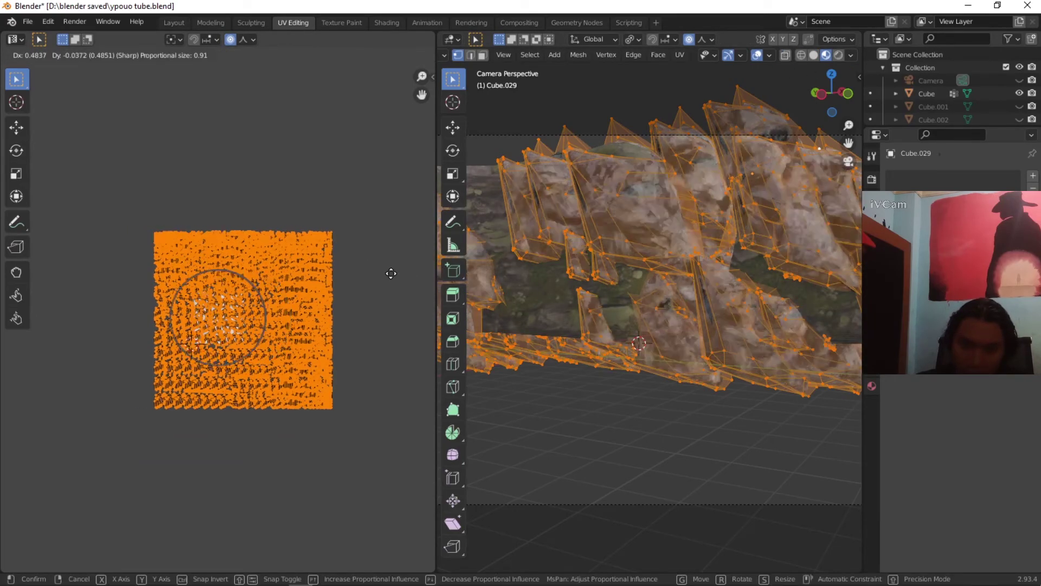
click(391, 273)
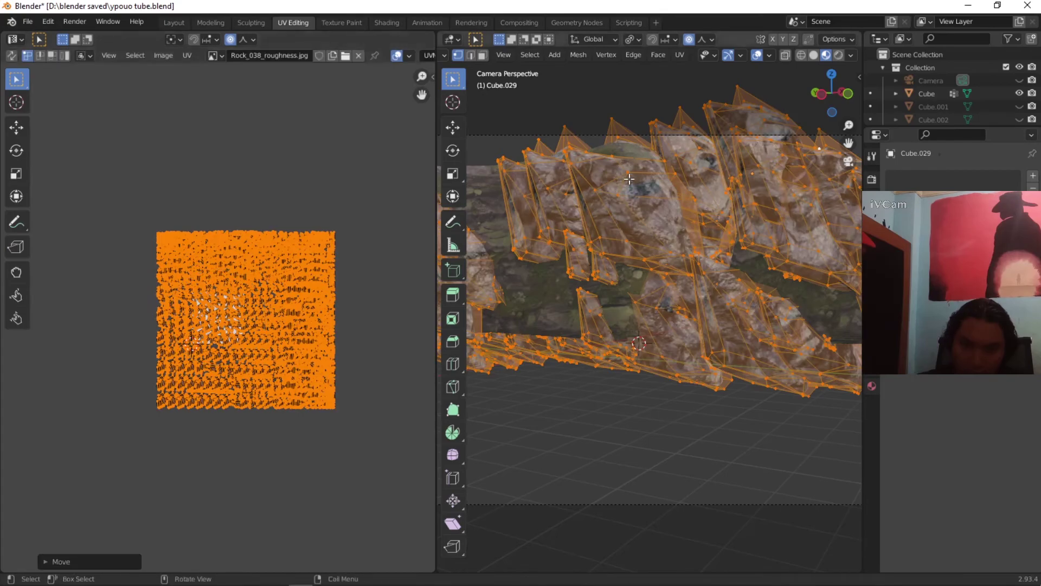
key(Tab)
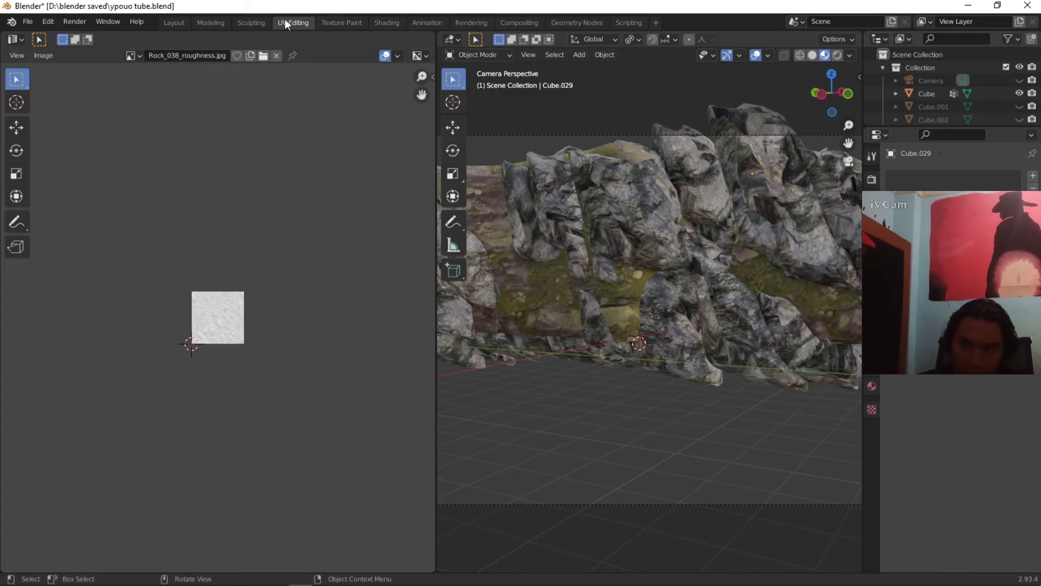
Step: Unhide all hidden objects in the Layout workspace and display the whole scene in Rendered shading
click(176, 23)
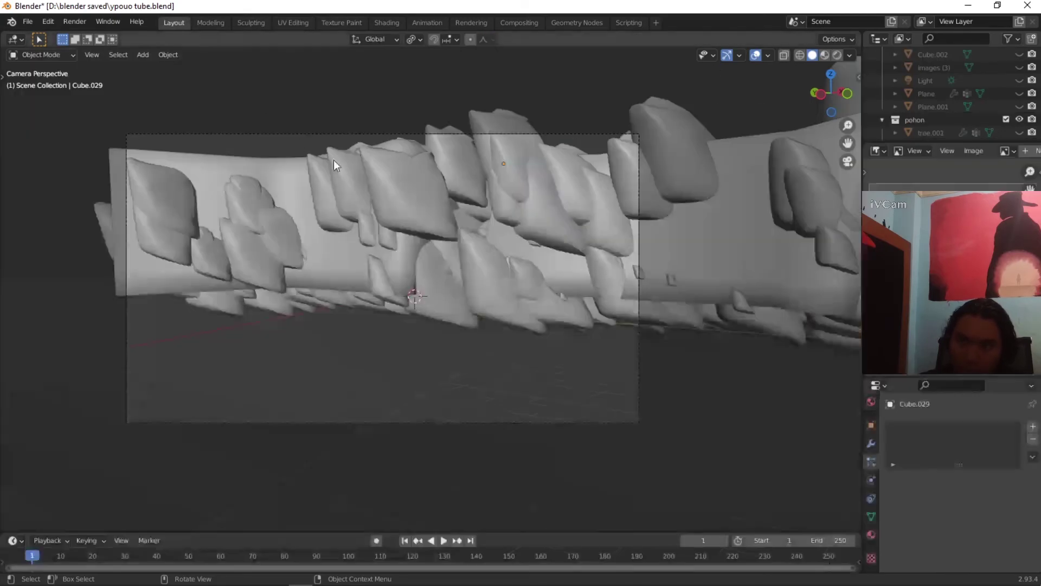
click(551, 219)
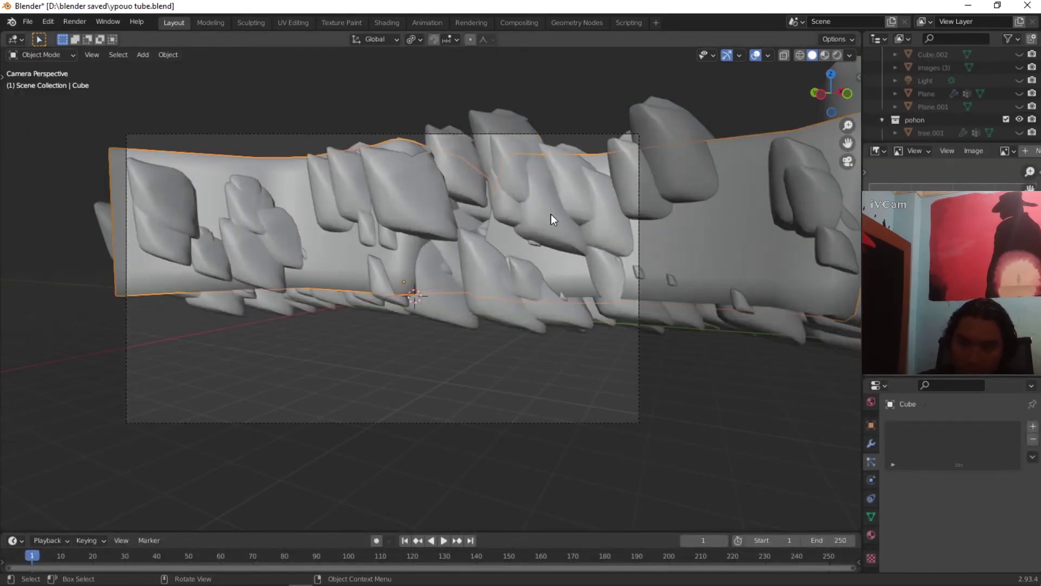
key(alt+a)
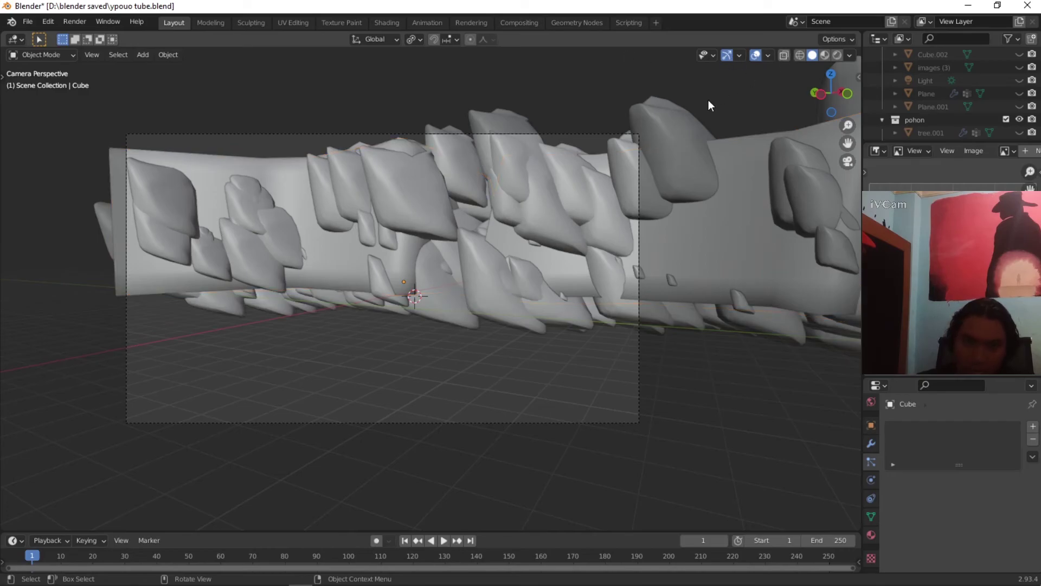
key(alt+h)
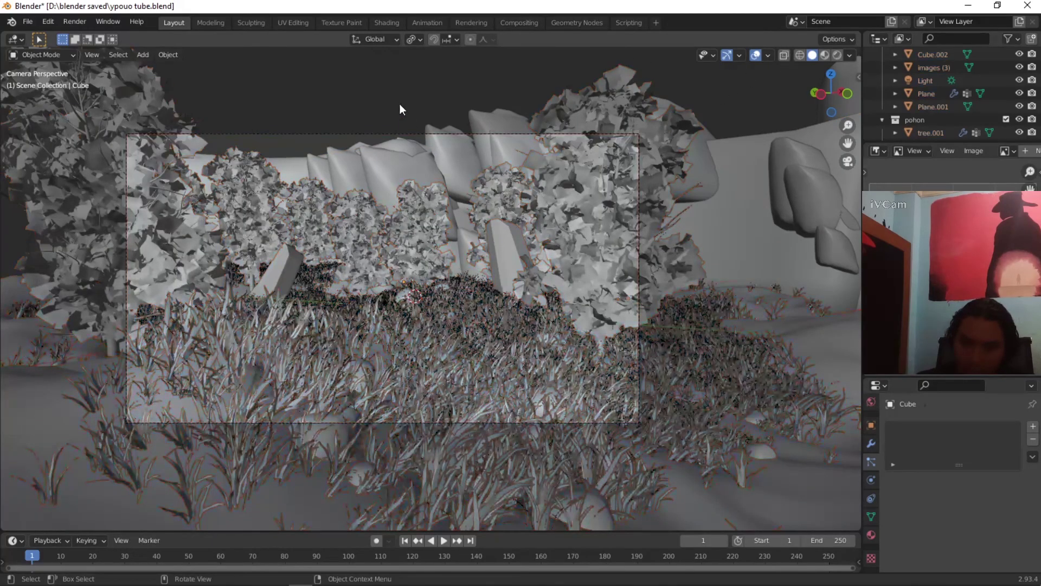
click(836, 54)
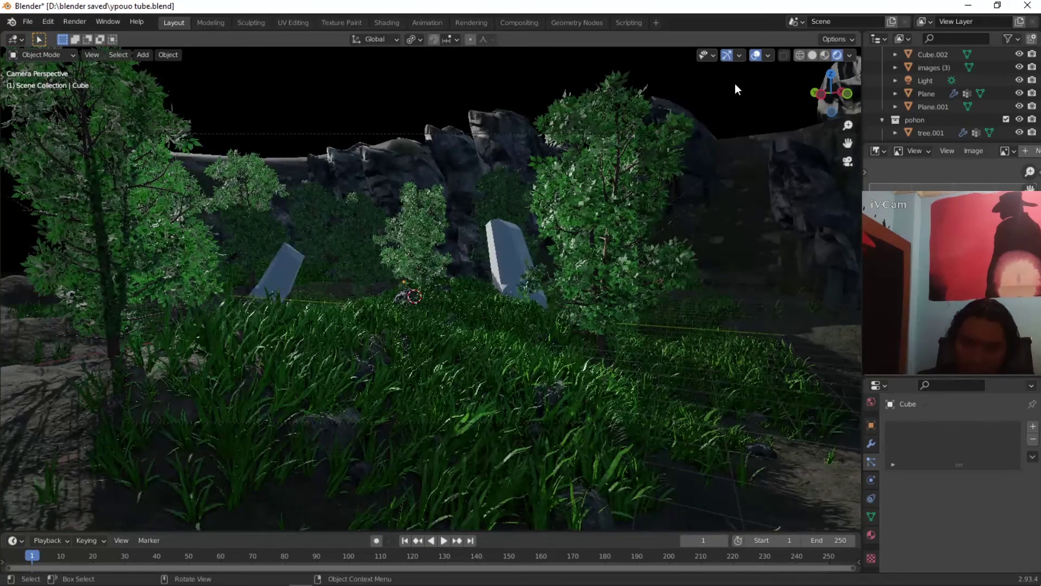
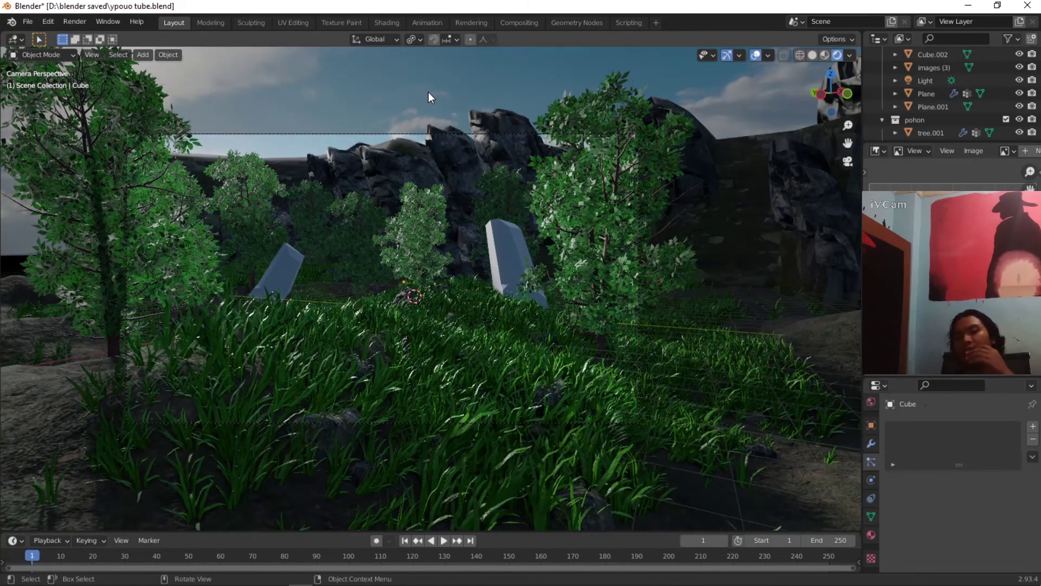
Step: Return the viewport to Solid shading and add a Bevel modifier to the taller standing stone, Cube.001
click(816, 55)
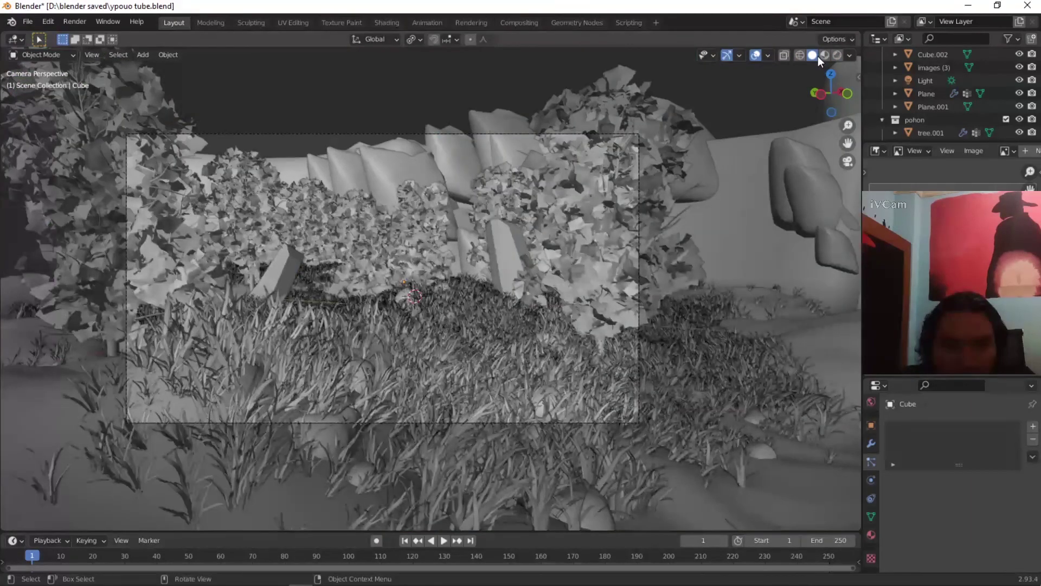
scroll(524, 259, up, 3)
click(523, 259)
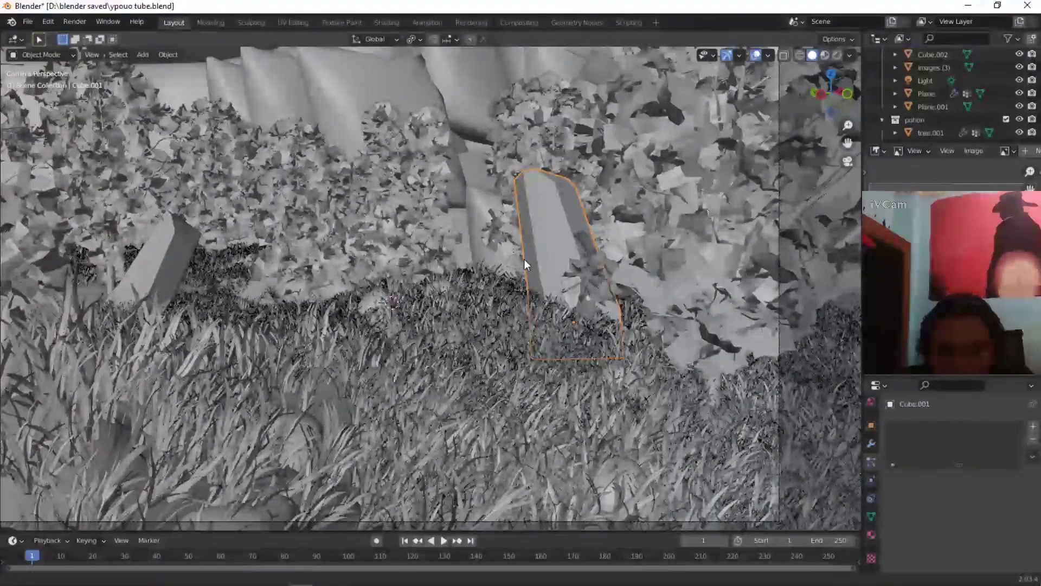
click(871, 443)
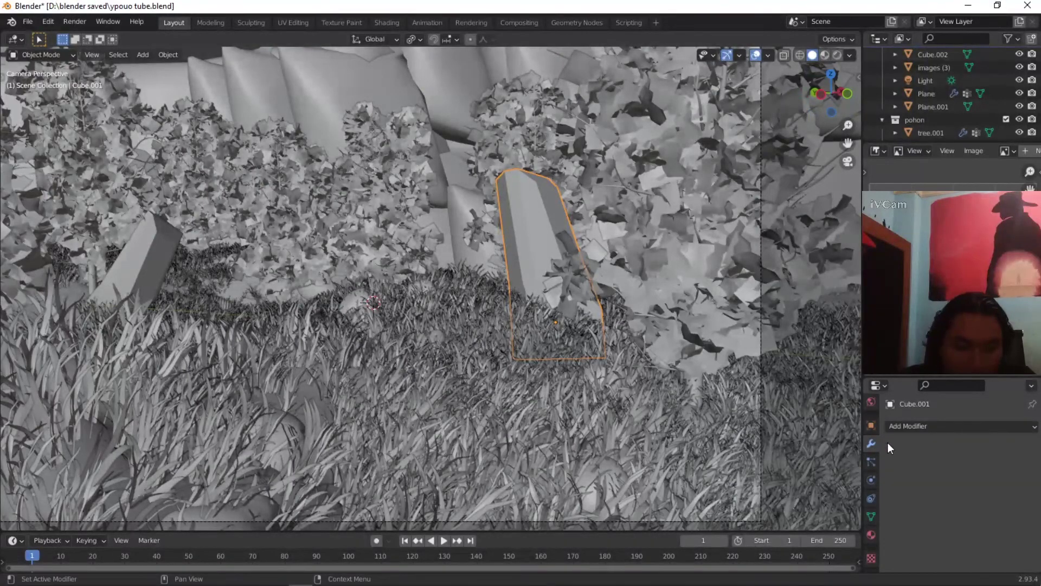
click(911, 426)
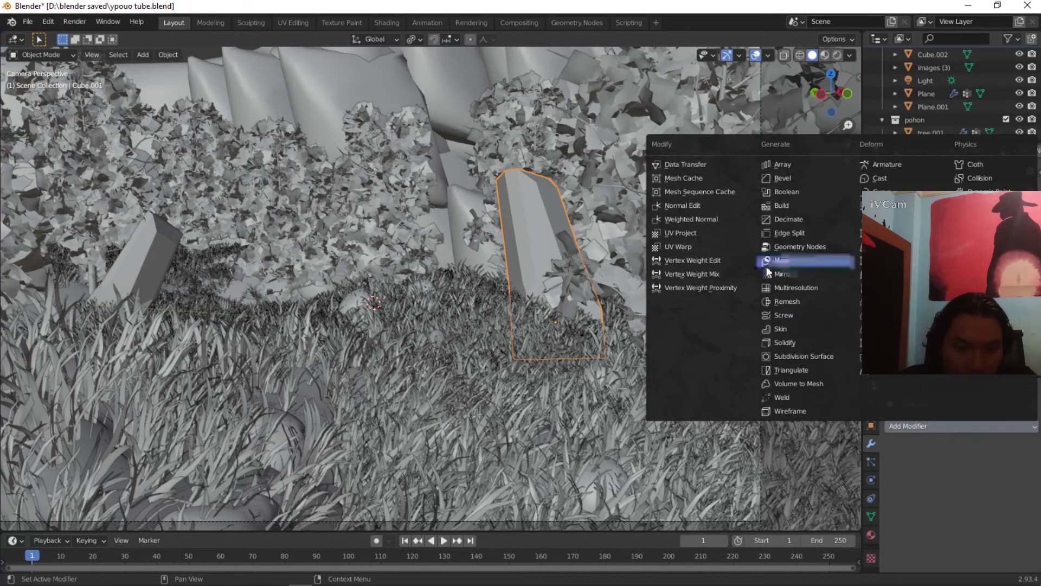
click(780, 177)
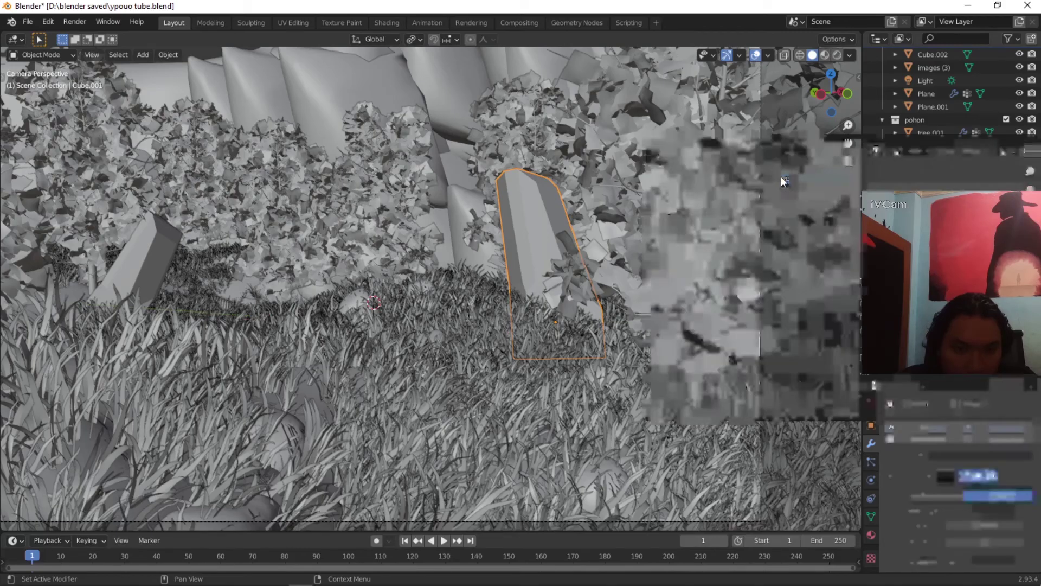
Step: Add a Subdivision Surface modifier to the taller standing stone after its Bevel modifier
scroll(617, 223, up, 5)
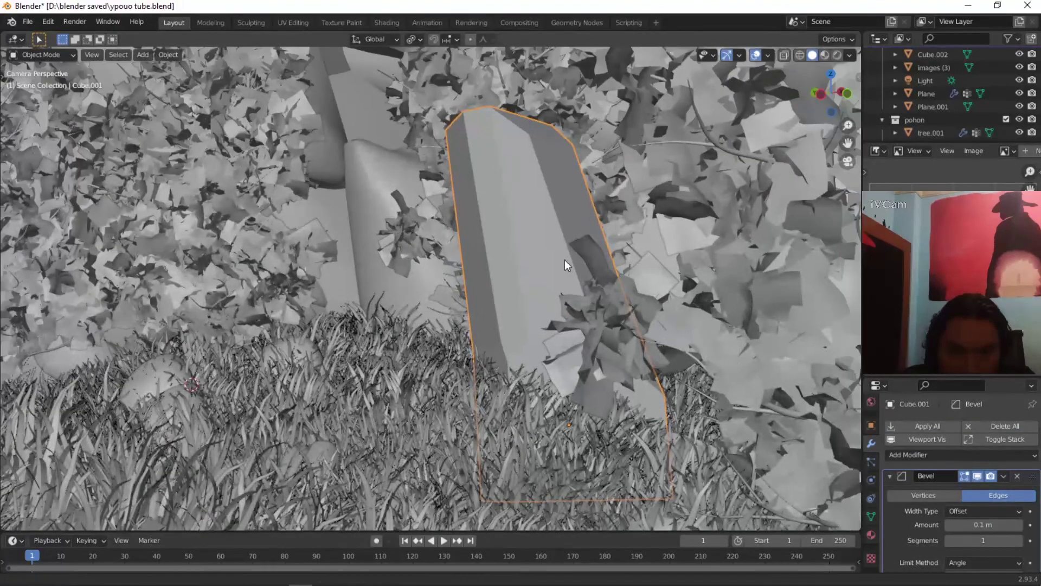
scroll(565, 259, down, 2)
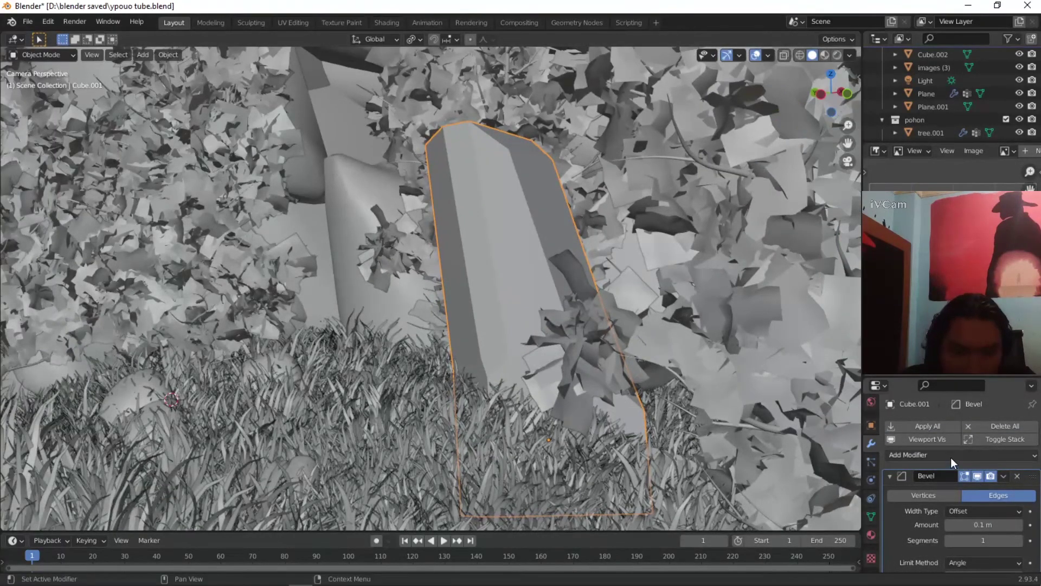
click(950, 456)
click(788, 385)
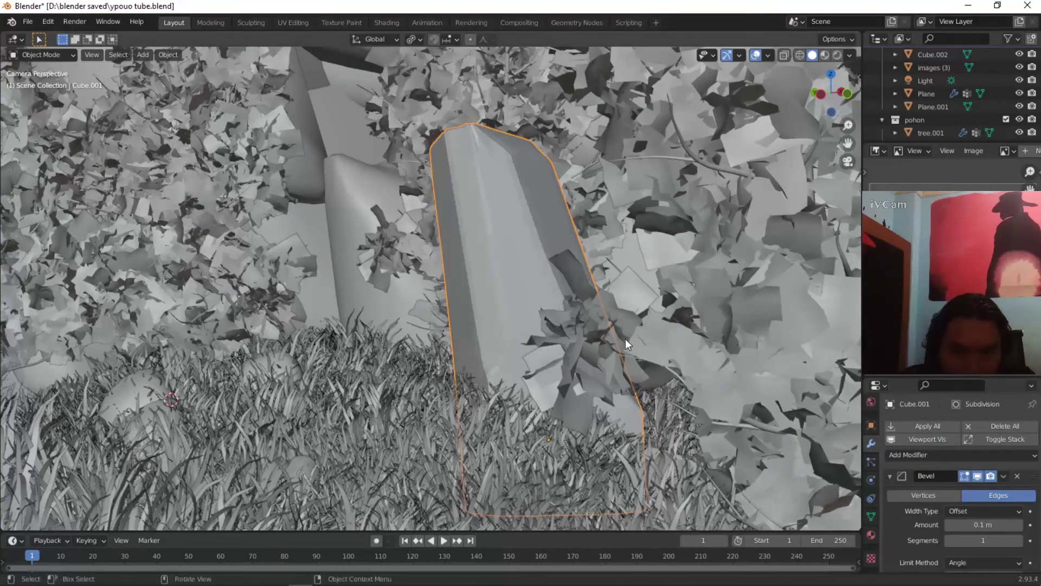
Step: Copy the Bevel and Subdivision modifiers from the taller standing stone, Cube.001, to the tilted stone, Cube.002
scroll(624, 336, down, 2)
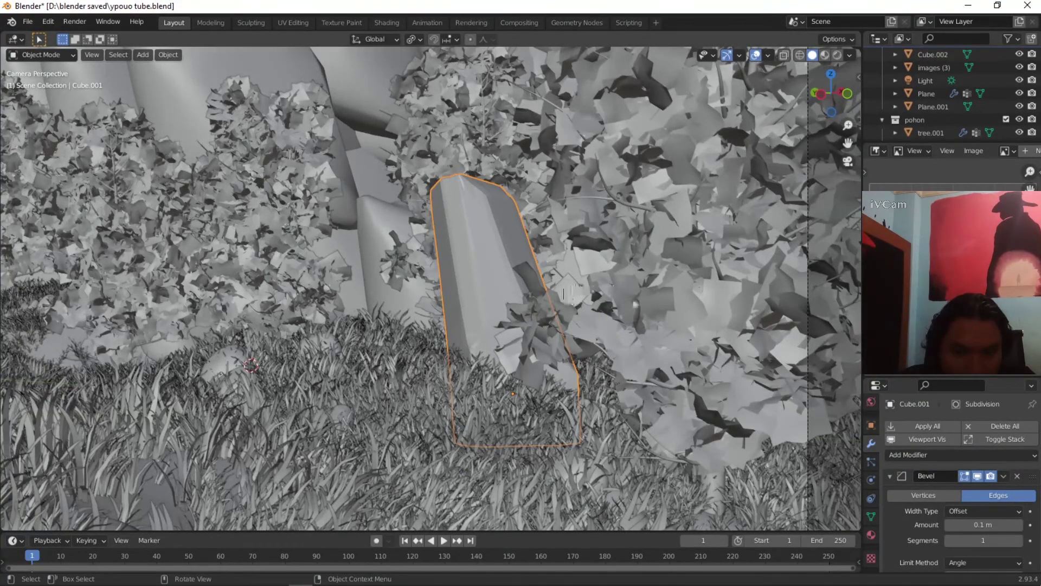
shift+middle_drag(374, 256, 315, 295)
shift+click(315, 295)
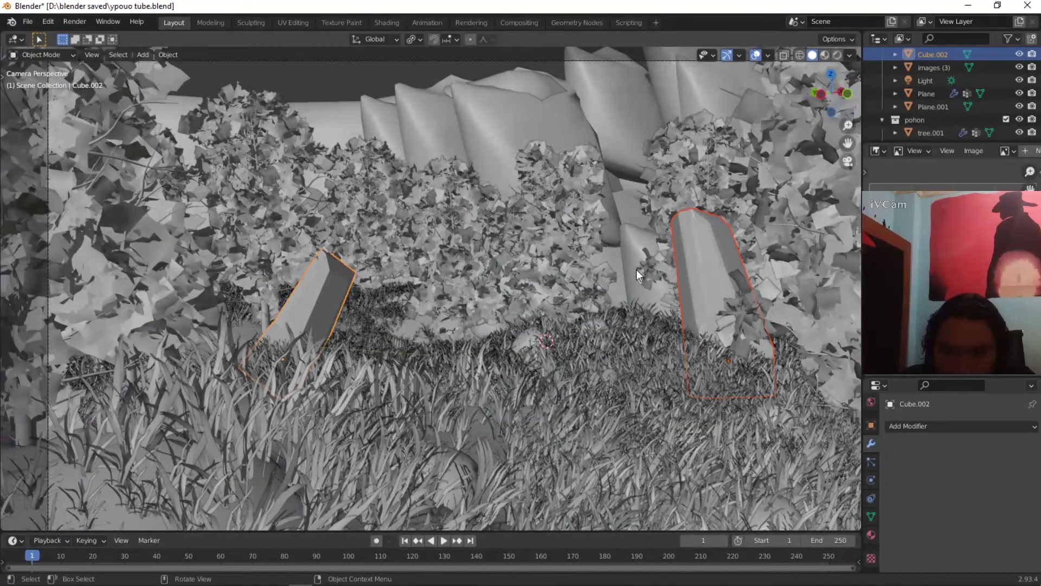
shift+click(705, 246)
click(310, 302)
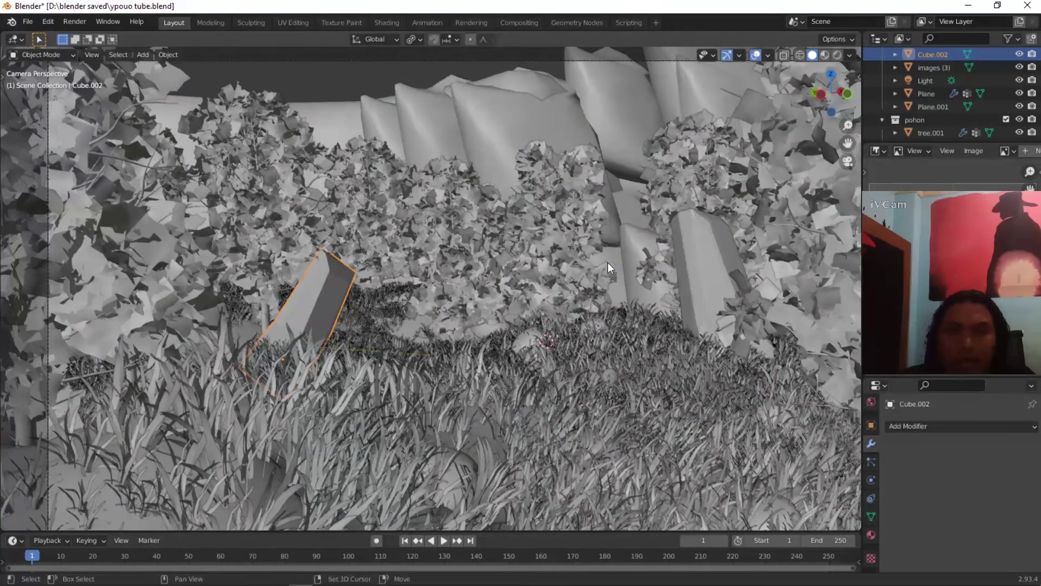
shift+click(693, 256)
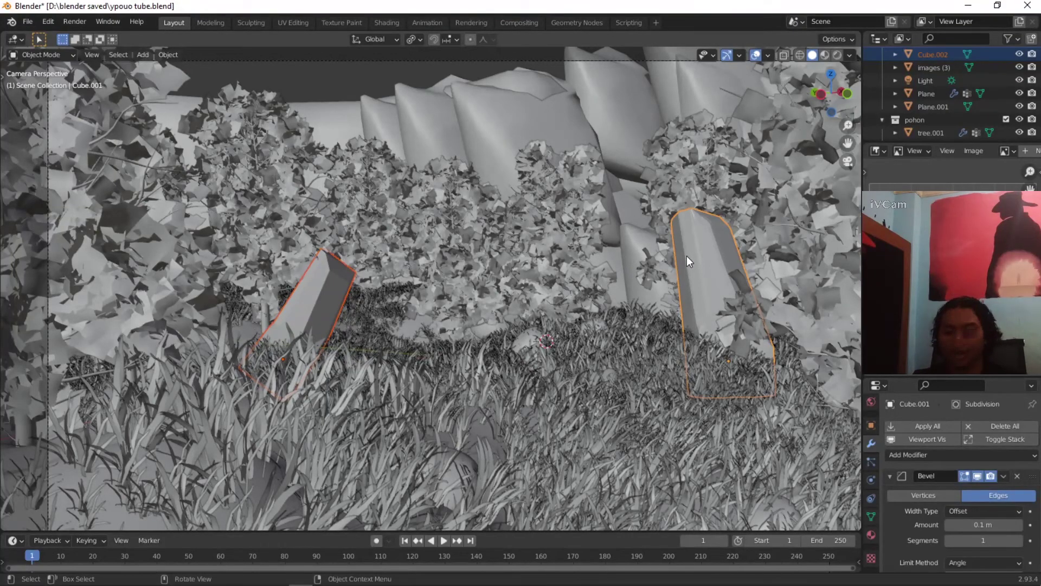
key(ctrl+l)
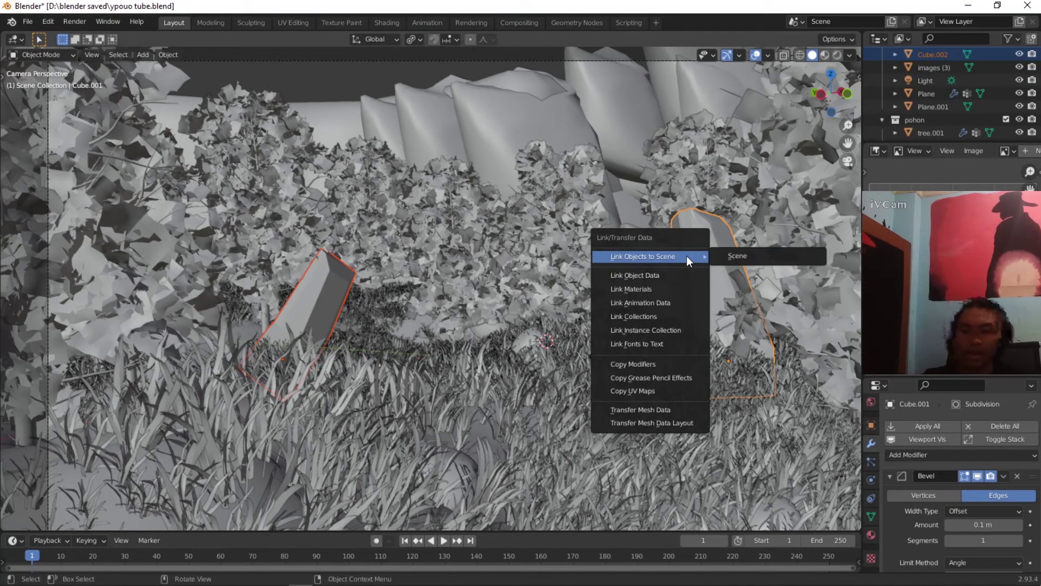
click(633, 363)
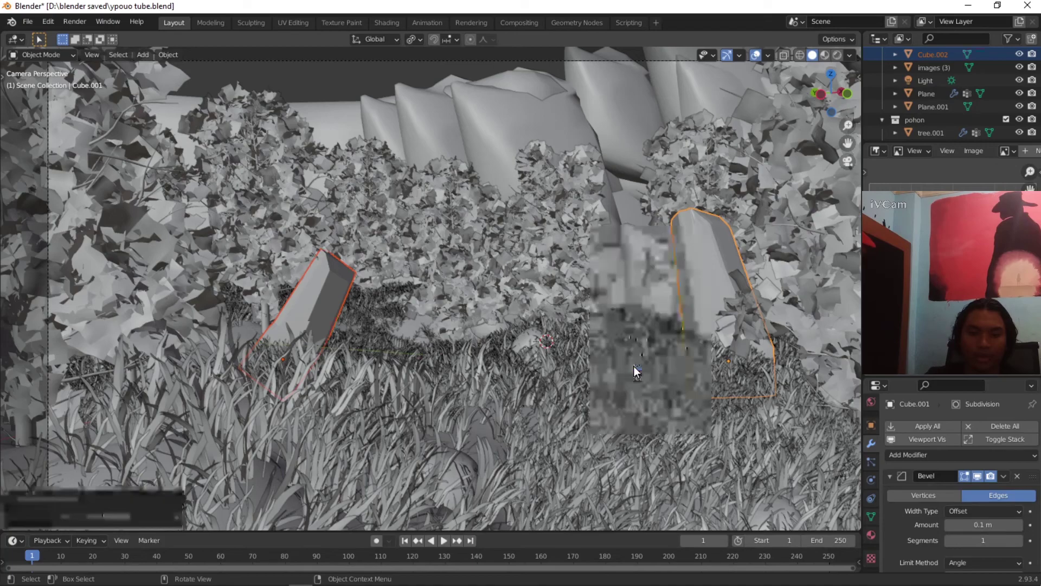
Step: Apply all modifiers on both standing stones, keeping Cube.001 as the active object
key(alt+a)
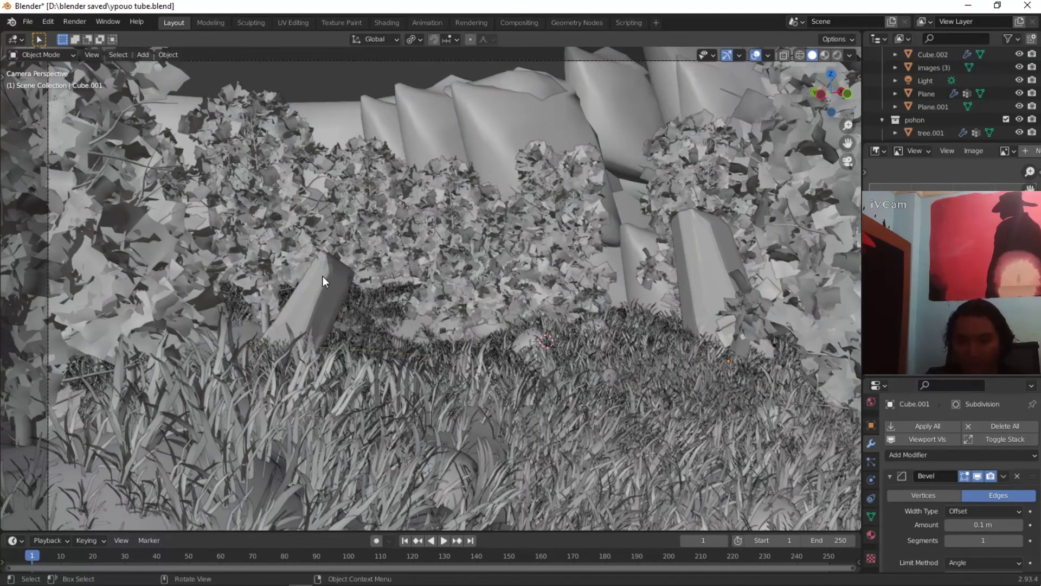
click(337, 281)
shift+click(714, 249)
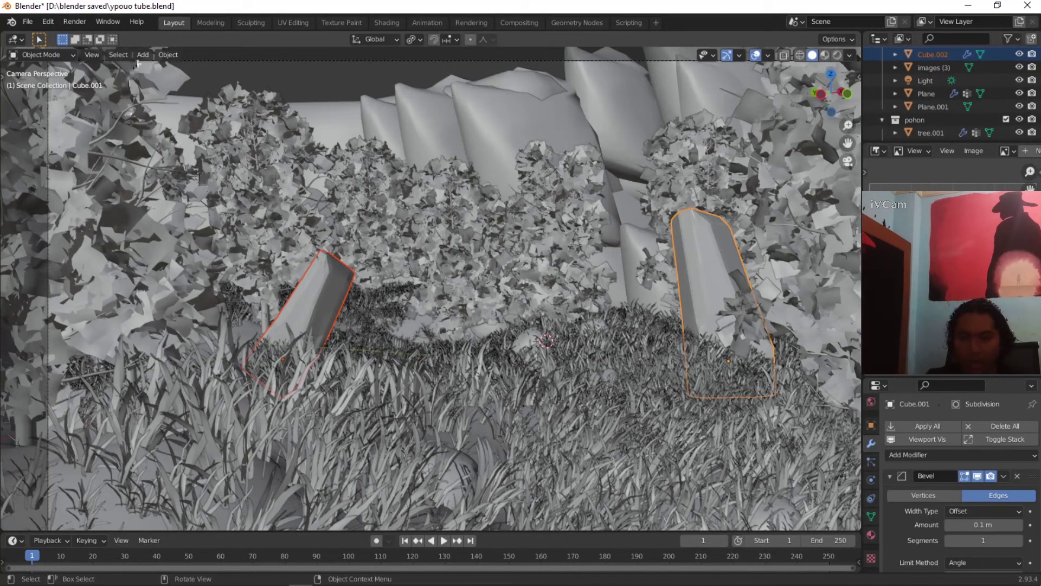
click(167, 54)
mouse_move(216, 123)
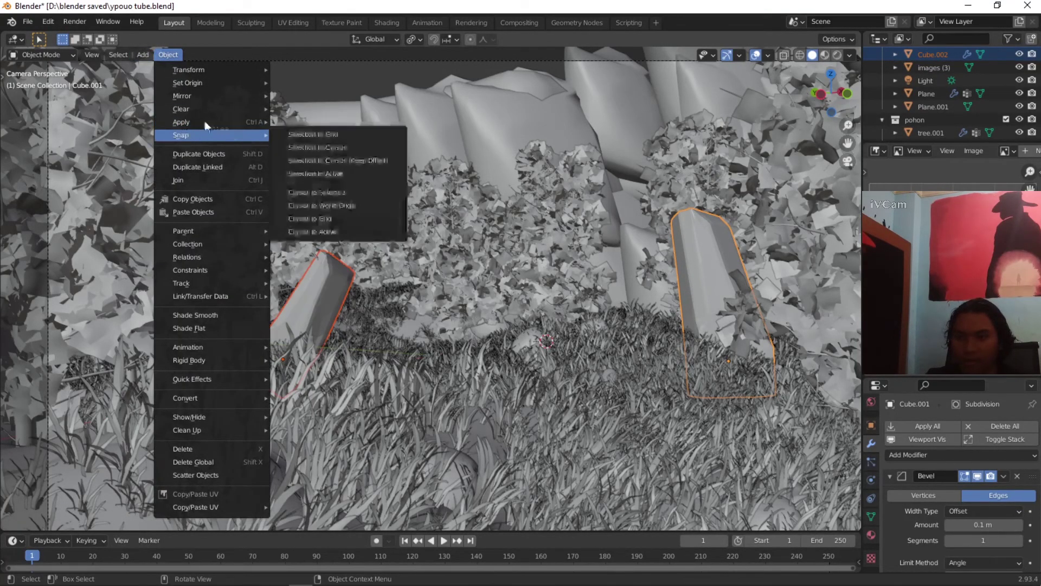
click(310, 307)
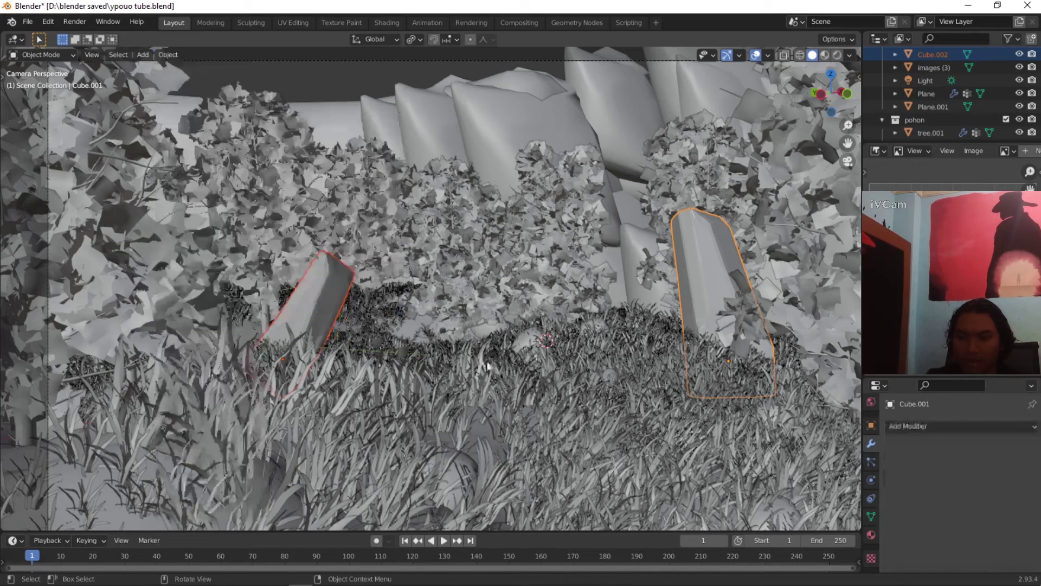
Step: Create a new material for the taller standing stone in the Shading workspace, with the viewport in Solid shading
click(388, 23)
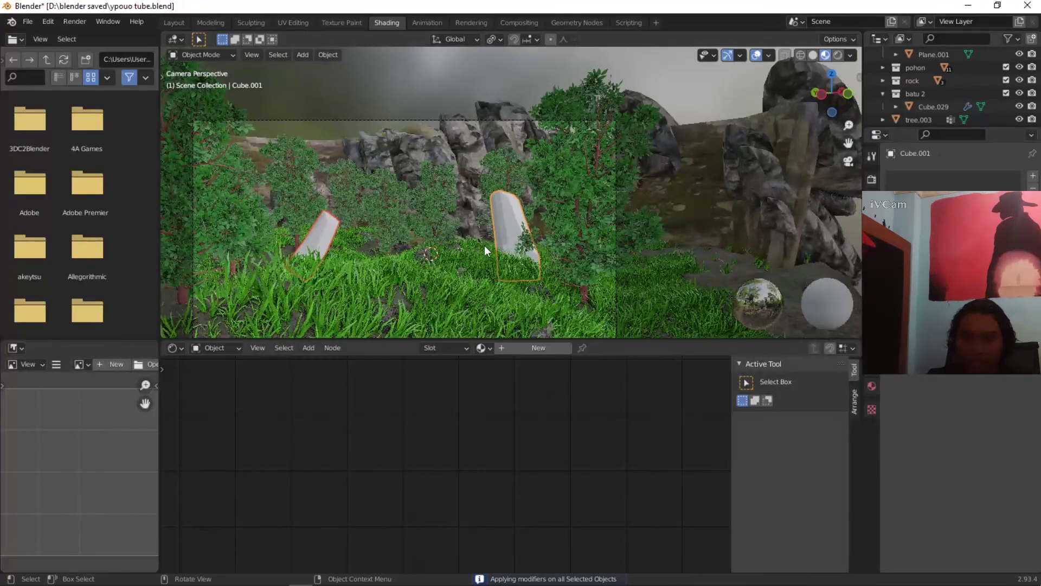
click(814, 53)
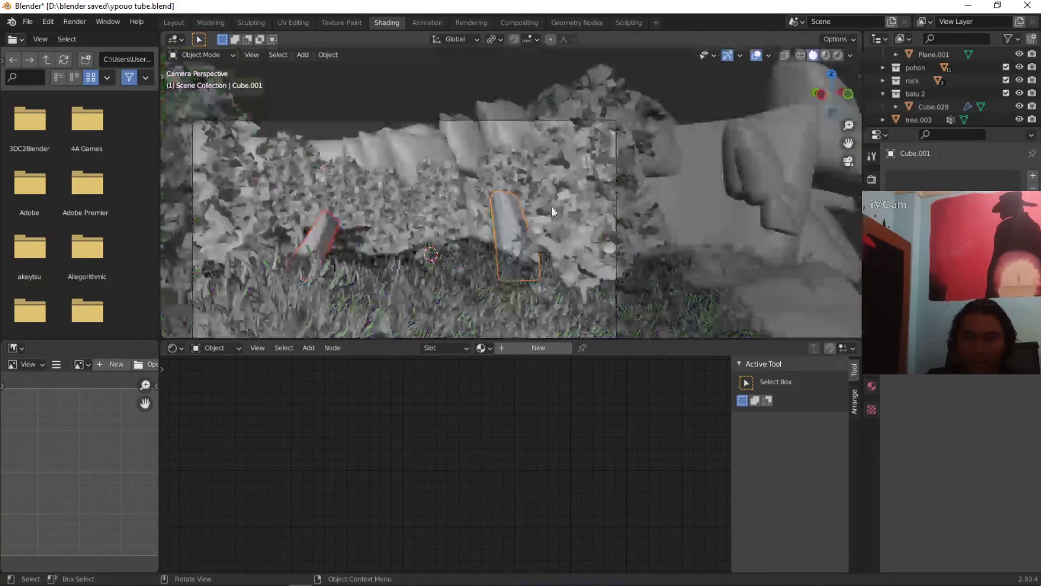
click(536, 347)
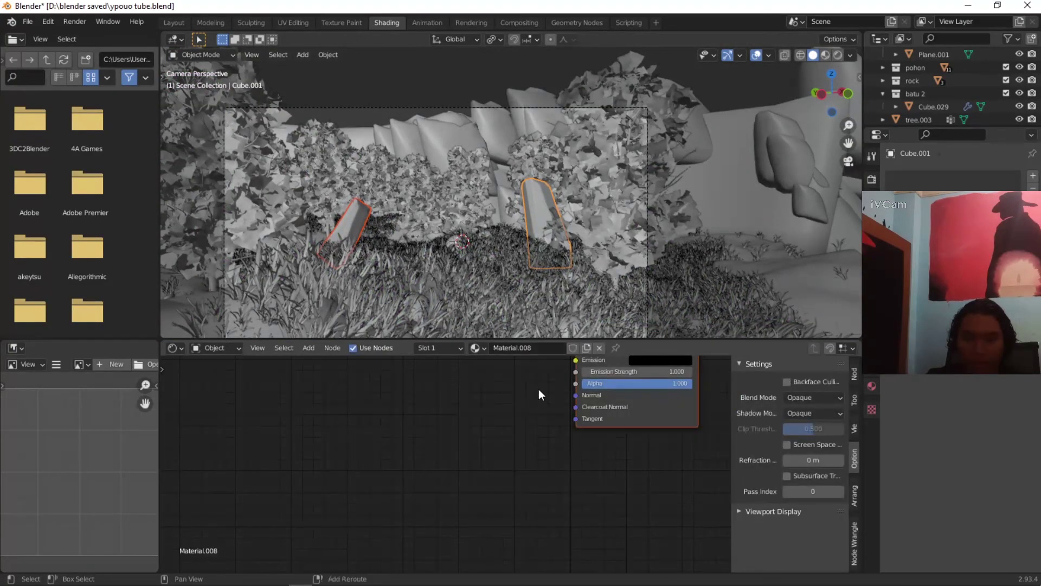
middle_drag(538, 388, 506, 529)
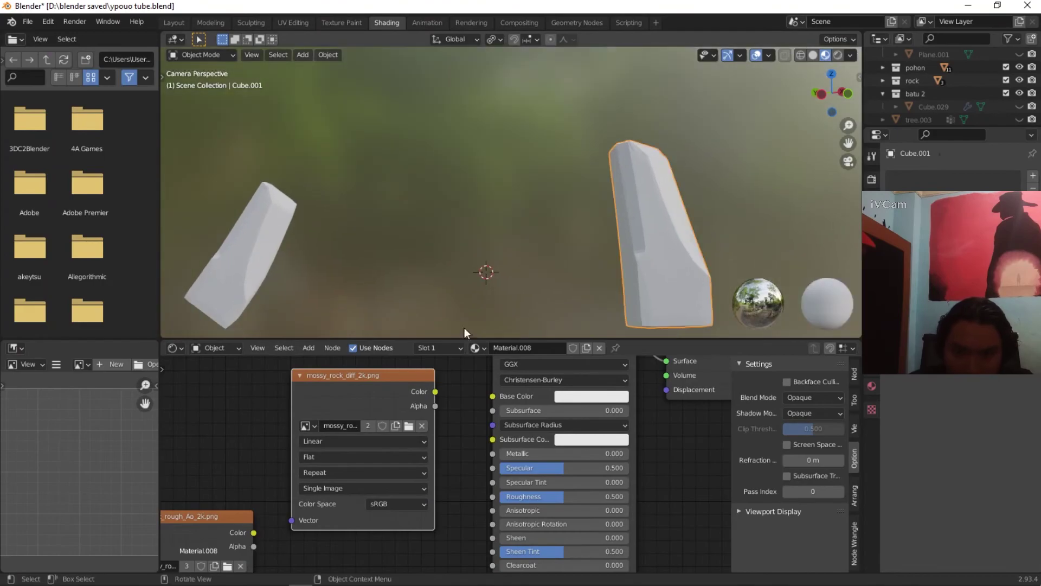
Step: Load Rock_038_baseColor.jpg and Rock_038_roughness.jpg into the taller stone's image nodes, linked to Base Color and Roughness
drag(492, 395, 435, 391)
click(409, 425)
double_click(532, 284)
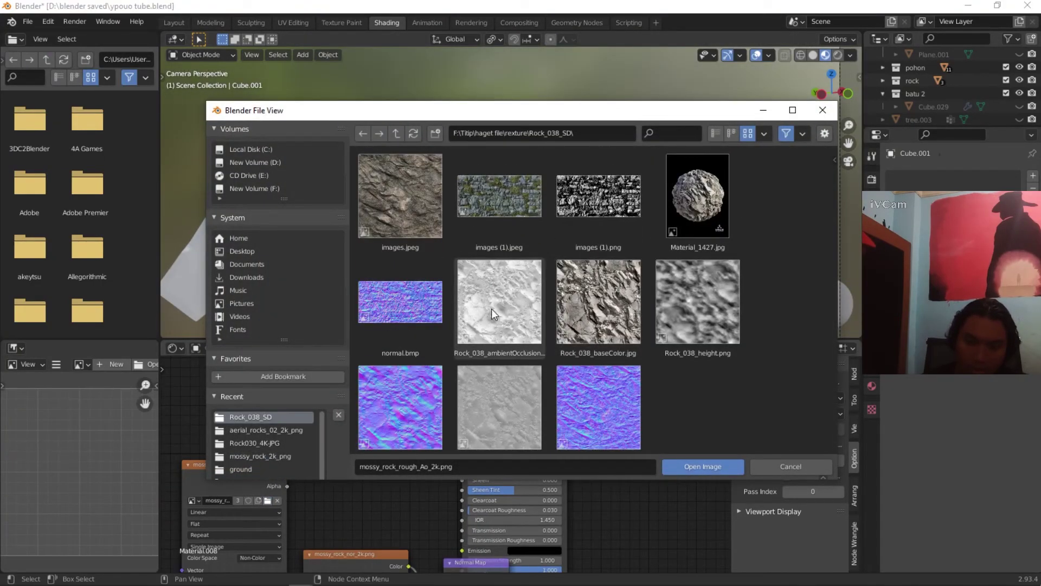
scroll(492, 309, down, 1)
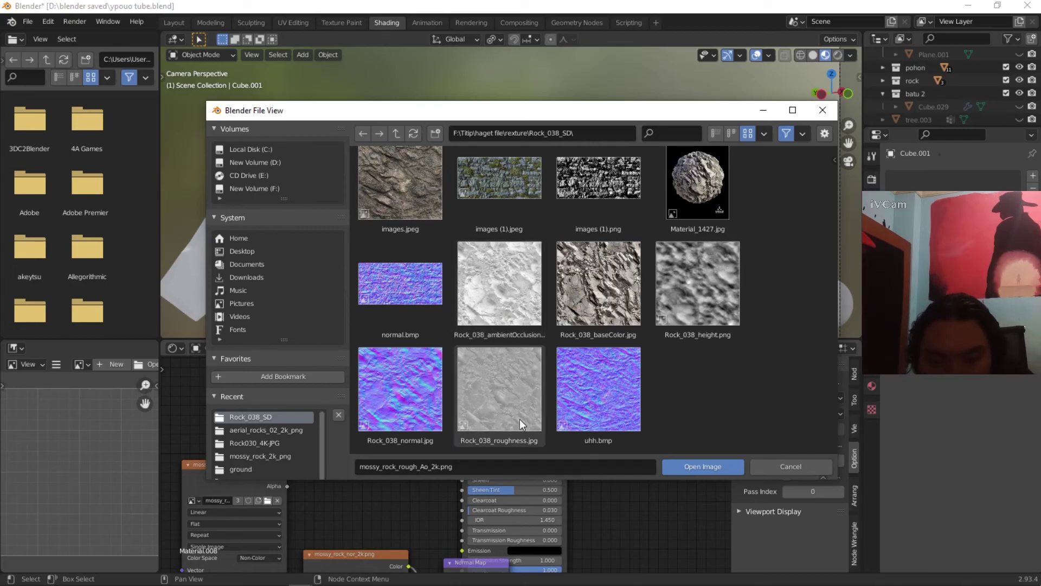
click(531, 411)
click(719, 472)
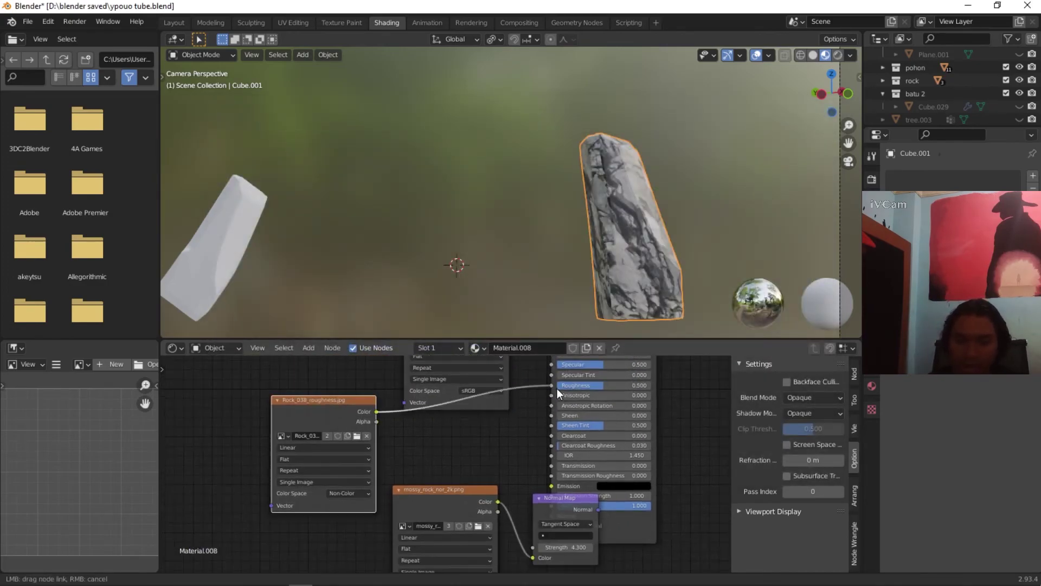
Step: Replace the image feeding the taller stone's Normal Map node with Rock_038_normal.jpg
middle_drag(521, 459, 374, 441)
click(342, 506)
click(261, 461)
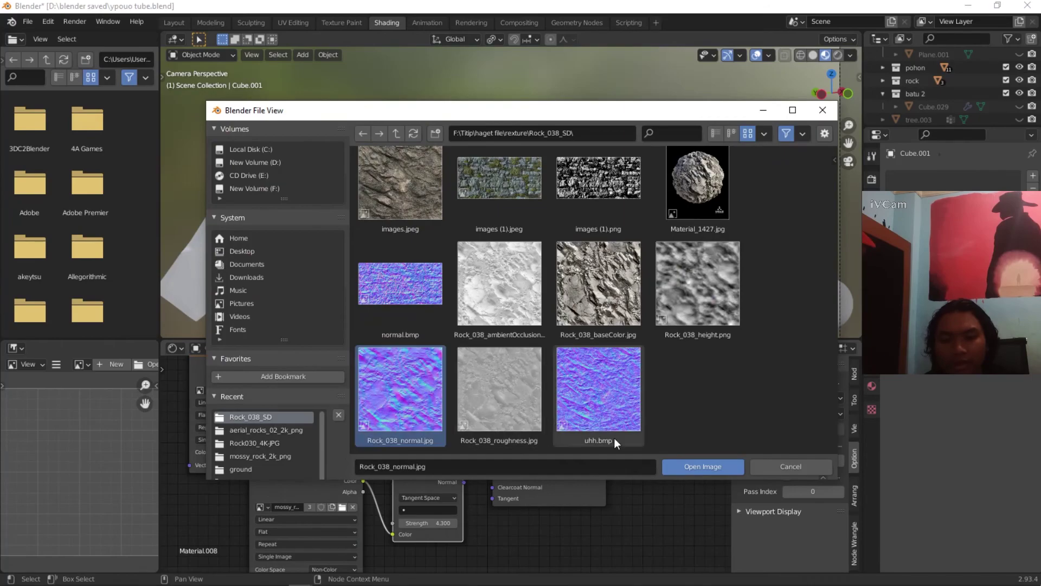
double_click(555, 424)
Step: Assign Material.008 to the tilted standing stone and unwrap its mesh with Smart UV Project
middle_drag(347, 380, 369, 366)
scroll(368, 365, down, 2)
drag(476, 348, 194, 256)
click(194, 256)
key(Tab)
key(u)
click(203, 189)
click(204, 191)
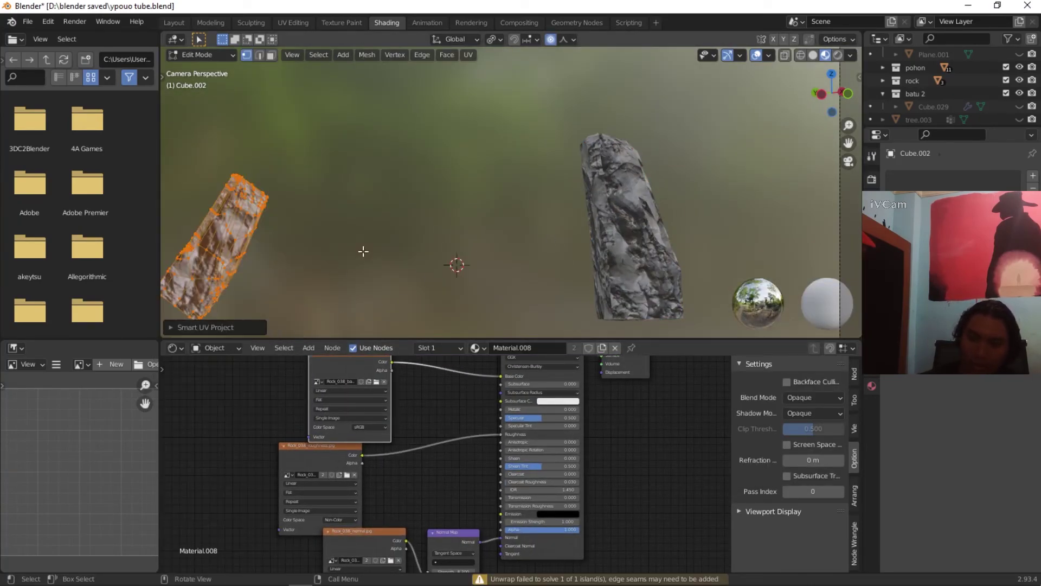
key(Tab)
Step: Reveal all hidden scene objects in Solid shading in the Layout workspace and return the timeline to frame 1
scroll(343, 253, down, 2)
key(z)
key(space)
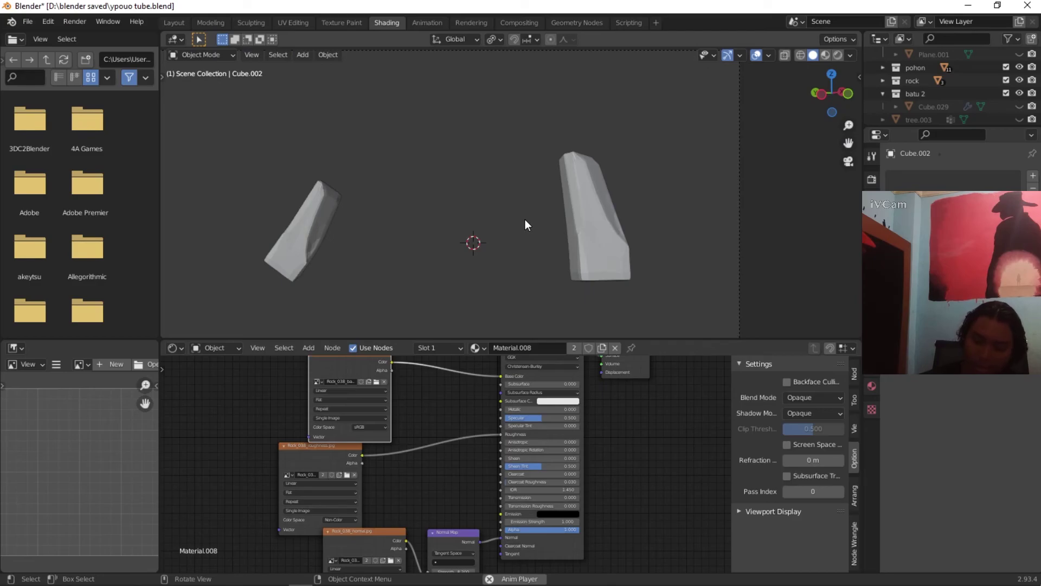
key(space)
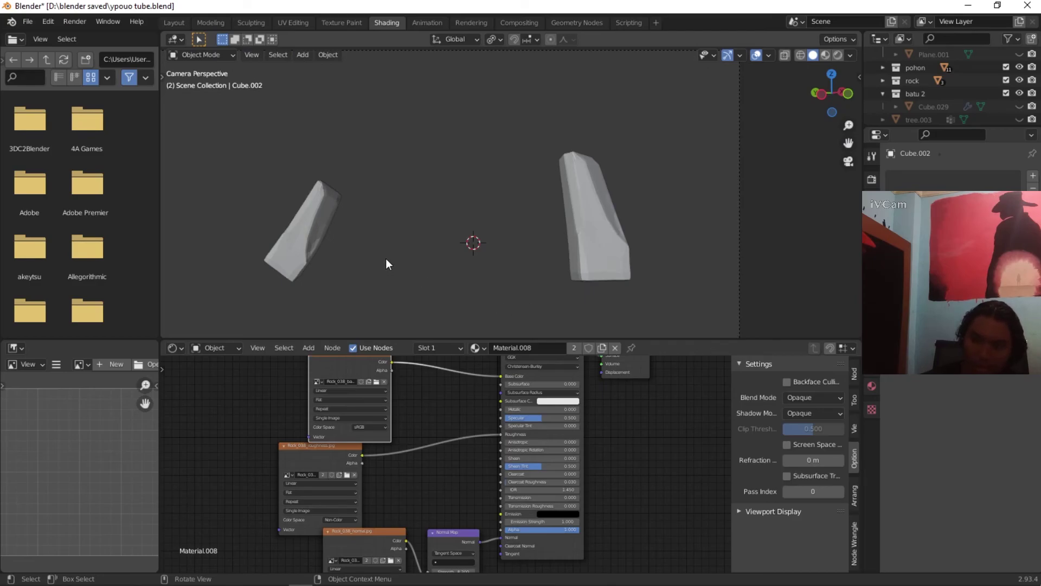
click(174, 22)
scroll(388, 290, down, 2)
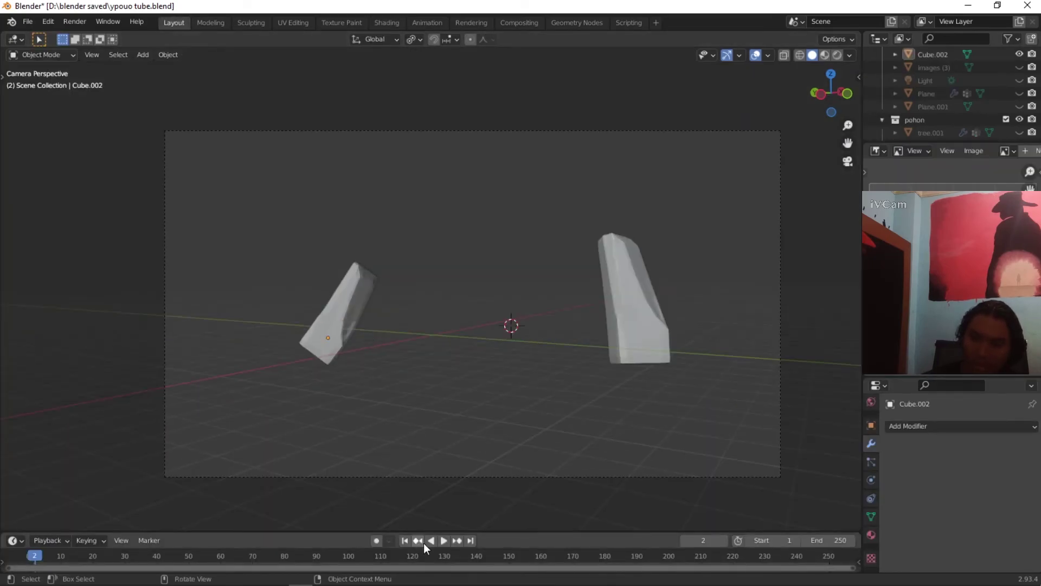
click(408, 543)
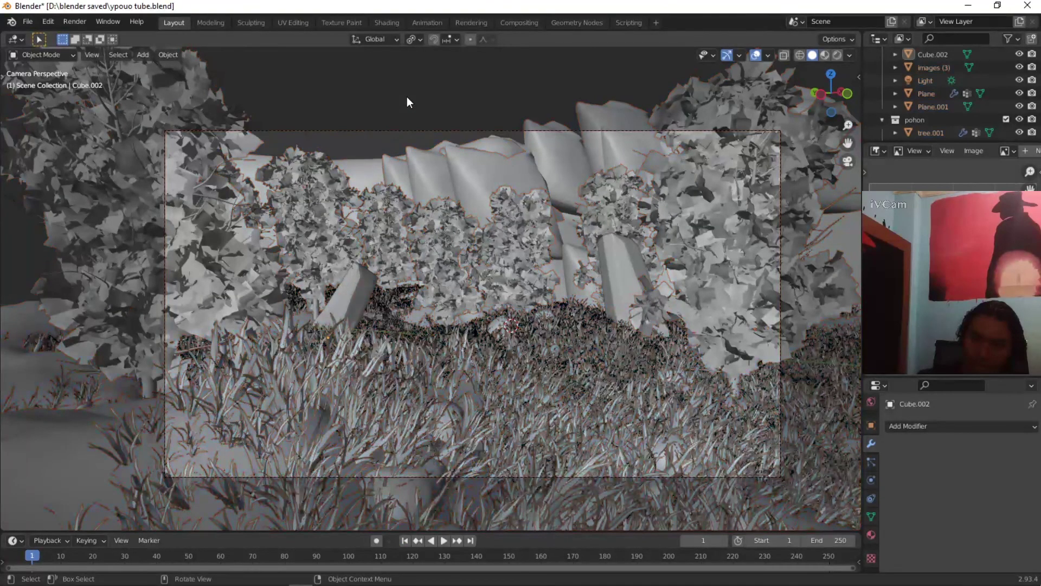
Step: Preview the whole scene in Rendered shading and return to the Shading workspace in Solid shading
click(838, 55)
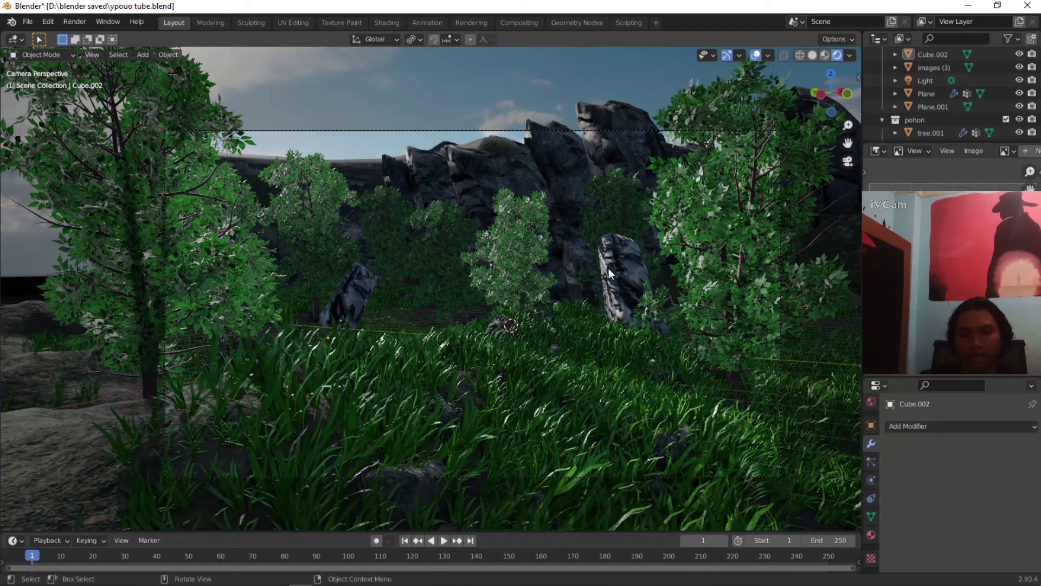
click(812, 55)
click(385, 22)
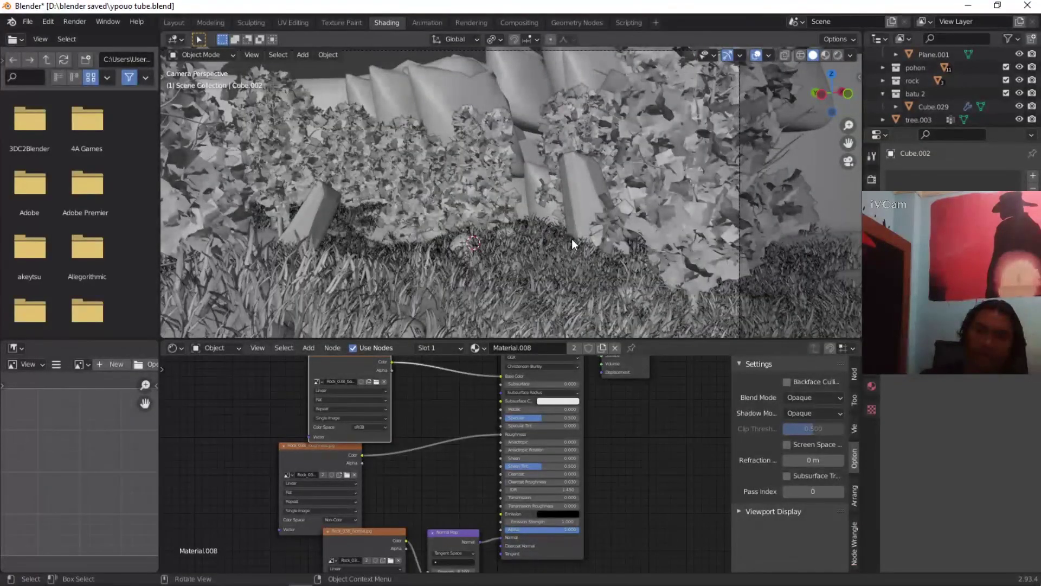
Step: Try images (1).jpeg as the base colour texture of the taller standing stone
click(572, 238)
scroll(390, 401, up, 1)
click(374, 394)
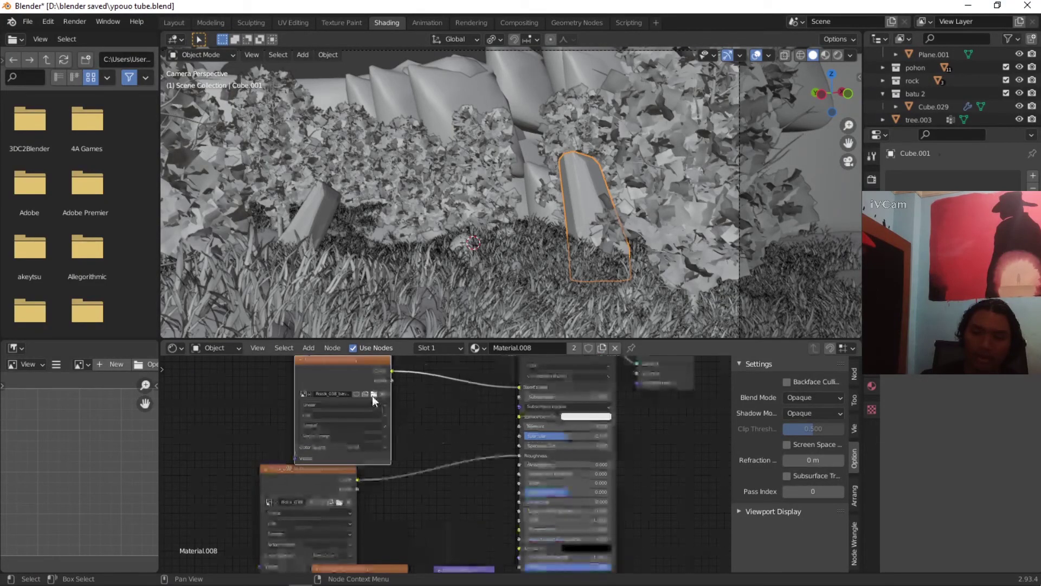
scroll(540, 305, down, 3)
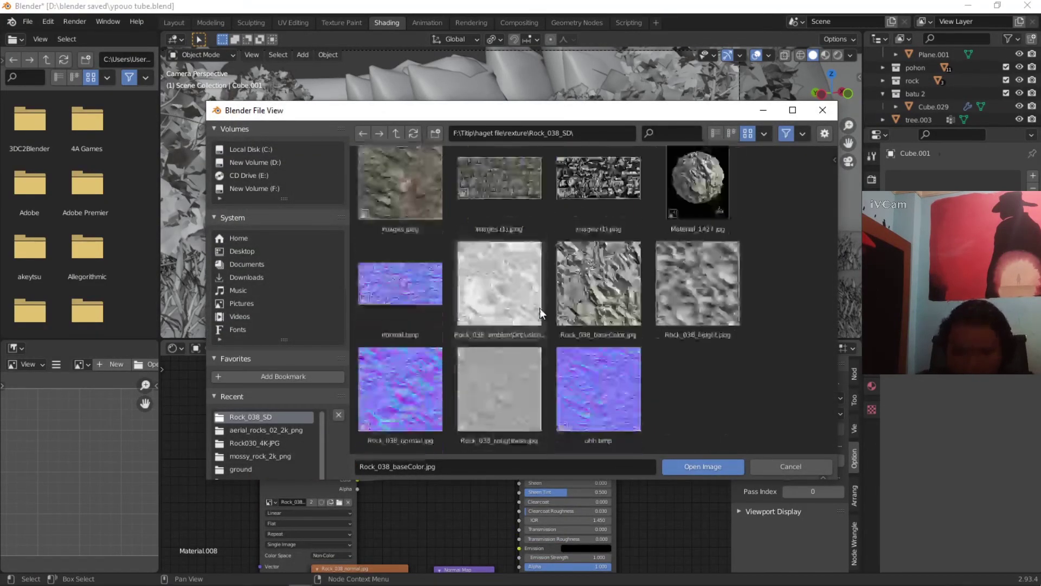
scroll(539, 307, up, 3)
double_click(598, 181)
click(499, 194)
click(703, 466)
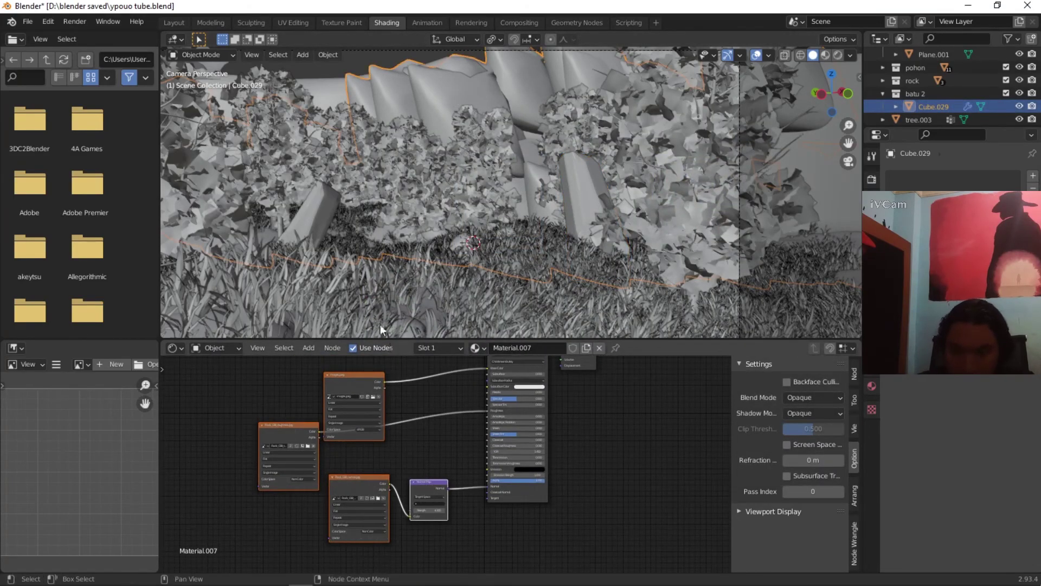
Step: Replace the texture nodes in Material.008 with the ones copied from the cliff's Material.007, linked to Base Color, Roughness and Normal
key(ctrl+v)
key(g)
drag(478, 545, 380, 412)
key(x)
scroll(260, 388, up, 3)
drag(254, 394, 544, 382)
middle_drag(217, 450, 287, 440)
mouse_move(248, 442)
mouse_down()
mouse_move(621, 429)
mouse_move(567, 461)
mouse_move(614, 419)
mouse_up()
drag(398, 509, 613, 508)
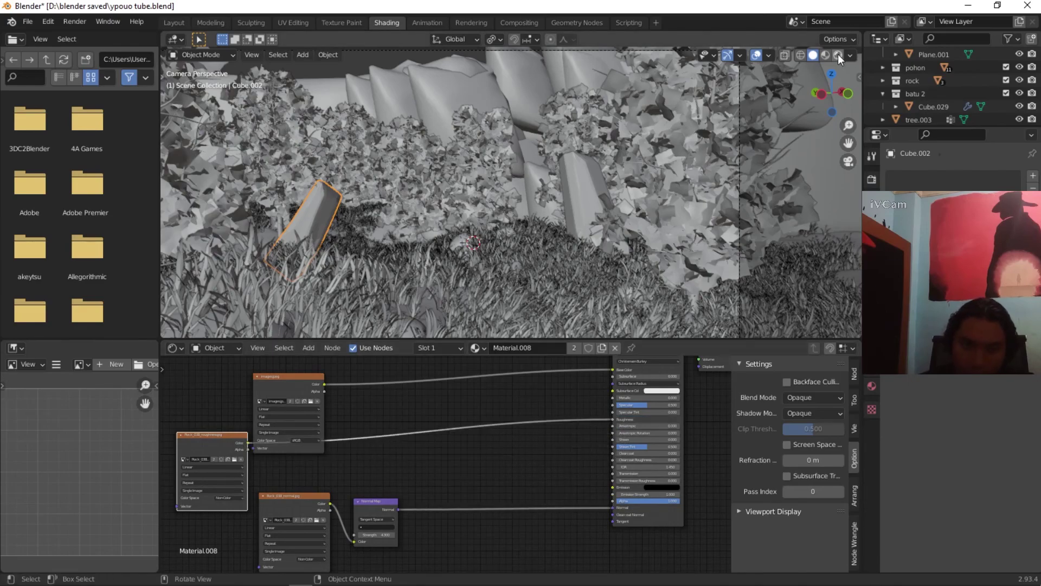
Step: Inspect the retextured stones among the trees and cliff in Rendered shading and return to Solid shading
key(z)
key(z)
scroll(475, 207, up, 2)
scroll(465, 379, up, 1)
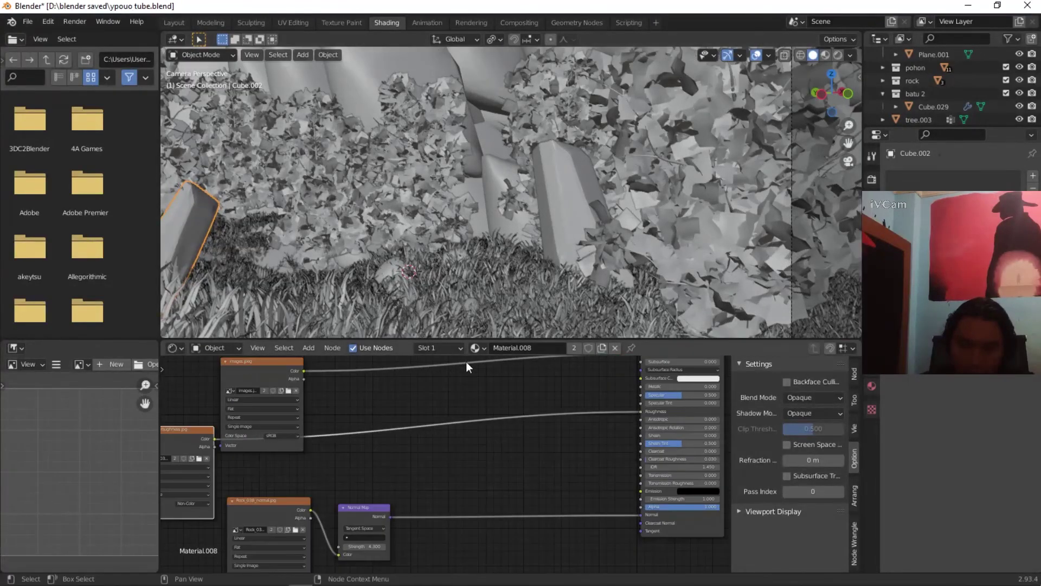
key(z)
scroll(626, 162, down, 3)
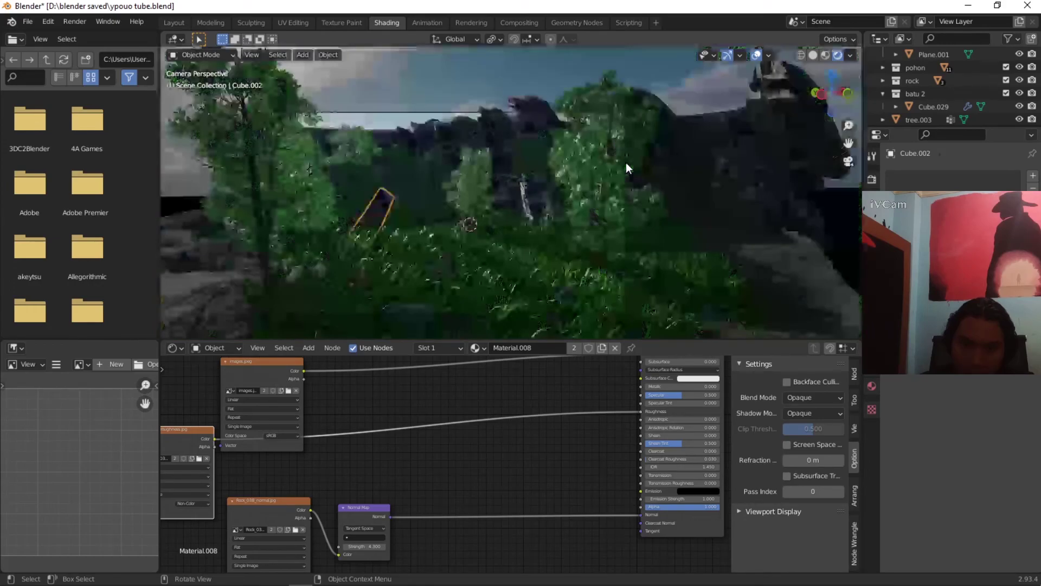
scroll(626, 162, down, 3)
key(alt+a)
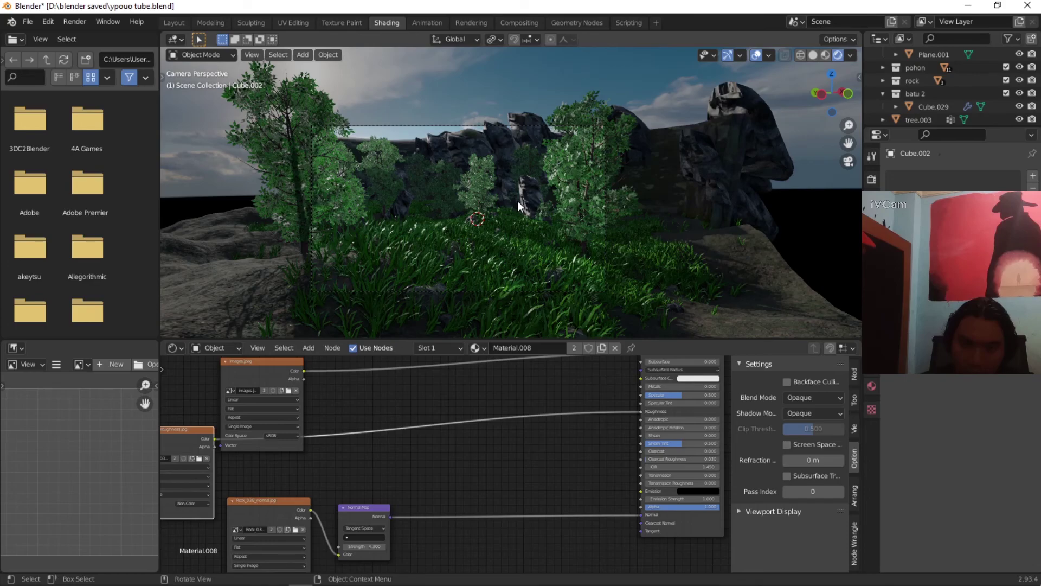
middle_drag(517, 200, 606, 28)
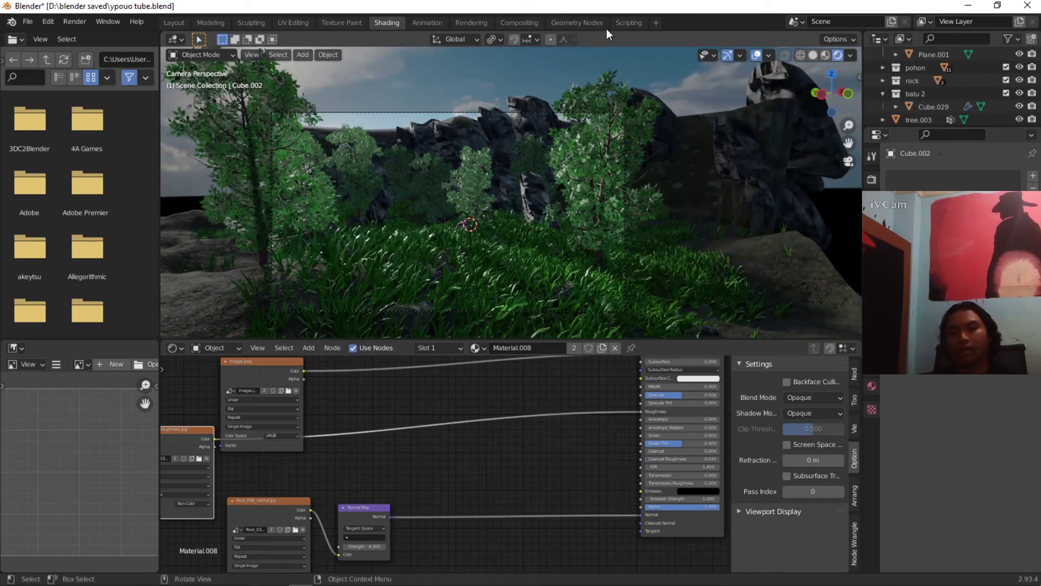
click(813, 55)
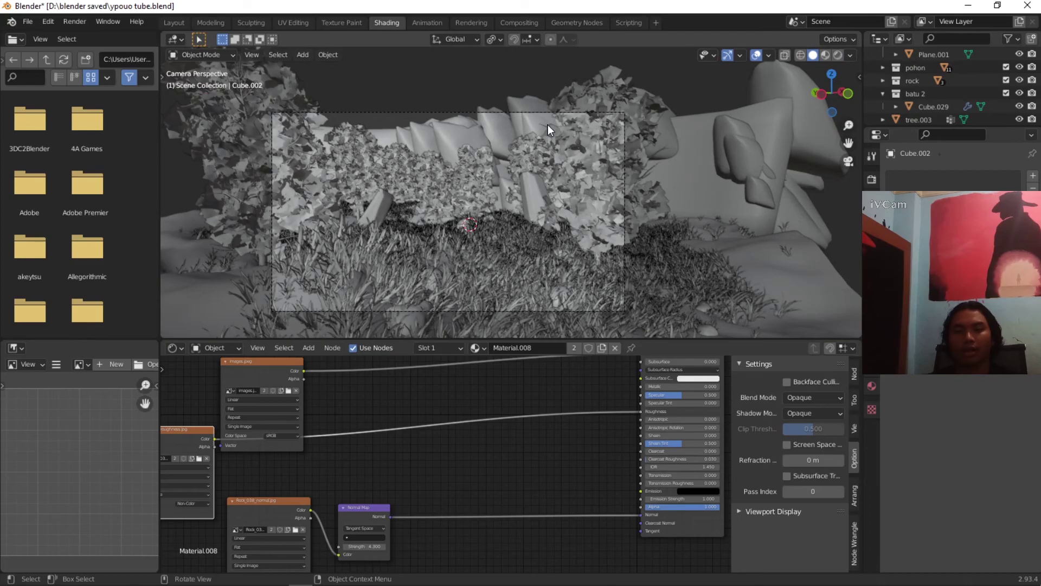
Step: Add a cube mesh to the scene and scale it by 10
scroll(548, 125, down, 2)
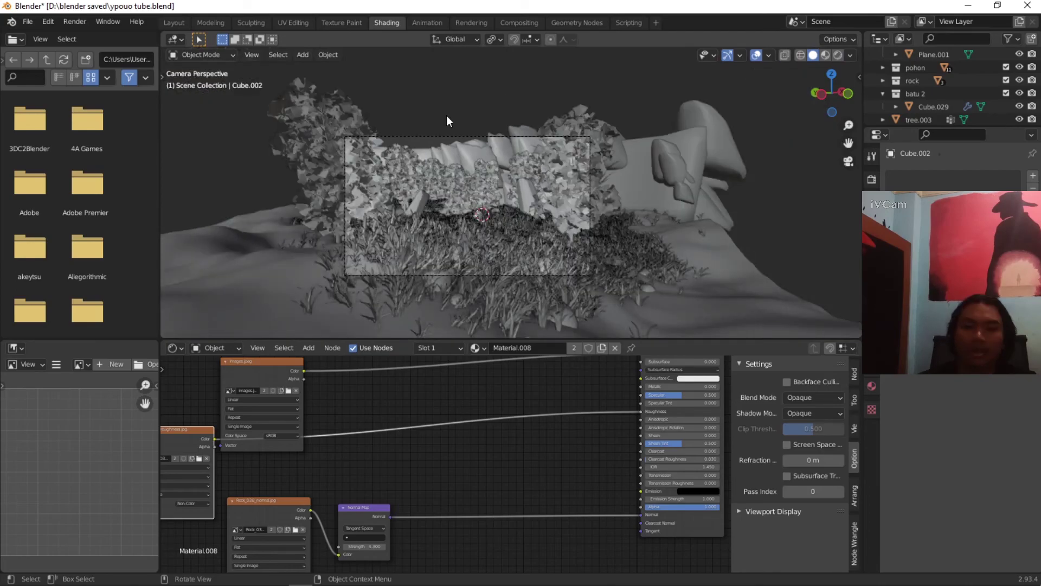
click(303, 55)
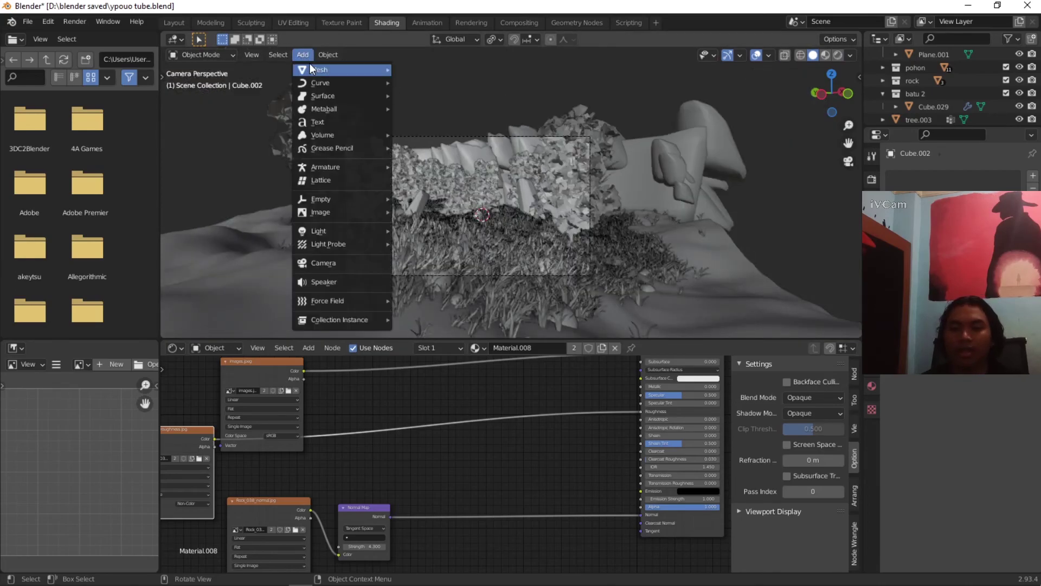
mouse_move(379, 83)
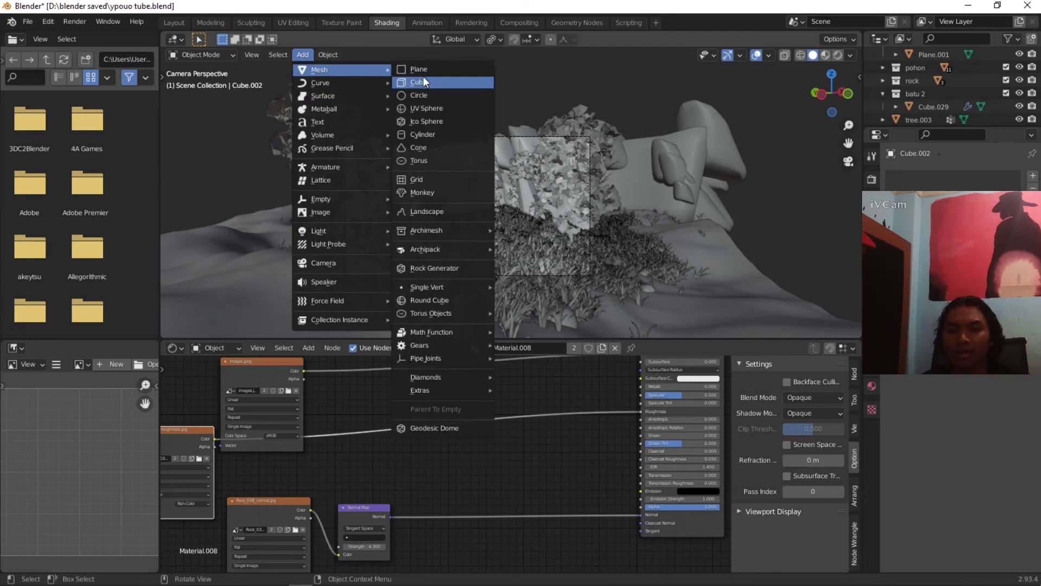
click(425, 83)
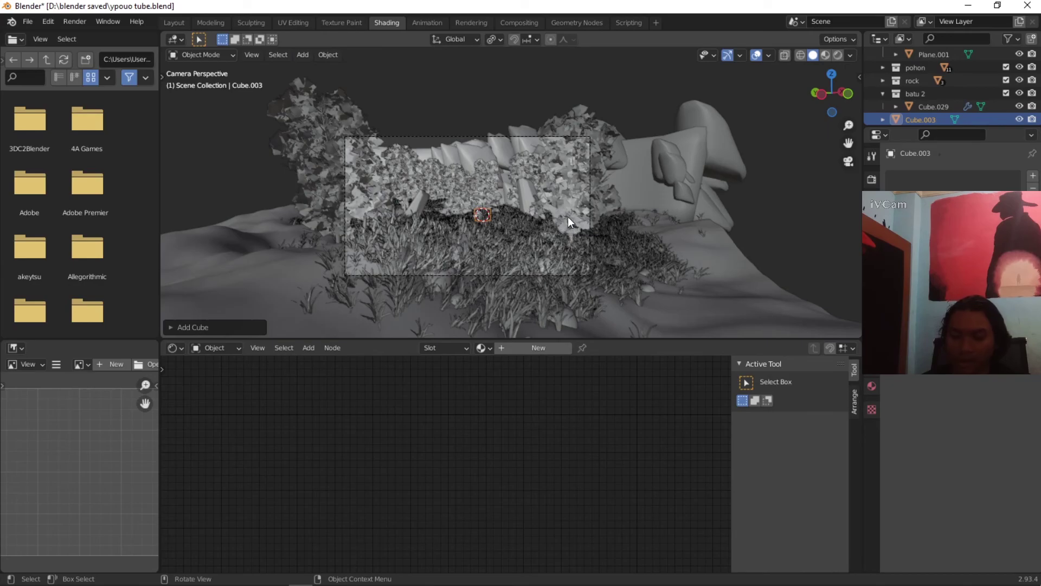
text(s10)
key(Return)
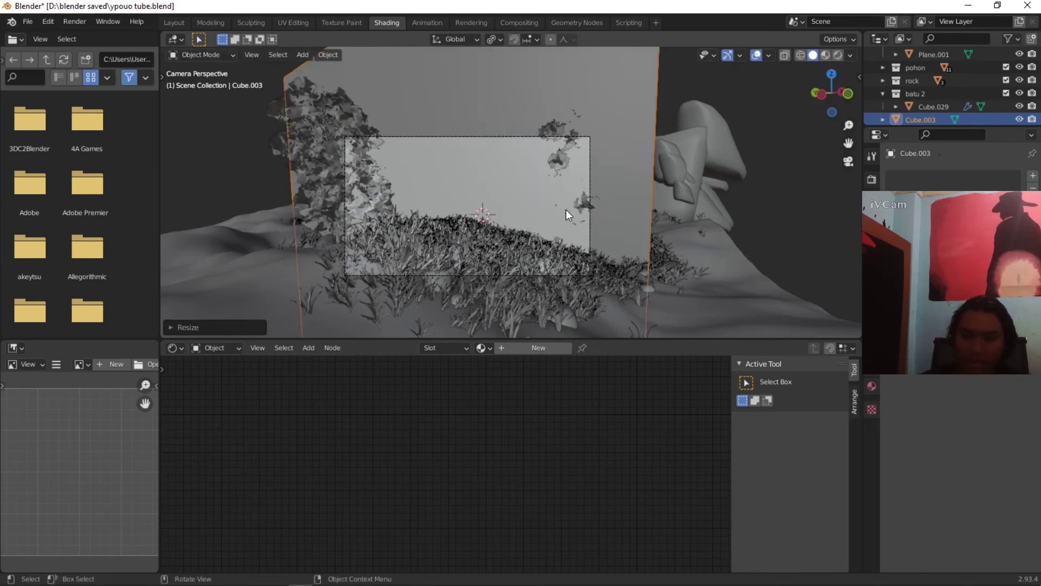
Step: Scale the new cube horizontally by about 2, excluding the Z axis, so that it encloses the scene
key(s)
key(shift+z)
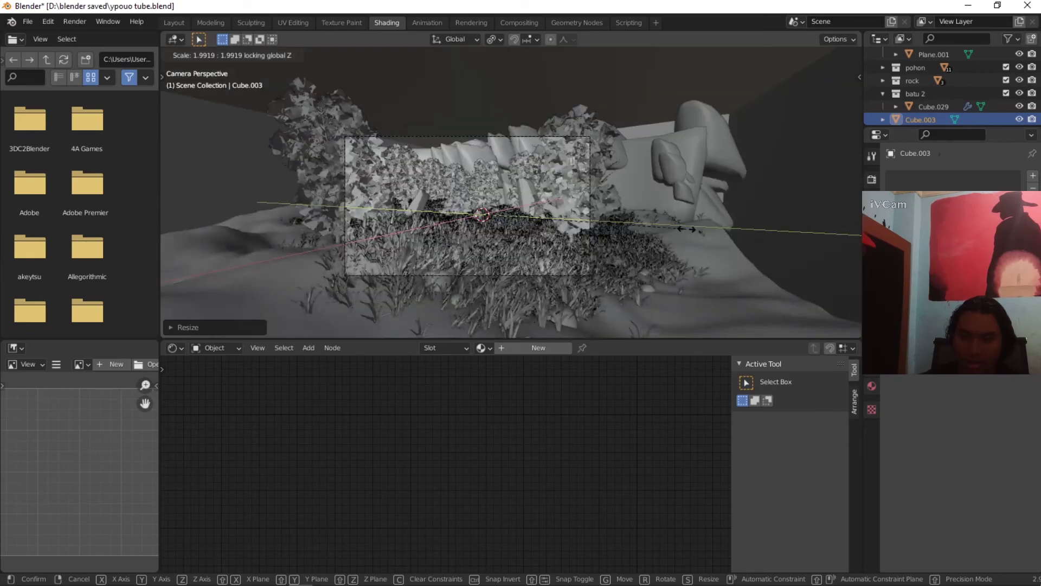
click(690, 232)
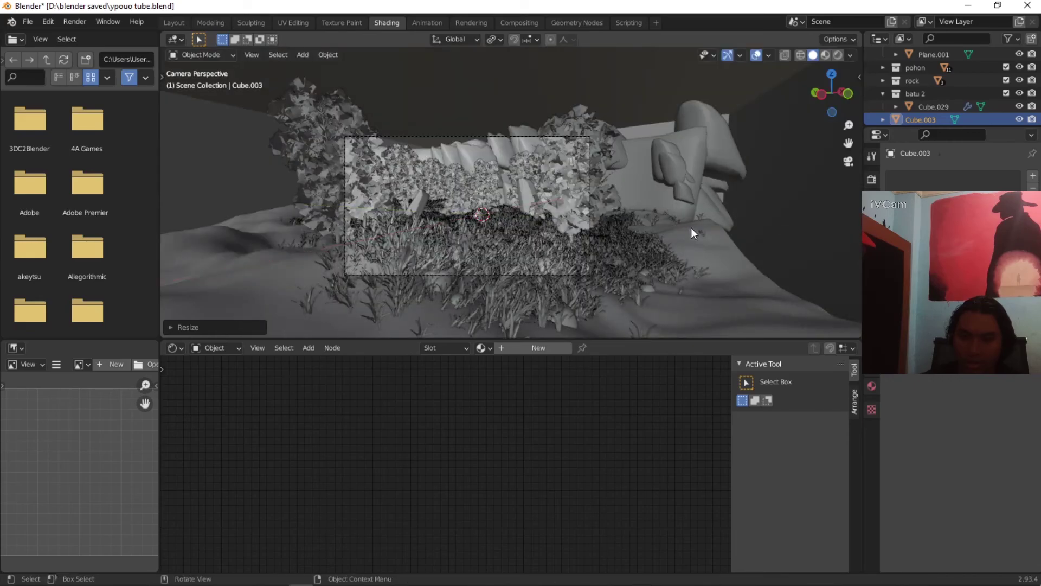
scroll(693, 226, down, 3)
scroll(693, 226, up, 2)
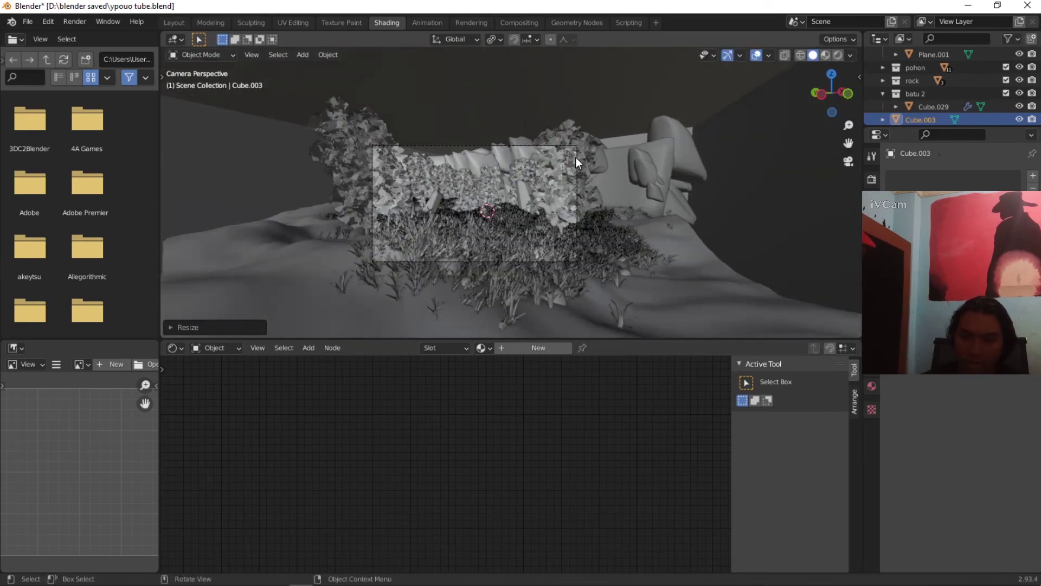
scroll(565, 168, up, 4)
Step: Create a new material for the enclosing cube and delete its Principled BSDF node
click(516, 347)
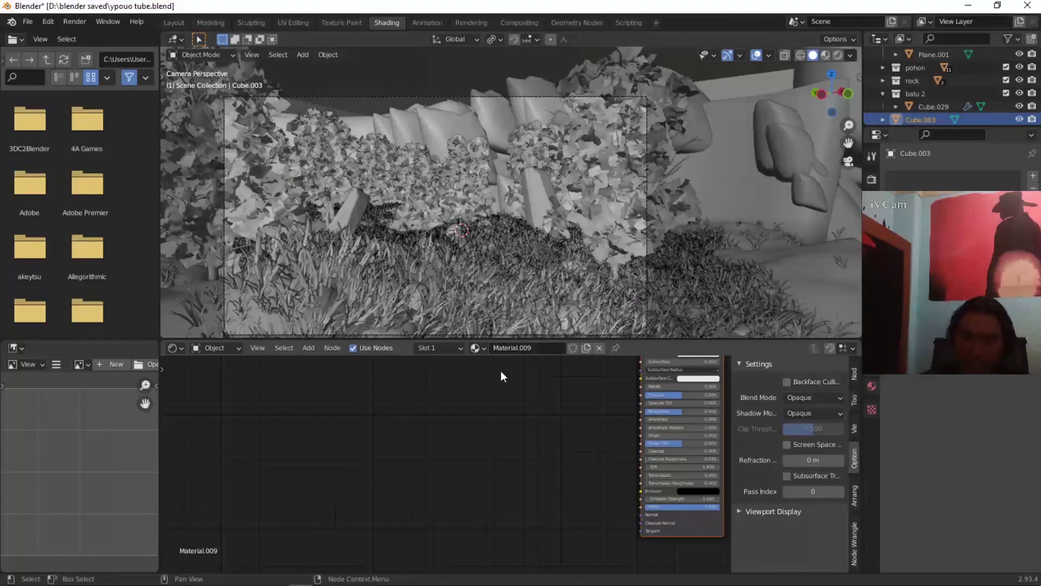
middle_drag(500, 366, 350, 419)
middle_drag(533, 385, 488, 431)
click(514, 419)
key(Delete)
Step: Add a Principled Volume node linked to the Material Output's Volume input and set its Density to 0.5
scroll(330, 366, up, 1)
click(309, 348)
click(307, 360)
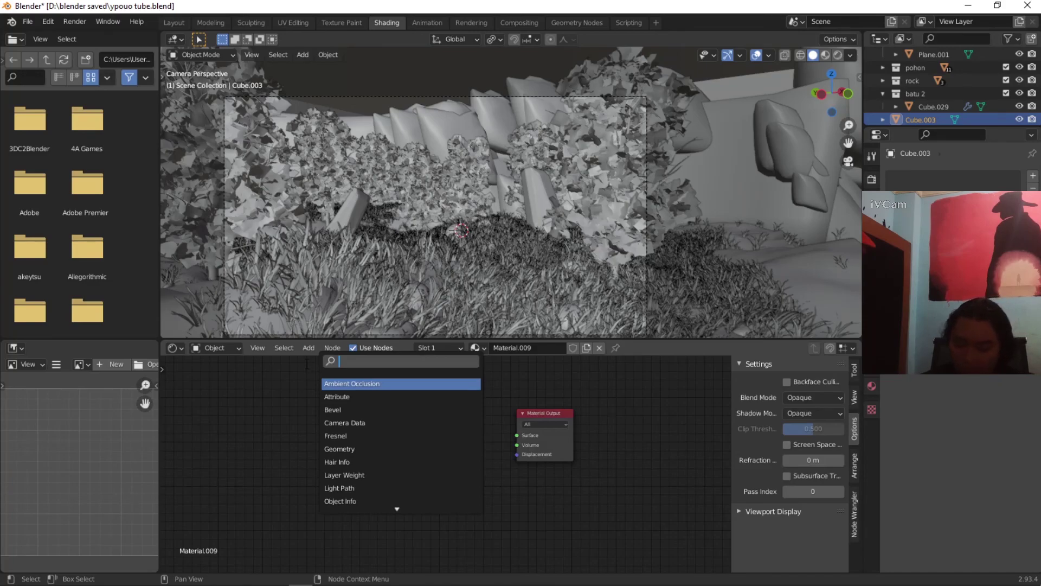
text(p)
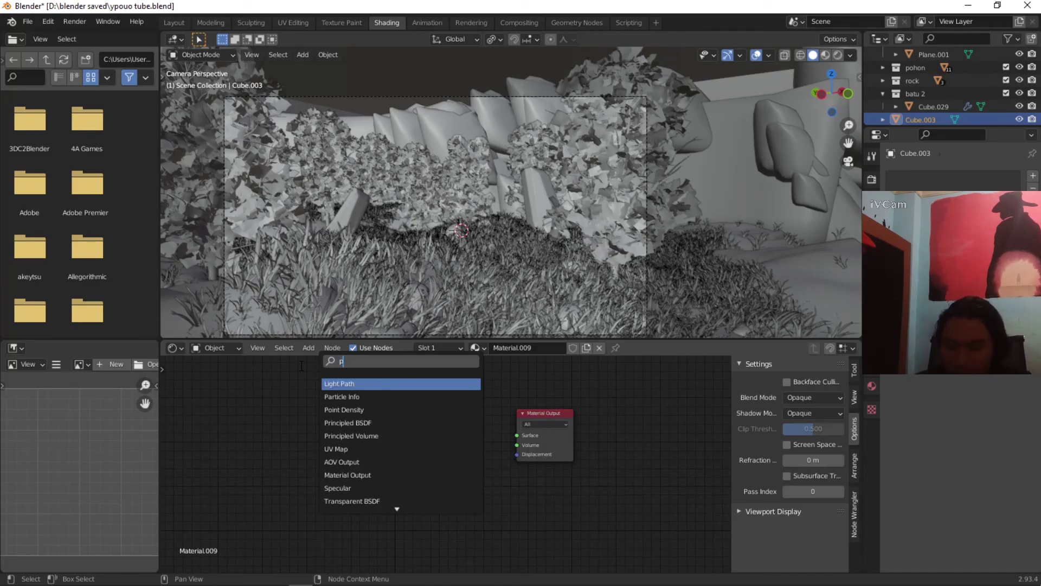
text(l)
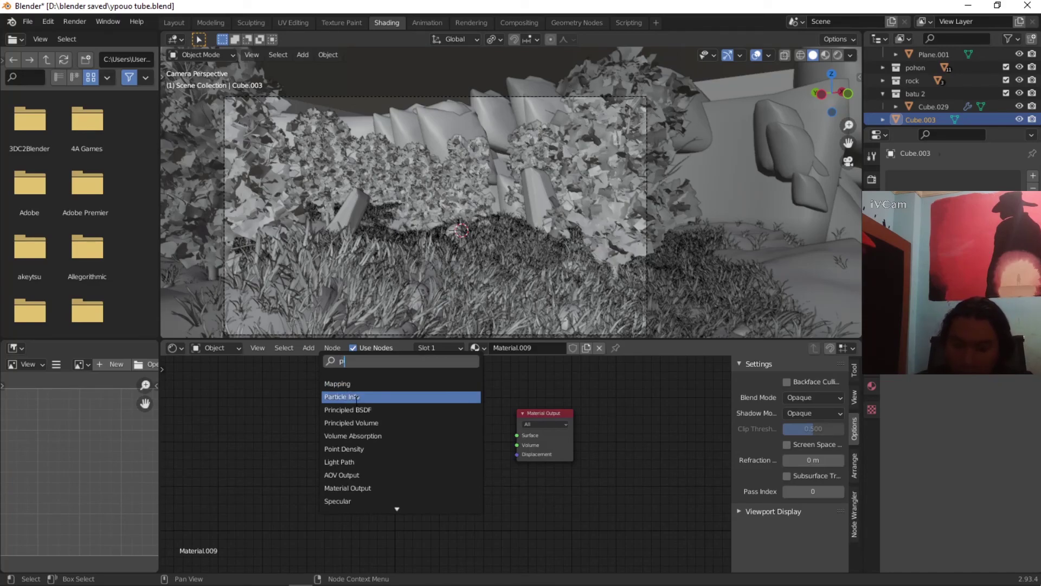
click(361, 423)
click(428, 437)
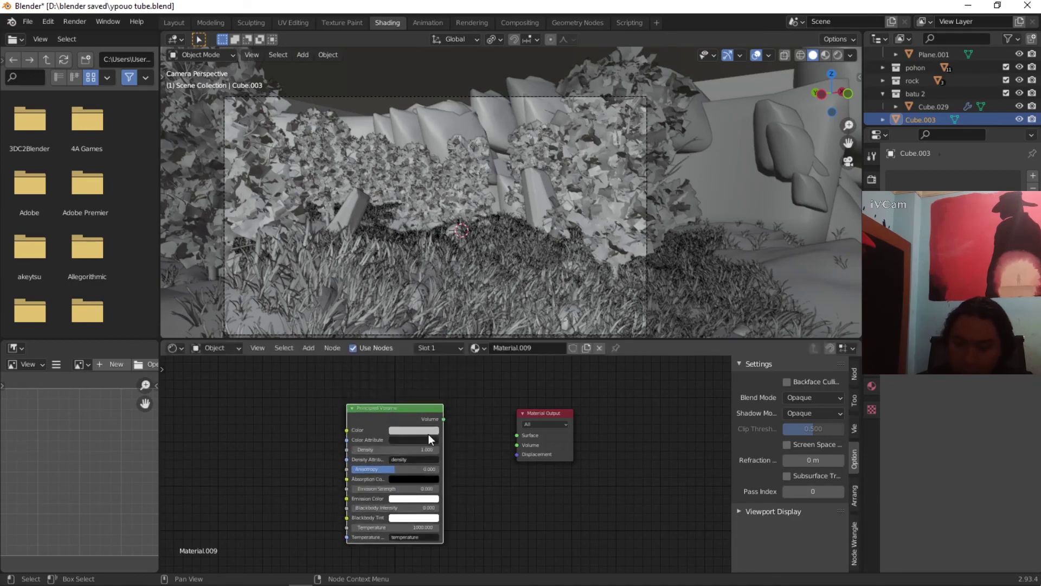
drag(443, 419, 525, 450)
drag(443, 420, 517, 444)
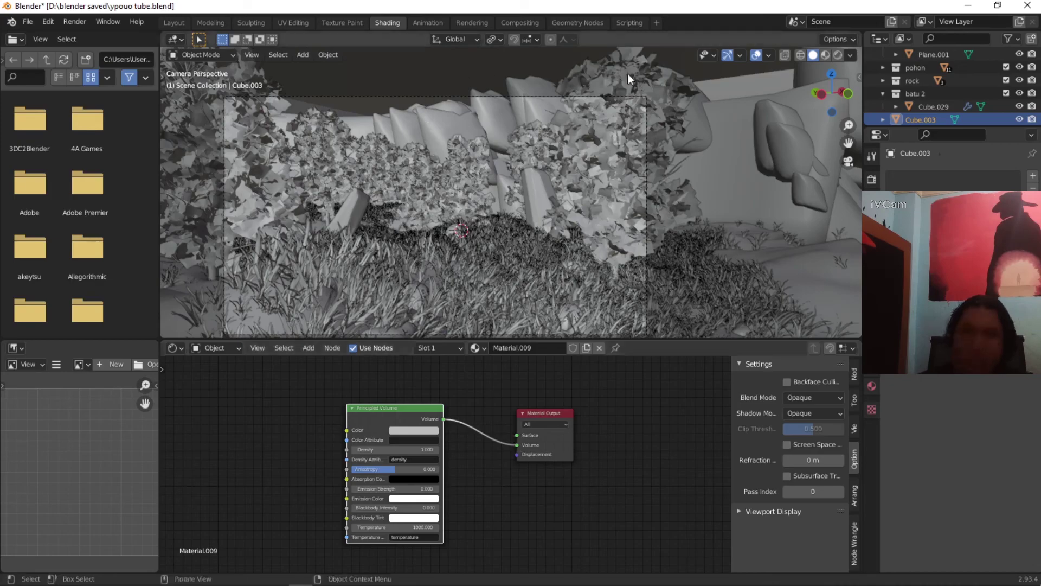
scroll(471, 436, up, 2)
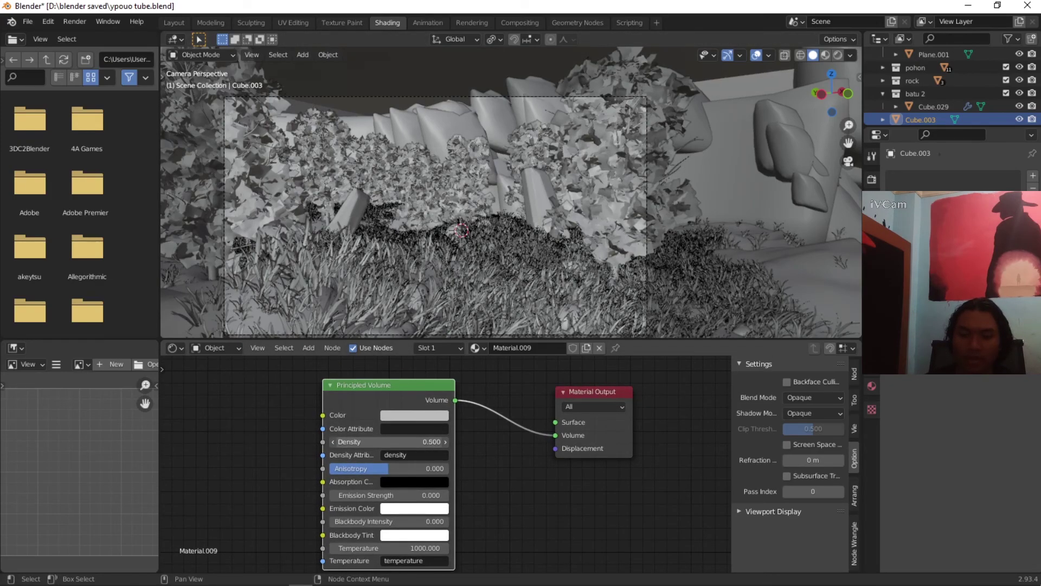
Step: Preview the scene in rendered shading and reduce the Principled Volume Density to 0.01 for a thin fog
drag(440, 441, 437, 441)
click(838, 55)
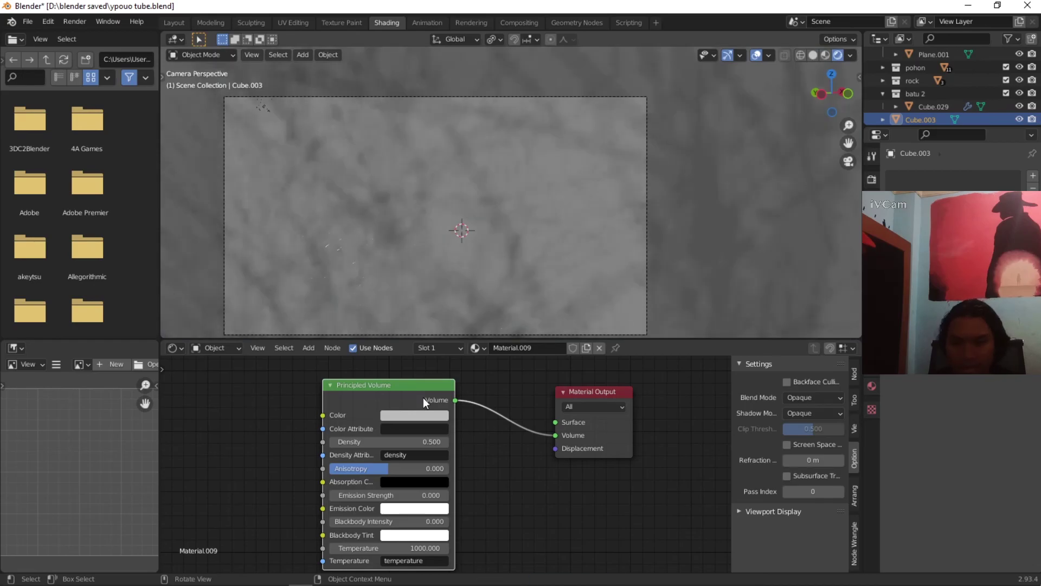
click(332, 442)
click(333, 441)
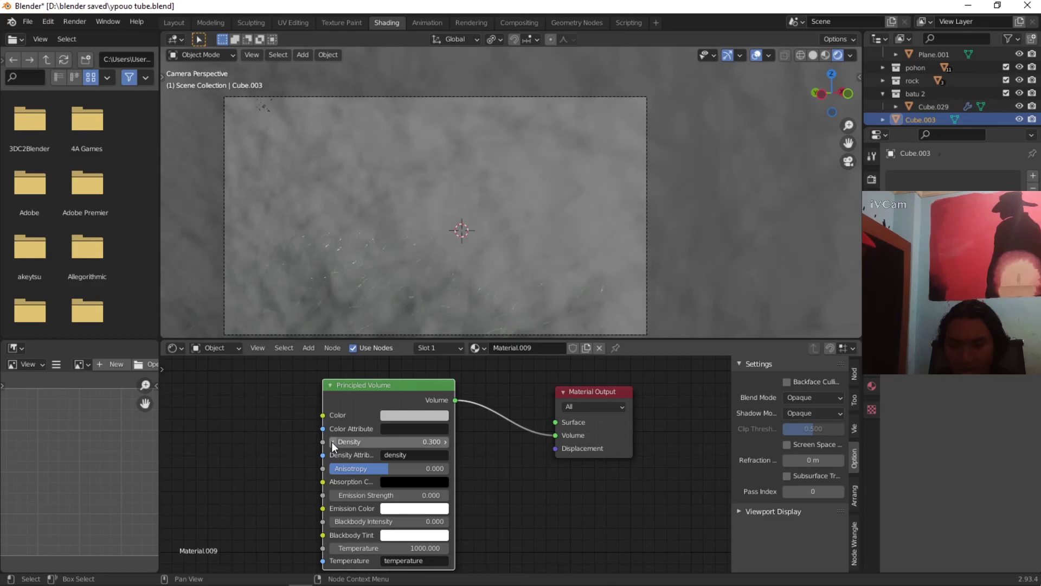
click(333, 441)
click(434, 441)
text(0.0)
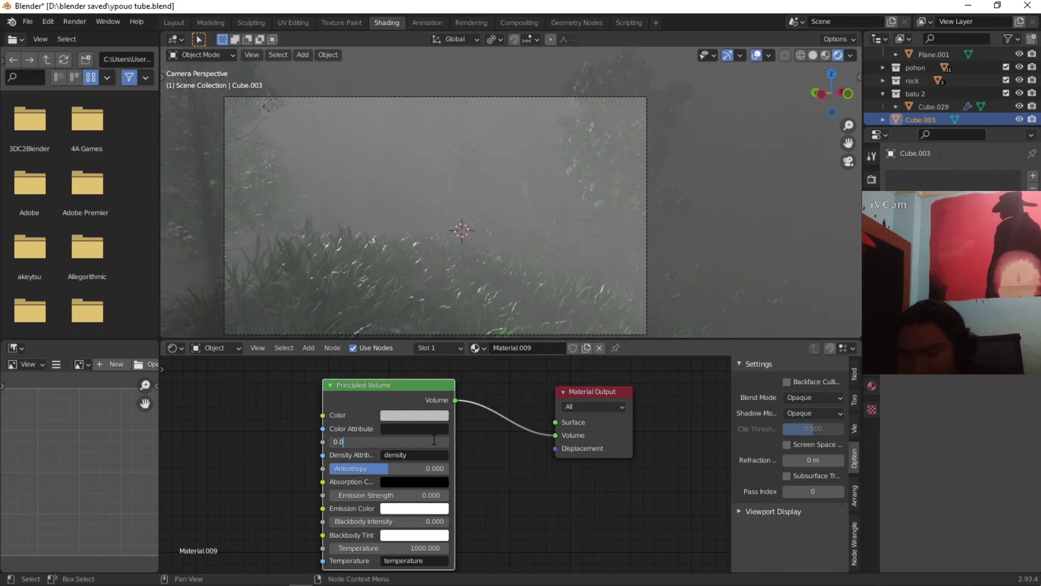
text(1)
key(Return)
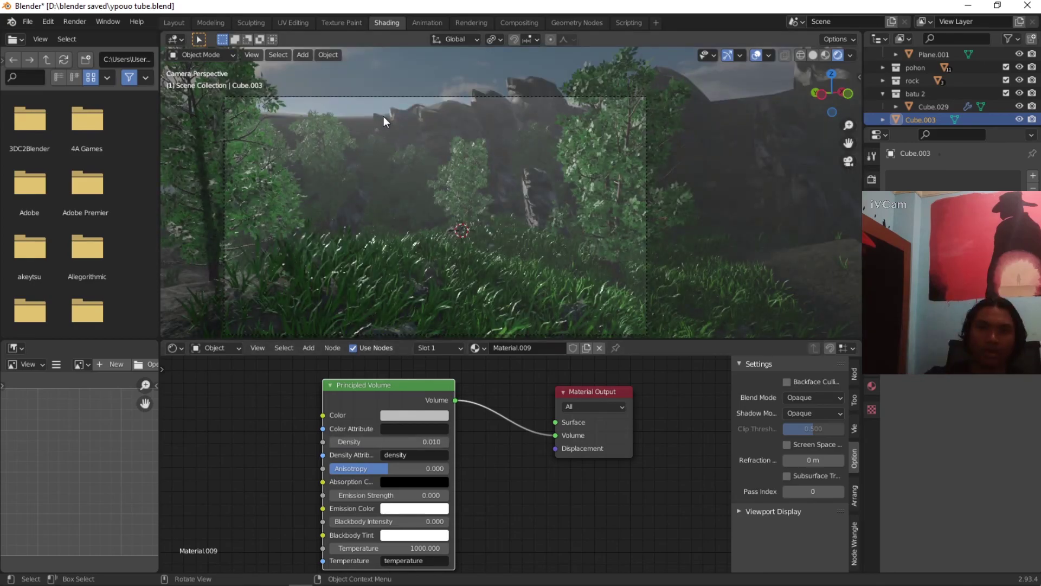
Step: Change the Principled Volume Color from grey to a muted light cyan-blue to tint the fog
click(414, 415)
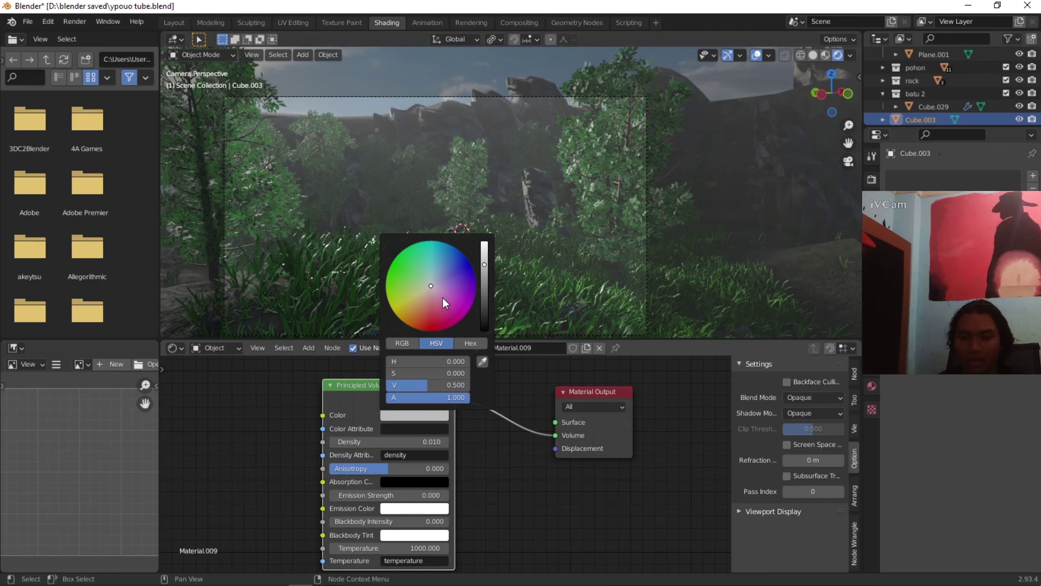
drag(442, 297, 434, 272)
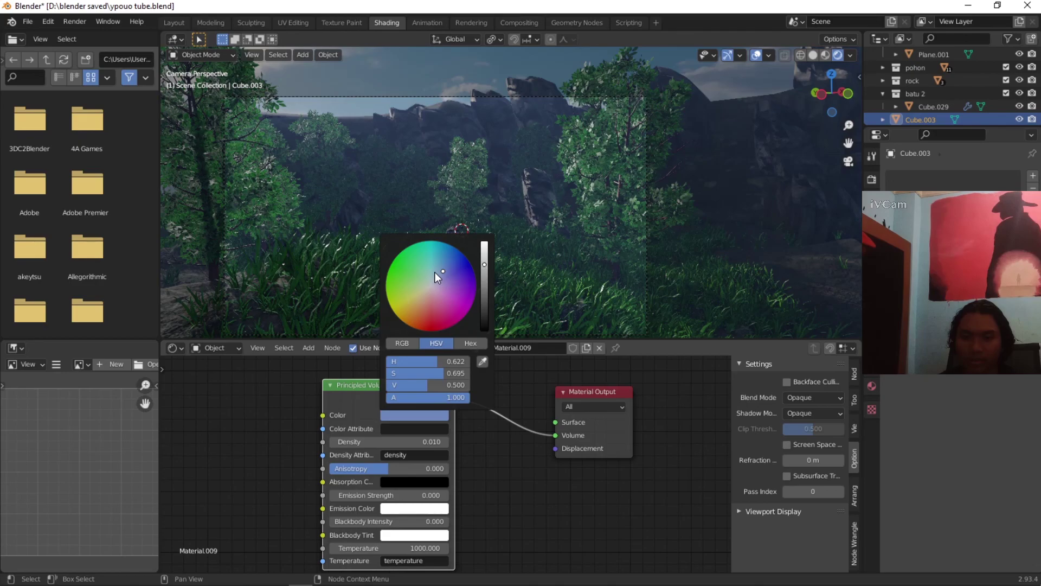
click(434, 271)
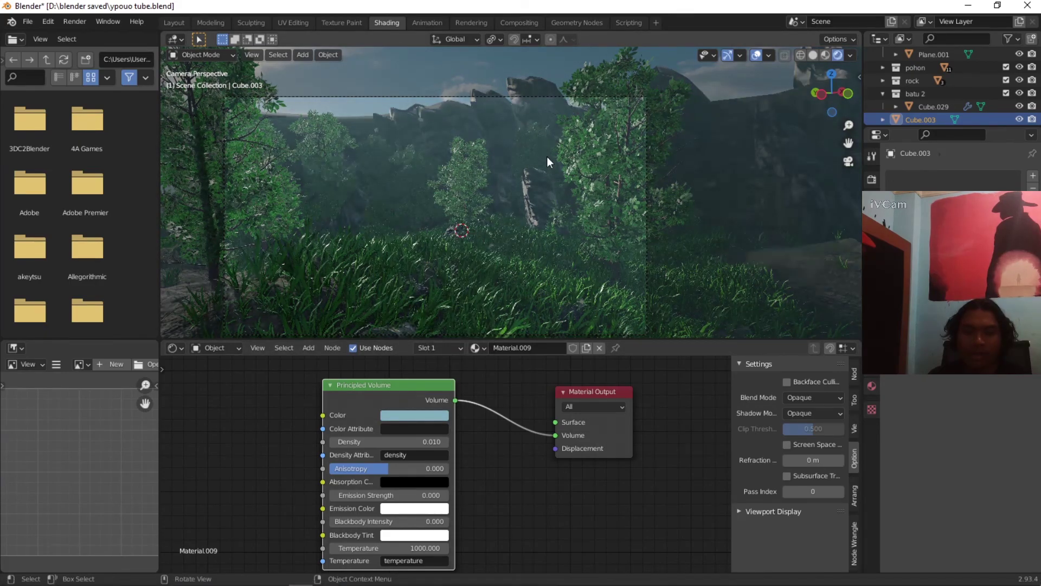